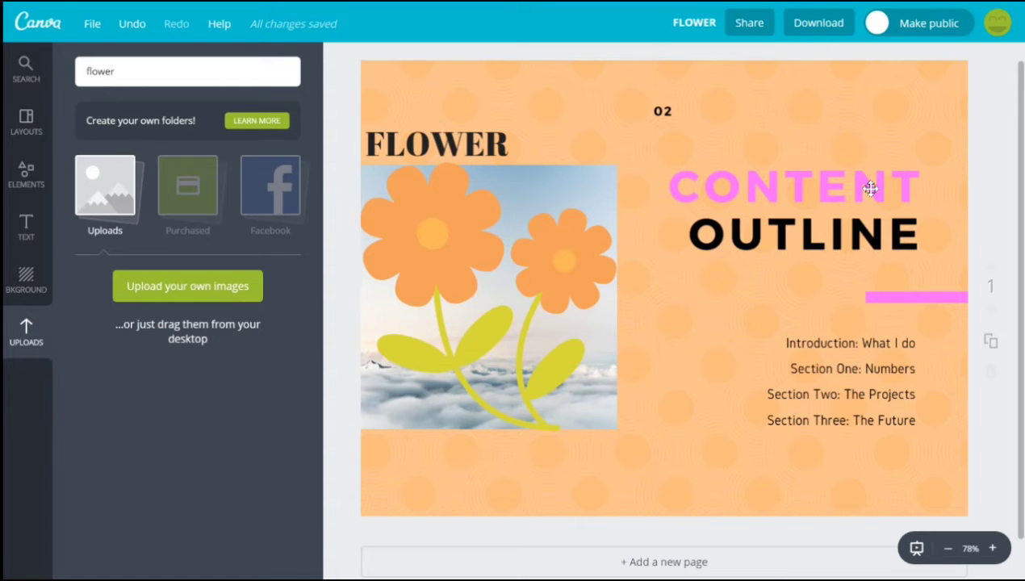
Step: Download the slide as a JPG image named FLOWER.jpg and open its download menu
click(811, 26)
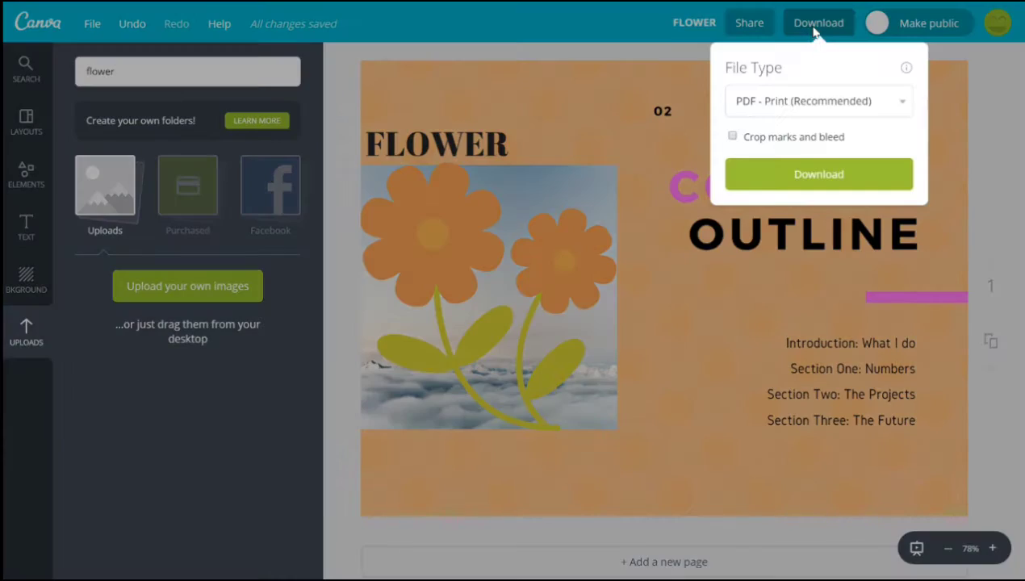
click(888, 107)
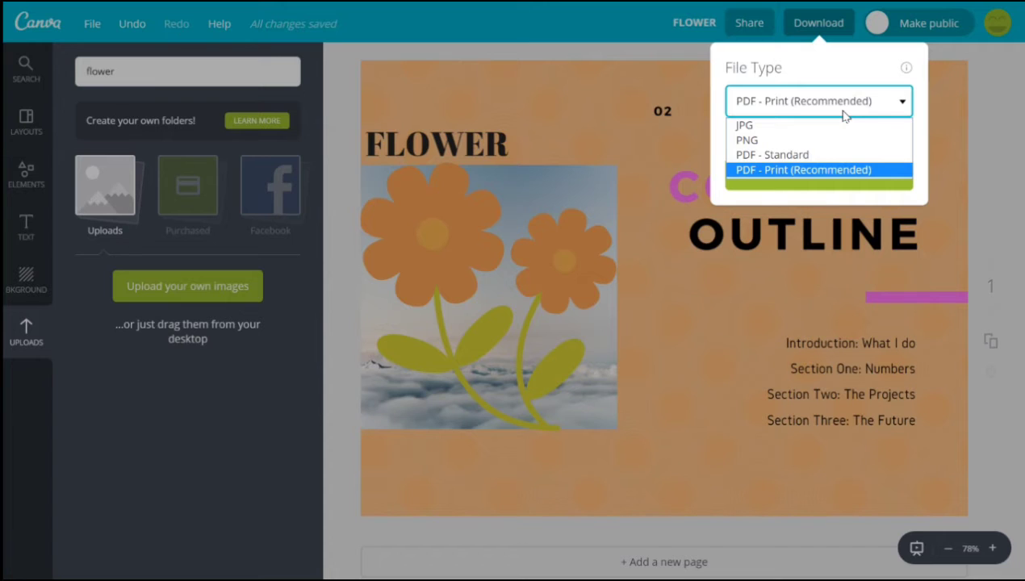
click(796, 129)
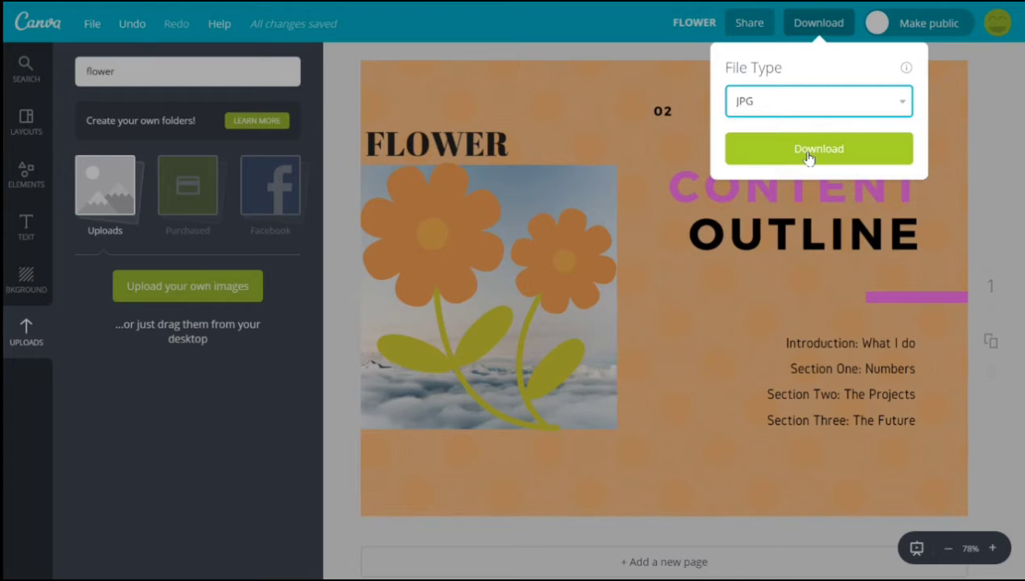
click(808, 154)
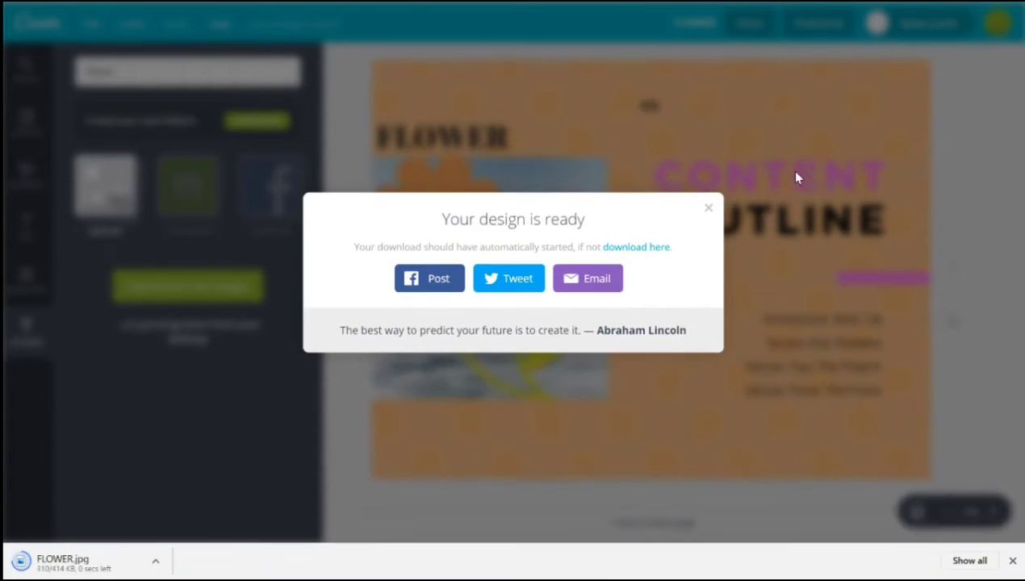
click(157, 563)
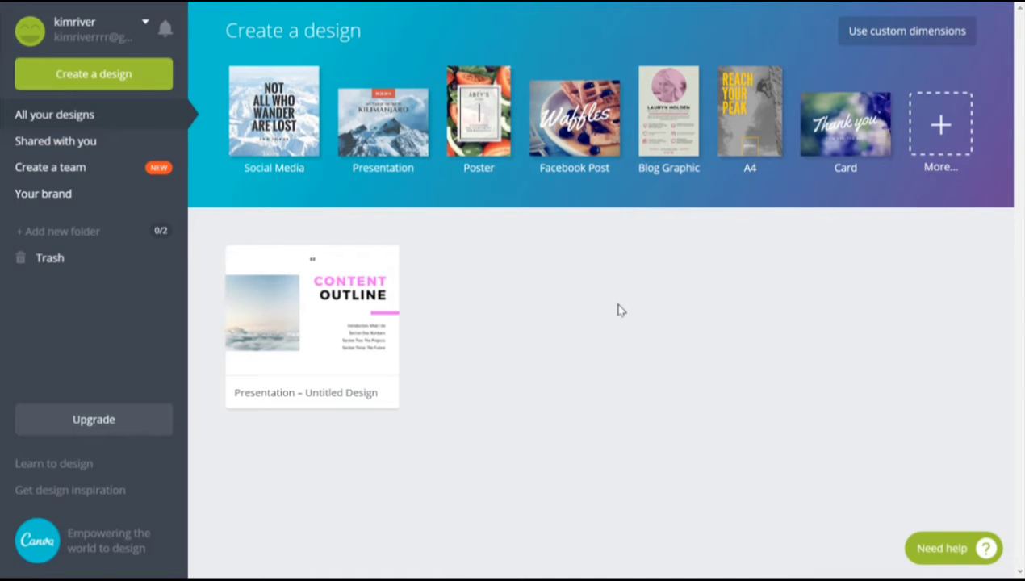
Step: Create a blank presentation and expand the Case Studies Annual Projects layouts
click(393, 119)
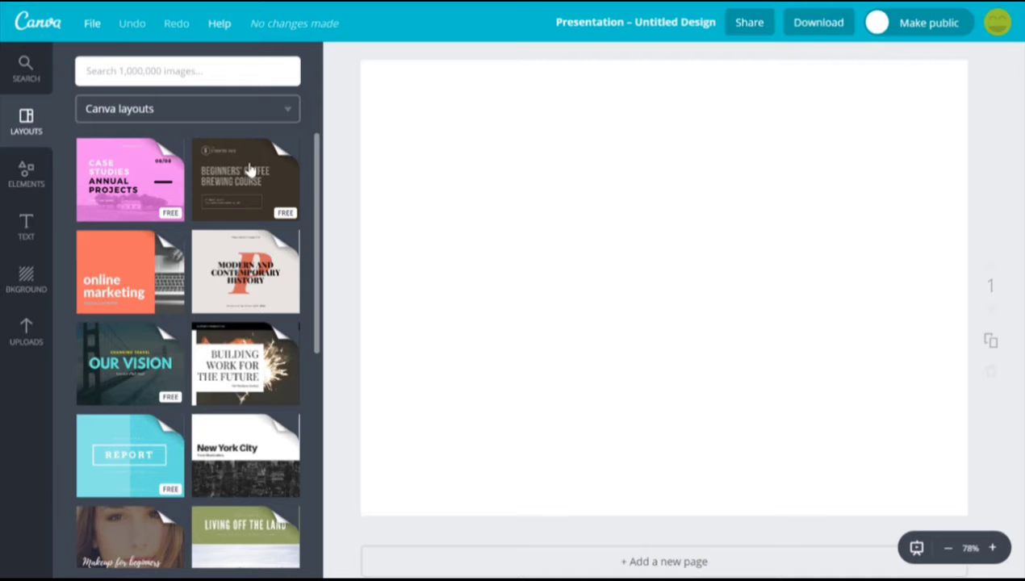
scroll(235, 258, down, 6)
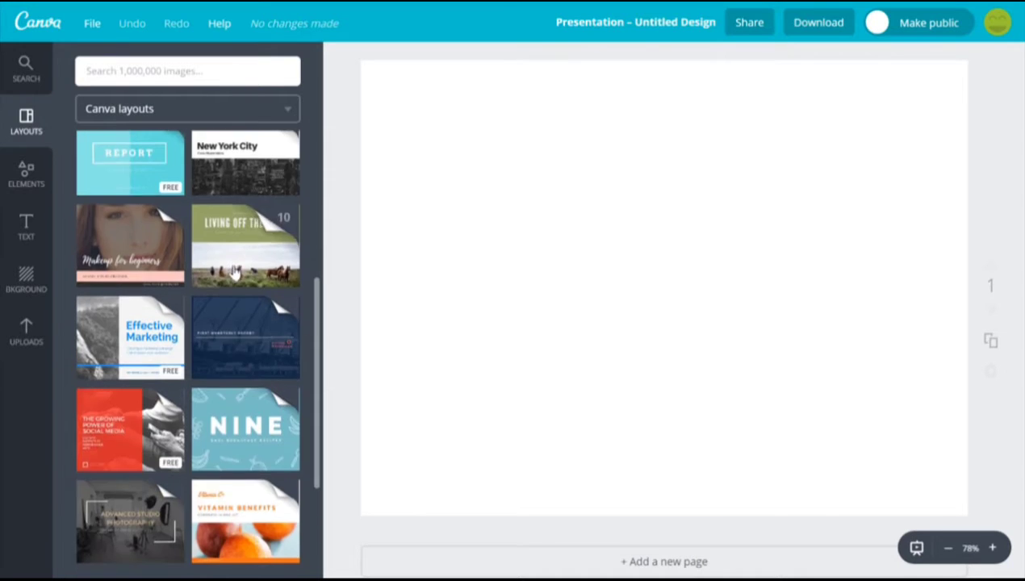
scroll(234, 273, down, 3)
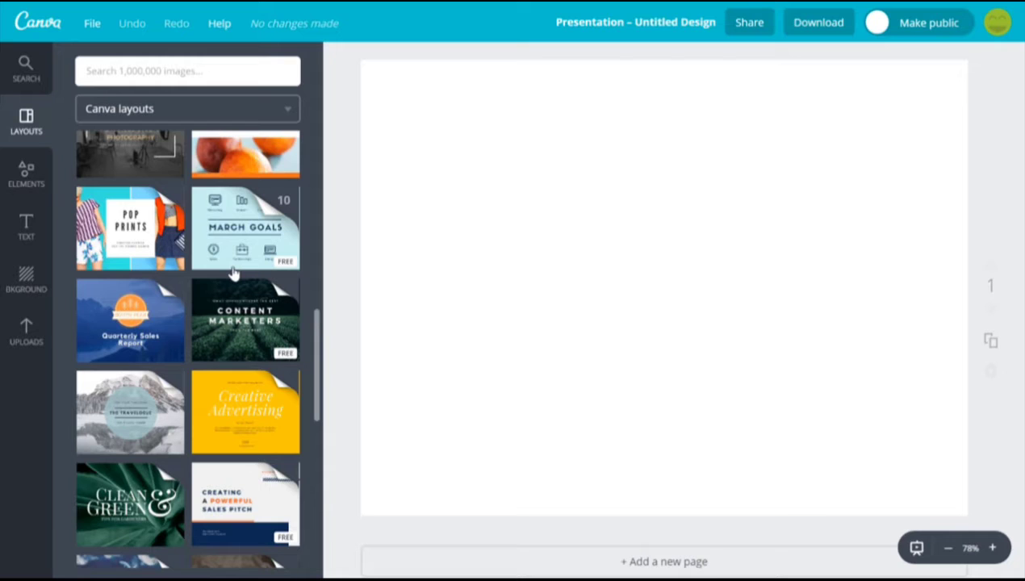
scroll(233, 272, up, 9)
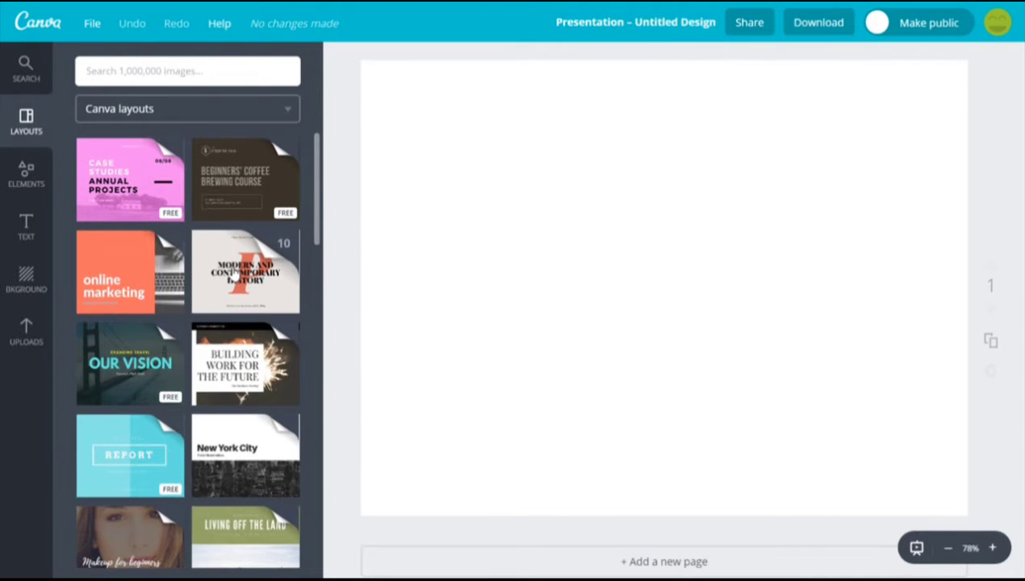
click(118, 179)
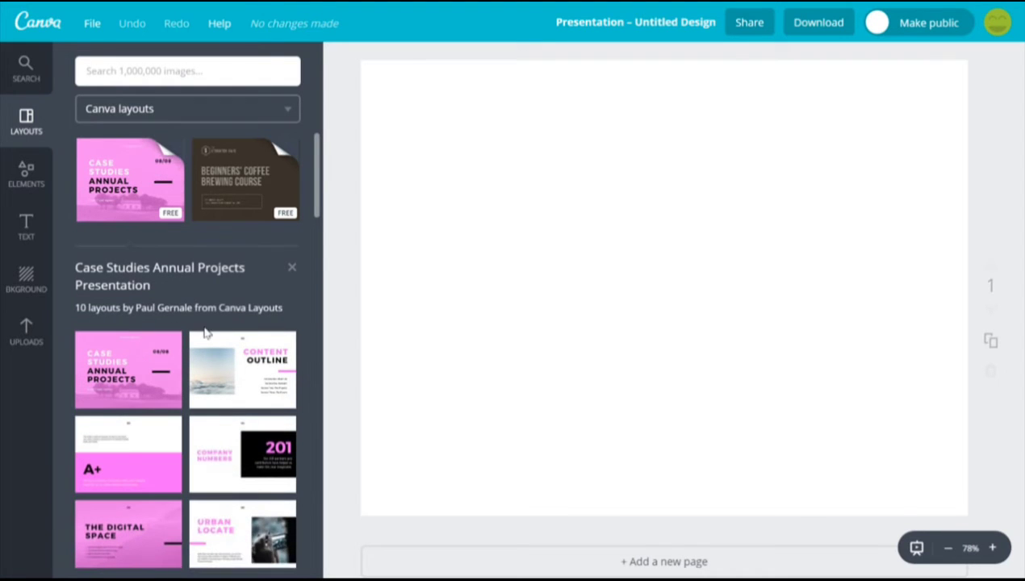
Step: Apply the 02 Content Outline layout with the cloud photo to the blank page
click(247, 379)
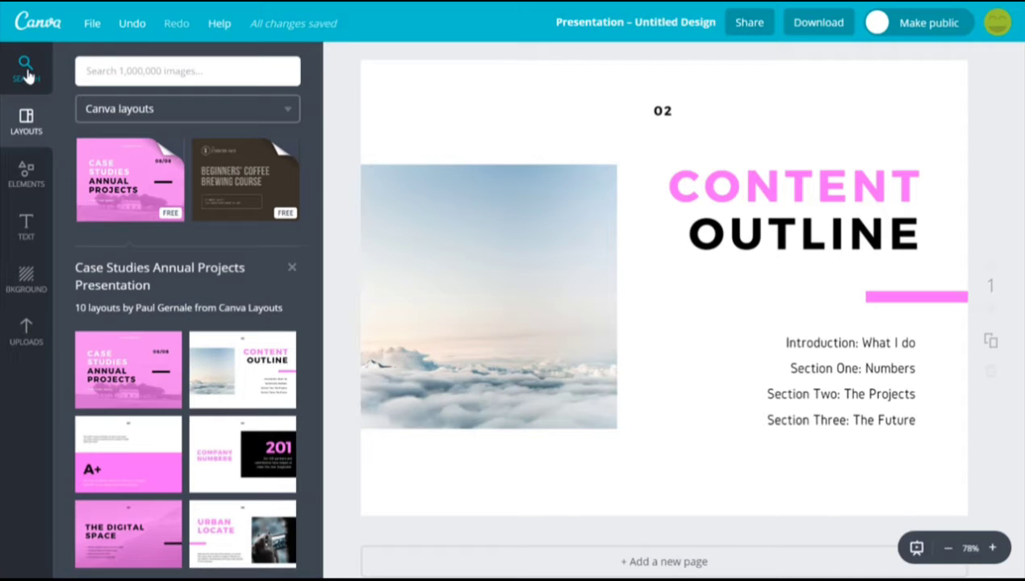
click(27, 71)
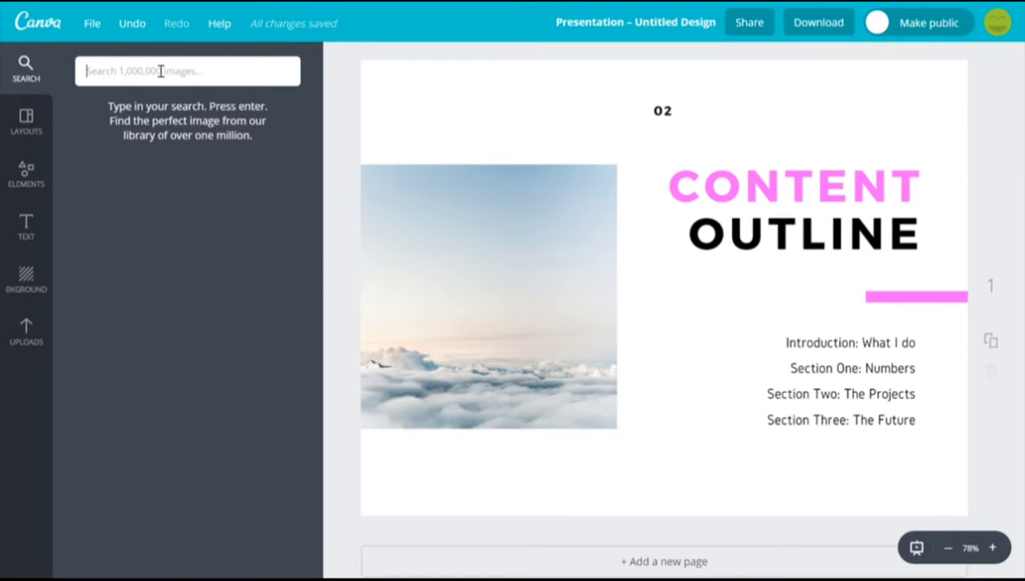
Step: Search for 'flower' graphics and place the orange two-flower graphic over the cloud photo
text(flower)
key(Return)
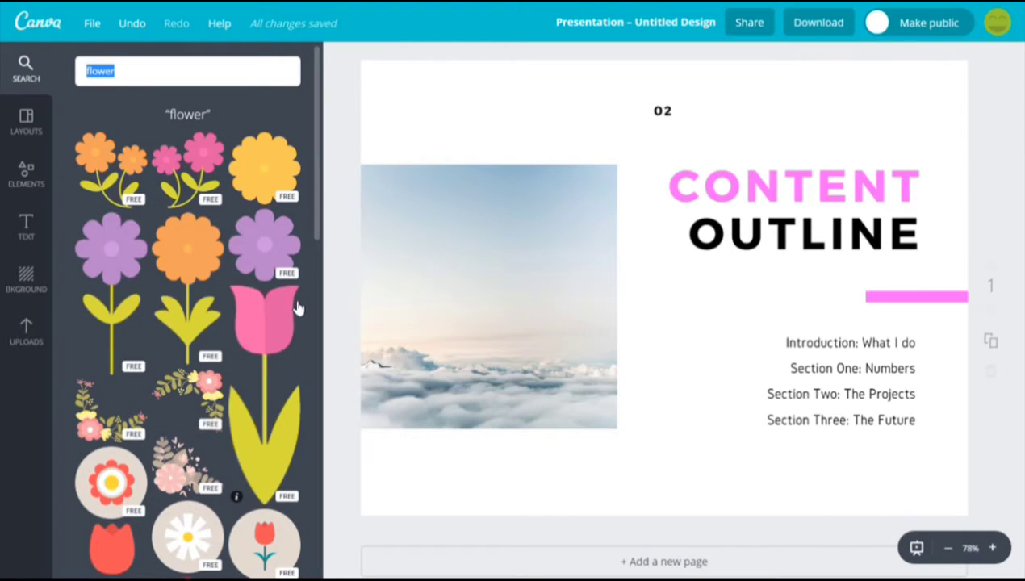
click(105, 167)
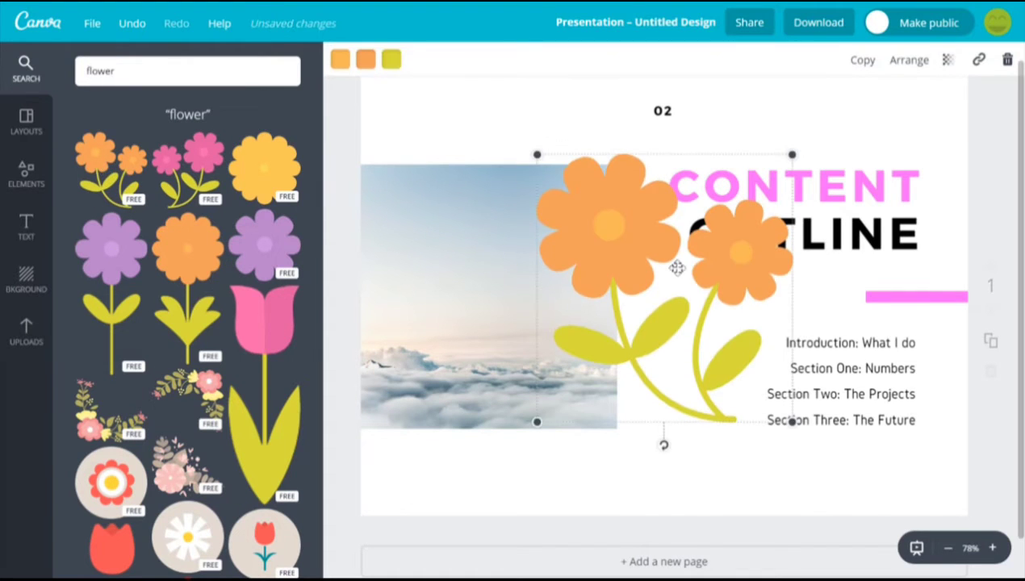
drag(623, 274, 504, 277)
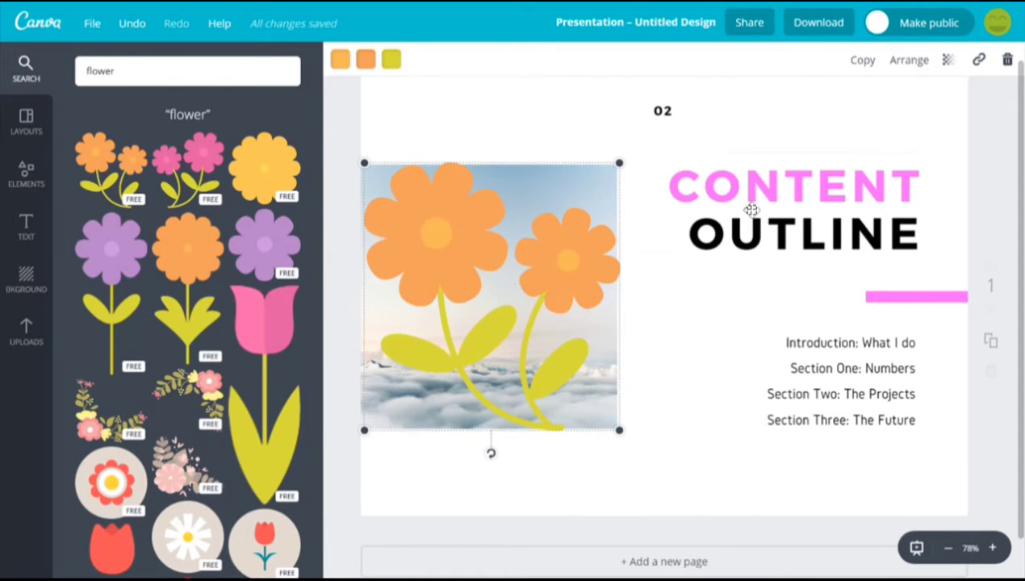
drag(553, 237, 549, 239)
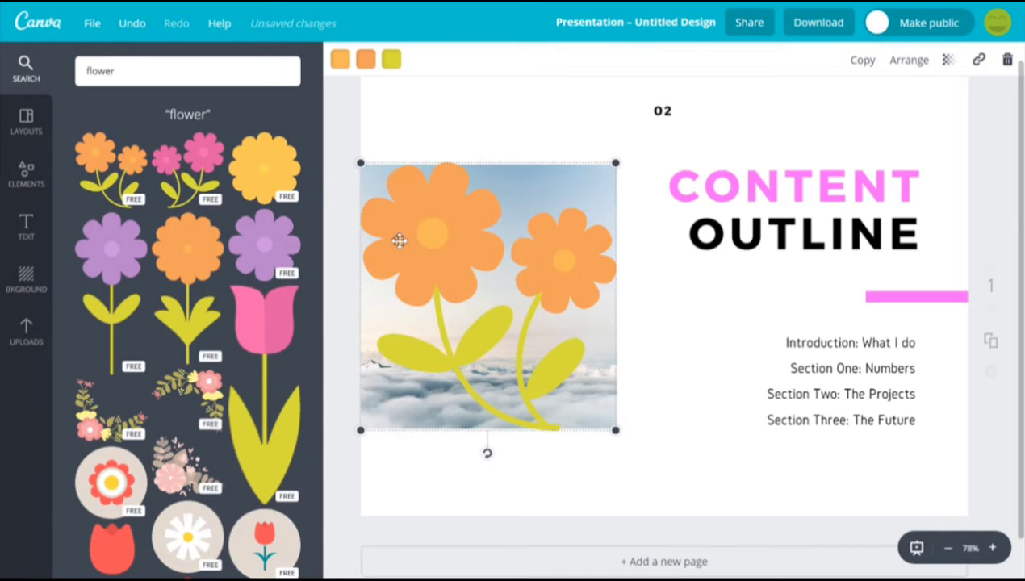
Step: Add a heading reading 'FLOWER' and position it above the photo's top-left corner
click(26, 234)
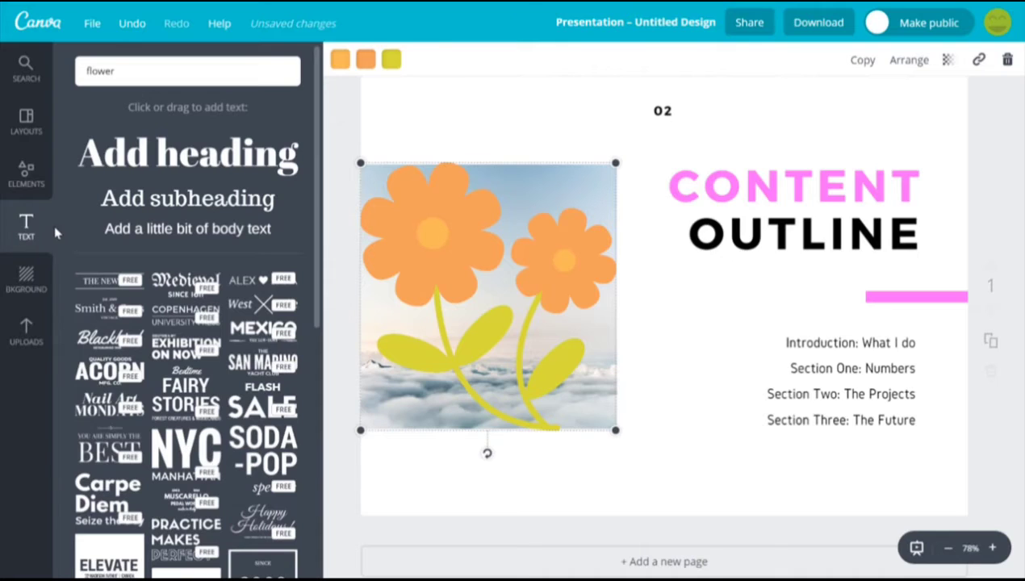
click(179, 166)
click(686, 318)
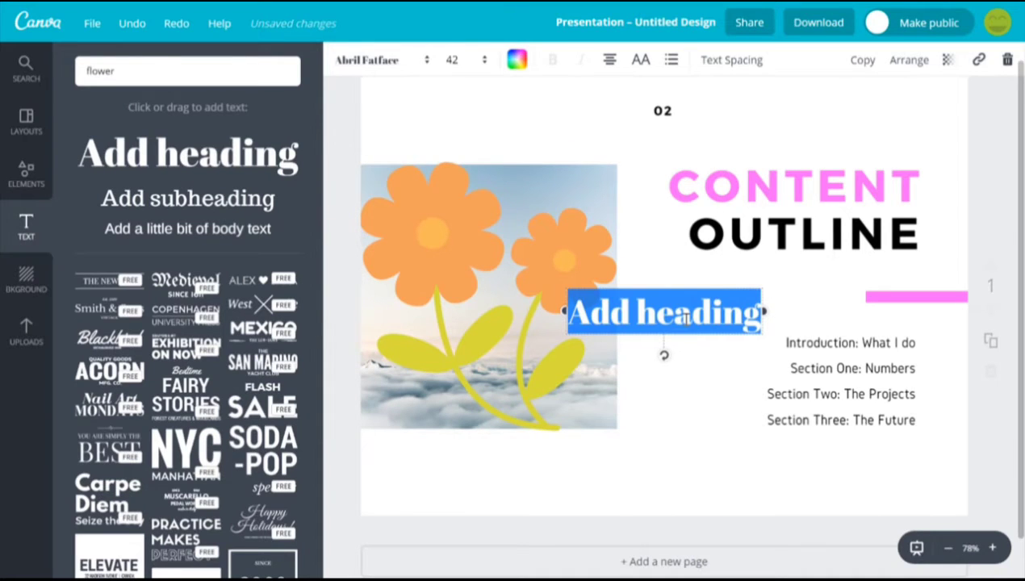
text(FLOWER)
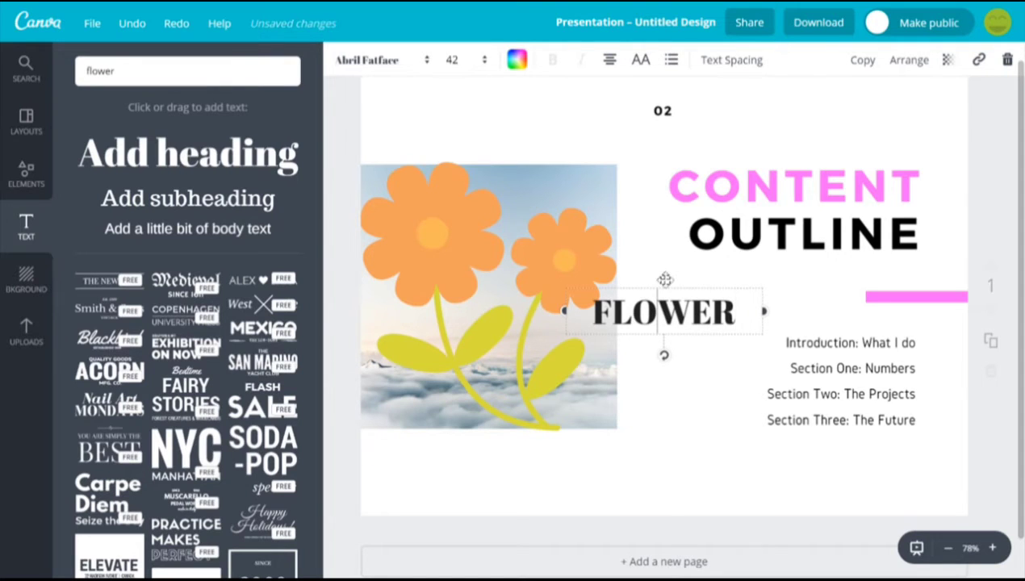
drag(660, 278, 442, 114)
click(667, 324)
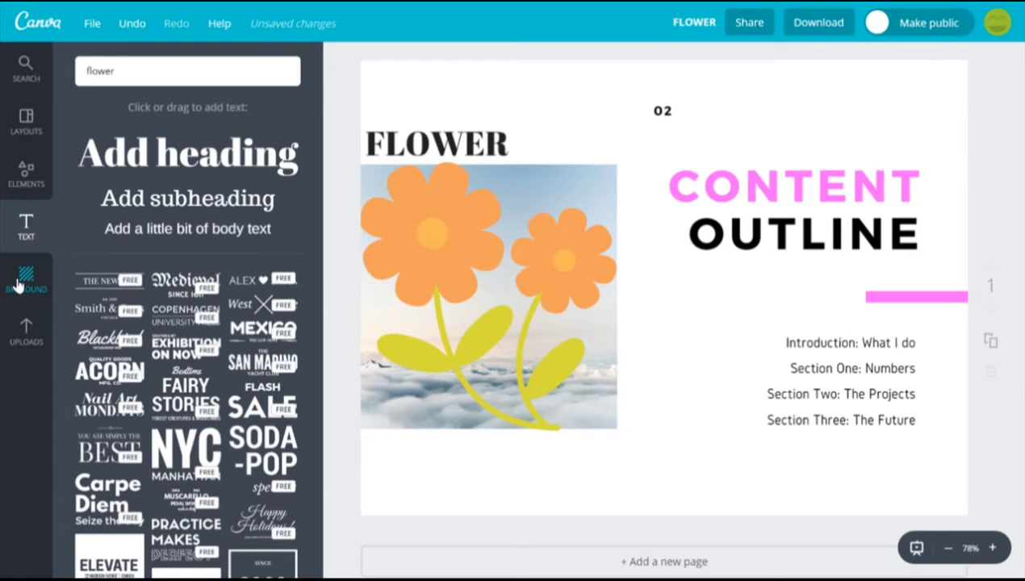
Step: Set the free orange dotted pattern as the slide background
click(21, 281)
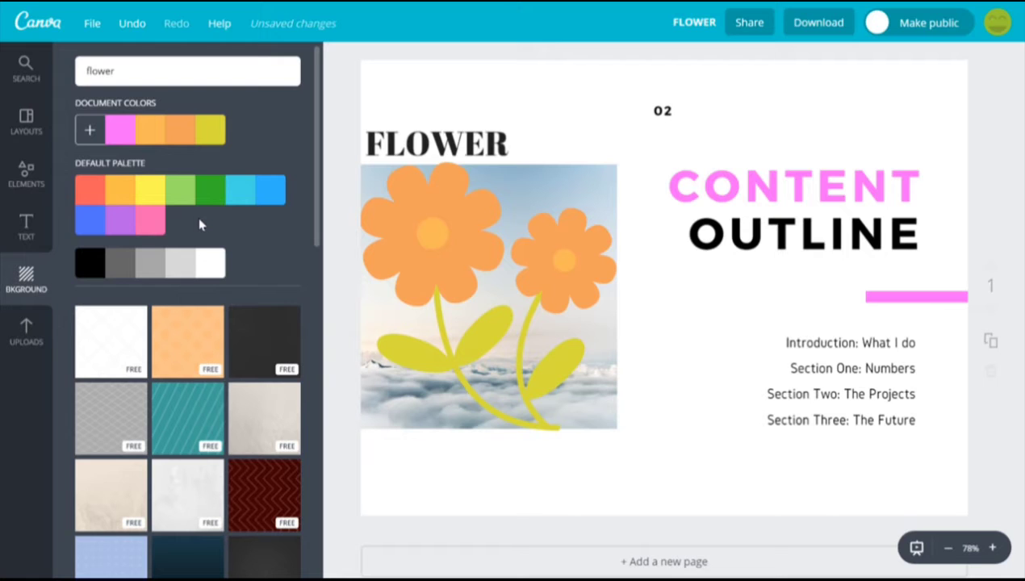
scroll(198, 242, down, 3)
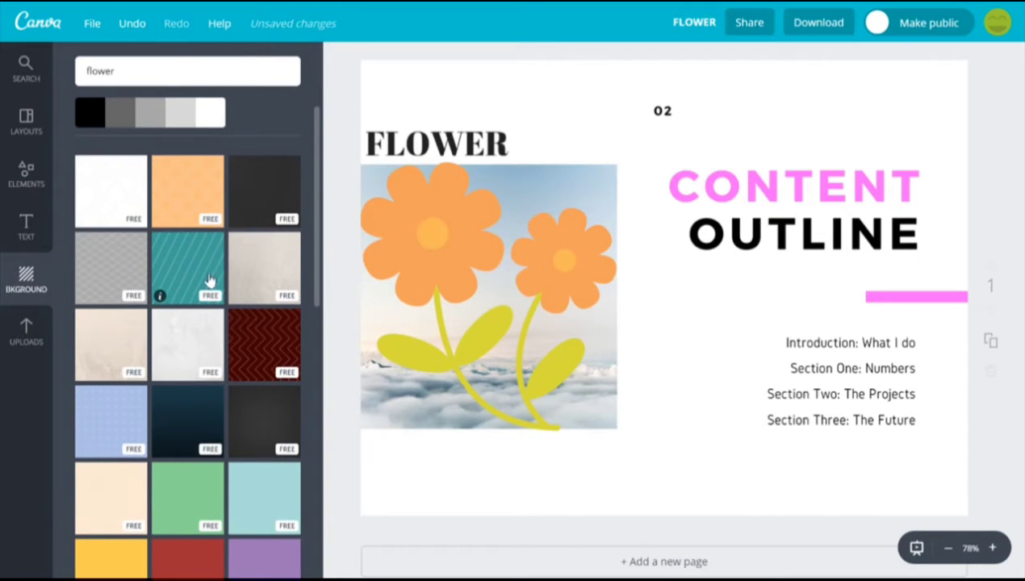
scroll(208, 280, down, 5)
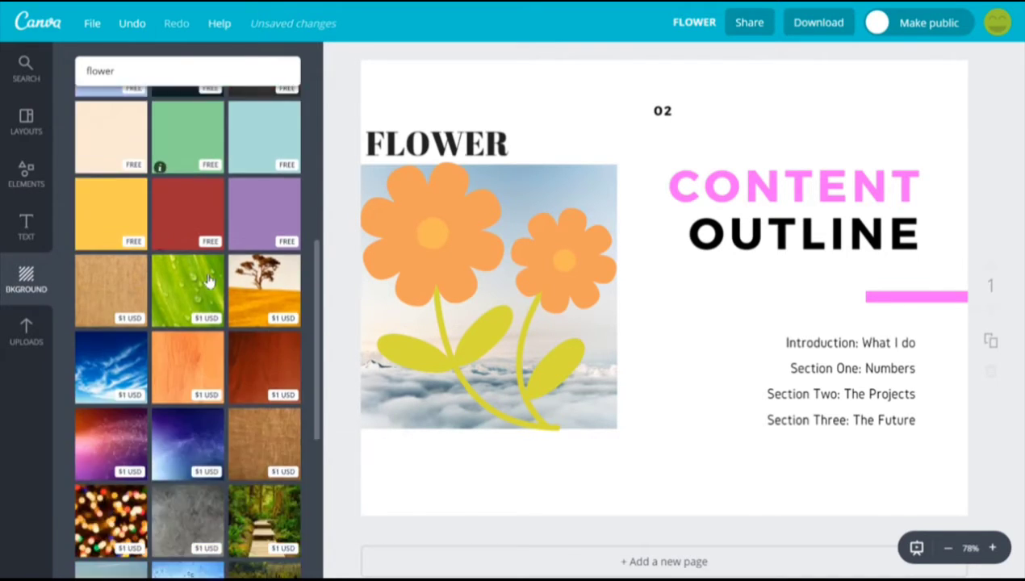
scroll(208, 280, down, 5)
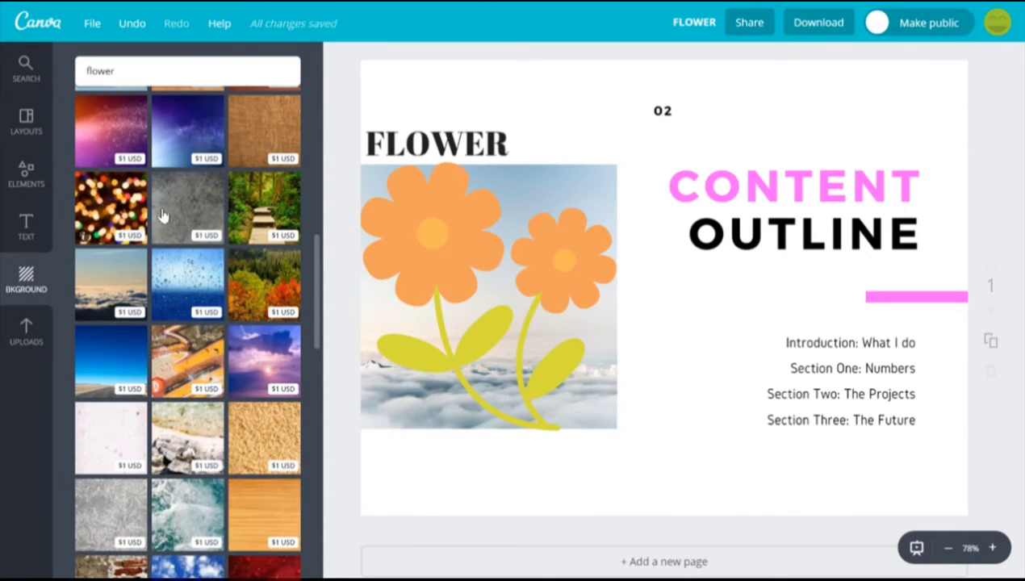
scroll(161, 216, up, 5)
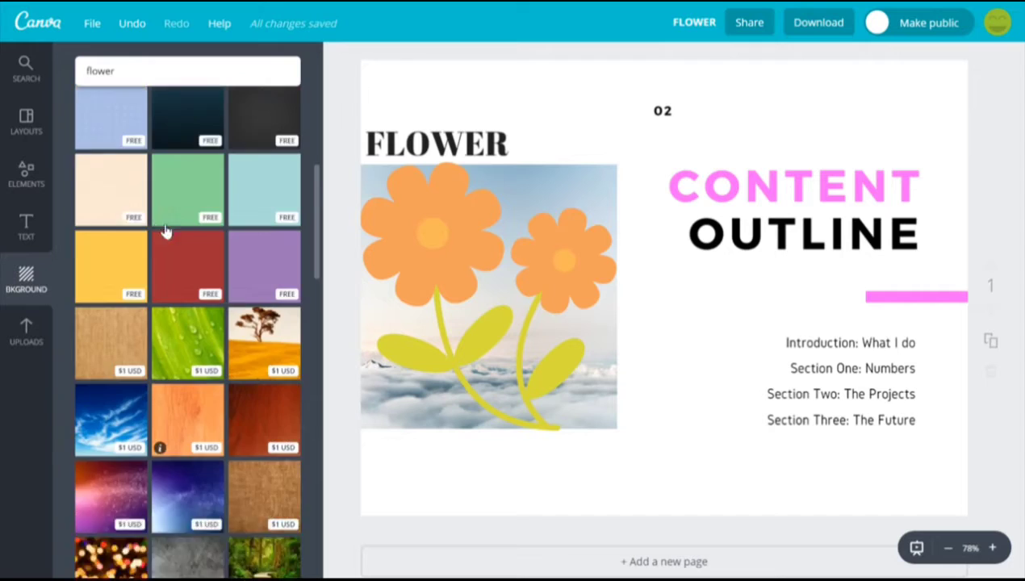
scroll(165, 231, up, 4)
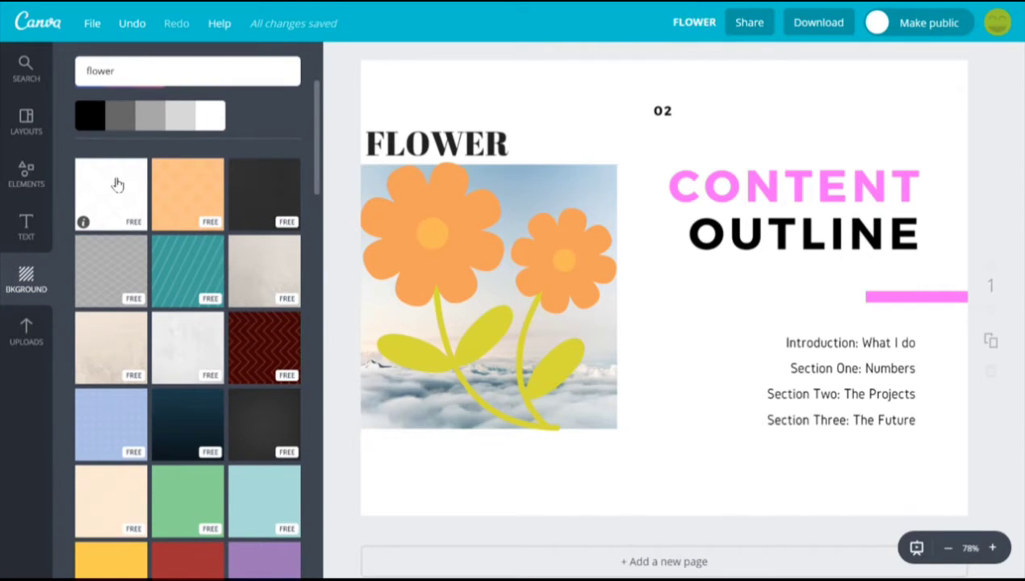
click(178, 190)
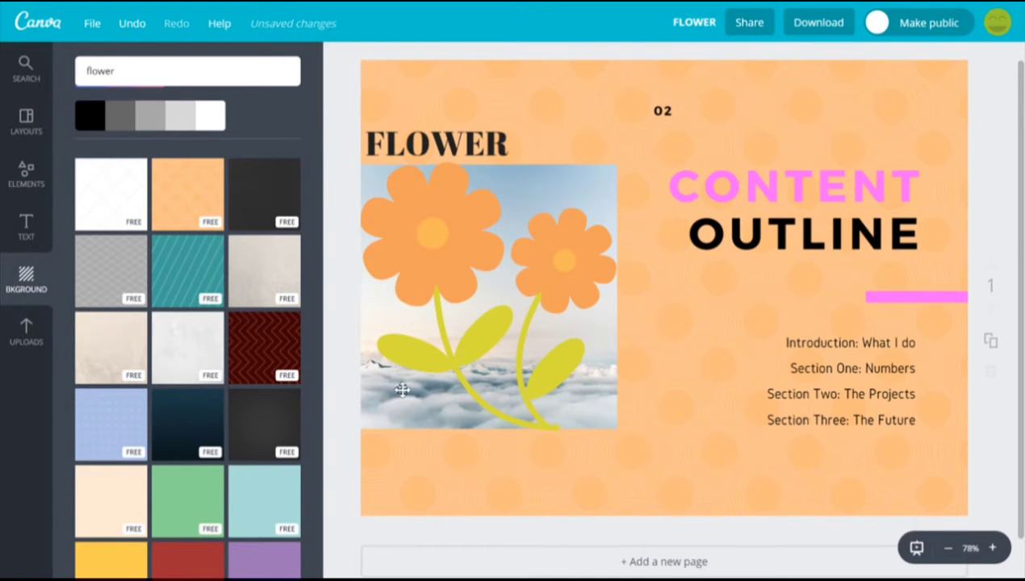
Step: Show the Uploads panel, then bring up the Share options for the FLOWER design
click(21, 330)
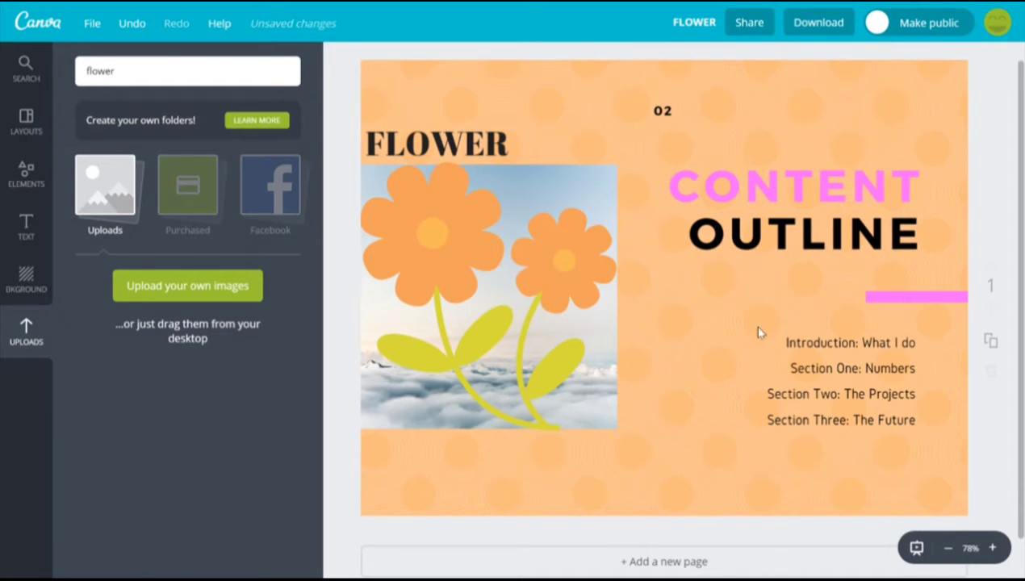
click(747, 24)
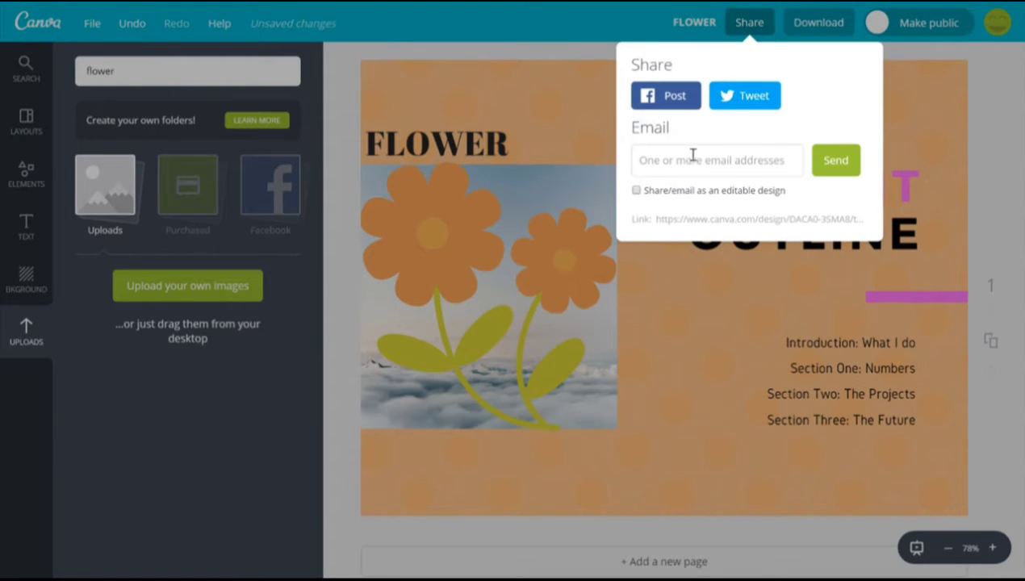
Step: Select the design's share link in the Share popup
drag(655, 219, 867, 218)
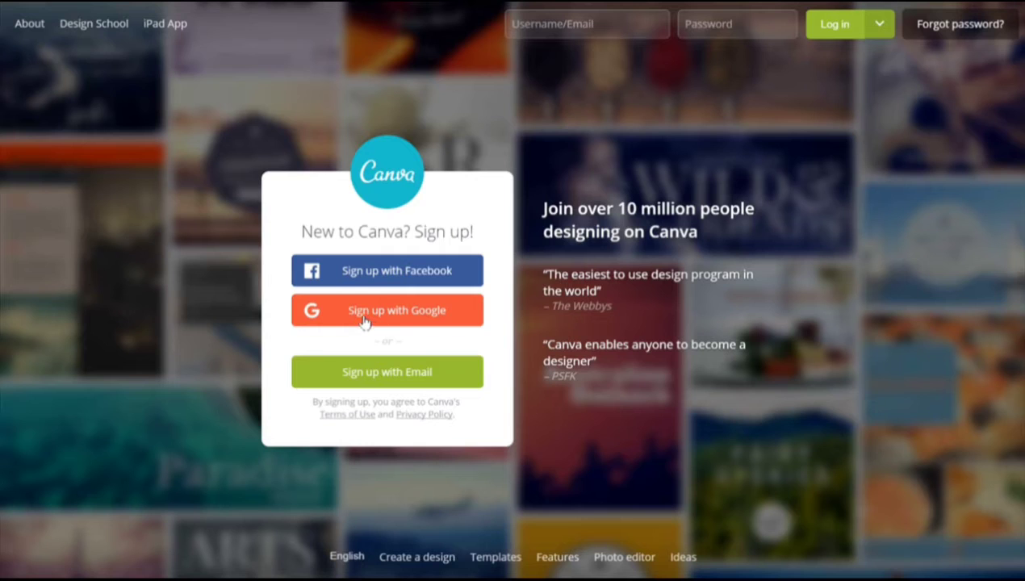
Step: Choose email sign-up and enter the user's full name and e-mail address
click(408, 379)
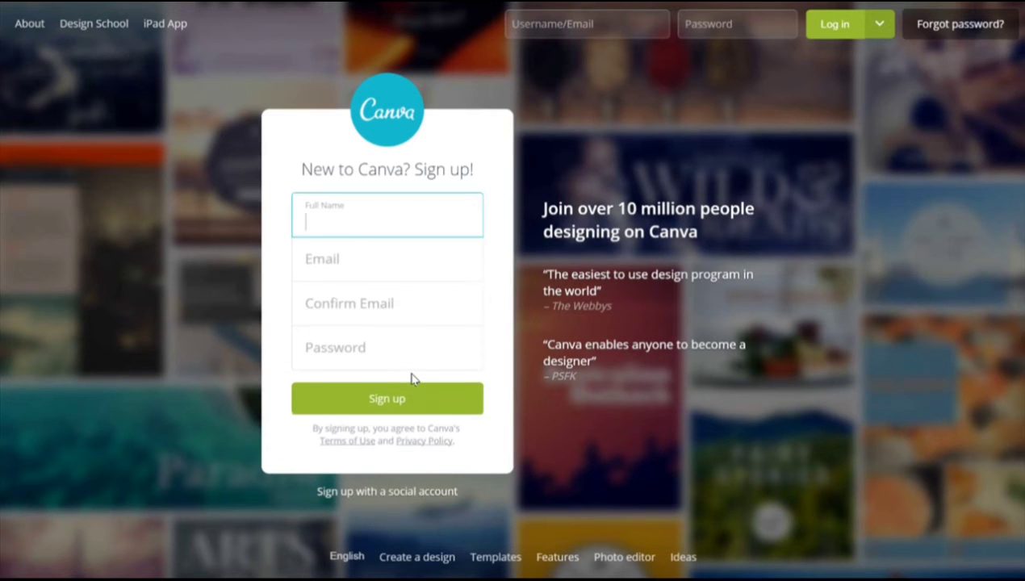
click(426, 264)
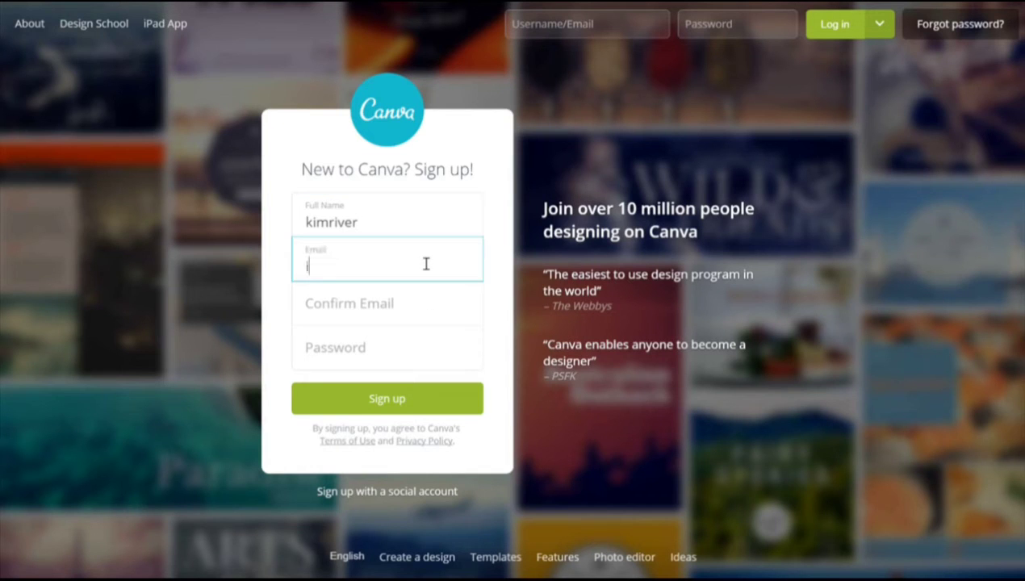
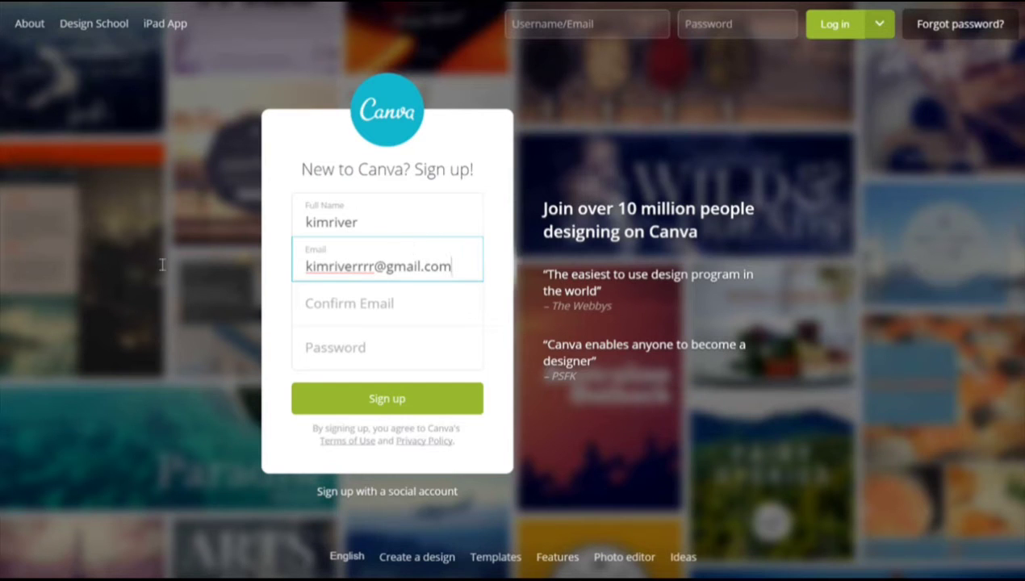
Step: Copy the e-mail into the Confirm Email field and type the account password
drag(484, 266, 91, 263)
key(ctrl+c)
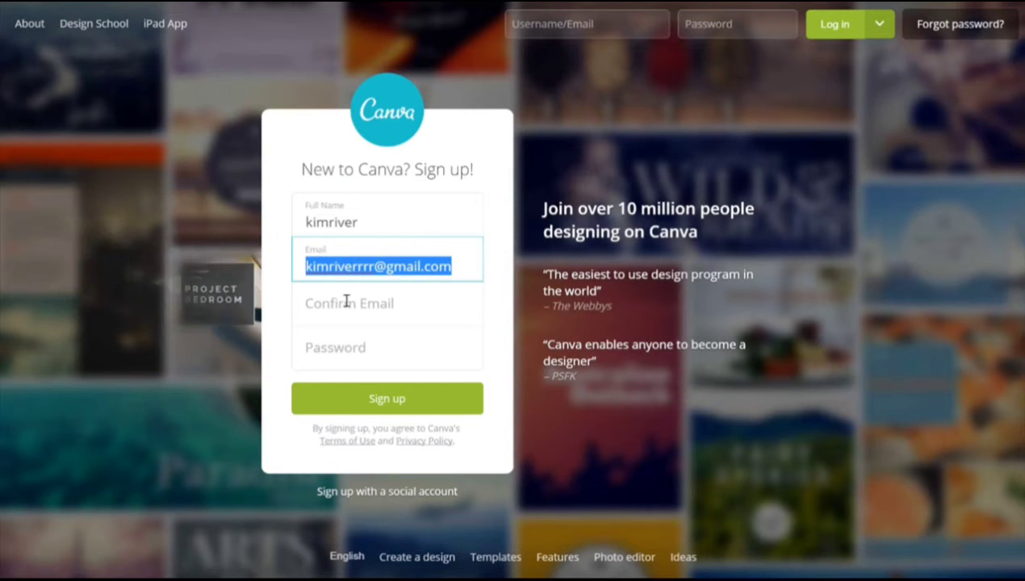
click(345, 300)
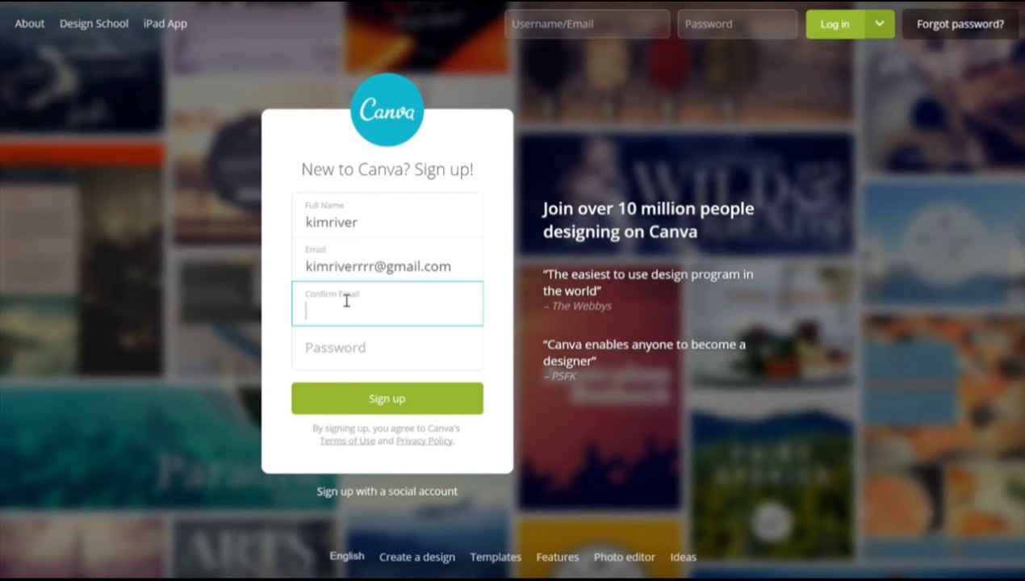
key(ctrl+v)
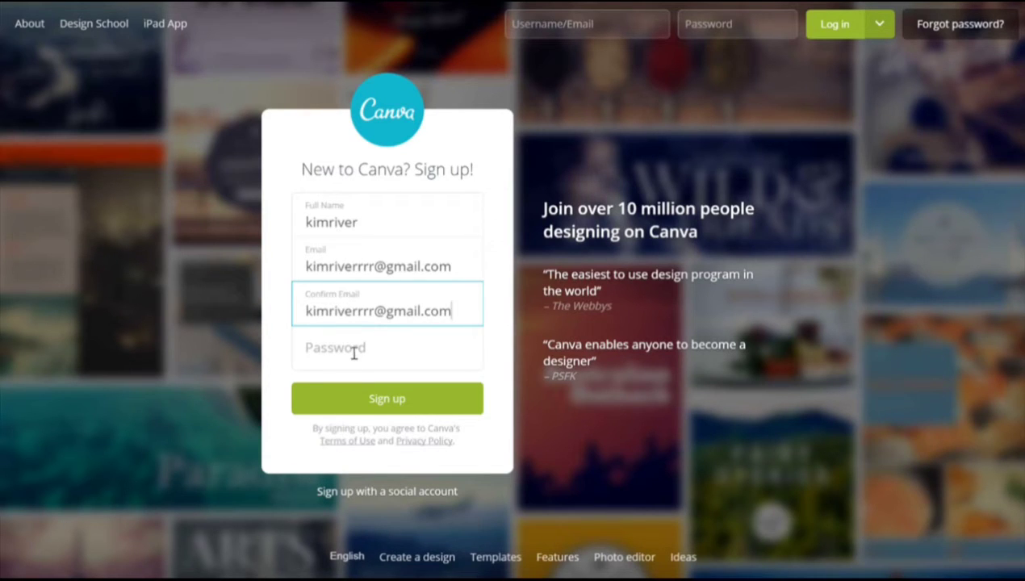
click(354, 351)
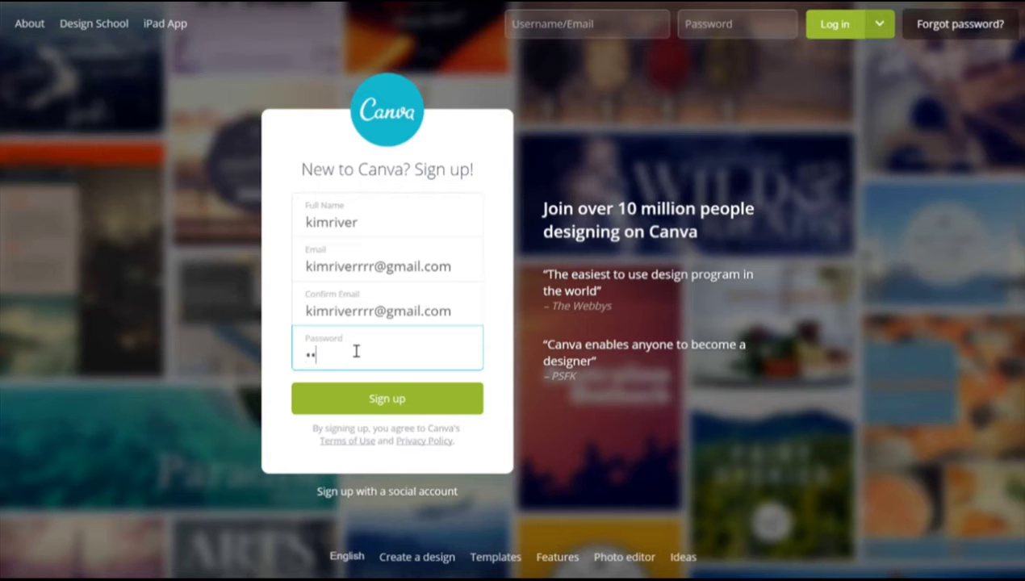
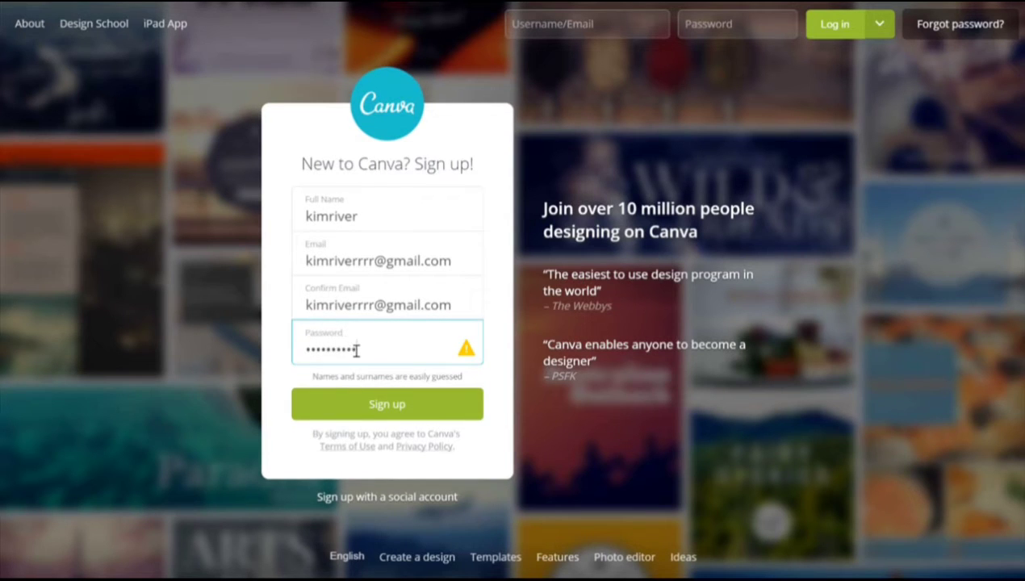
Step: Submit the sign-up form and choose Personal as the account's intended use
click(409, 411)
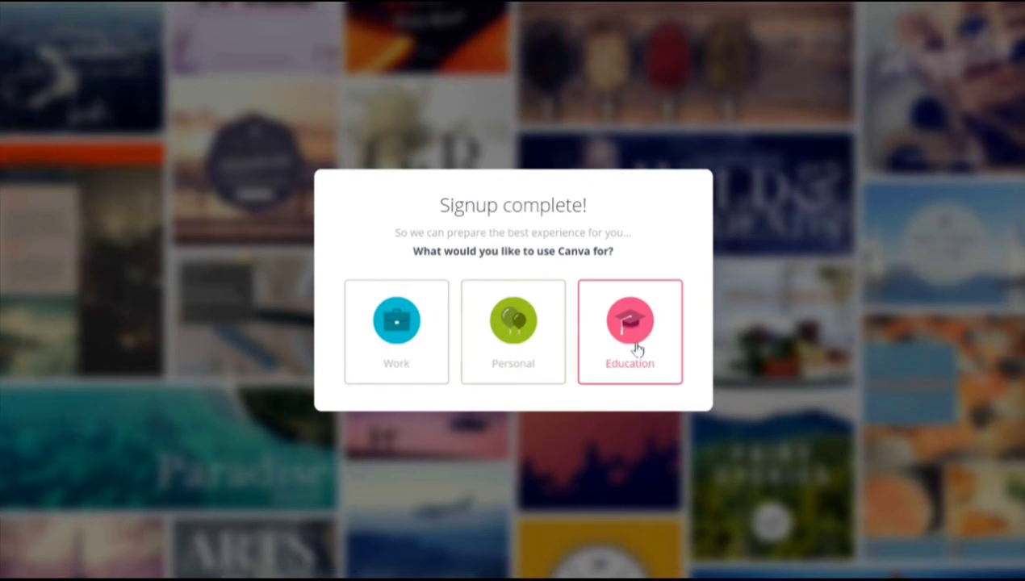
click(529, 353)
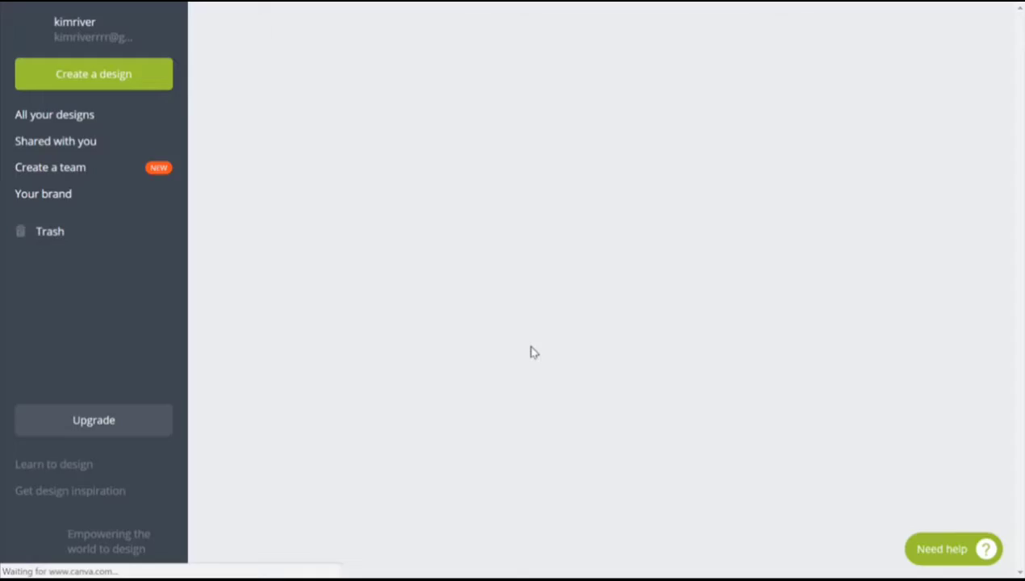
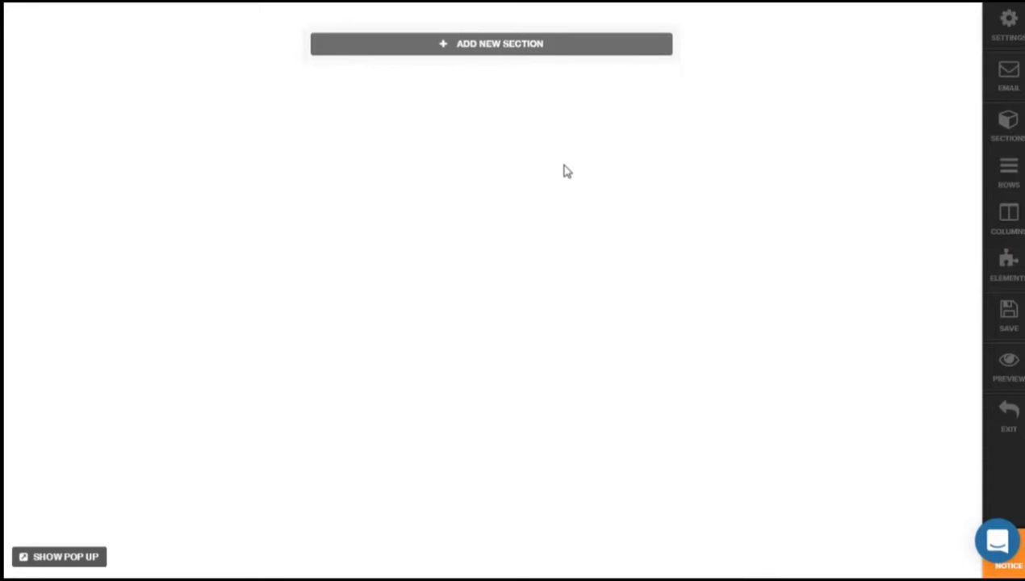
Step: Add a new section holding a 1 Column Block row named 'Headline'
click(548, 47)
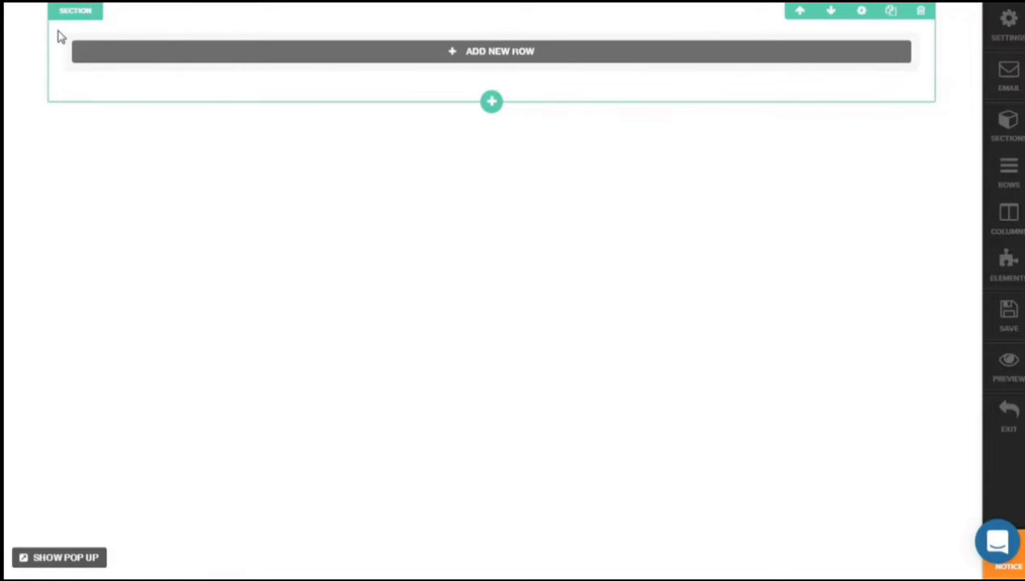
click(526, 56)
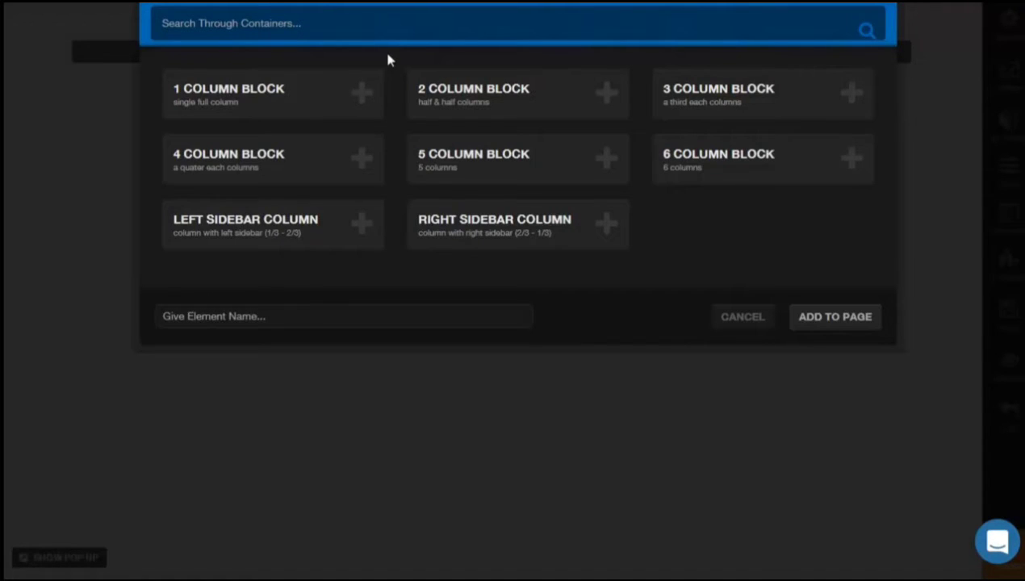
click(313, 91)
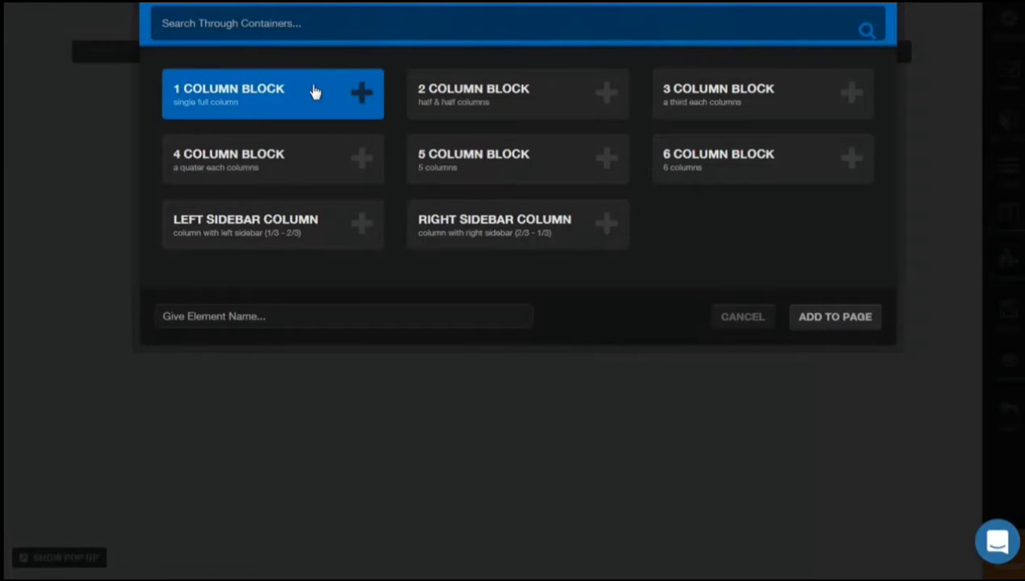
click(471, 316)
text(Headline)
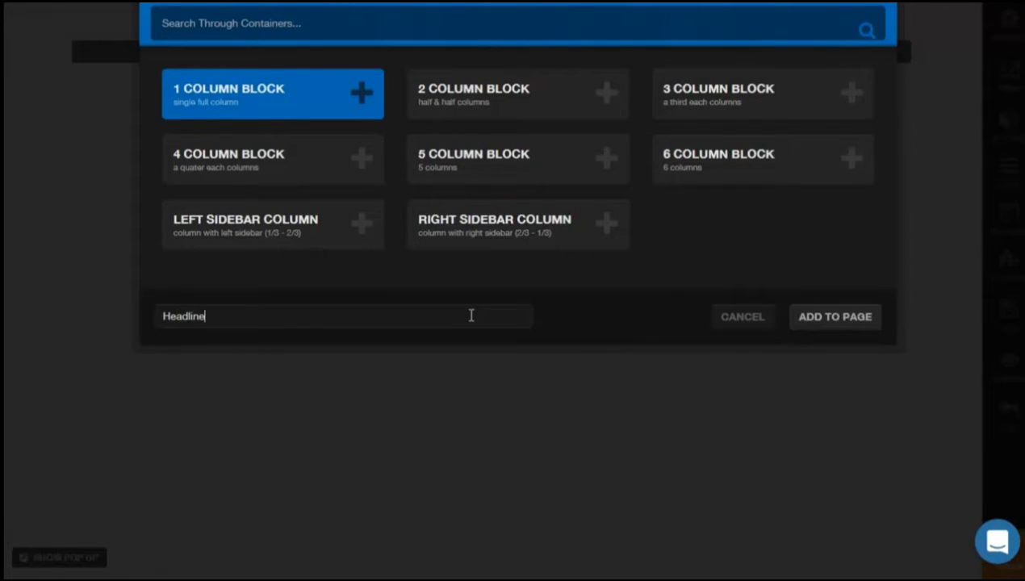
click(823, 328)
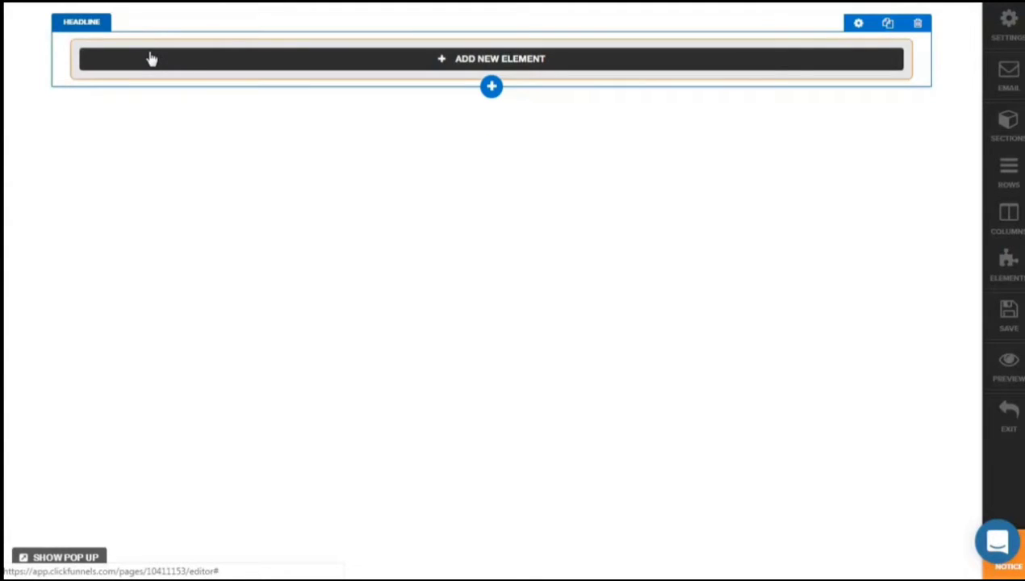
Step: Insert a Headline / Text element named 'Headline' into the row
click(578, 65)
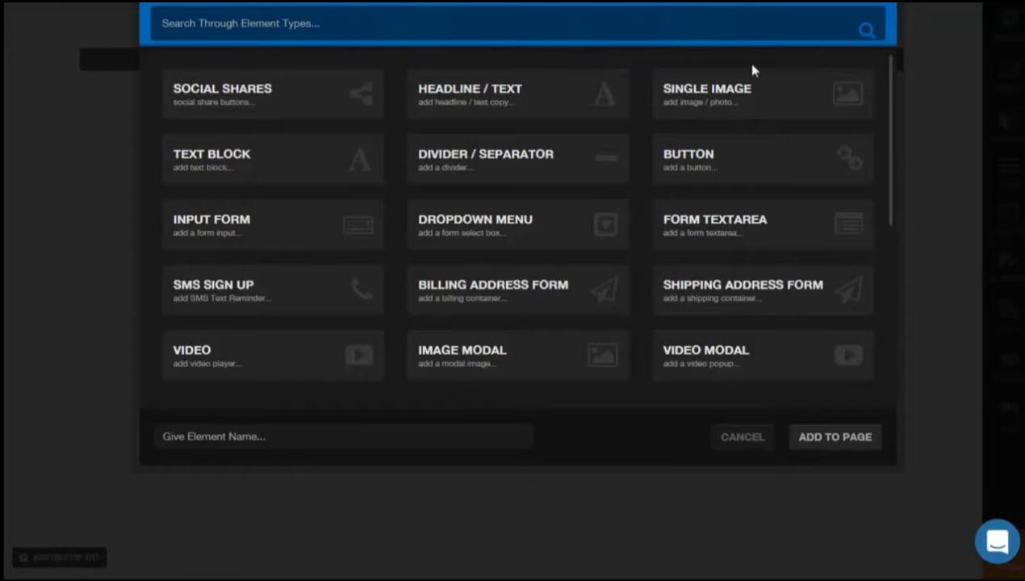
drag(893, 75, 877, 277)
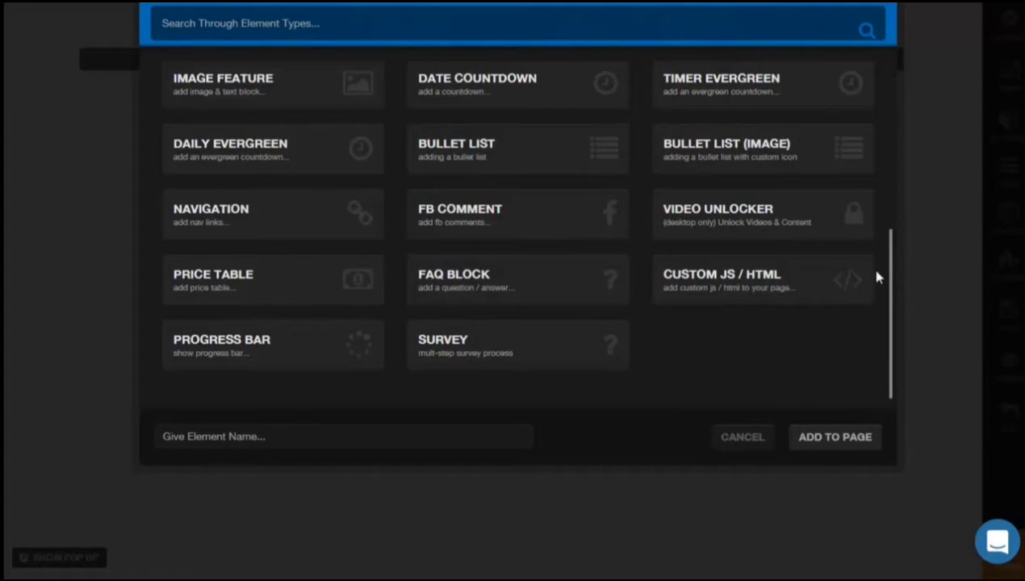
drag(877, 277, 883, 59)
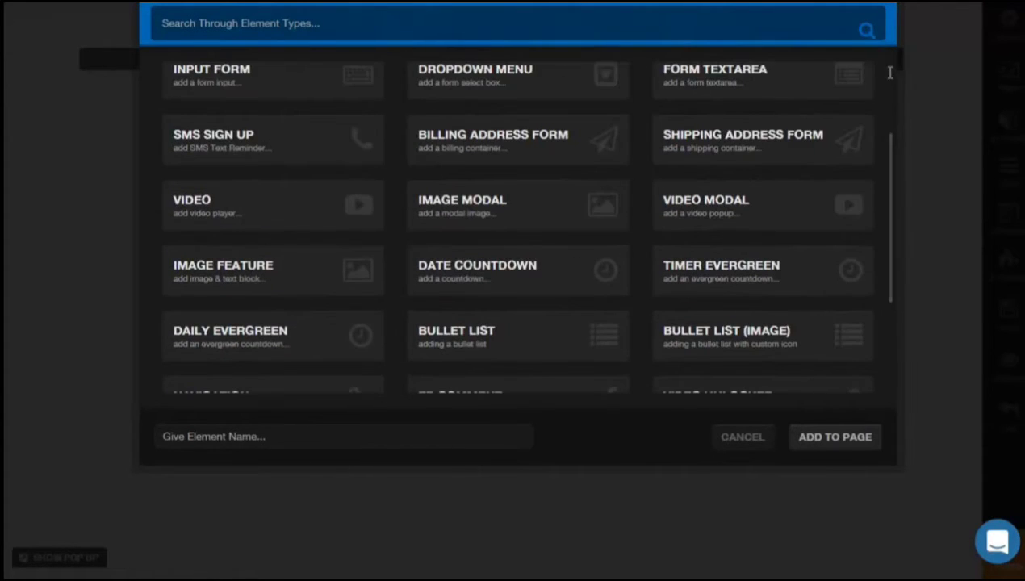
scroll(889, 72, up, 3)
click(602, 94)
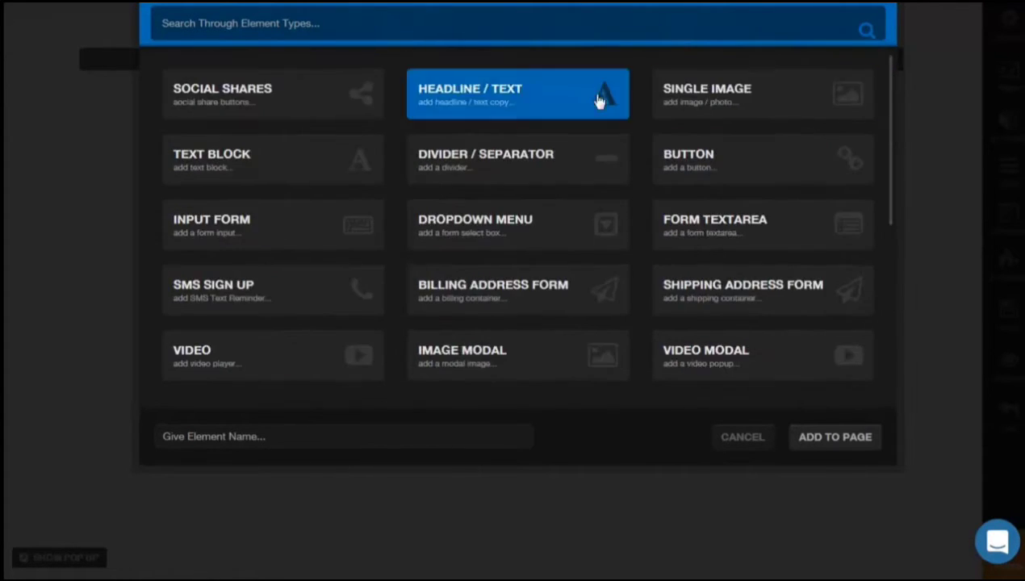
click(235, 443)
text(Headline)
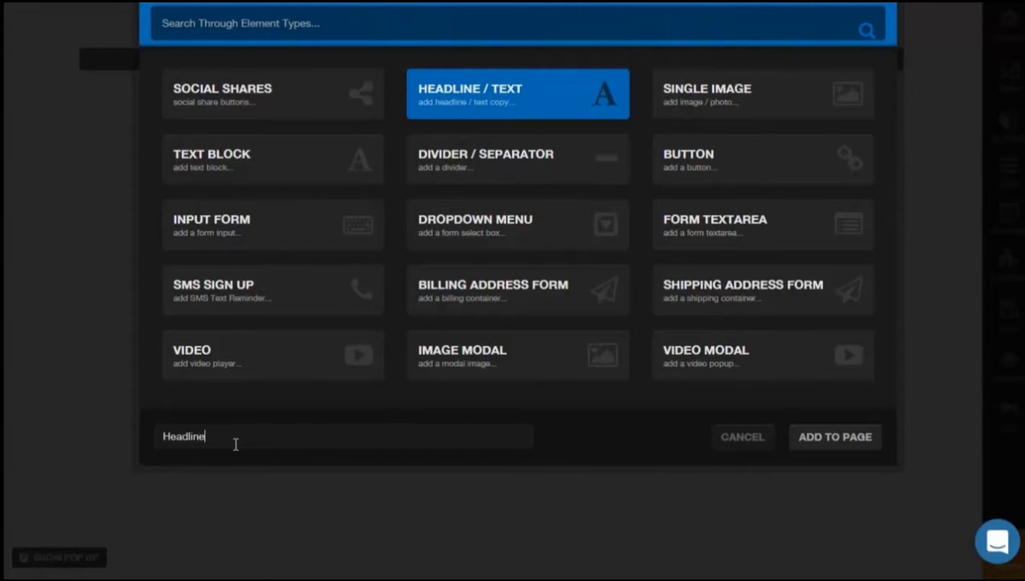
click(816, 448)
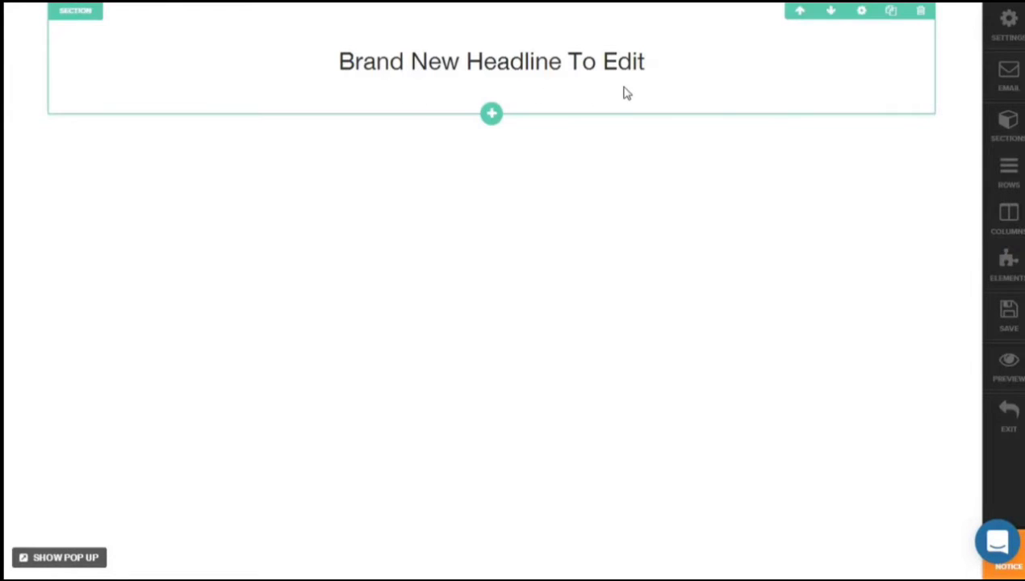
Step: Type 'Your awesome converting headline here' as the headline text
click(651, 61)
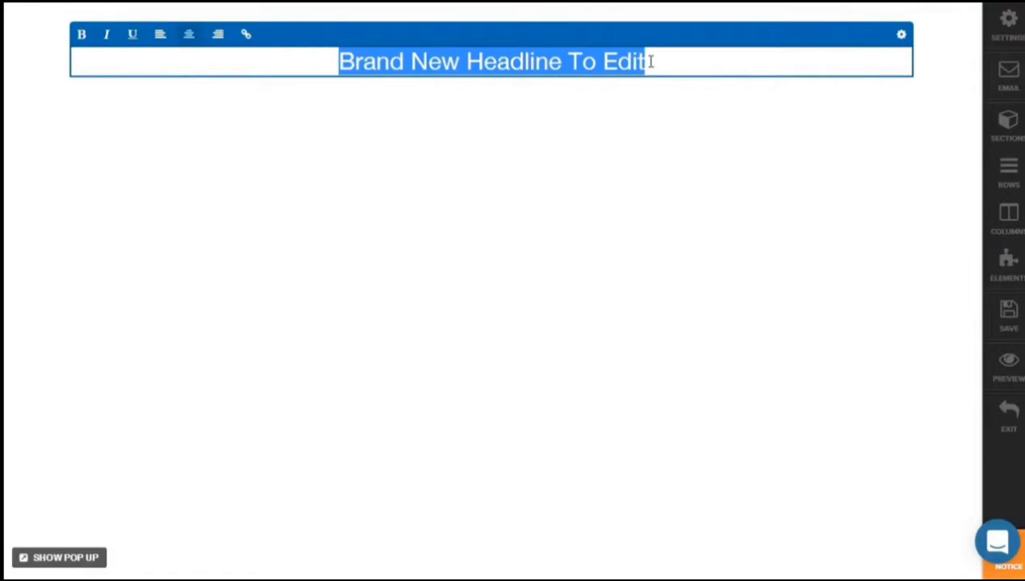
text(Your)
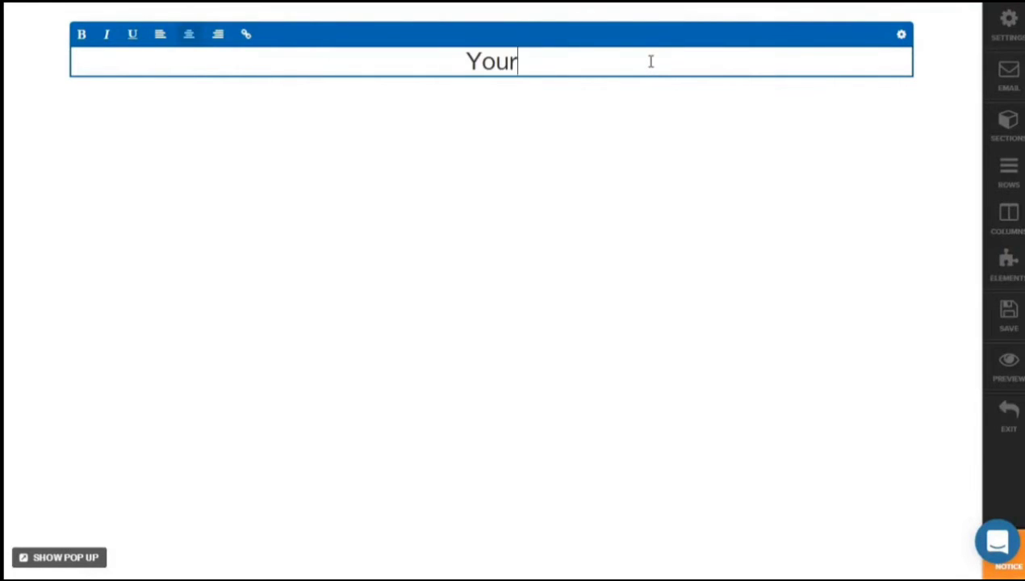
text( awesome convert)
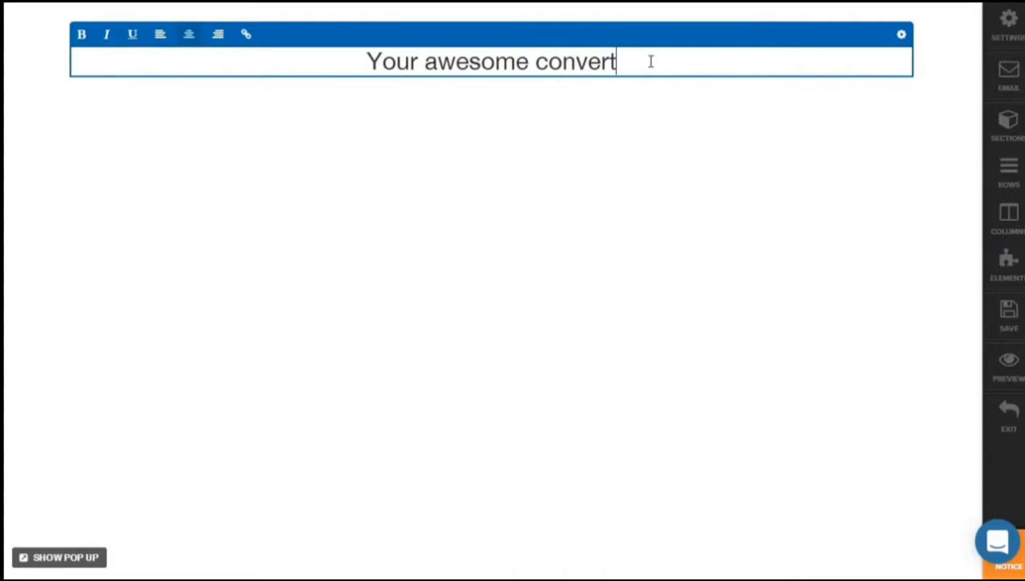
text(ing headline here)
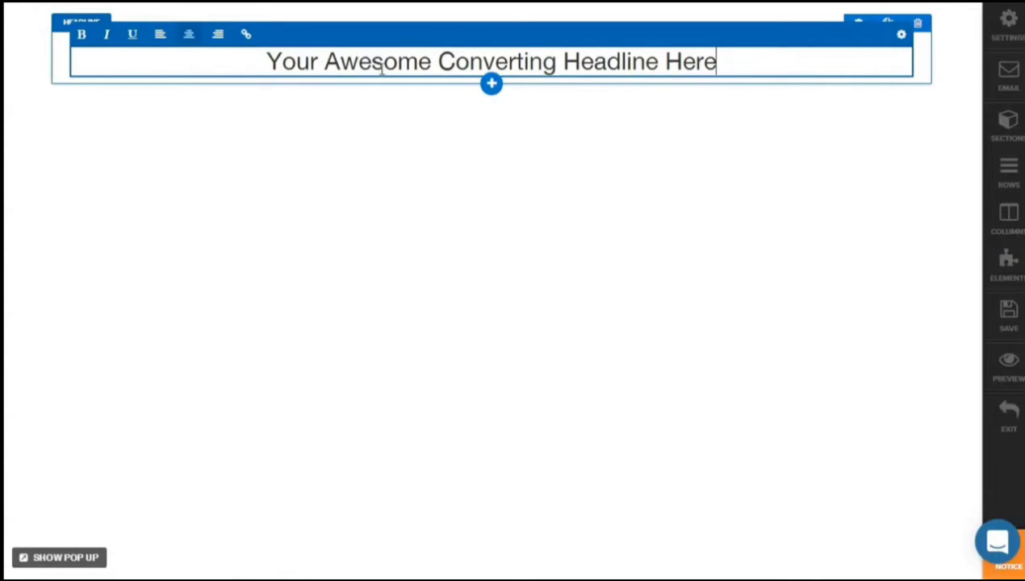
drag(258, 63, 715, 64)
click(714, 64)
triple_click(602, 63)
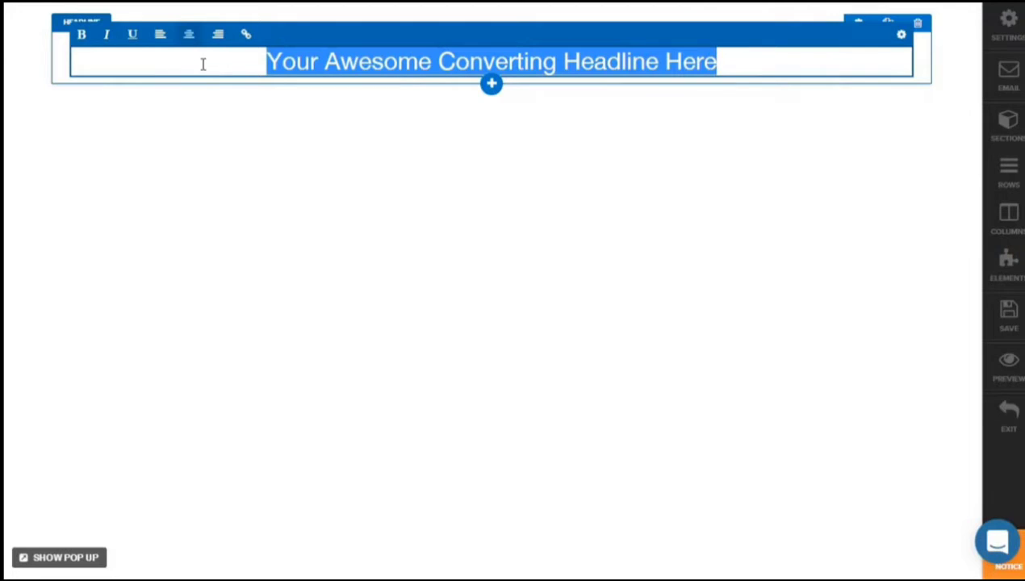
click(727, 65)
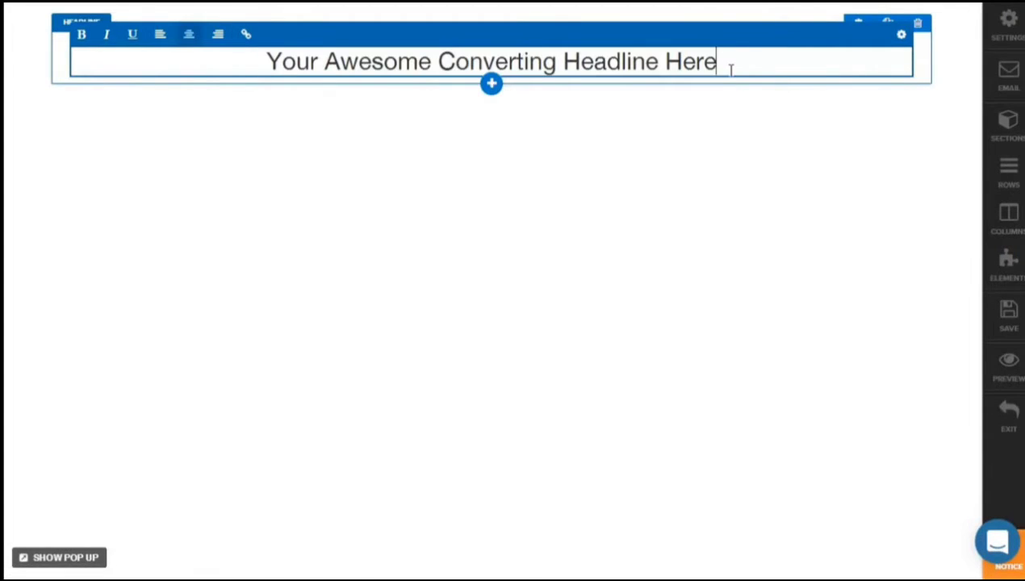
Step: Set the headline's top margin to 30 and give it a black background
click(901, 38)
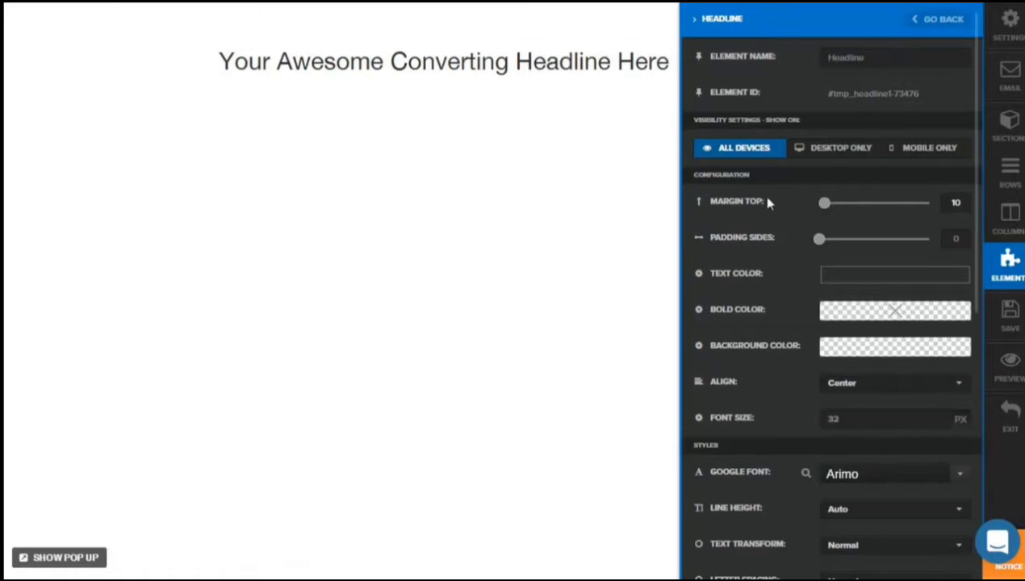
double_click(955, 203)
text(30)
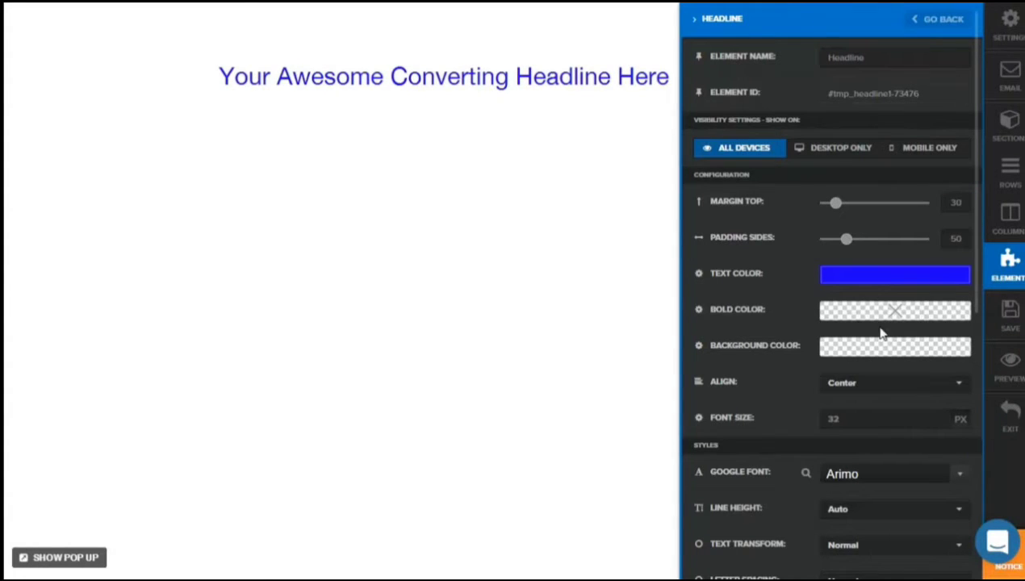
click(825, 353)
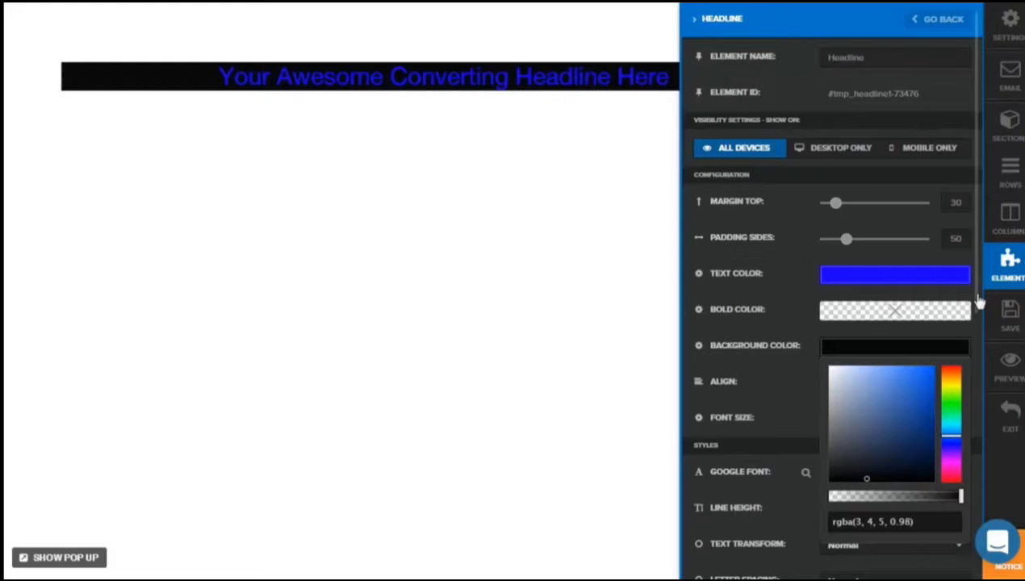
scroll(979, 320, down, 1)
scroll(979, 321, down, 6)
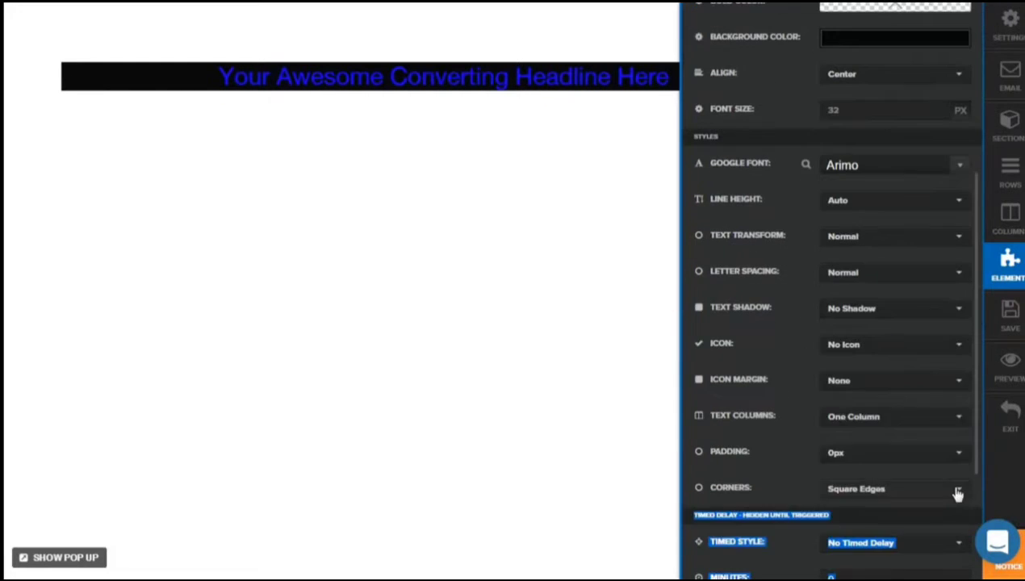
Step: Round the headline box corners to 10px and set its padding to 20px
click(955, 490)
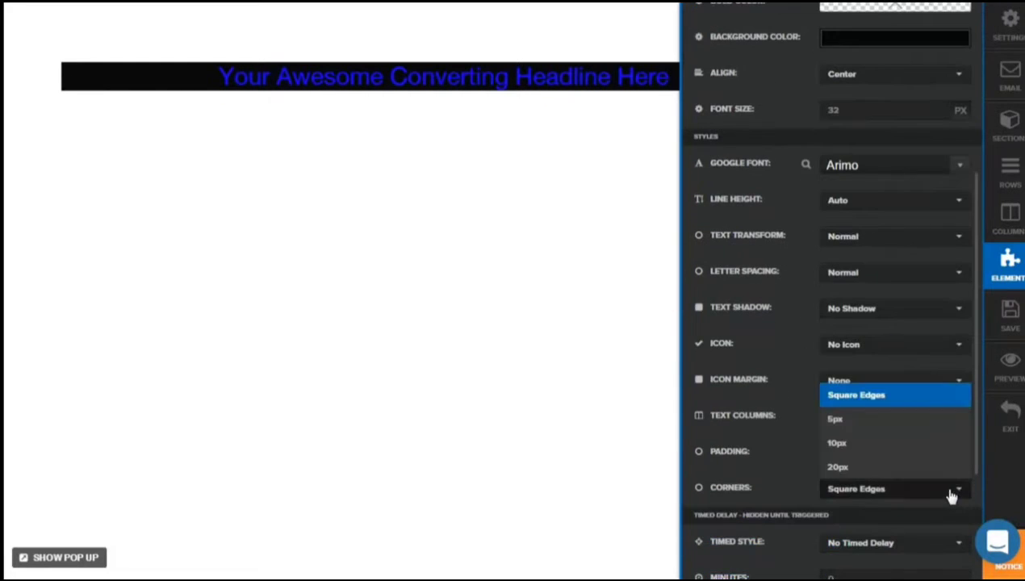
click(867, 452)
scroll(978, 447, down, 3)
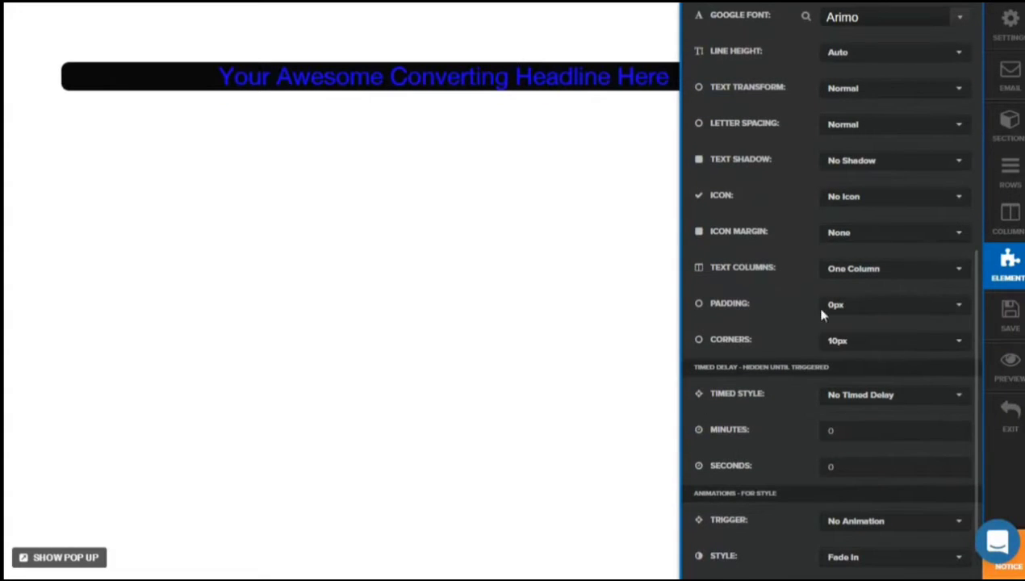
click(834, 308)
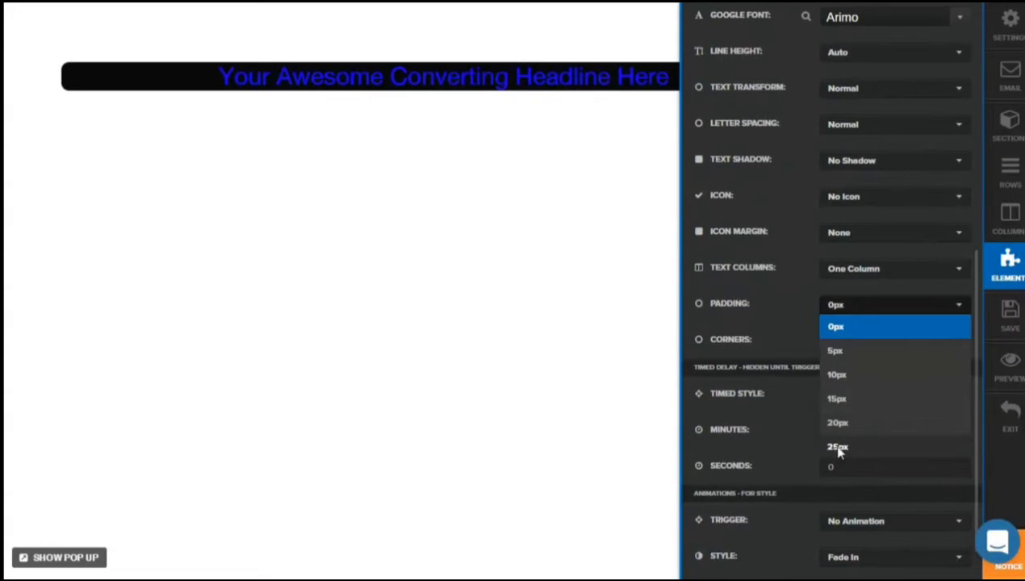
click(837, 447)
click(860, 307)
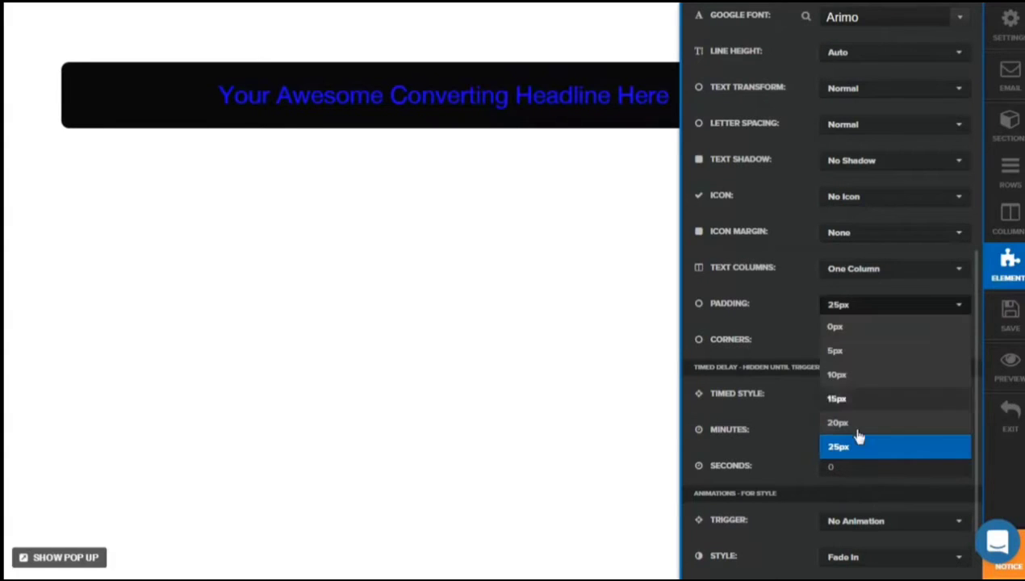
click(840, 422)
scroll(973, 384, down, 1)
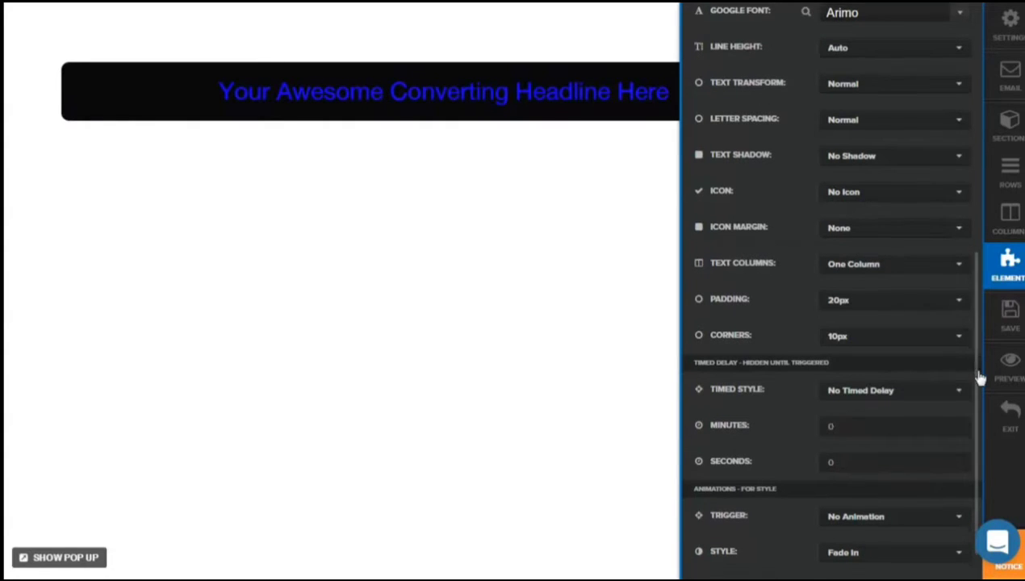
click(596, 94)
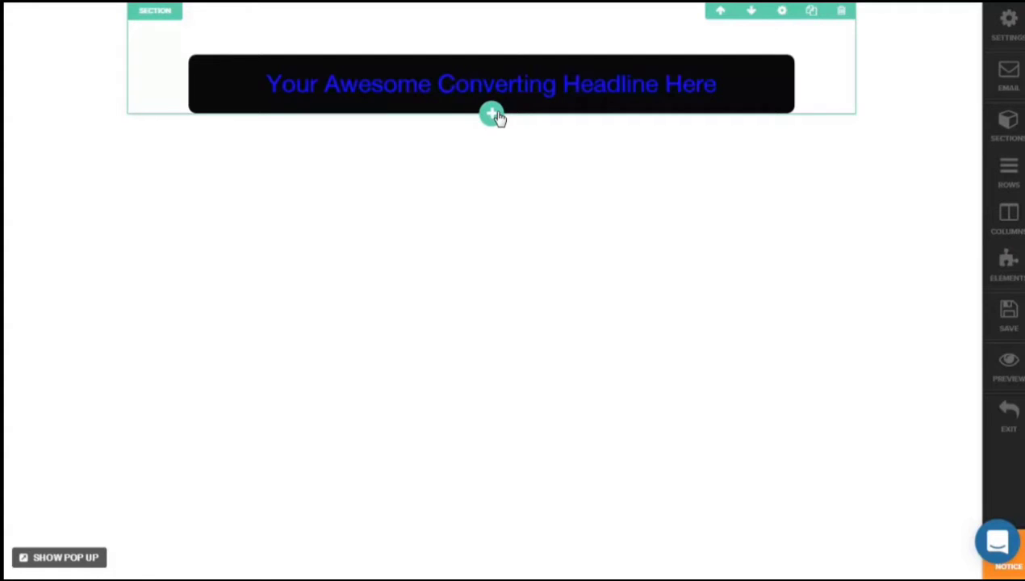
Step: Add a section below the headline with 0 top and bottom padding
click(493, 120)
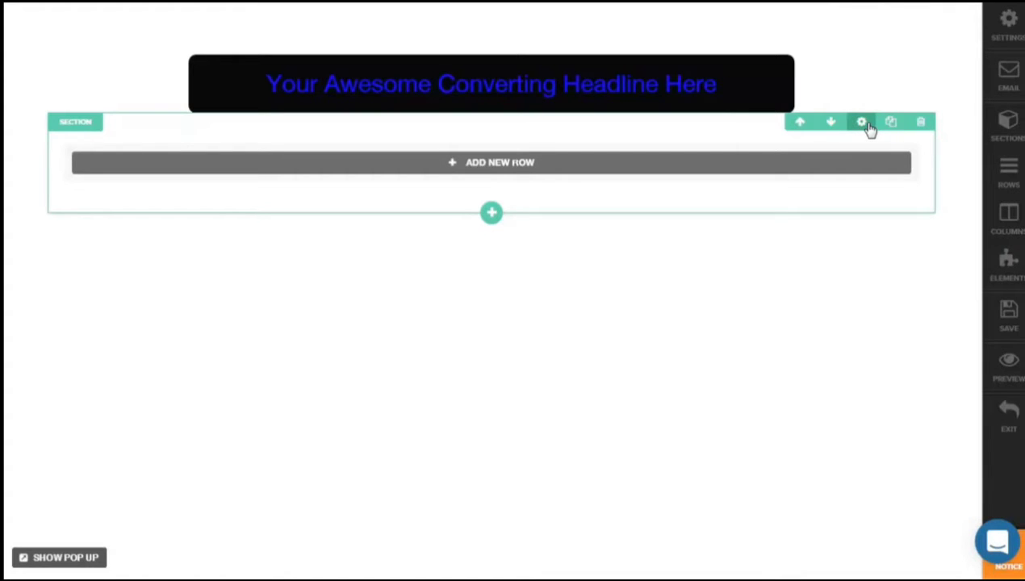
click(862, 123)
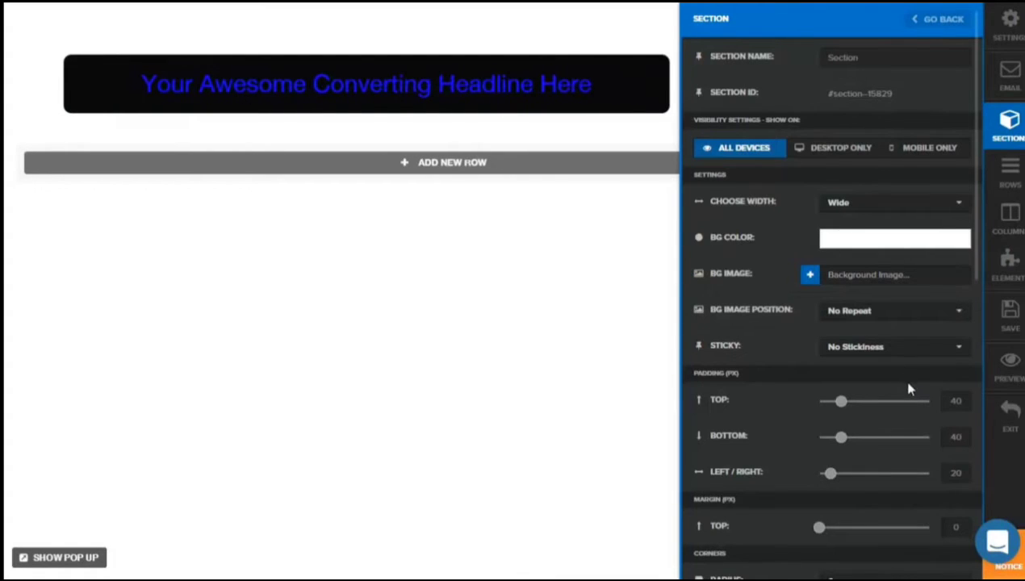
click(958, 400)
double_click(957, 400)
text(0)
click(956, 437)
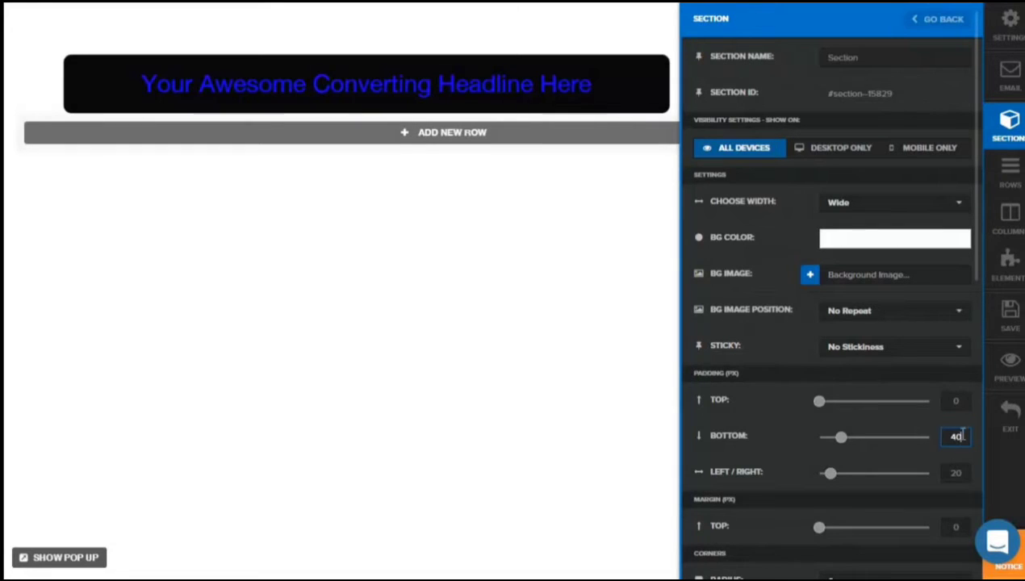
double_click(956, 436)
text(0)
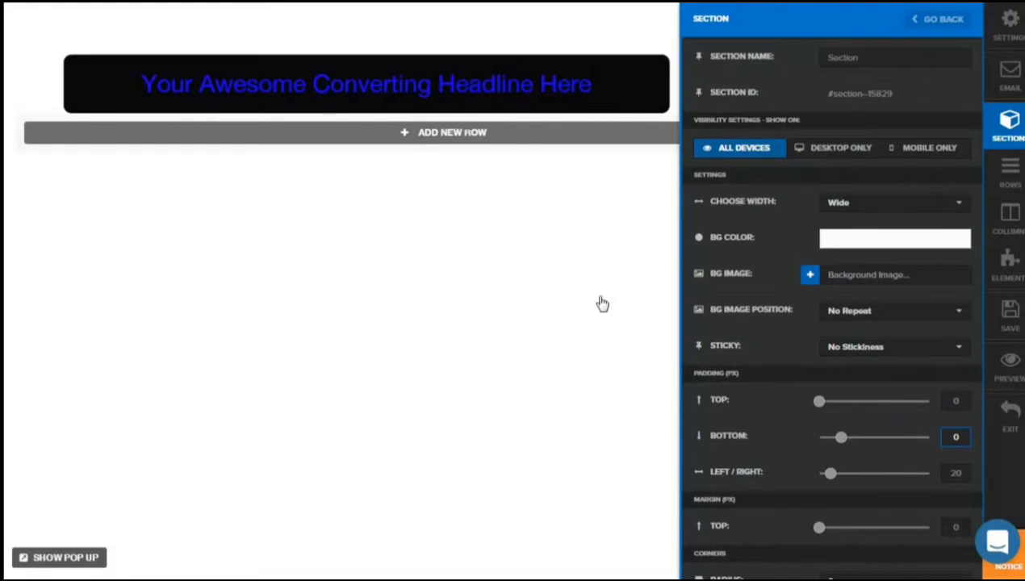
Step: Set the new section's width to Medium
click(902, 202)
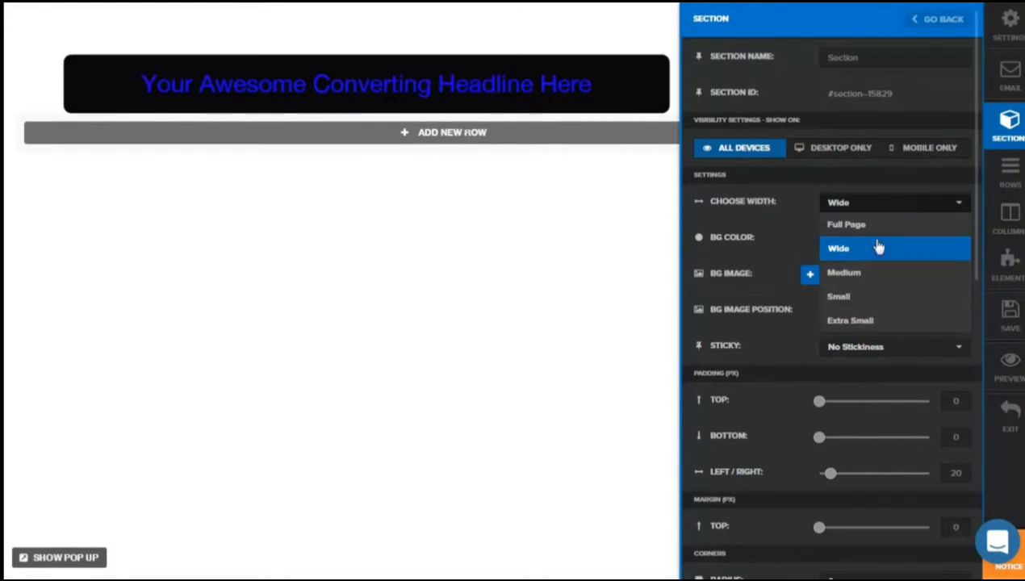
click(862, 296)
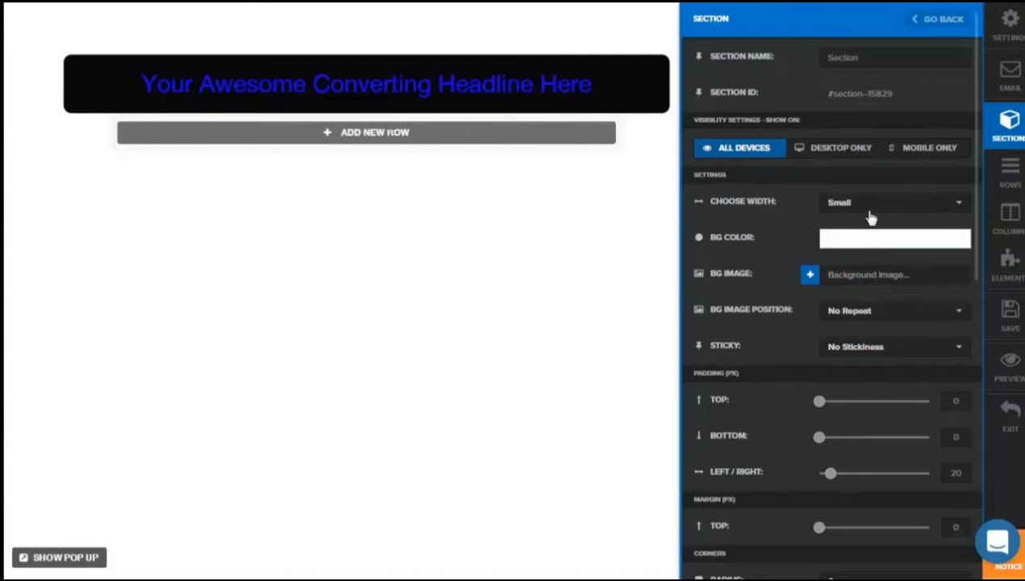
click(864, 212)
click(852, 271)
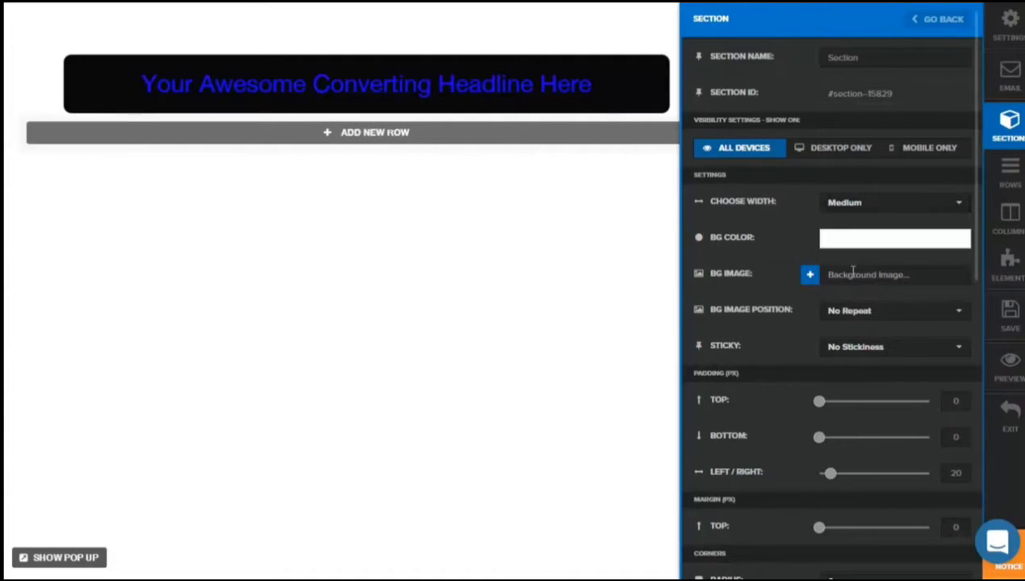
click(621, 210)
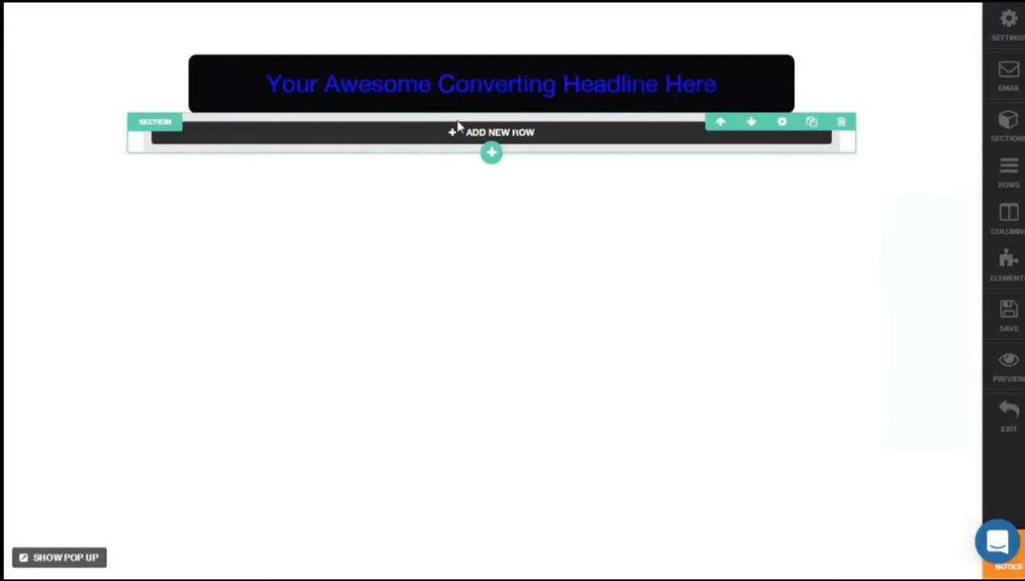
Step: Add a two-column row to the new section
click(455, 134)
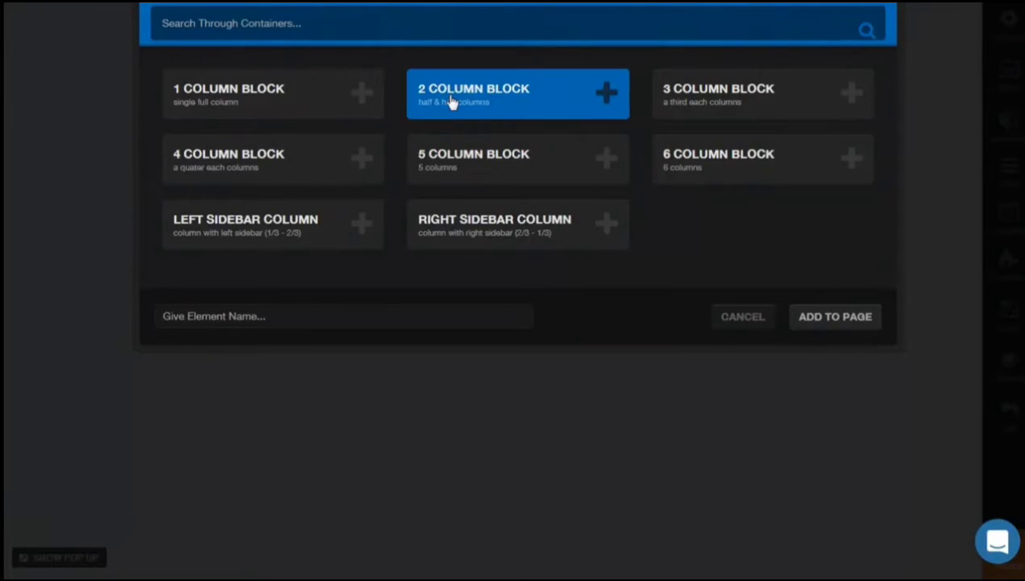
click(452, 101)
click(836, 323)
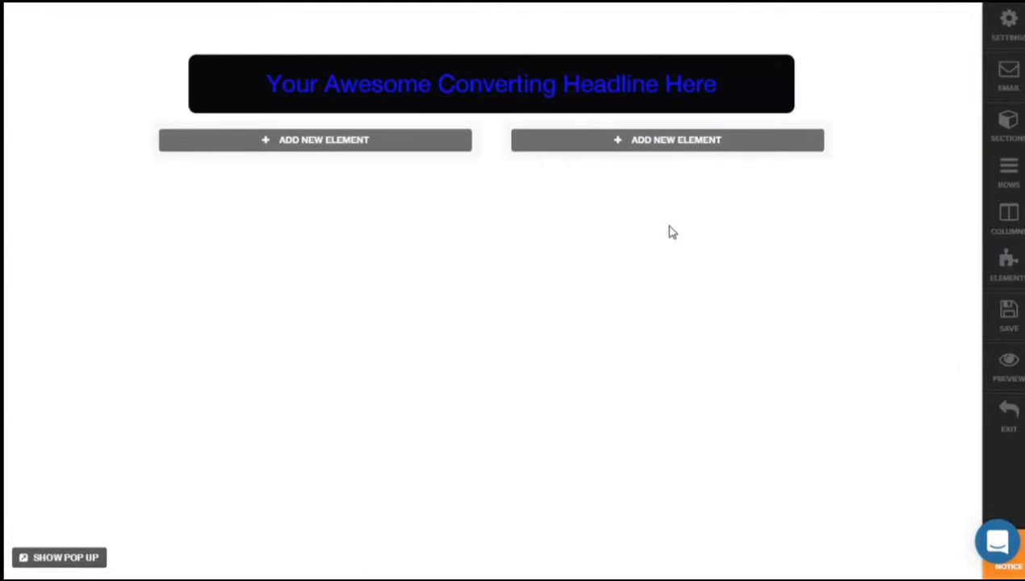
Step: Place a Video element in the right column
click(651, 144)
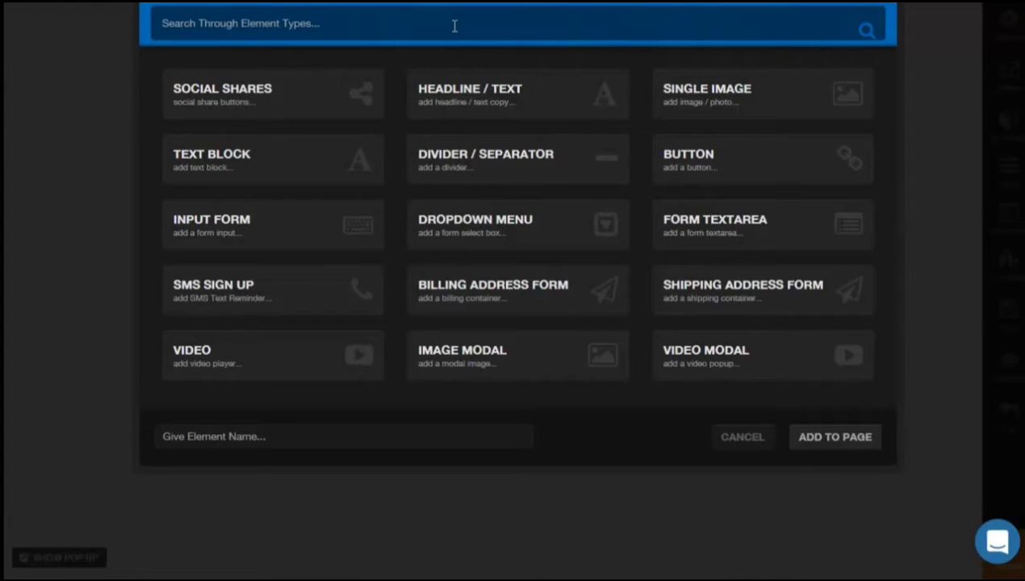
text(video)
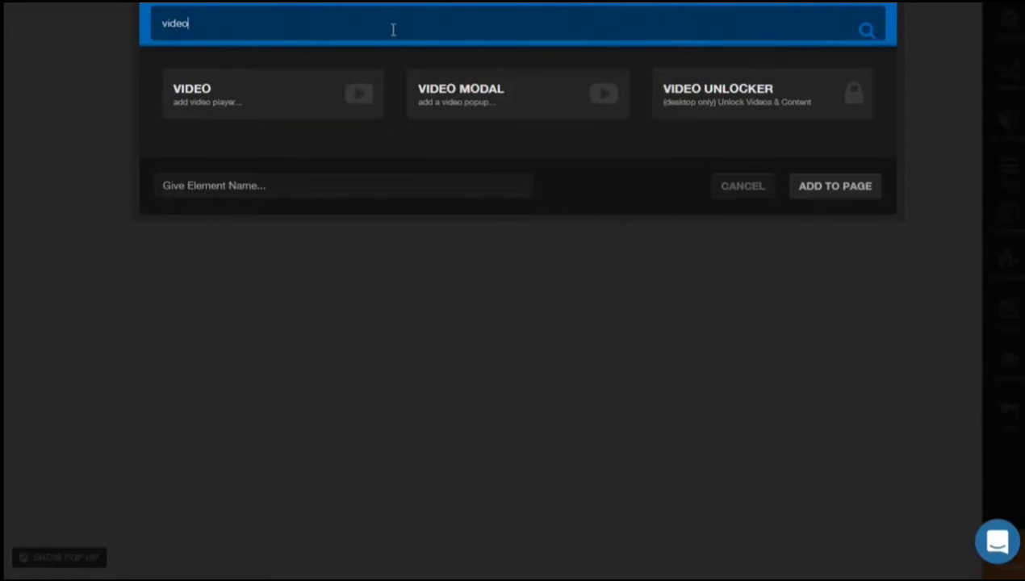
click(274, 110)
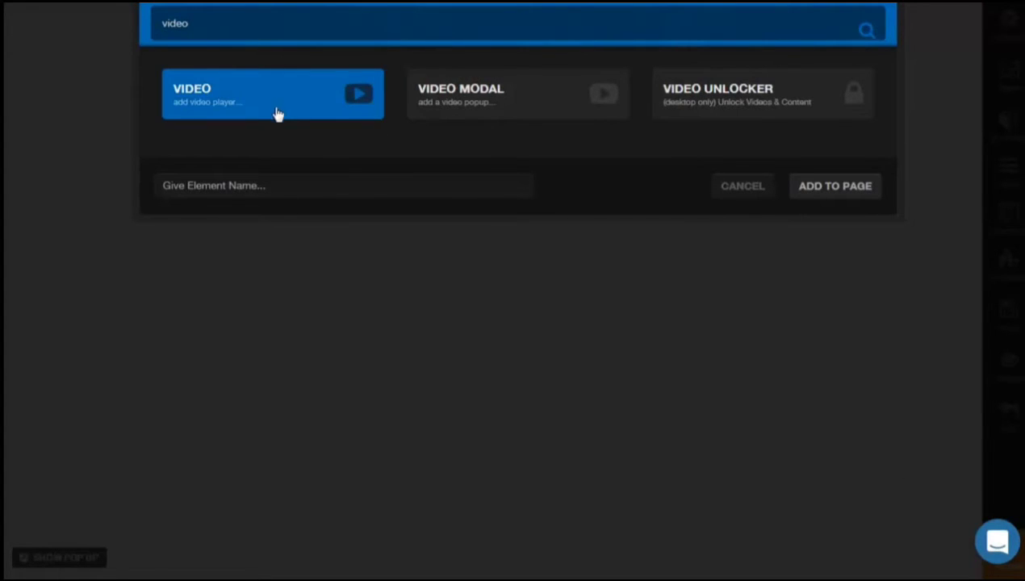
click(835, 185)
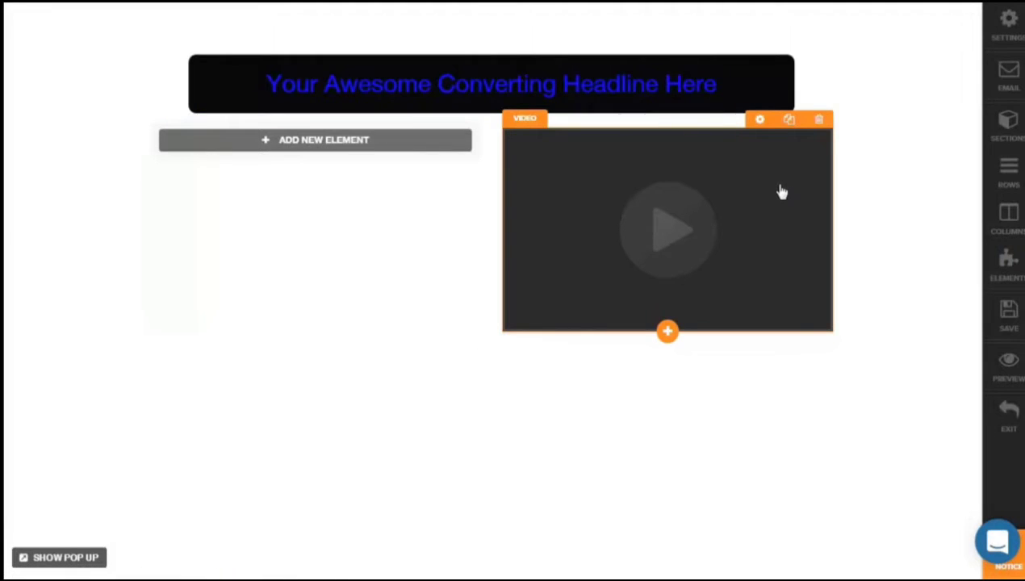
double_click(730, 176)
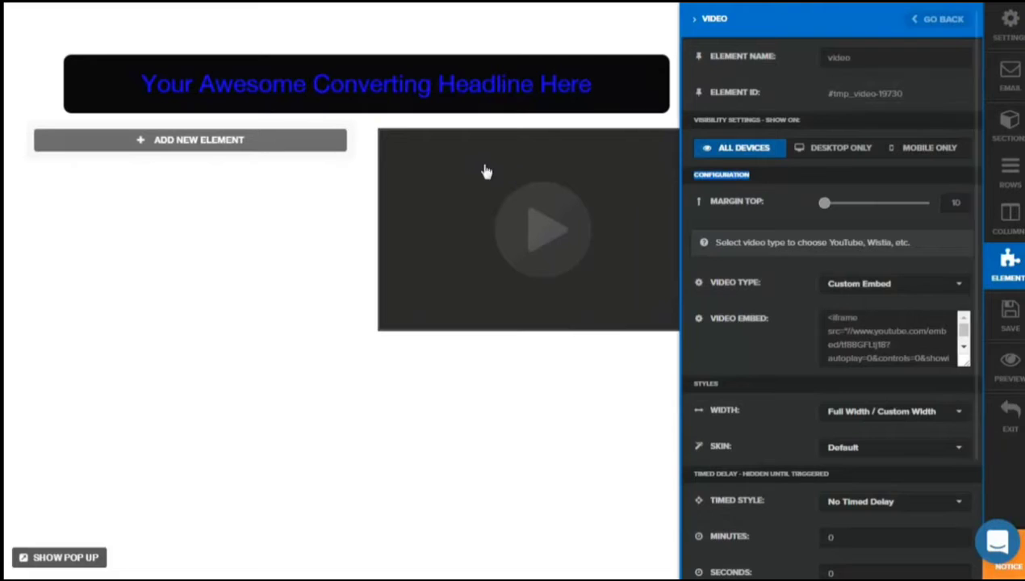
click(858, 58)
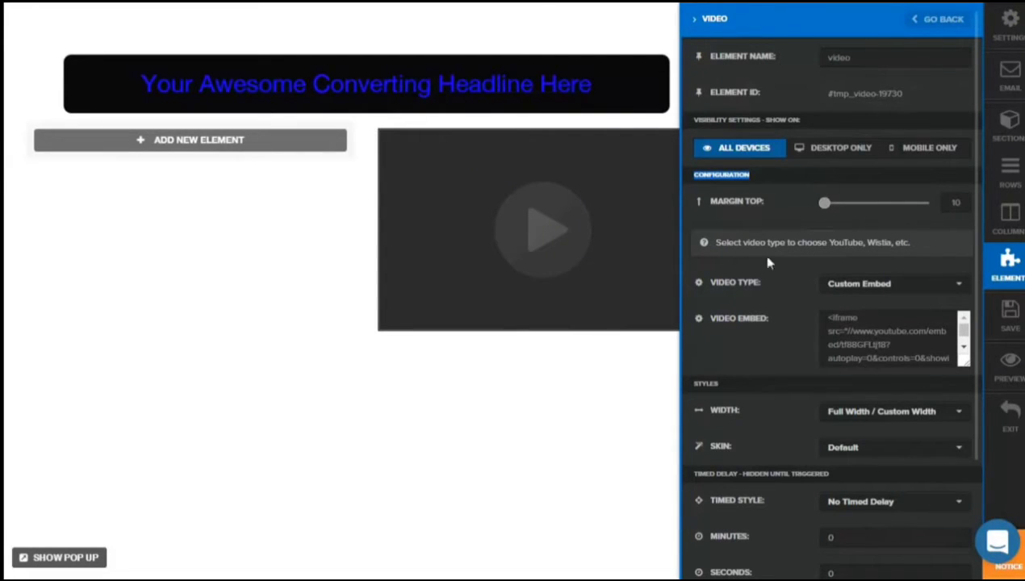
click(885, 287)
click(885, 286)
click(885, 286)
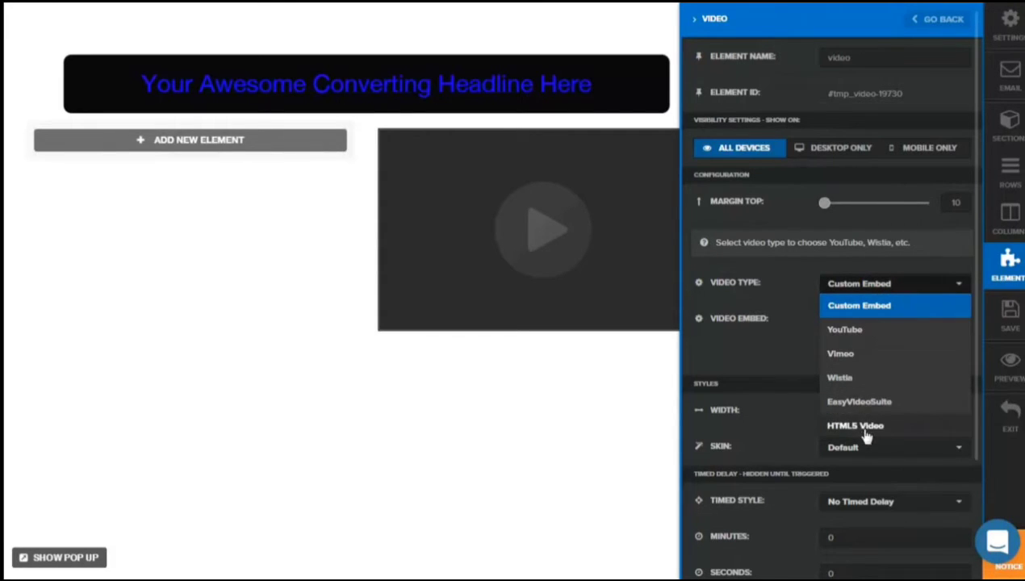
click(767, 355)
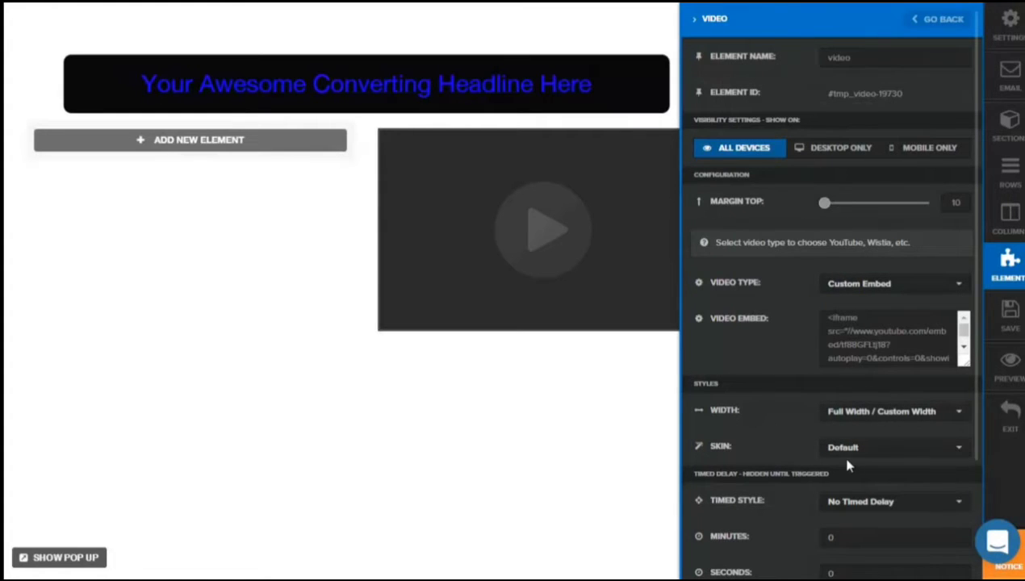
click(625, 414)
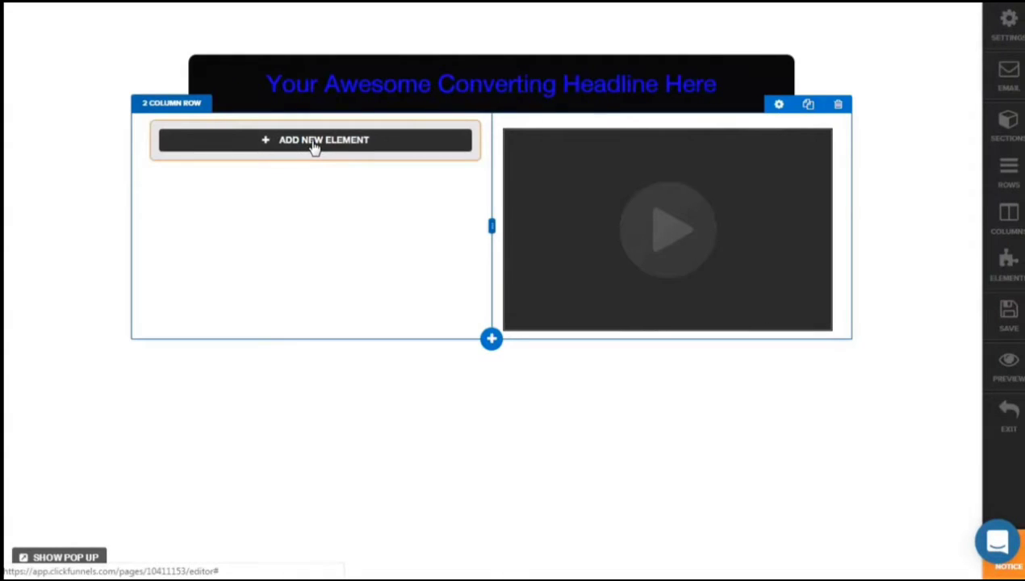
Step: Add a Text Block to the left column
click(314, 145)
click(317, 152)
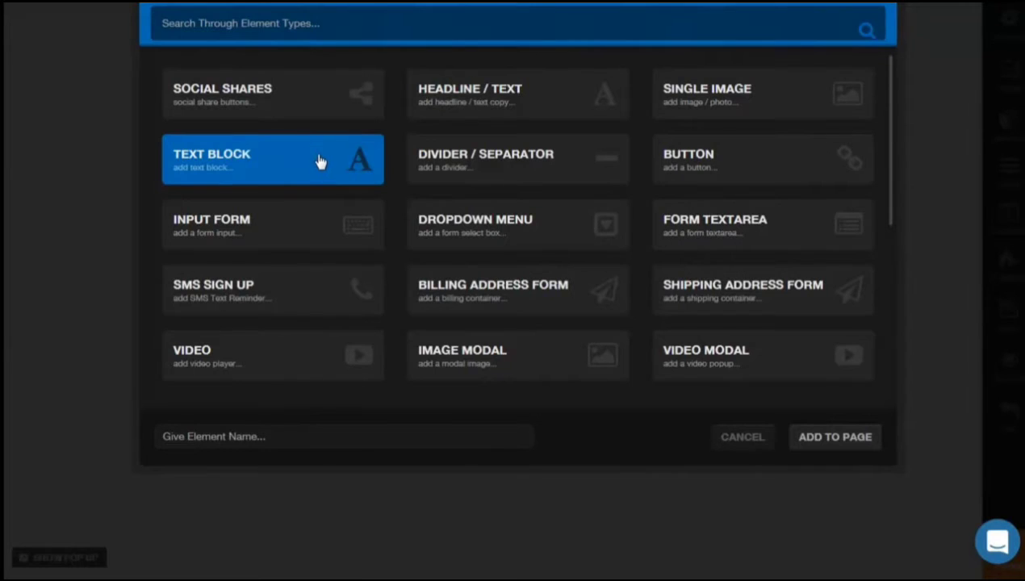
click(832, 440)
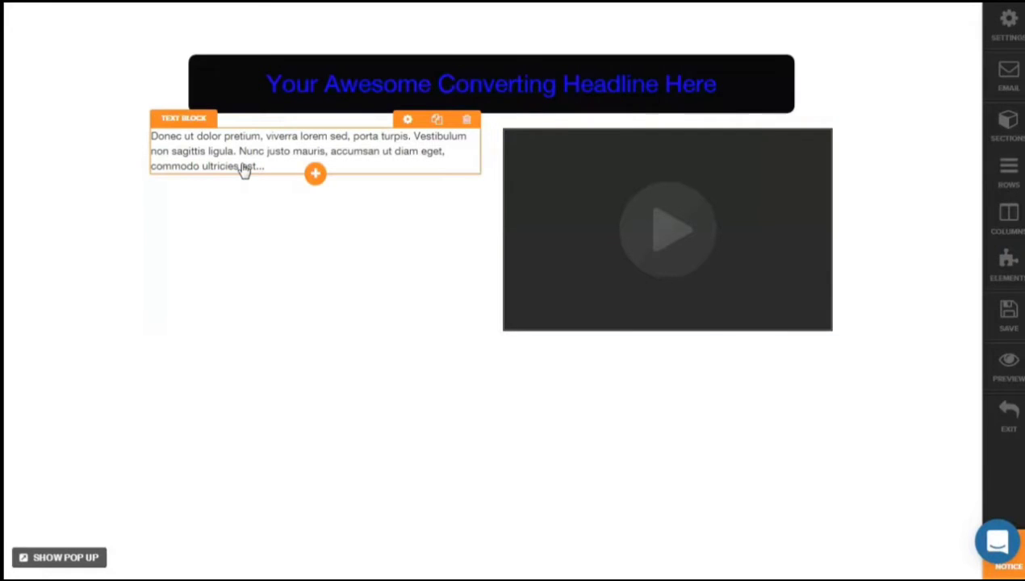
Step: Add a Timer Evergreen countdown below the text block
click(314, 175)
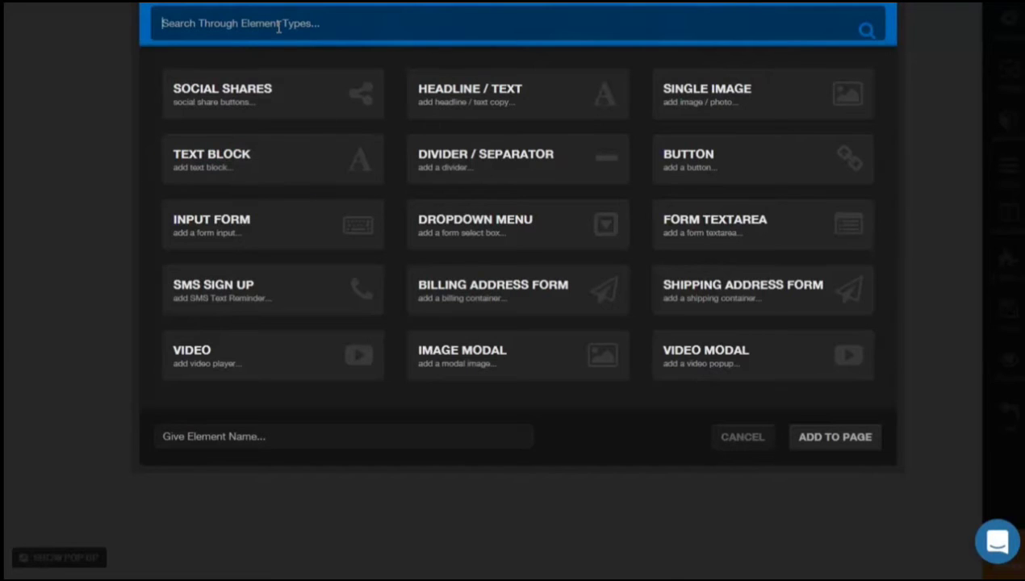
text(countdown)
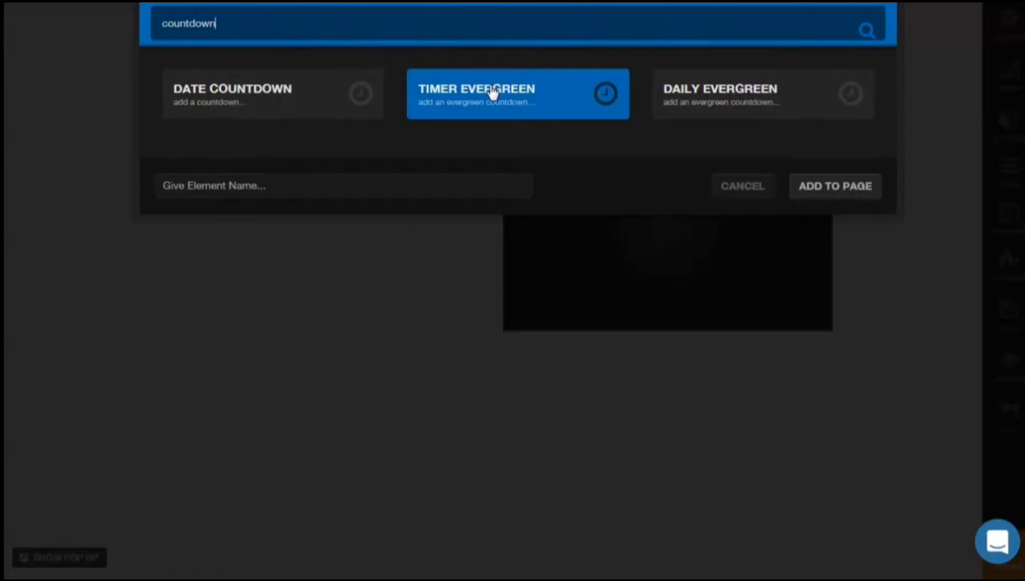
click(835, 187)
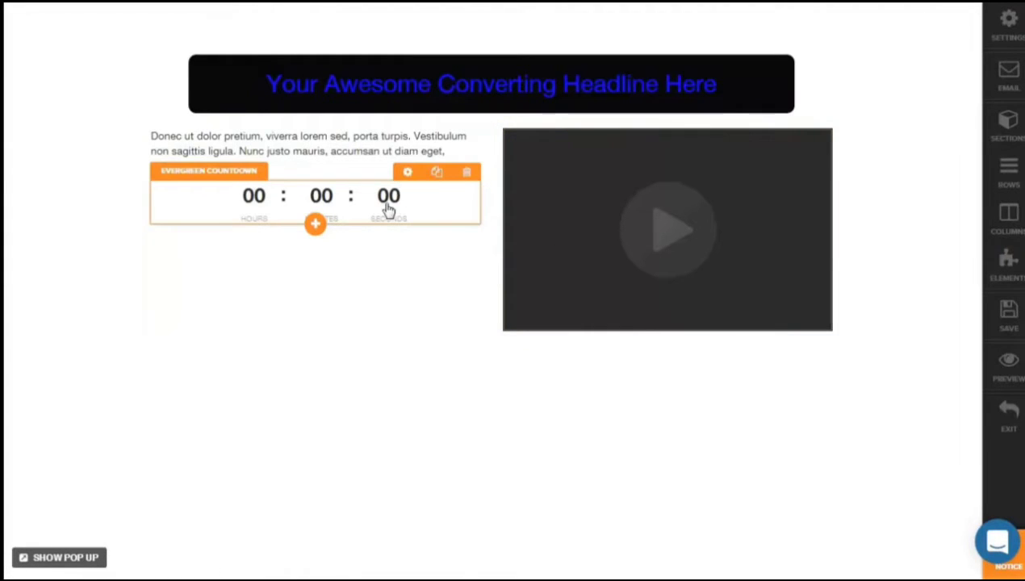
click(388, 209)
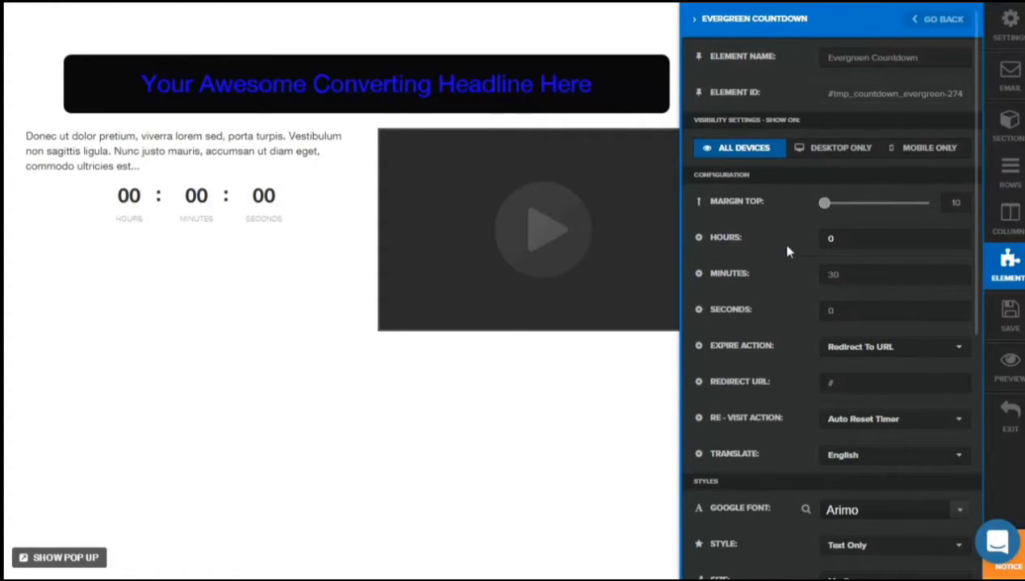
Step: Keep the countdown on Redirect To URL at expiry and Auto Reset Timer on re-visit
click(856, 348)
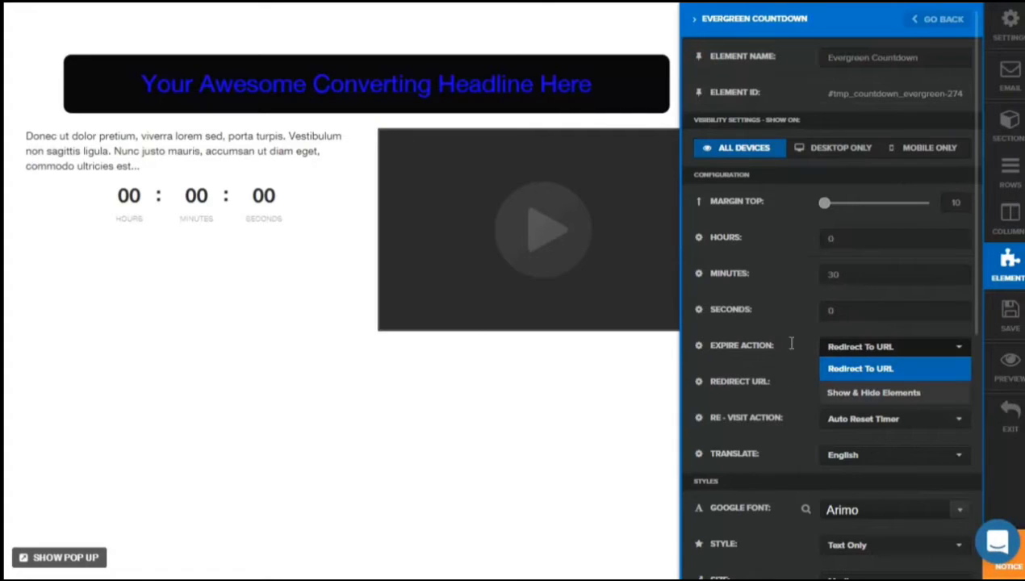
click(802, 390)
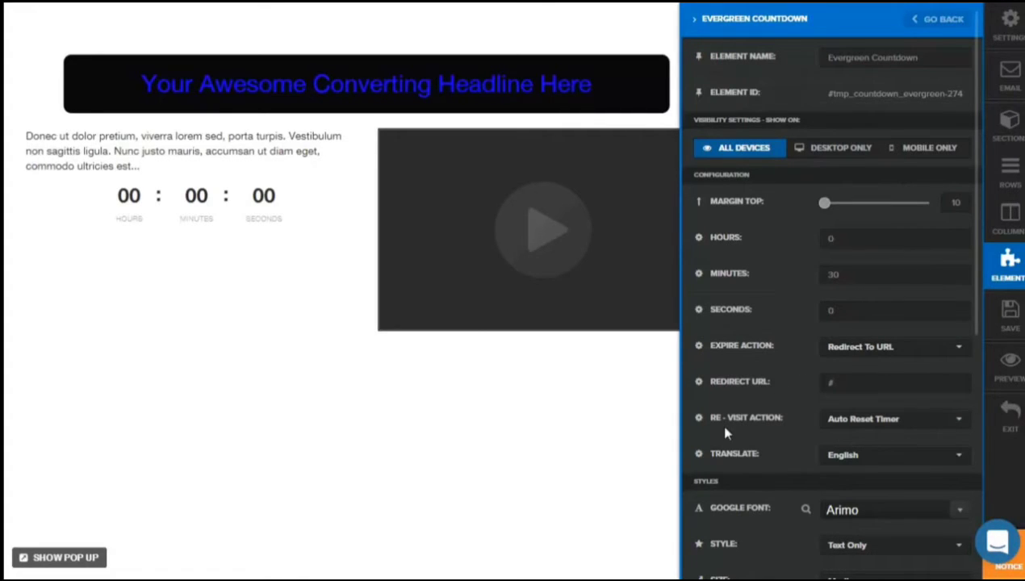
click(841, 428)
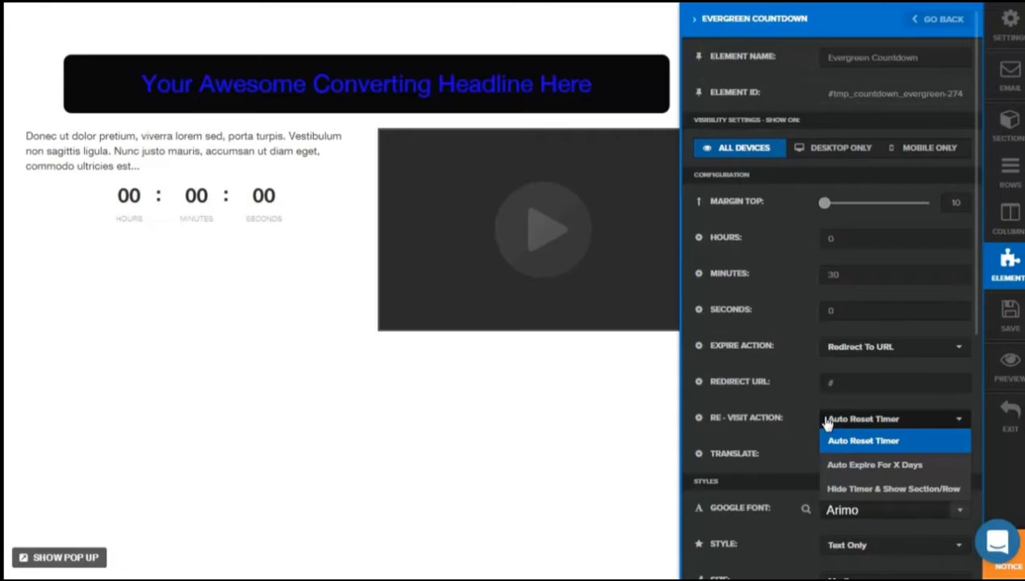
click(794, 402)
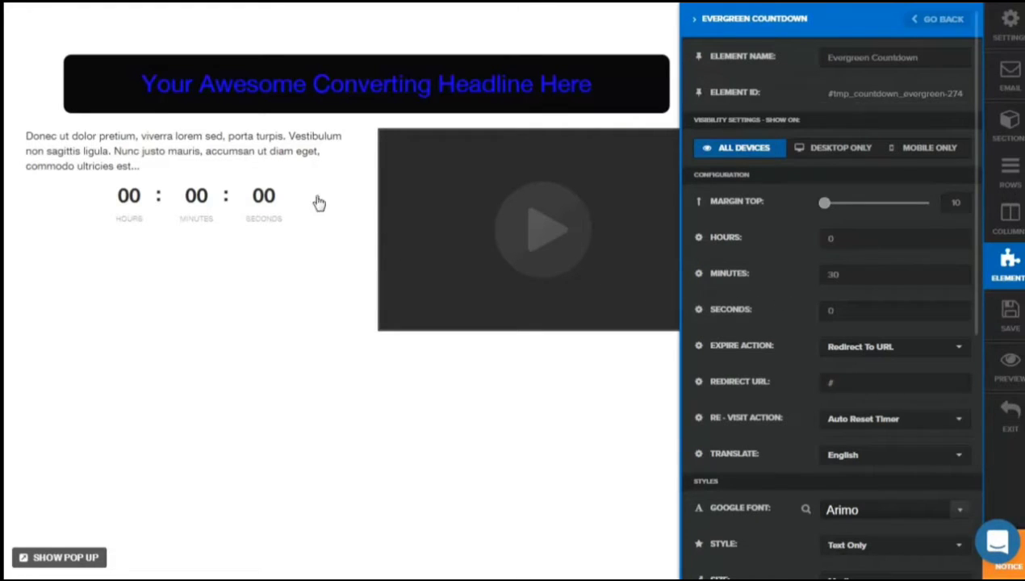
click(192, 268)
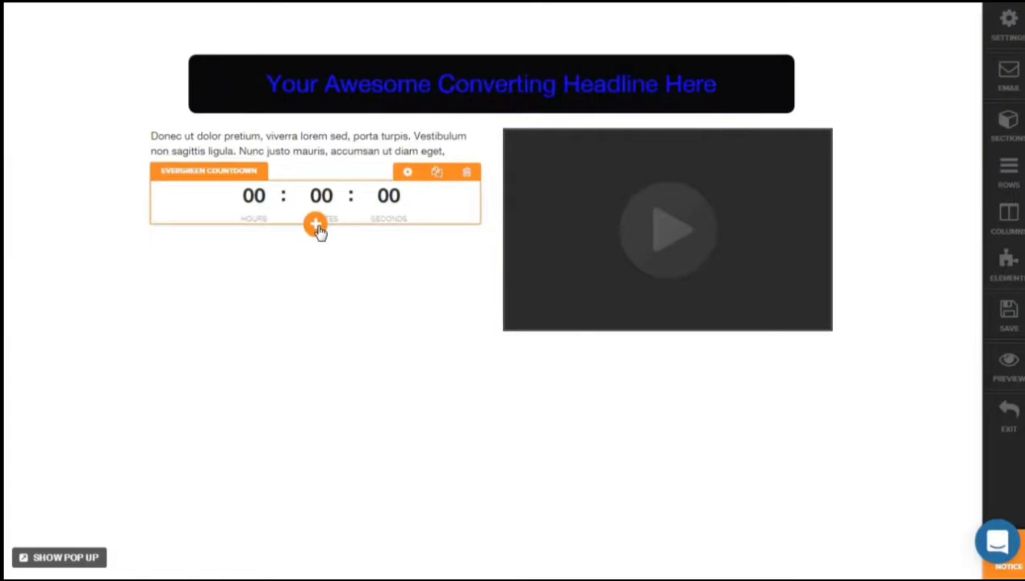
Step: Add a Progress Bar element below the countdown
click(316, 226)
click(309, 39)
text(progress)
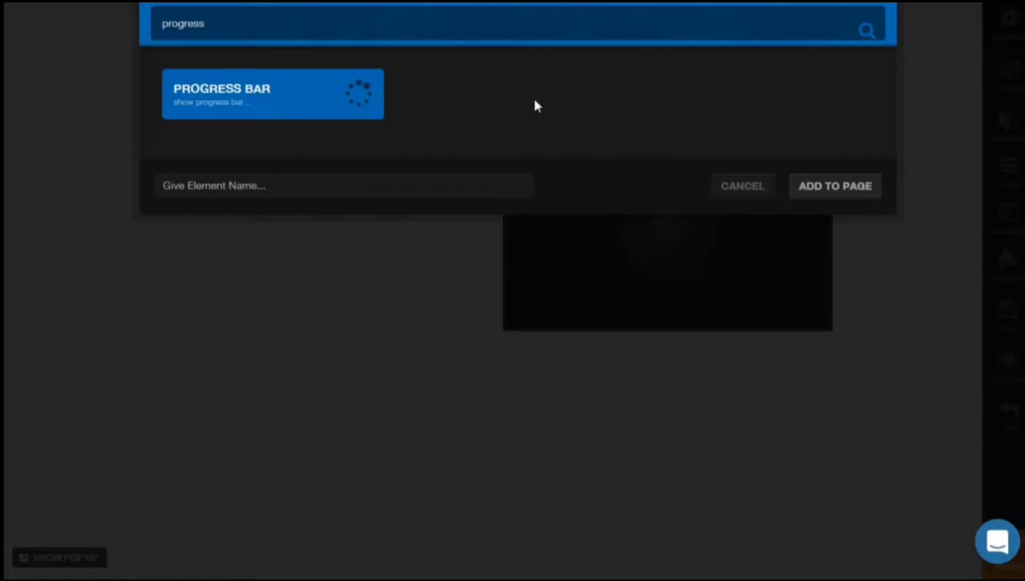
click(843, 192)
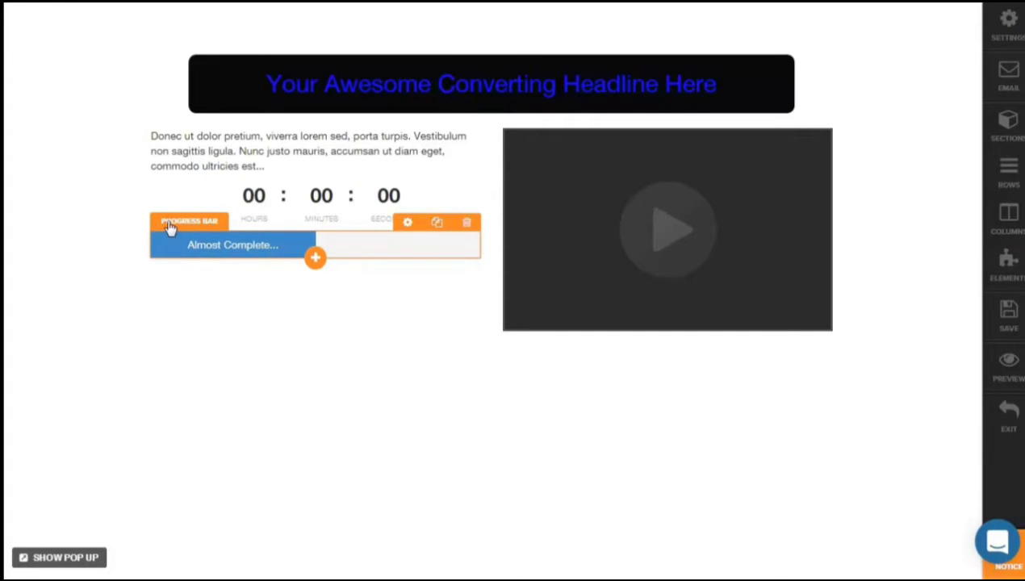
Step: Move the countdown above the video and the progress bar under the paragraph
drag(188, 221, 590, 126)
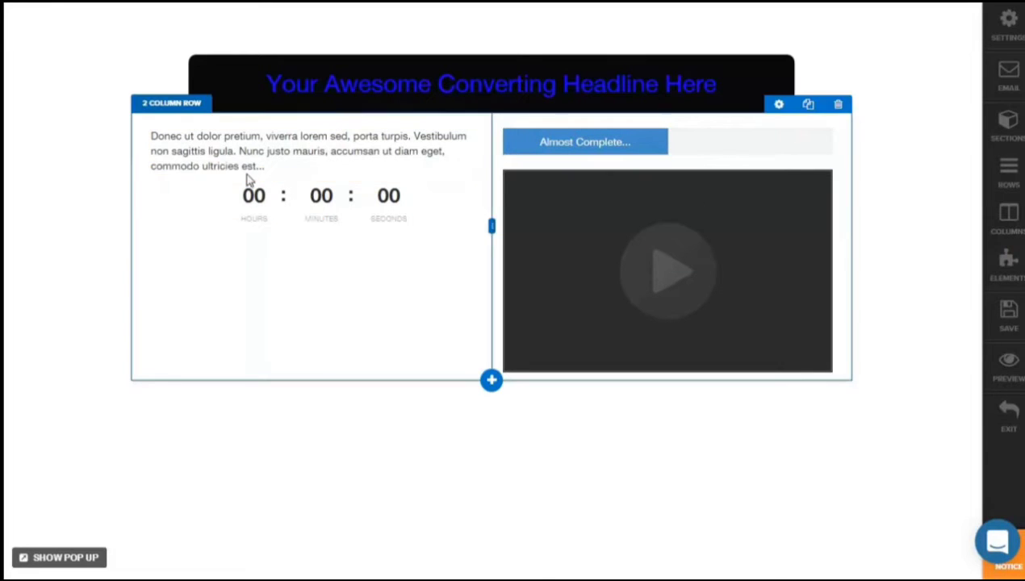
drag(244, 197, 581, 151)
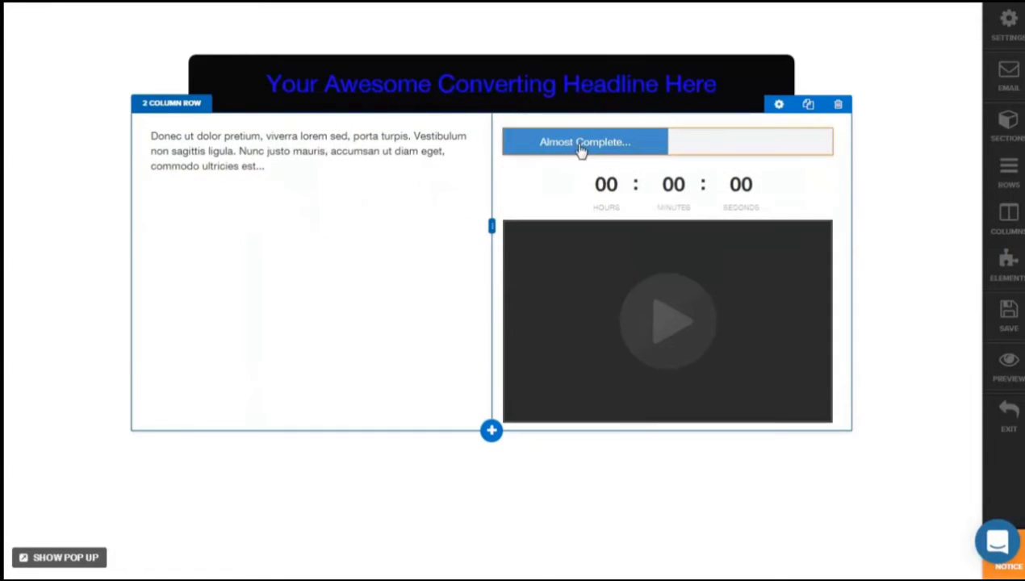
drag(501, 154, 230, 207)
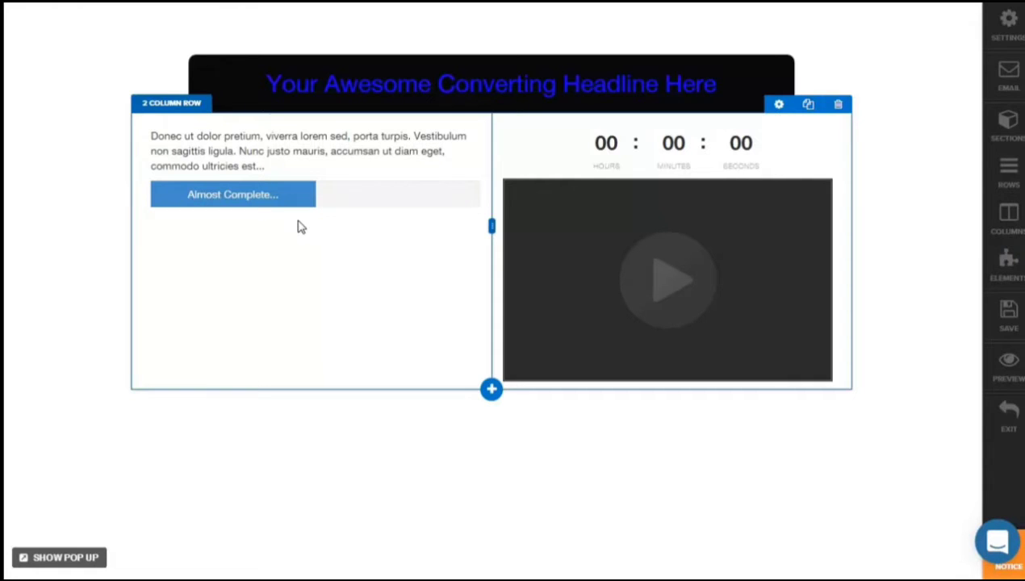
Step: Add a Button element below the progress bar
mouse_move(315, 206)
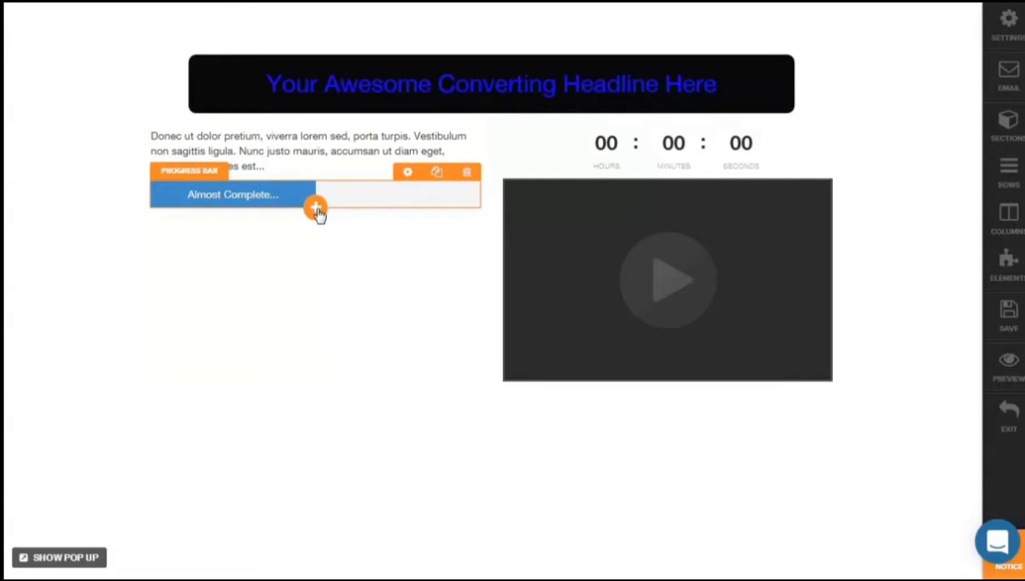
click(315, 208)
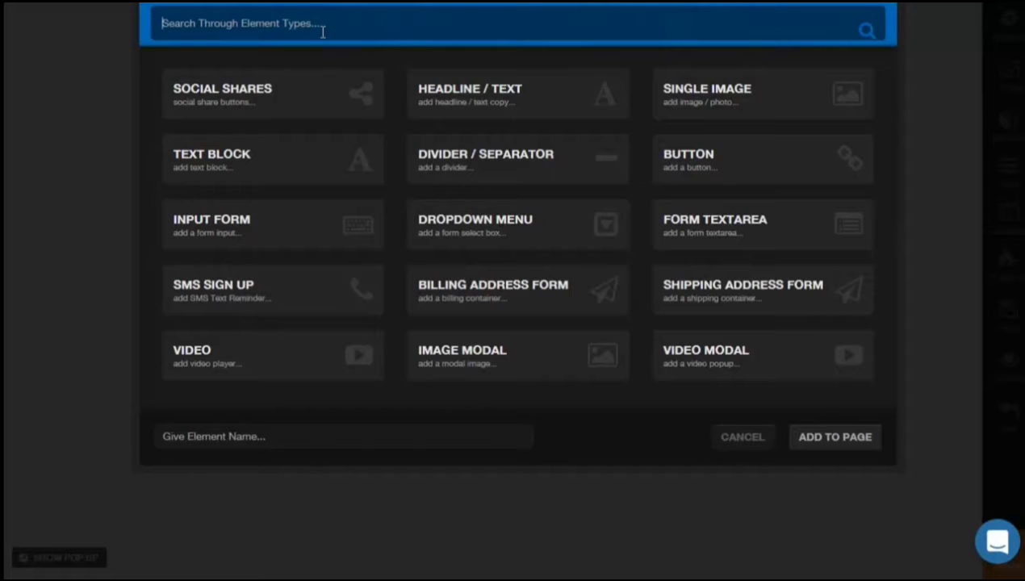
text(button)
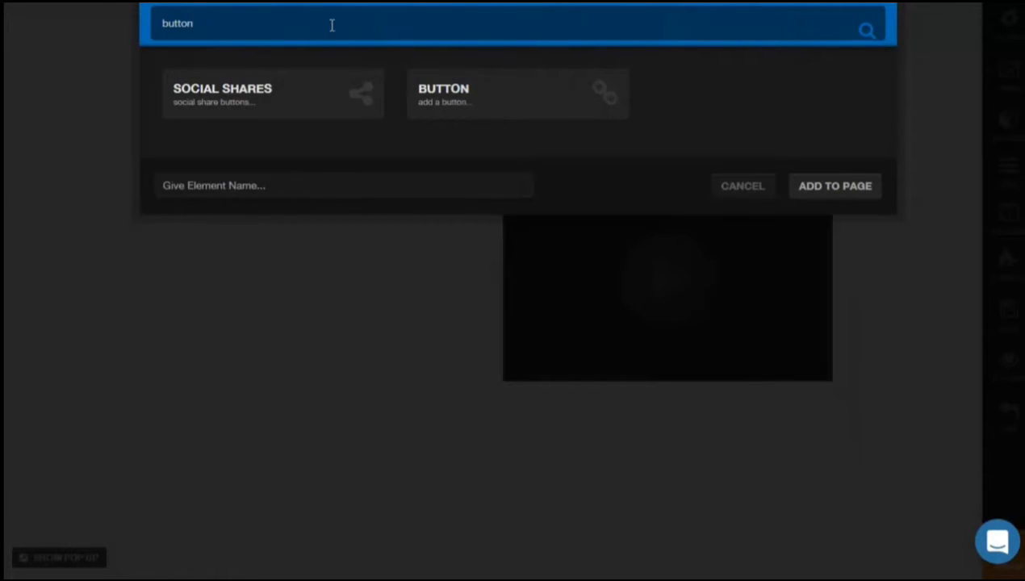
click(508, 96)
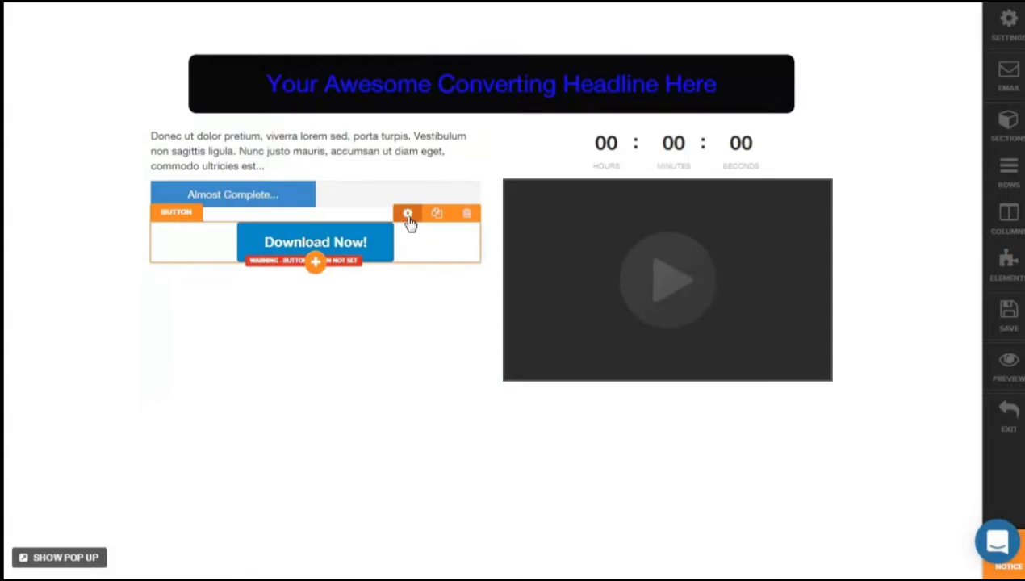
Step: Give the button the Rounded Button style
click(406, 214)
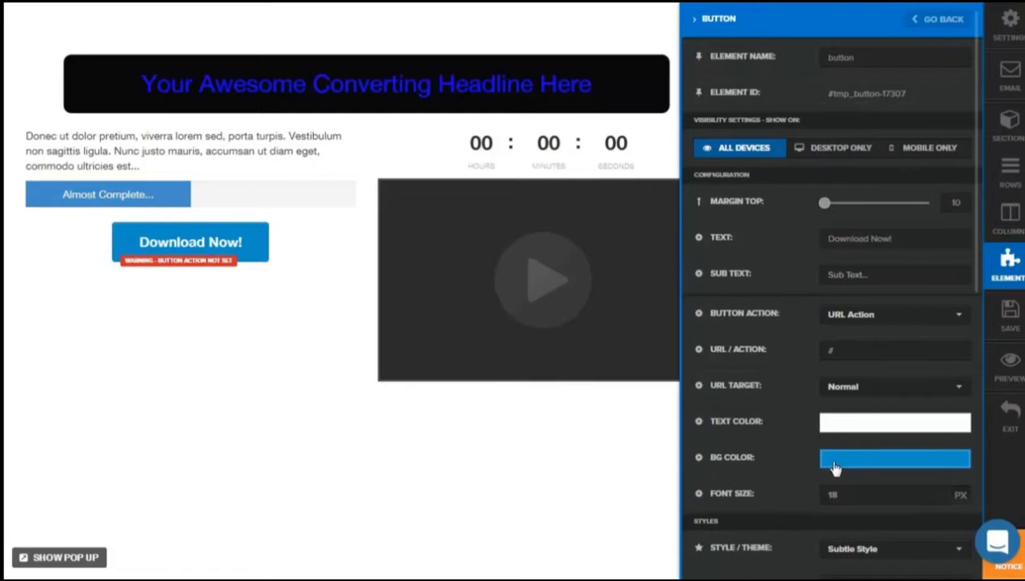
scroll(835, 494, up, 13)
drag(981, 269, 972, 409)
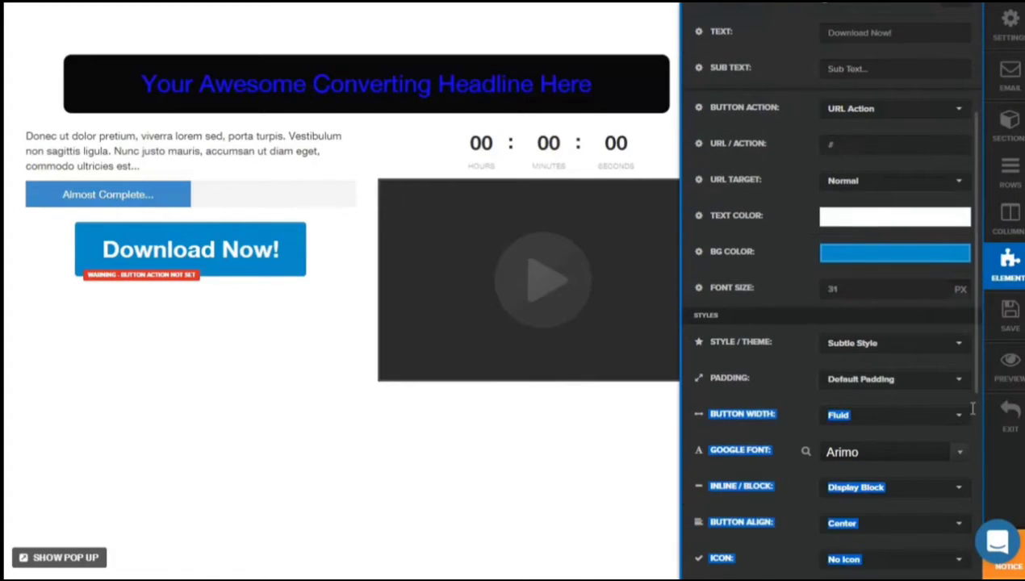
click(971, 367)
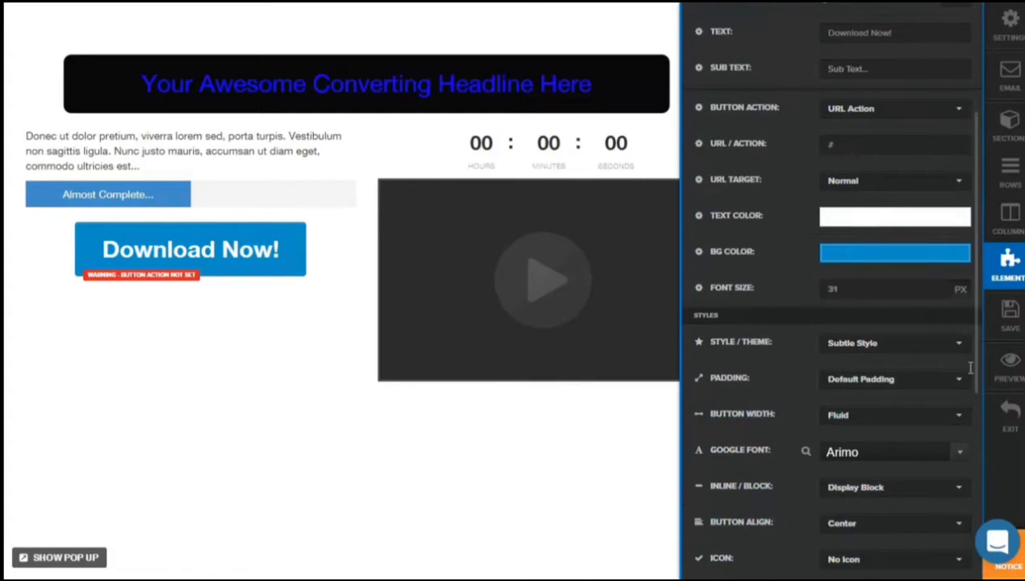
click(896, 348)
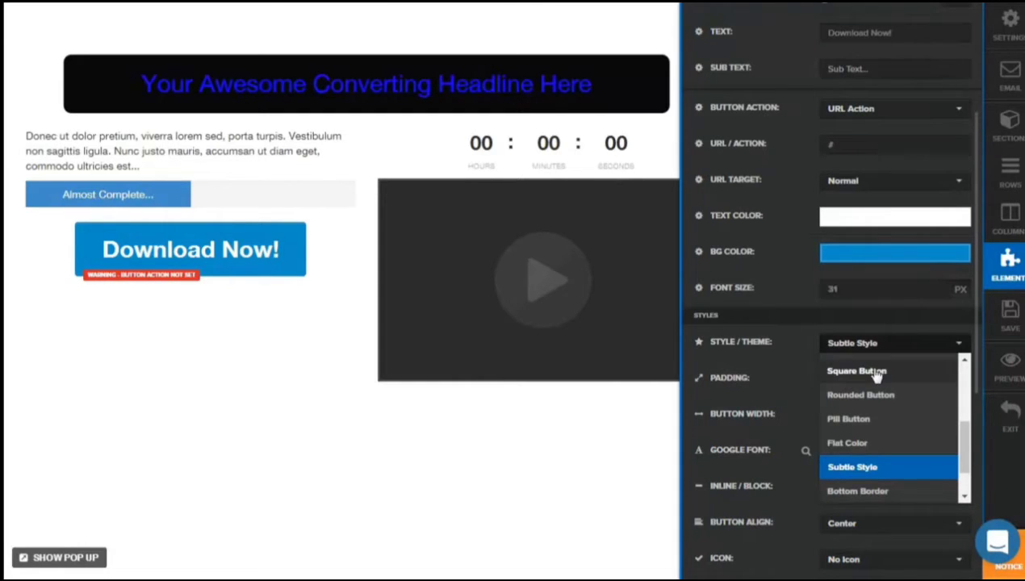
click(876, 372)
click(855, 347)
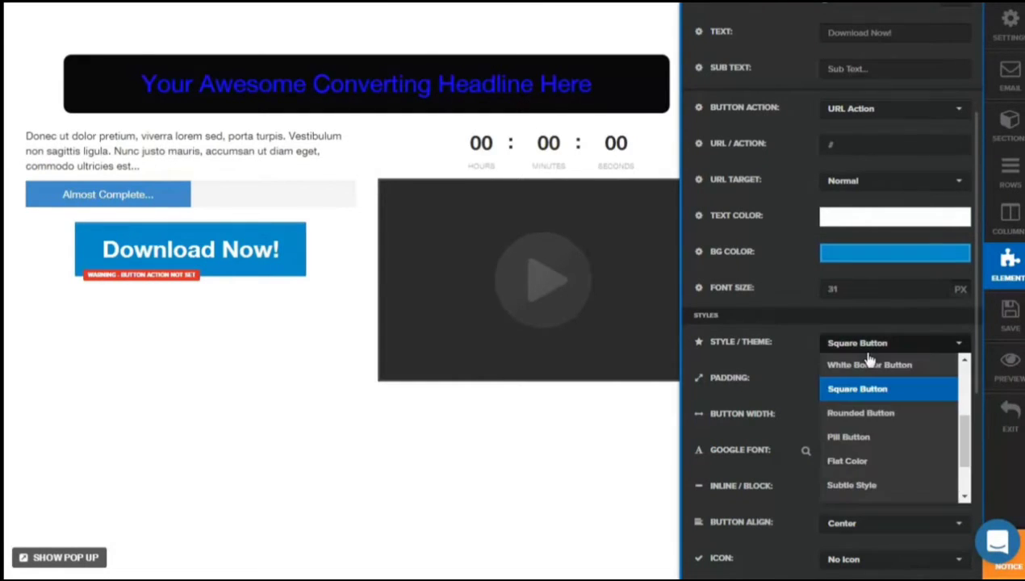
click(850, 413)
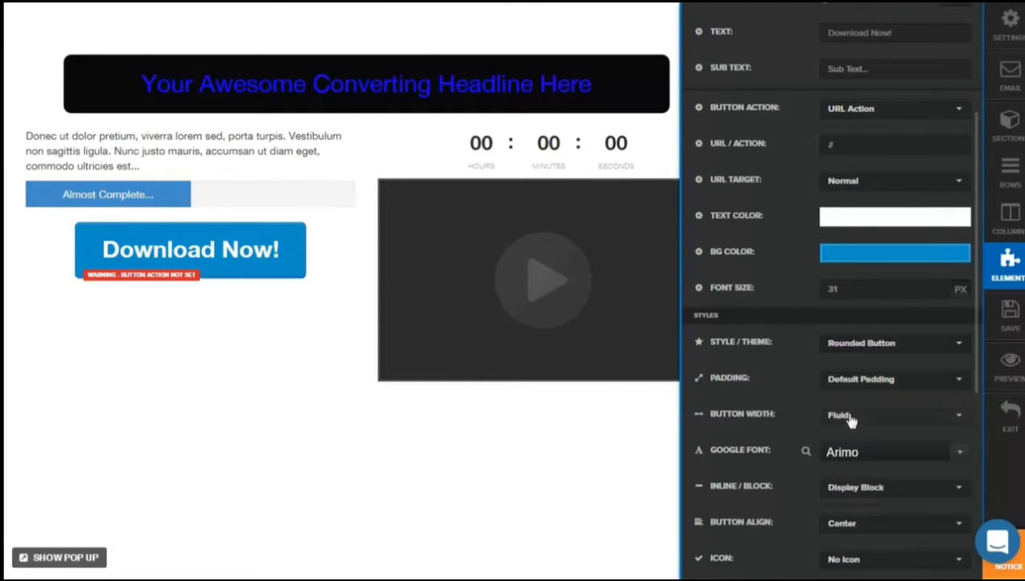
click(913, 356)
key(Down)
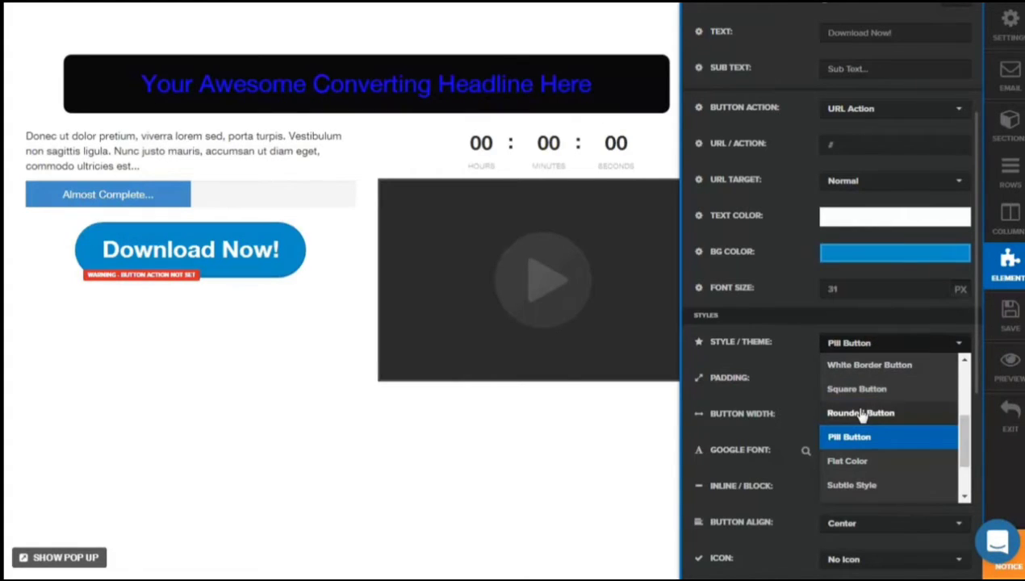
click(862, 414)
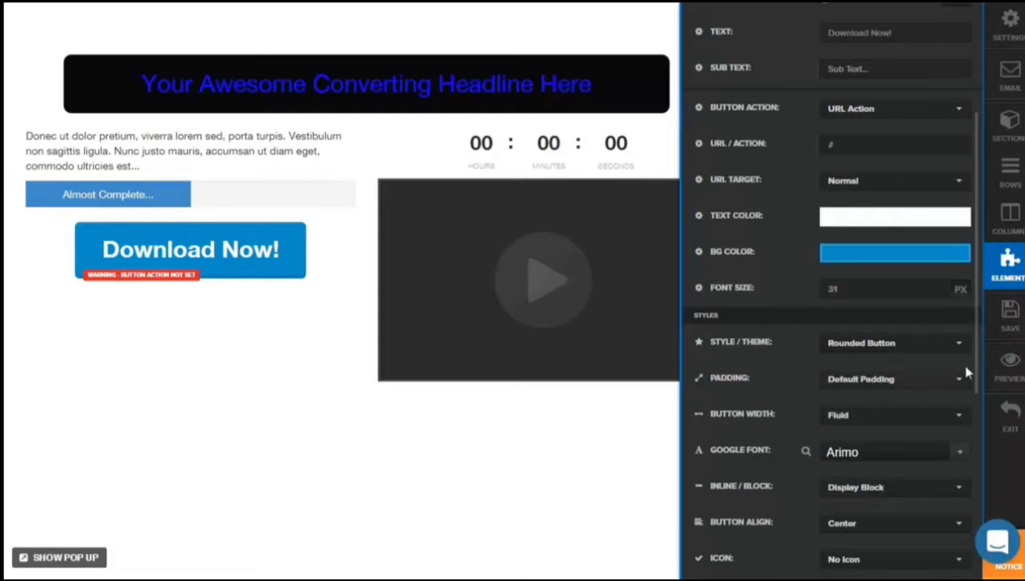
Step: Make the button full width with a right-arrow icon
scroll(960, 391, down, 2)
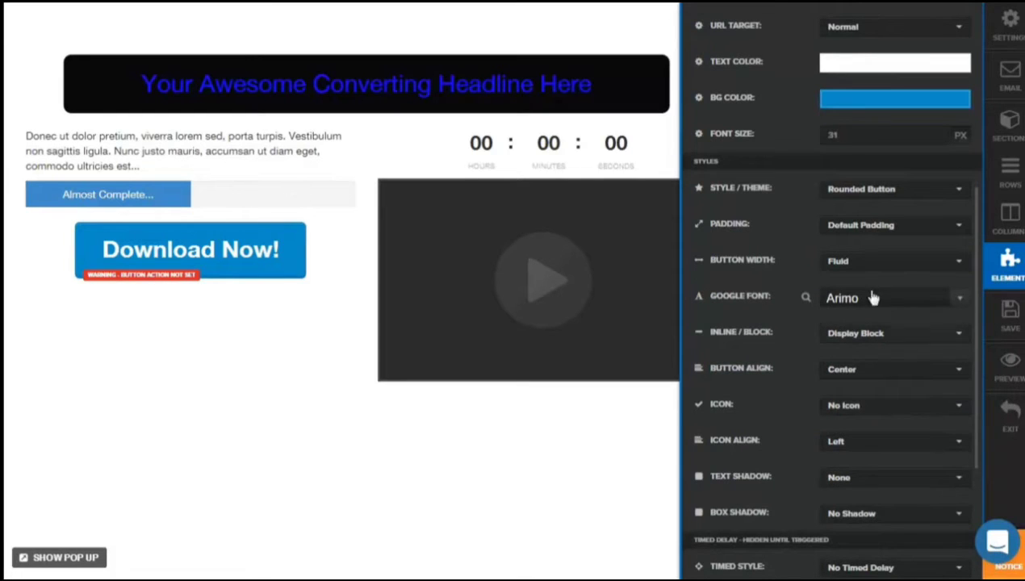
click(850, 270)
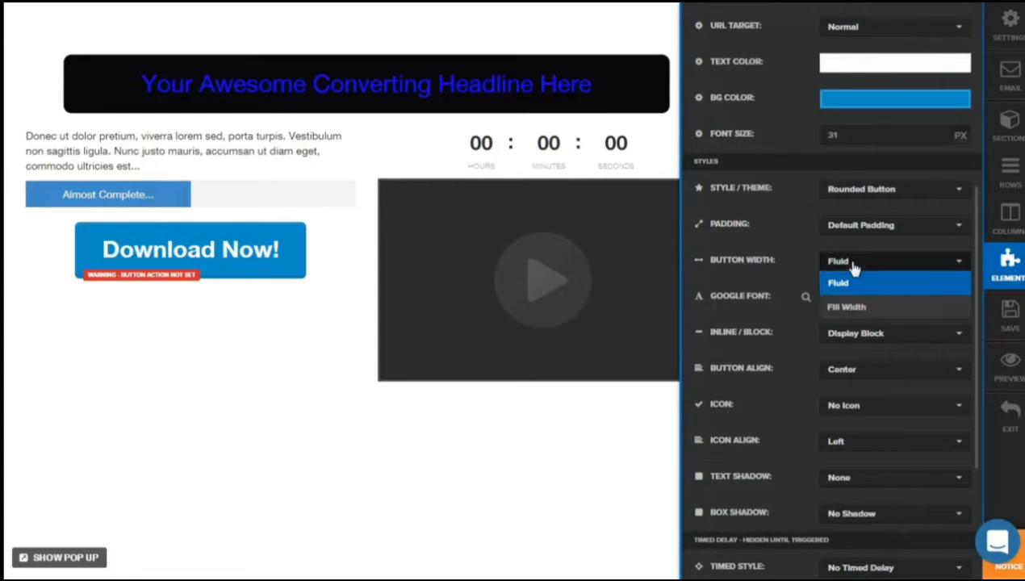
click(847, 312)
click(854, 412)
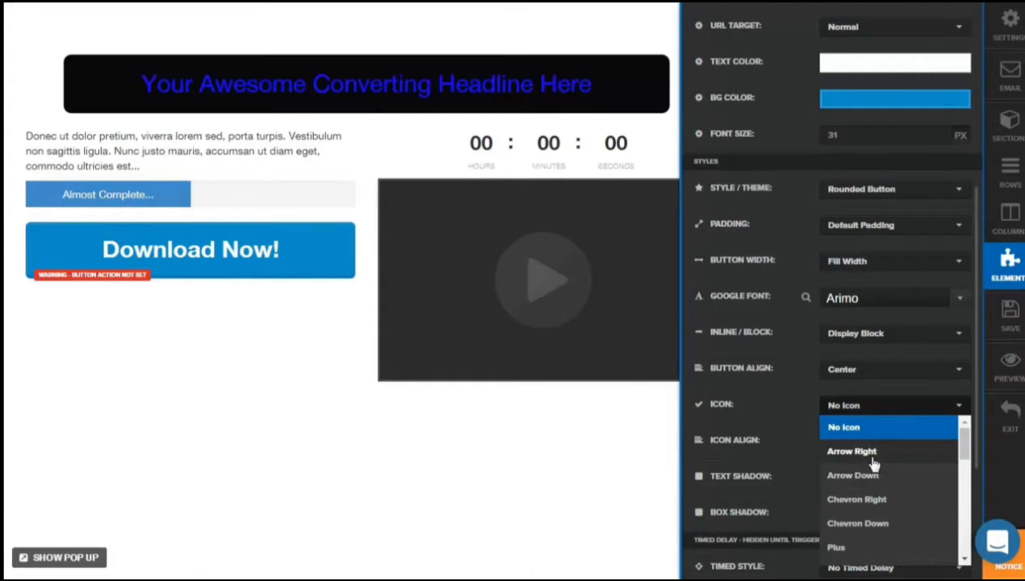
click(868, 451)
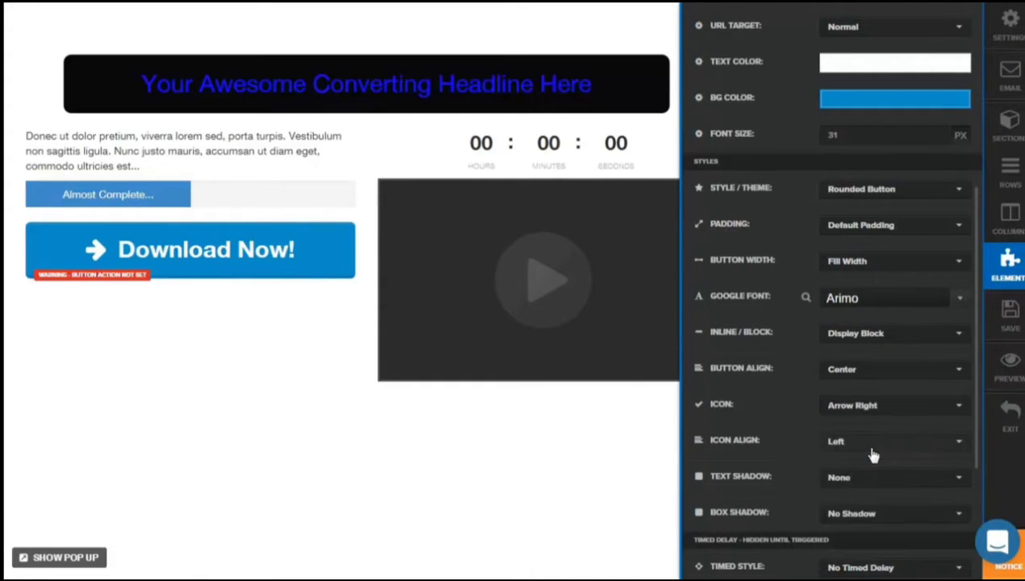
scroll(941, 439, down, 5)
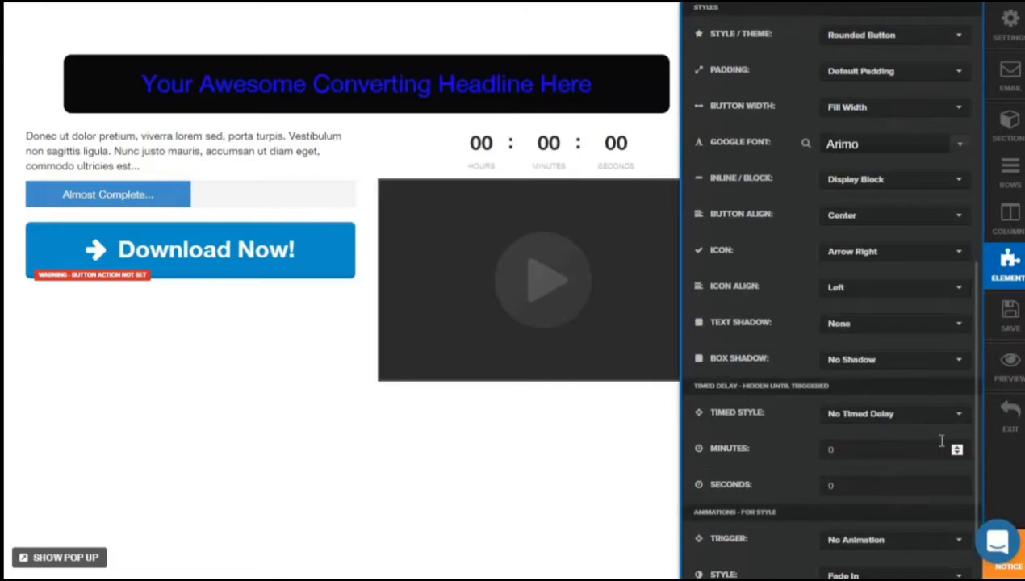
click(291, 423)
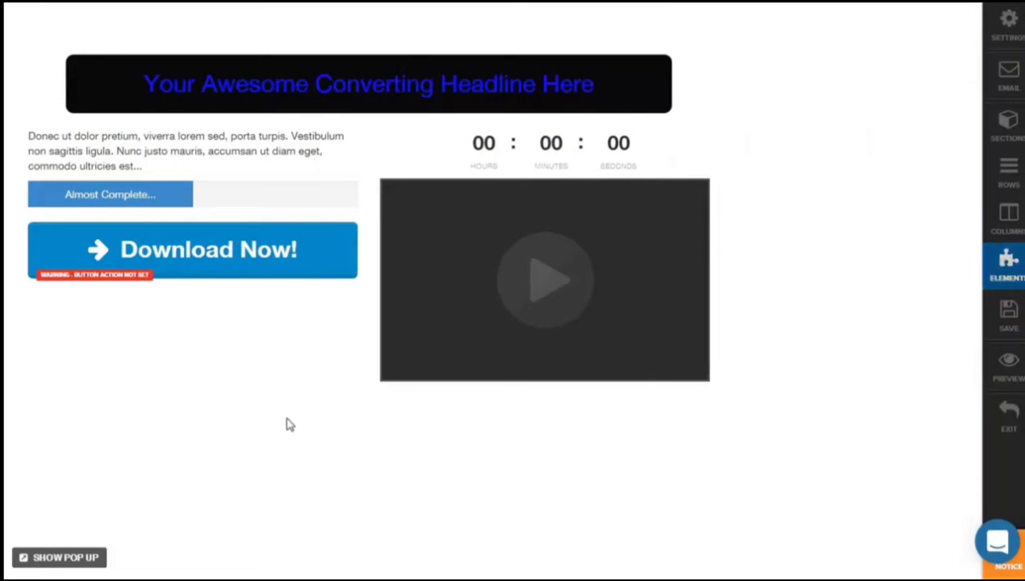
mouse_move(366, 326)
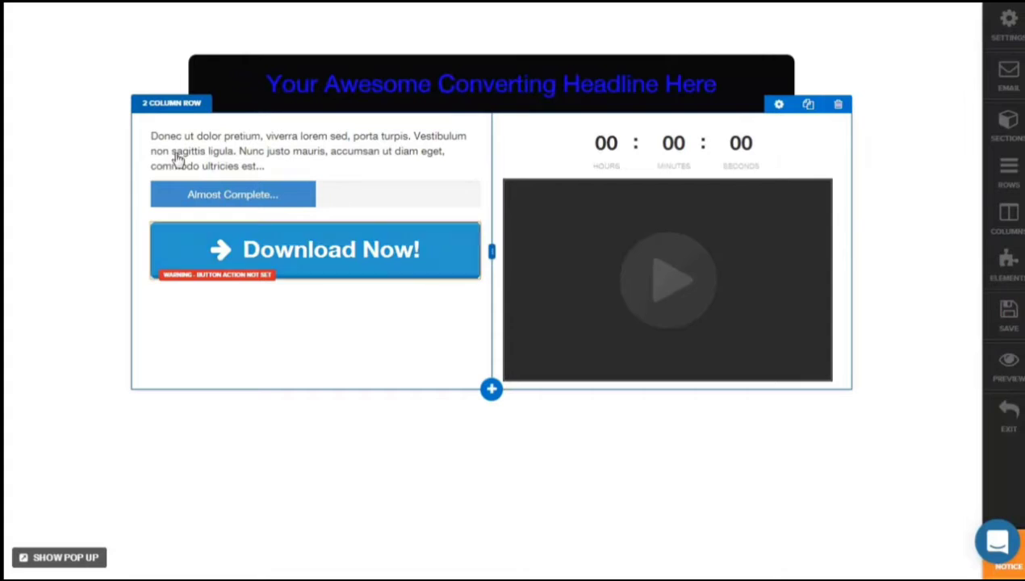
Step: Switch to the 'Get Yours Free...' opt-in page with its name/email form and download button
mouse_move(176, 41)
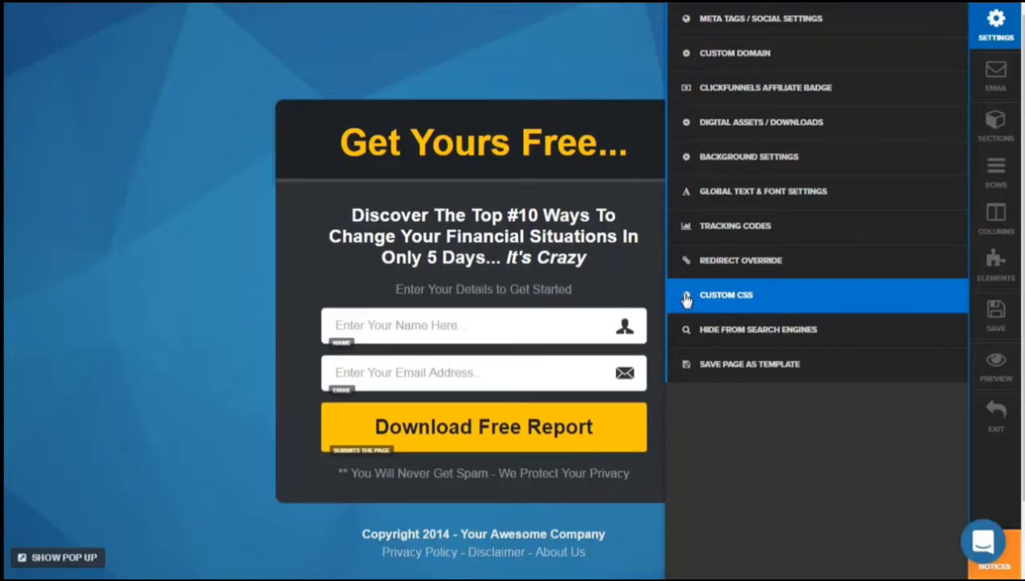
click(689, 331)
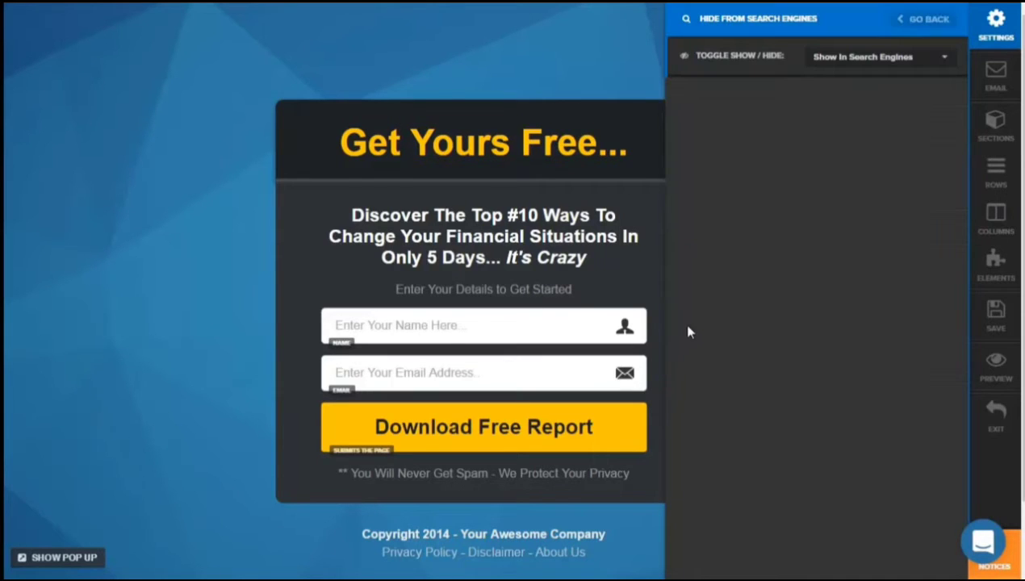
click(943, 61)
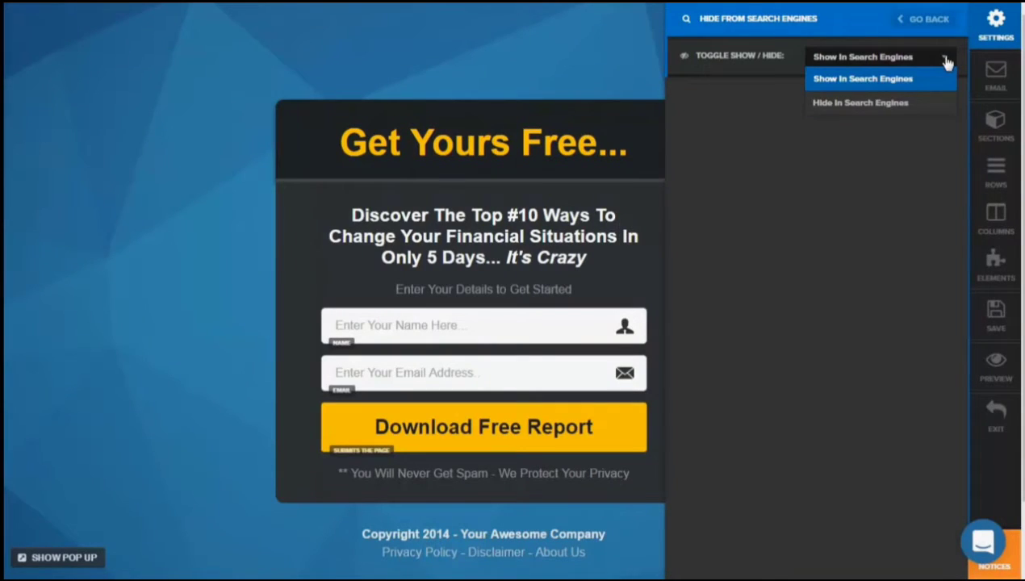
click(924, 20)
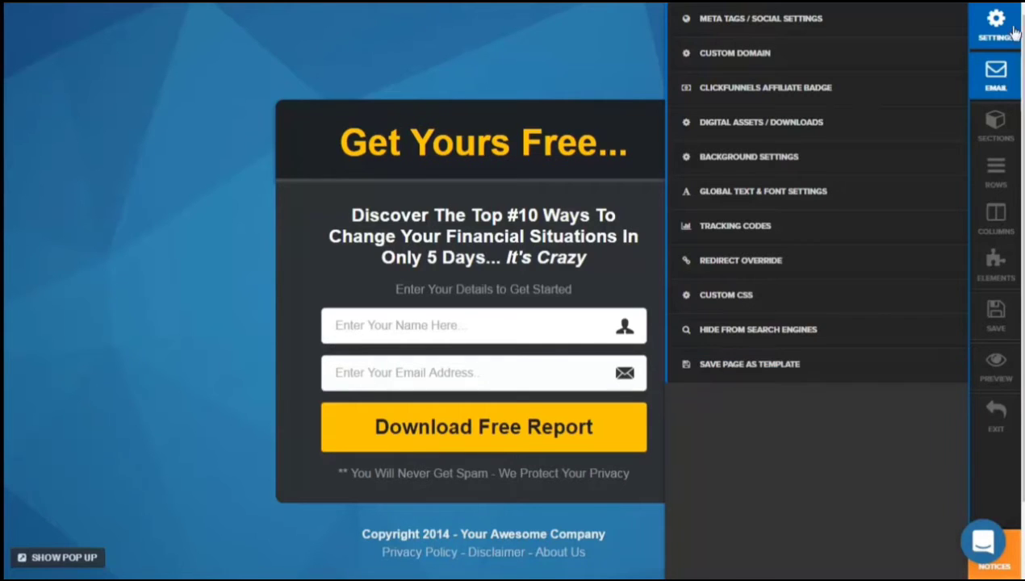
Step: View the Email Integration Settings, then list the Main Headline, Optin Area and Footer sections
click(998, 75)
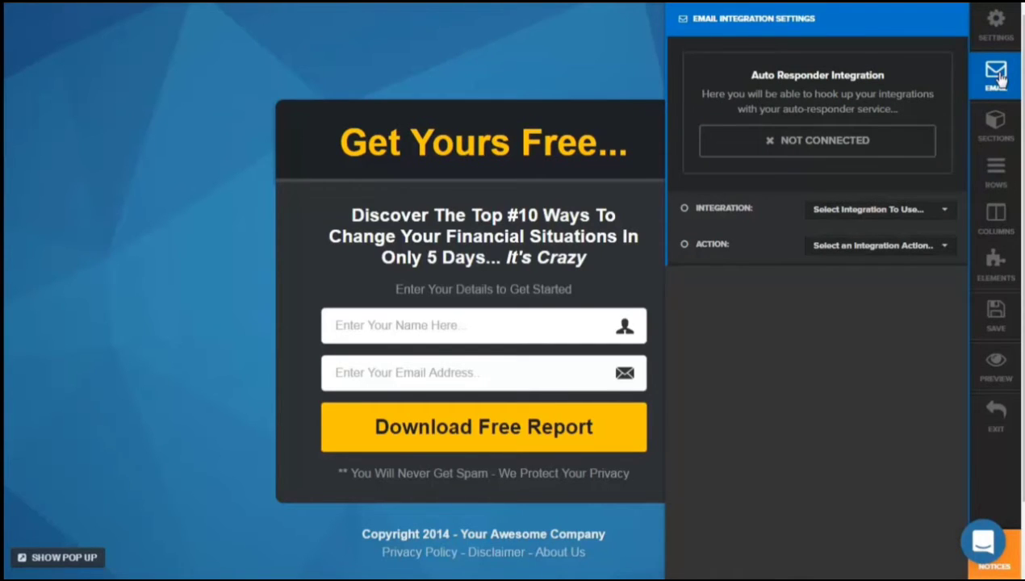
click(1000, 129)
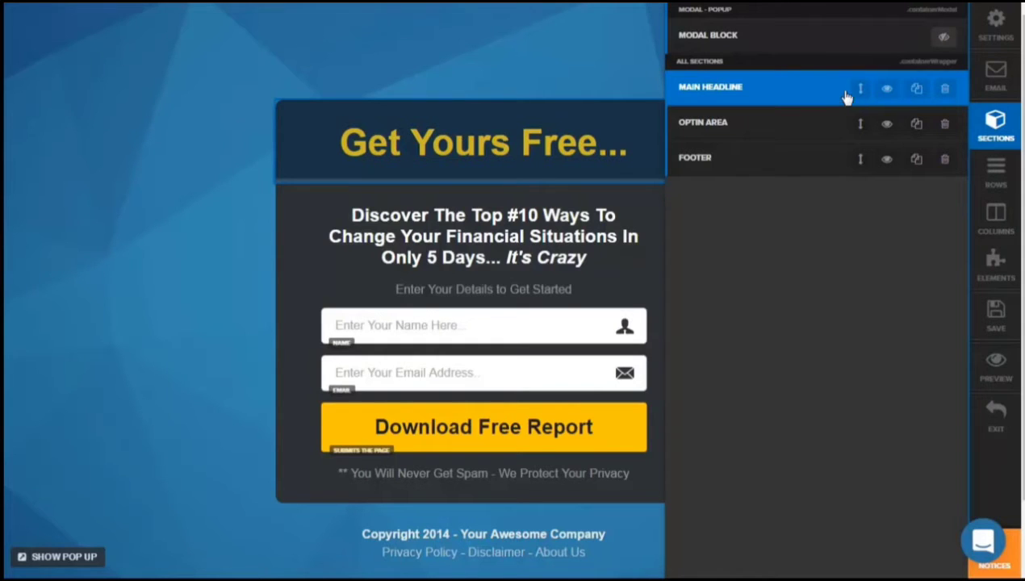
Step: Hide and re-show the Main Headline section, then list each section's 1 Column Row
click(887, 89)
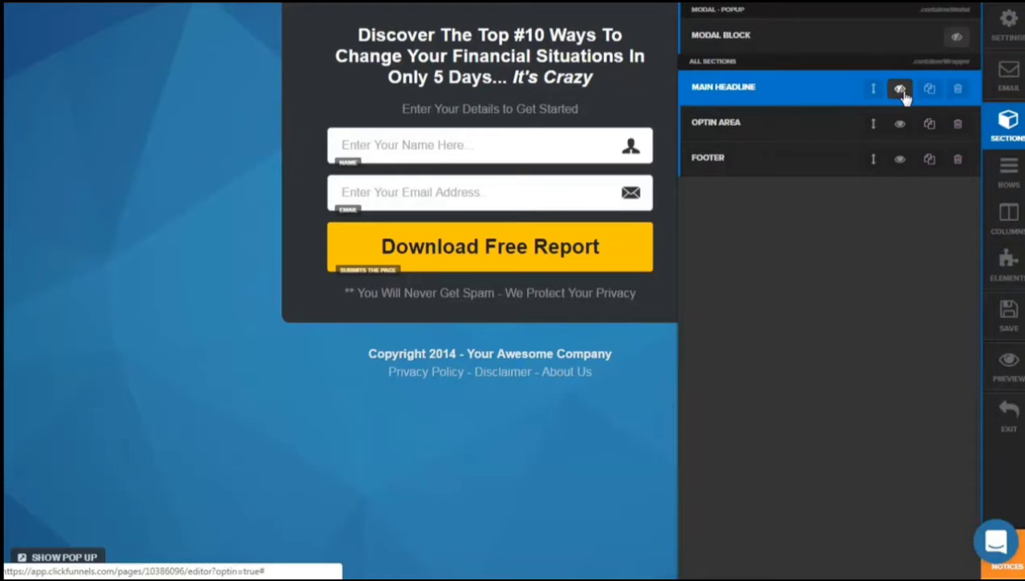
click(902, 92)
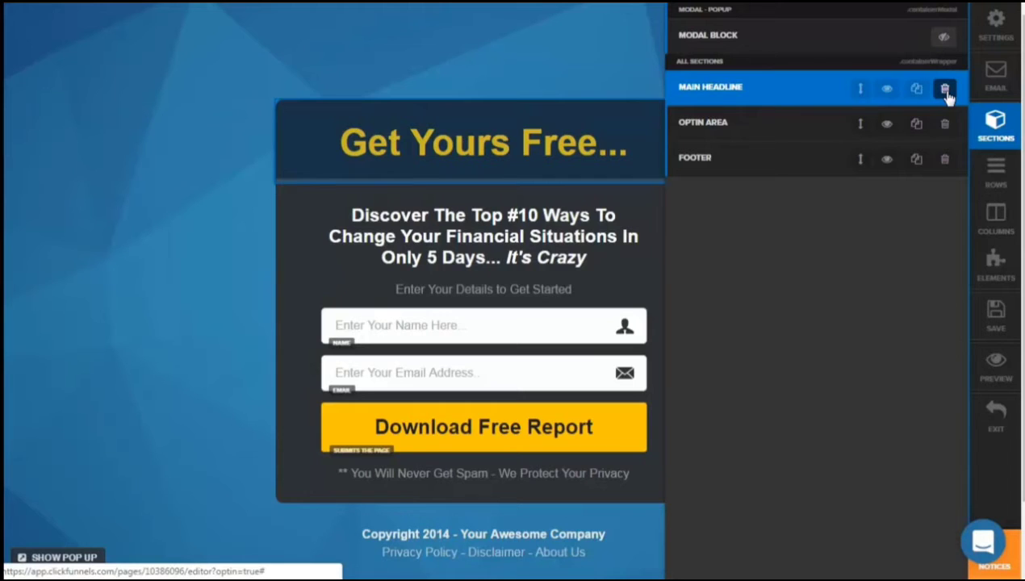
click(1017, 173)
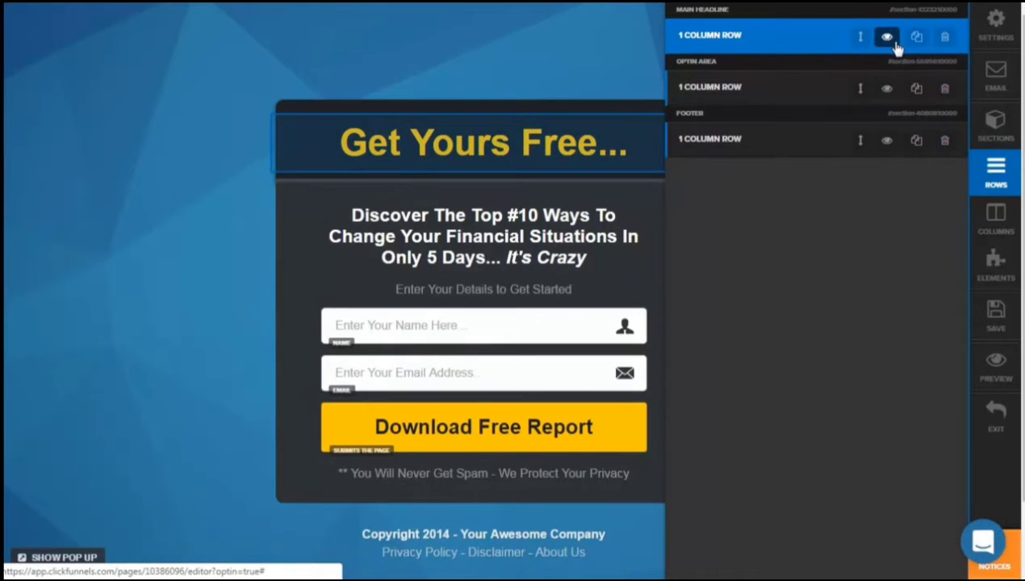
Step: List the page's columns and elements, selecting Free Headline, Main Headline and Sub Text
click(991, 236)
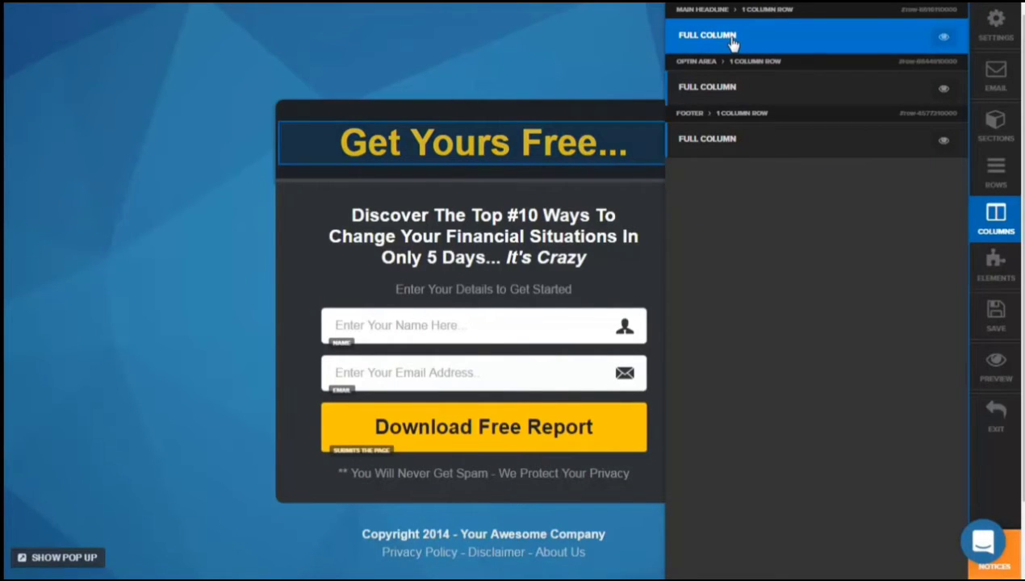
click(943, 40)
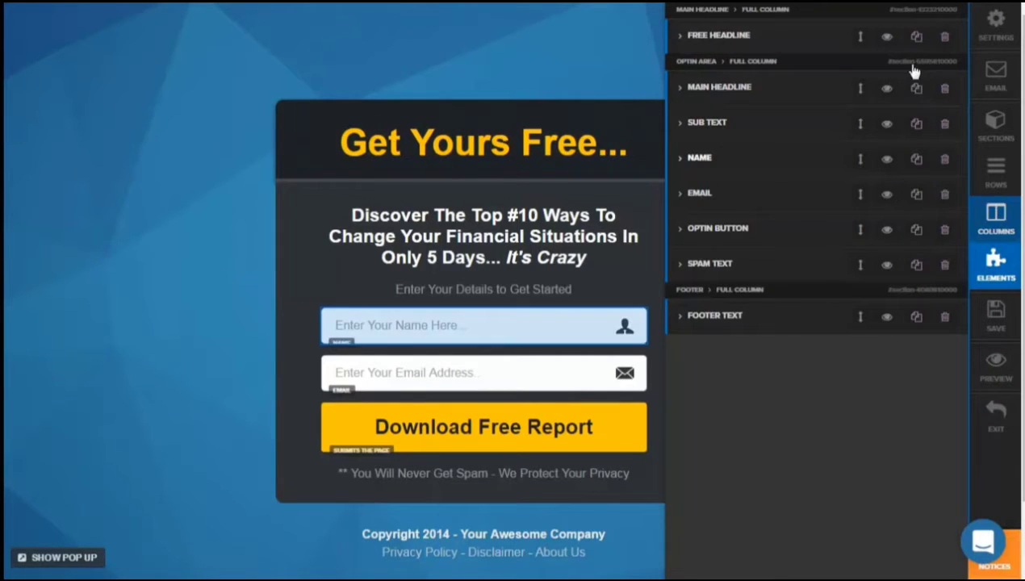
click(759, 46)
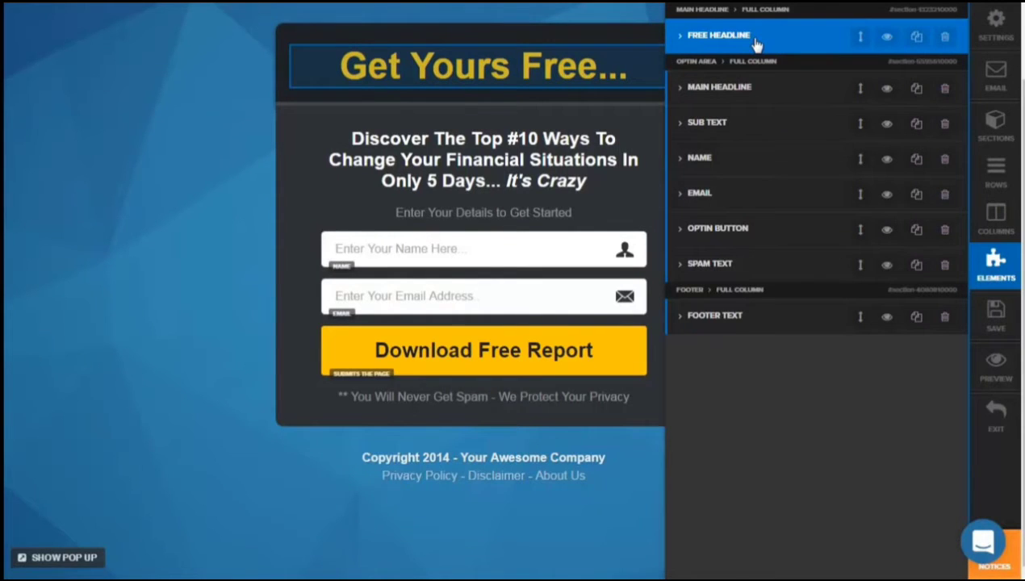
click(731, 92)
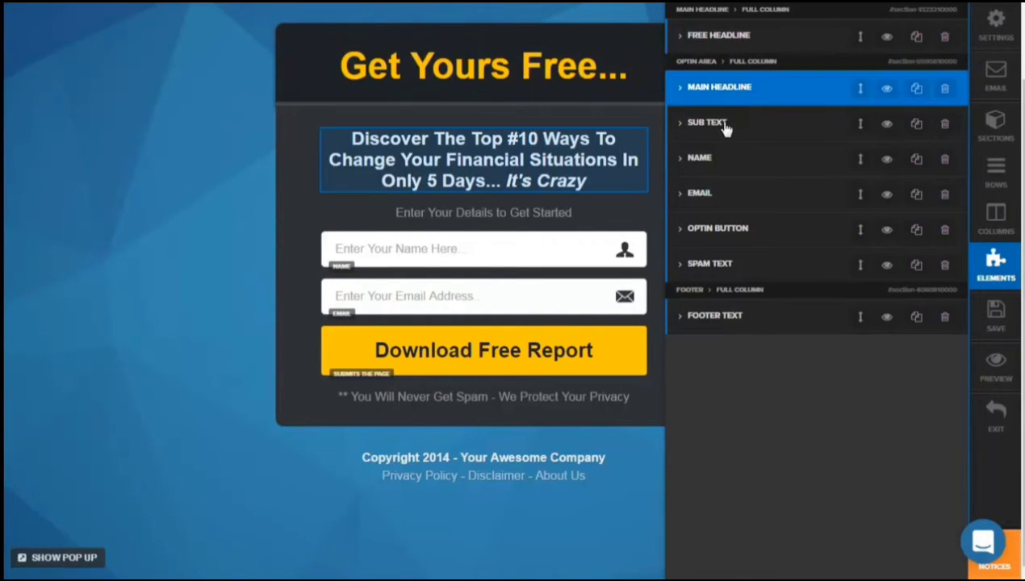
click(723, 133)
Step: Select the Name, Email, Optin Button, Spam Text and Footer Text elements, then save the page
click(706, 174)
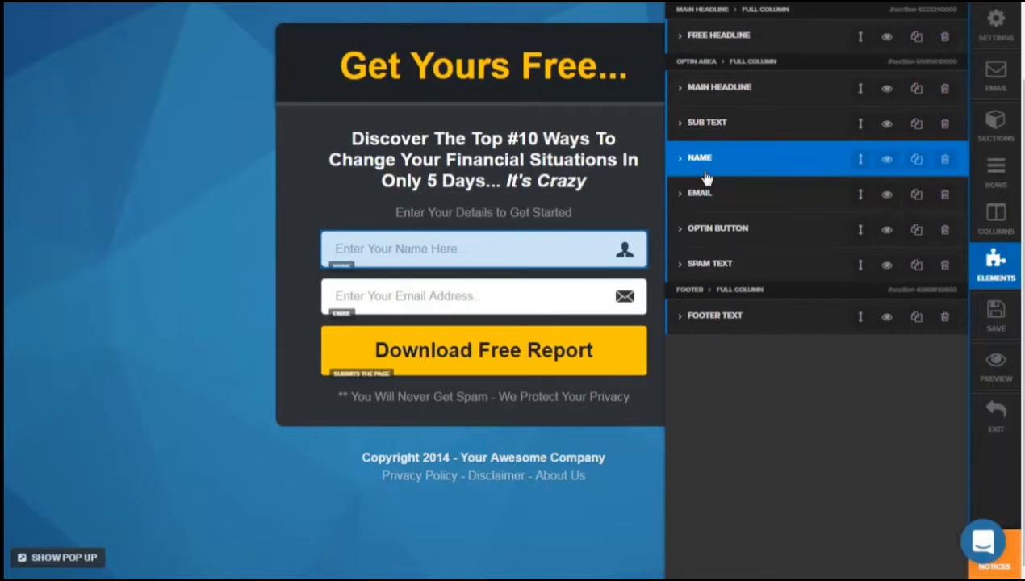
click(693, 199)
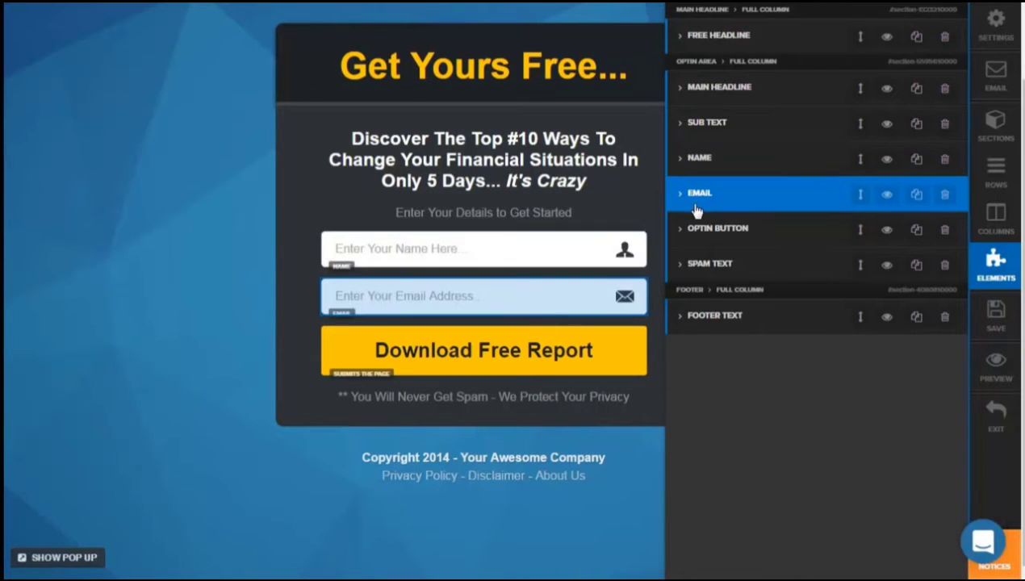
click(695, 232)
click(700, 268)
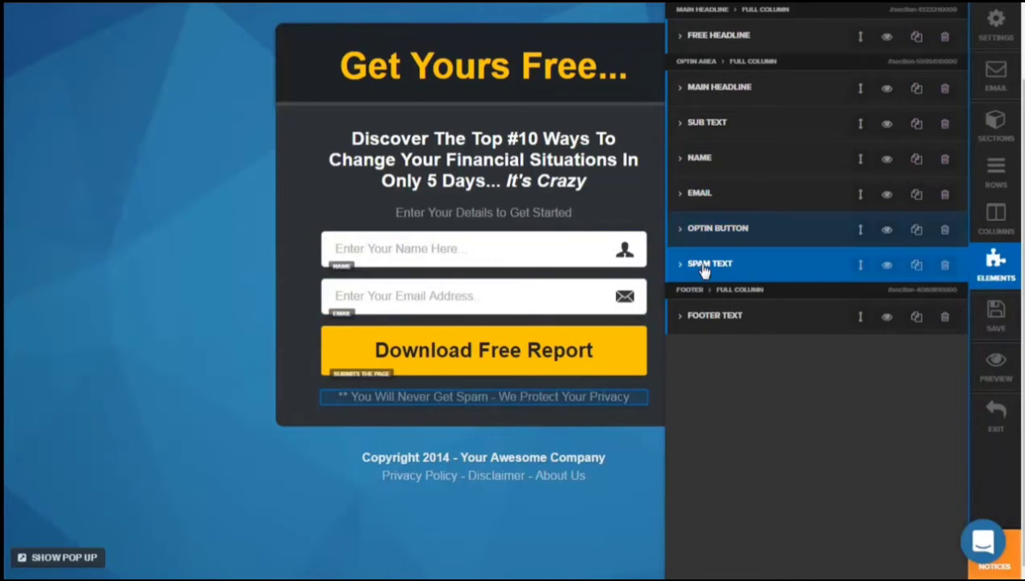
click(702, 321)
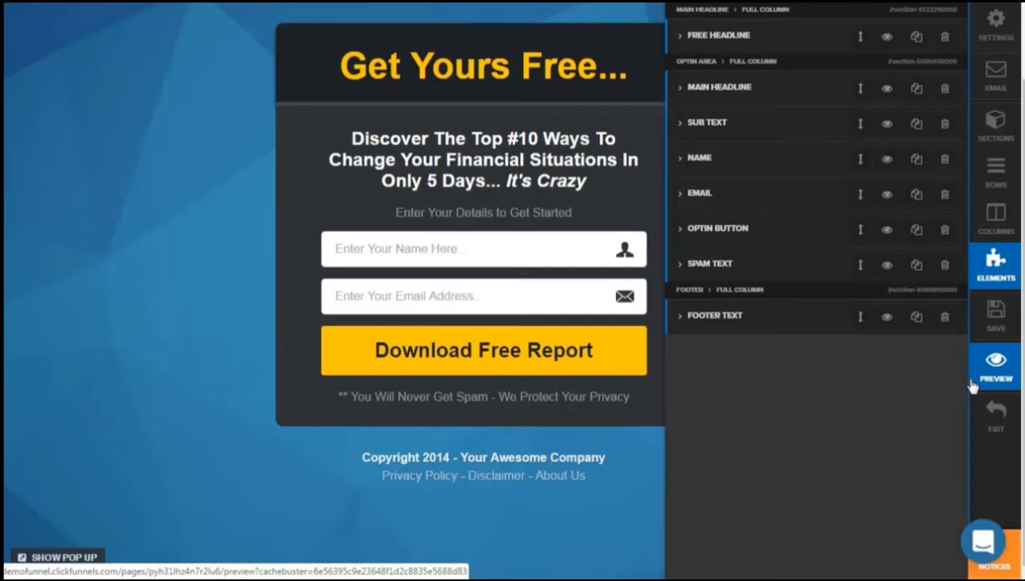
click(985, 325)
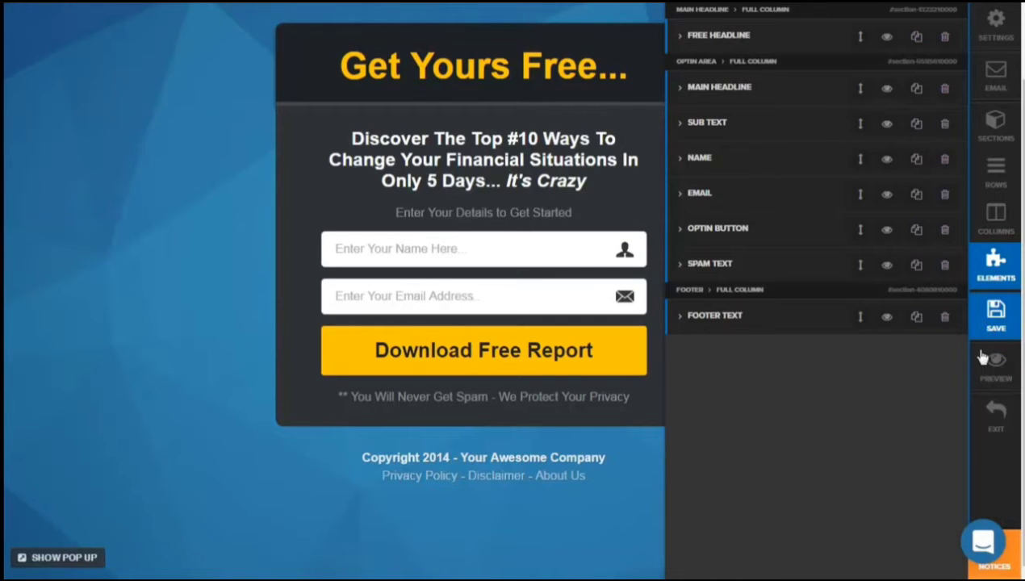
click(982, 420)
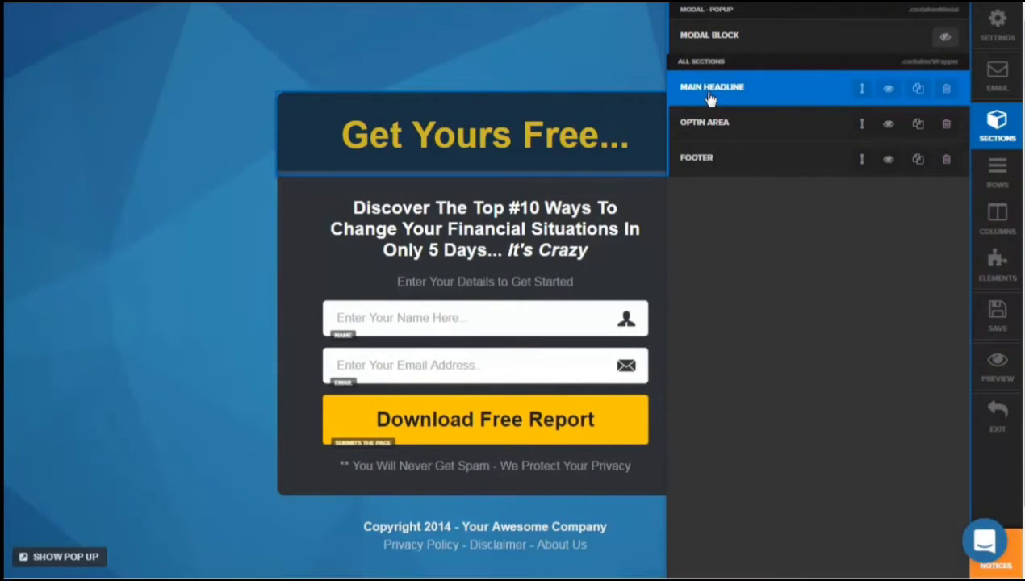
Step: Open the Main Headline section settings and switch its width to Full Page, then back to Extra Small
click(709, 92)
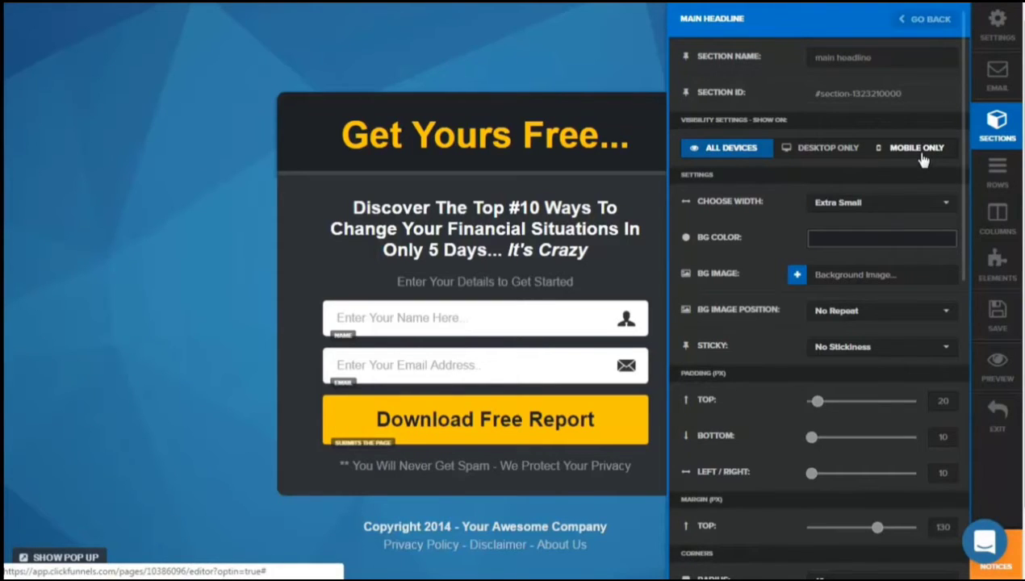
click(839, 208)
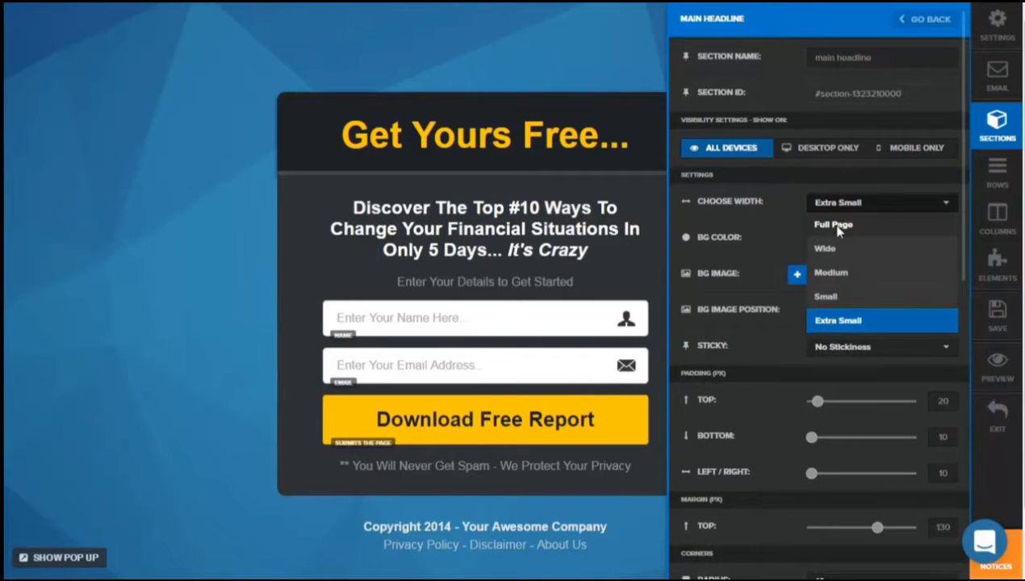
click(836, 226)
click(841, 208)
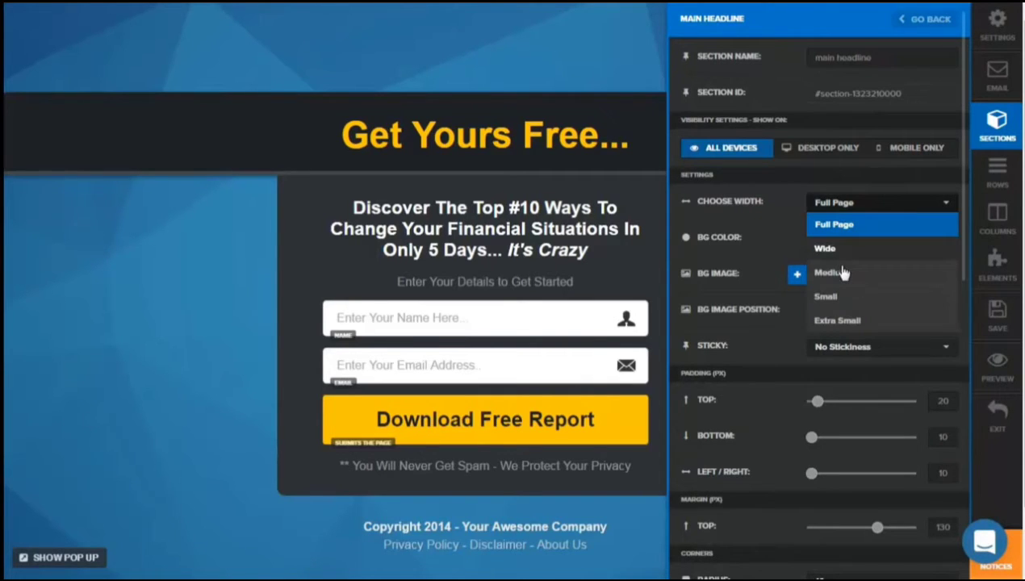
click(843, 322)
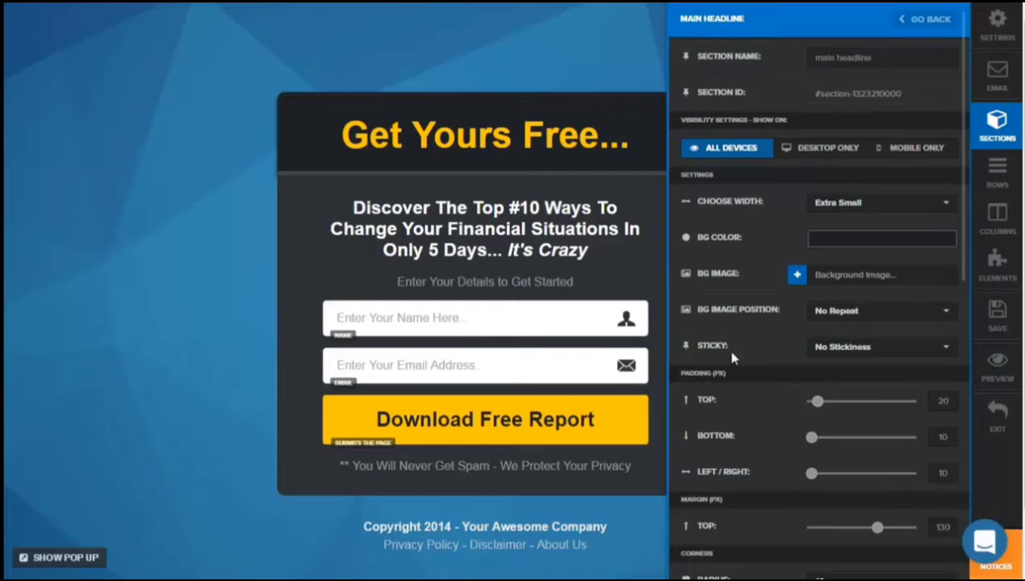
Step: Keep the Main Headline section at No Stickiness
click(830, 353)
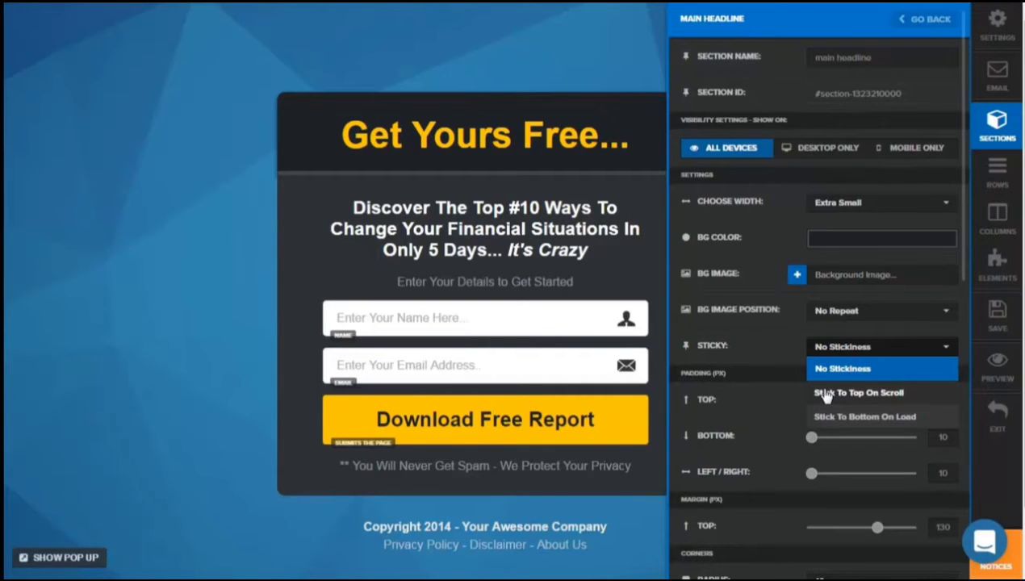
click(738, 359)
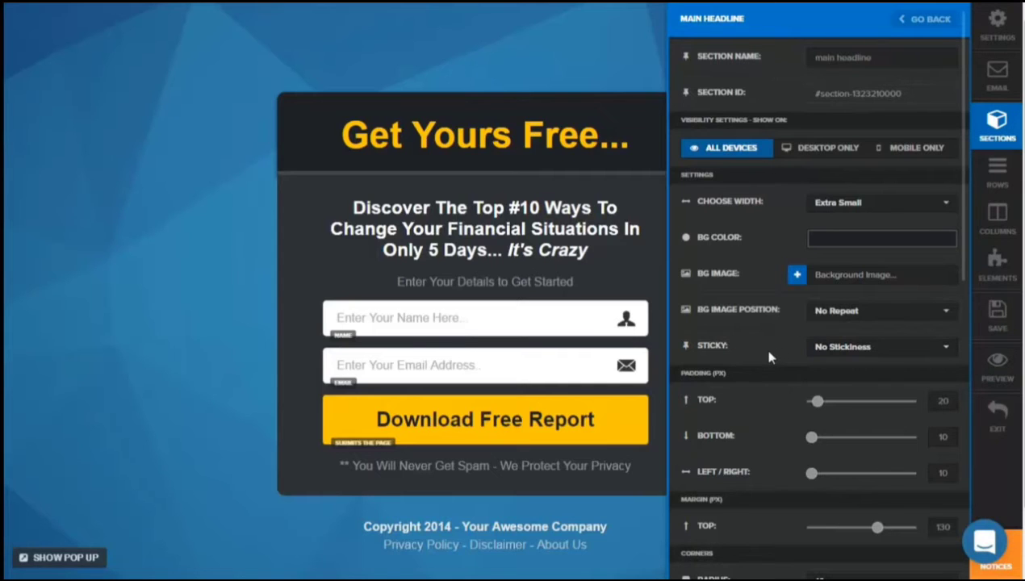
scroll(768, 358, down, 4)
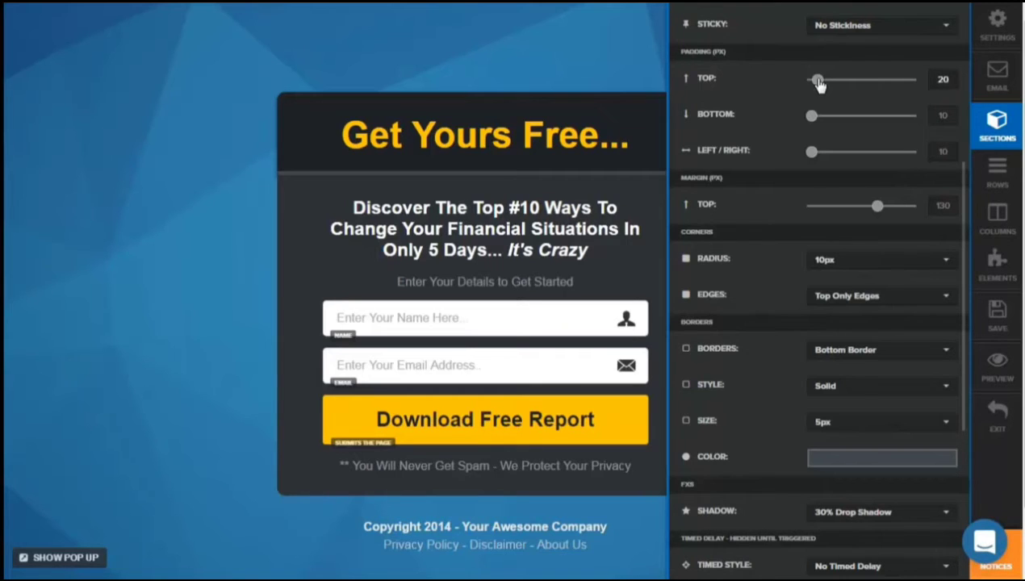
Step: Set the section's top padding to 20 and keep its top margin at 130
drag(817, 82, 842, 88)
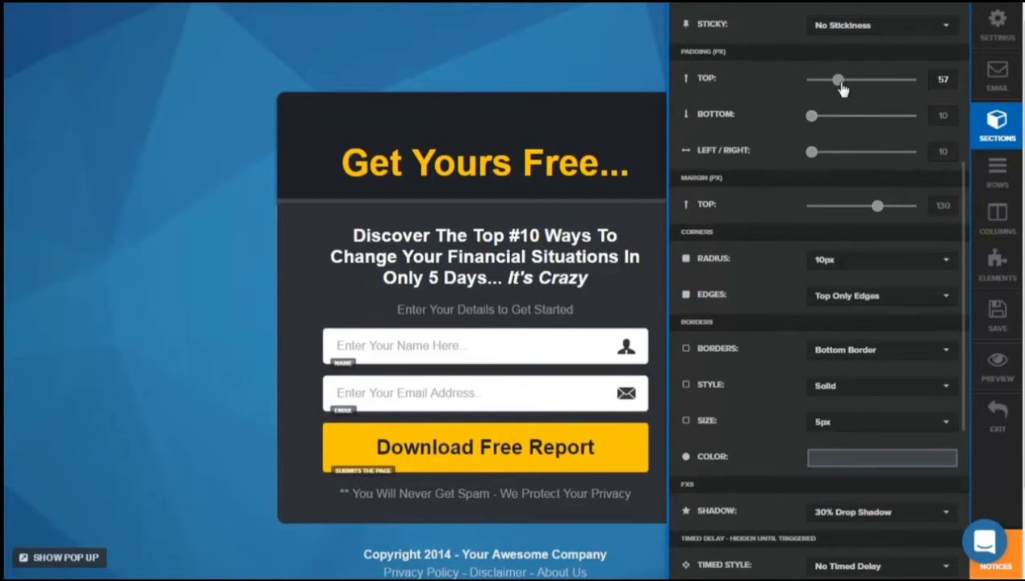
double_click(942, 78)
text(20)
click(773, 78)
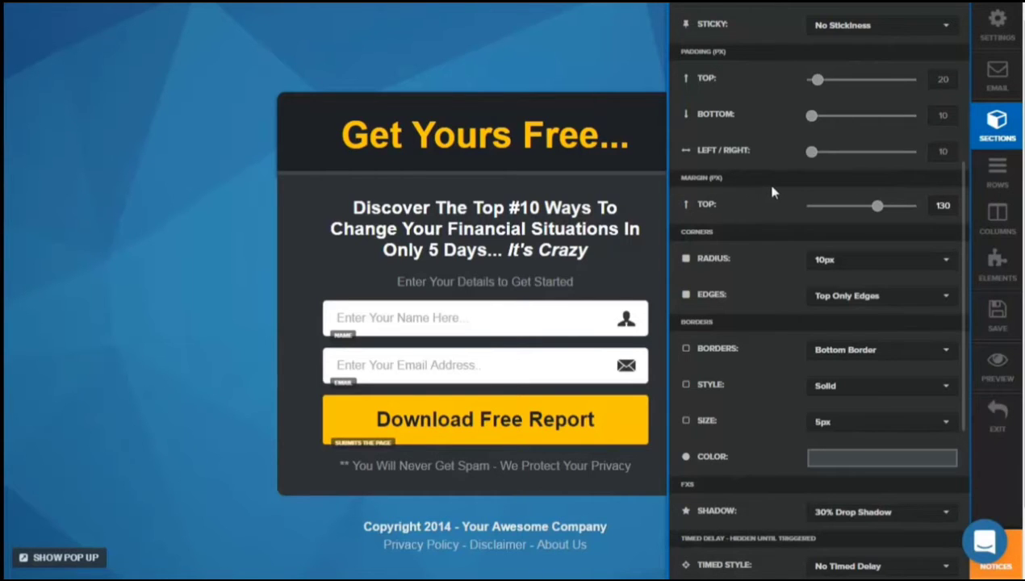
click(952, 203)
double_click(951, 207)
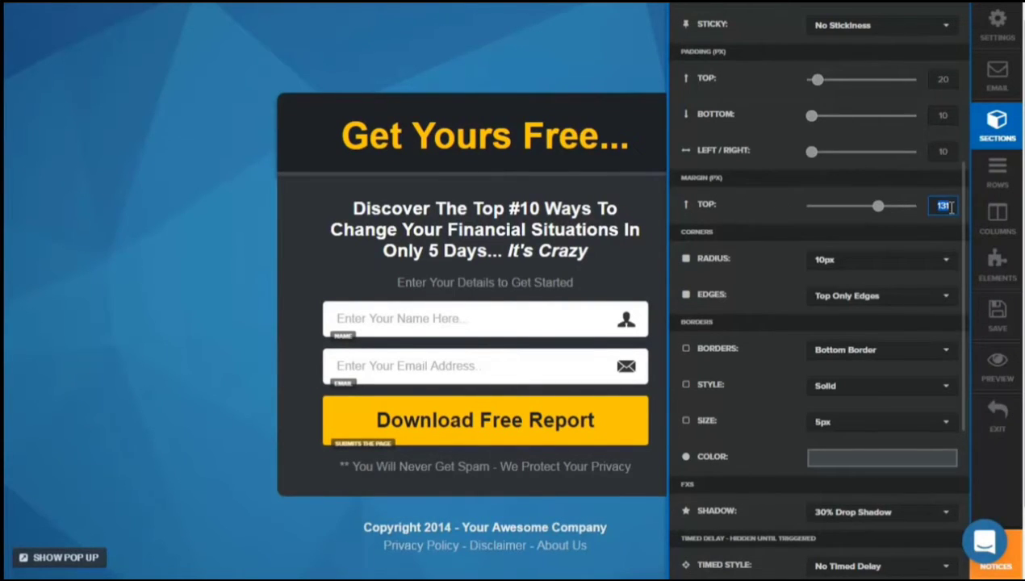
text(130)
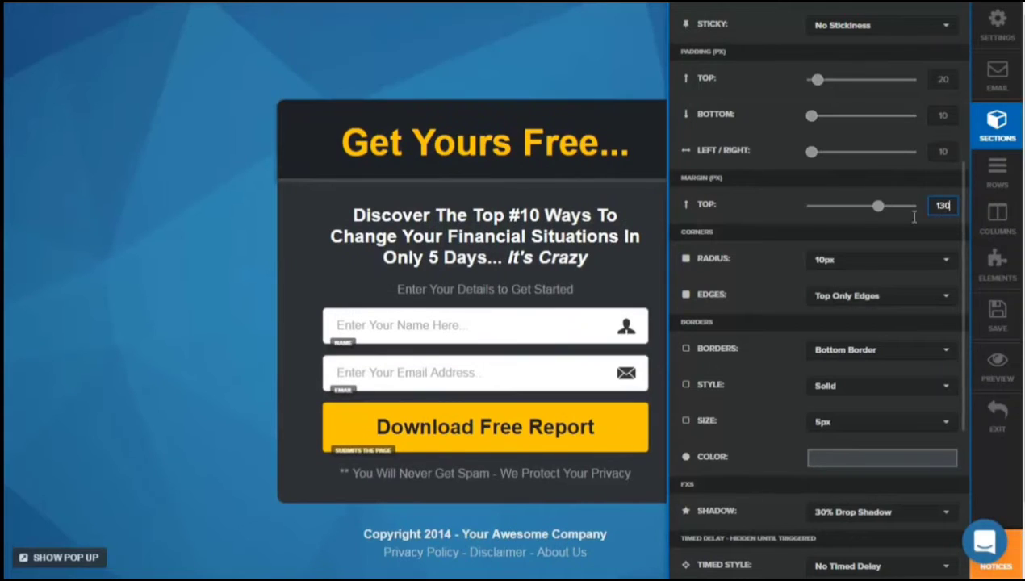
click(782, 204)
Step: Keep top-only rounded corners and a 5px solid bottom-only border
click(824, 300)
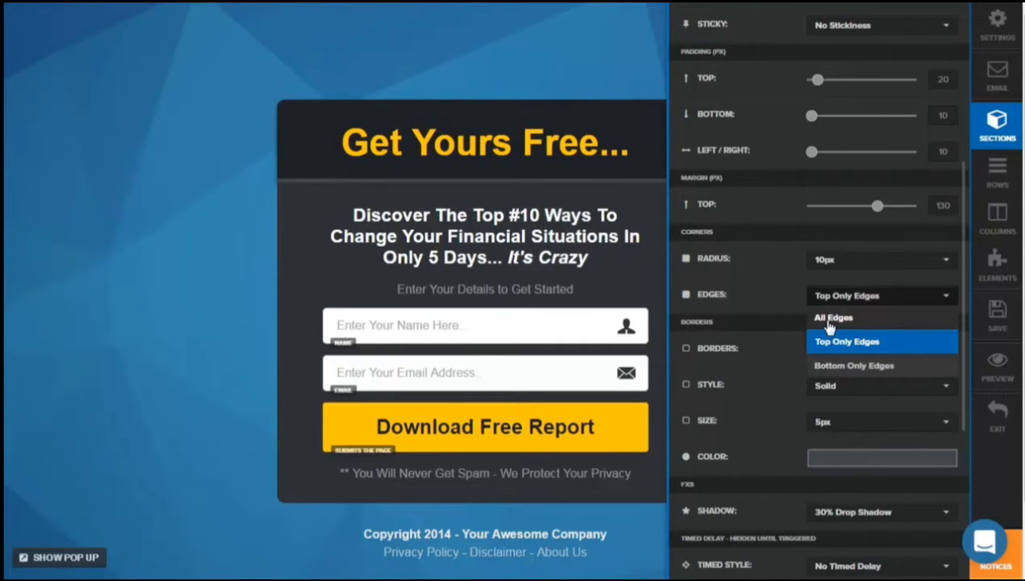
click(769, 293)
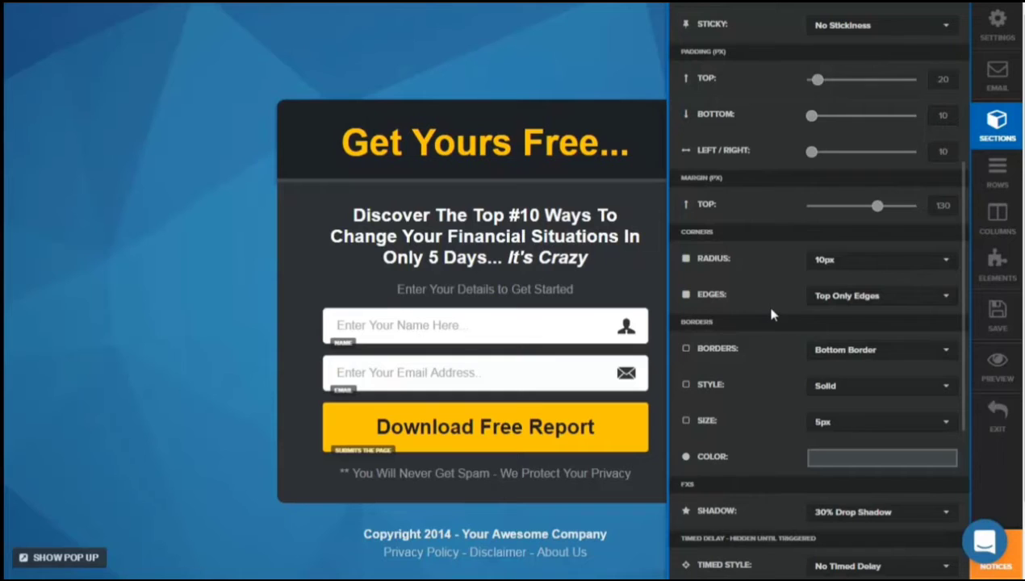
click(825, 353)
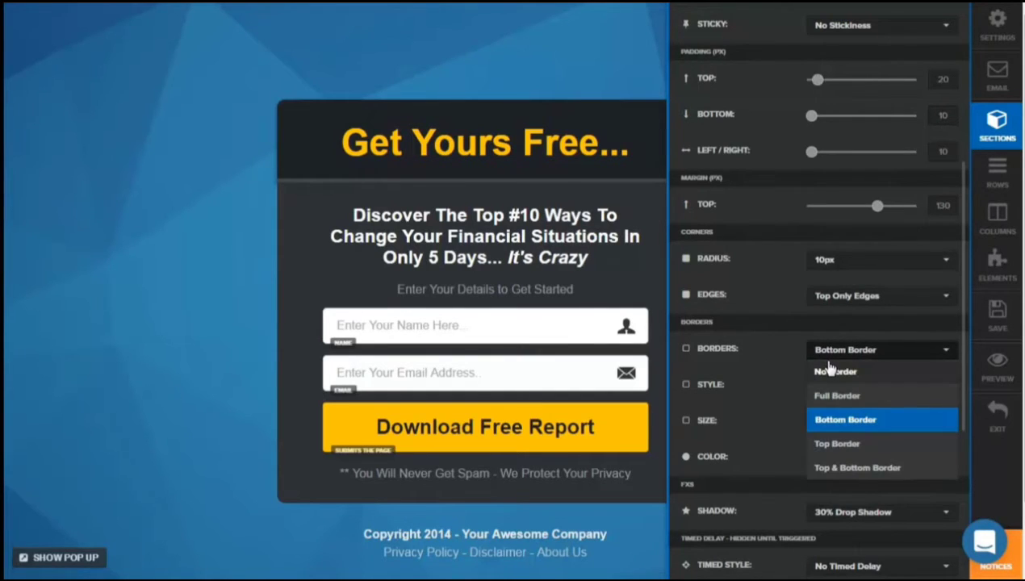
click(770, 346)
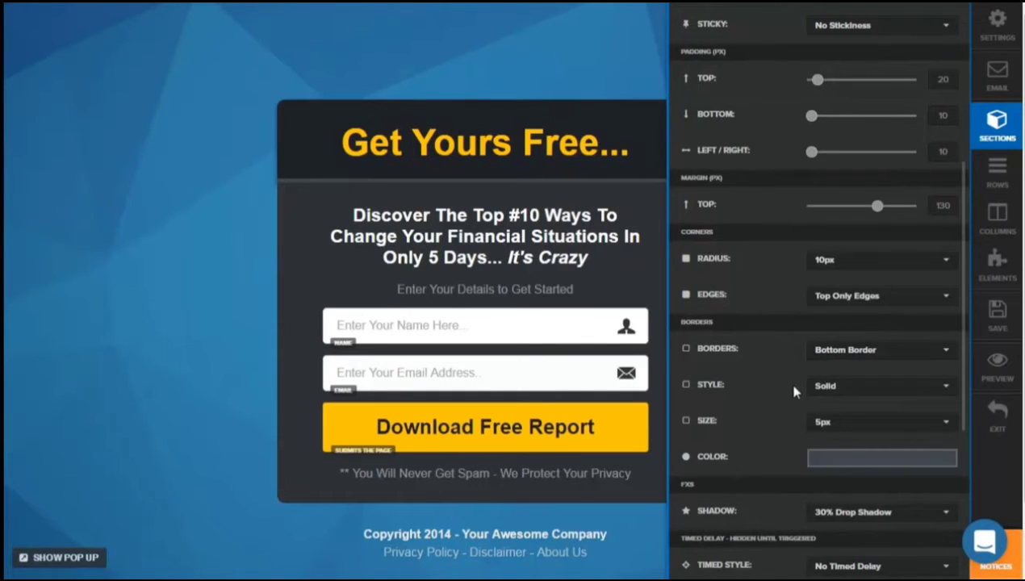
click(829, 387)
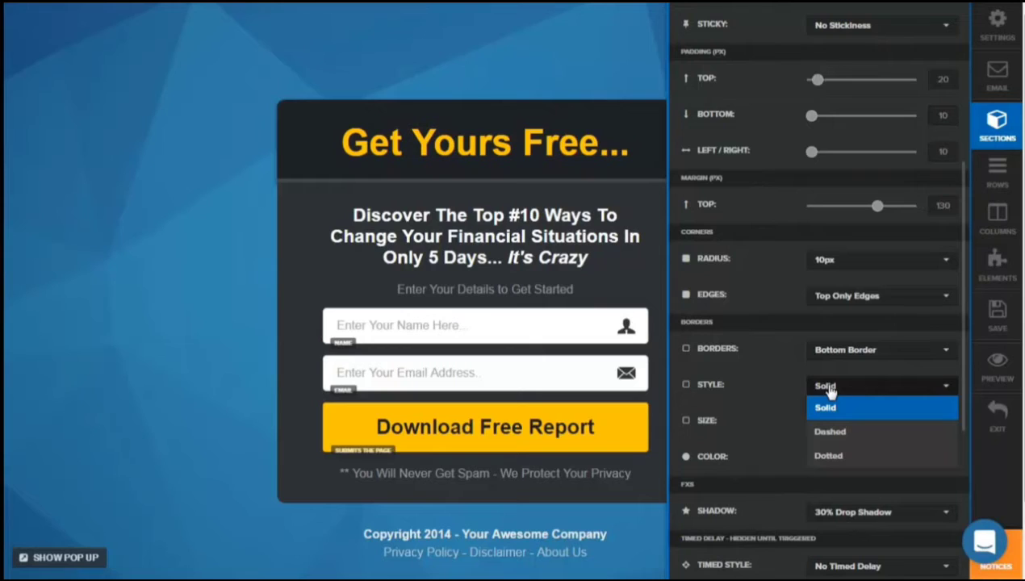
click(759, 376)
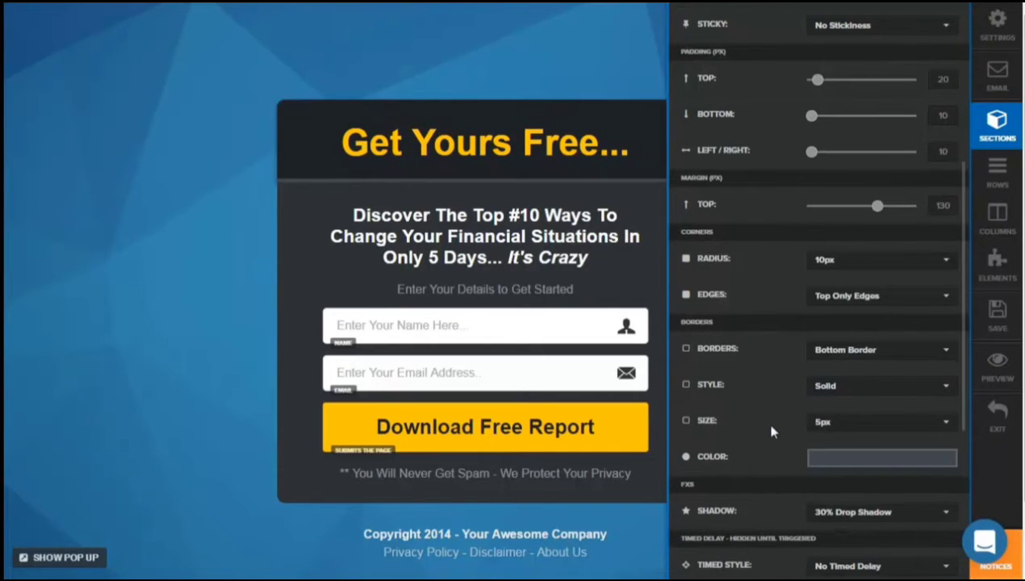
click(819, 432)
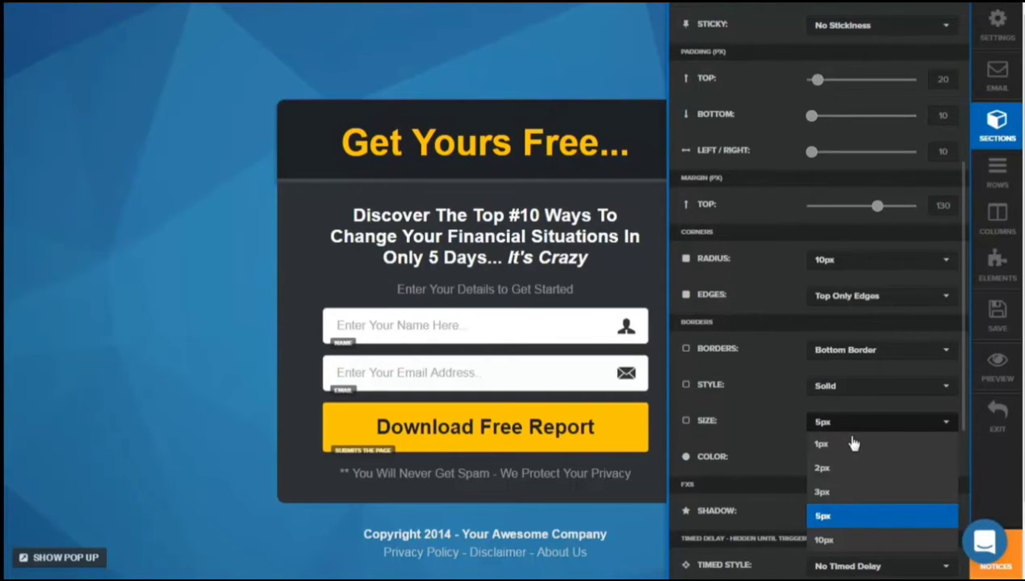
click(760, 425)
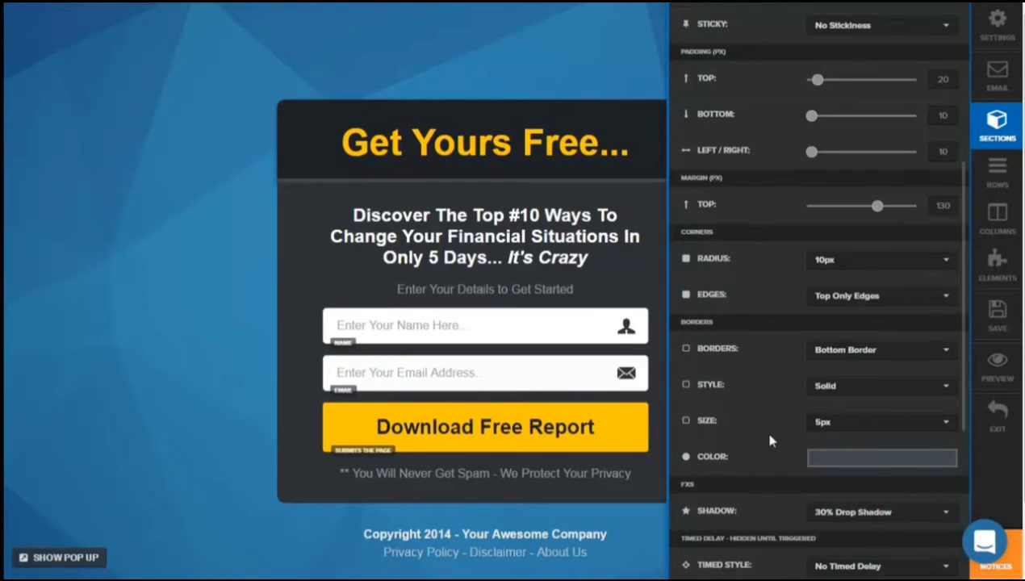
scroll(773, 439, down, 2)
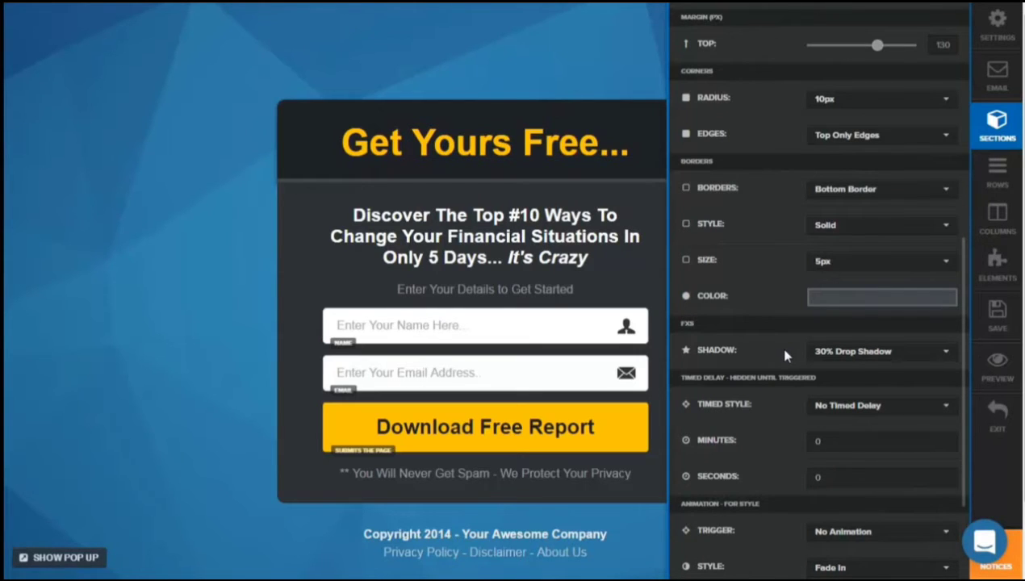
Step: Leave the section's shadow at 30% Drop Shadow
click(839, 358)
scroll(927, 404, down, 2)
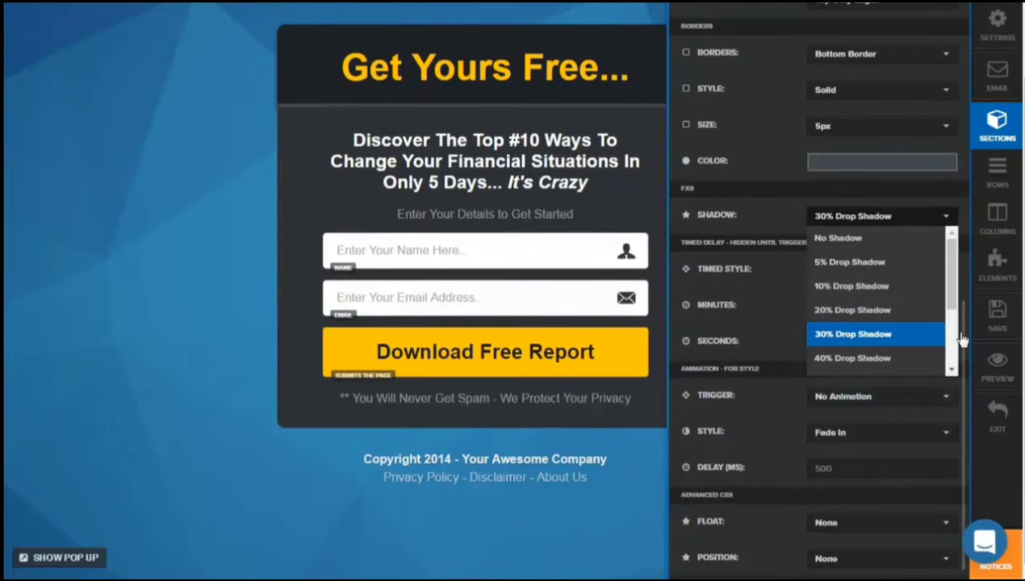
scroll(957, 347, down, 5)
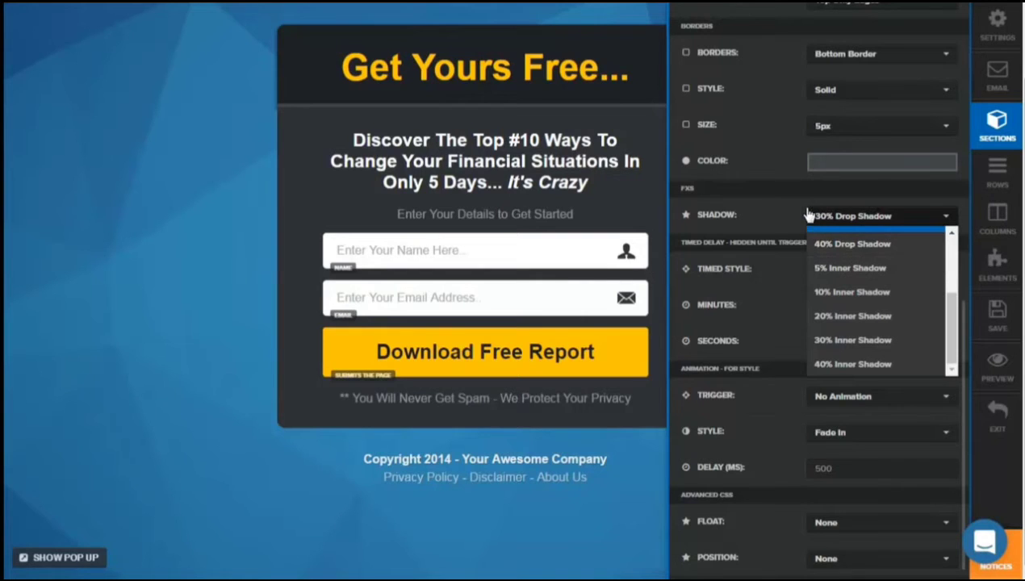
click(762, 218)
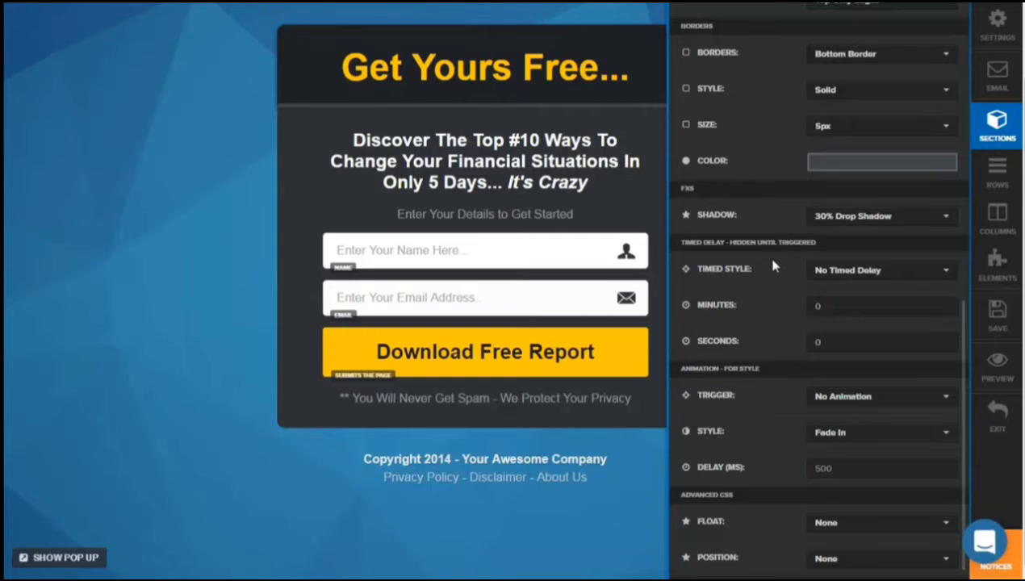
Step: Keep No Timed Delay and return to the sections list
click(823, 275)
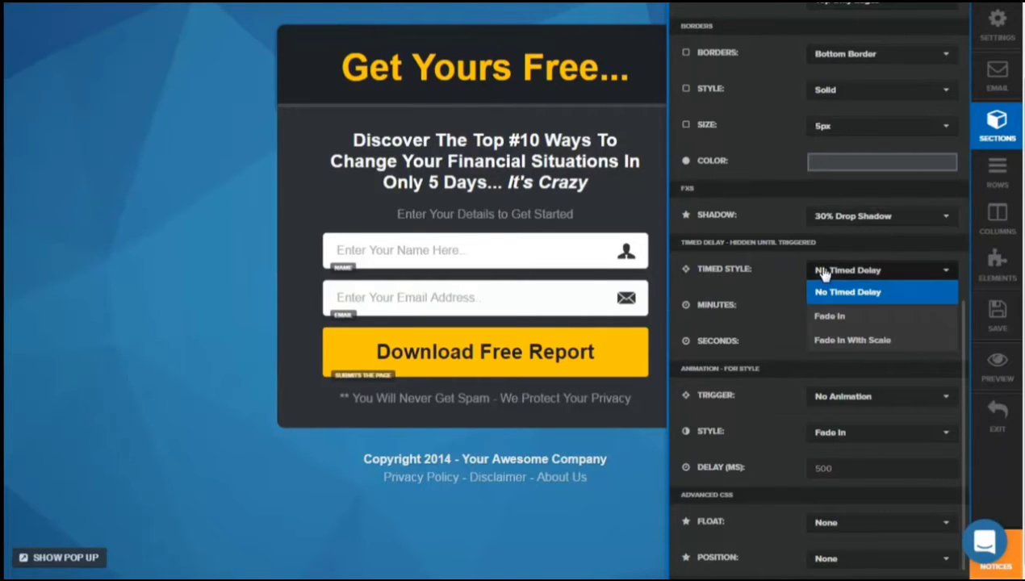
click(783, 260)
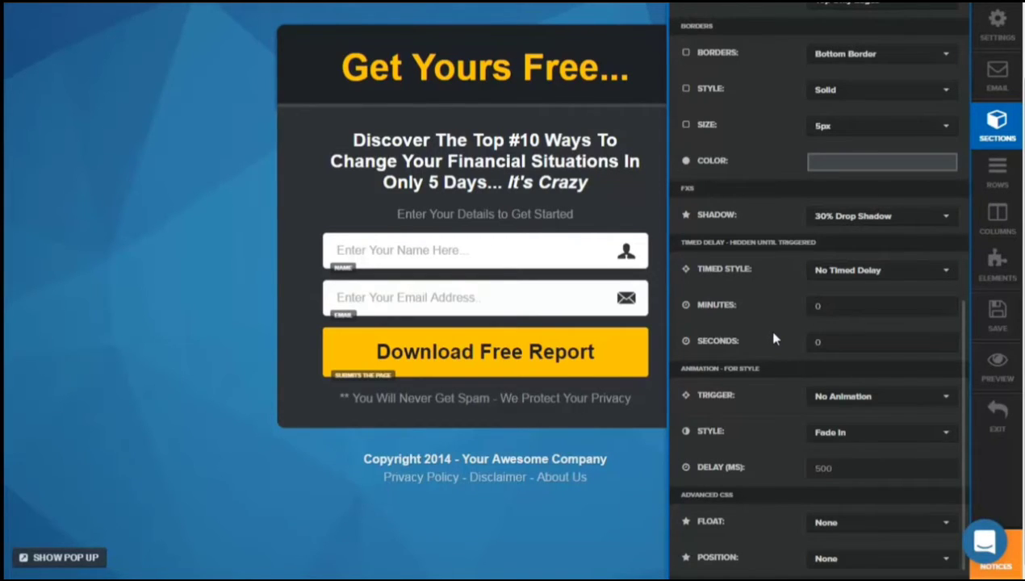
click(994, 129)
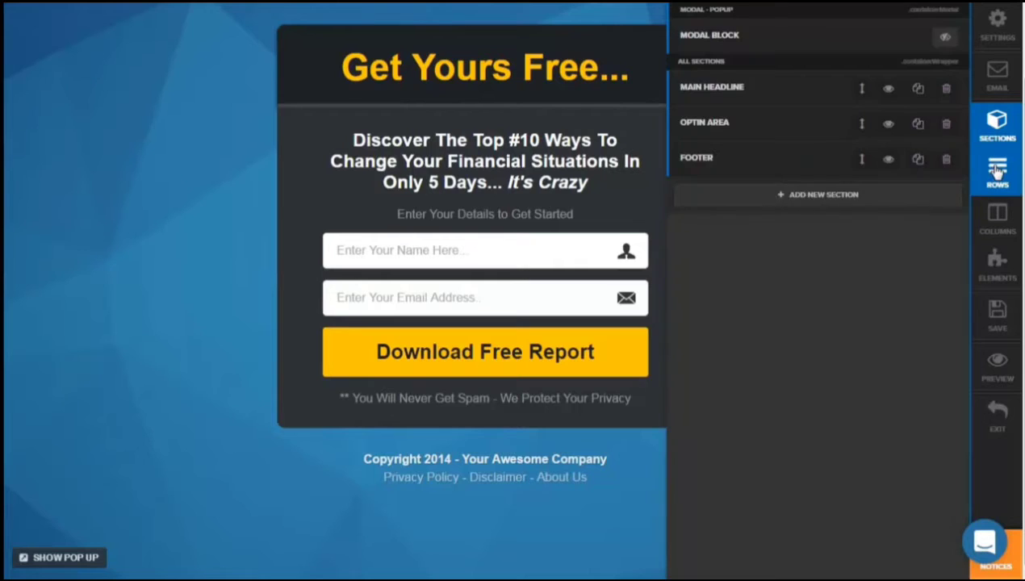
Step: Show the rows list and open the Main Headline 1 Column Row's settings
click(996, 170)
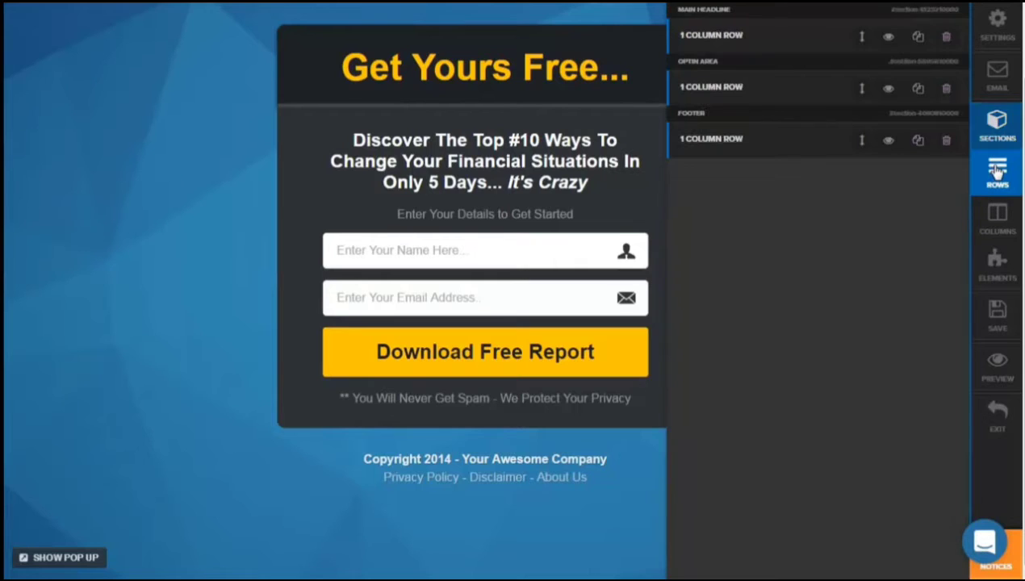
click(736, 40)
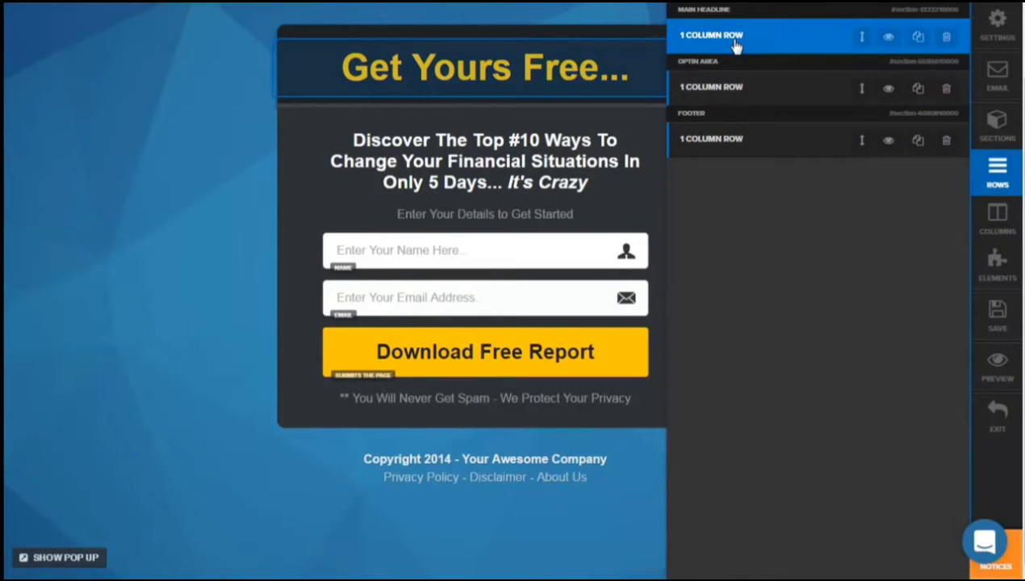
click(736, 42)
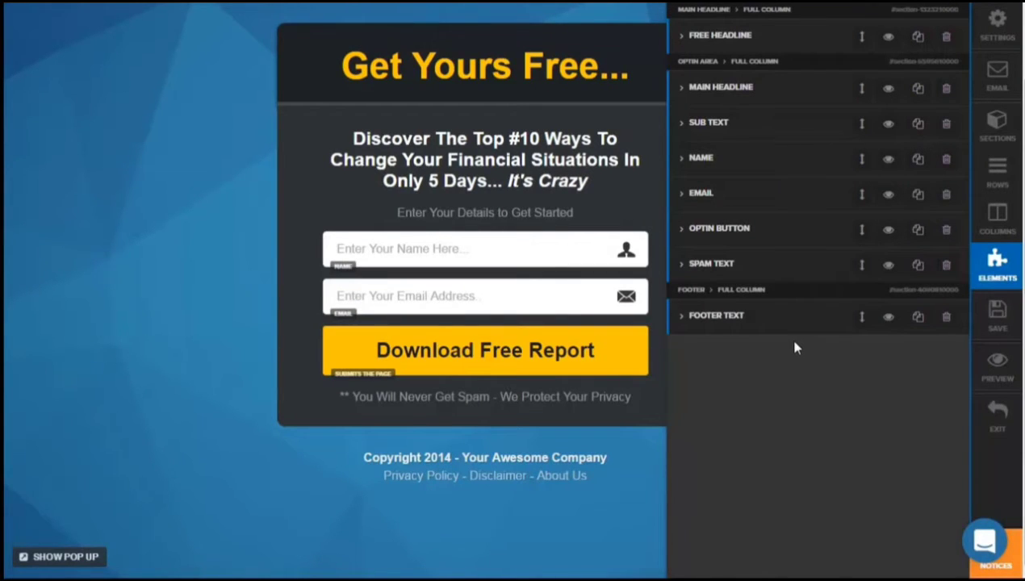
Step: Open the Free Headline element's settings, leaving its name unchanged, and scroll through its style options
click(710, 42)
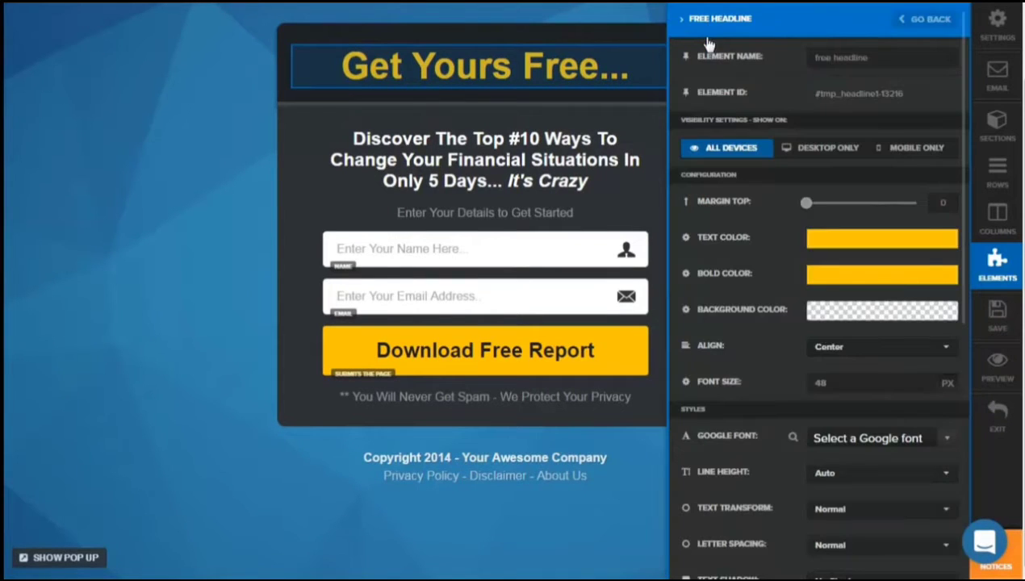
click(810, 63)
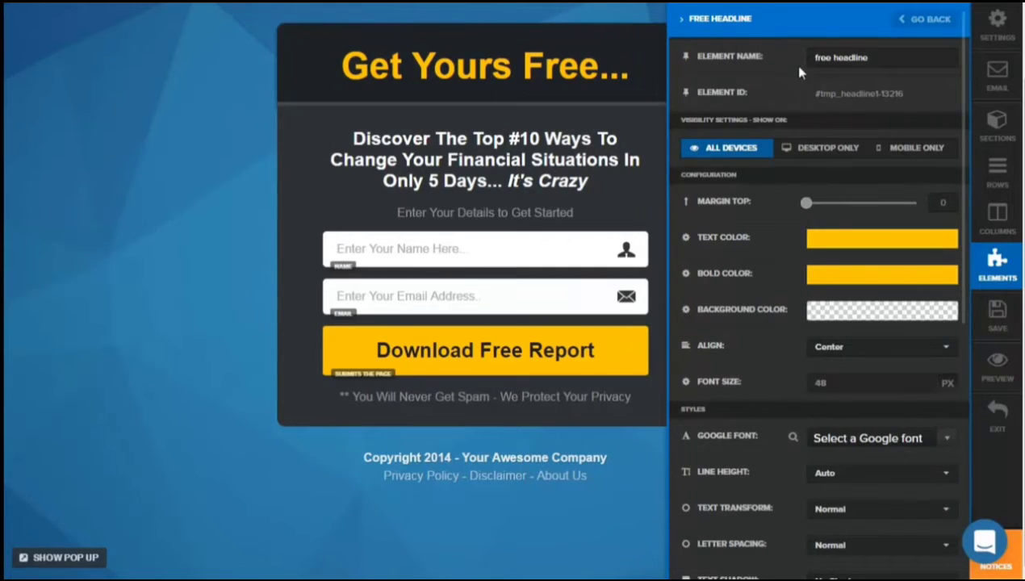
key(Tab)
key(Tab)
drag(966, 289, 975, 452)
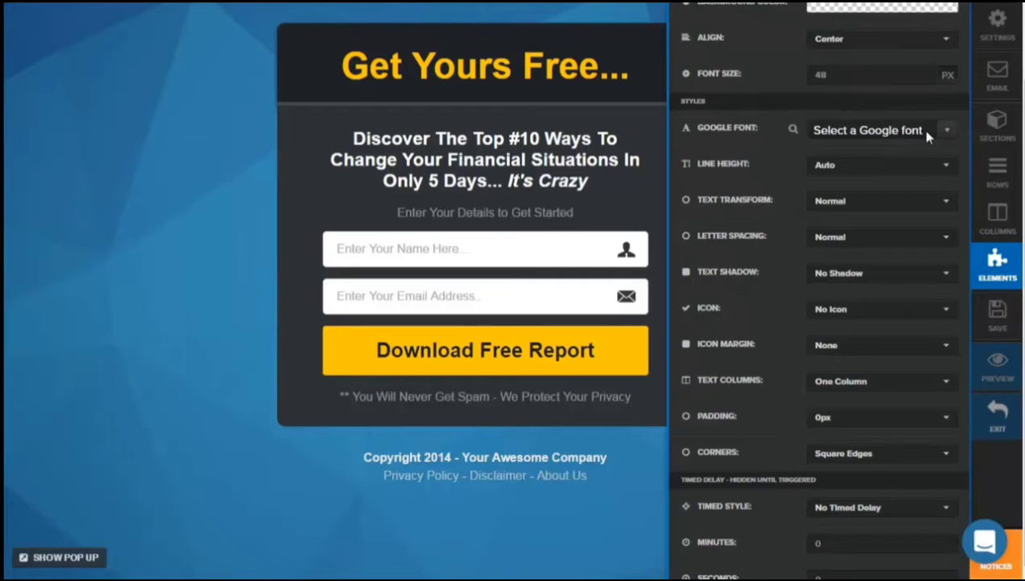
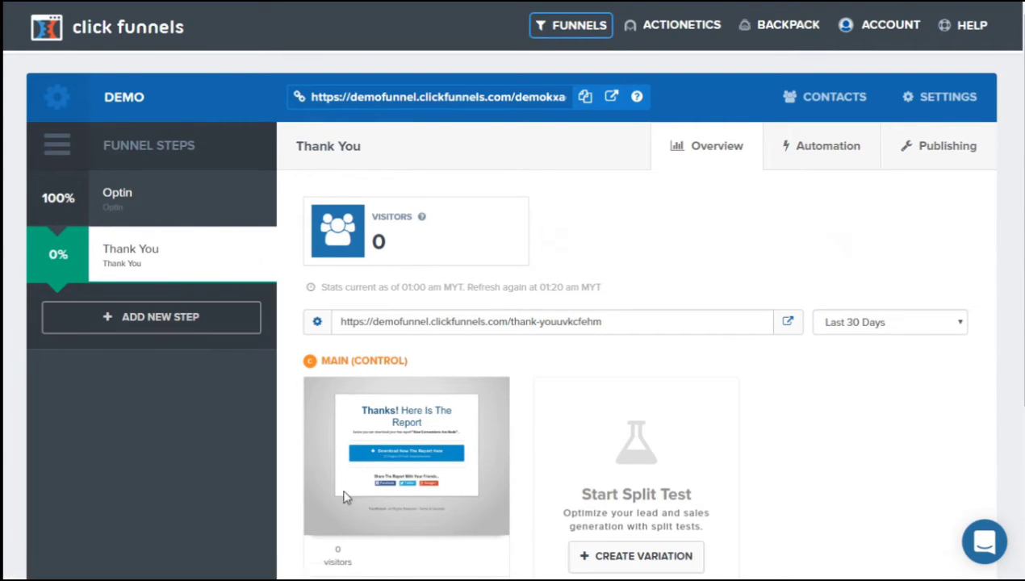
Step: Open the Thank You page with its 'Thanks! Here Is The Report' template in the page editor
scroll(343, 492, down, 2)
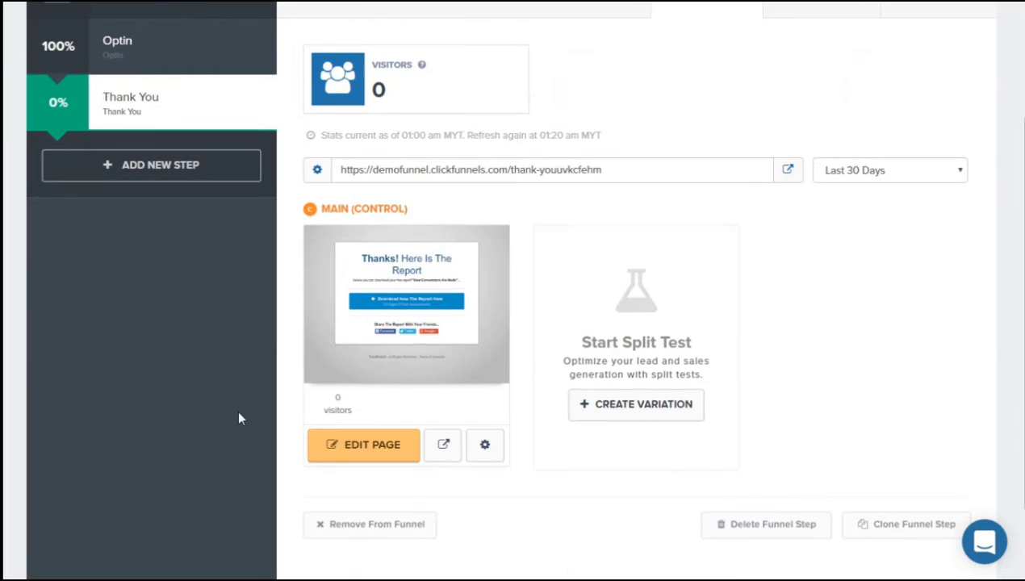
click(340, 456)
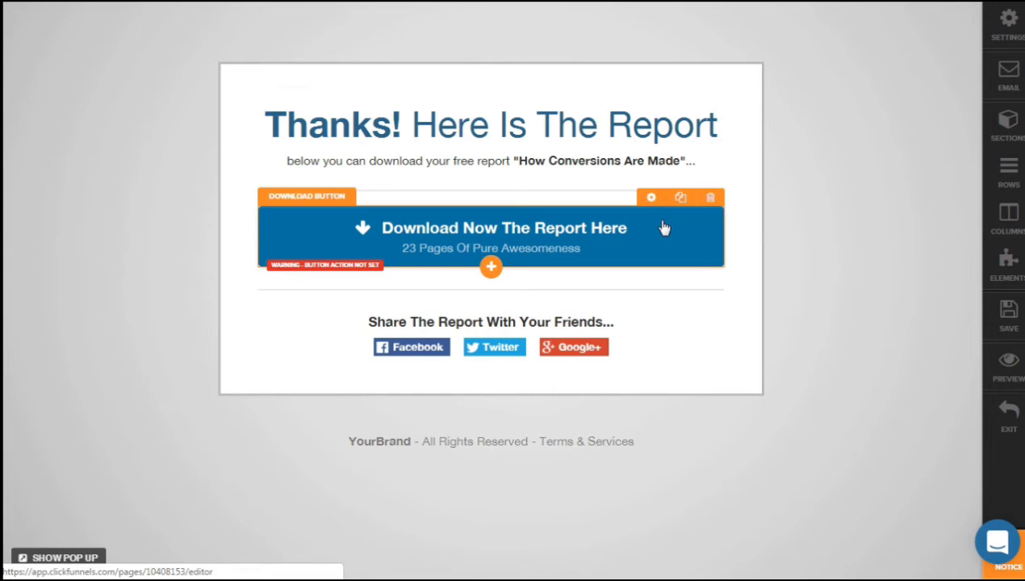
Step: Point the download button's URL / Action to the DemoProduct.pdf web address and save the page
click(650, 198)
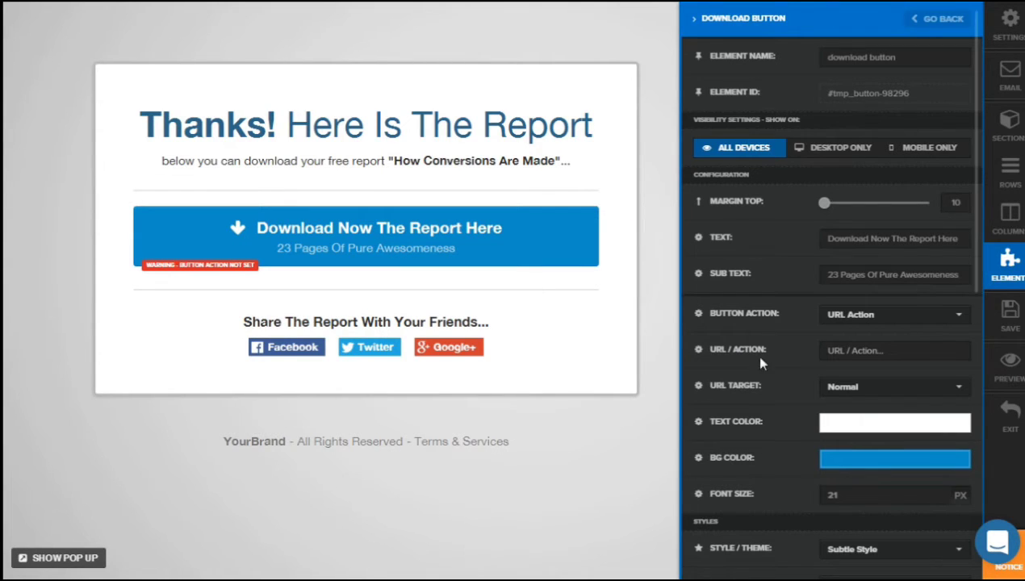
click(882, 351)
text(#)
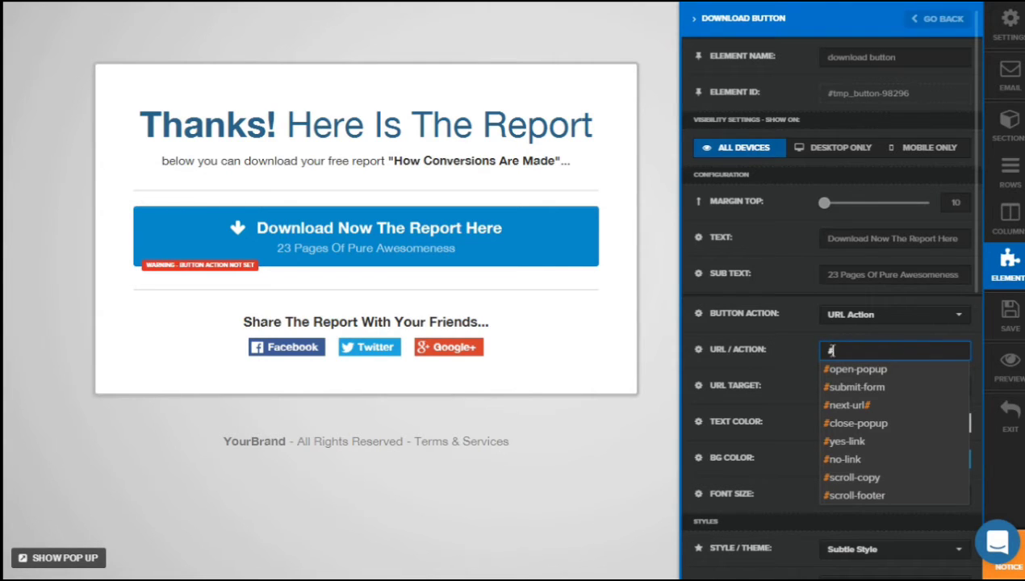
drag(829, 349, 885, 355)
text(https://images.clickfunnels.com/uploads/digital_asset/file/209268/DemoProduct.pdf)
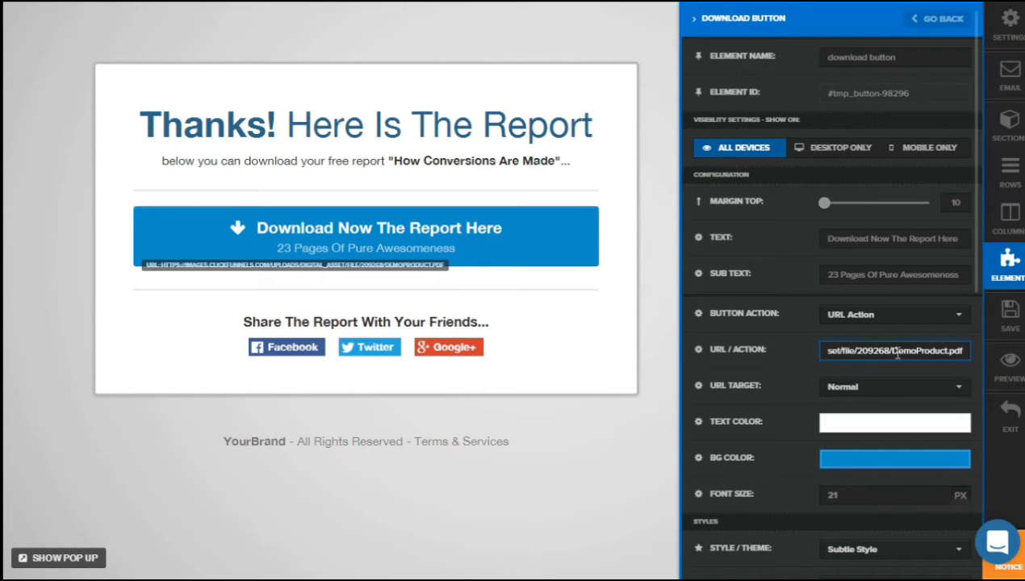
click(1015, 321)
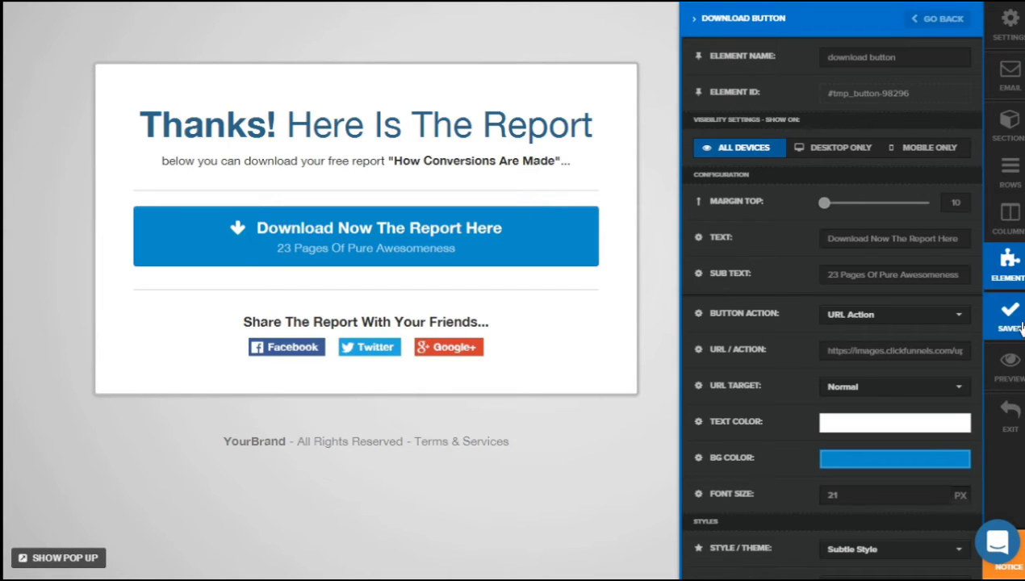
Step: Close the button settings and go to Account > Digital Assets, where demoproduct.pdf is listed
click(7, 304)
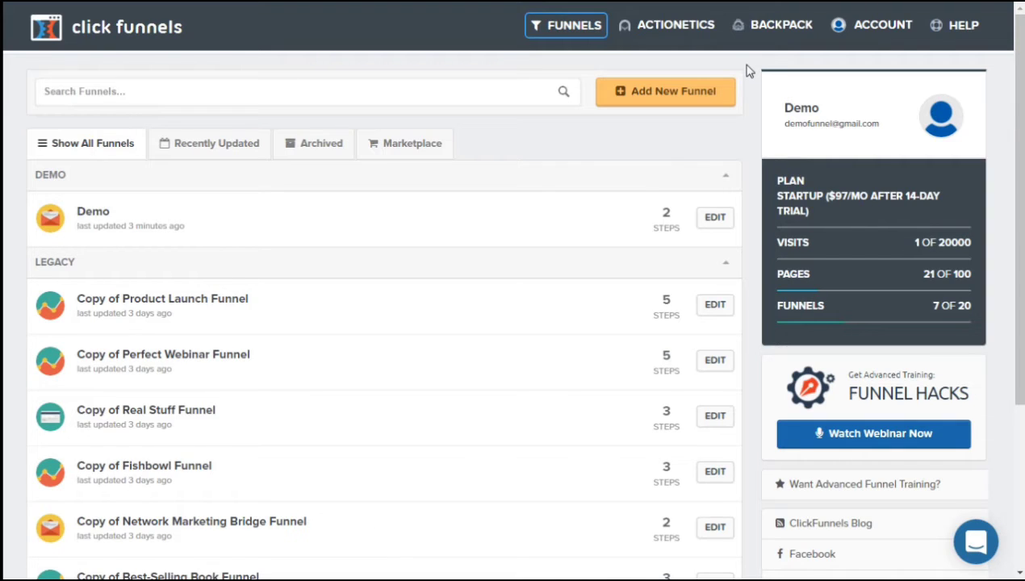
click(851, 25)
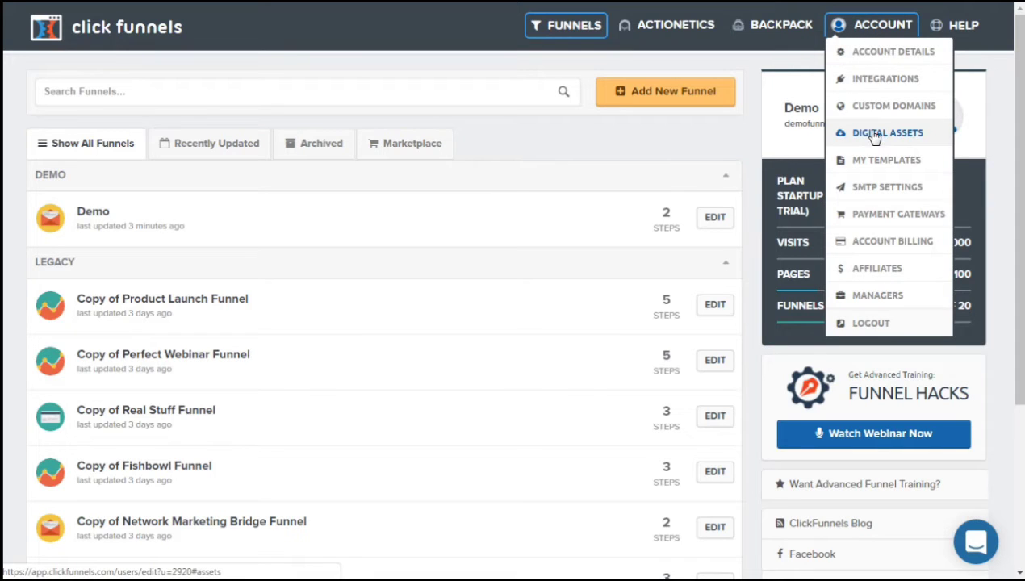
click(874, 139)
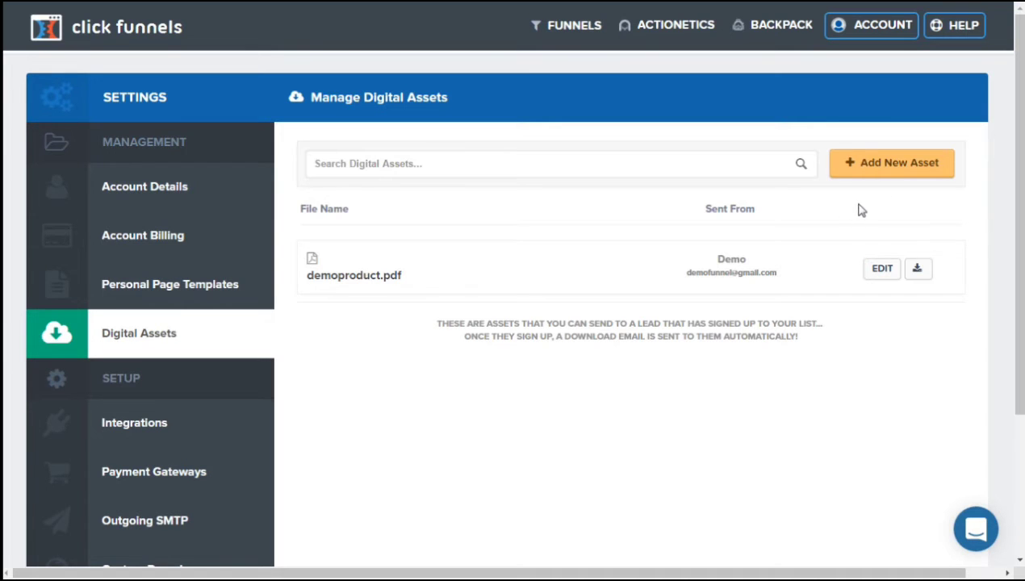
Step: Bring up the empty Add New Digital Asset form from the Manage Digital Assets page
click(877, 164)
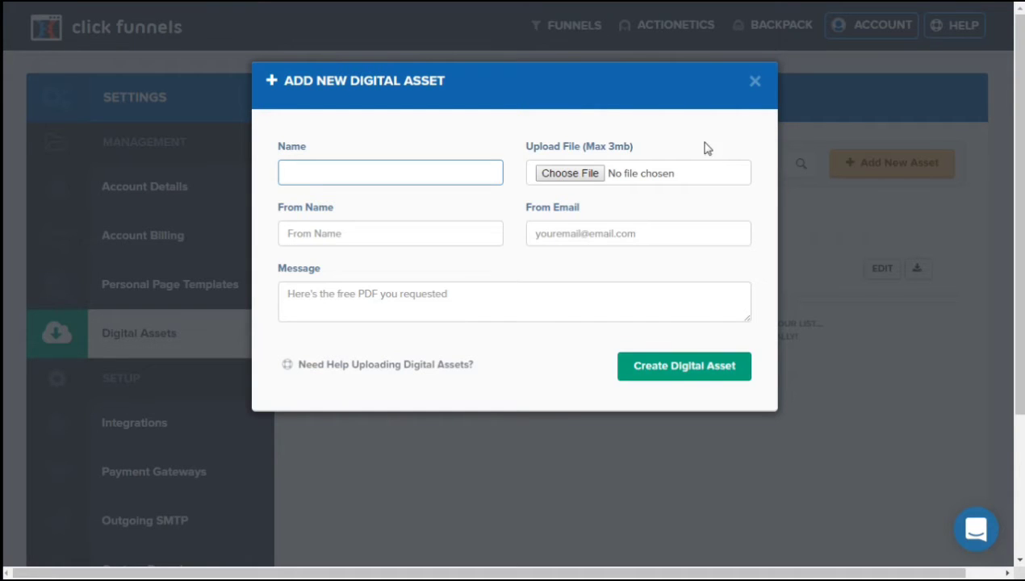
Step: Close the Add New Digital Asset form without adding an asset
click(755, 81)
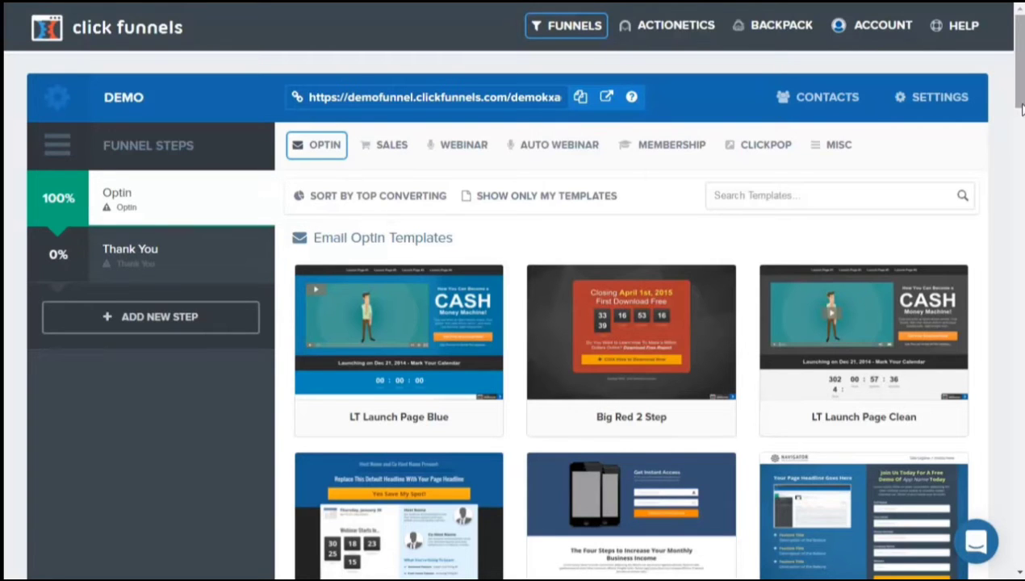
drag(1020, 109, 999, 87)
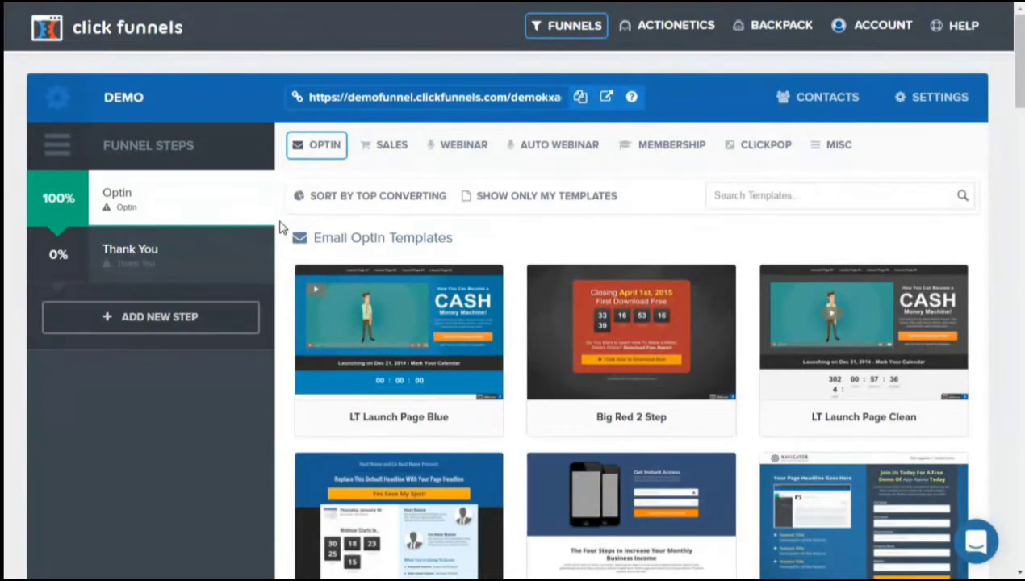
Step: Browse the Optin, Sales, Webinar, Auto Webinar, Membership and ClickPop template categories, ending on Misc
mouse_move(273, 200)
click(300, 151)
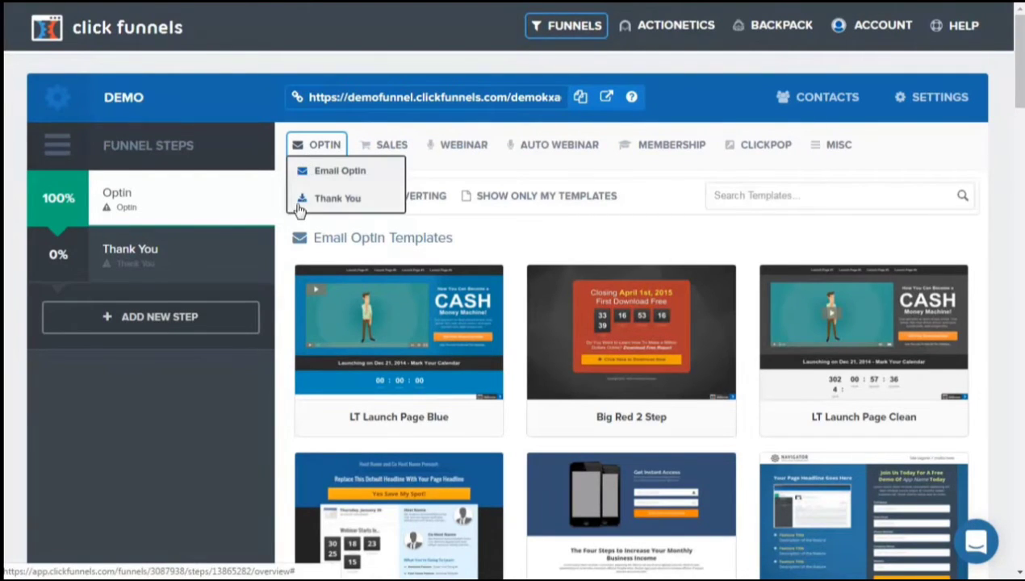
mouse_move(388, 153)
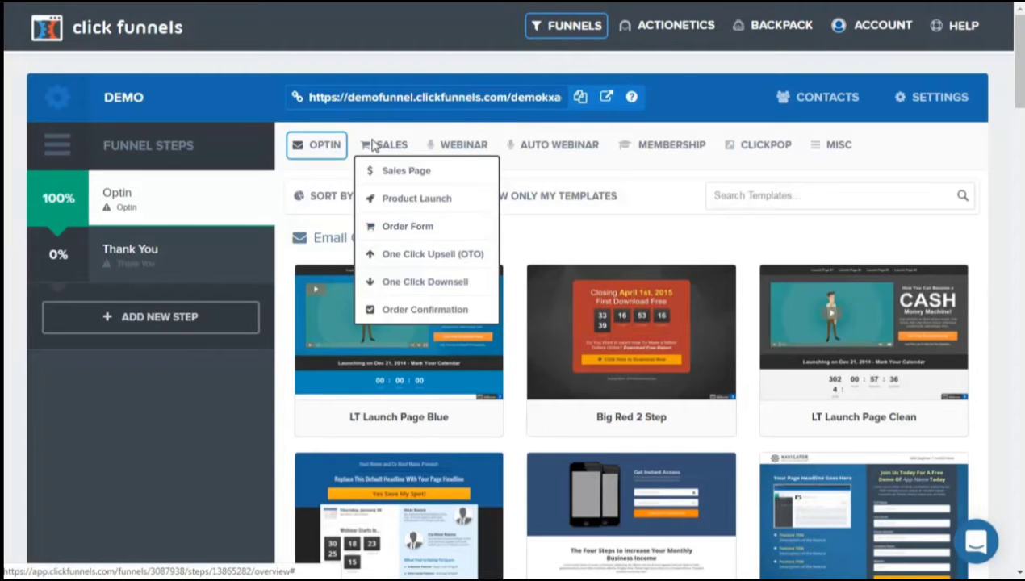
mouse_move(450, 142)
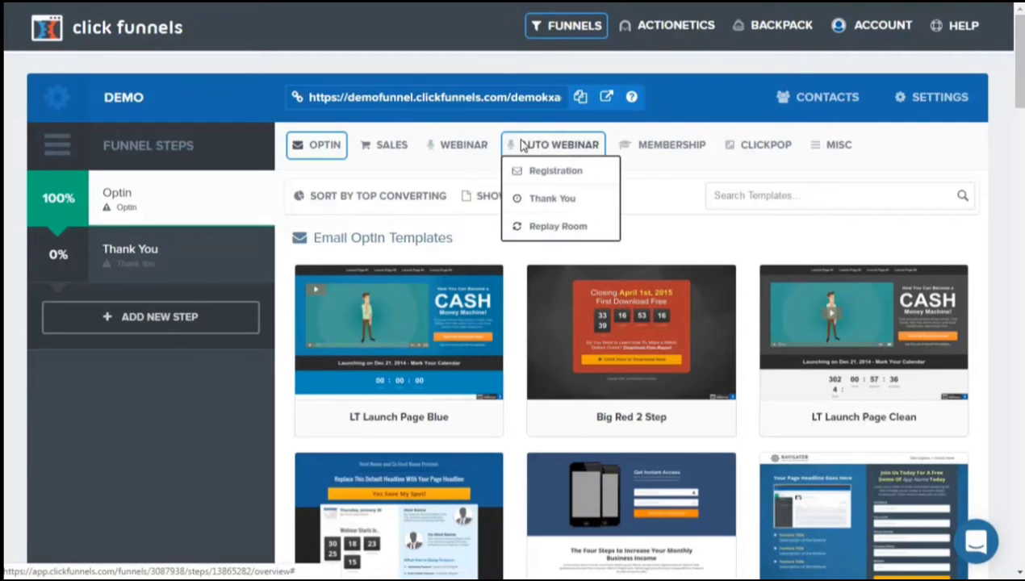
mouse_move(523, 143)
mouse_move(642, 153)
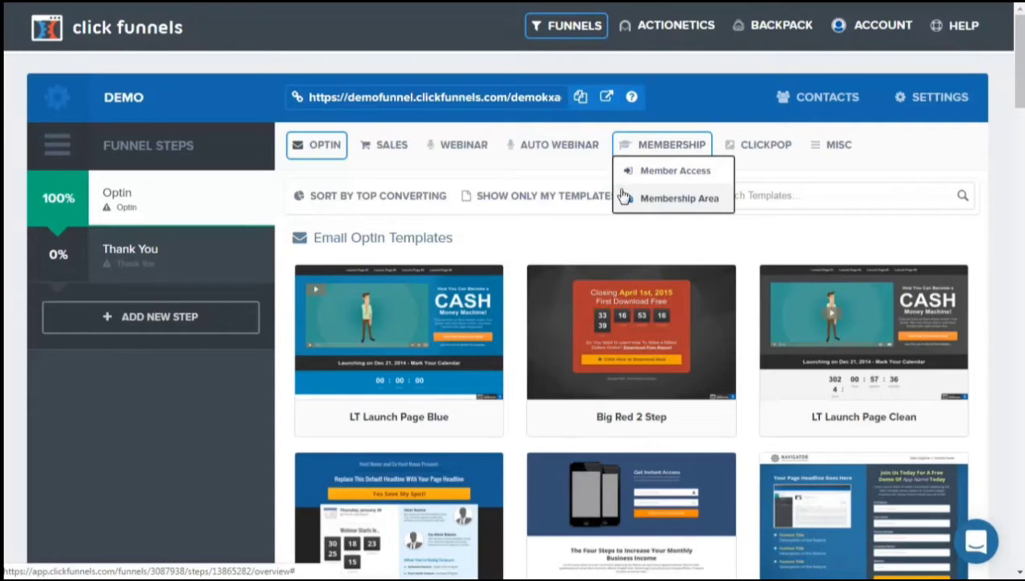
click(744, 148)
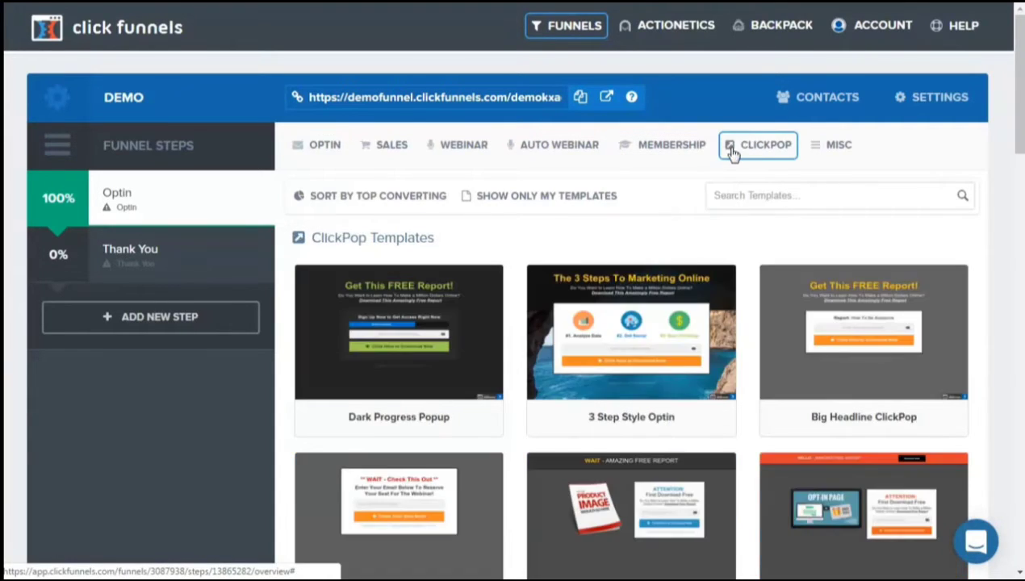
click(832, 147)
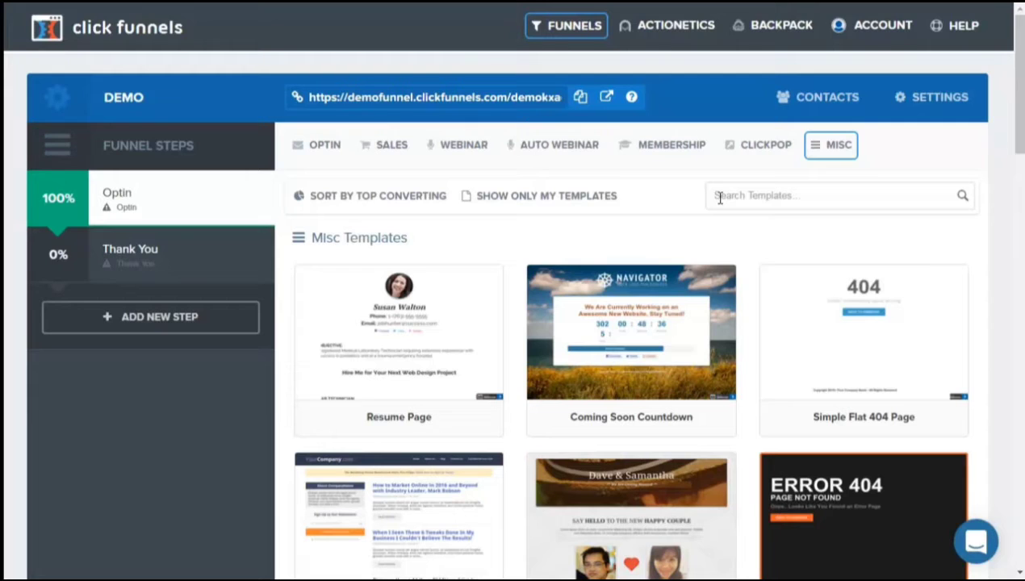
click(719, 198)
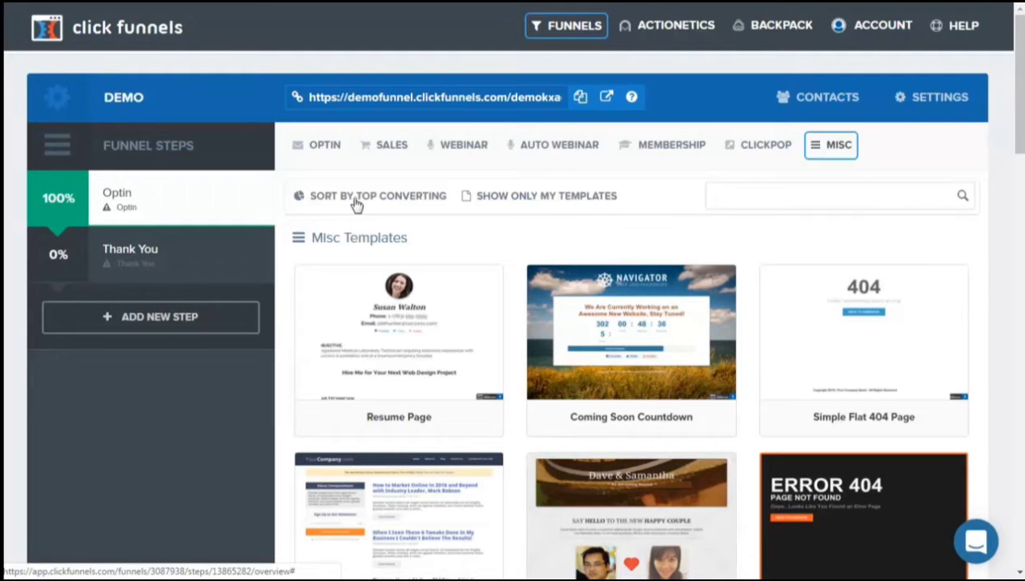
click(297, 145)
Step: Sort Email Optin templates by top converting and pick Dark Optin Box for the Optin step
click(305, 172)
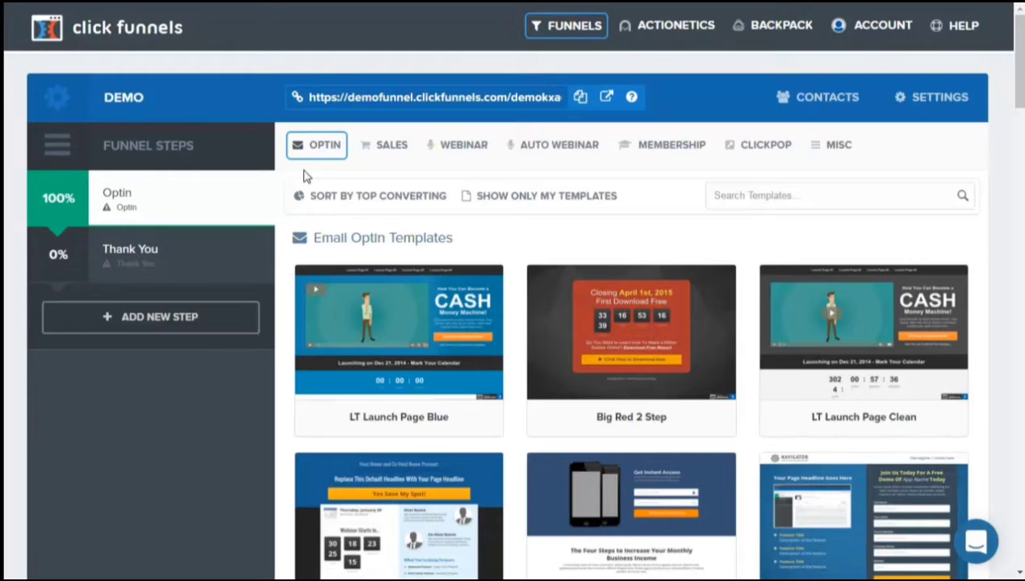
click(333, 196)
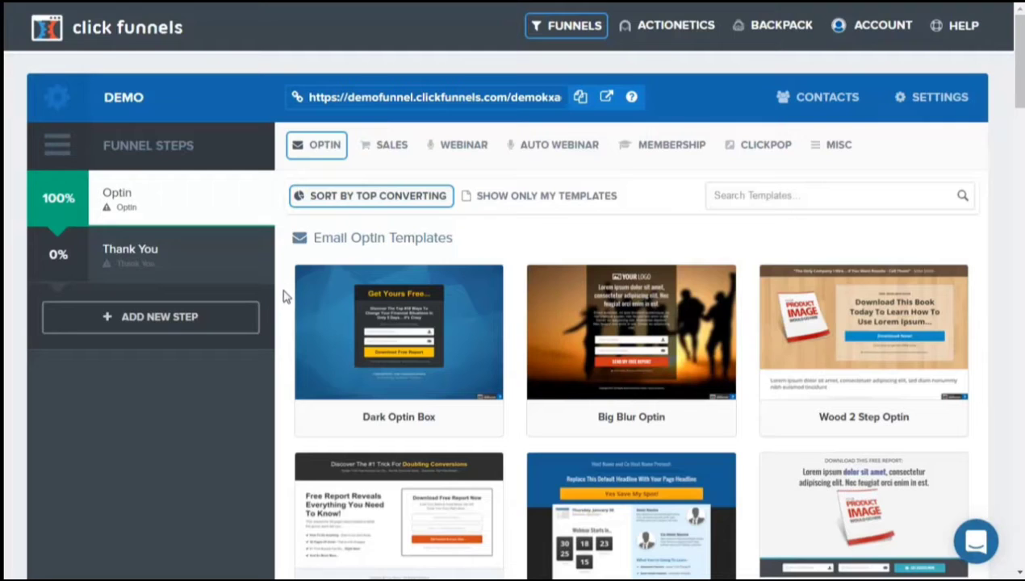
mouse_move(323, 315)
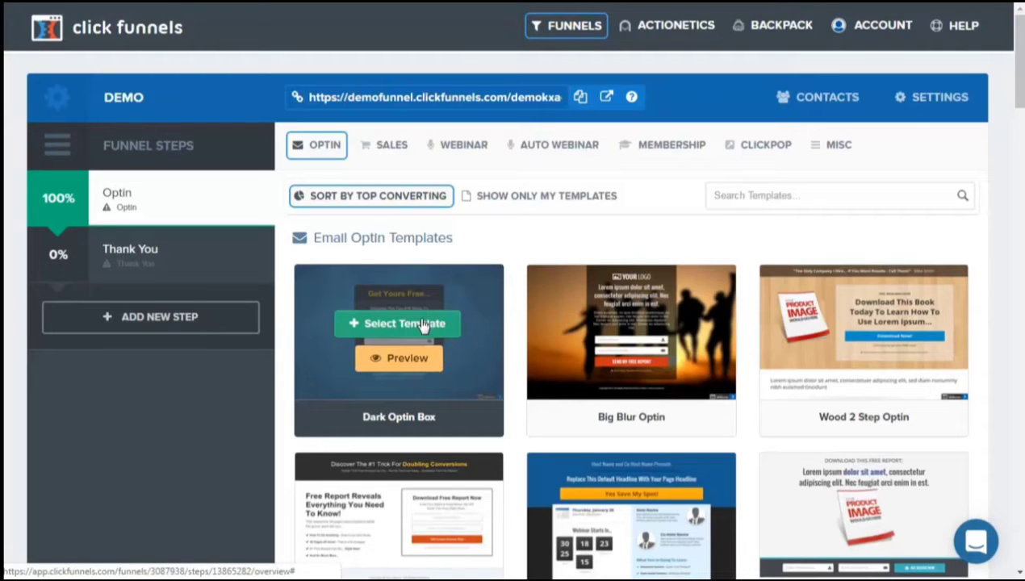
click(420, 323)
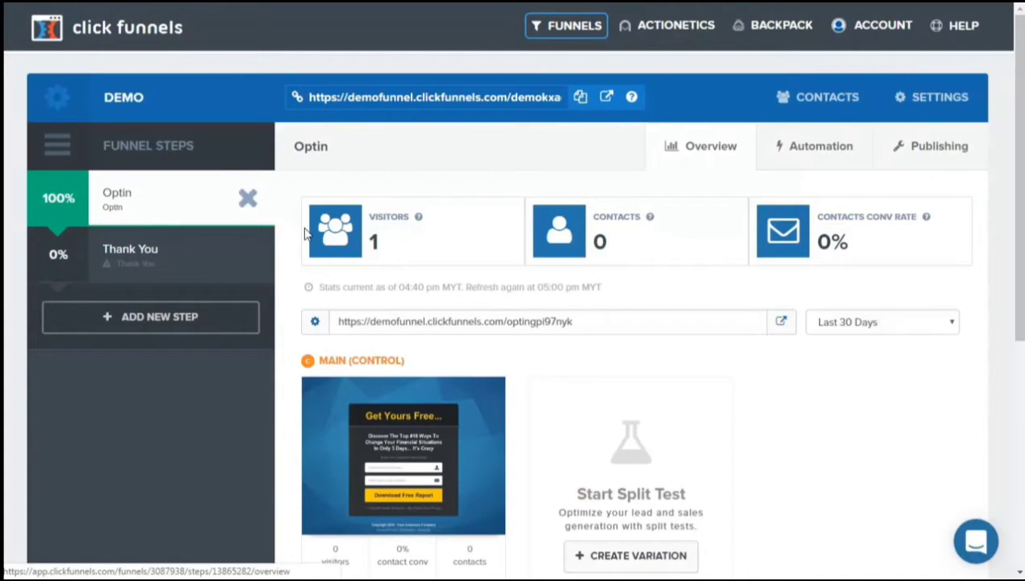
scroll(104, 223, down, 2)
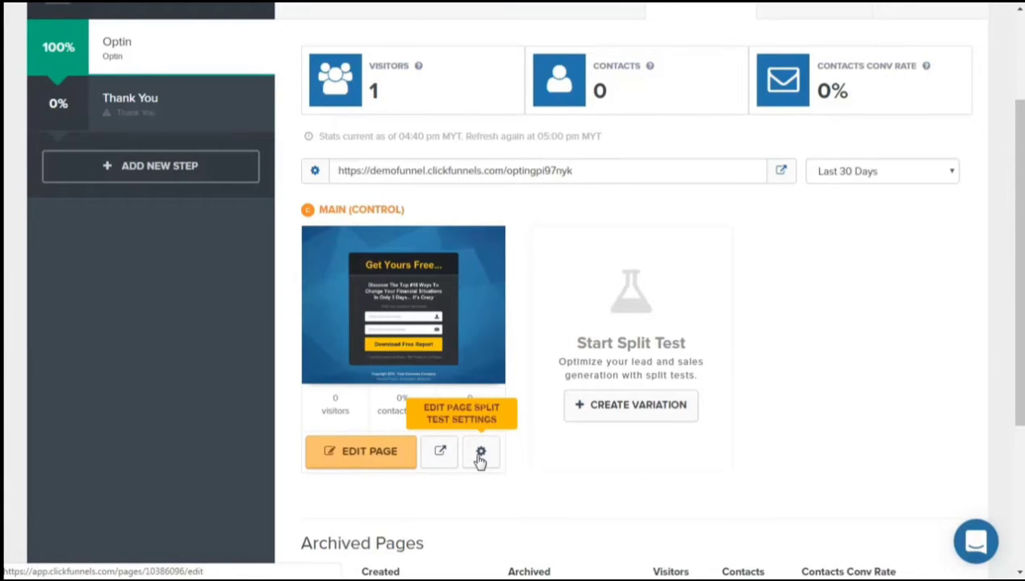
scroll(1006, 248, up, 3)
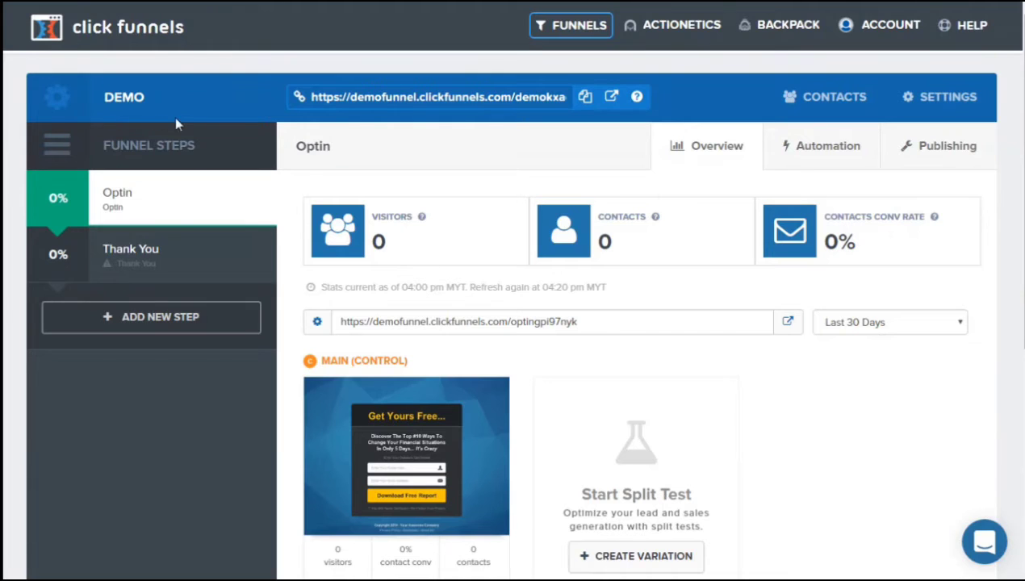
click(350, 96)
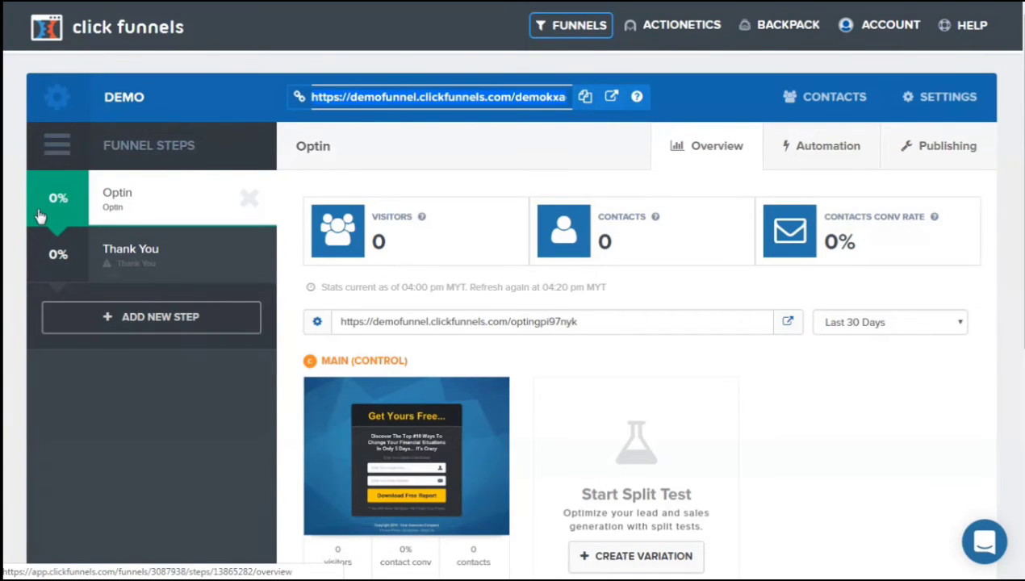
click(103, 322)
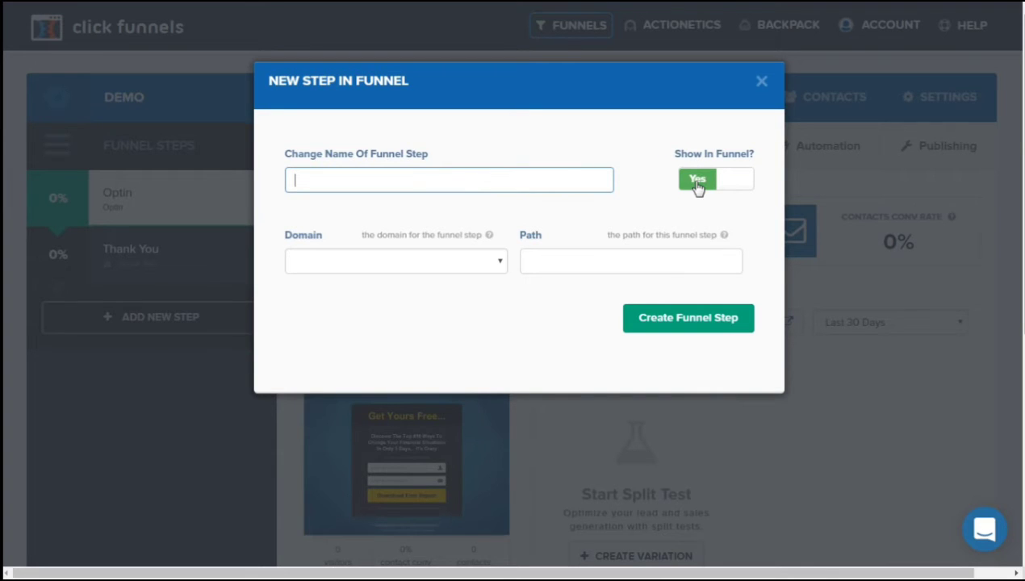
click(500, 263)
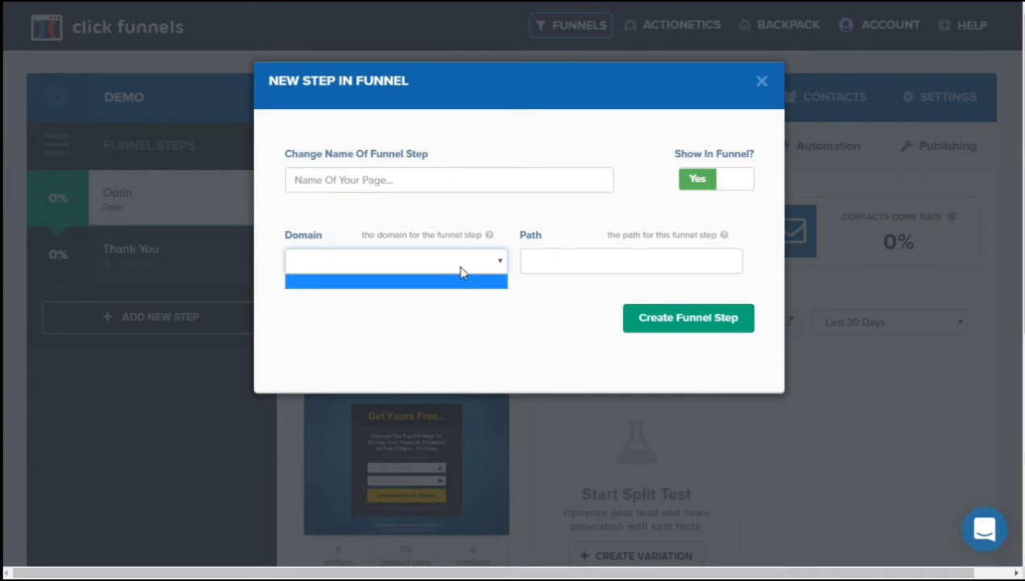
click(522, 269)
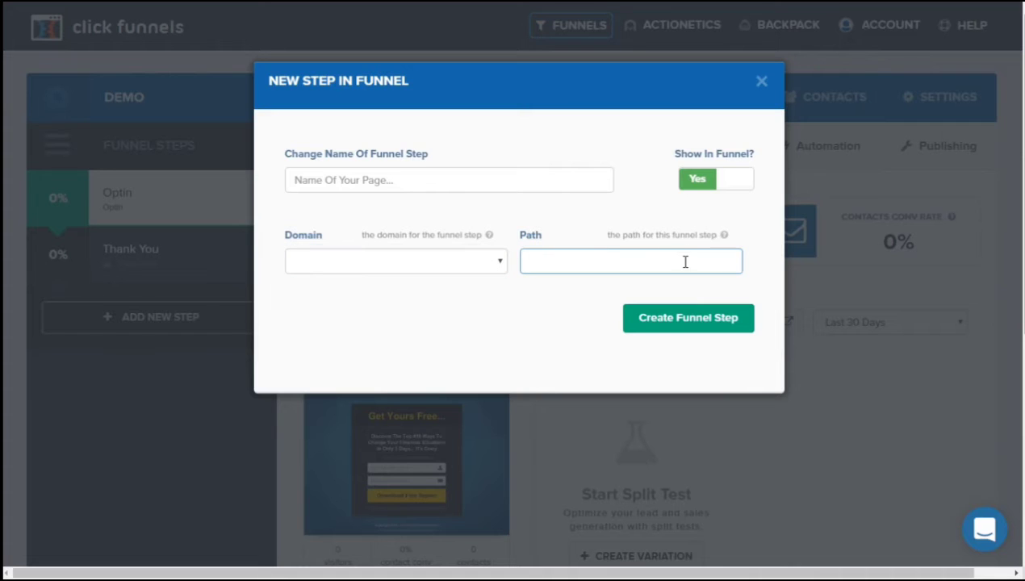
click(761, 81)
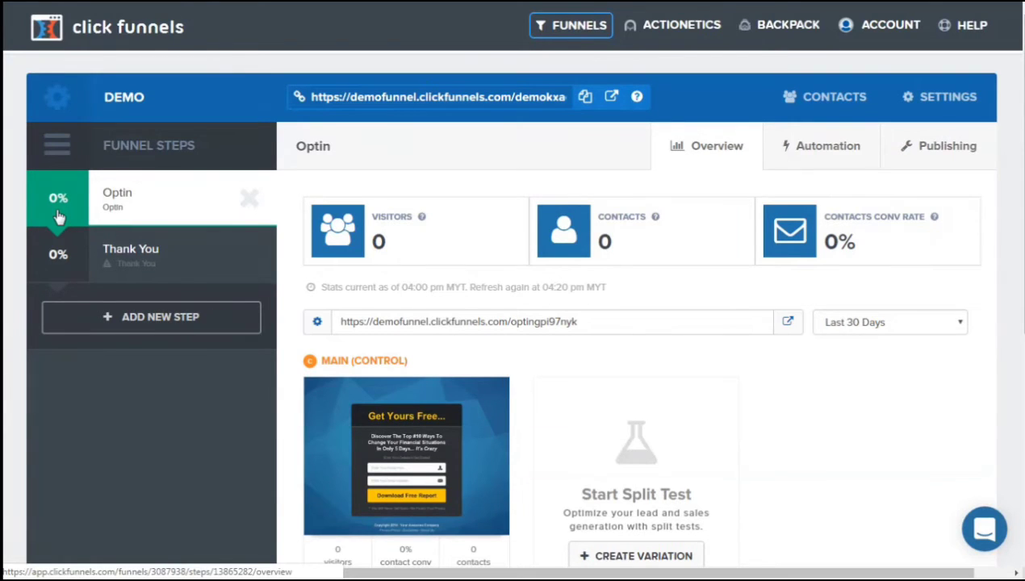
drag(58, 216, 74, 284)
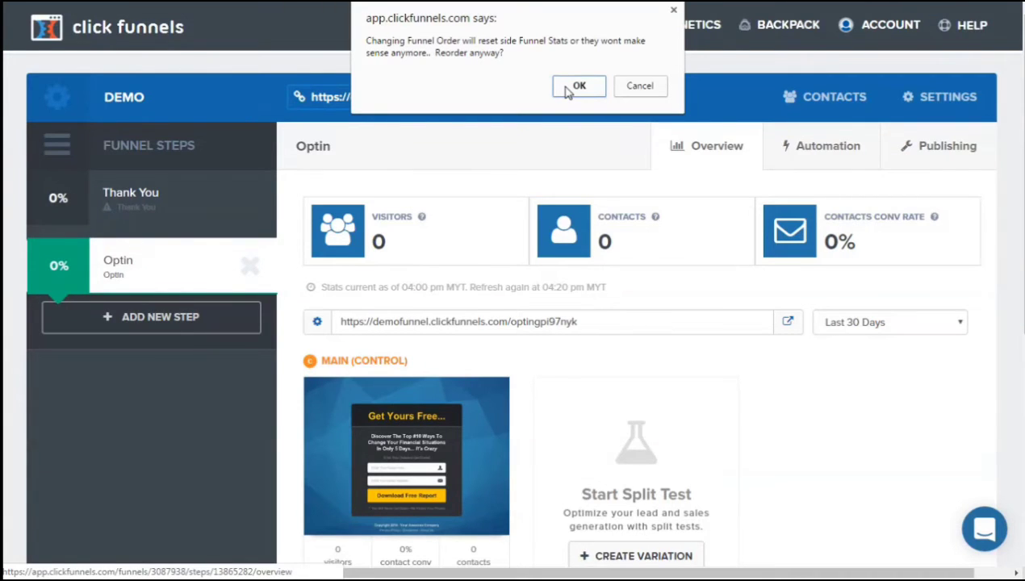
click(575, 87)
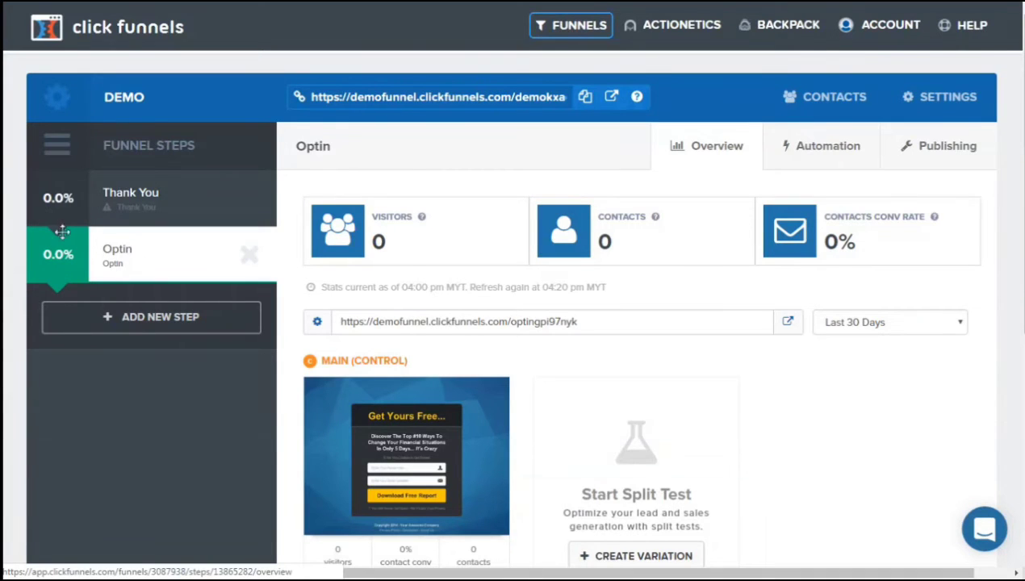
drag(62, 231, 57, 192)
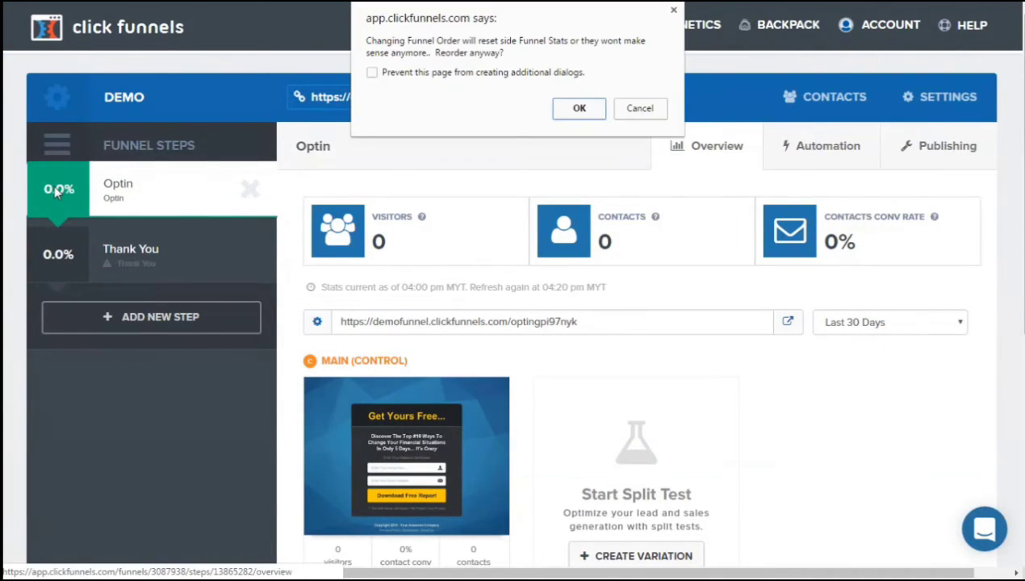
click(565, 109)
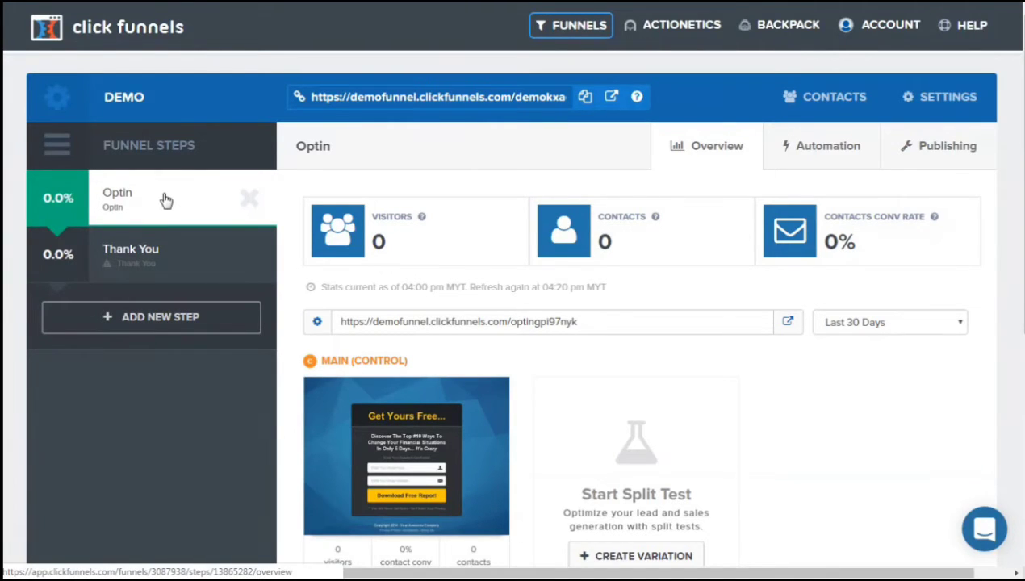
click(167, 202)
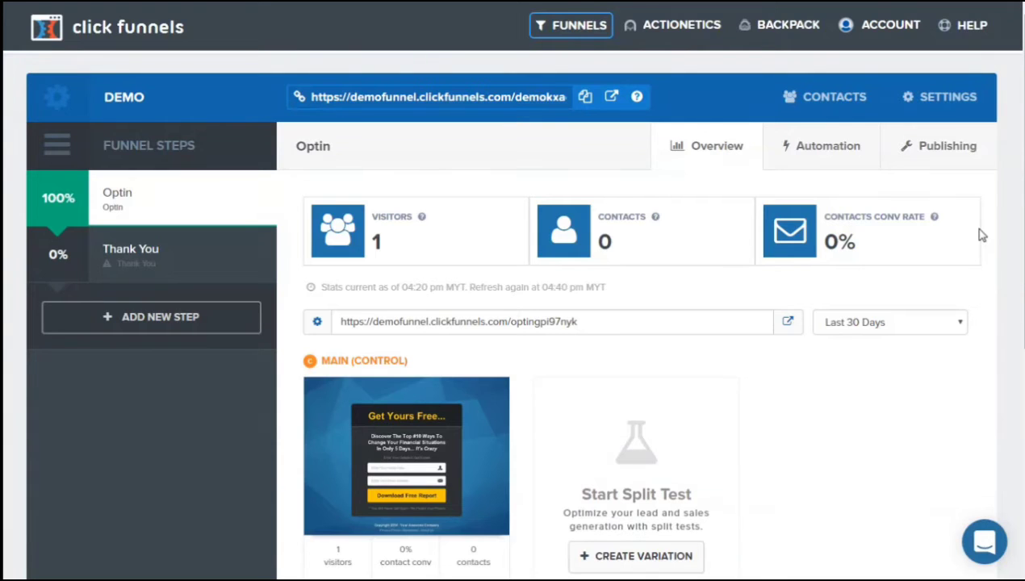
Step: Add a new automated email for the Optin step and edit its From Name and subject
click(823, 148)
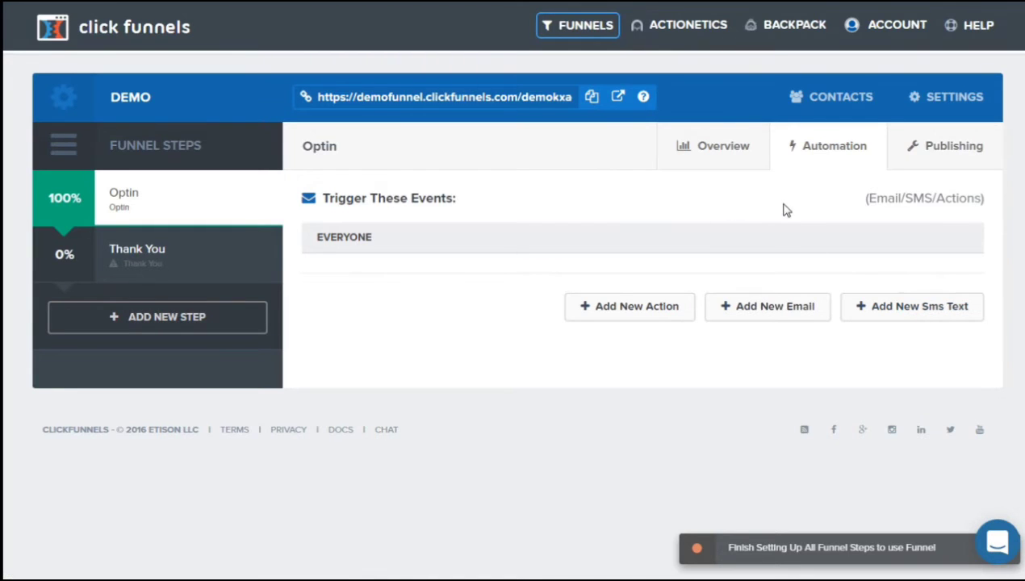
click(759, 311)
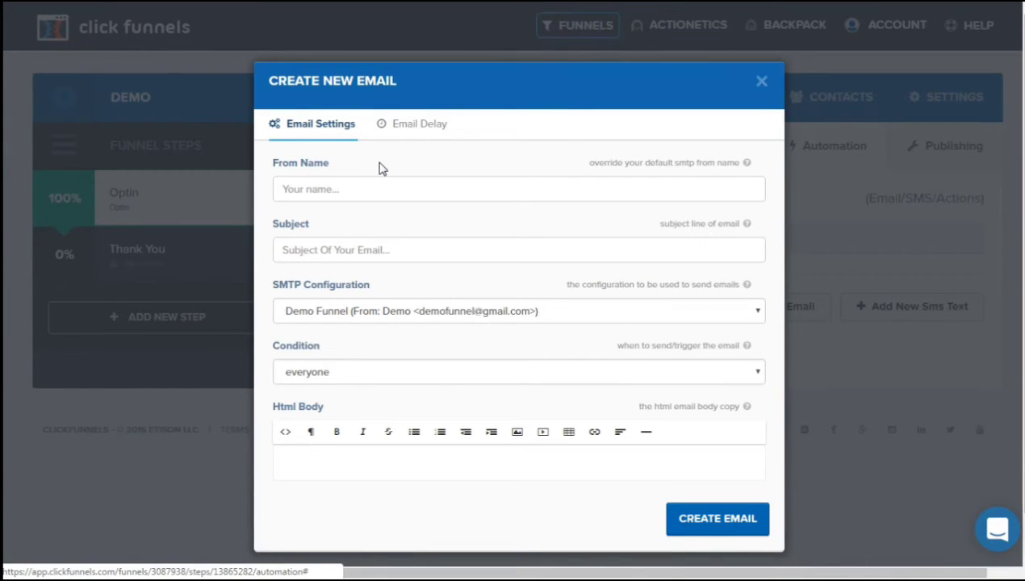
click(309, 185)
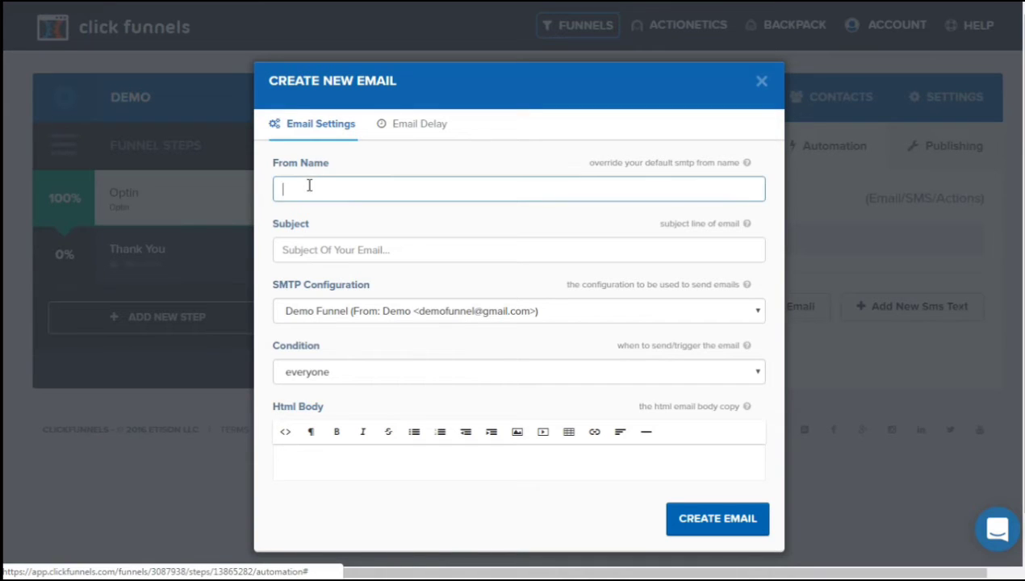
click(329, 247)
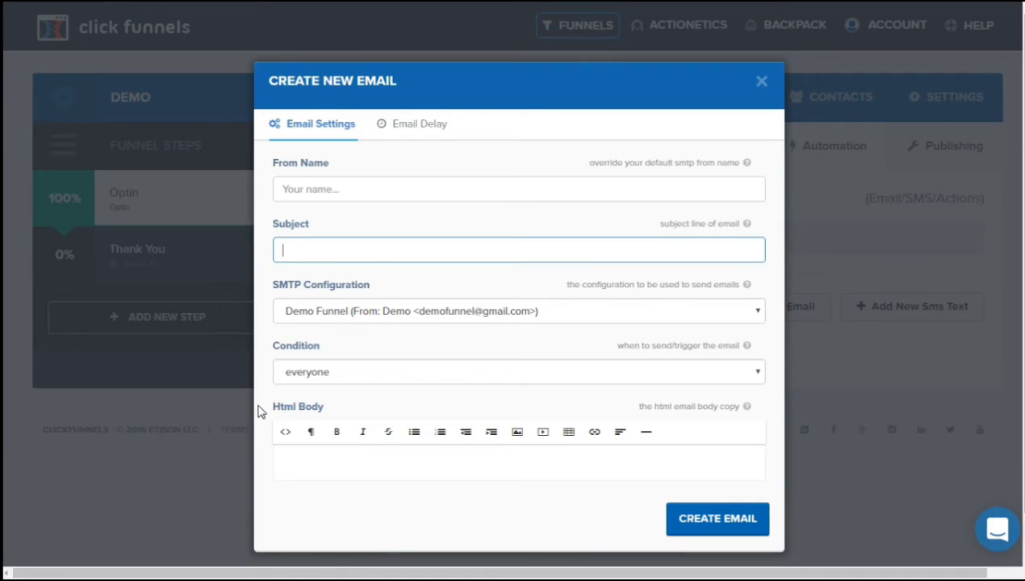
Step: Write the email body 'Hey there, thank you for signing up, here is your ebook'
click(290, 459)
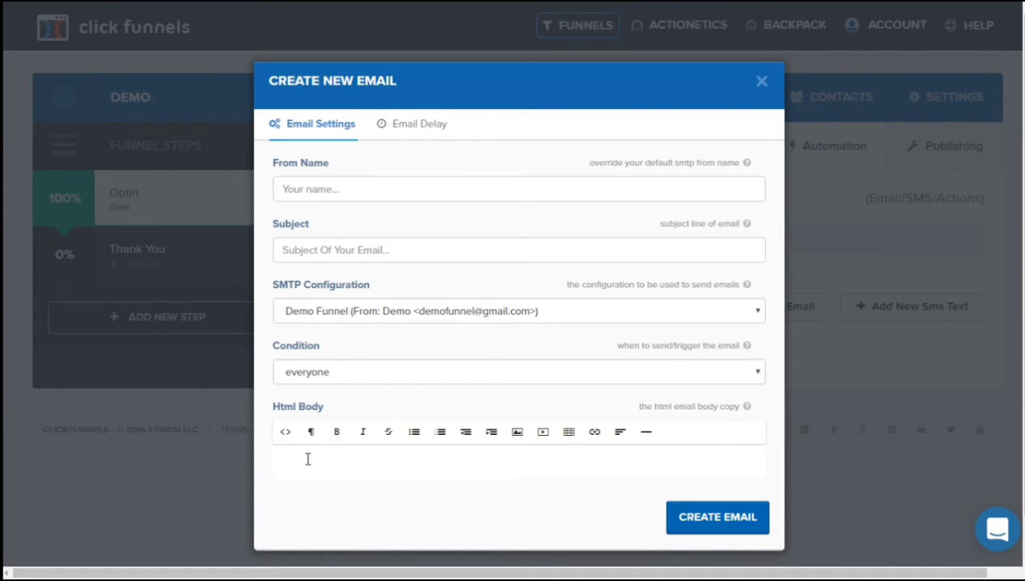
text(Hey there, thank you)
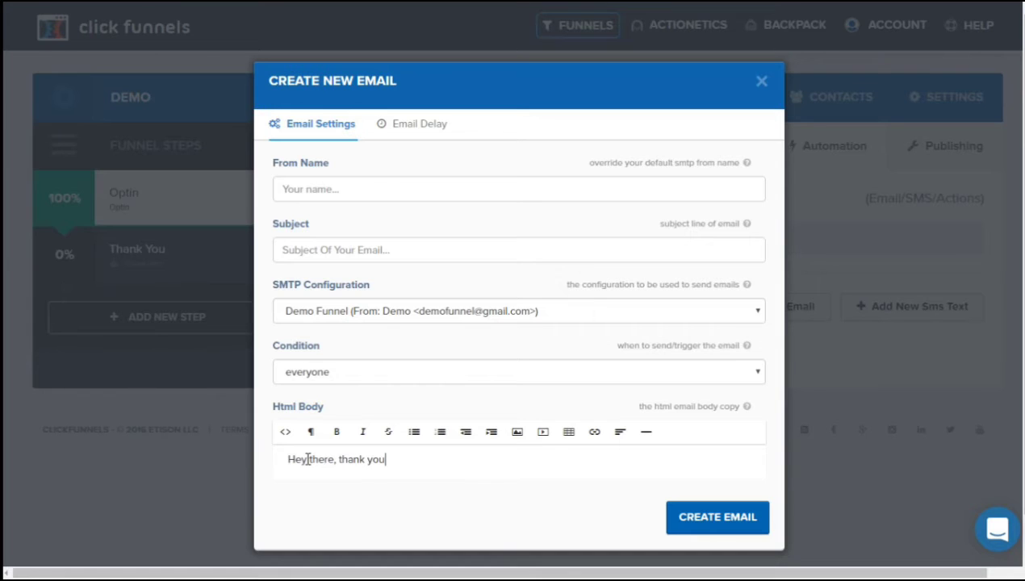
text( for signing up, here is your e)
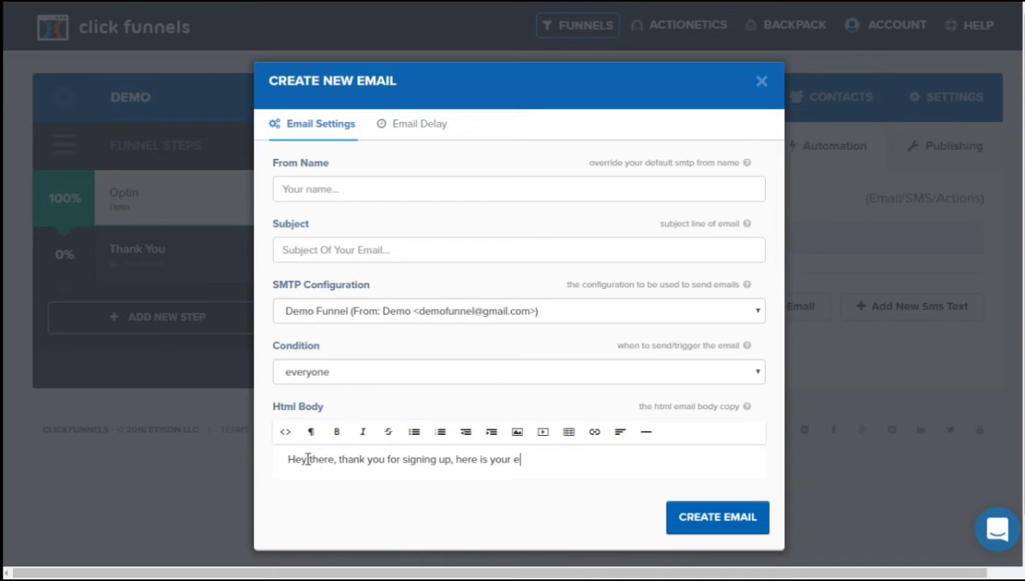
key(BackSpace)
text(ebook)
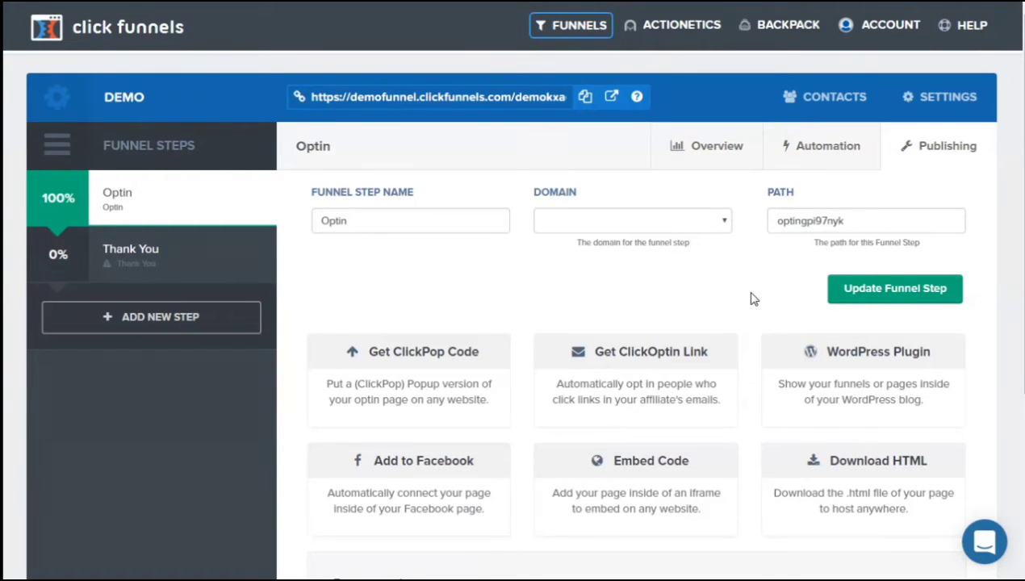
Step: Switch the Optin step to its Overview, showing 1 visitor and 0 contacts in 30 days
scroll(746, 297, down, 1)
scroll(512, 291, down, 1)
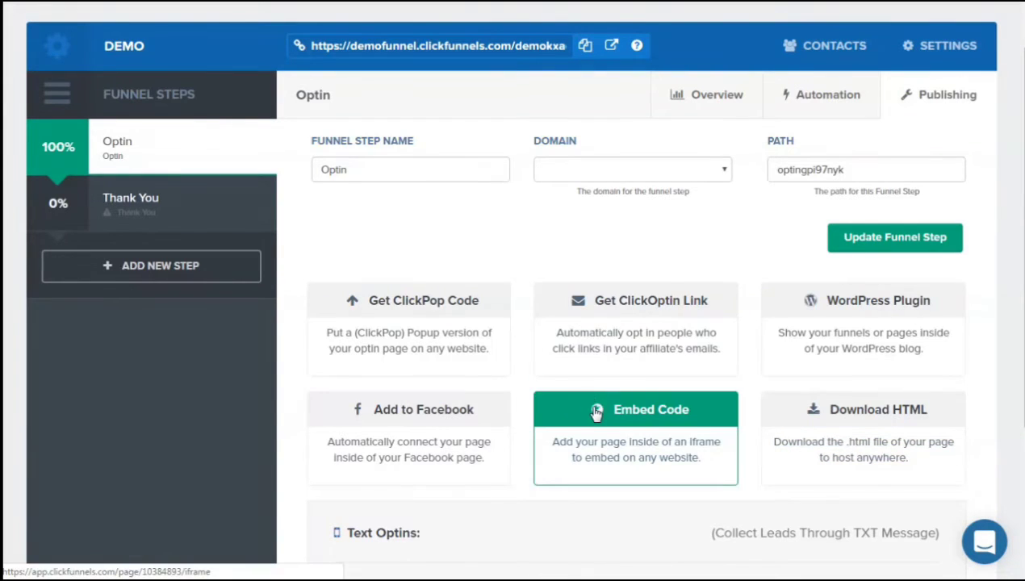
scroll(584, 348, down, 2)
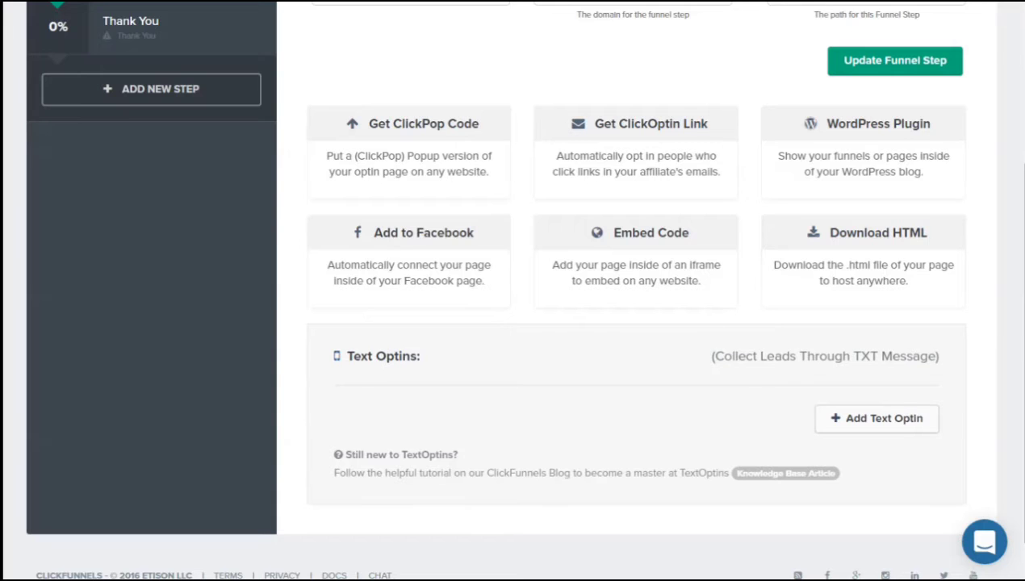
scroll(1000, 229, up, 3)
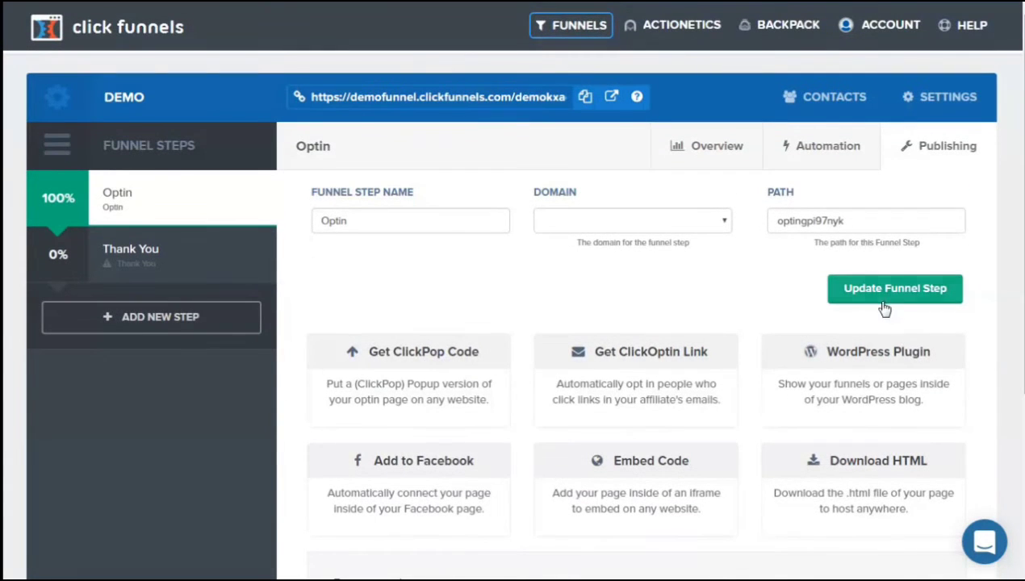
click(866, 288)
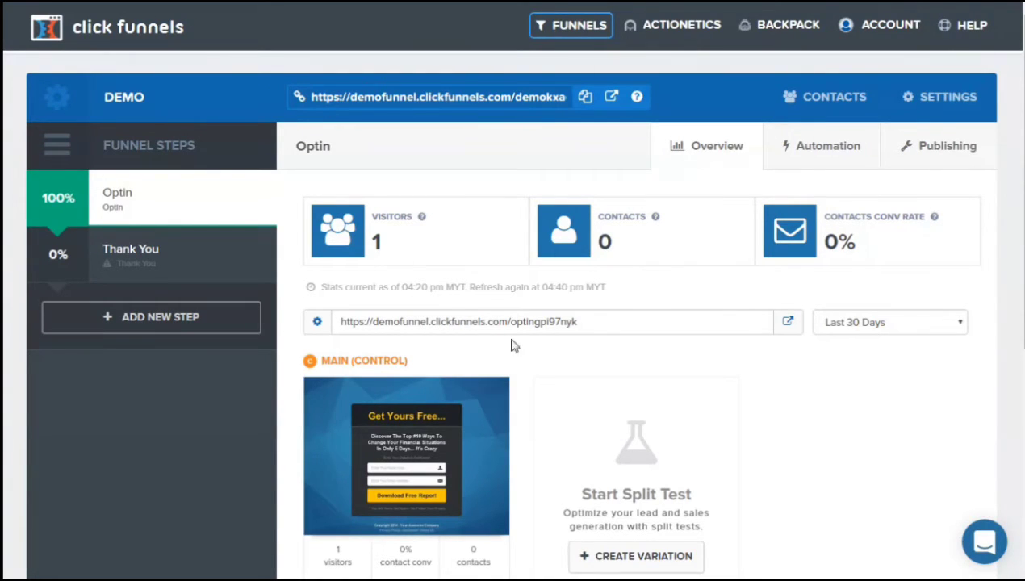
click(869, 331)
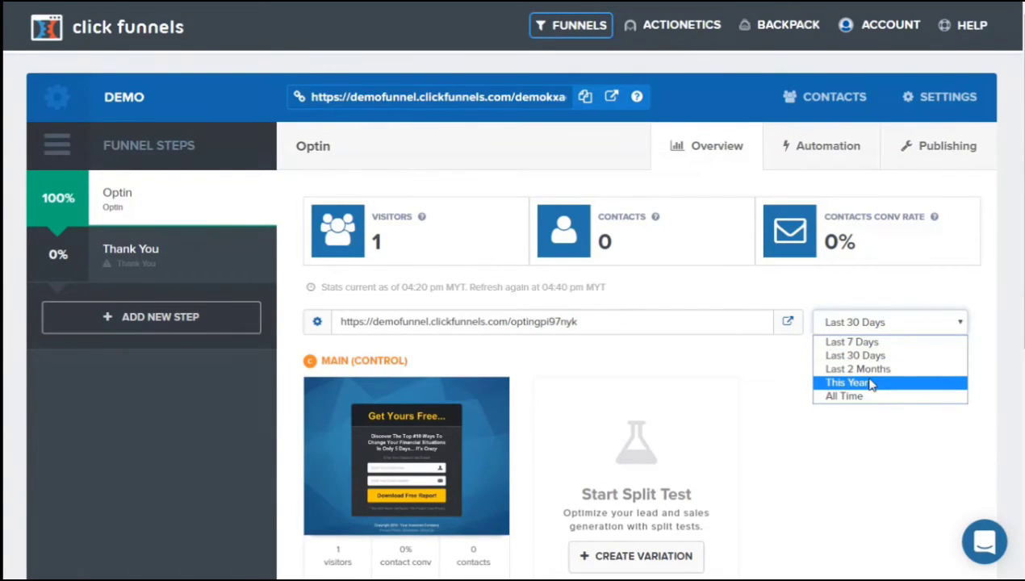
click(694, 360)
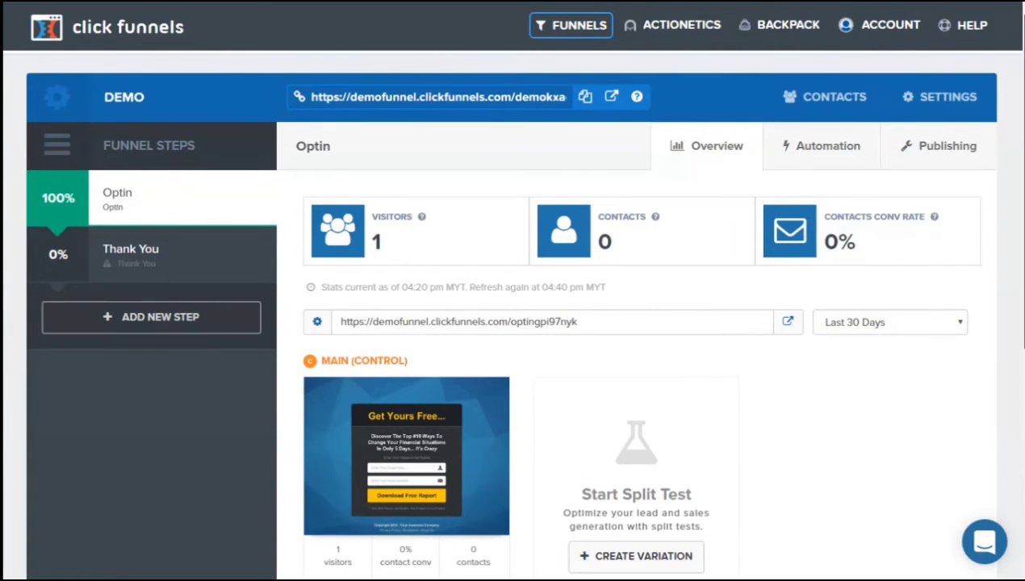
scroll(873, 370, down, 3)
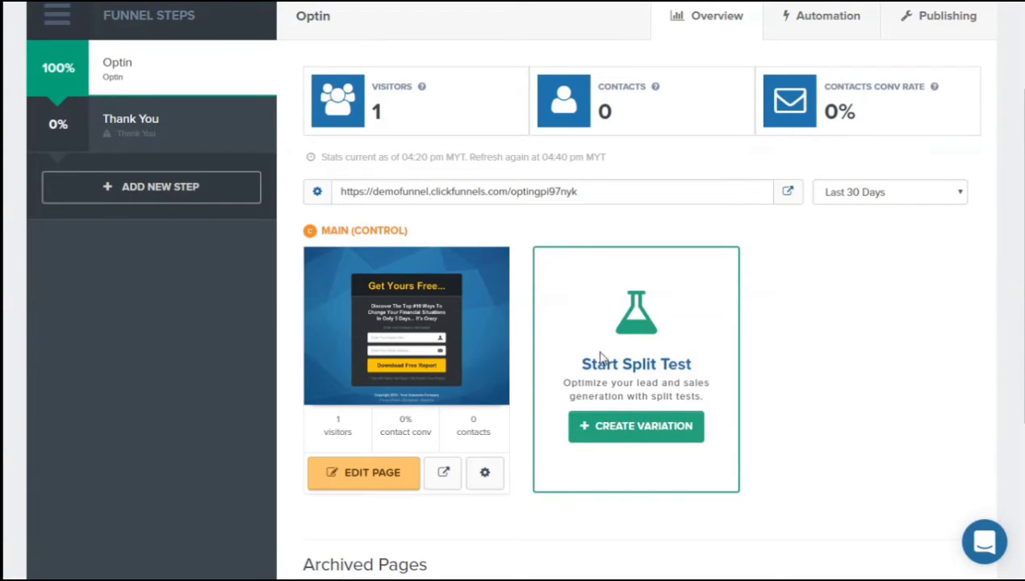
click(631, 437)
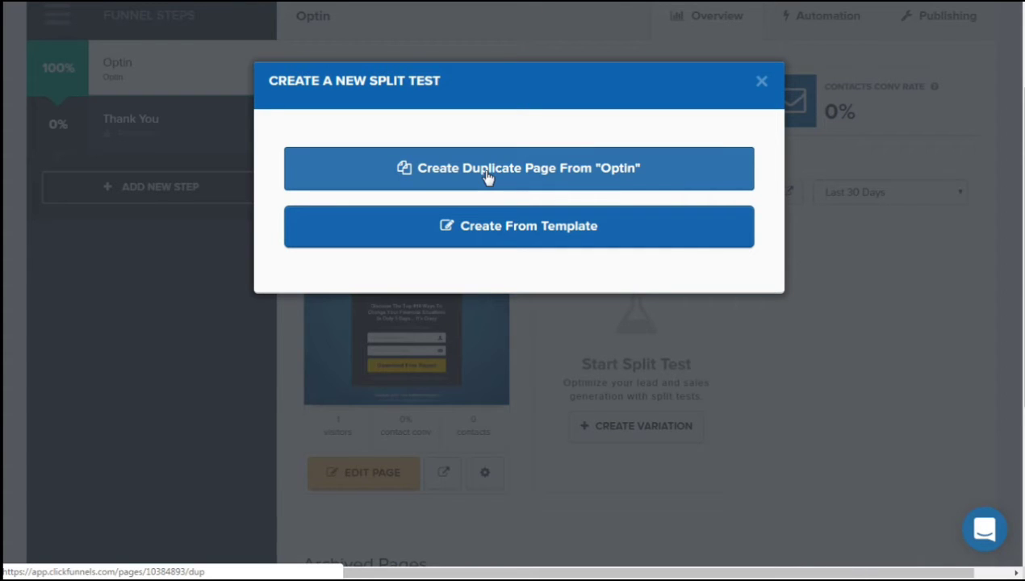
click(362, 482)
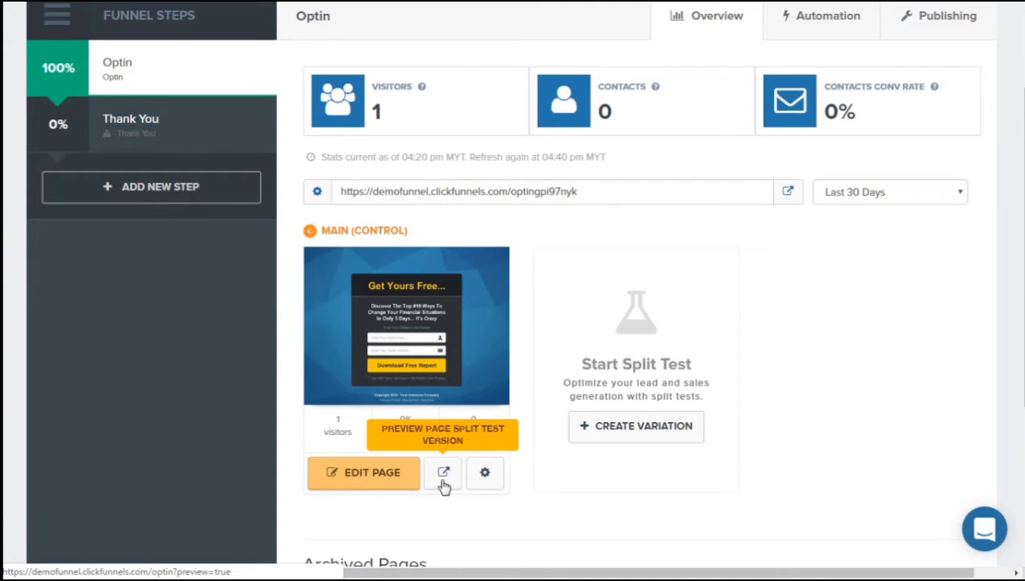
click(484, 478)
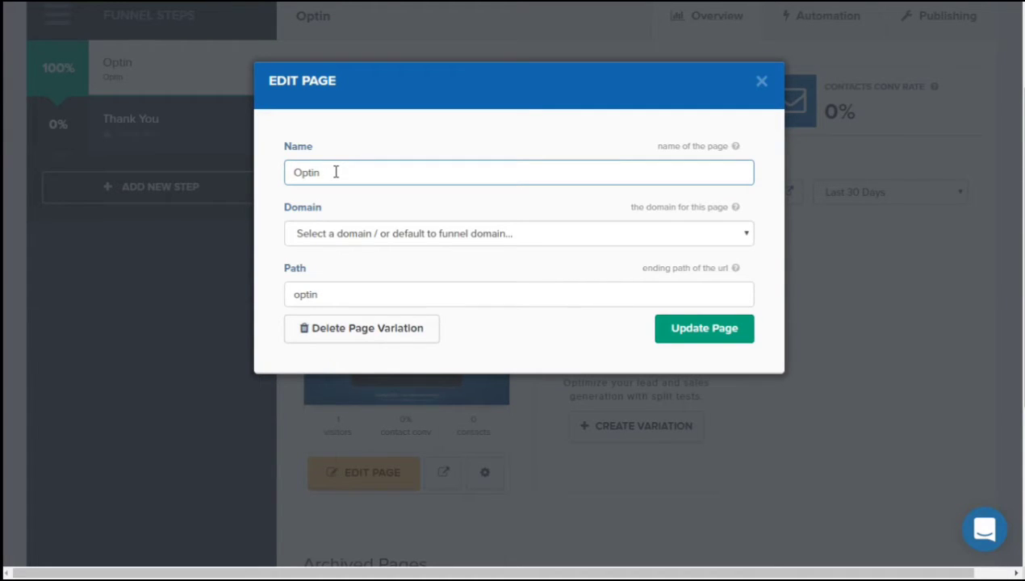
click(369, 234)
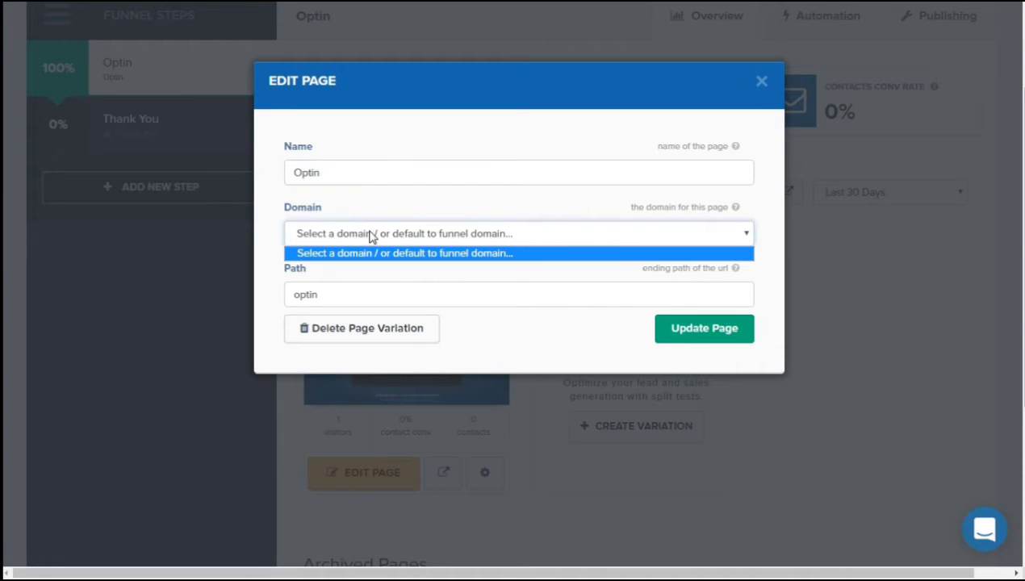
click(370, 234)
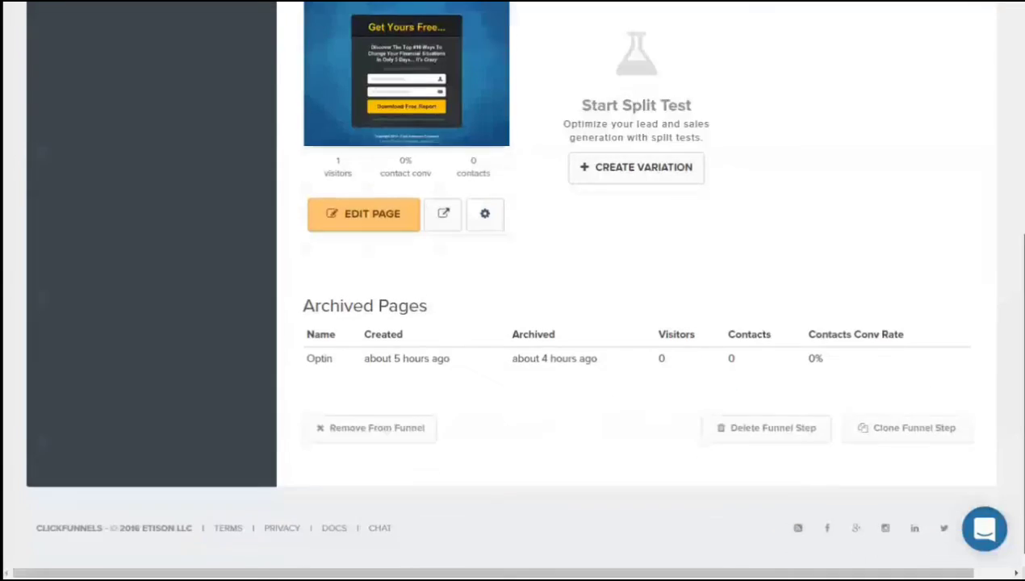
Step: Scroll back up the step page on the way to the Funnels dashboard
scroll(1018, 399, up, 1)
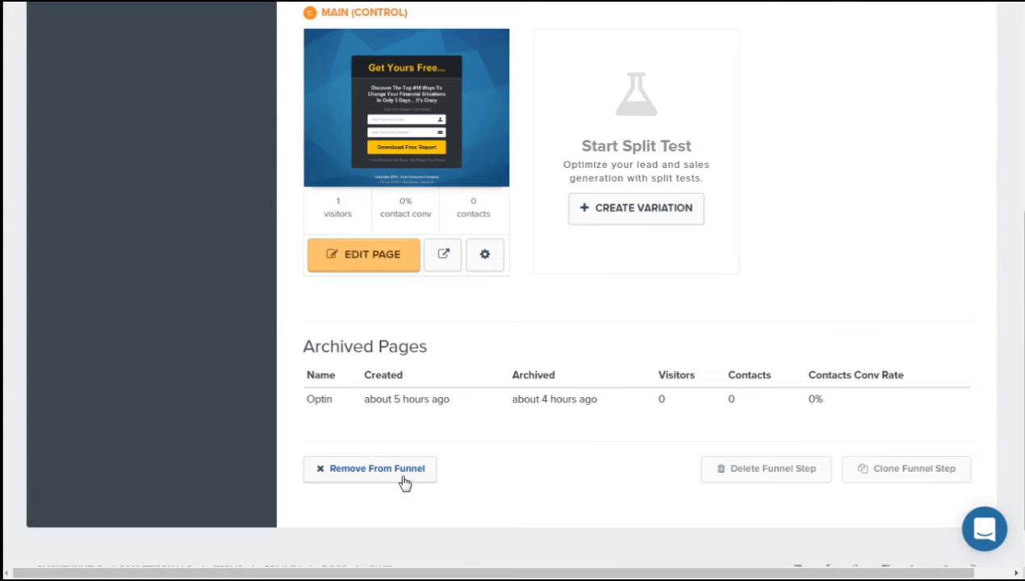
scroll(449, 146, up, 5)
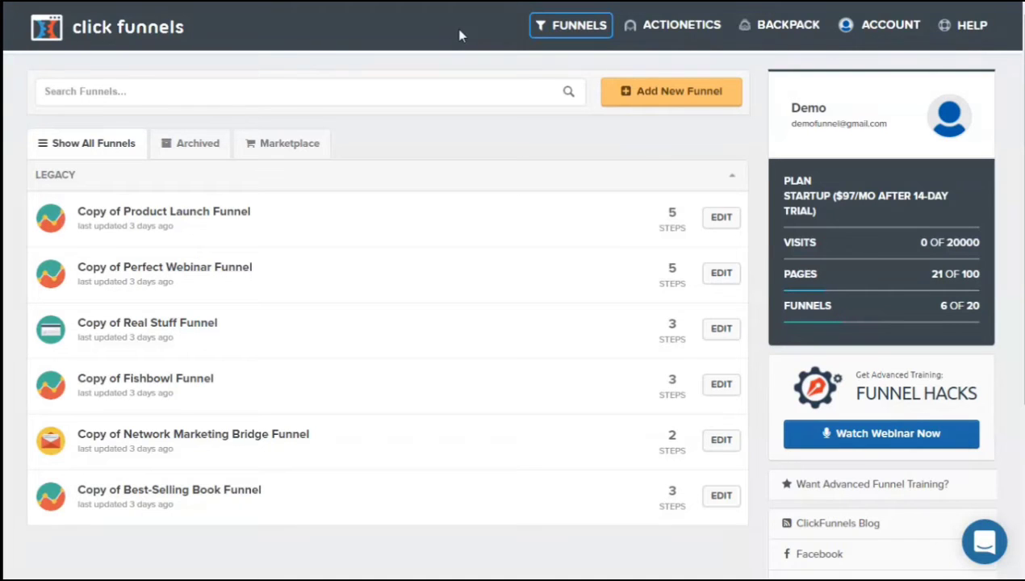
Step: Start a new funnel with Collect Emails as its goal, reaching the Build Funnel stage
mouse_move(553, 33)
click(643, 95)
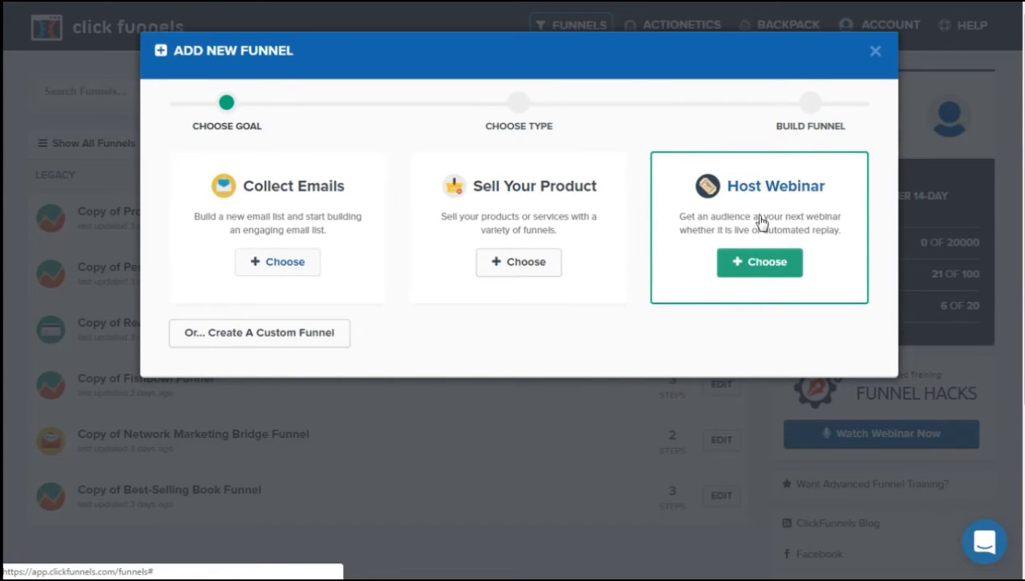
click(275, 197)
click(275, 191)
click(518, 166)
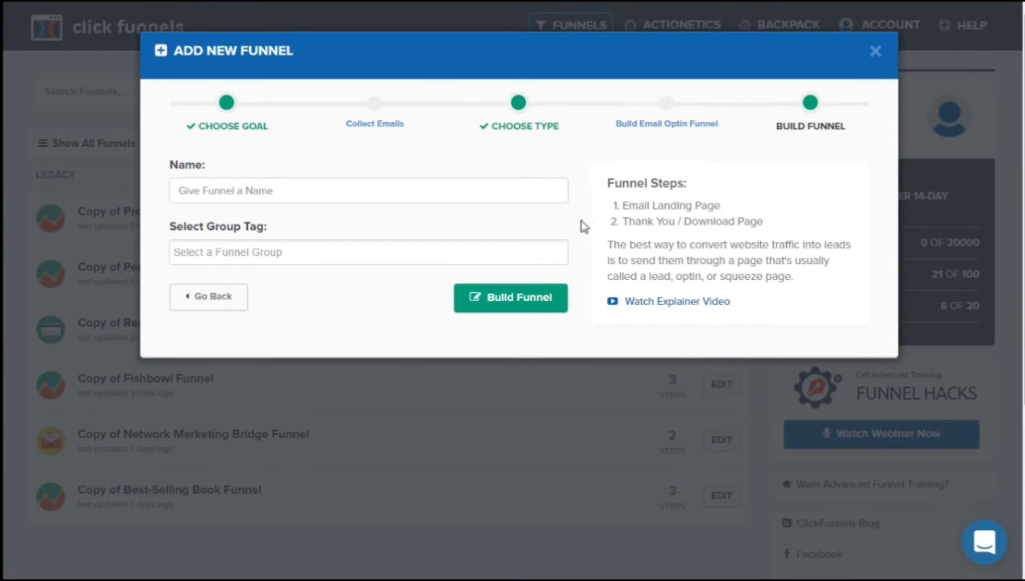
Step: Name the optin funnel 'Demo', tag it with the demo group, and build it
click(267, 195)
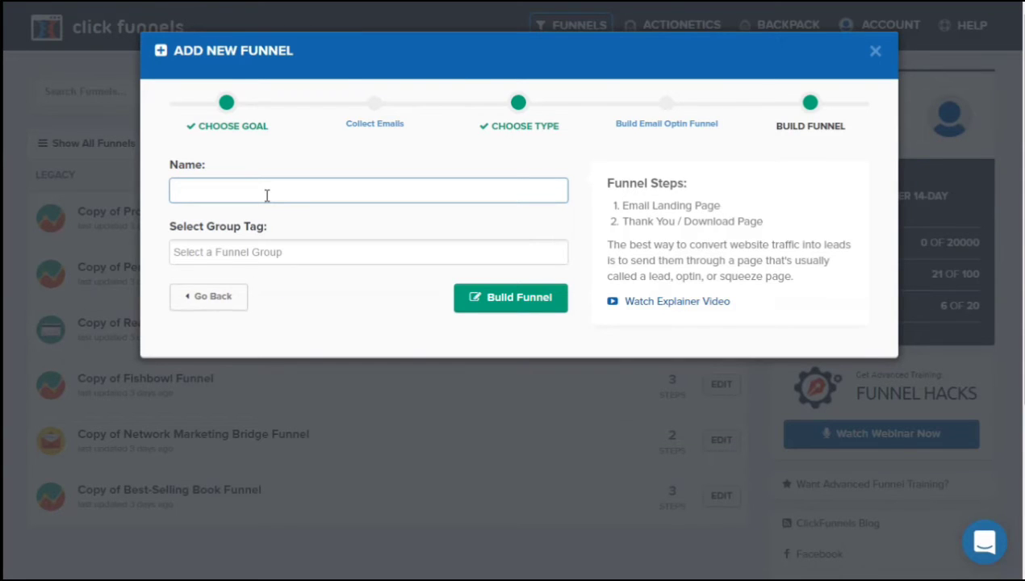
text(Demo)
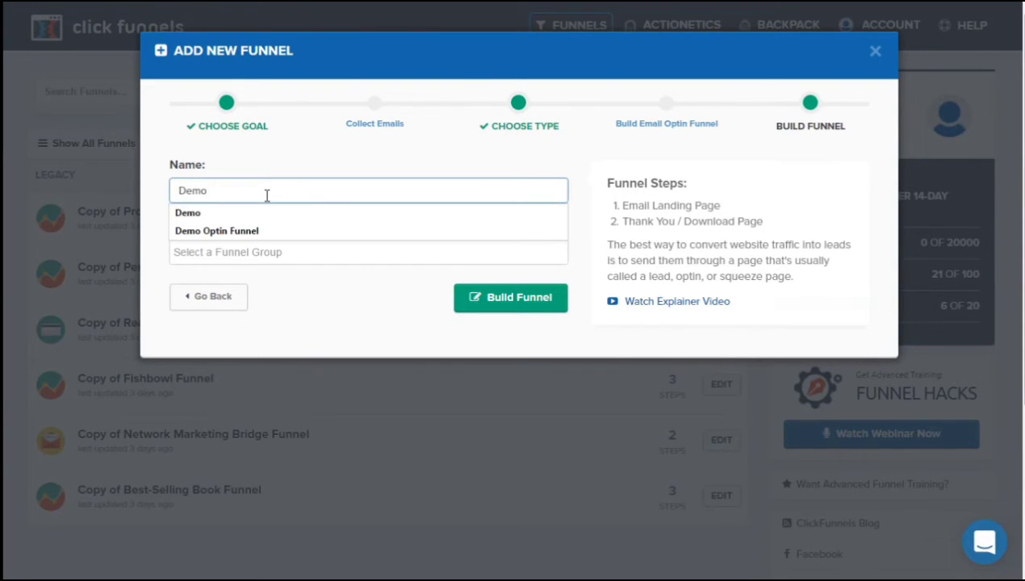
click(276, 213)
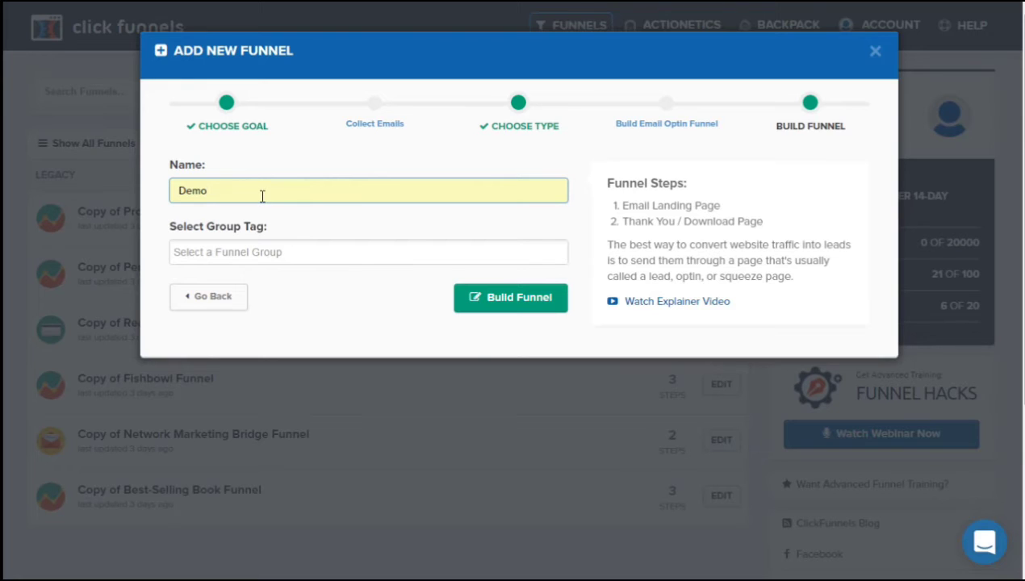
click(299, 230)
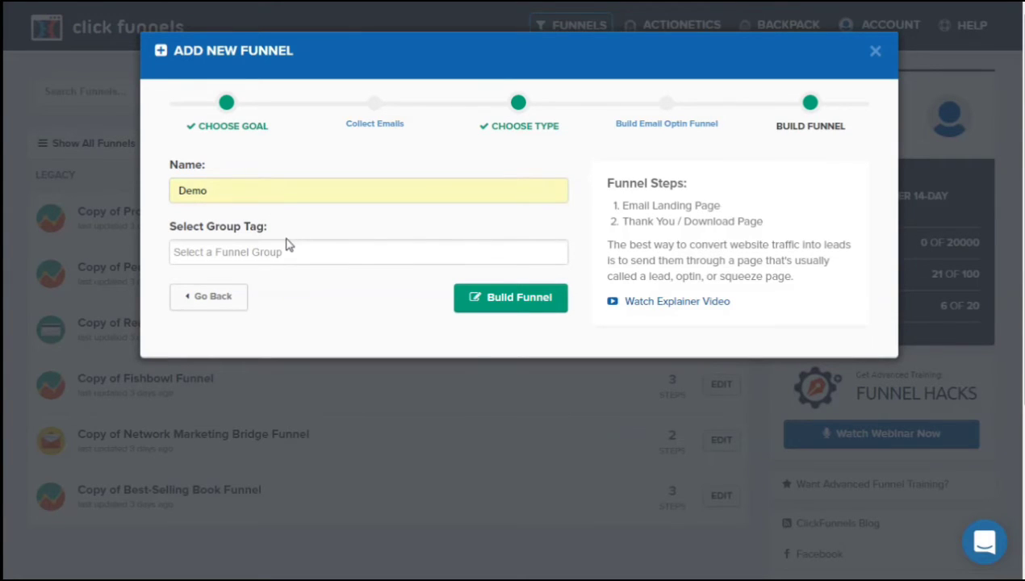
click(274, 260)
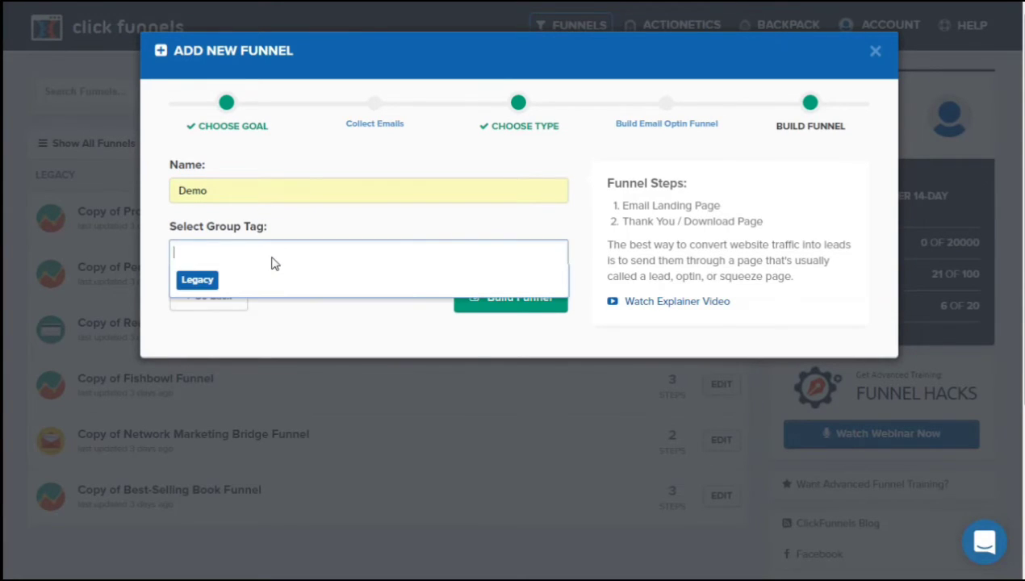
text(demo)
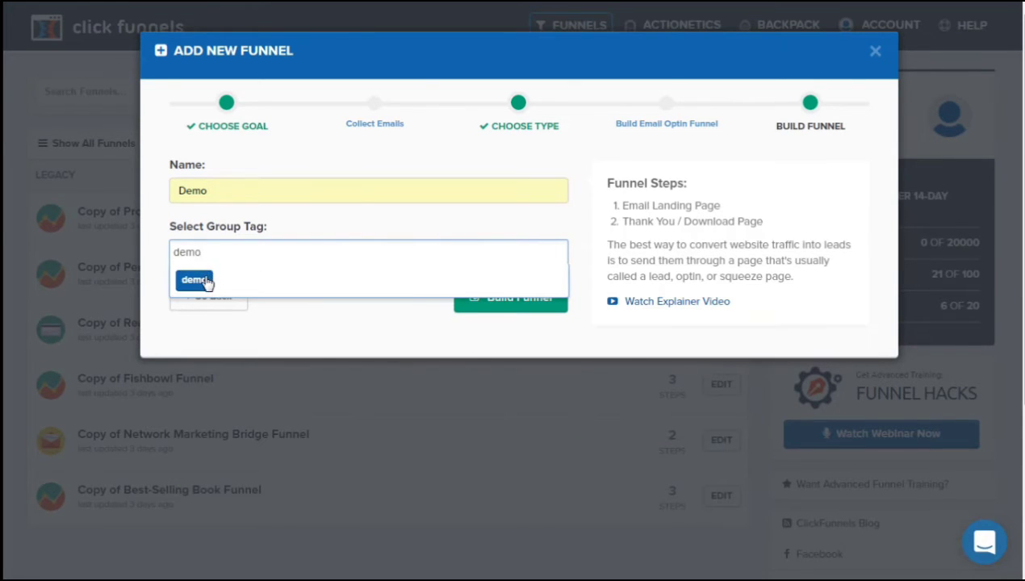
click(208, 281)
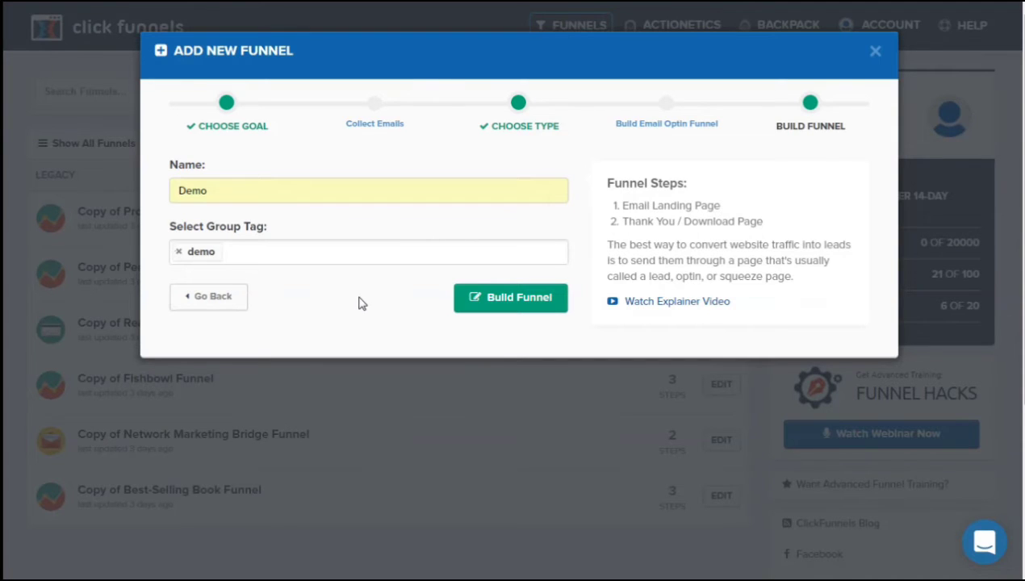
click(496, 305)
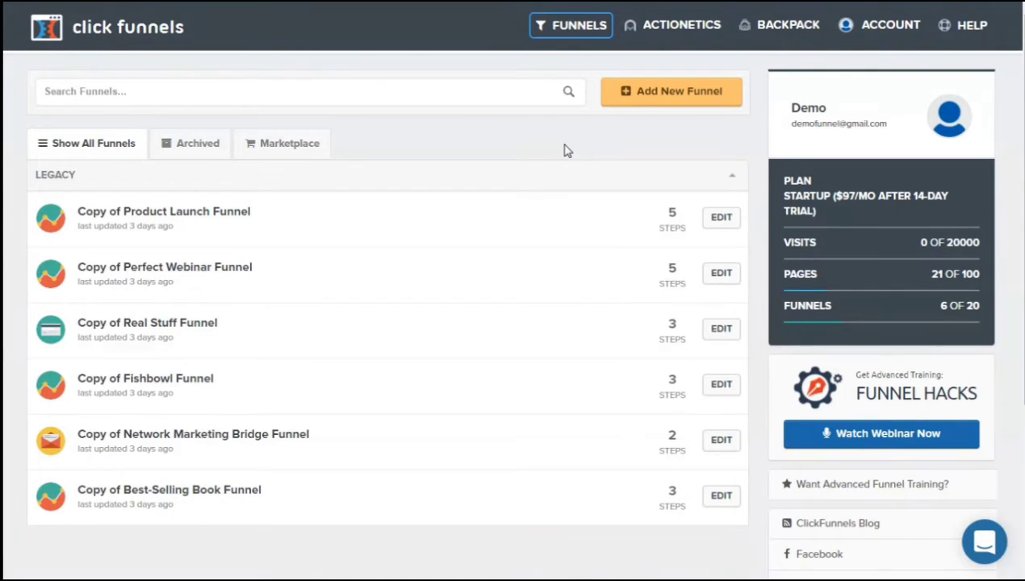
Step: Launch another Add New Funnel wizard from the FUNNELS area to show the goal choices
mouse_move(545, 30)
click(673, 94)
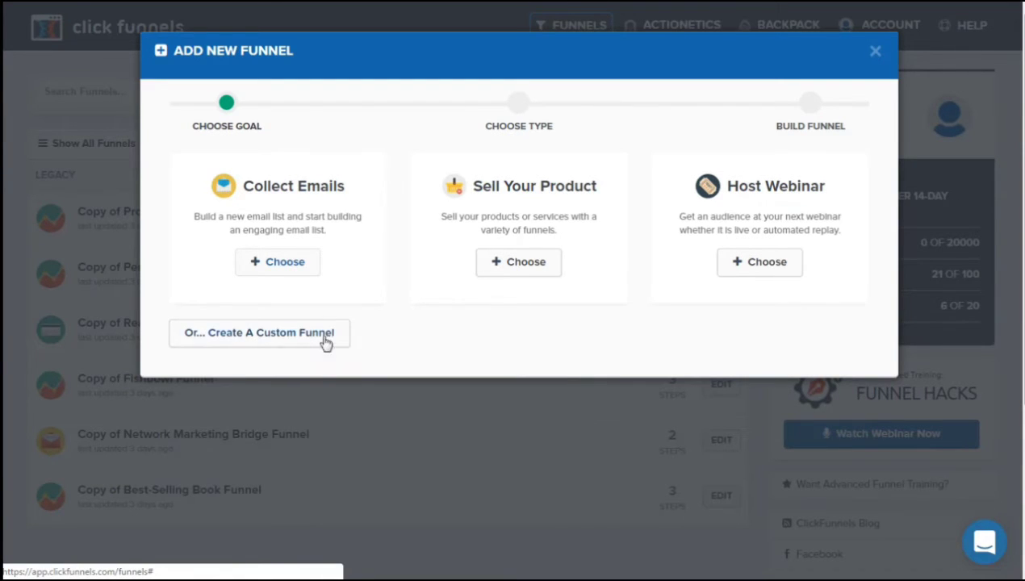
click(260, 339)
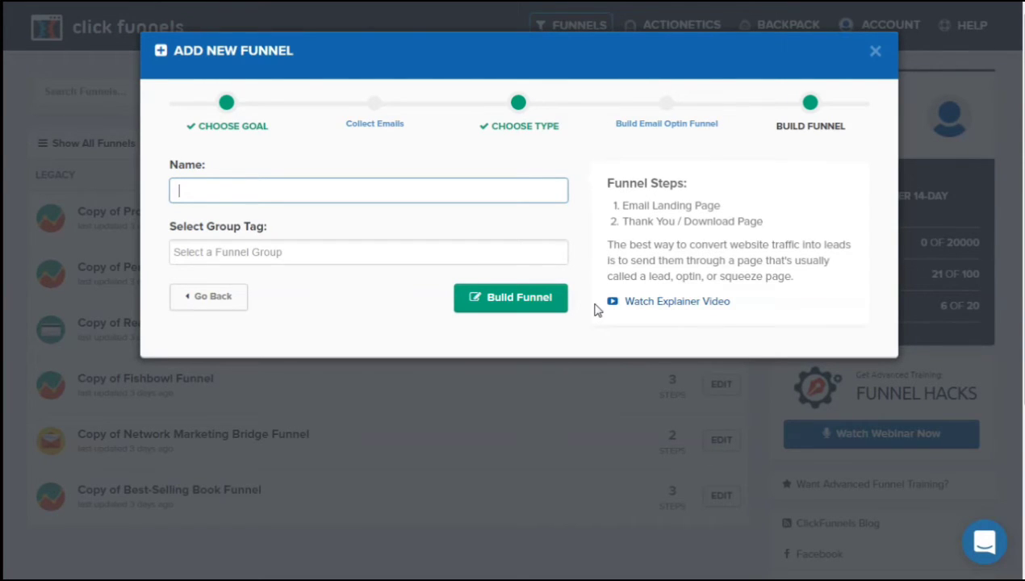
click(216, 298)
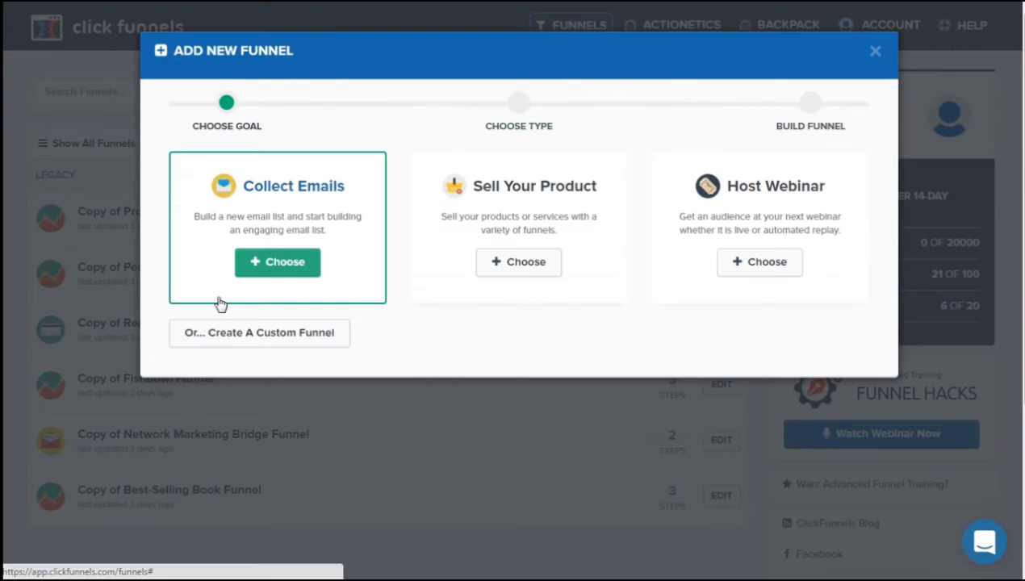
click(510, 210)
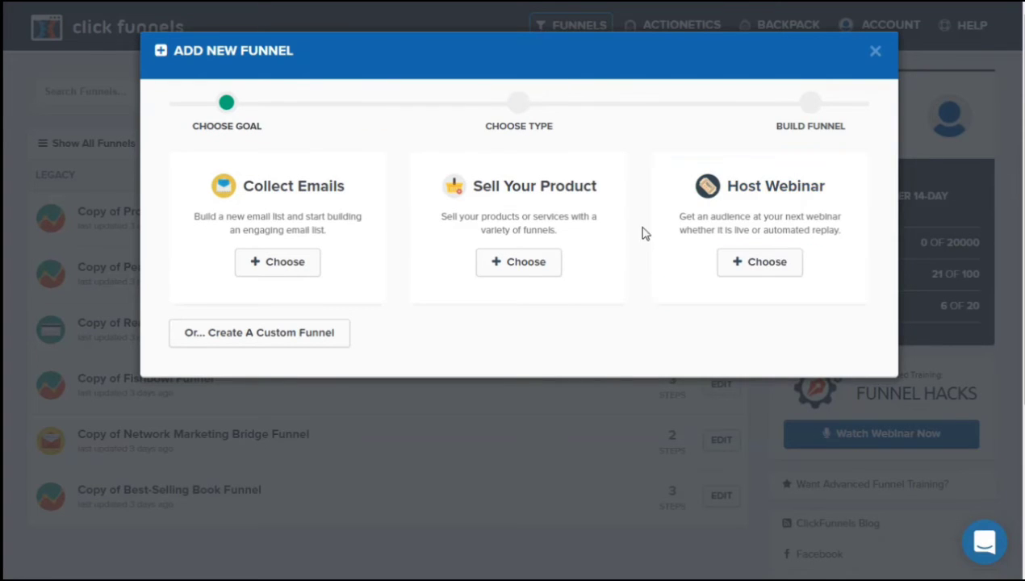
click(740, 196)
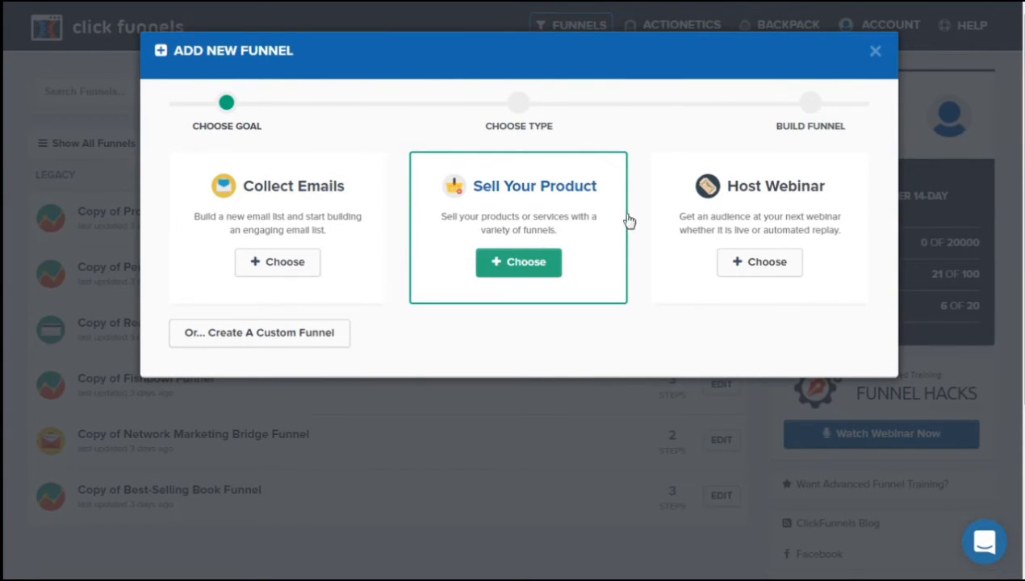
Step: Dismiss the Add New Funnel wizard with Esc to return to the funnels dashboard
key(Escape)
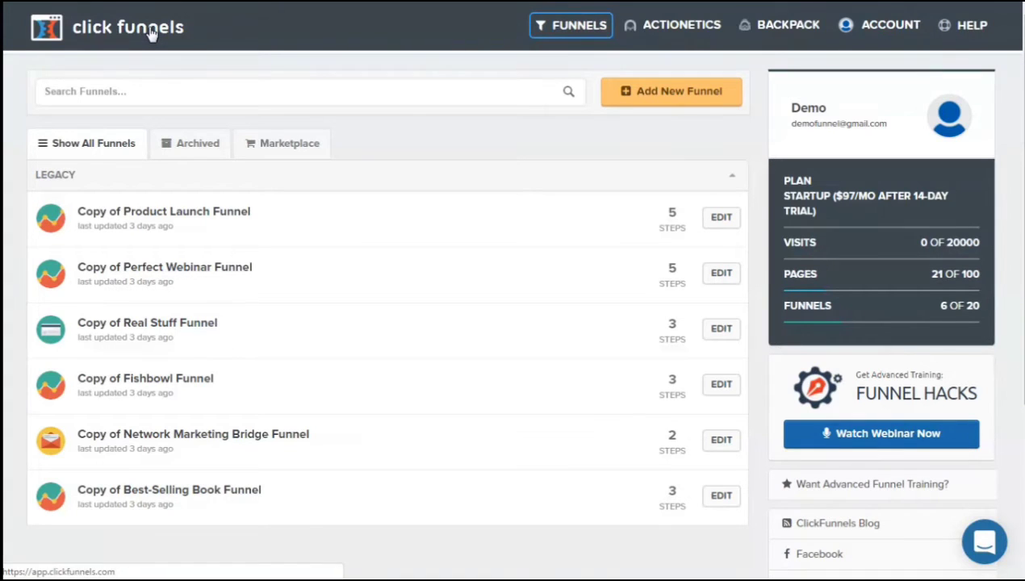
mouse_move(579, 26)
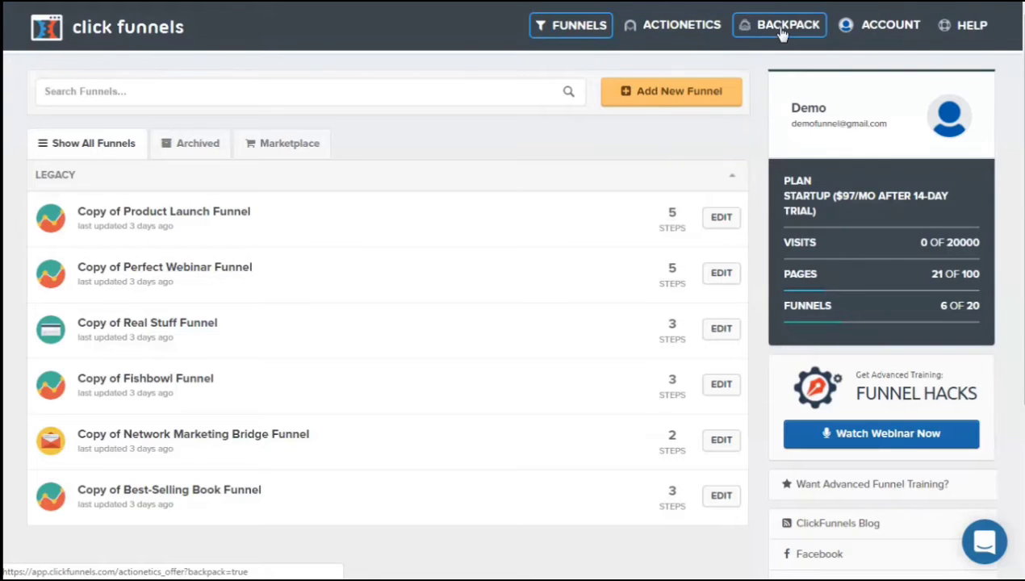
mouse_move(858, 32)
mouse_move(958, 28)
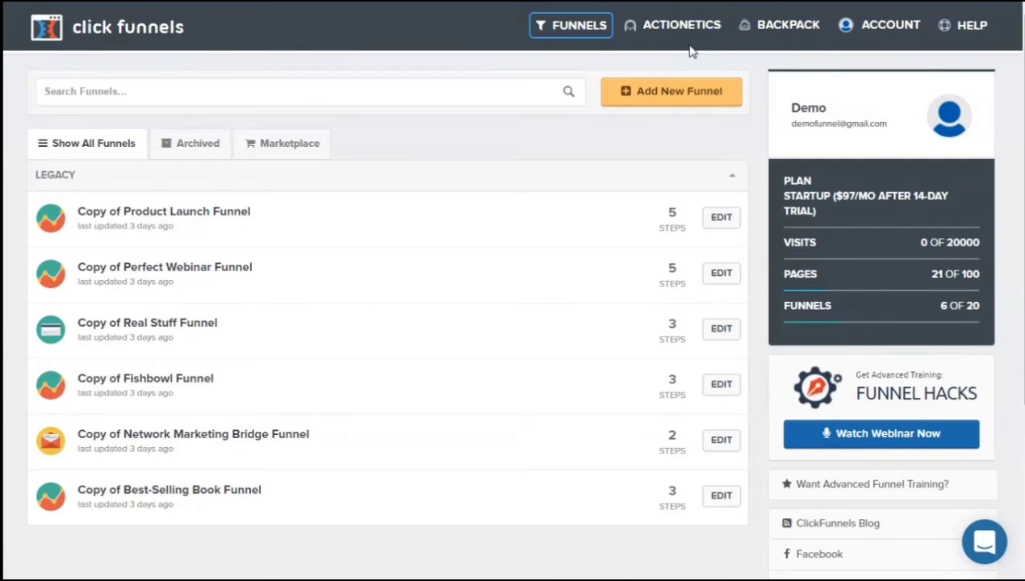
click(91, 97)
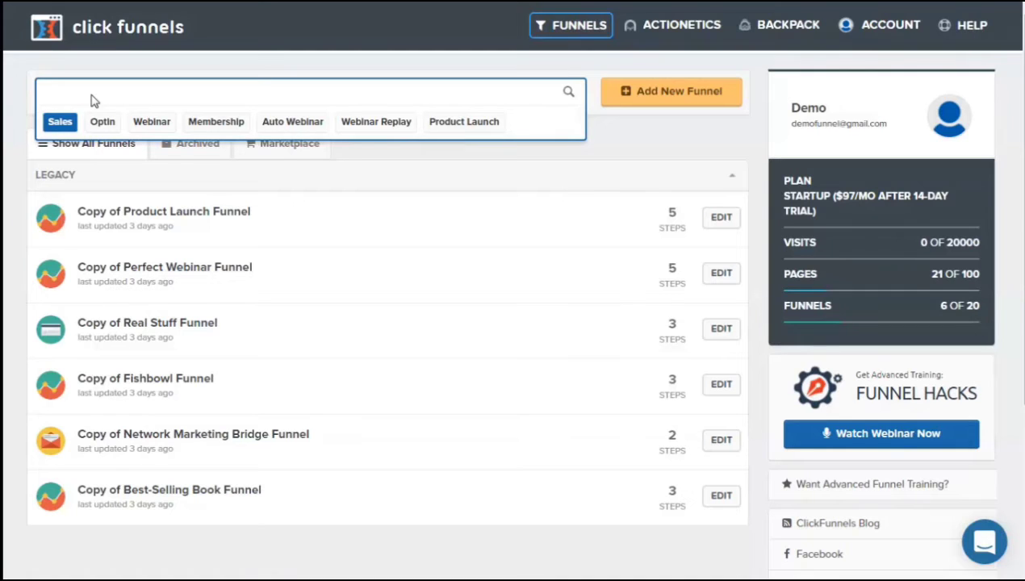
click(101, 125)
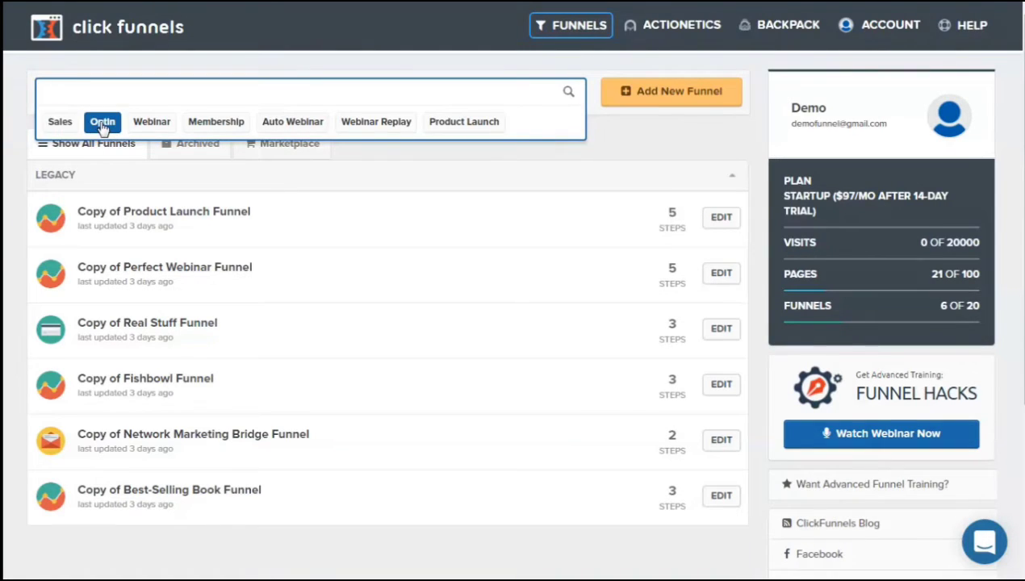
click(152, 123)
click(228, 126)
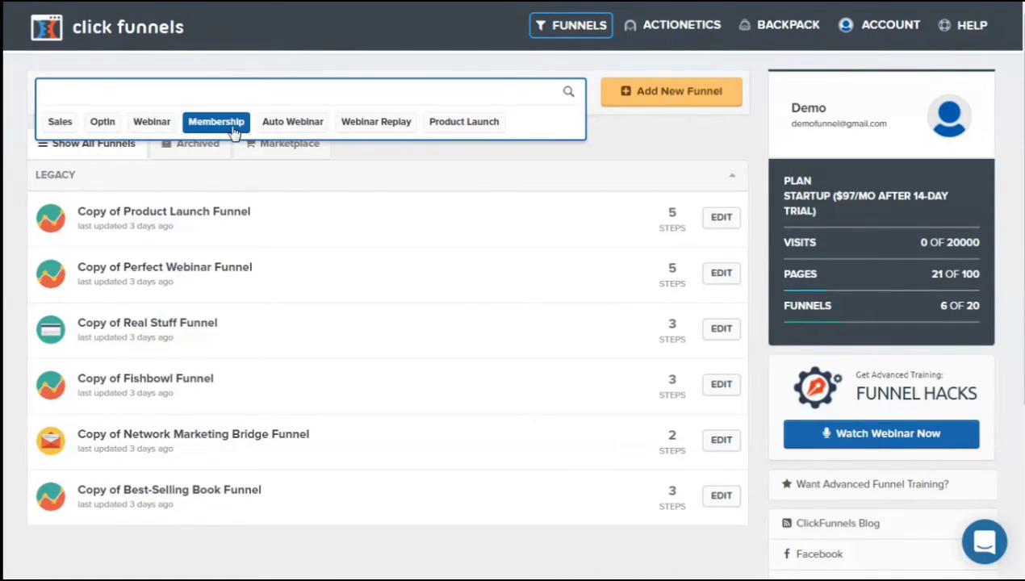
click(311, 134)
click(378, 134)
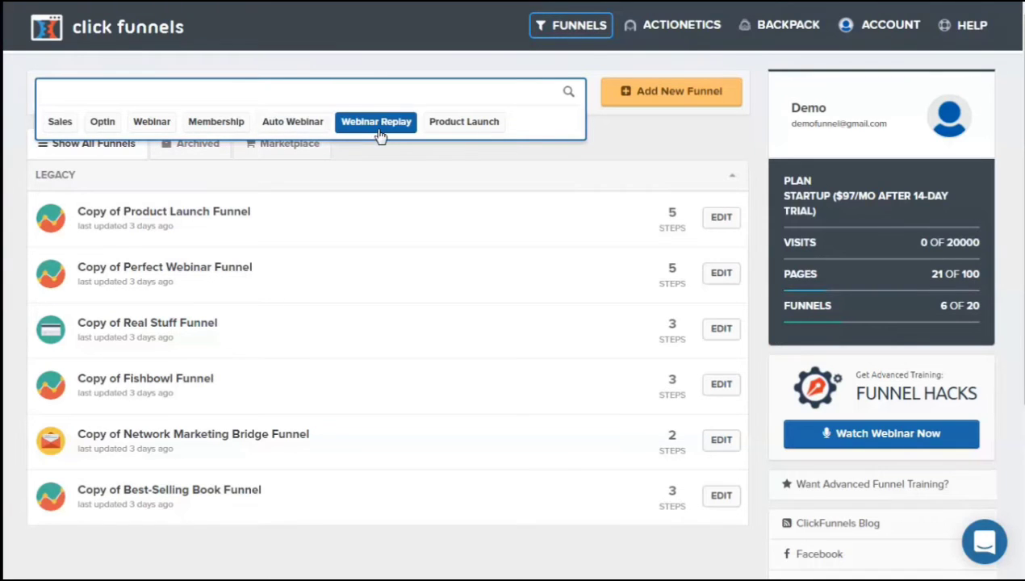
click(464, 131)
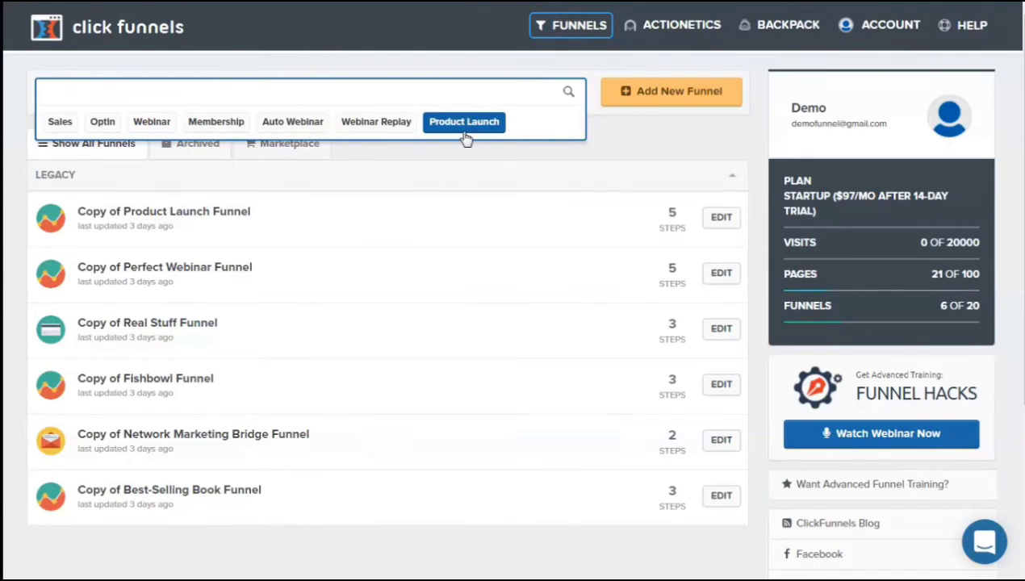
click(464, 122)
text(ad)
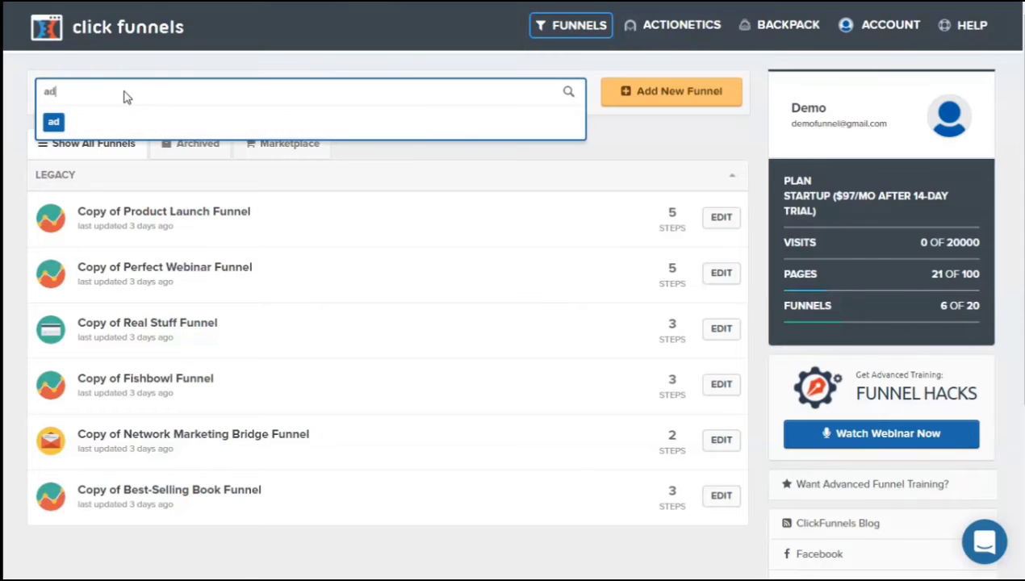
text(sadsadadd)
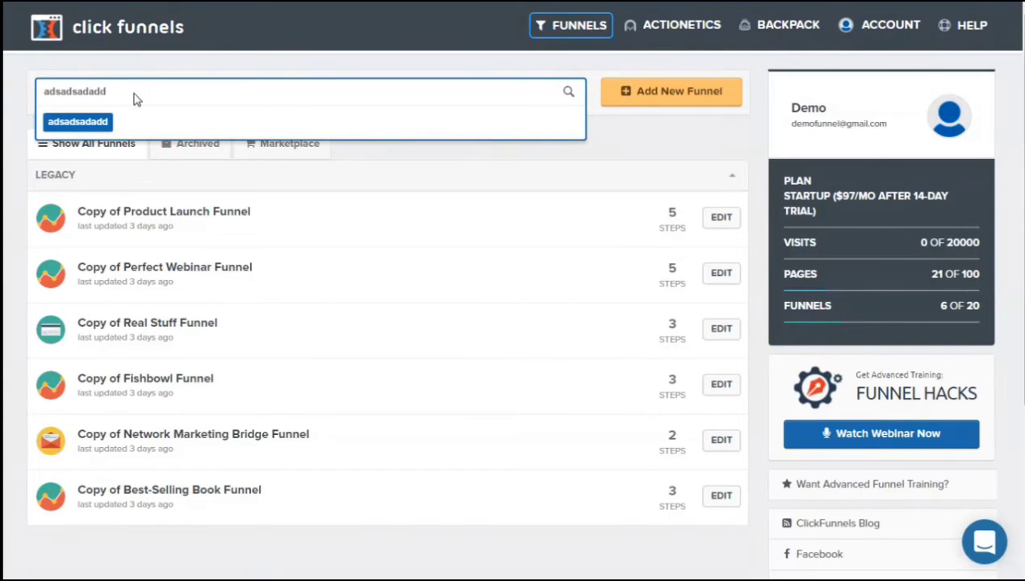
key(ctrl+a)
text(demo)
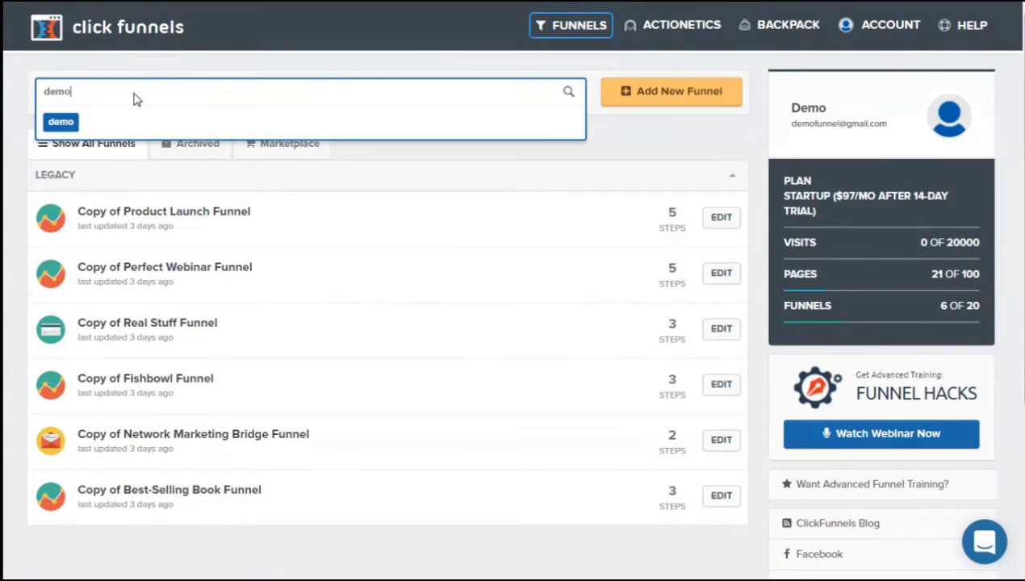
key(ctrl+a)
key(BackSpace)
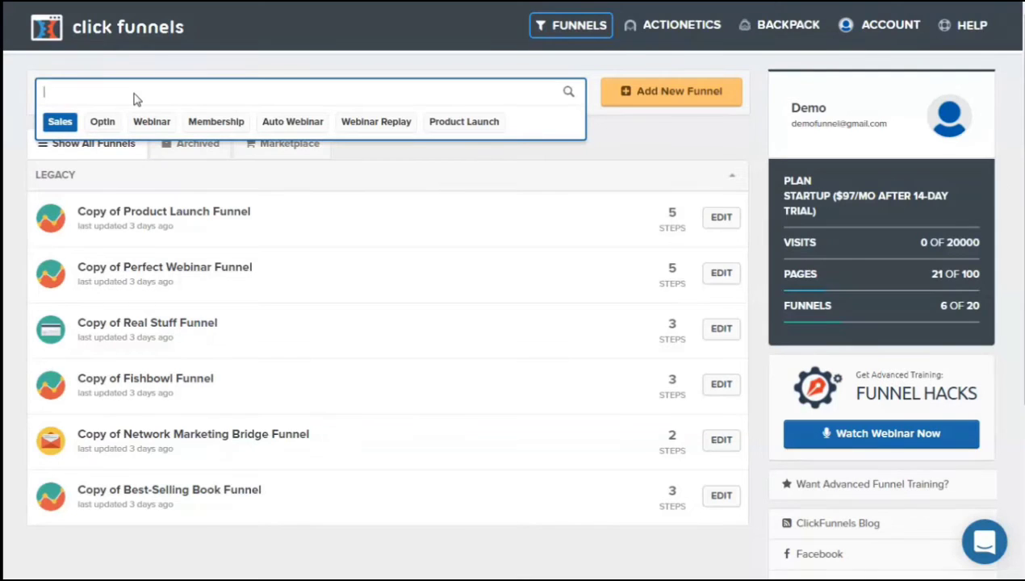
click(565, 87)
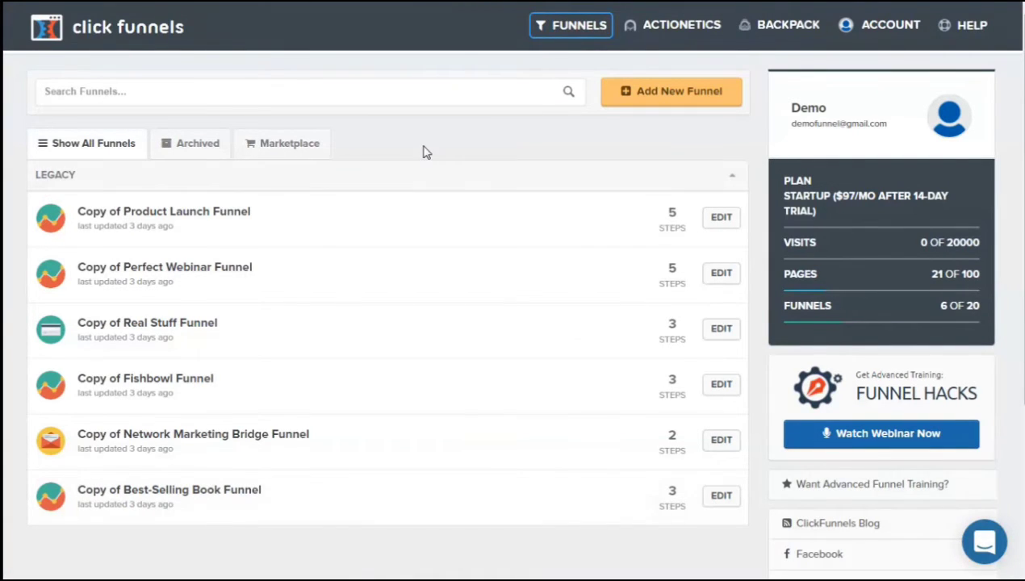
Step: View the Archived funnels tab, then the empty Marketplace purchases tab
click(191, 142)
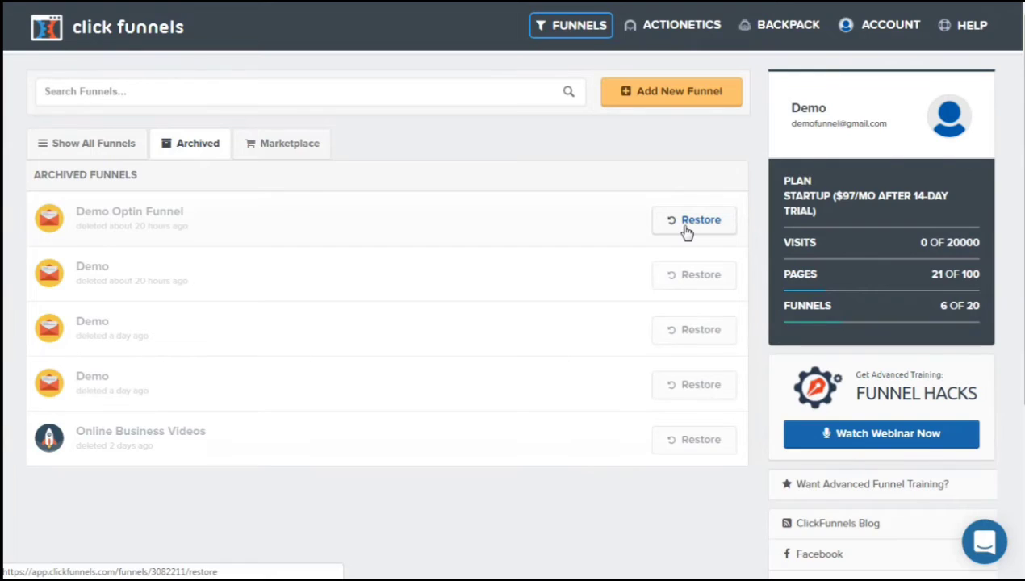
click(290, 150)
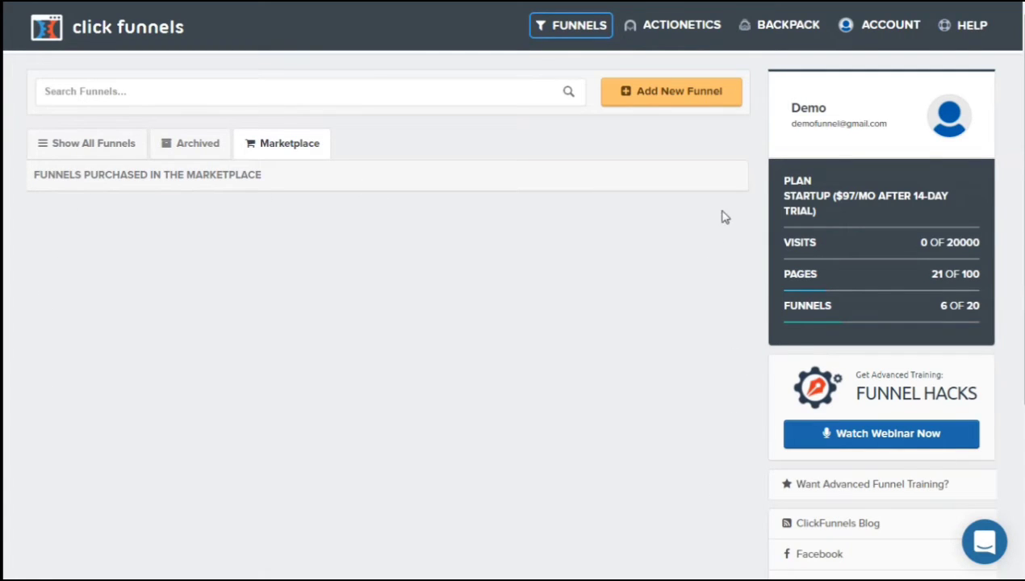
Step: Scroll to the dashboard bottom showing social links, footer and 0/20000 visits, 21/100 pages, 6/20 funnels usage
scroll(74, 206, down, 3)
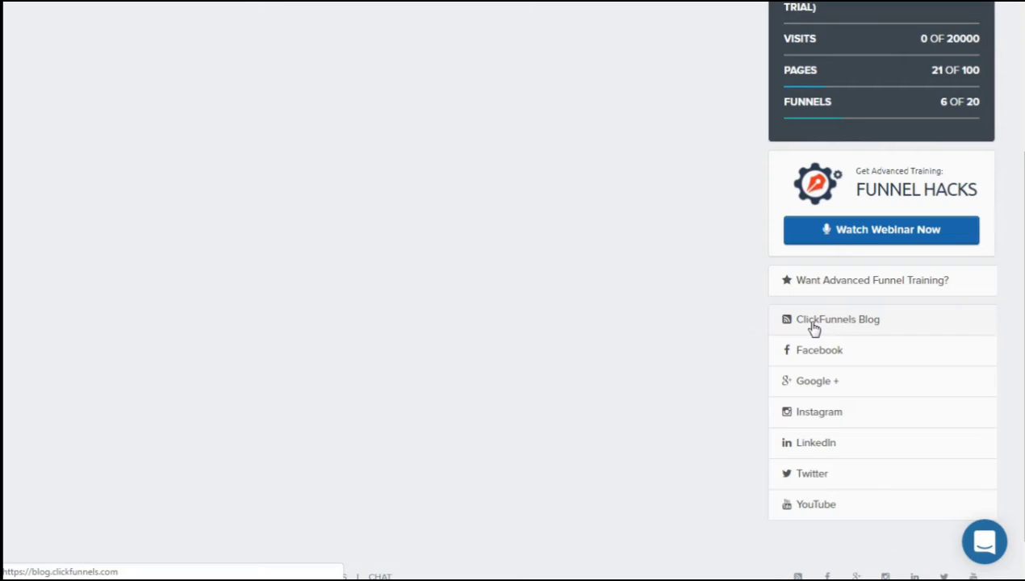
Step: Open the Conversations support chat panel from the bottom-right chat bubble
scroll(813, 327, down, 2)
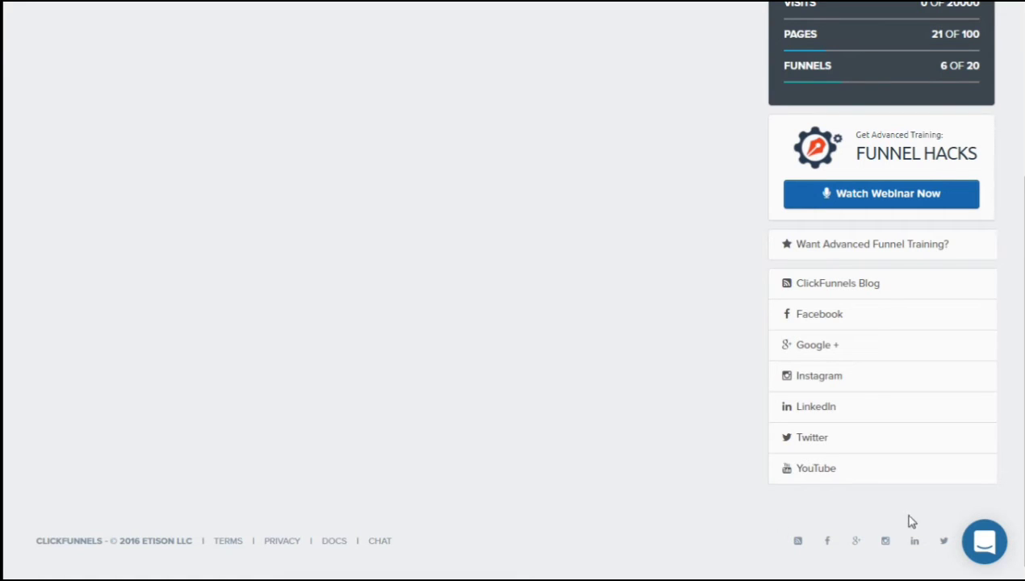
click(986, 544)
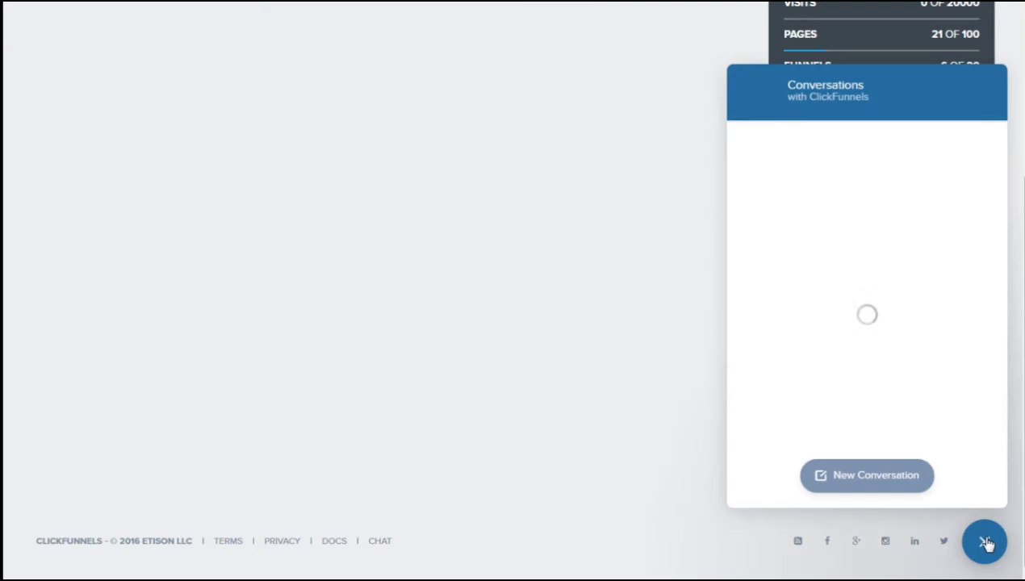
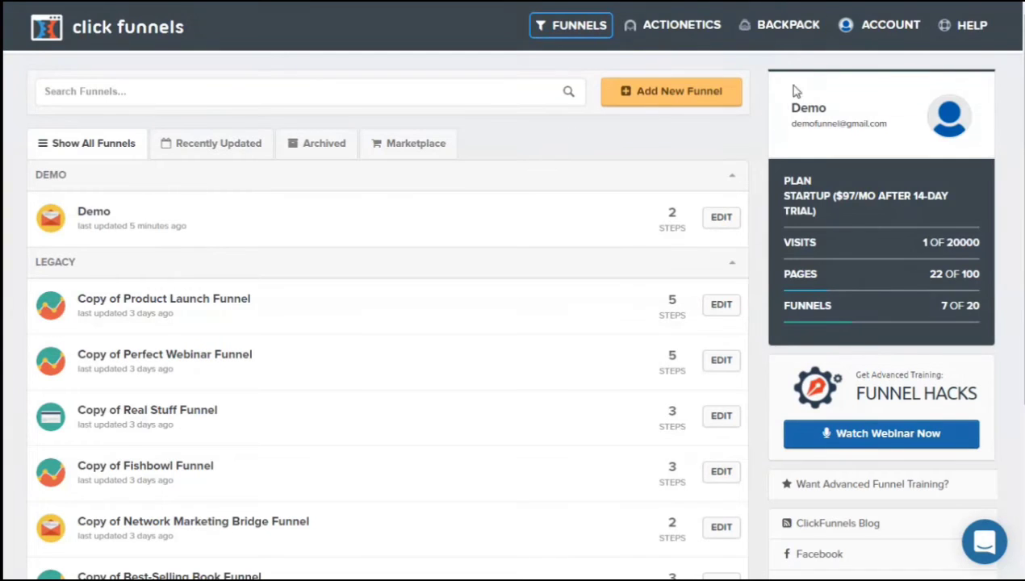
Step: Go to Account Details from the ClickFunnels ACCOUNT menu
click(888, 25)
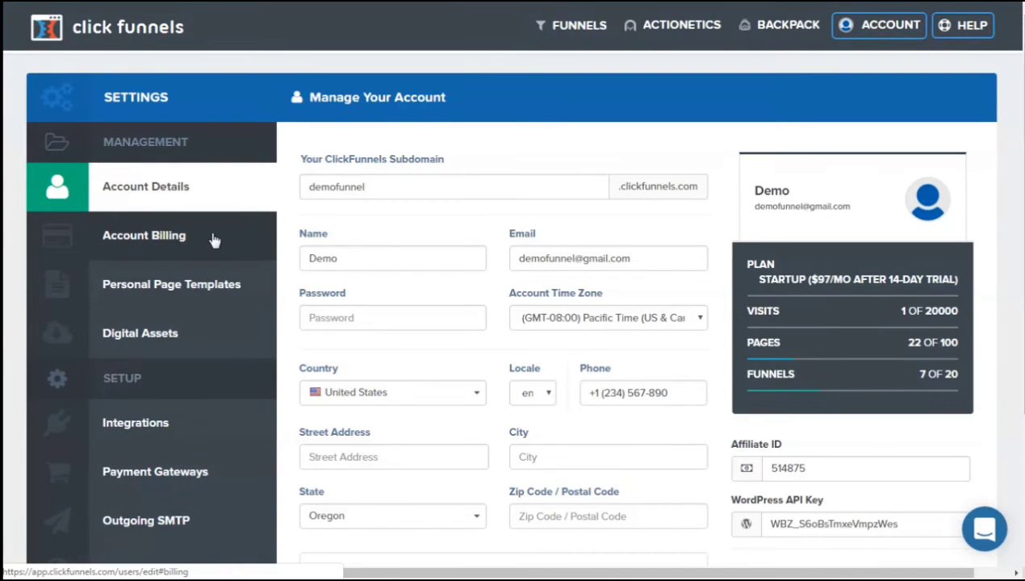
Step: Browse Personal Page Templates, Email Templates and Digital Assets, ending on the Integrations list
click(224, 297)
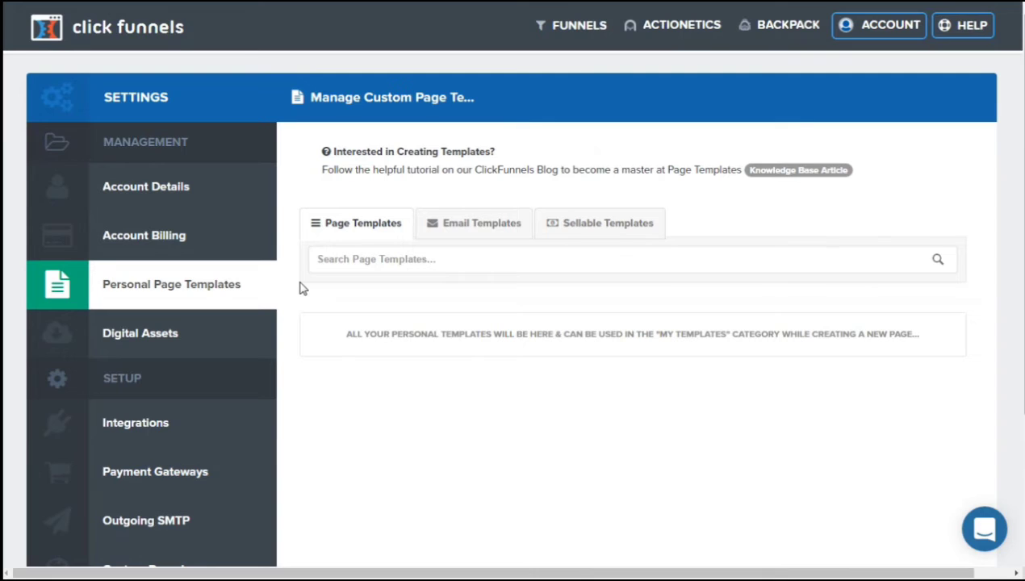
click(460, 236)
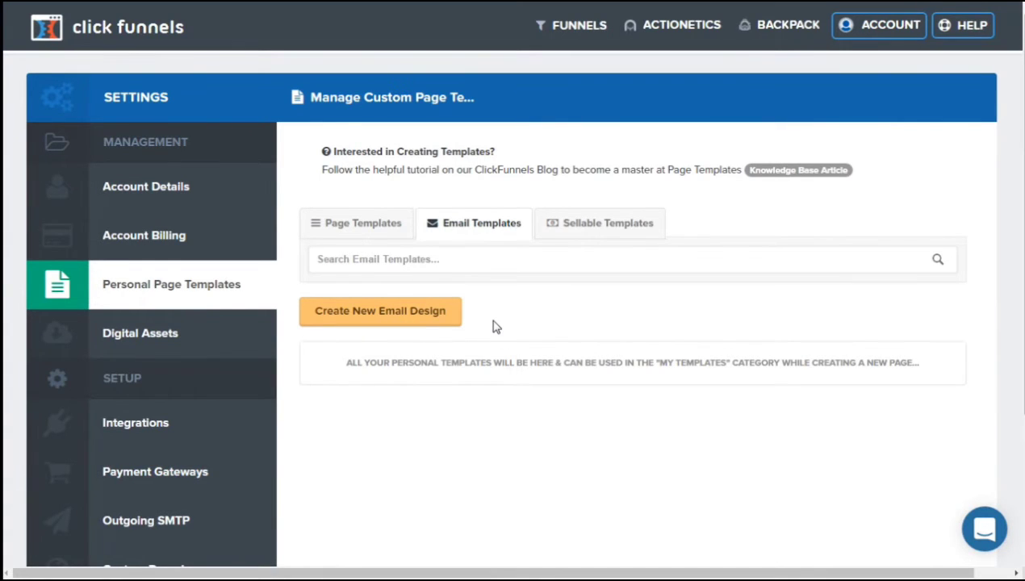
click(270, 331)
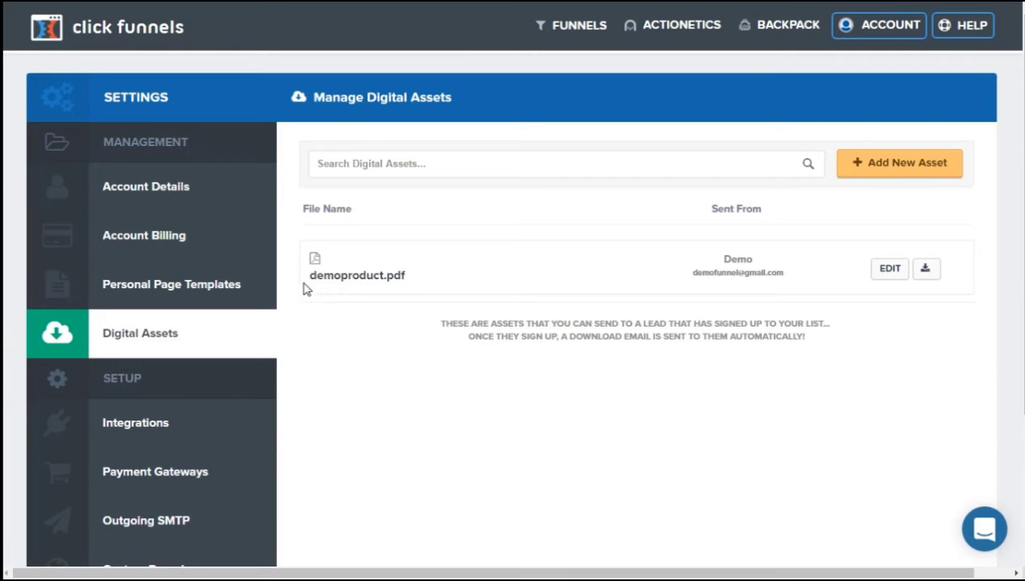
click(270, 418)
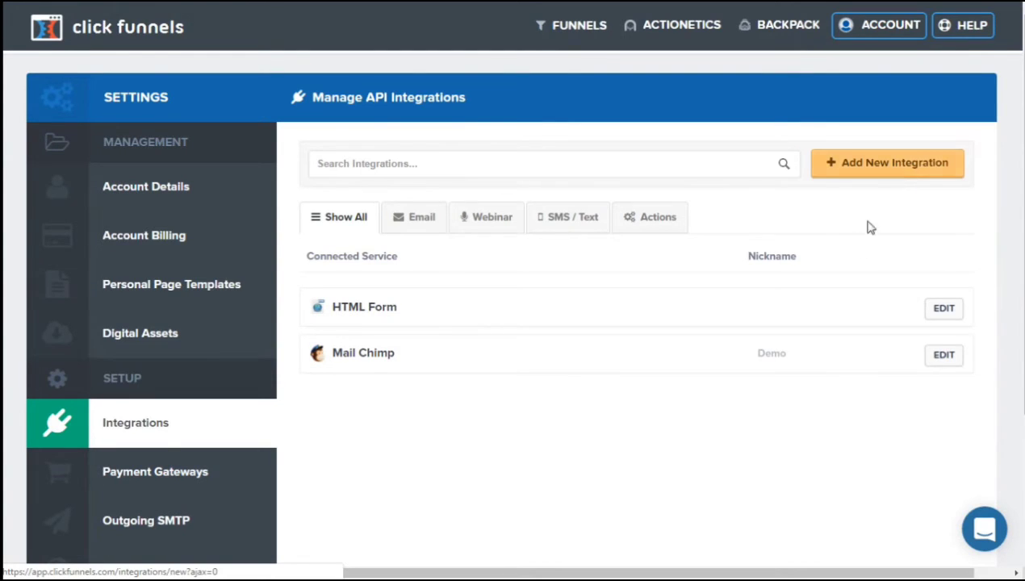
Step: Start a new integration and scroll through the Choose Services list of available services
click(871, 169)
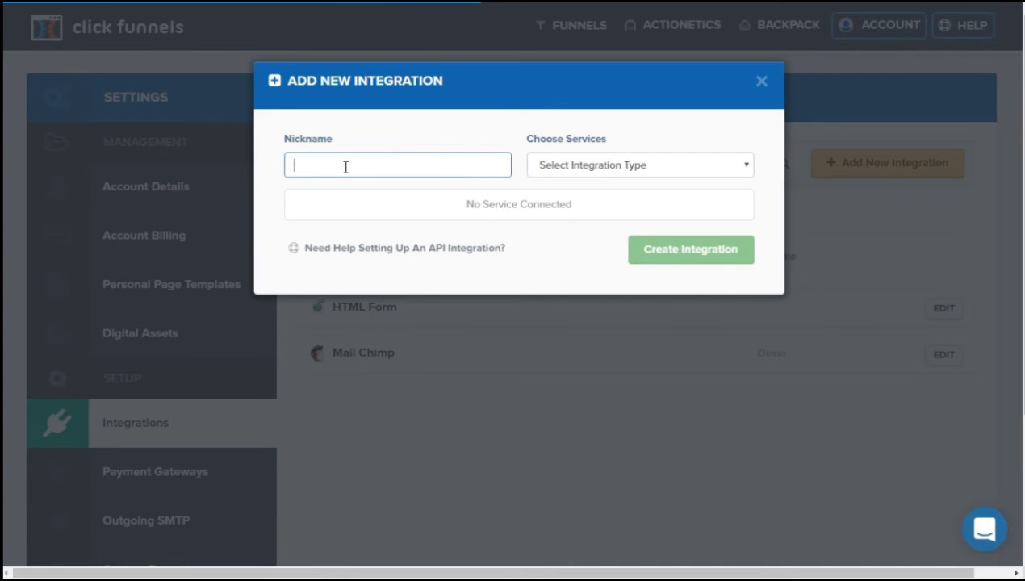
click(747, 167)
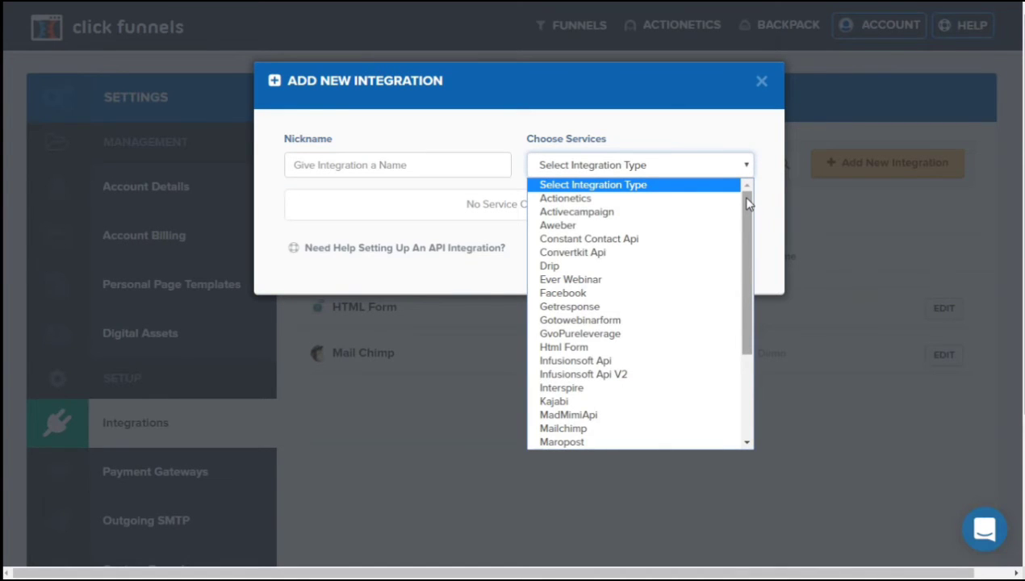
drag(747, 204, 748, 253)
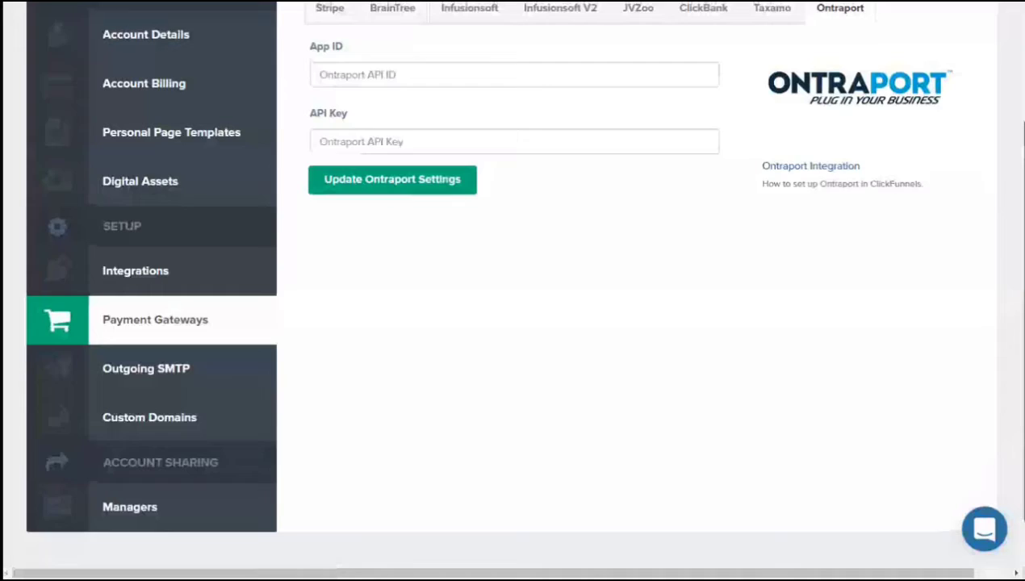
scroll(516, 282, up, 1)
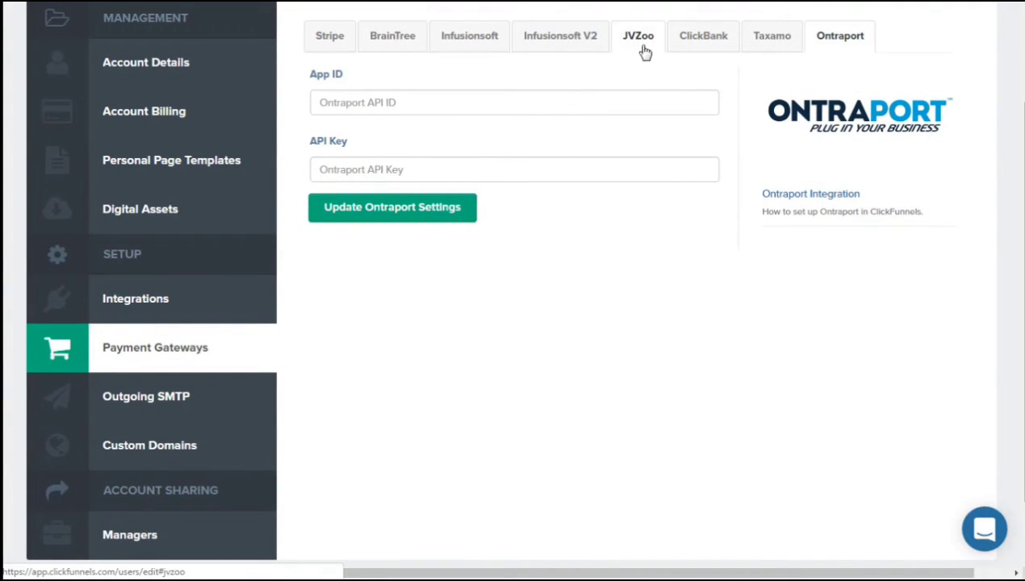
Step: Review the Outgoing SMTP and Custom Domains settings, then return to Account Details
click(152, 393)
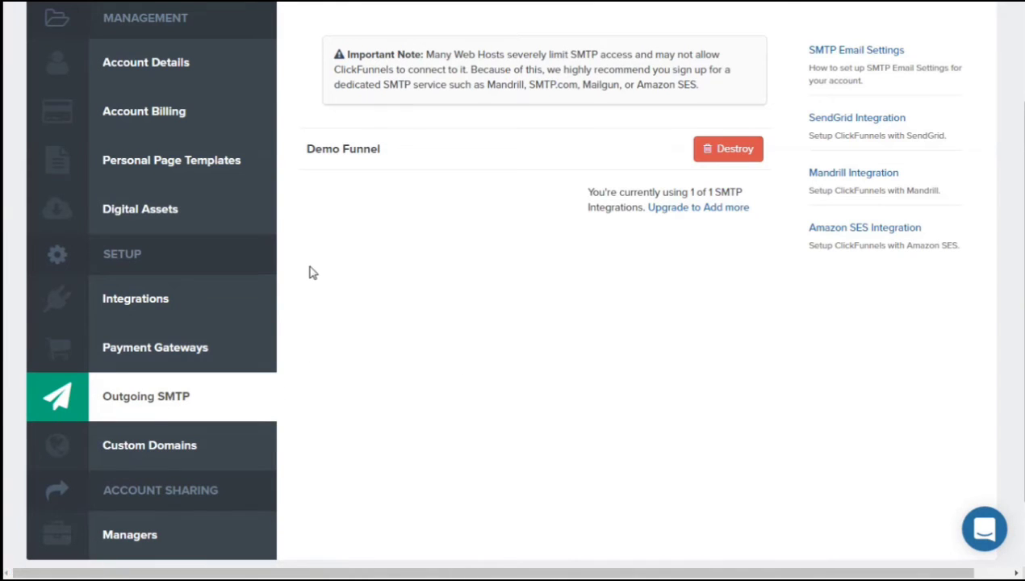
scroll(1018, 194, up, 1)
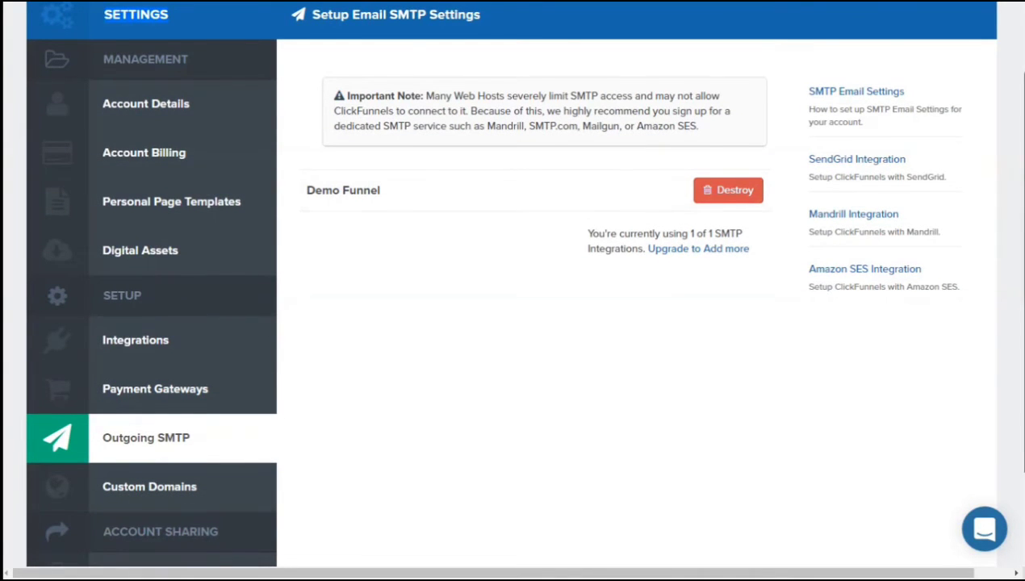
scroll(1020, 254, down, 2)
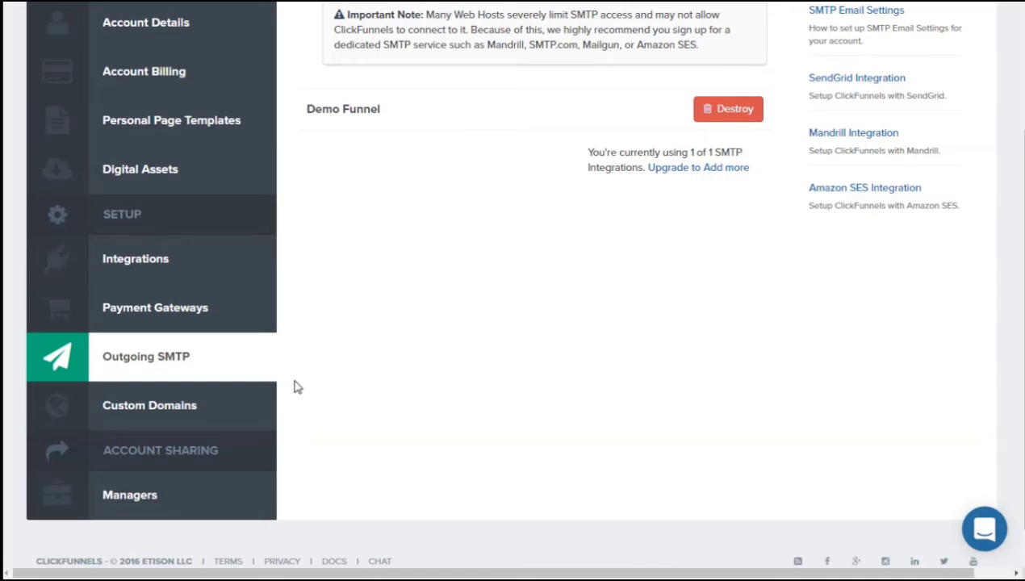
click(209, 414)
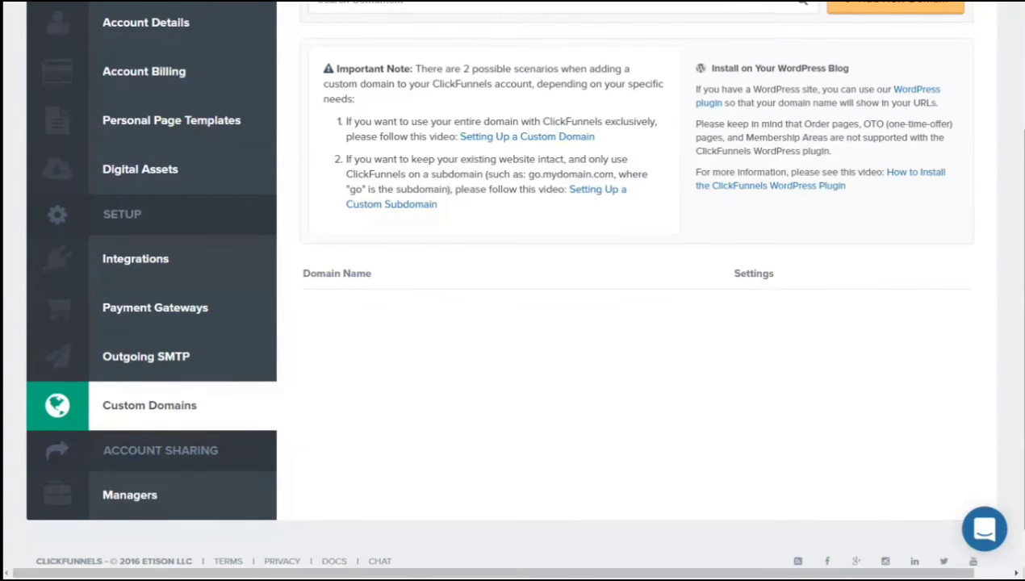
click(145, 22)
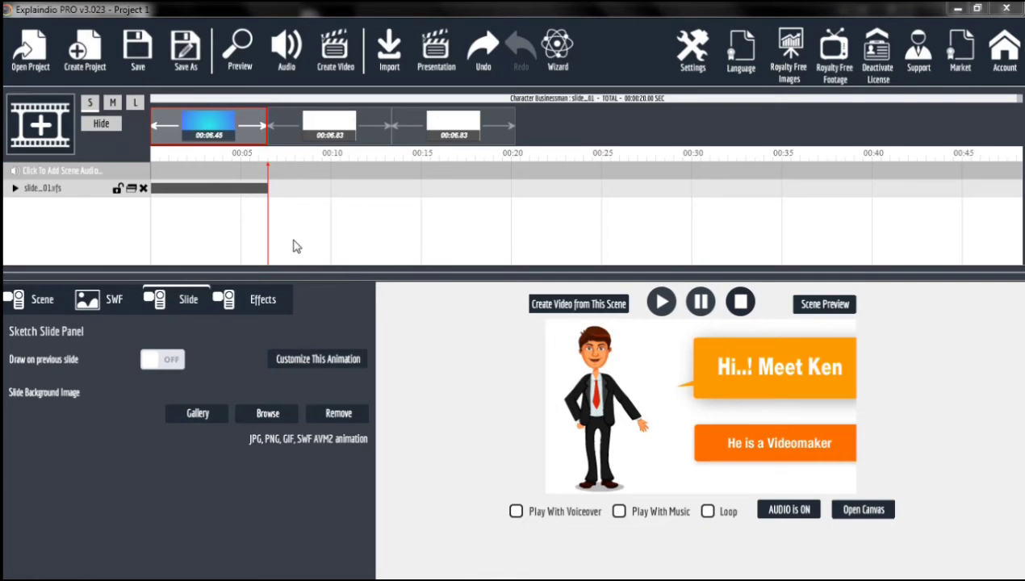
click(79, 173)
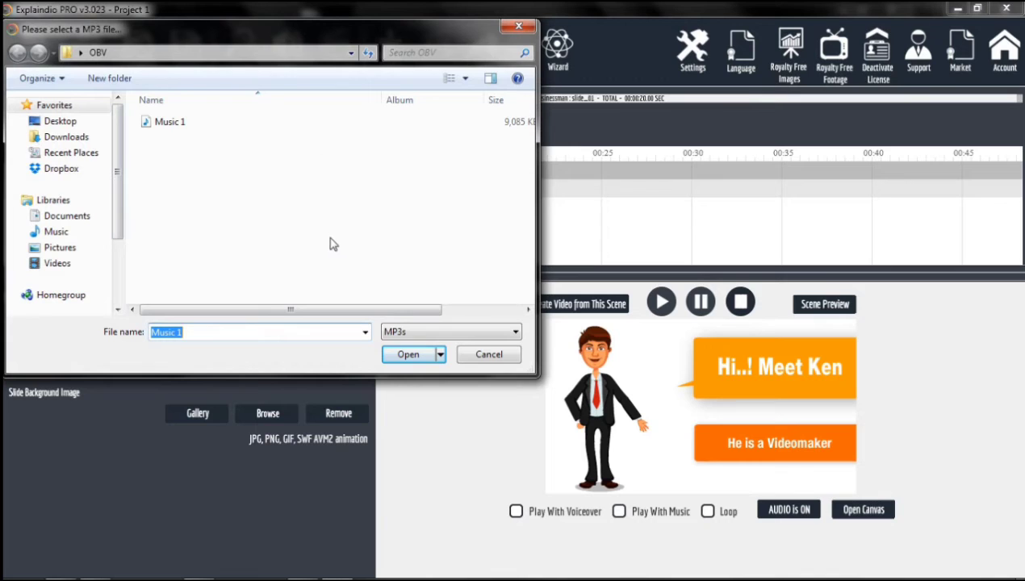
click(420, 334)
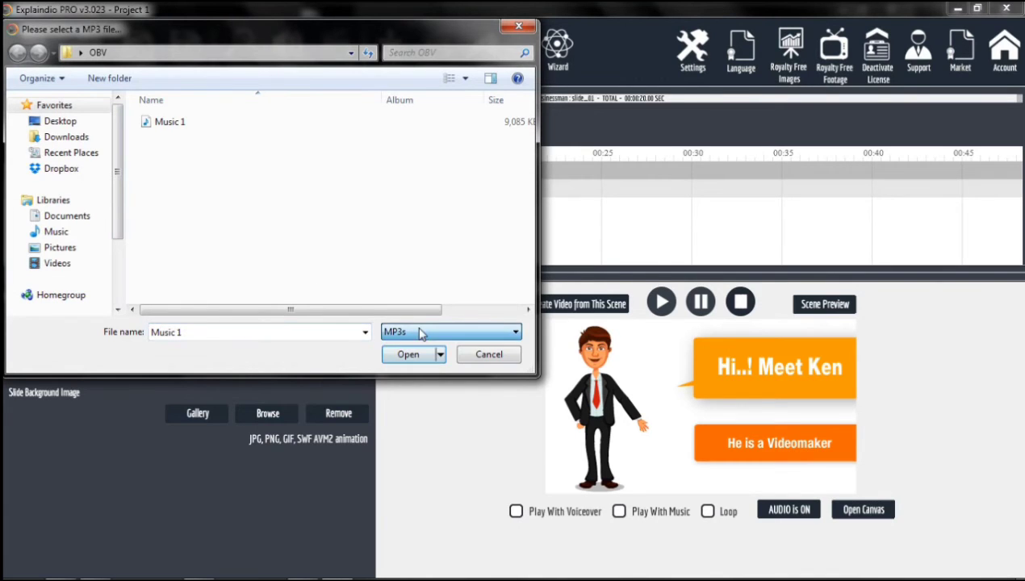
drag(231, 32, 284, 58)
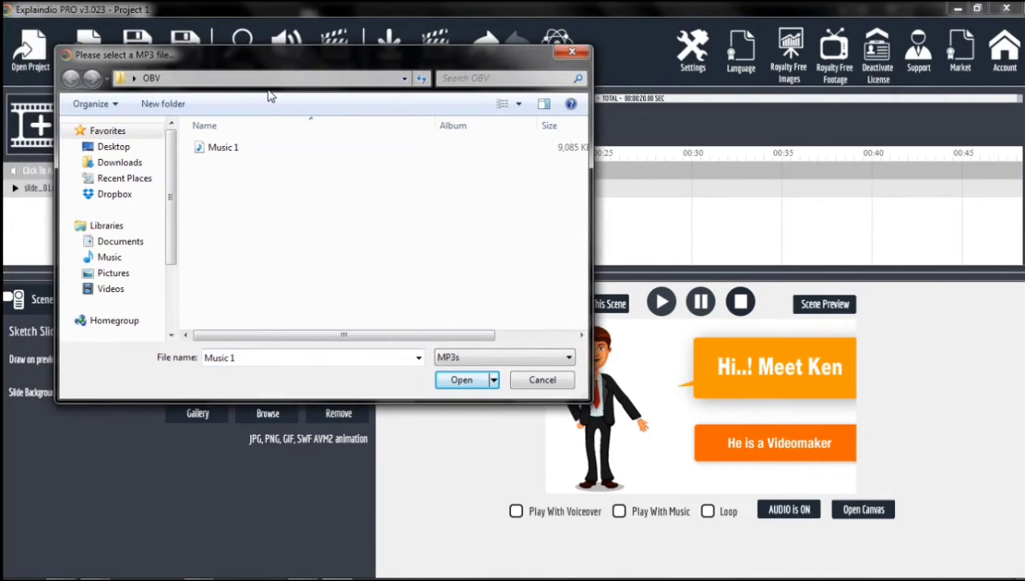
click(224, 150)
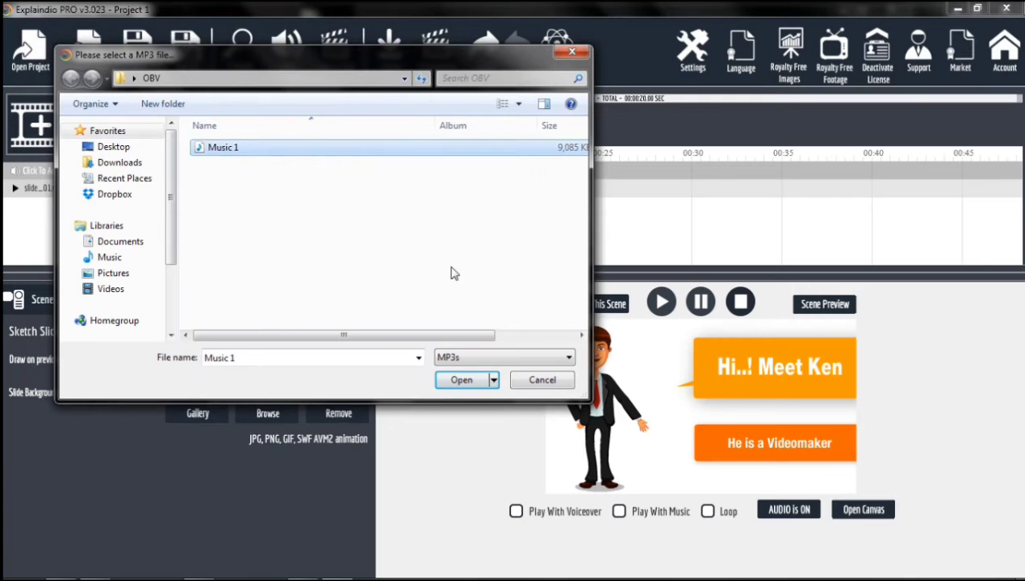
click(461, 379)
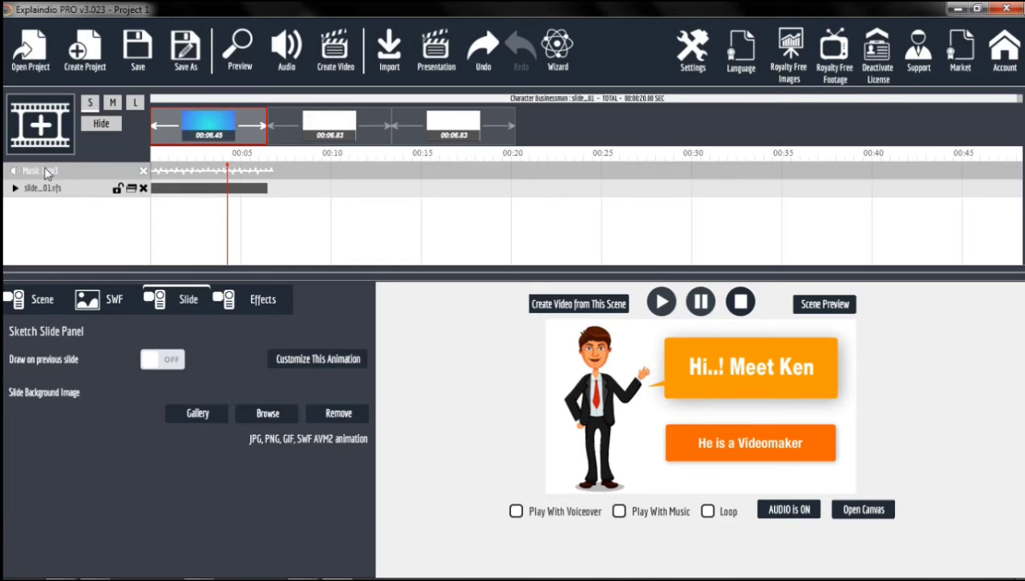
click(143, 171)
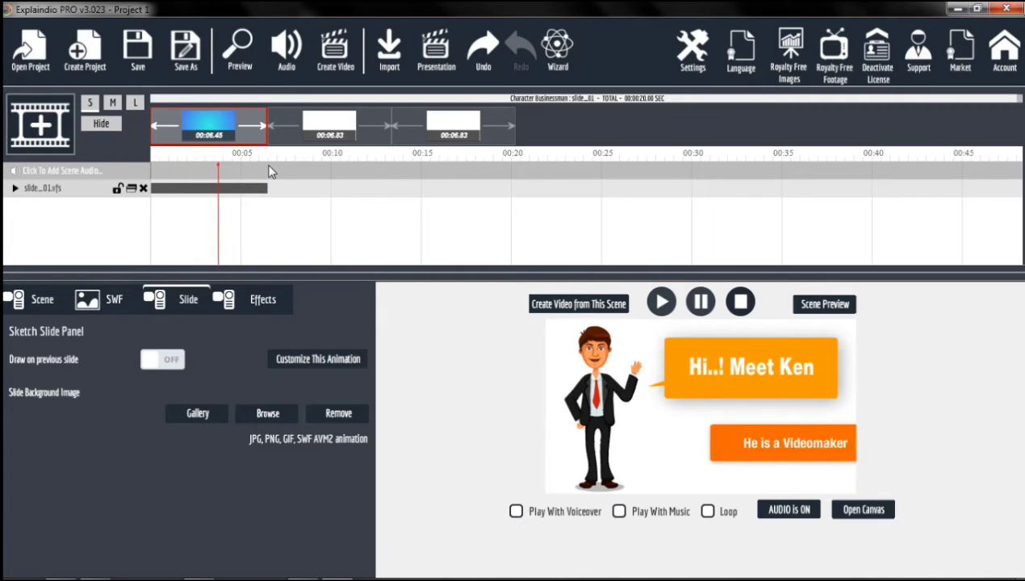
Step: In Sound Settings, toggle the voiceover and background music options off and back on
click(288, 57)
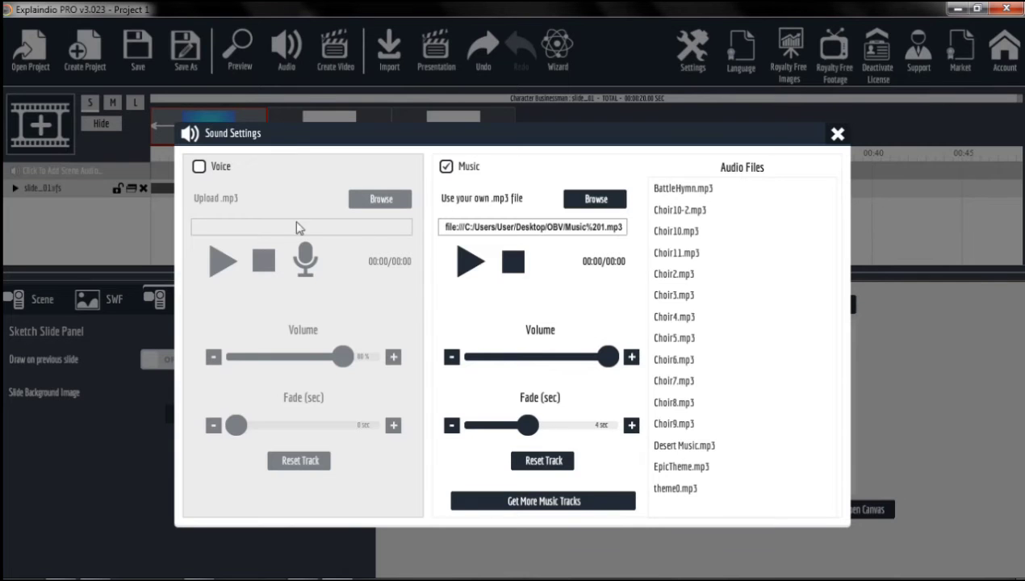
click(445, 168)
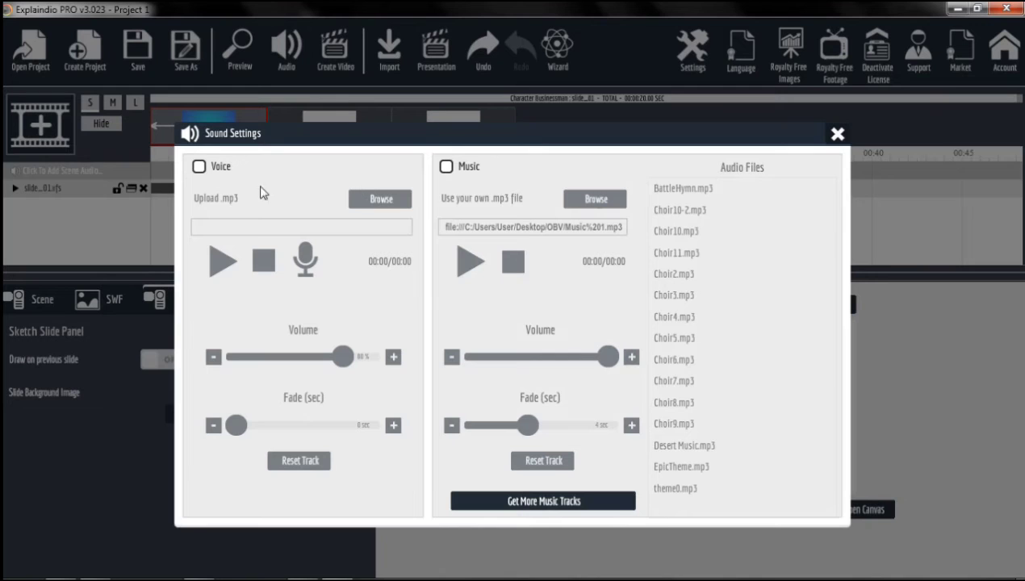
click(199, 167)
click(198, 167)
click(446, 167)
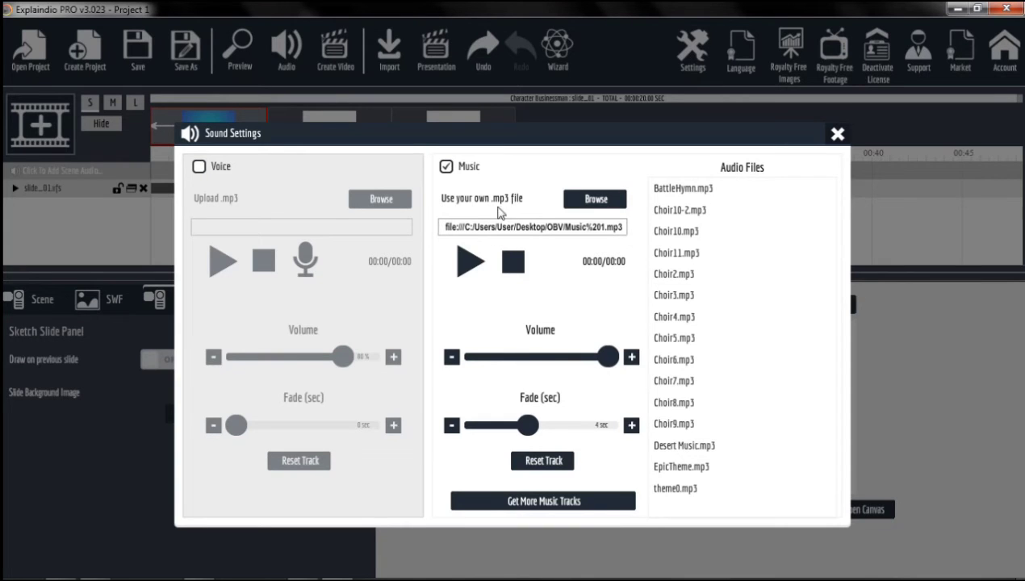
Step: Try a custom music track, adjusting its volume and fade, then clear it
click(590, 206)
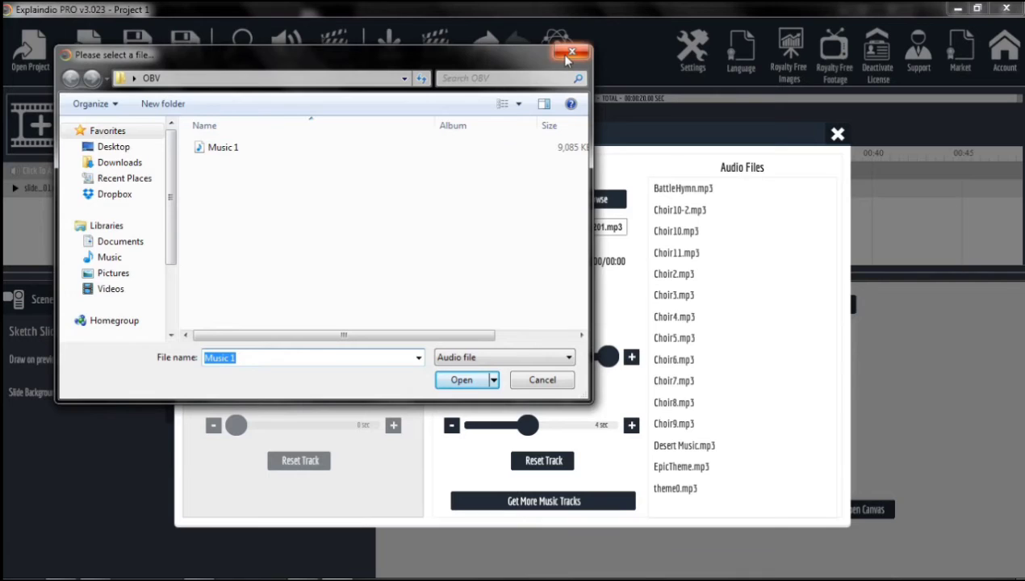
click(572, 53)
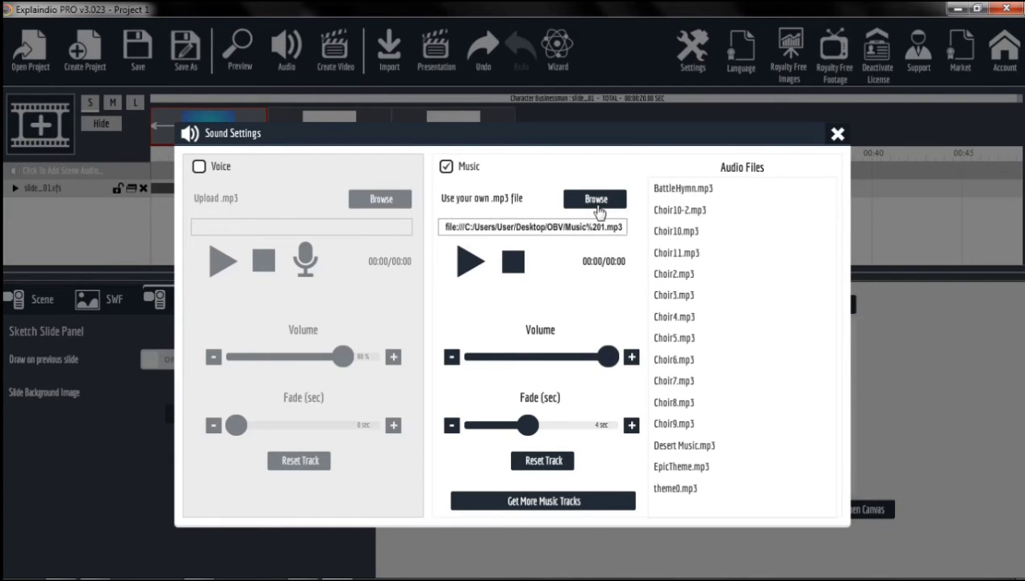
click(596, 200)
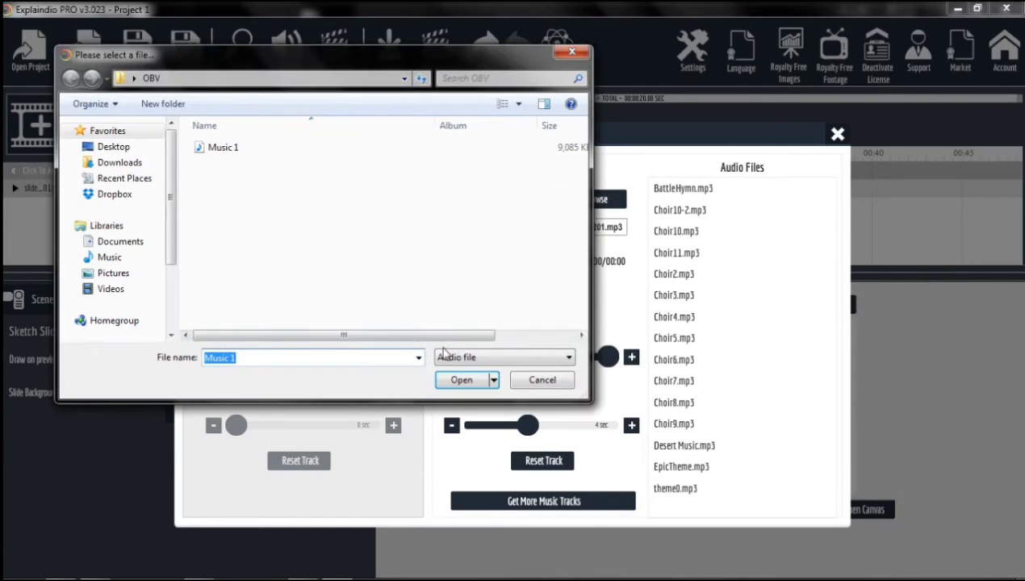
click(461, 380)
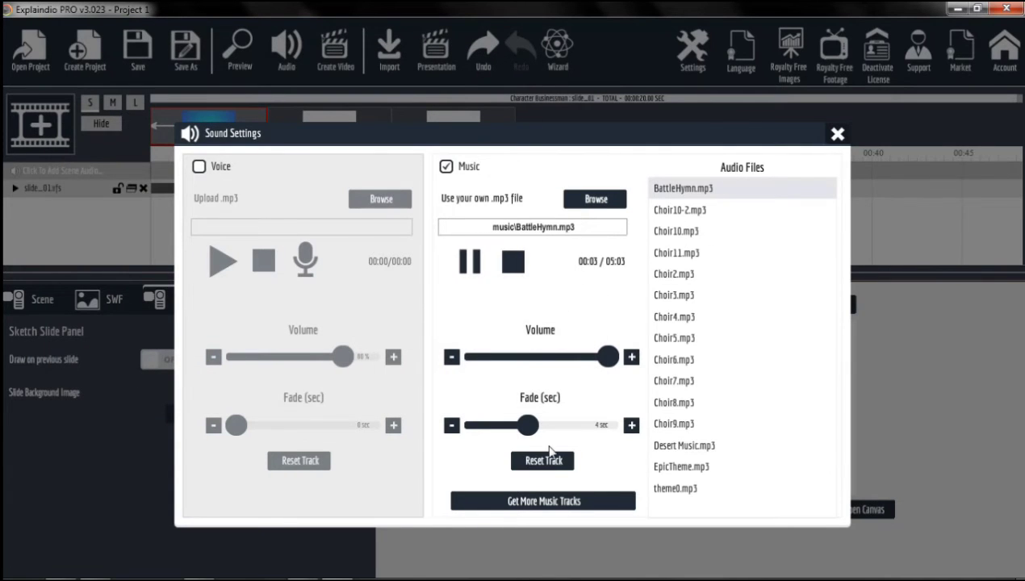
mouse_move(607, 359)
mouse_down()
mouse_move(469, 366)
mouse_move(601, 358)
mouse_up()
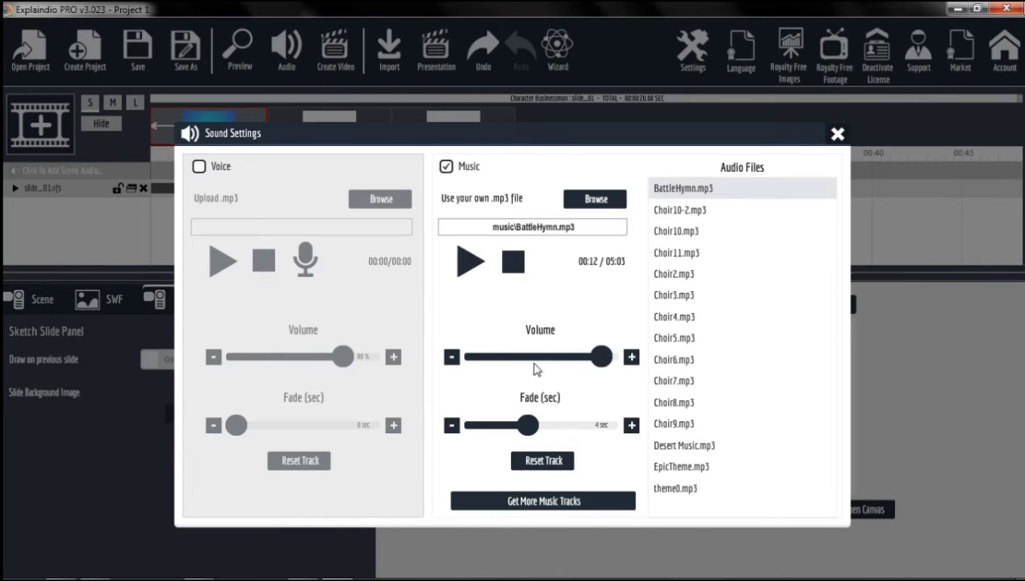
mouse_move(528, 425)
mouse_down()
mouse_move(501, 426)
mouse_move(522, 426)
mouse_up()
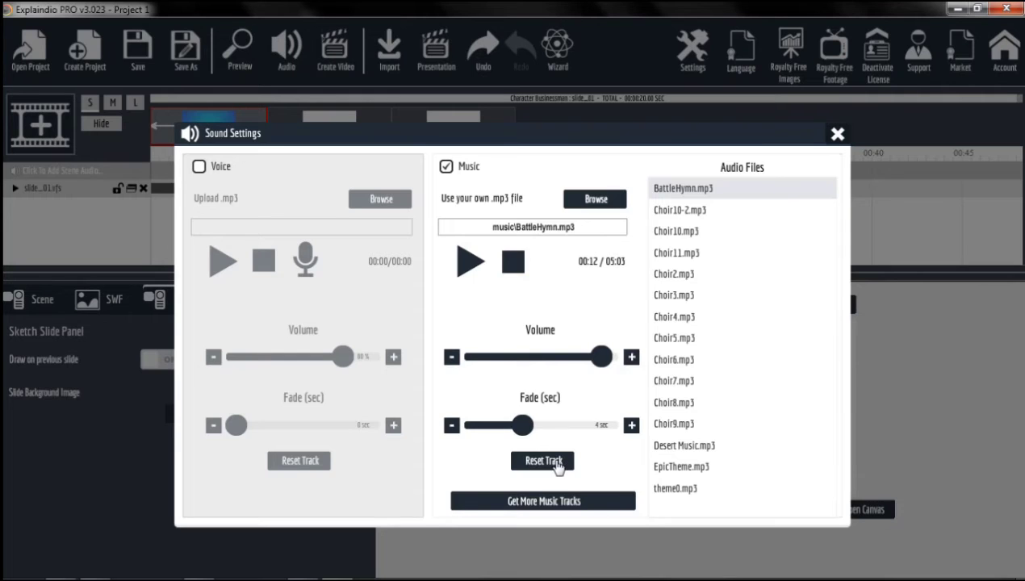
click(555, 465)
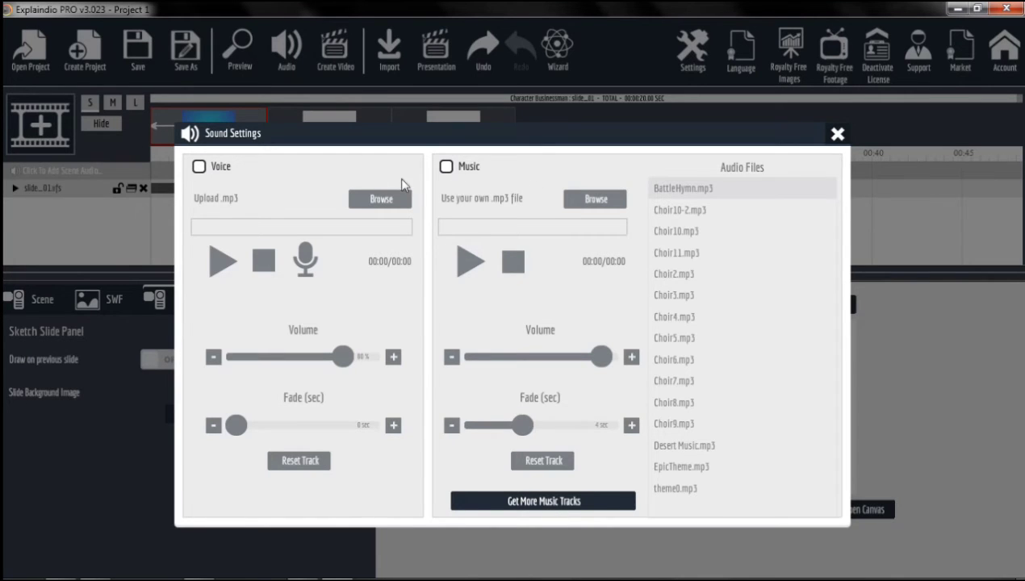
Step: Load Music 1.mp3 from the OBV folder as background music and close Sound Settings
click(446, 168)
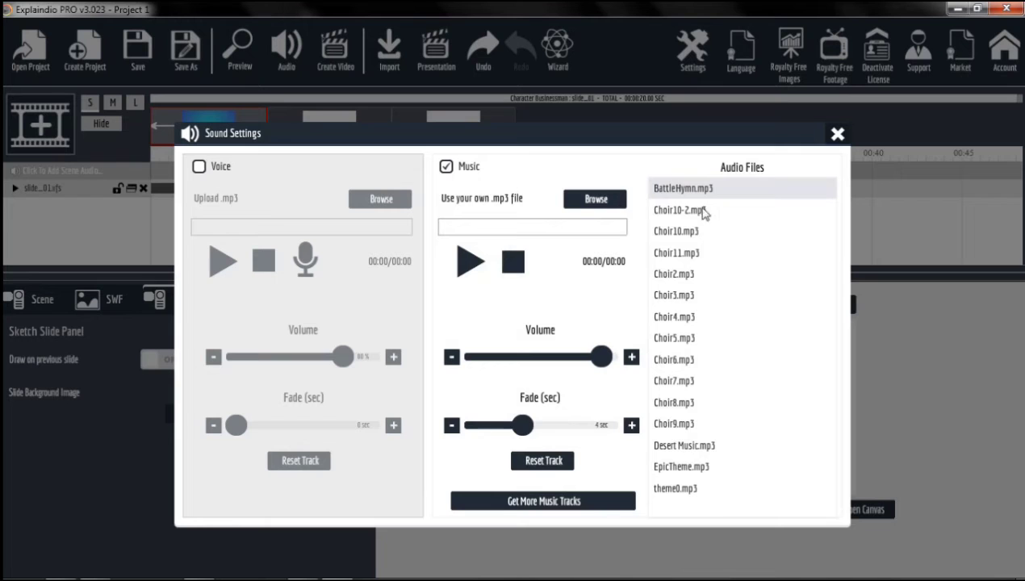
click(584, 203)
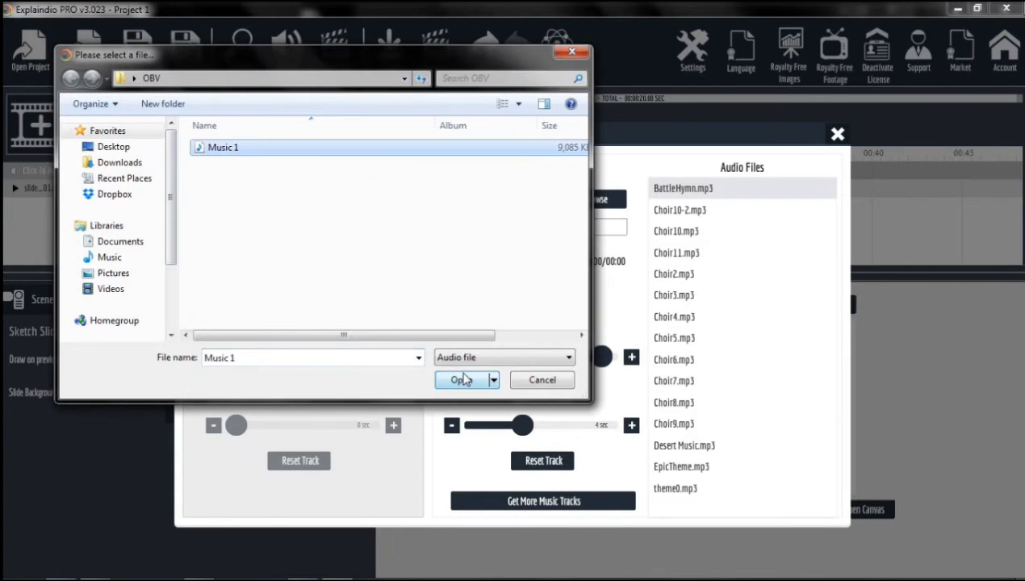
click(461, 380)
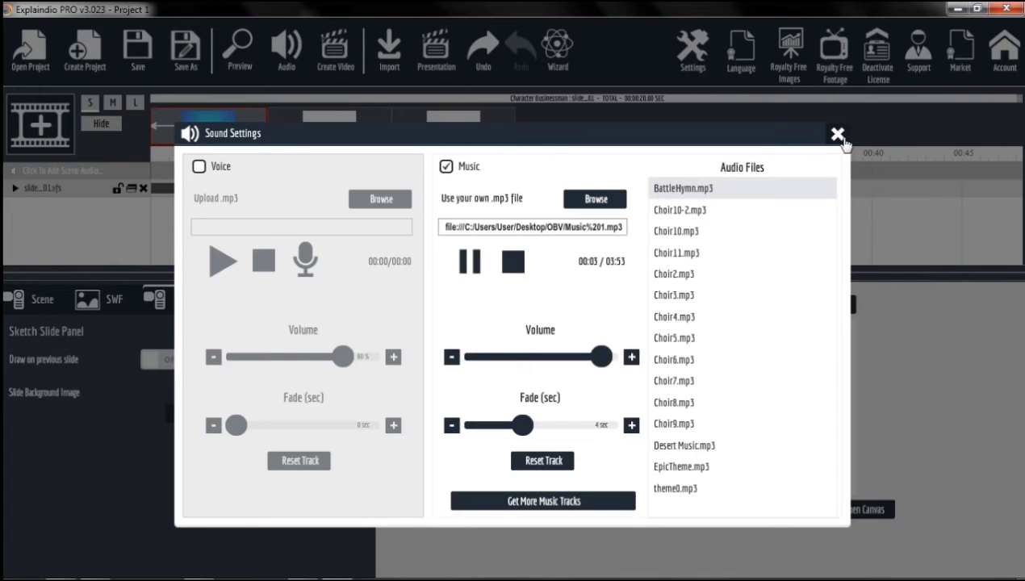
click(836, 134)
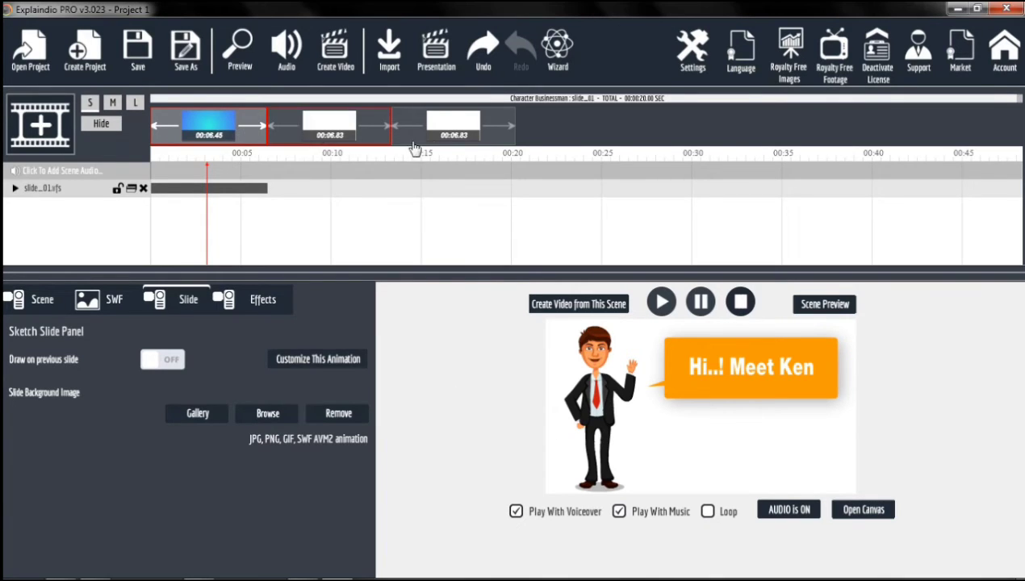
Step: Preview the third slide, return to Ken's slide, and bring up the Create Video export
click(443, 139)
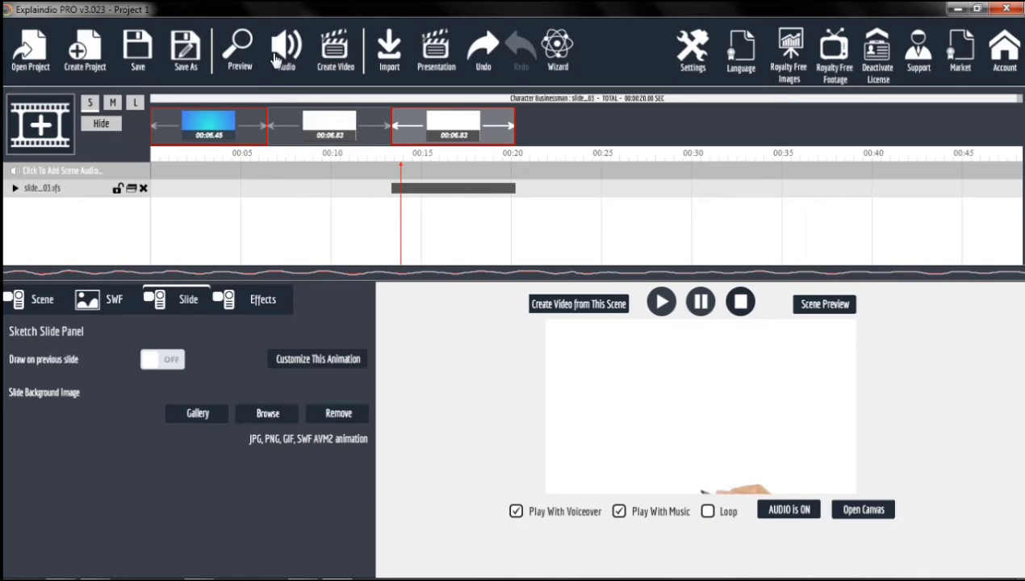
click(234, 125)
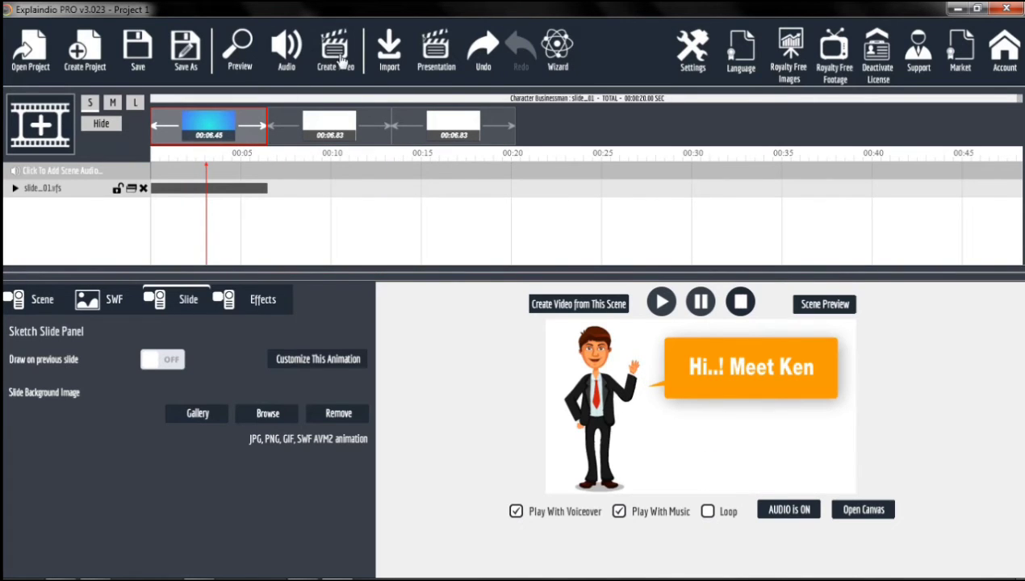
click(340, 63)
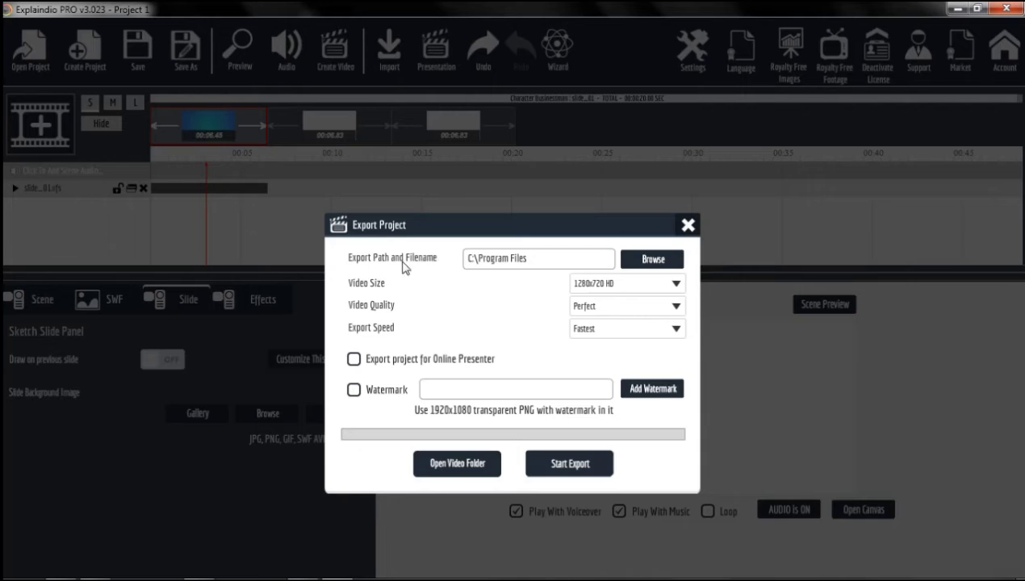
Step: Keep the export at 1280x720 HD, Perfect quality and Fastest speed
click(660, 263)
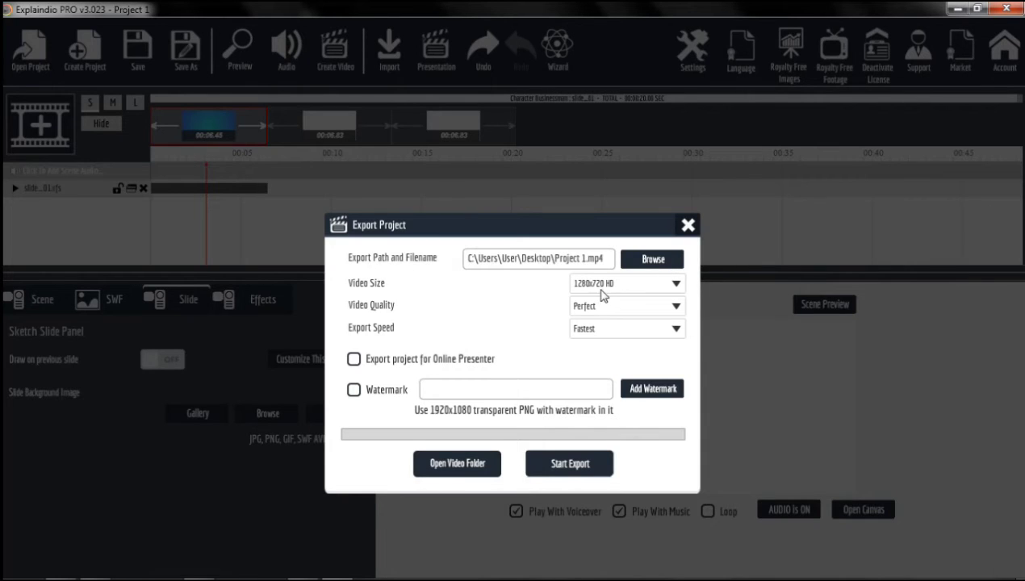
click(601, 284)
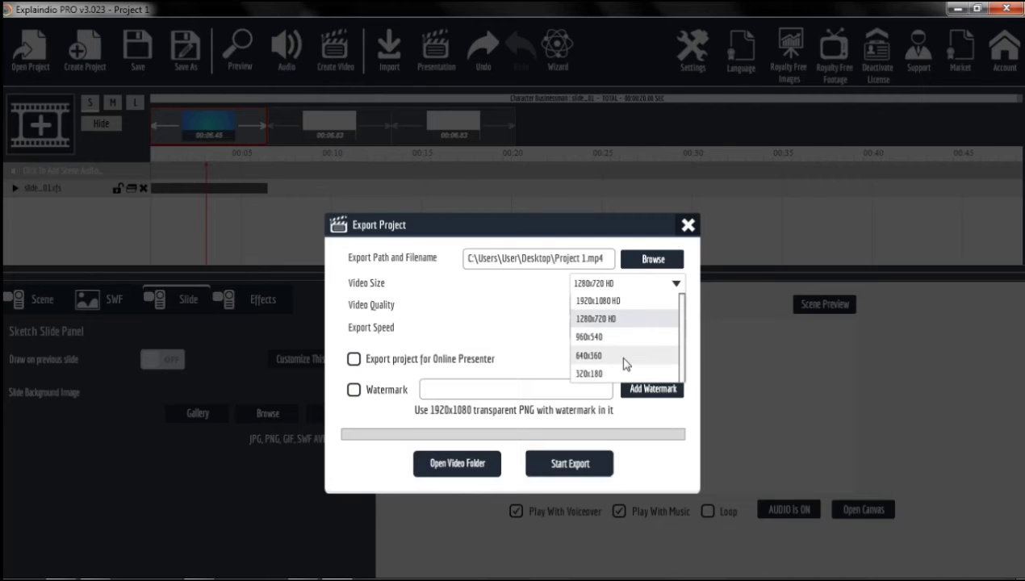
click(605, 319)
click(598, 313)
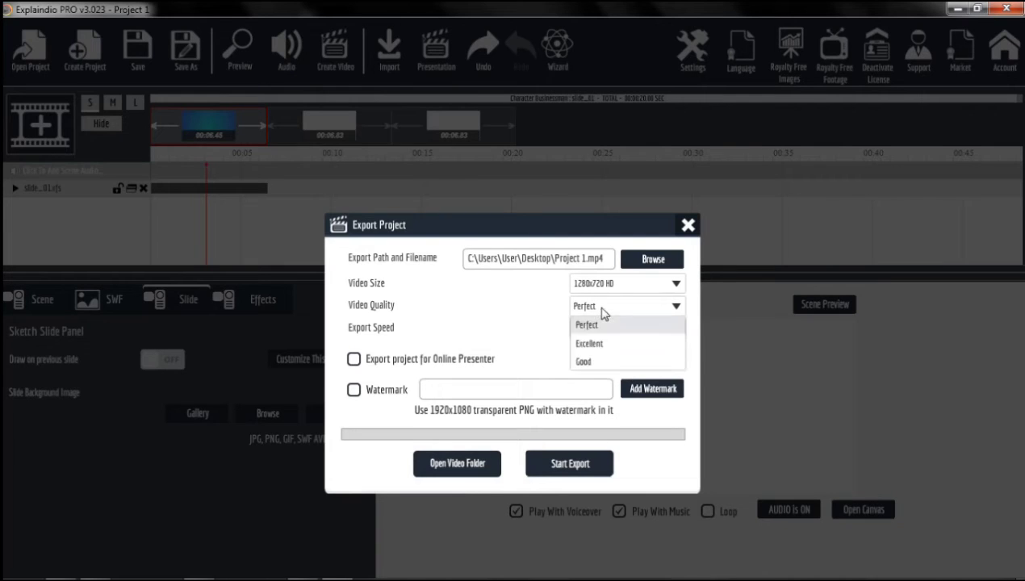
click(588, 326)
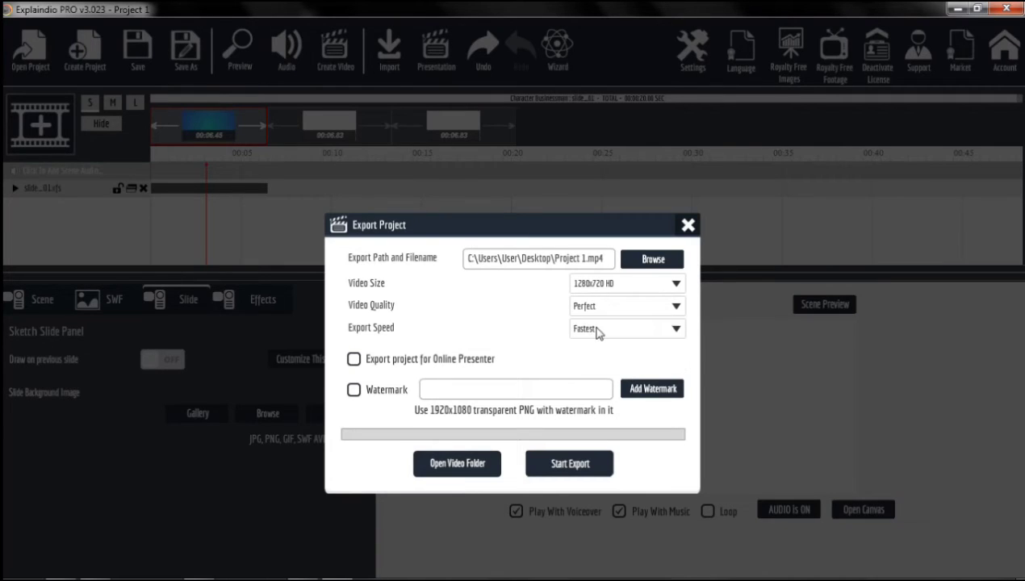
click(594, 330)
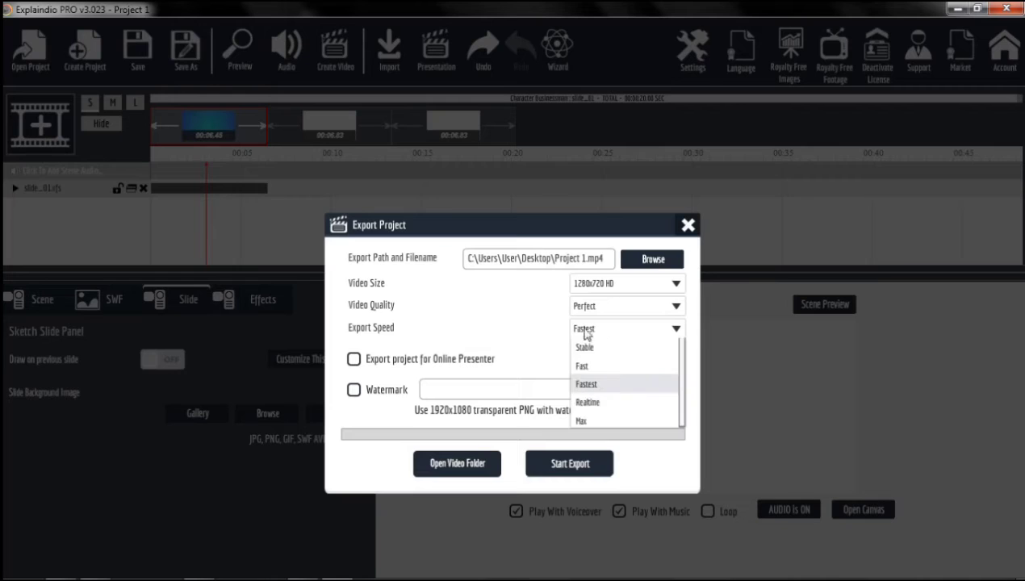
click(599, 384)
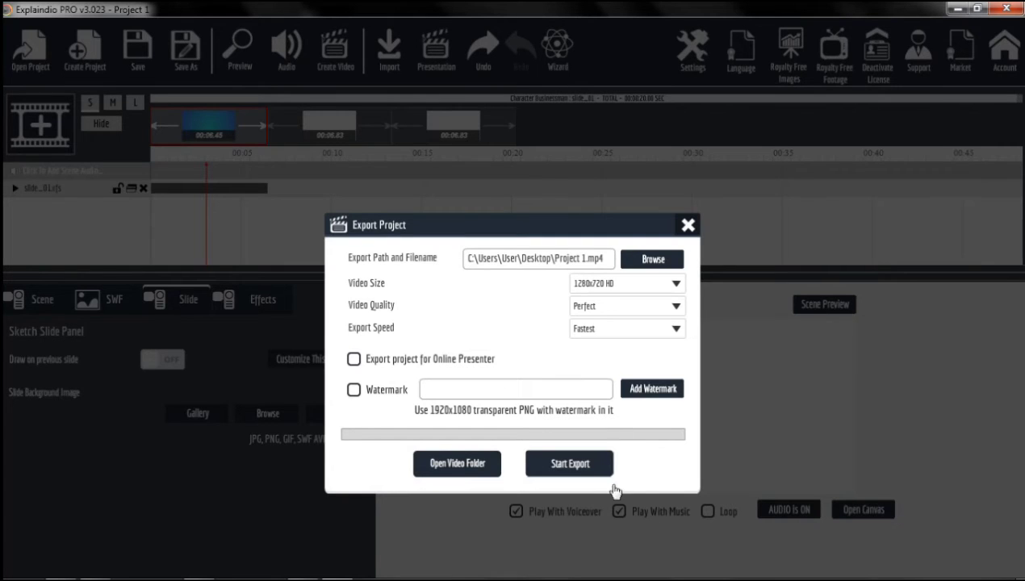
Step: Set the output to Project 1 on the Desktop and export the video
click(570, 464)
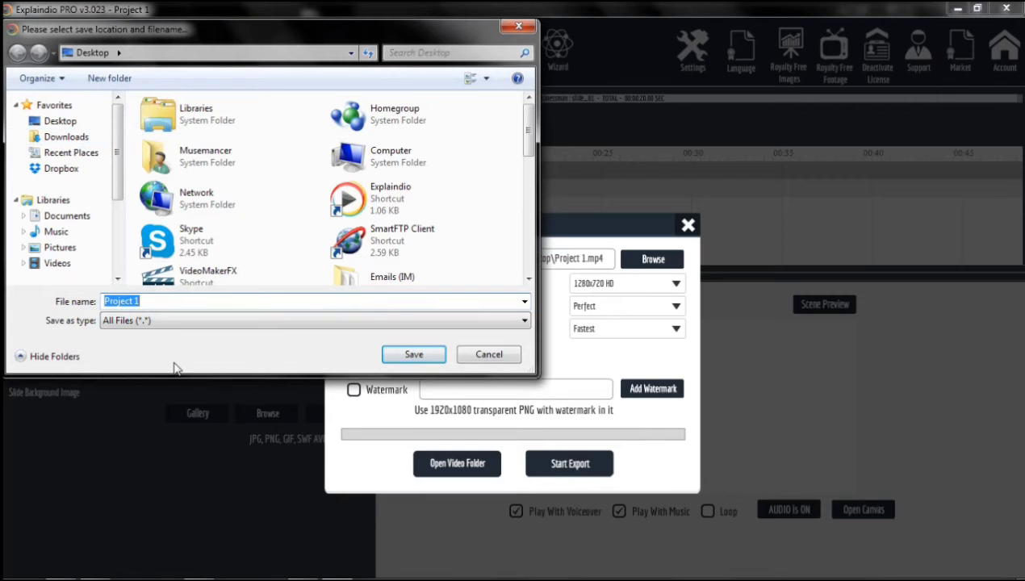
scroll(529, 181, down, 3)
scroll(535, 184, down, 4)
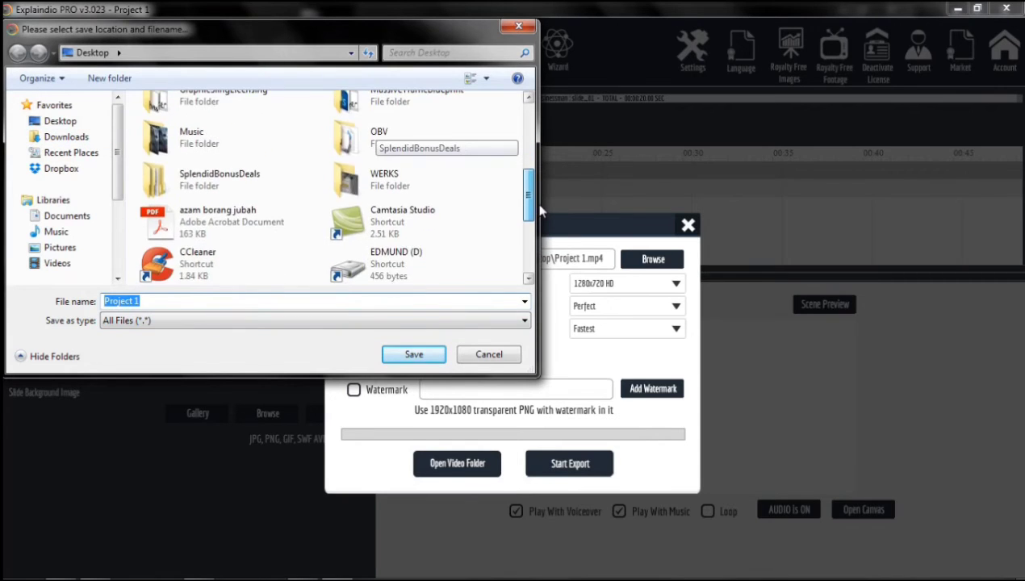
scroll(529, 184, up, 7)
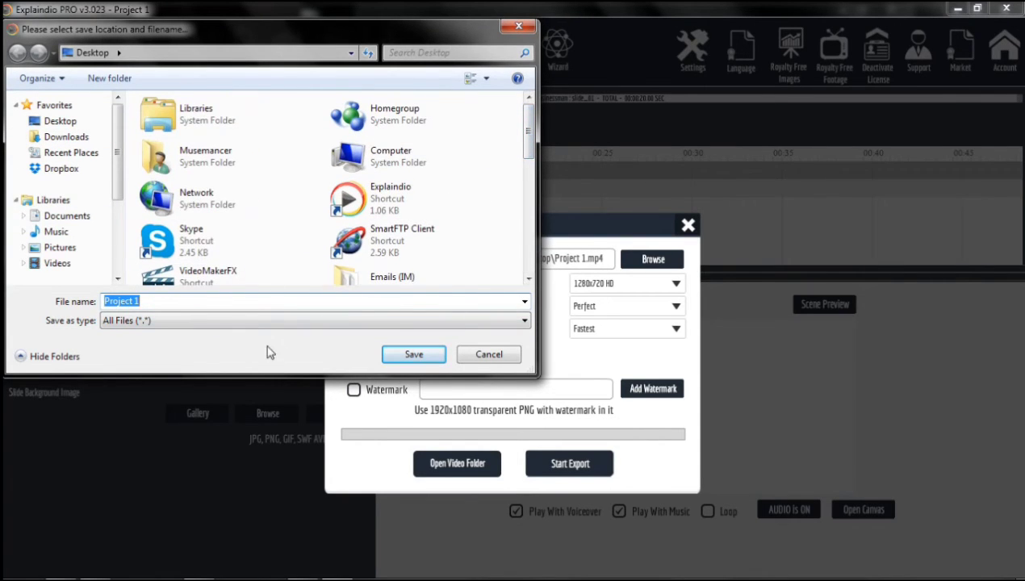
click(413, 355)
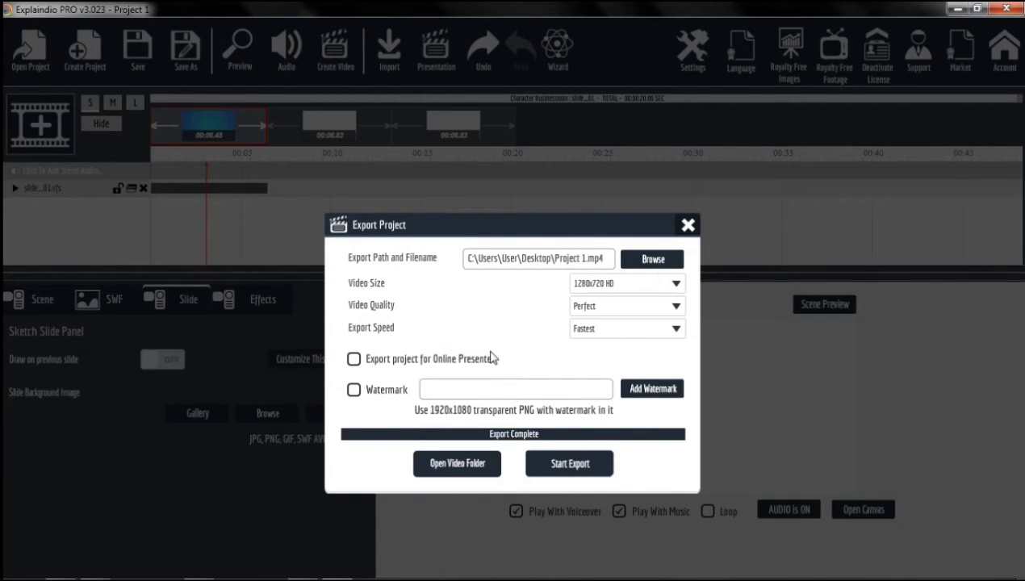
Step: Locate and select the exported Project 1 video in the Desktop folder
click(473, 465)
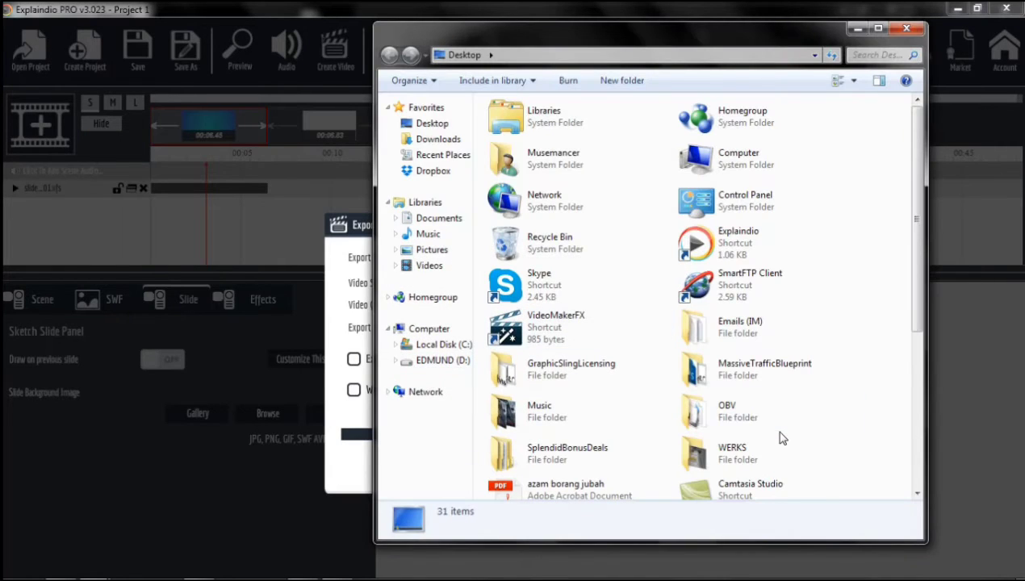
click(756, 415)
scroll(754, 411, down, 3)
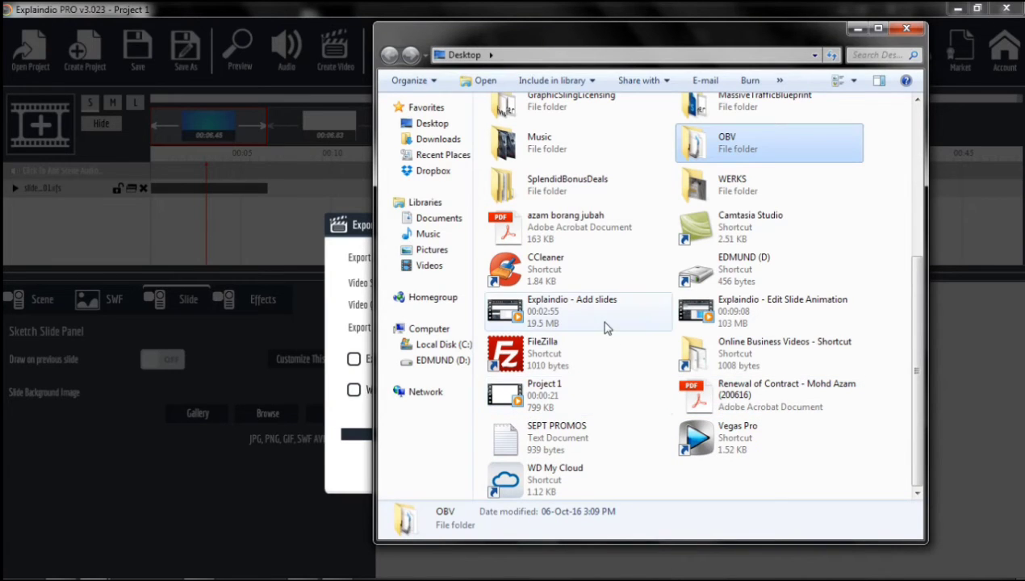
click(554, 399)
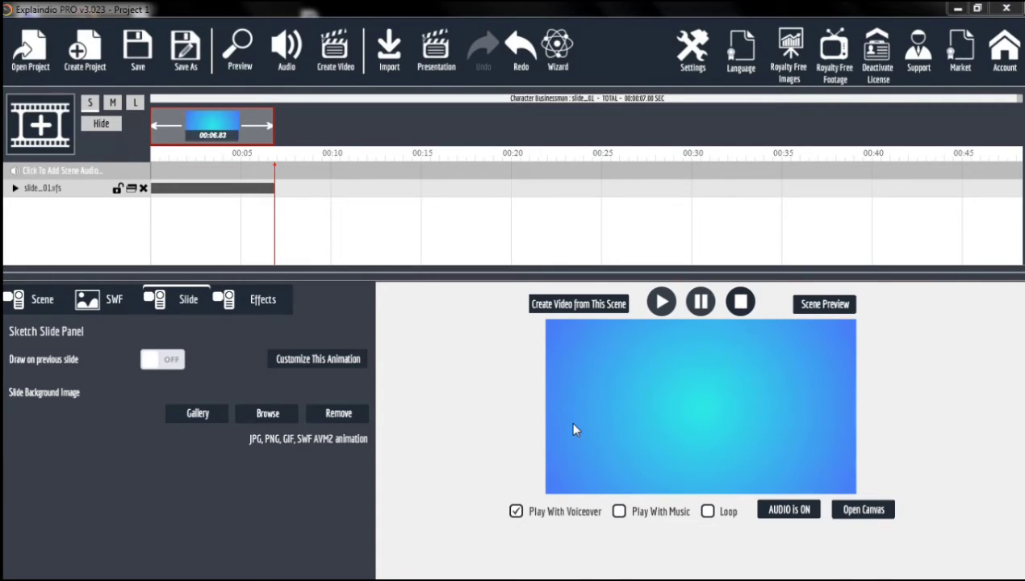
Step: Play the Fred scene preview, then switch to the Scene settings tab
click(215, 125)
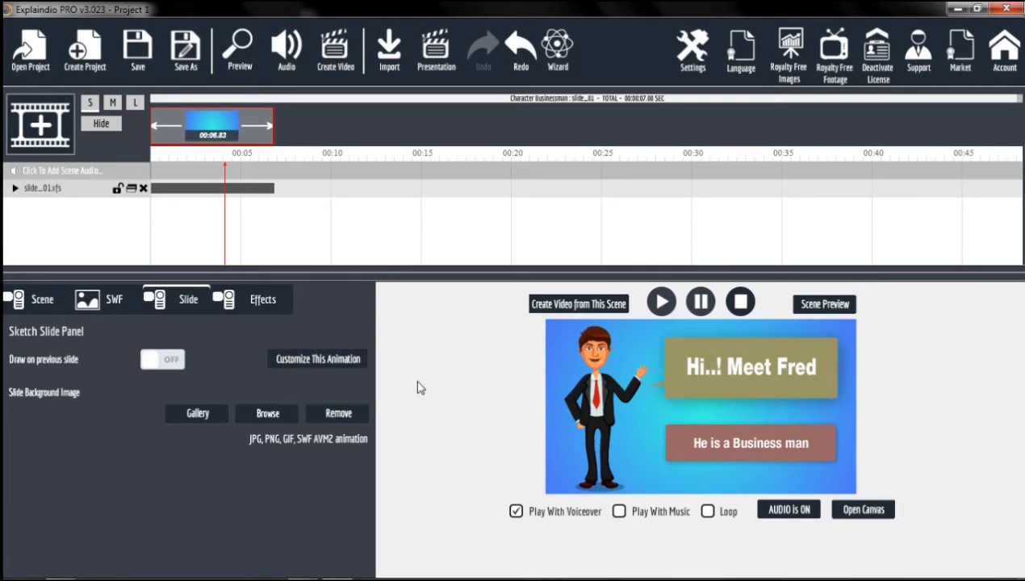
click(39, 305)
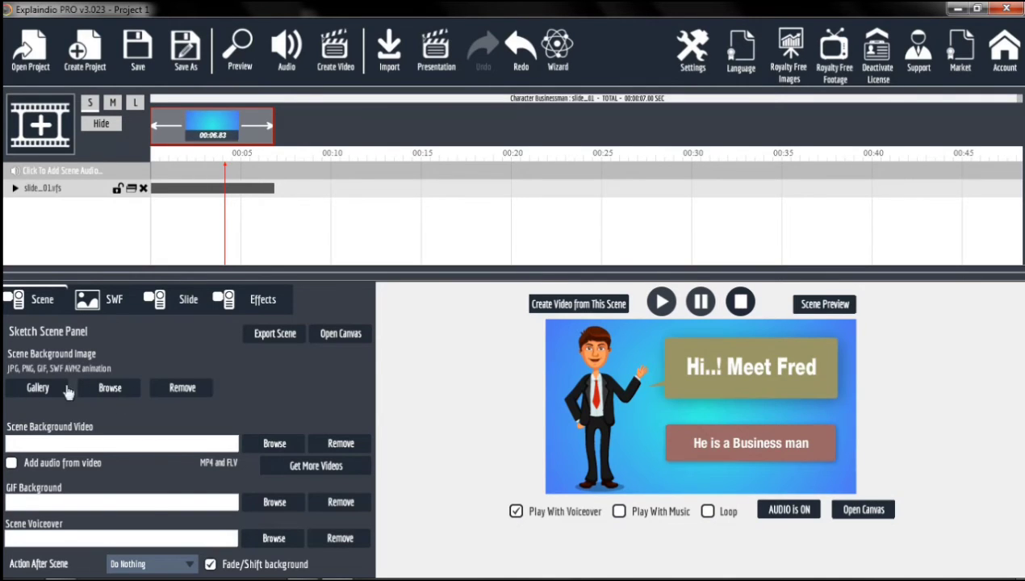
Step: Apply image1 as the scene background, remove it, then show the SWF animation settings
click(100, 395)
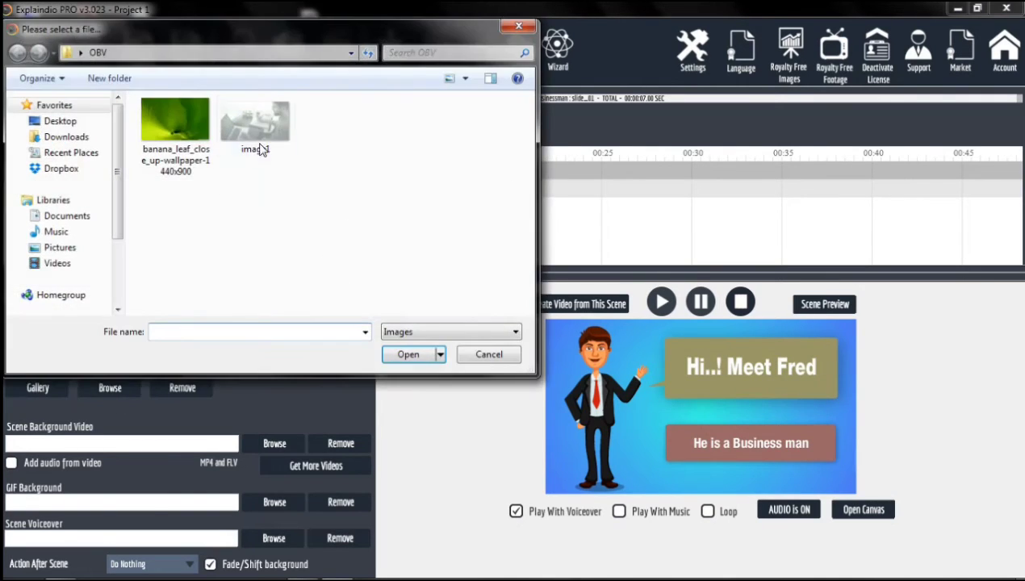
click(258, 146)
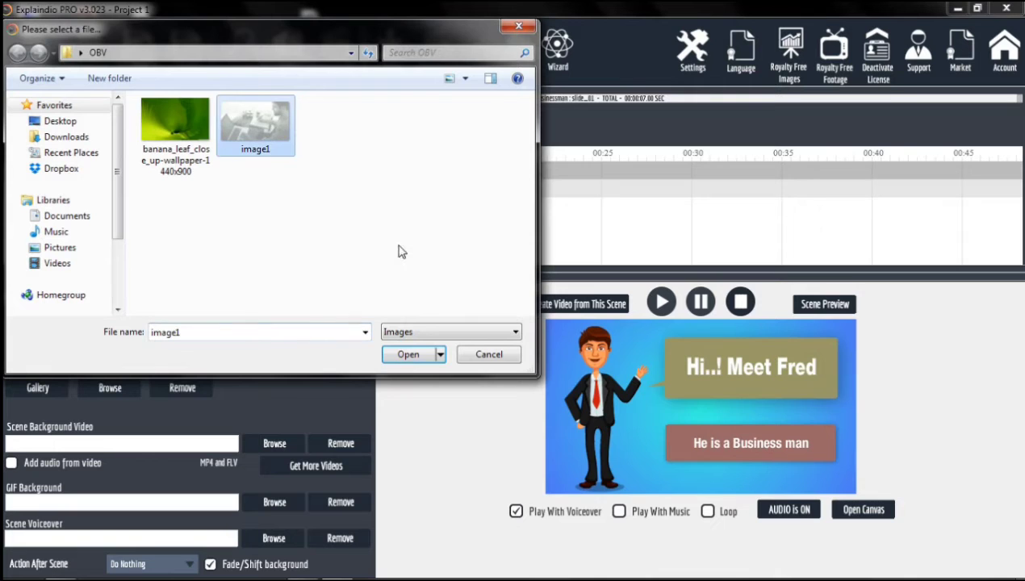
click(401, 357)
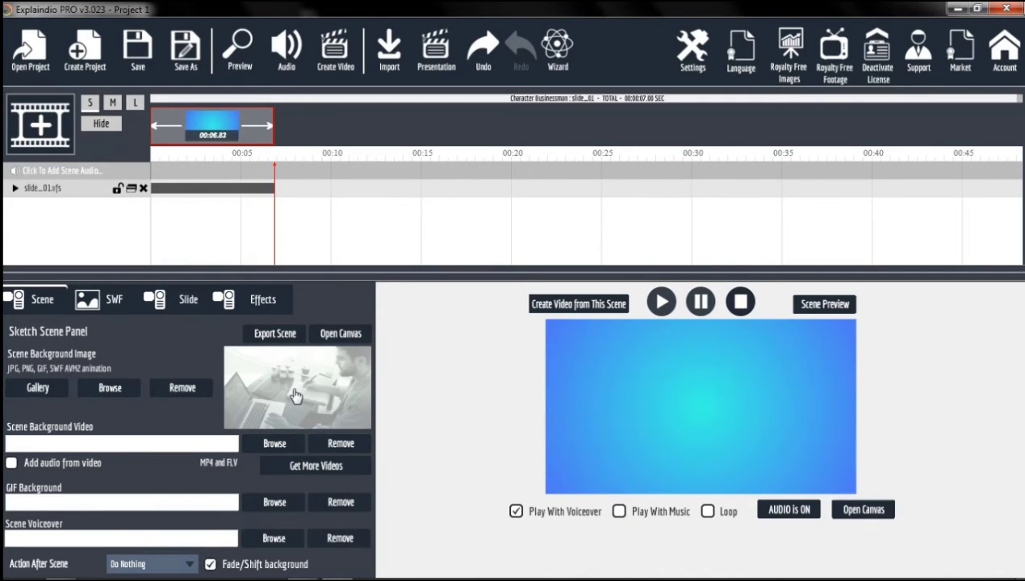
click(183, 388)
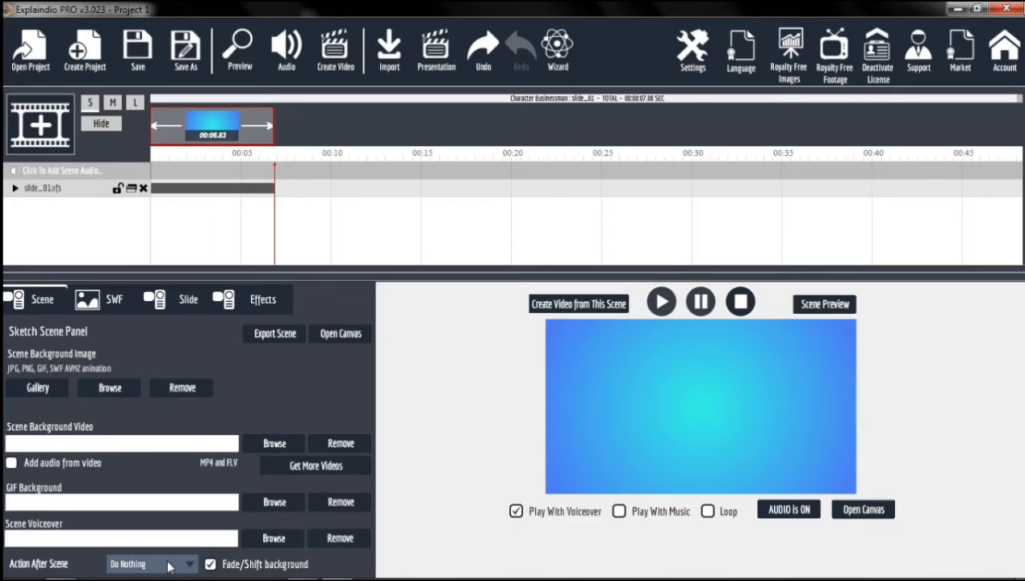
click(94, 305)
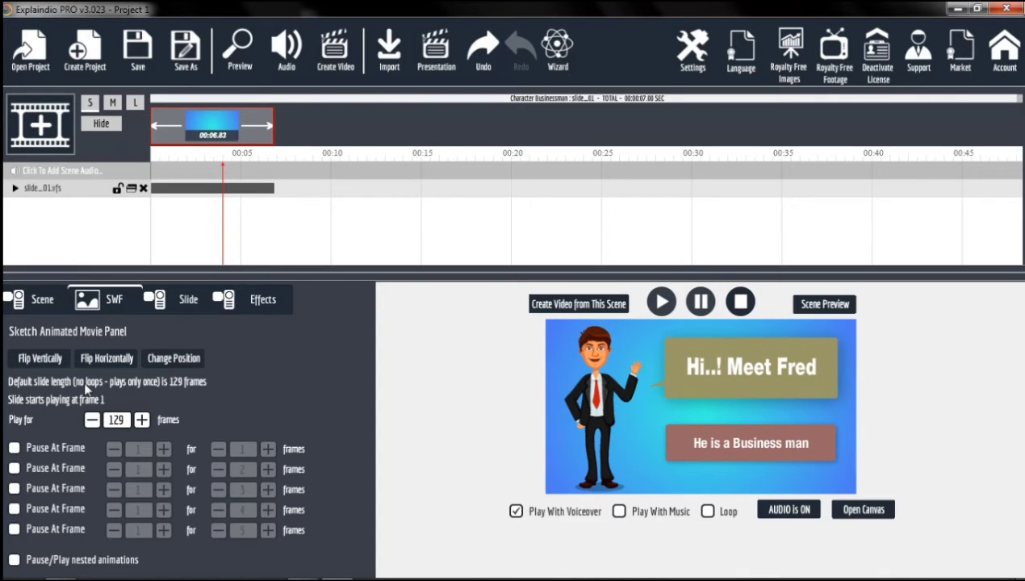
Step: Mirror the businessman animation left to right and open the canvas to reposition it
click(36, 364)
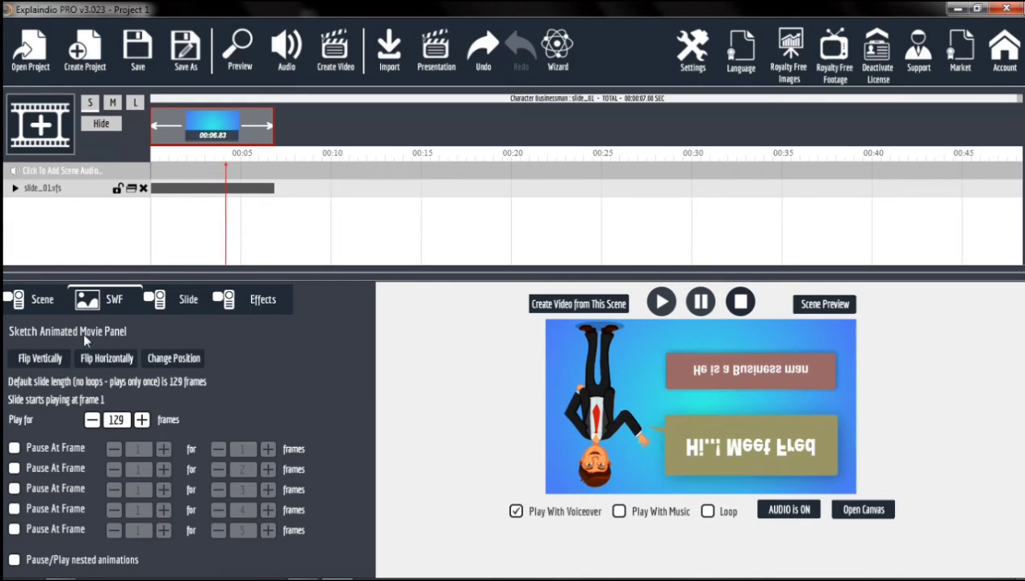
click(46, 364)
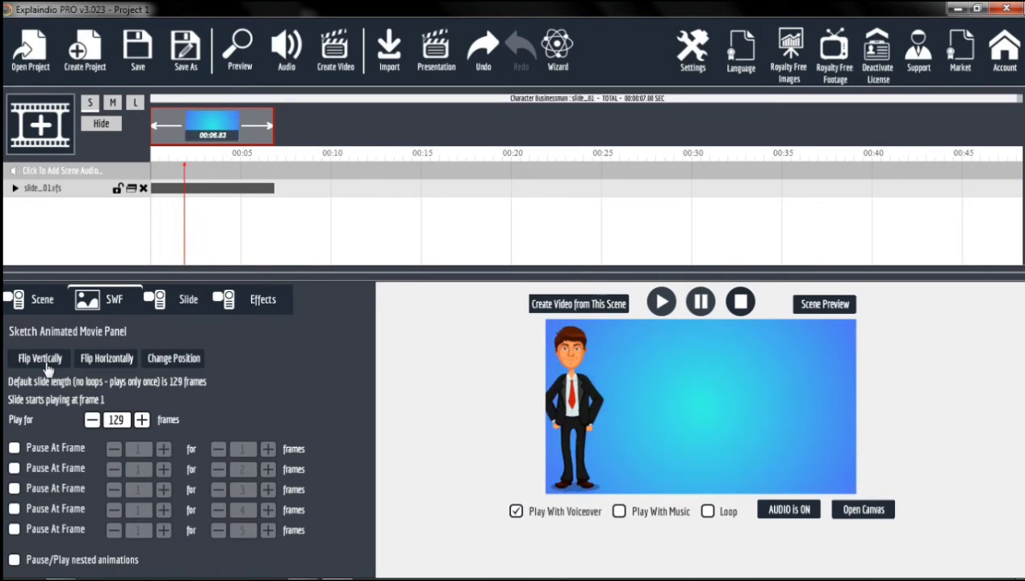
click(98, 361)
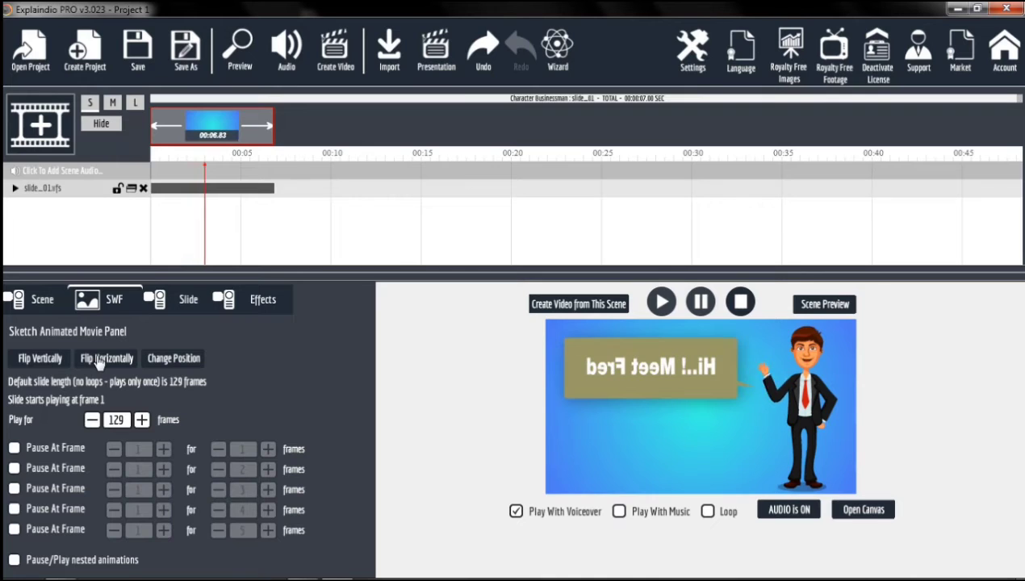
click(171, 358)
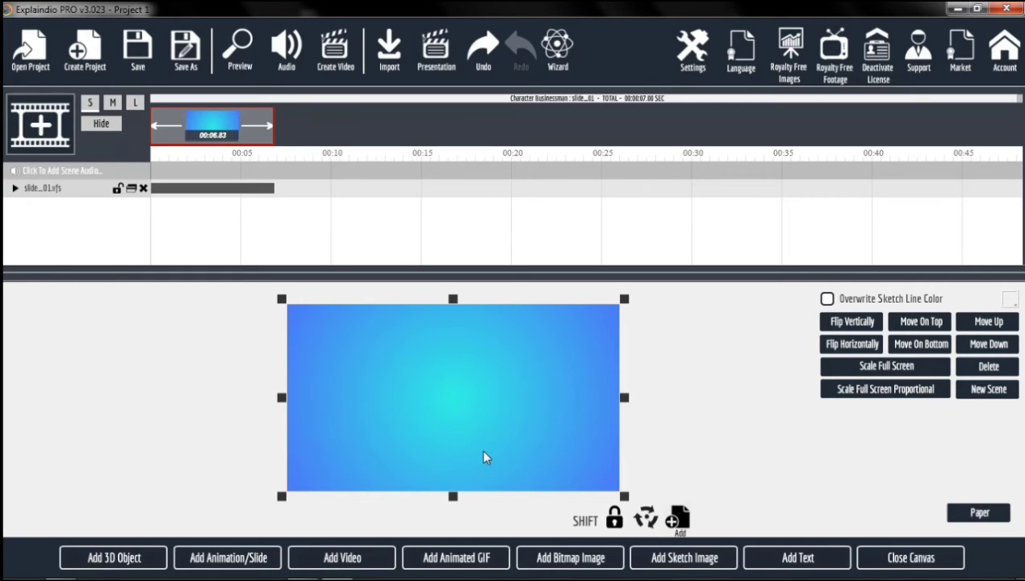
Step: Close the canvas editor to return to the Fred slide's 129-frame animated movie settings
double_click(476, 390)
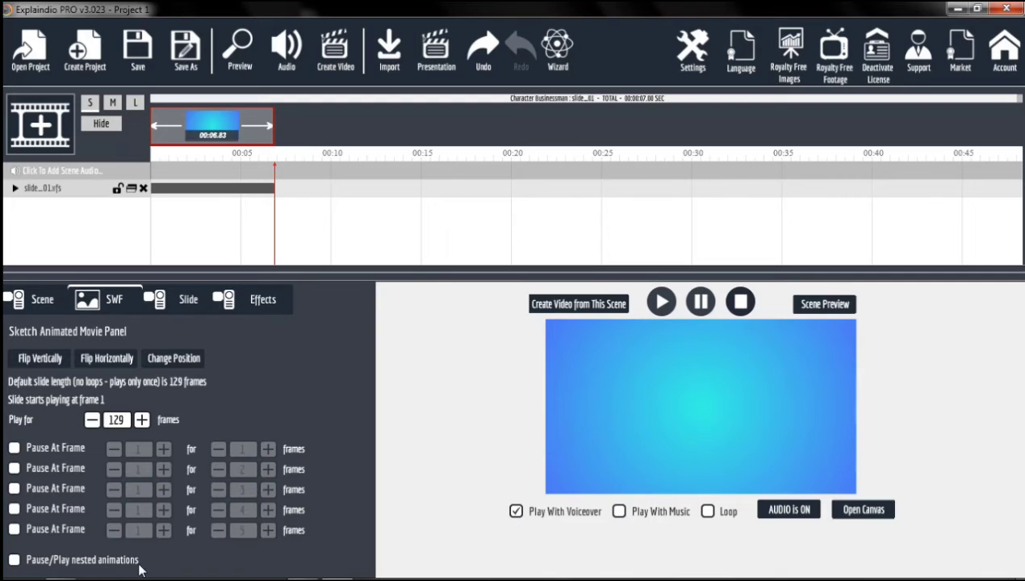
Step: Open the animation's editable text and replace the name Fred with Ken
click(191, 302)
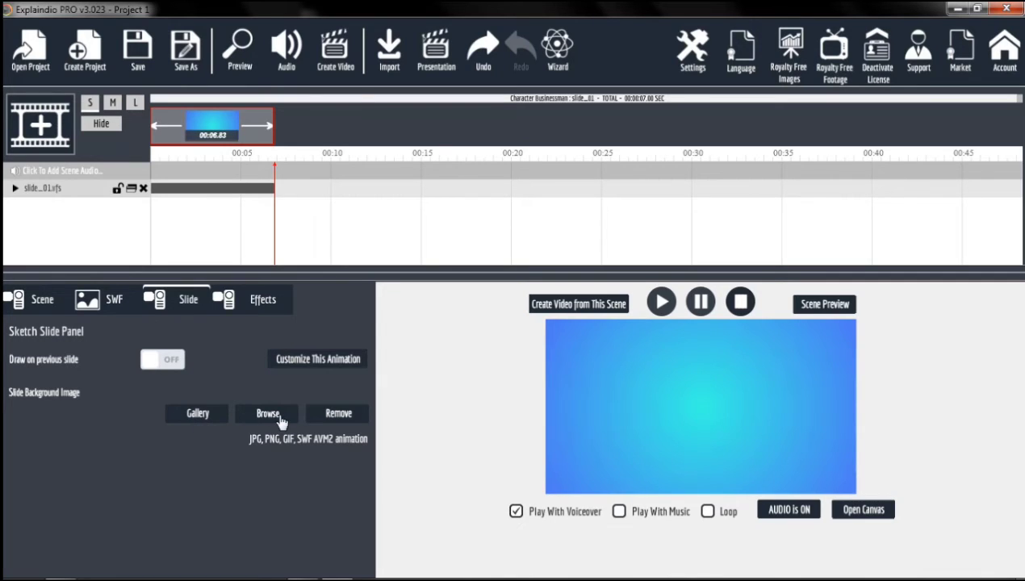
click(335, 363)
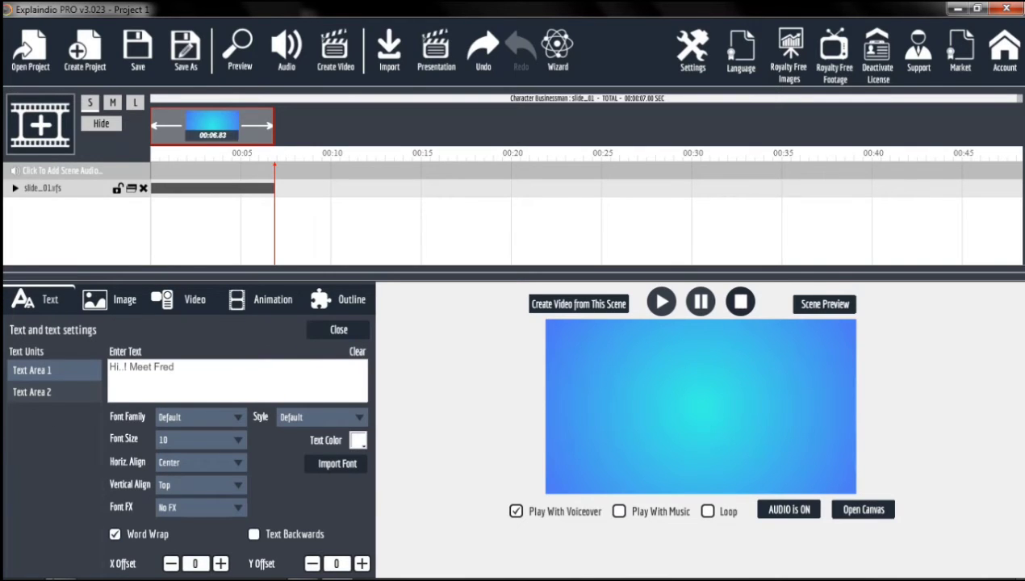
click(199, 131)
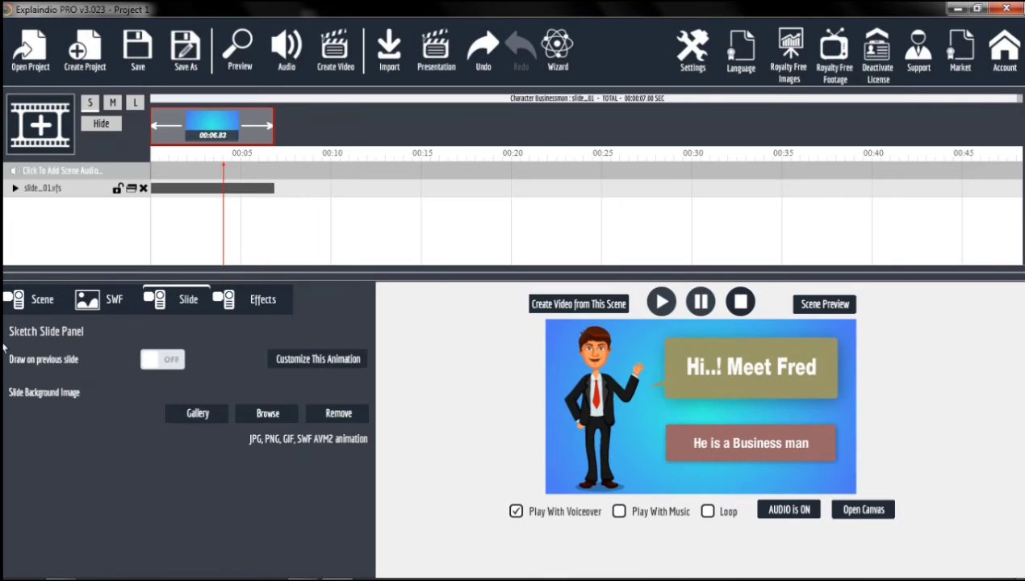
click(290, 364)
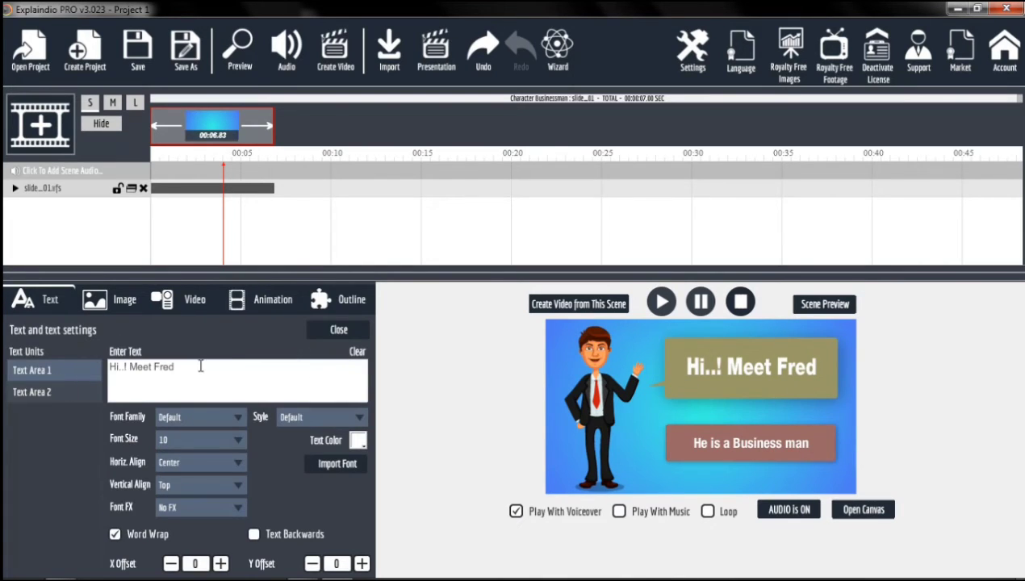
drag(201, 365, 154, 368)
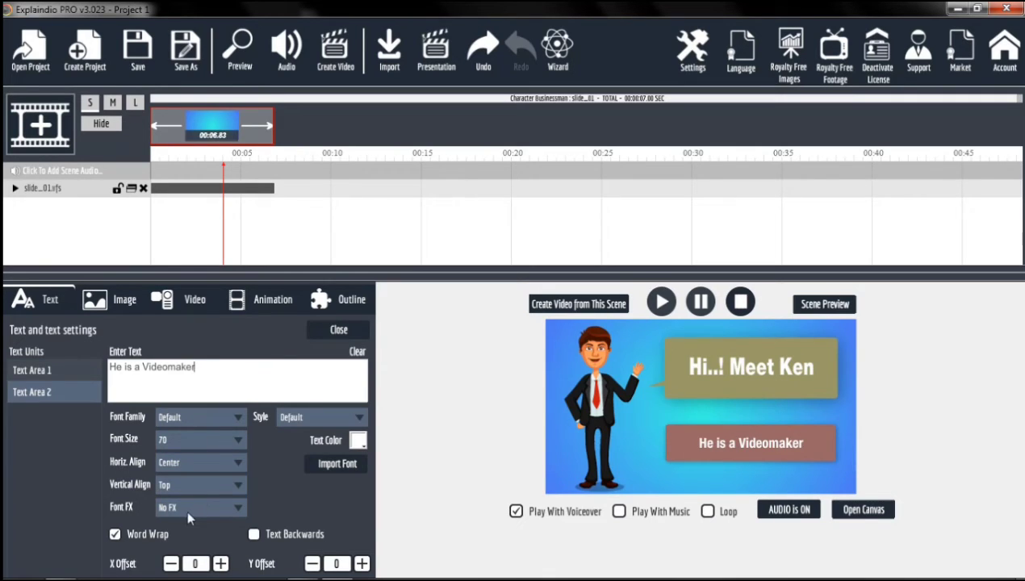
Step: Make the 'He is a Videomaker' caption yellow in Default style, with X offset -5
click(319, 417)
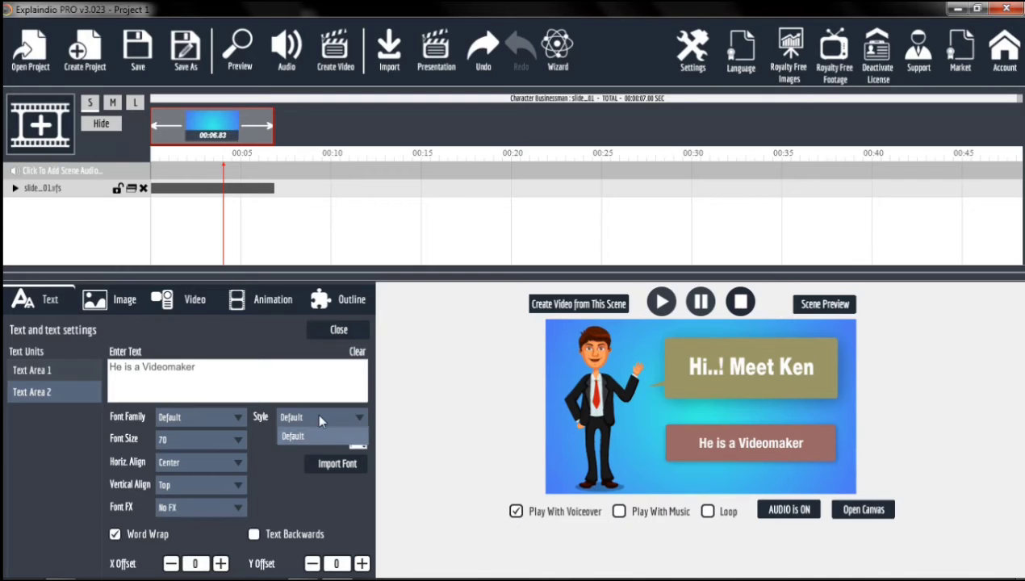
click(318, 419)
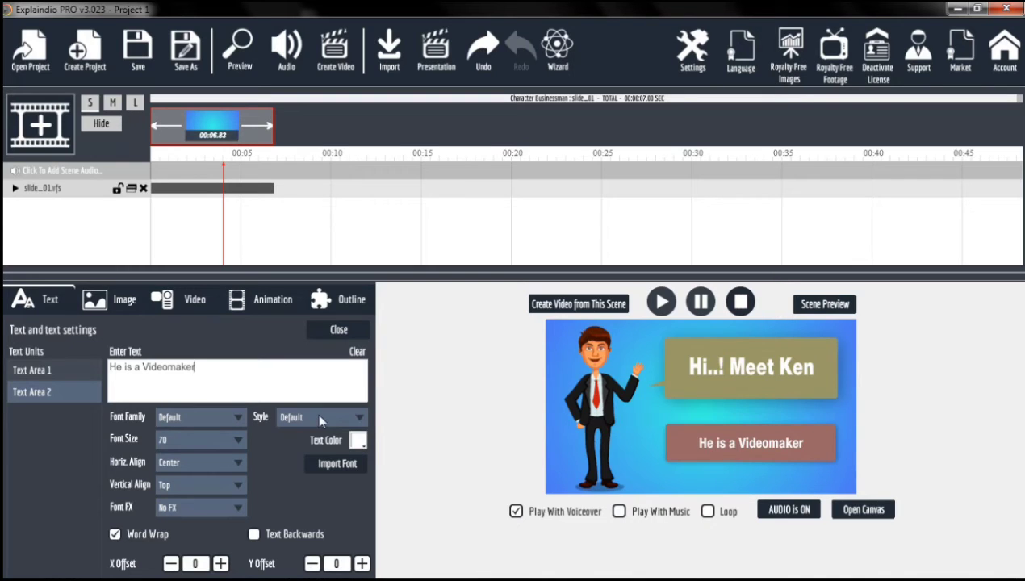
click(357, 440)
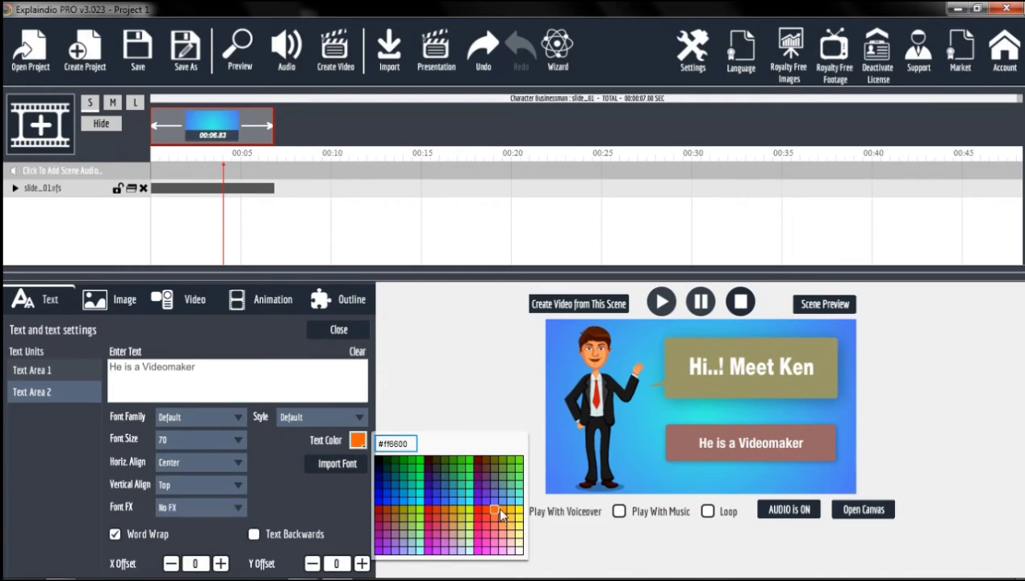
click(519, 513)
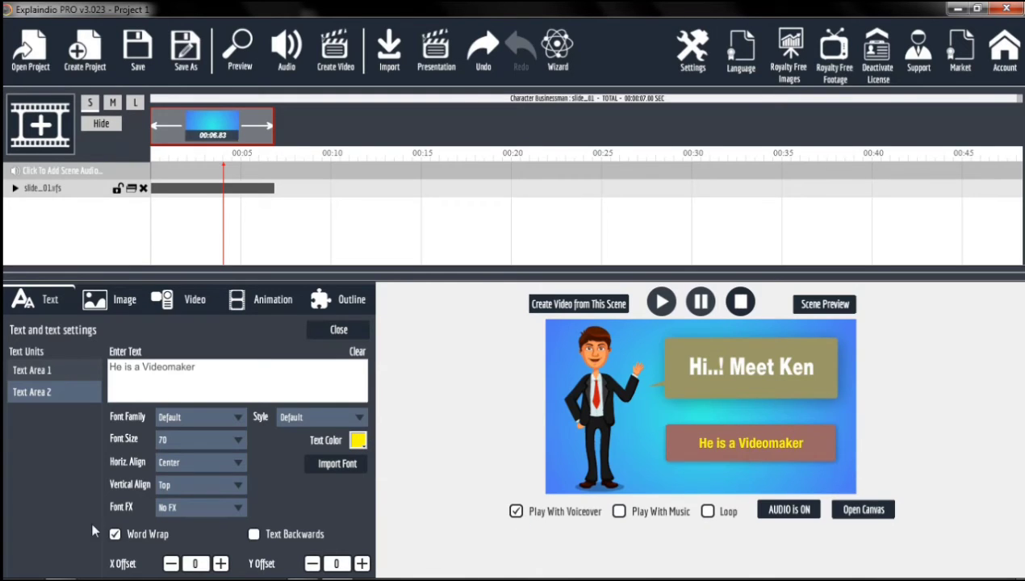
click(172, 564)
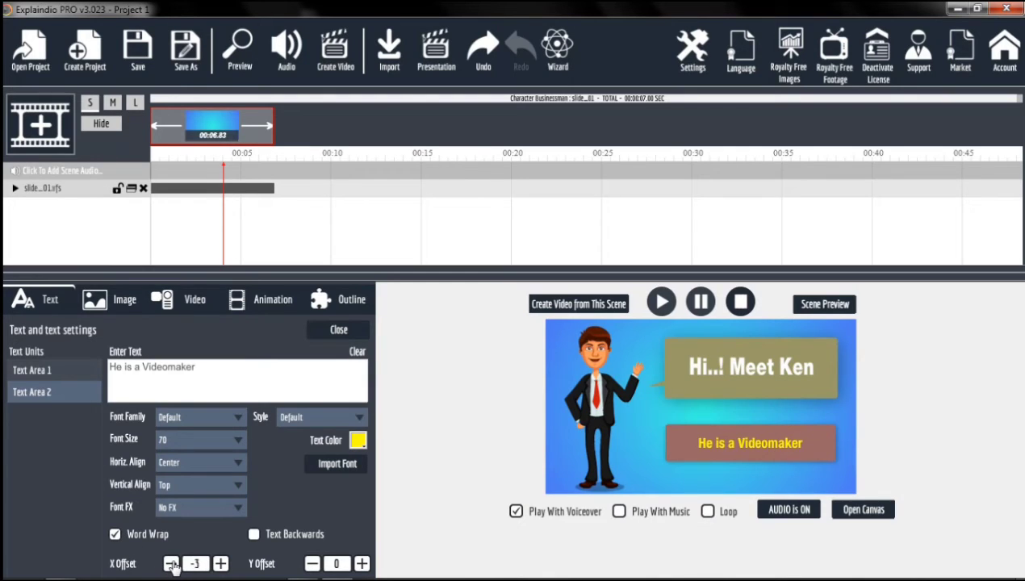
click(171, 564)
click(113, 311)
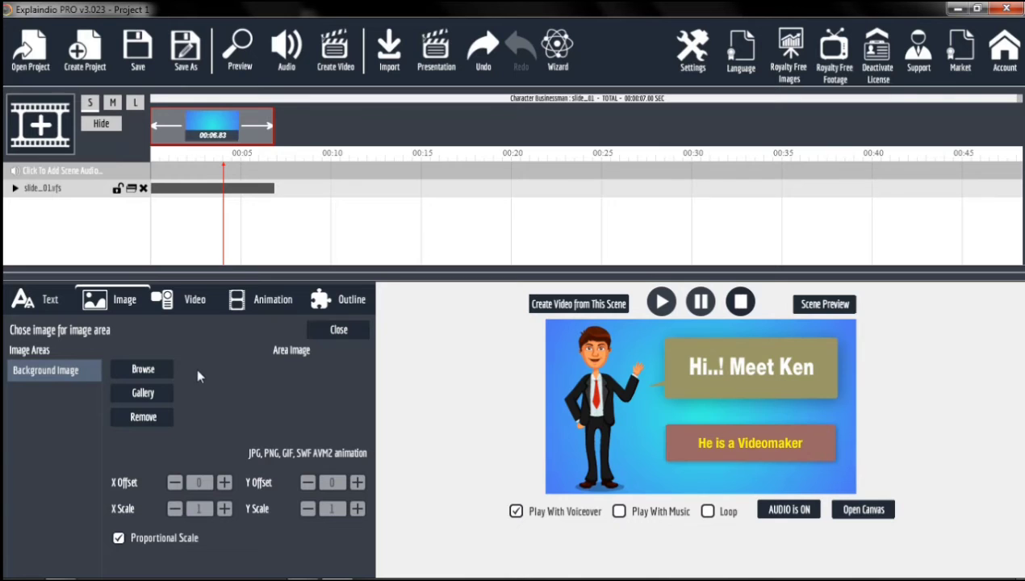
click(137, 371)
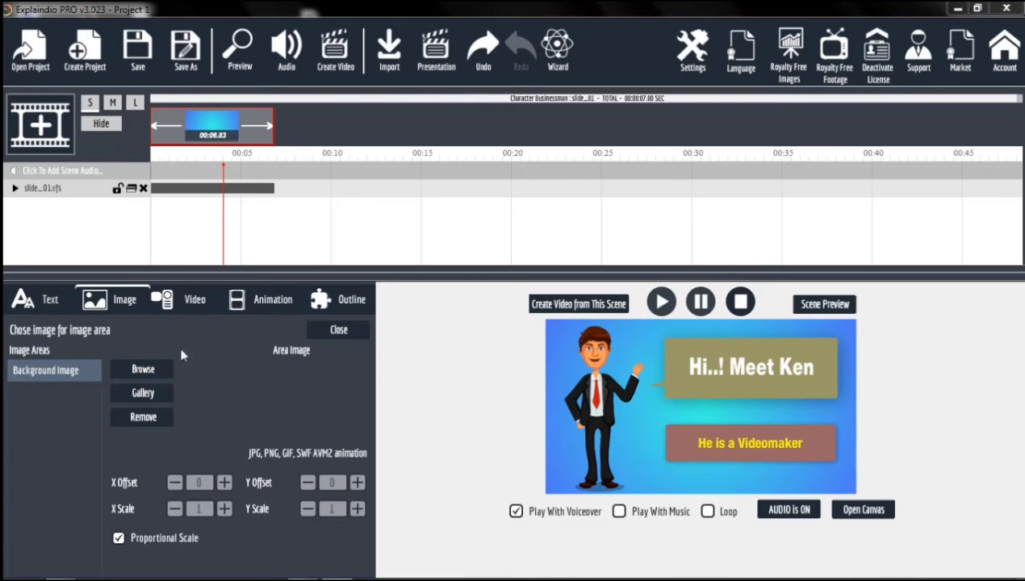
click(56, 121)
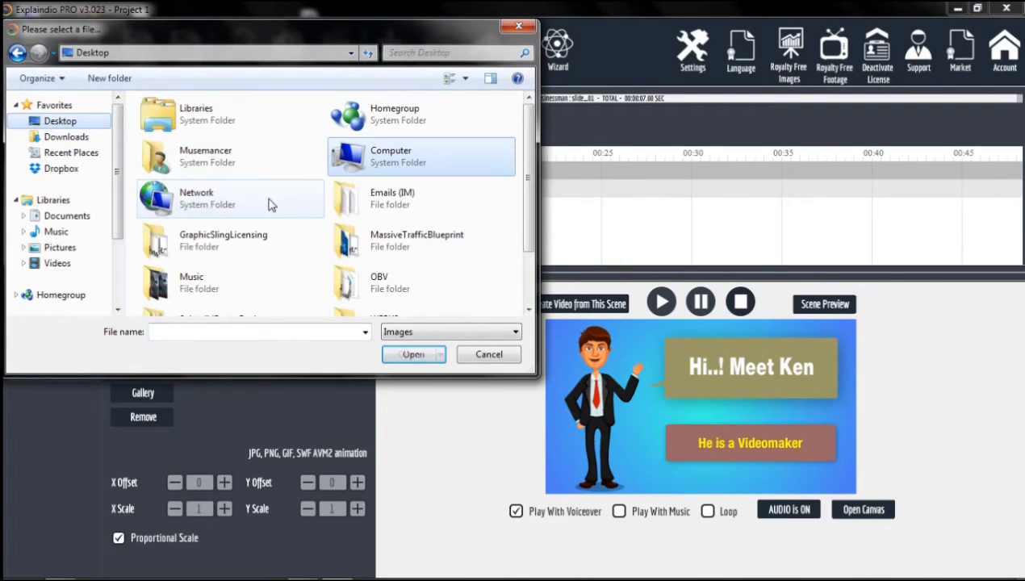
double_click(408, 277)
click(267, 127)
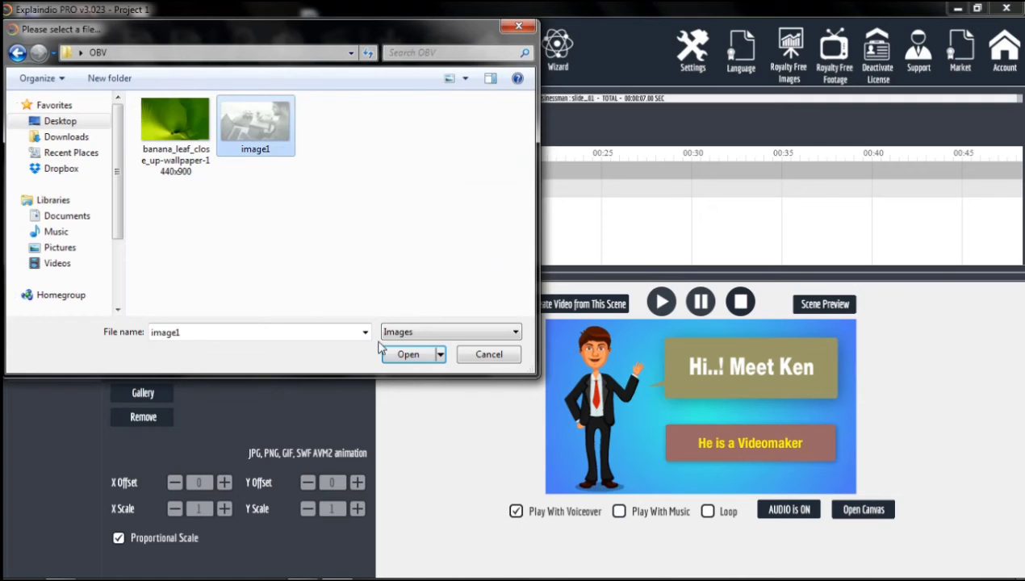
click(405, 358)
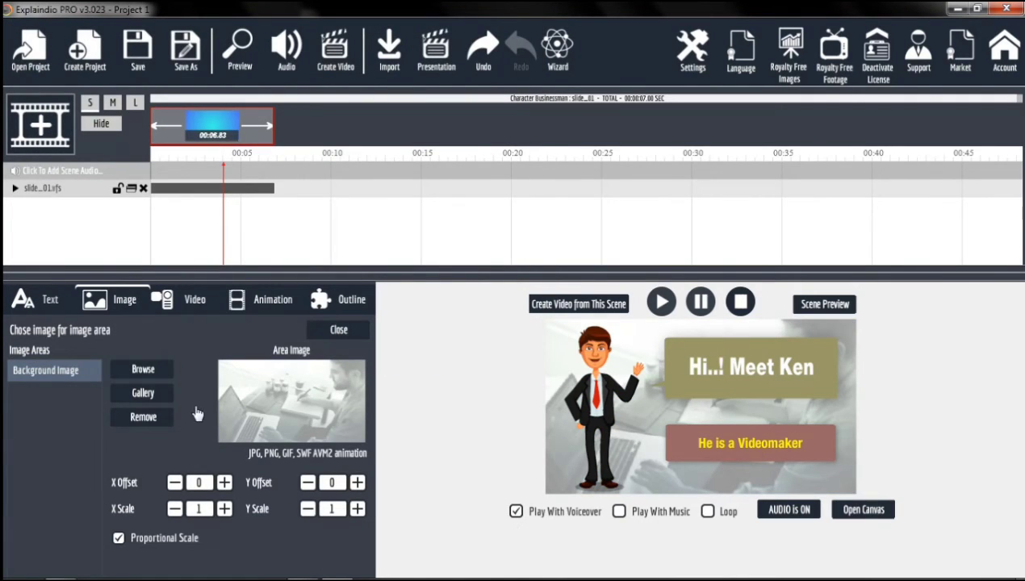
click(144, 393)
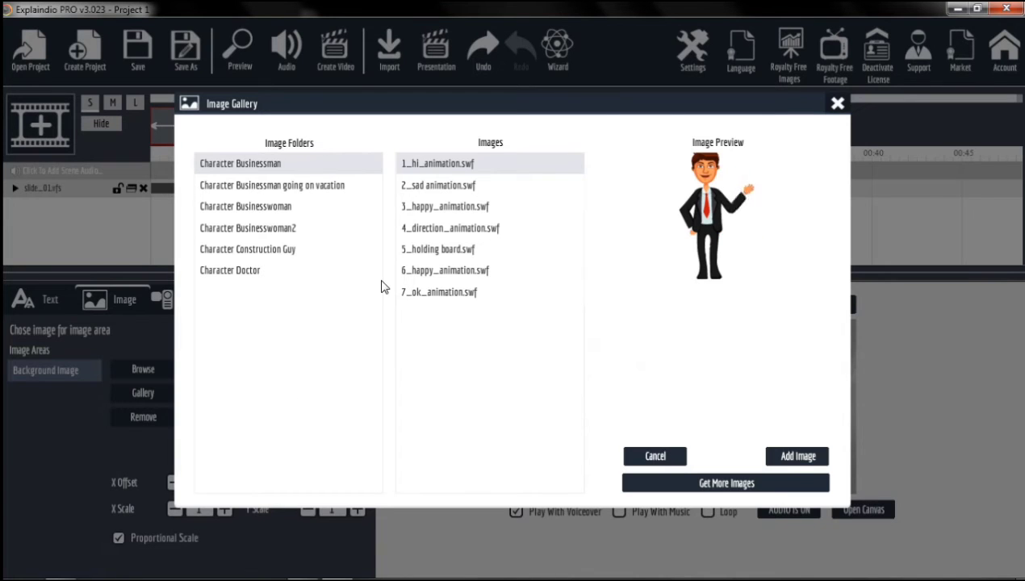
click(837, 107)
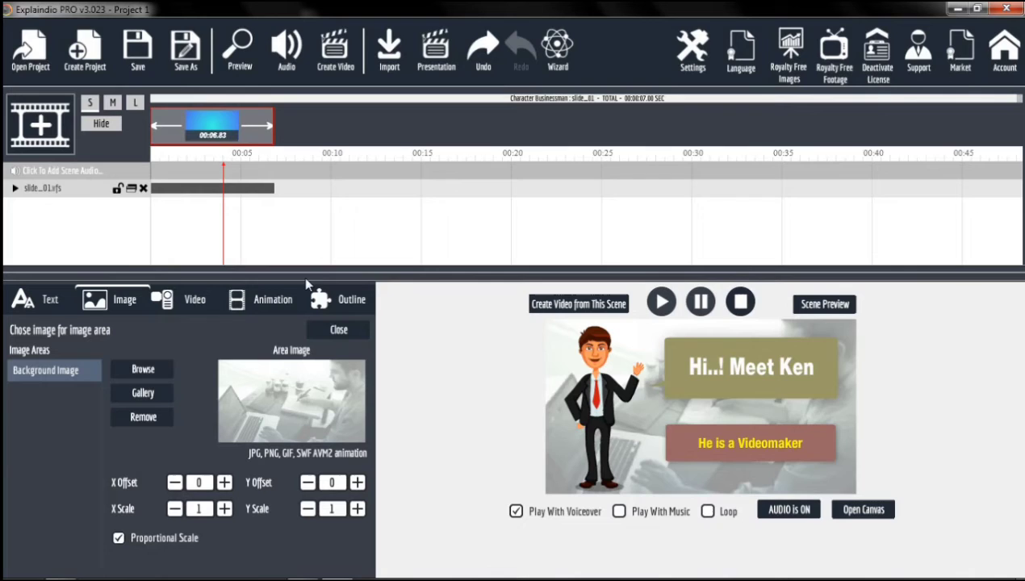
click(144, 417)
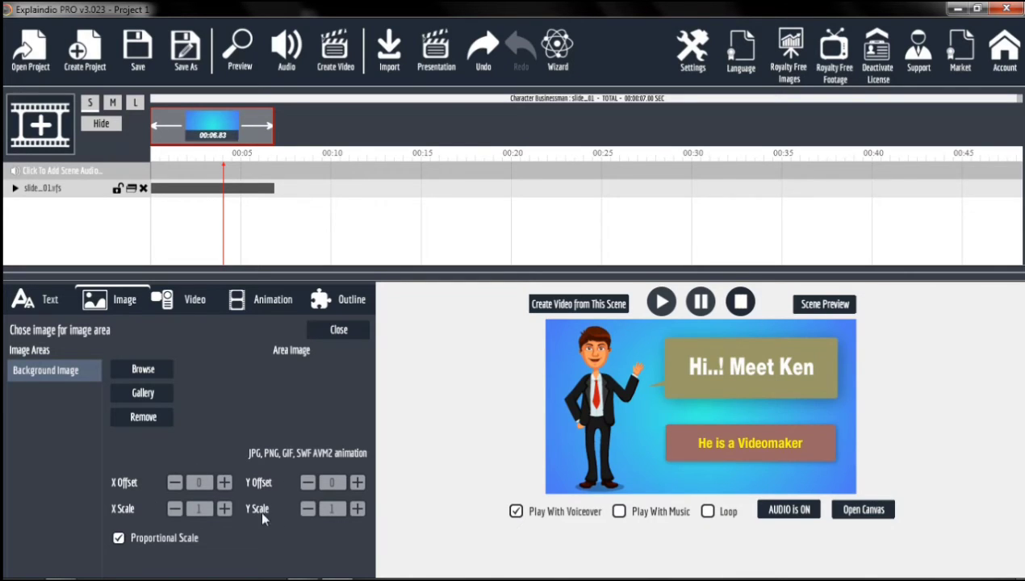
Step: Load video1.swf from the OBV folder as the Ken slide's video footage and preview it
click(185, 309)
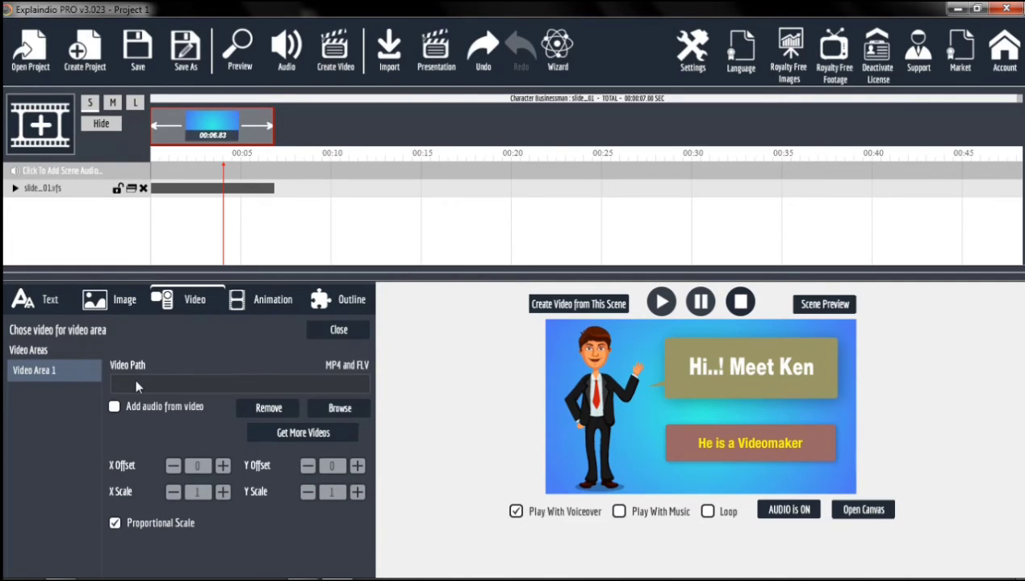
click(338, 409)
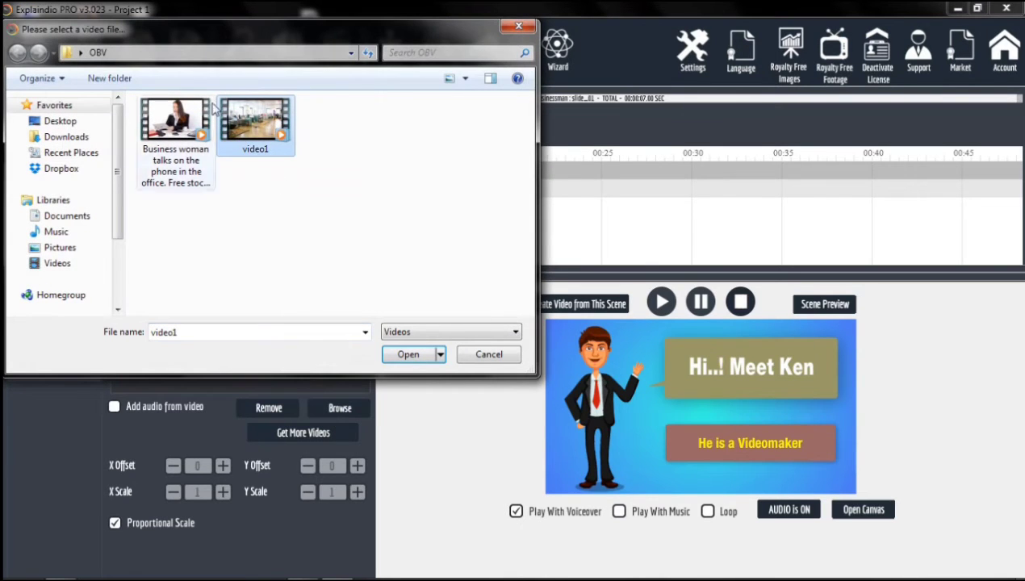
click(409, 355)
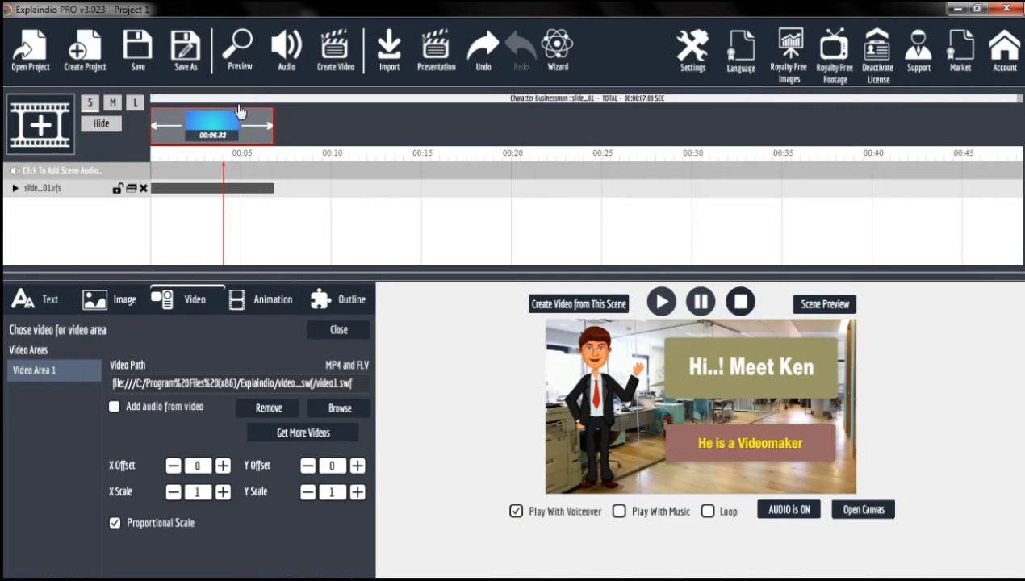
click(245, 187)
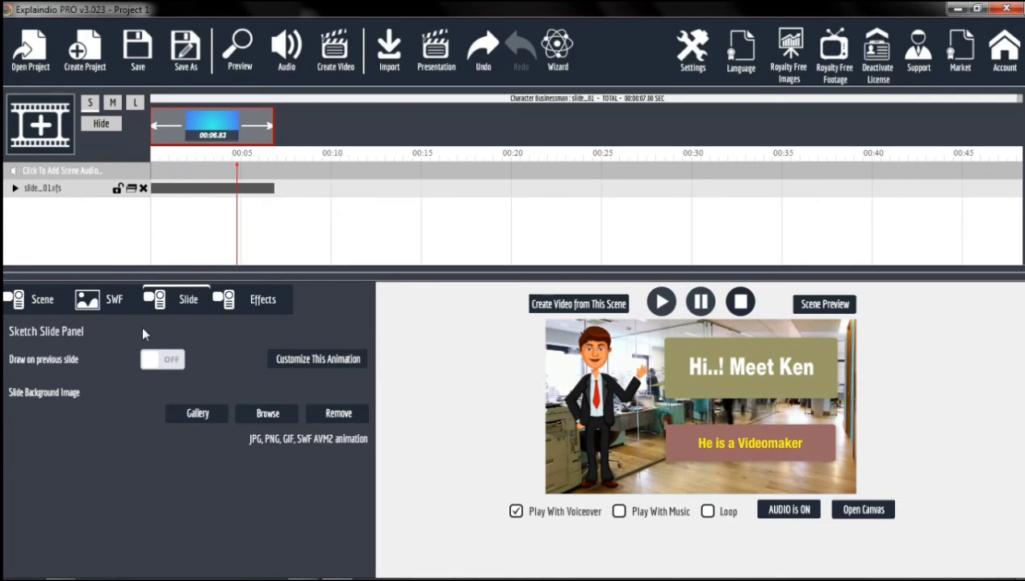
click(330, 360)
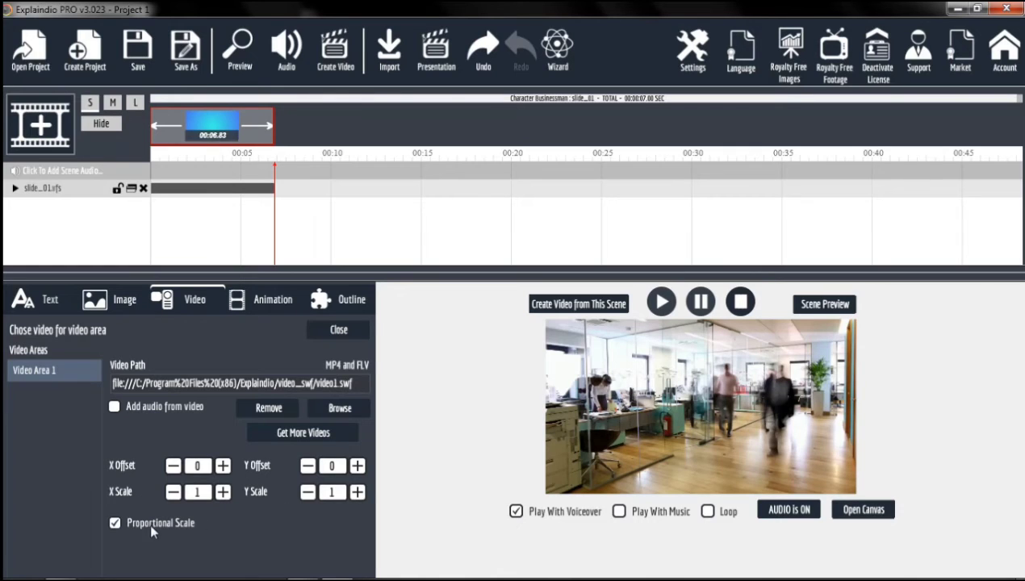
click(253, 315)
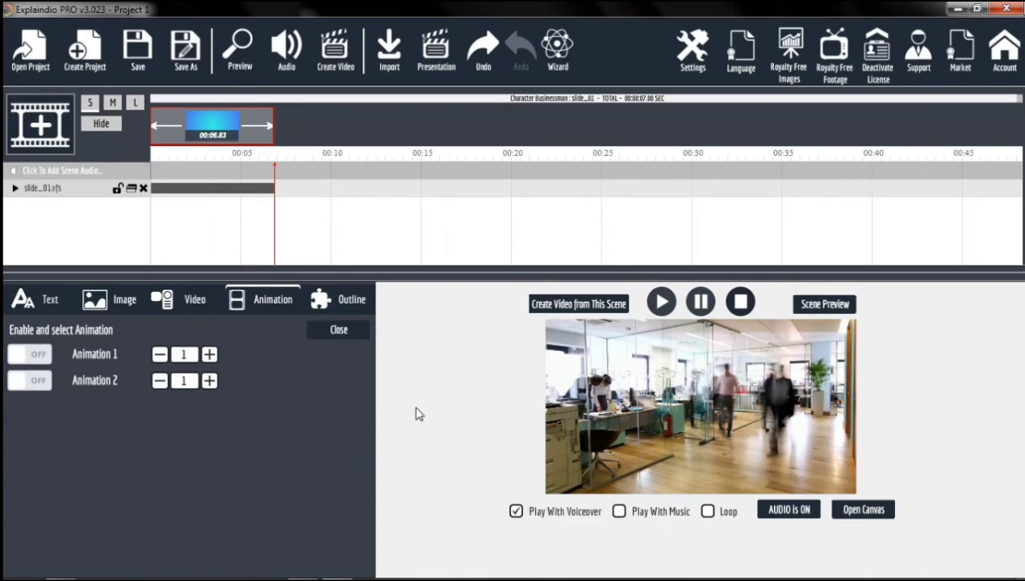
Step: Turn on both animation effects, the first at effect 3 and the second at effect 5, and preview
click(38, 354)
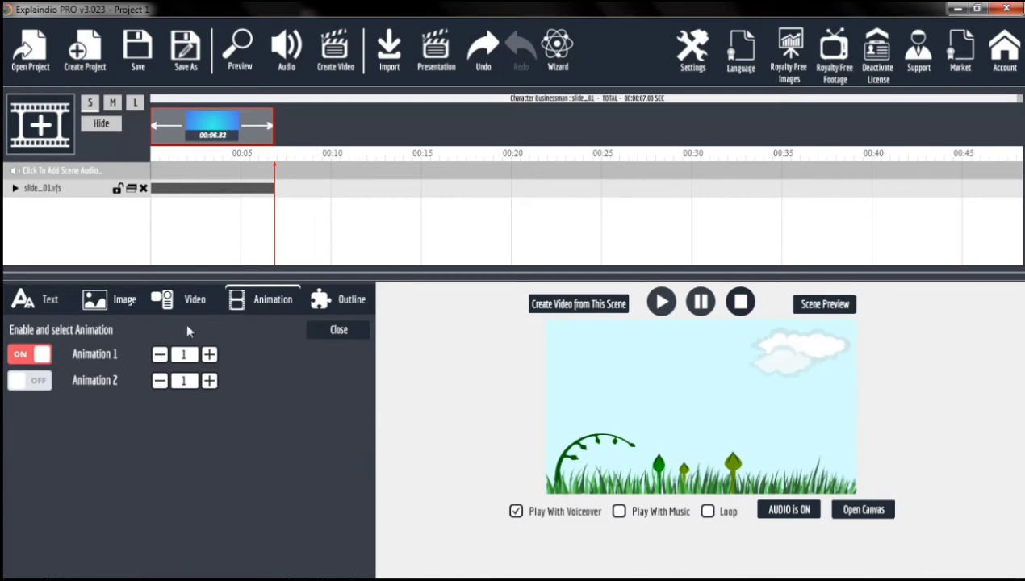
click(164, 355)
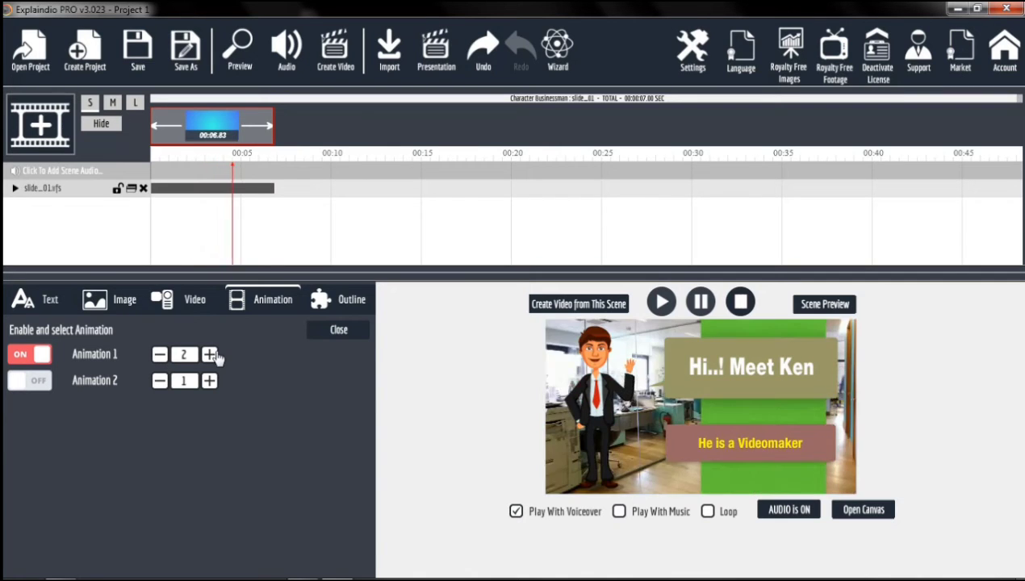
click(210, 355)
click(39, 380)
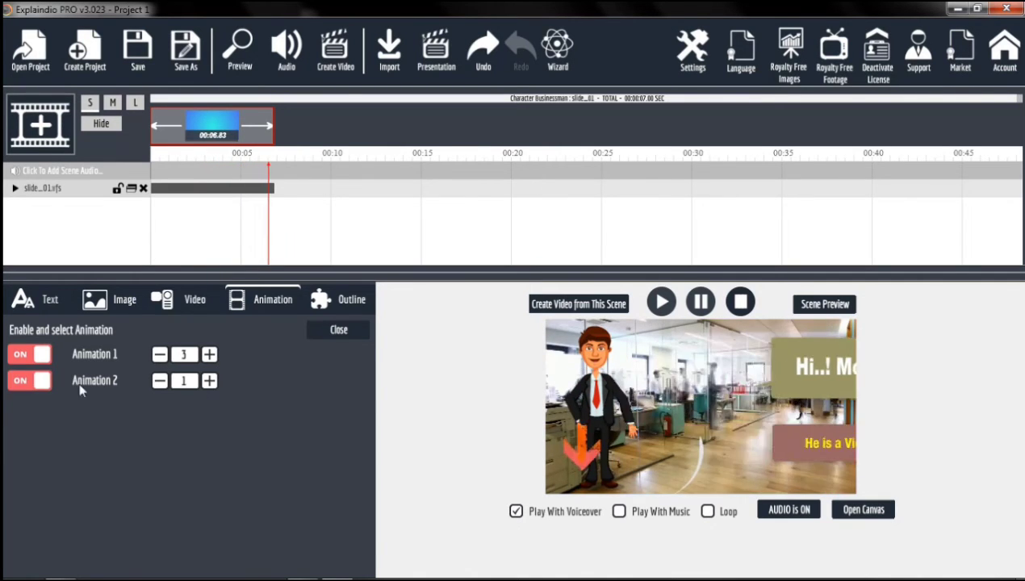
click(209, 380)
click(209, 380)
click(209, 380)
click(208, 380)
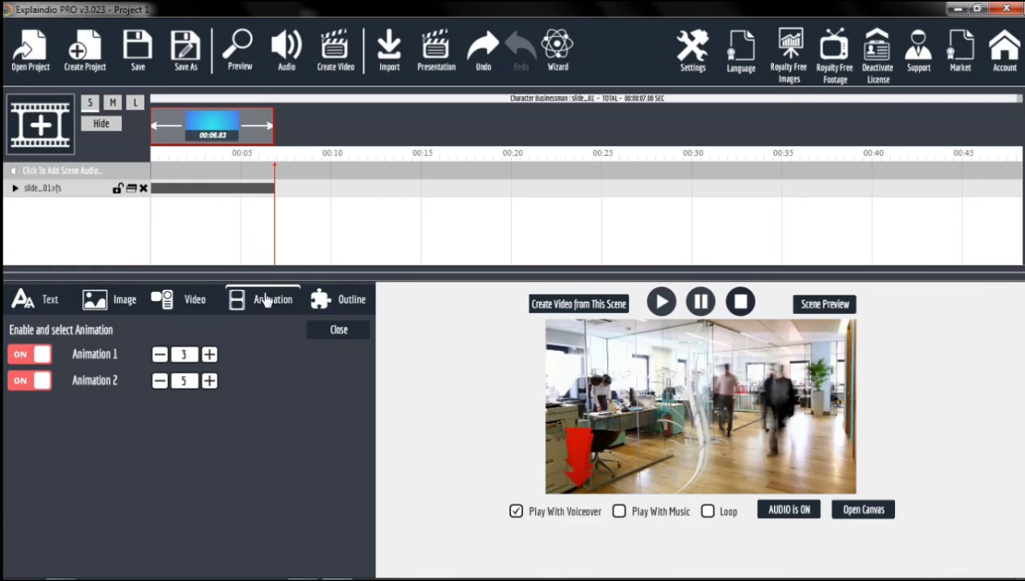
click(209, 131)
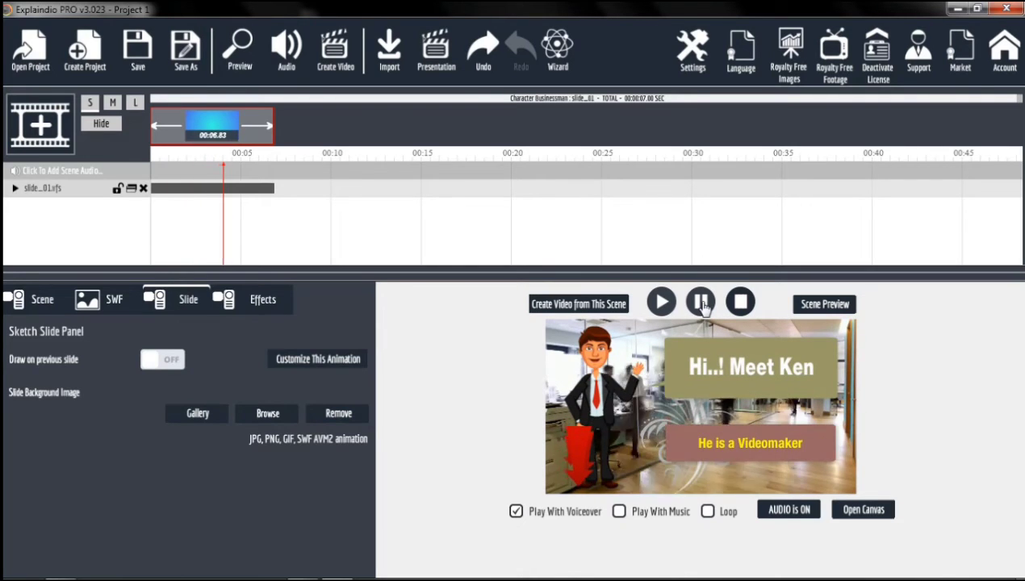
click(700, 303)
Step: Remove the video1.swf office clip from the scene's video area
click(347, 300)
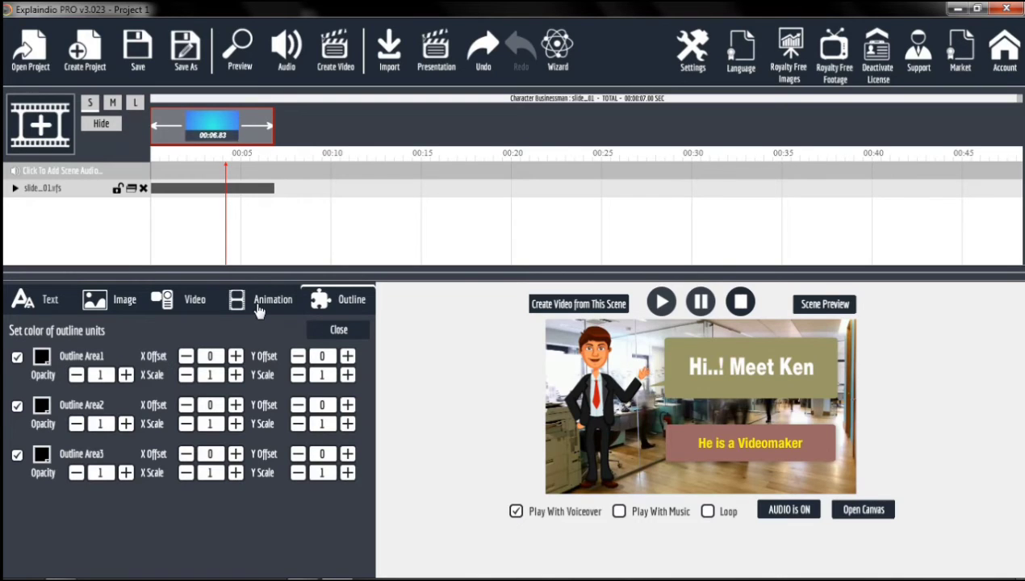
click(206, 309)
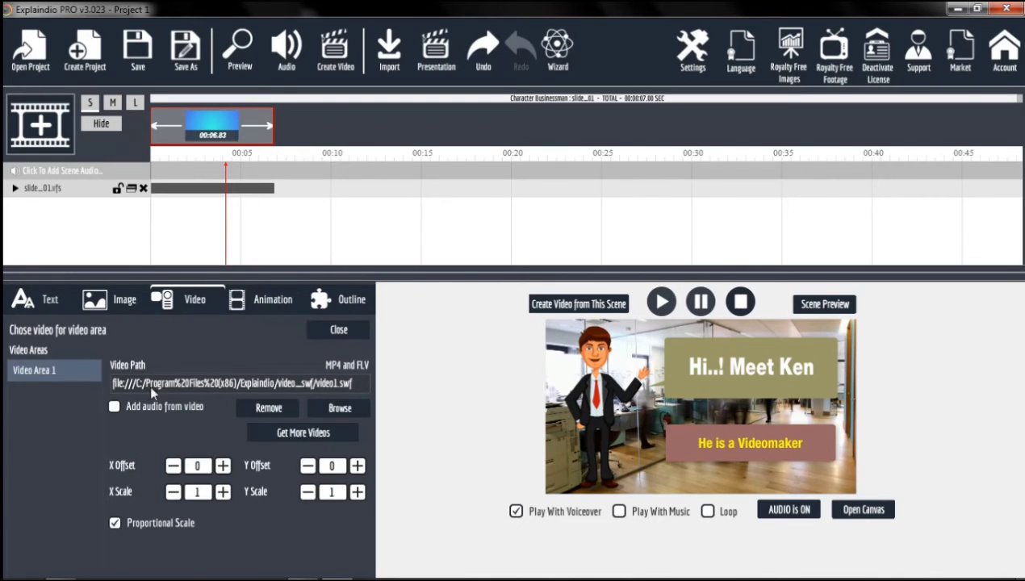
click(266, 408)
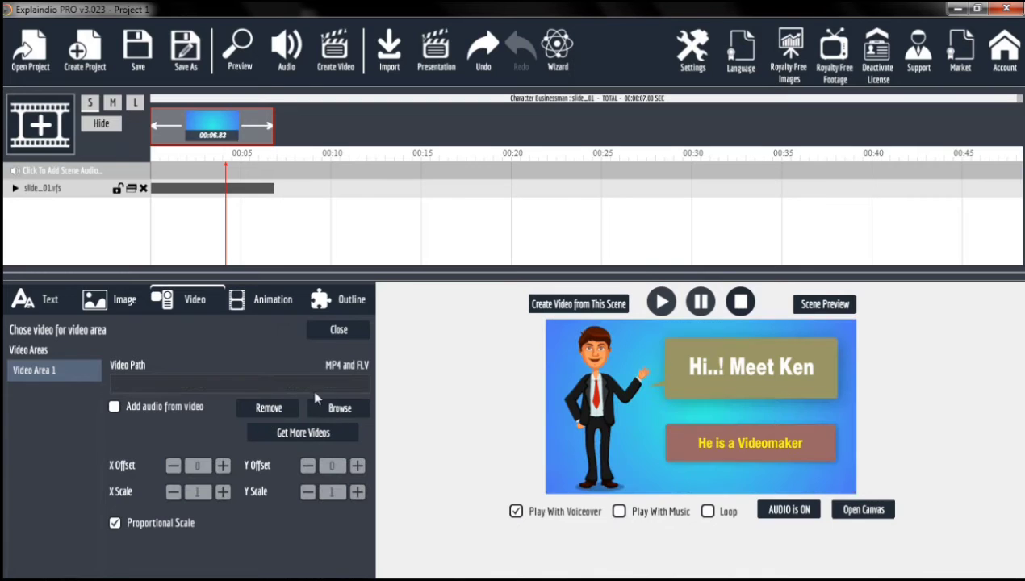
click(327, 307)
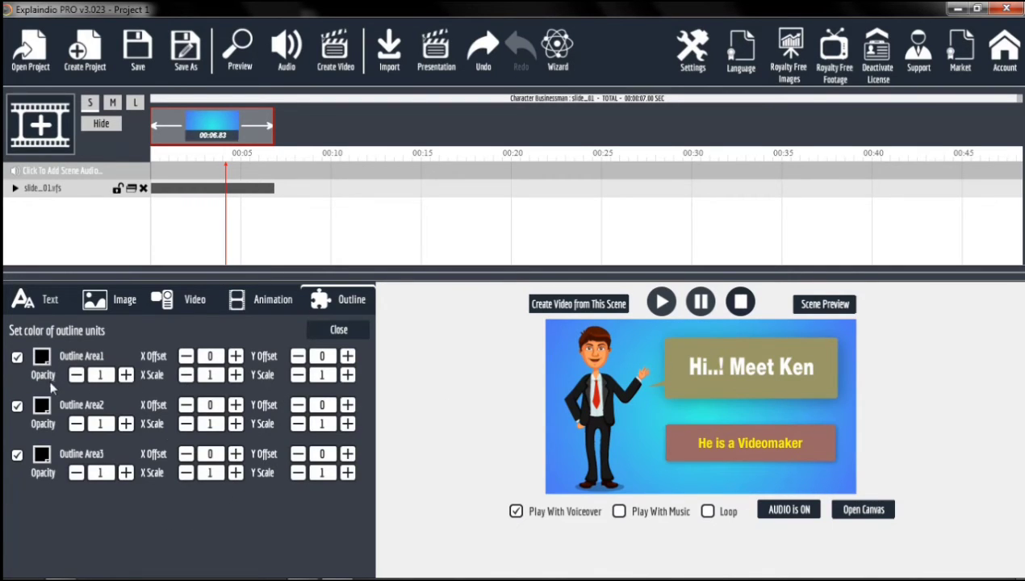
Step: Uncheck Outline Area1, colour Outline Area2 orange and Outline Area3 yellow
click(17, 357)
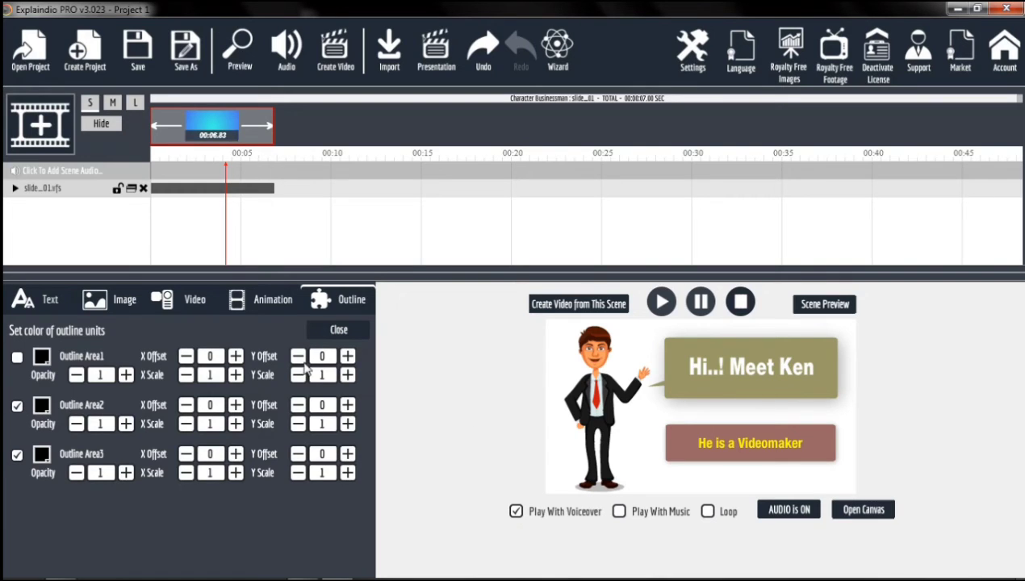
click(42, 406)
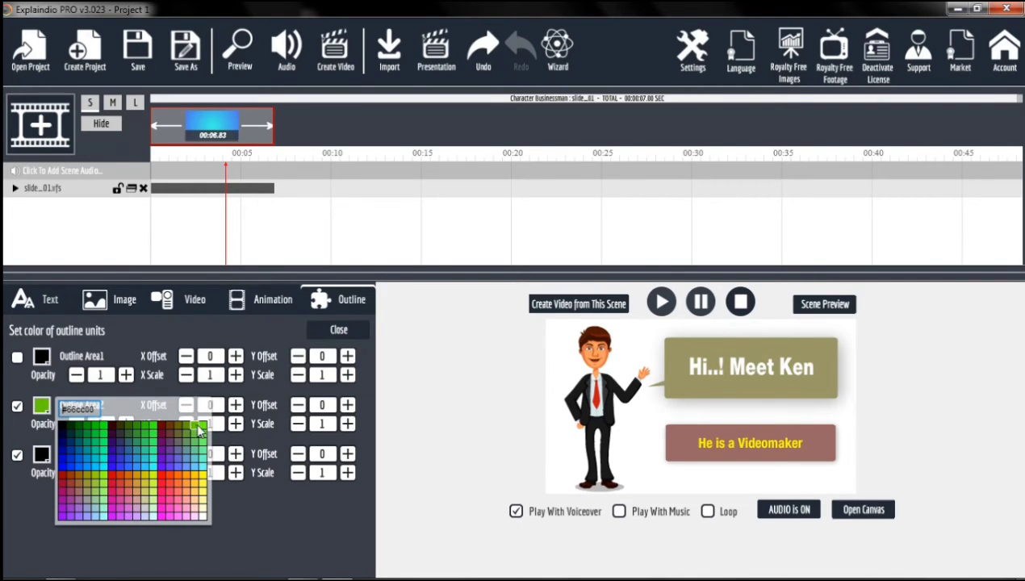
click(186, 476)
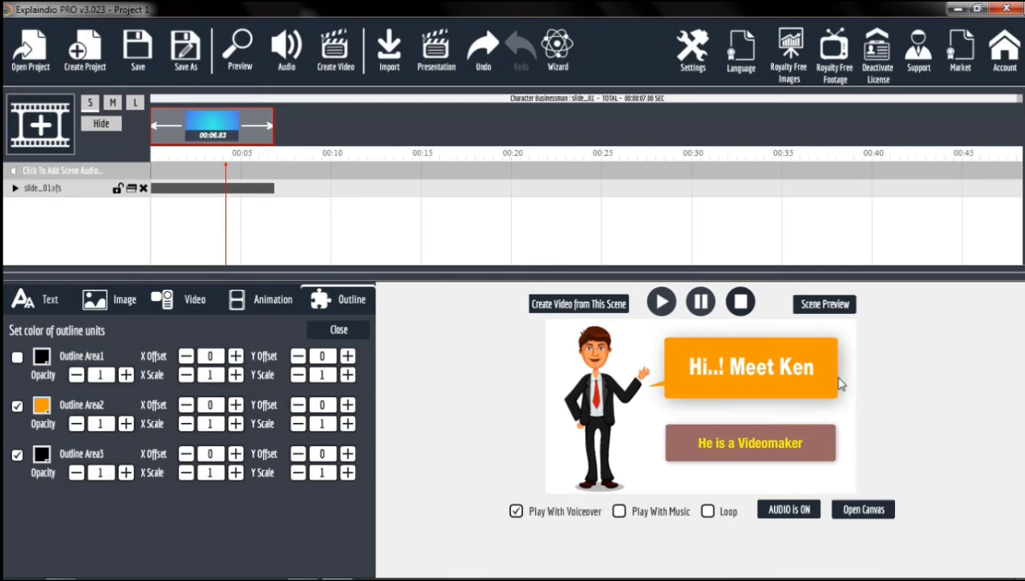
click(45, 456)
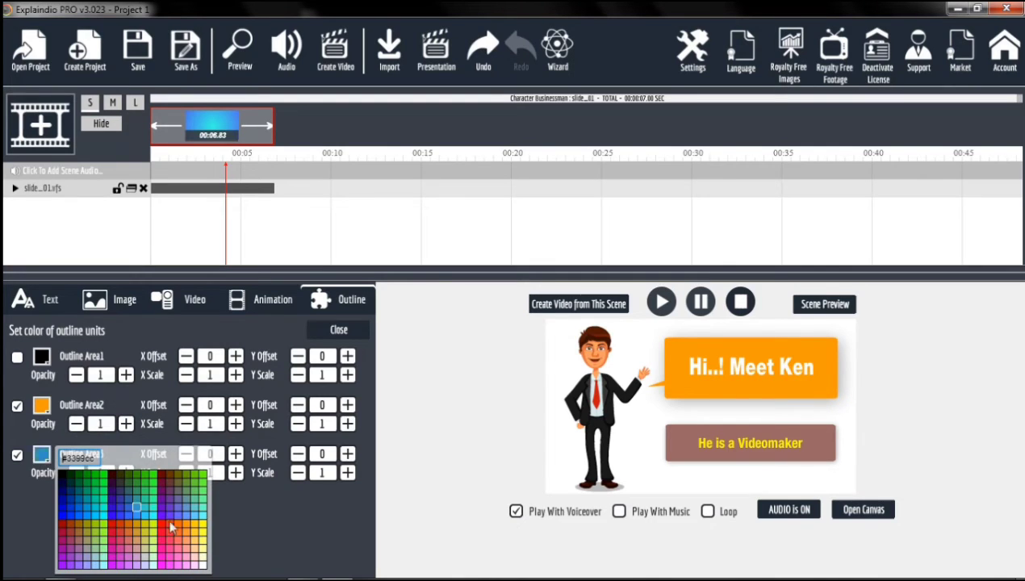
click(193, 525)
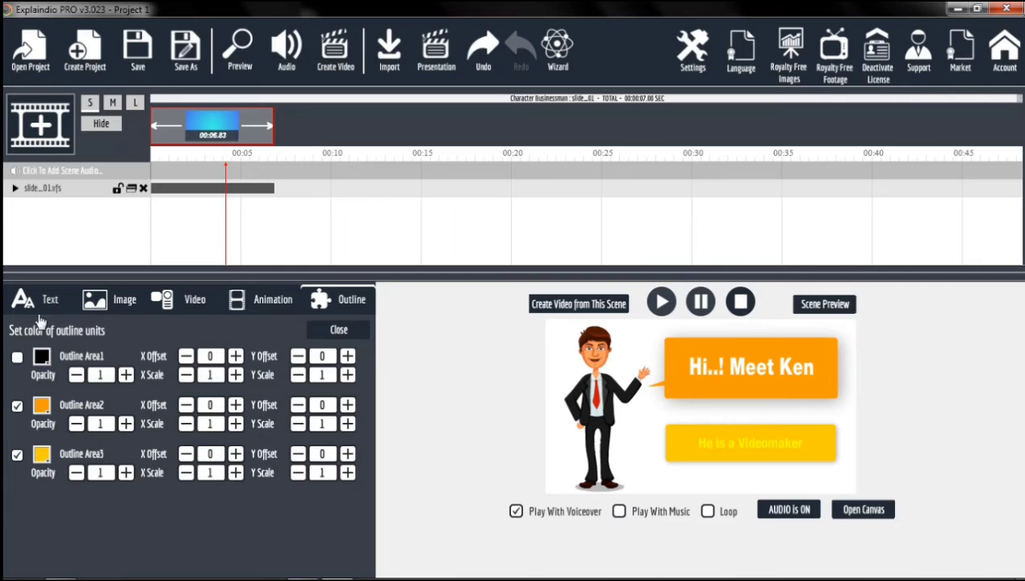
click(208, 132)
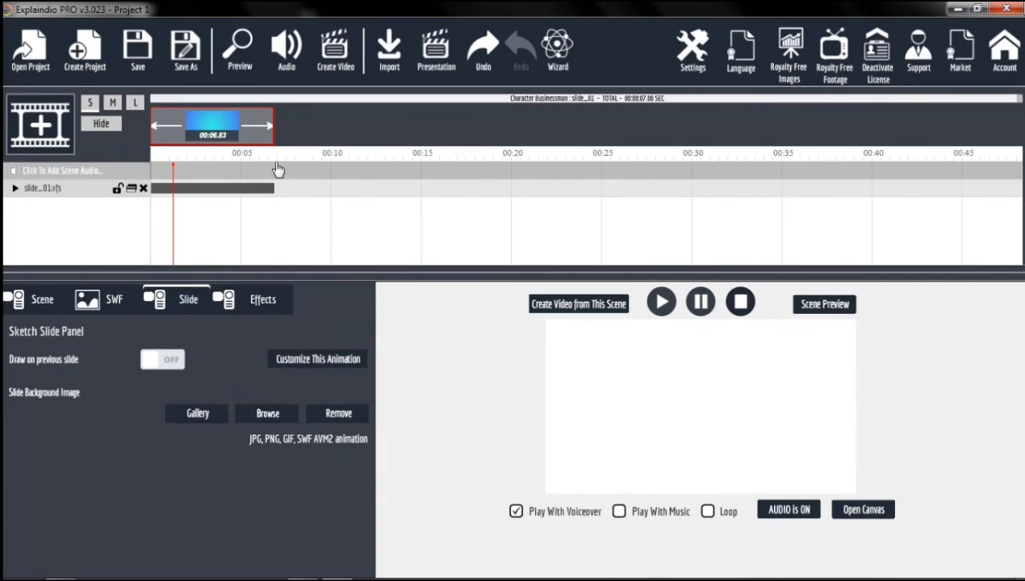
Step: Apply a different drawing hand from the Pen Gallery to the sketch-by-hand effect
click(254, 305)
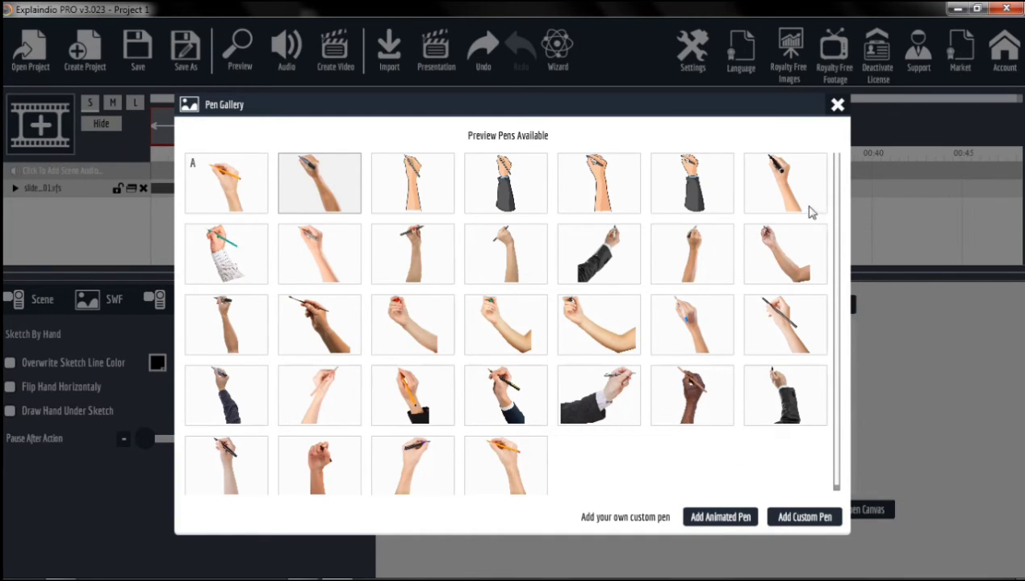
click(836, 104)
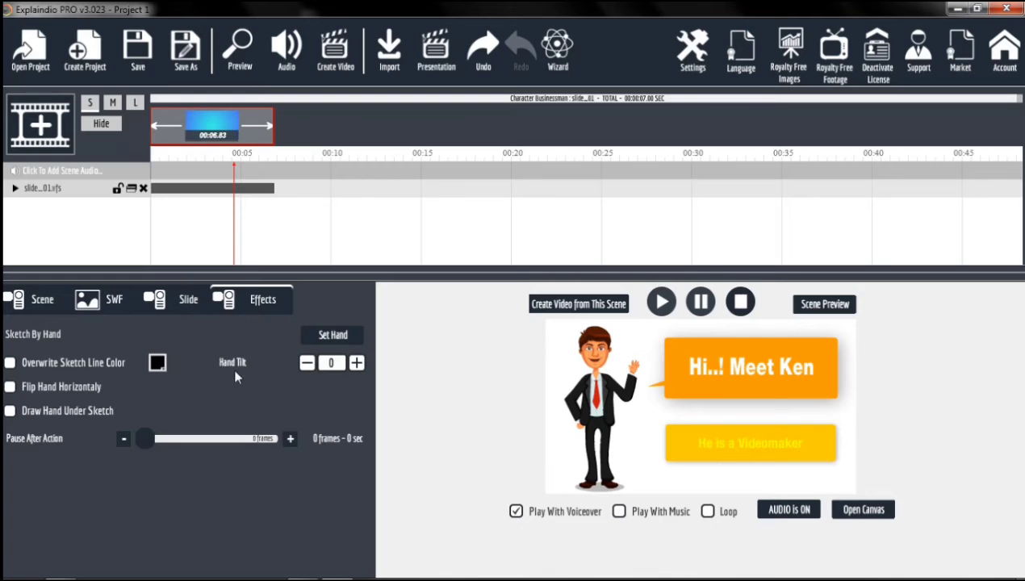
click(327, 335)
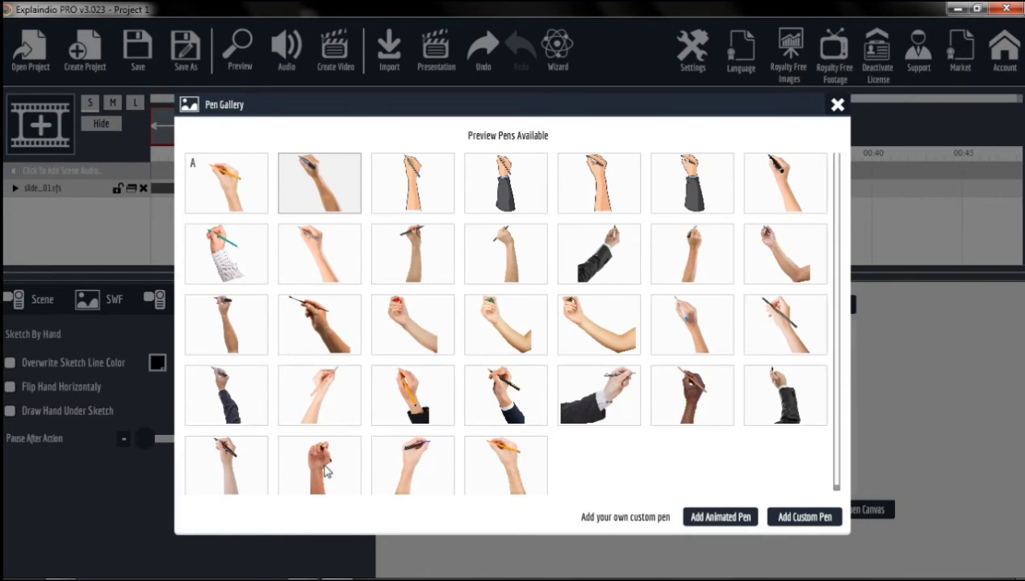
click(326, 468)
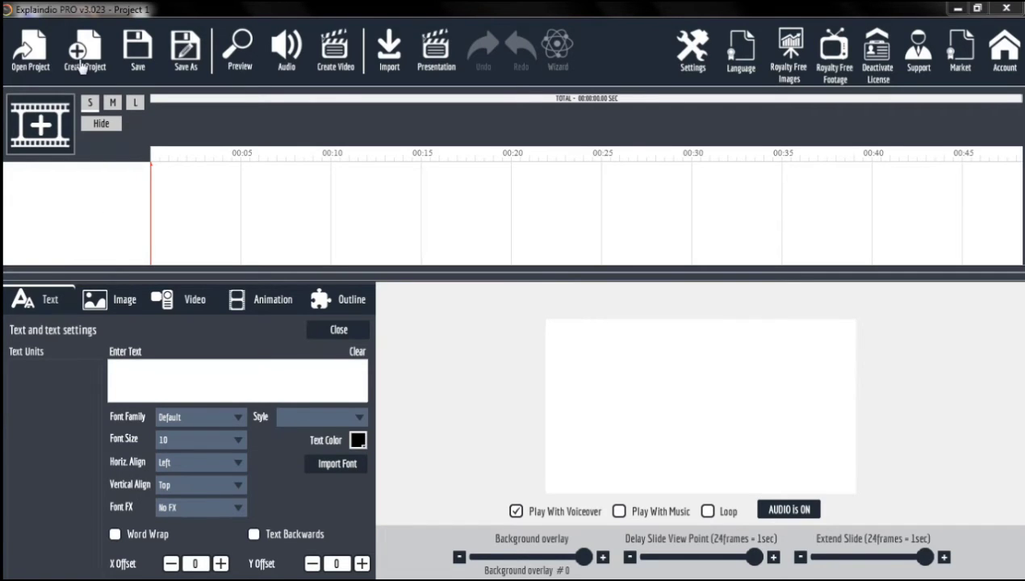
Step: Create Project 1 without saving the current project and add a blank new scene
click(138, 52)
click(488, 324)
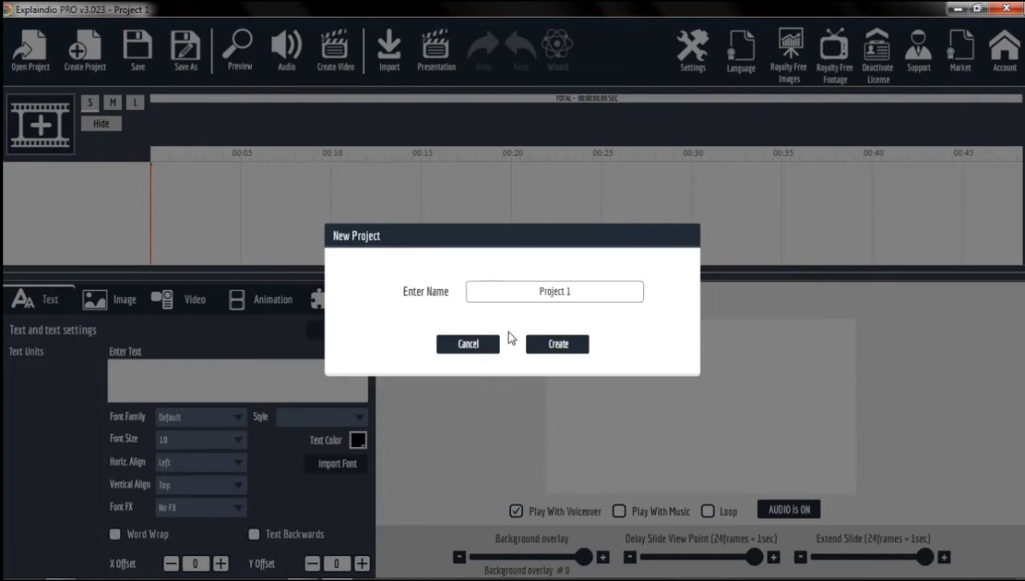
click(557, 345)
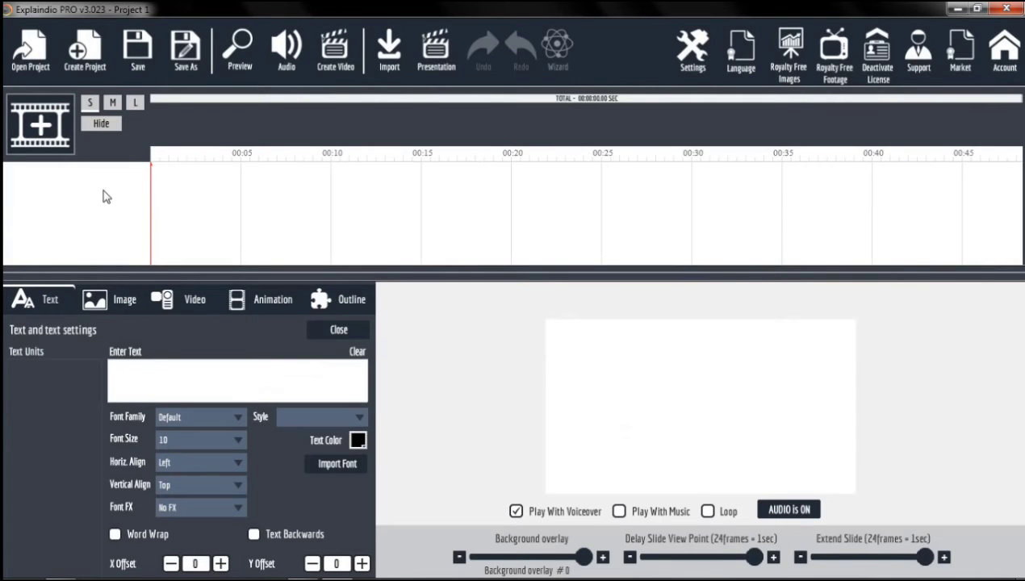
click(45, 131)
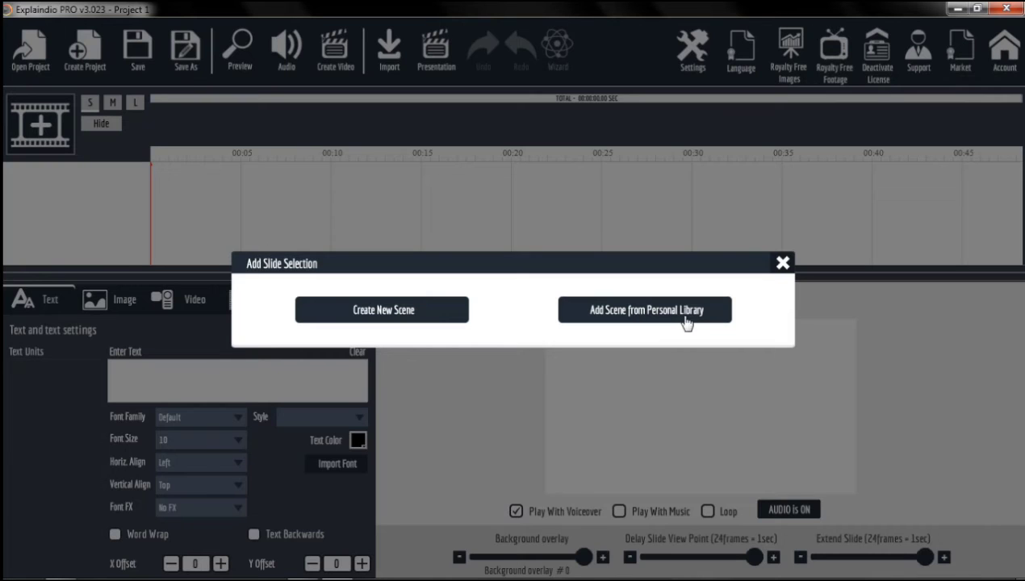
click(410, 315)
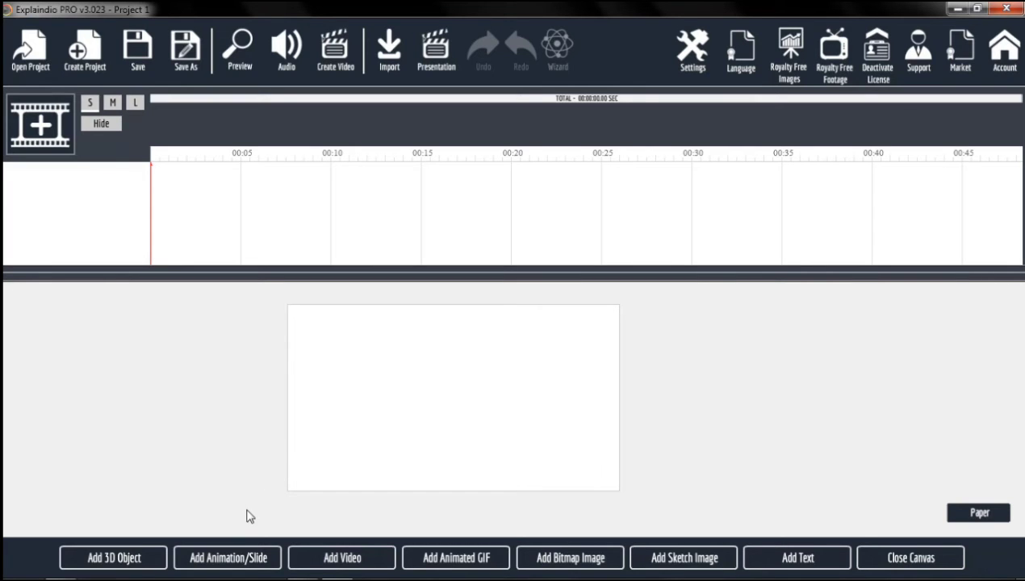
Step: Add slide_01.vfs from the Character Businessman pack to the canvas as a single slide
click(239, 559)
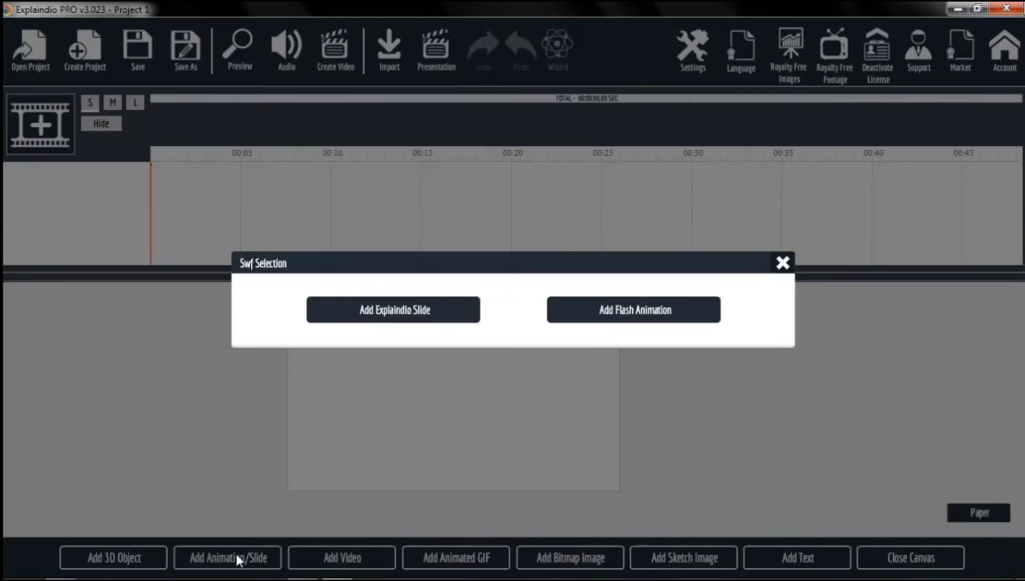
click(411, 317)
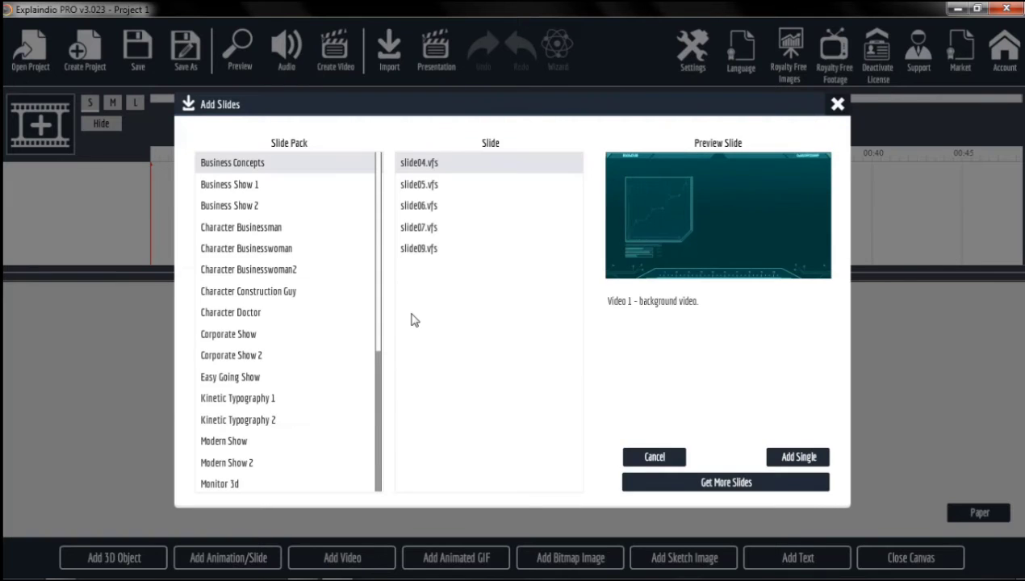
click(258, 228)
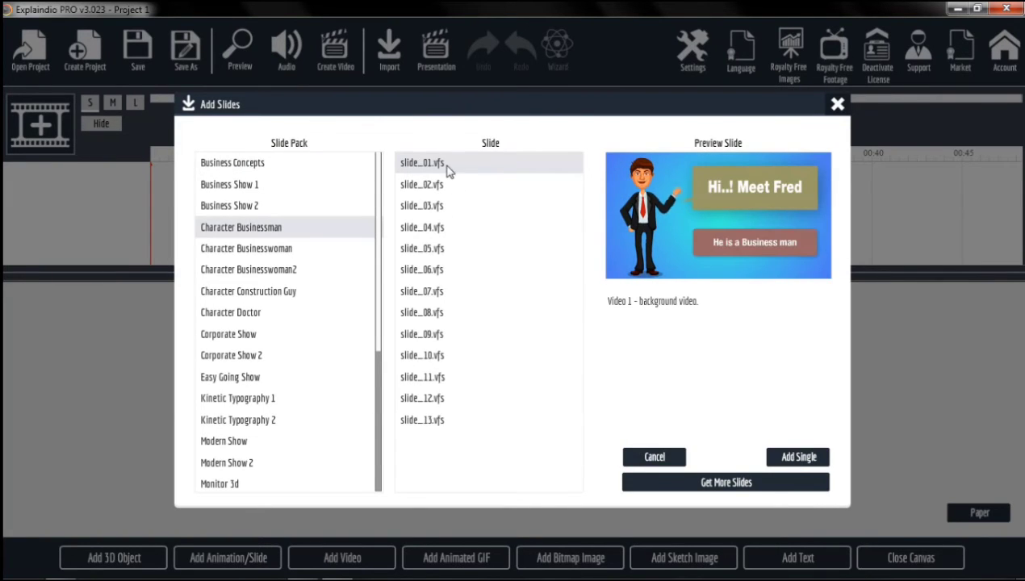
click(799, 457)
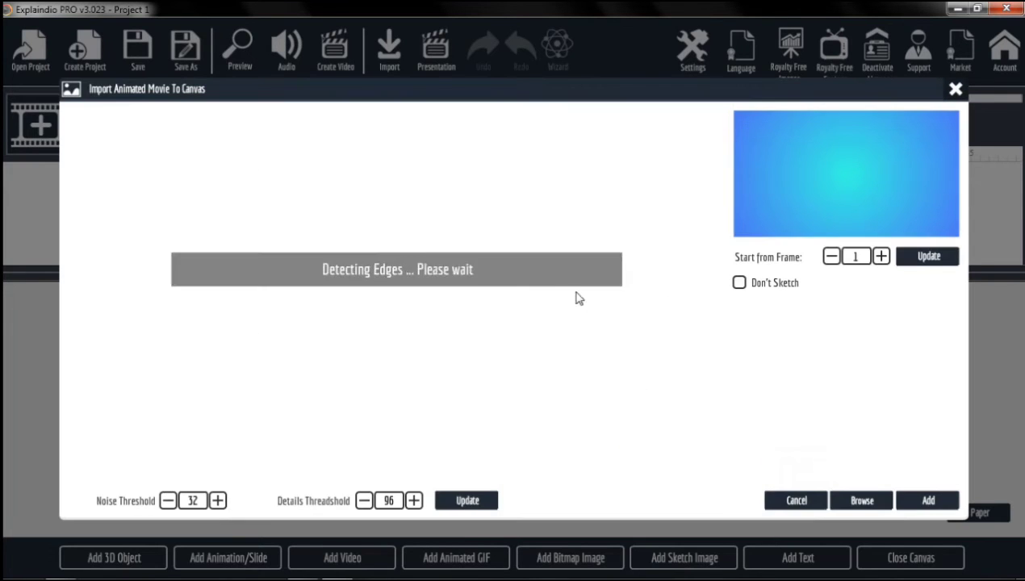
click(920, 502)
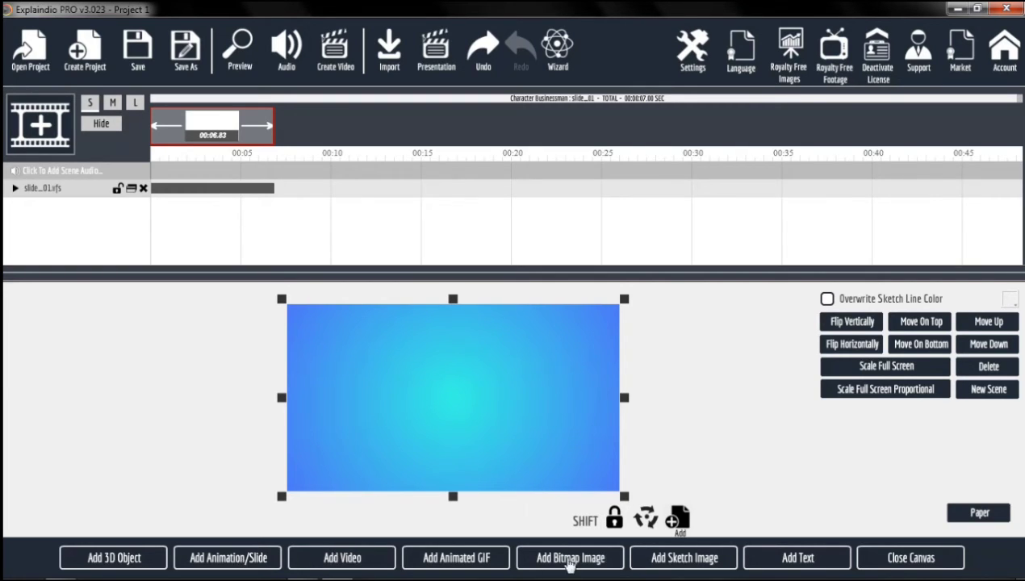
Step: Add and then delete a text layer, leaving slide_01.vfs alone, and close the canvas
click(784, 558)
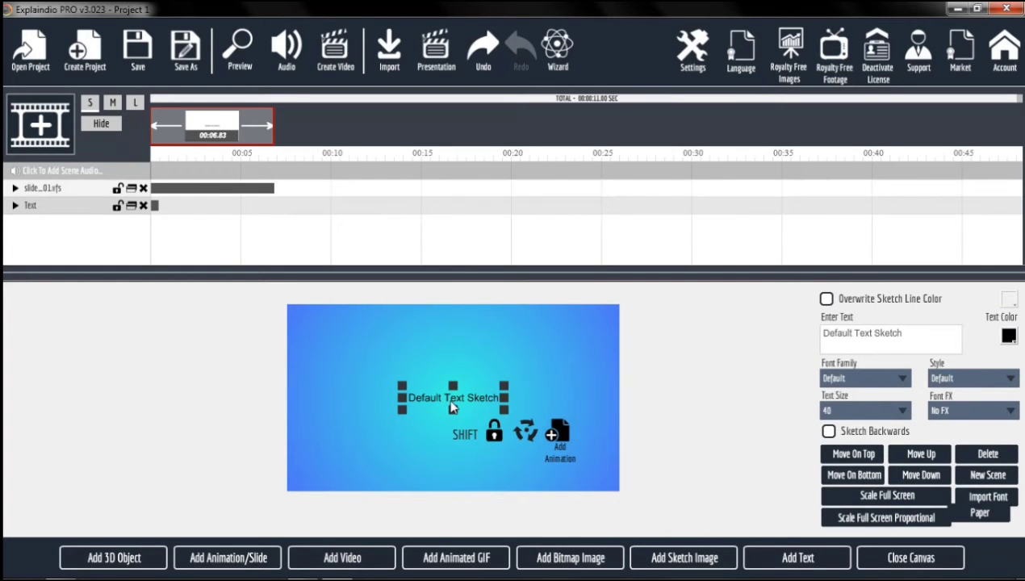
mouse_move(450, 407)
mouse_down()
mouse_move(413, 380)
mouse_move(470, 401)
mouse_move(451, 439)
mouse_move(464, 471)
mouse_move(442, 480)
mouse_up()
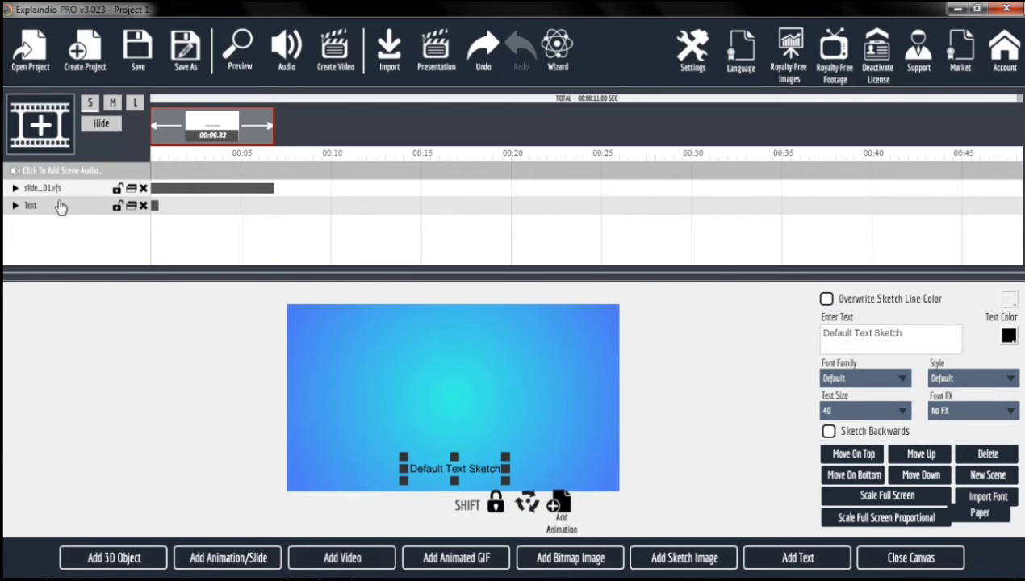
click(143, 206)
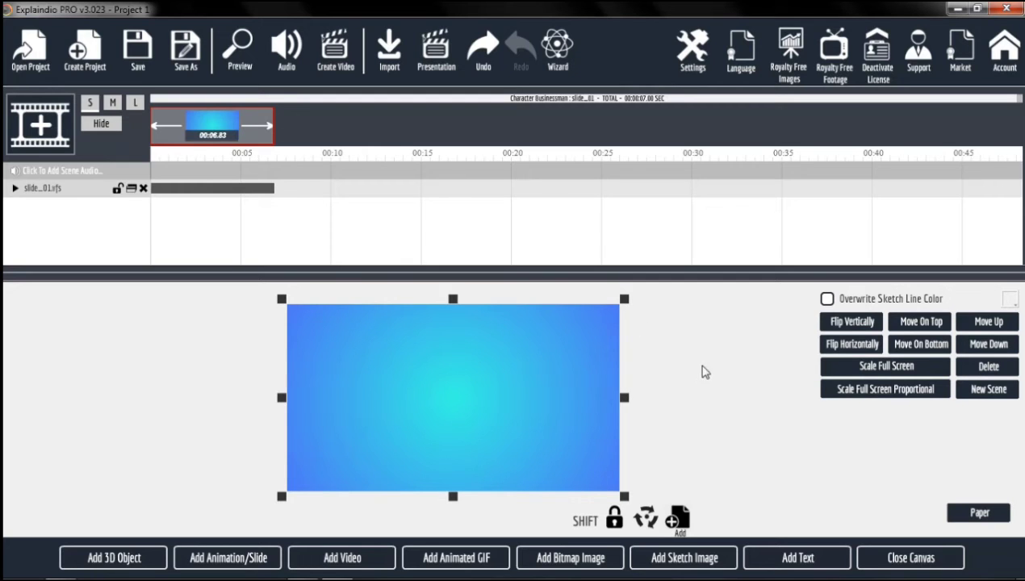
click(903, 561)
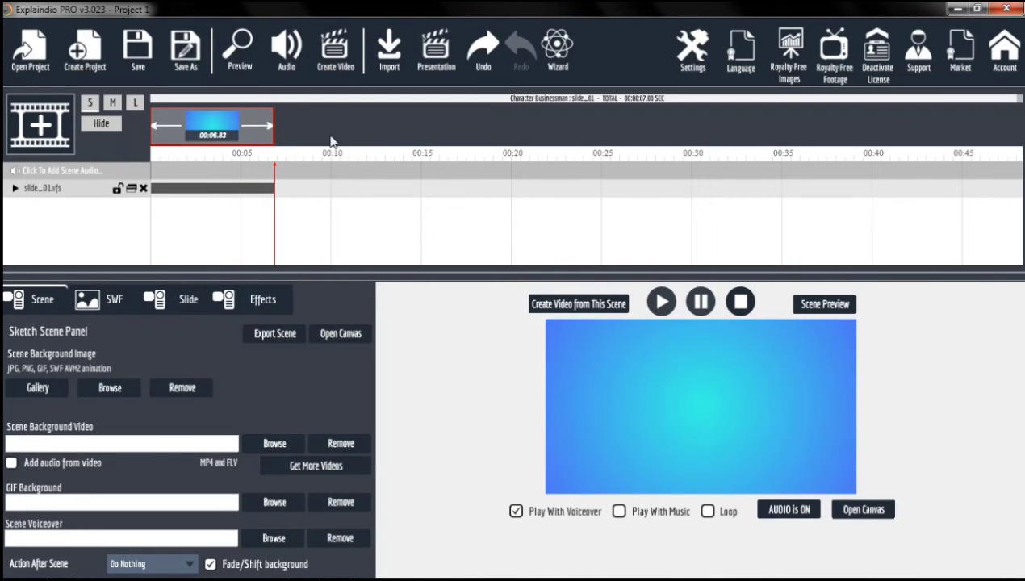
Step: Play the drawing-hand scene preview to the end, then close the preview window
click(229, 47)
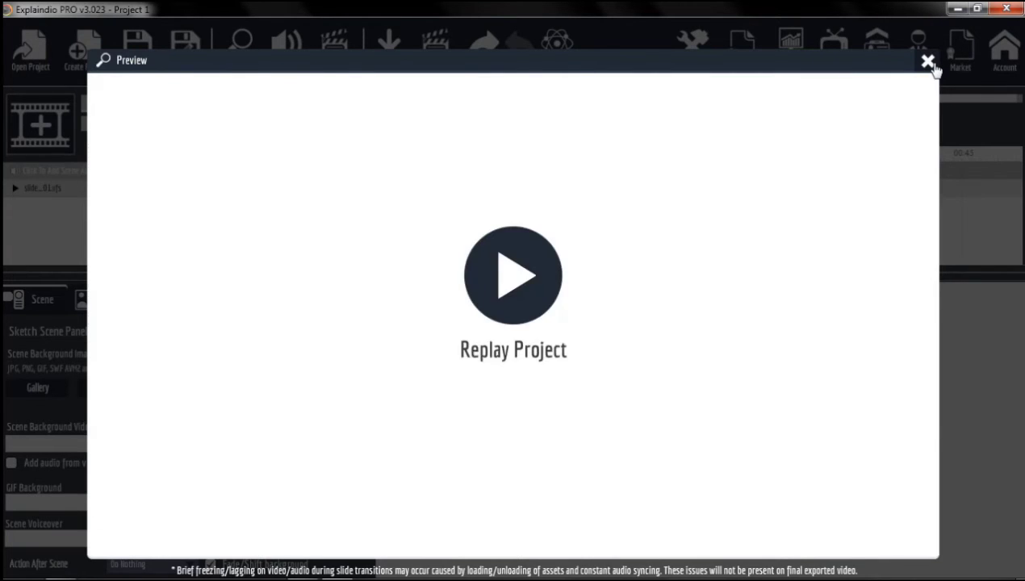
click(928, 62)
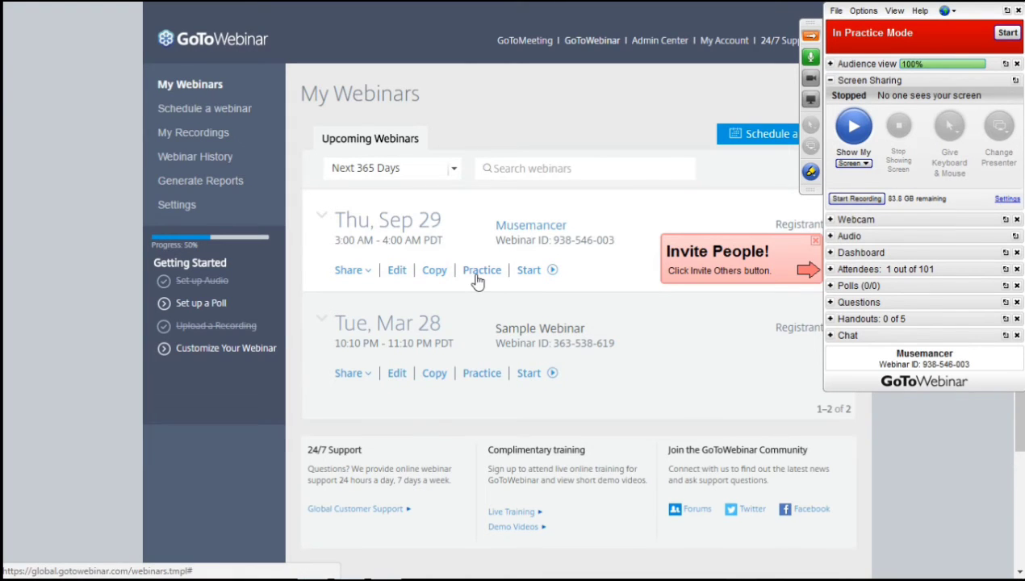
Step: Start a practice session for the Sep 29 webinar and run Convert Recordings Now from recording settings
click(483, 276)
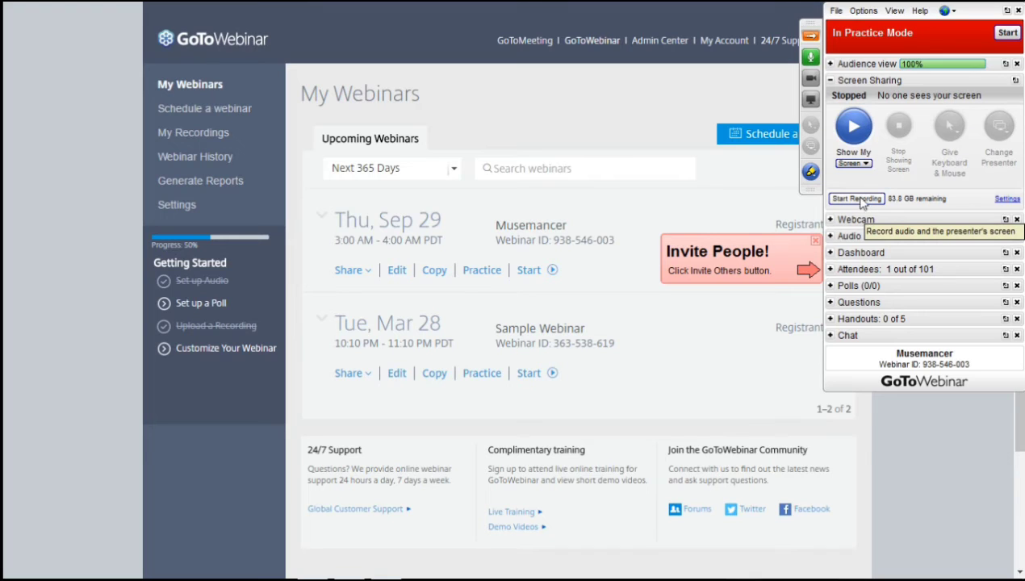
click(1006, 199)
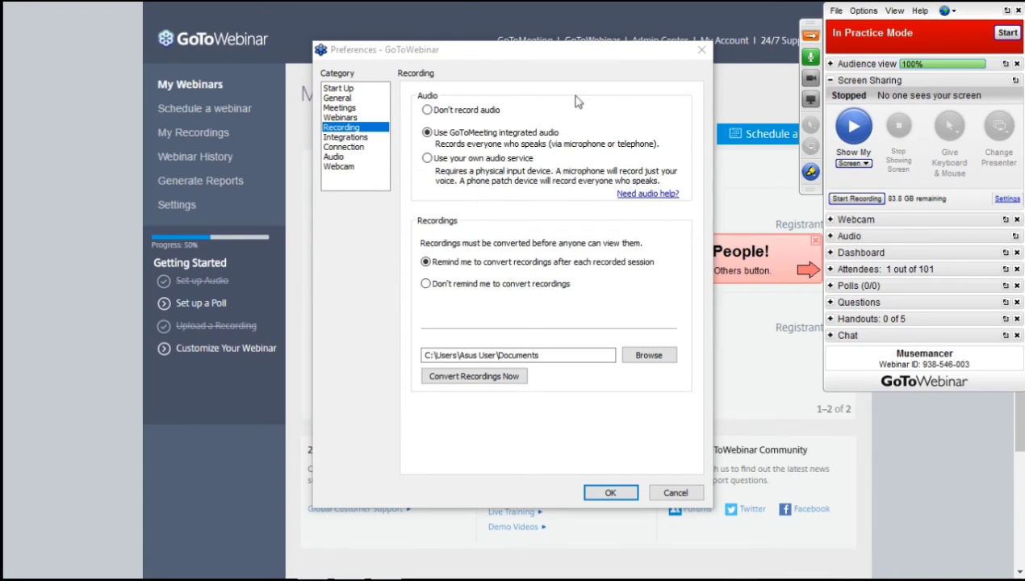
click(476, 382)
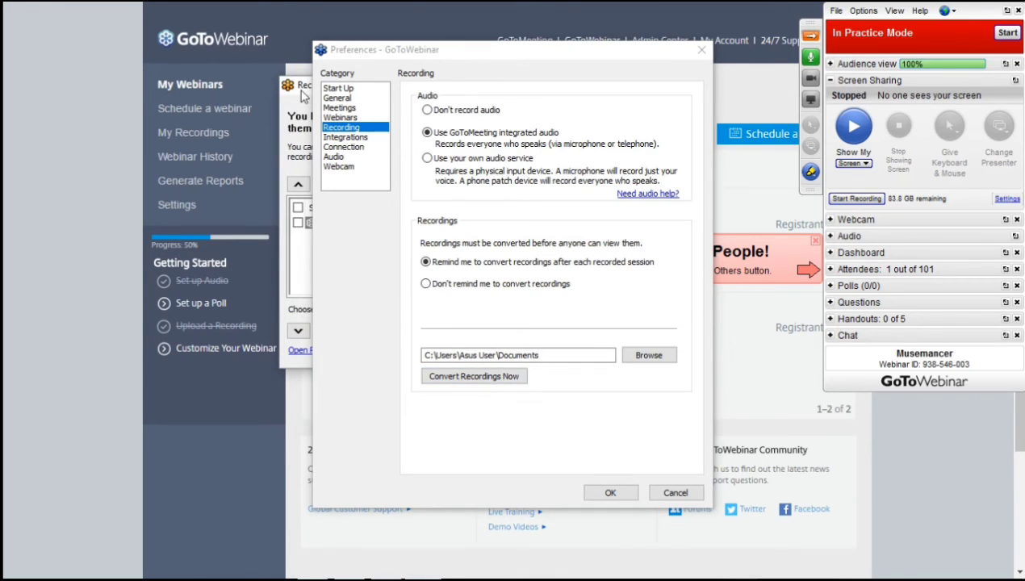
click(598, 492)
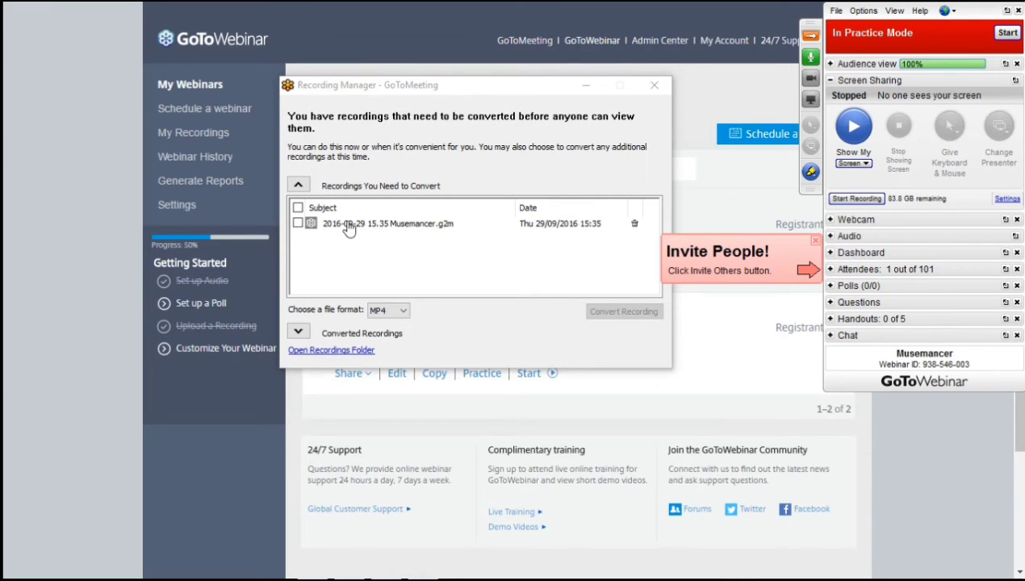
Step: Convert the unconverted webinar recording to MP4
click(298, 225)
click(402, 310)
click(399, 323)
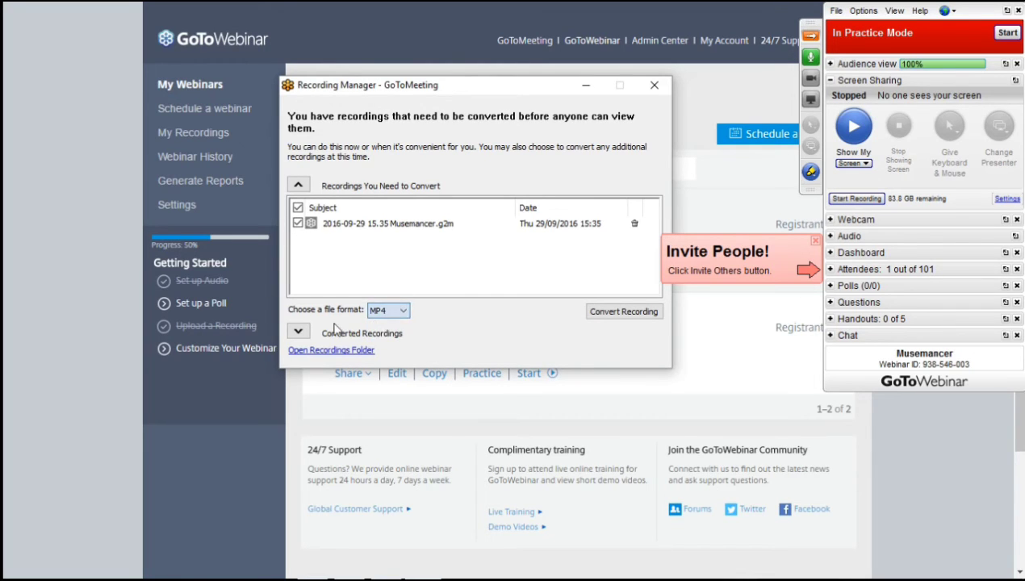
click(623, 313)
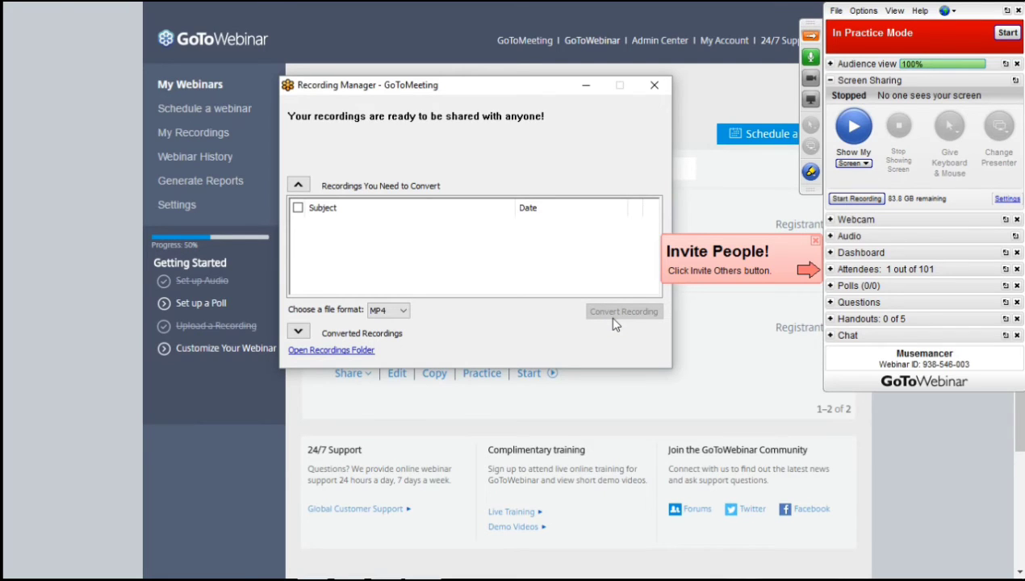
Step: Check the converted recordings list, then go to Sample Webinar's management page
click(297, 332)
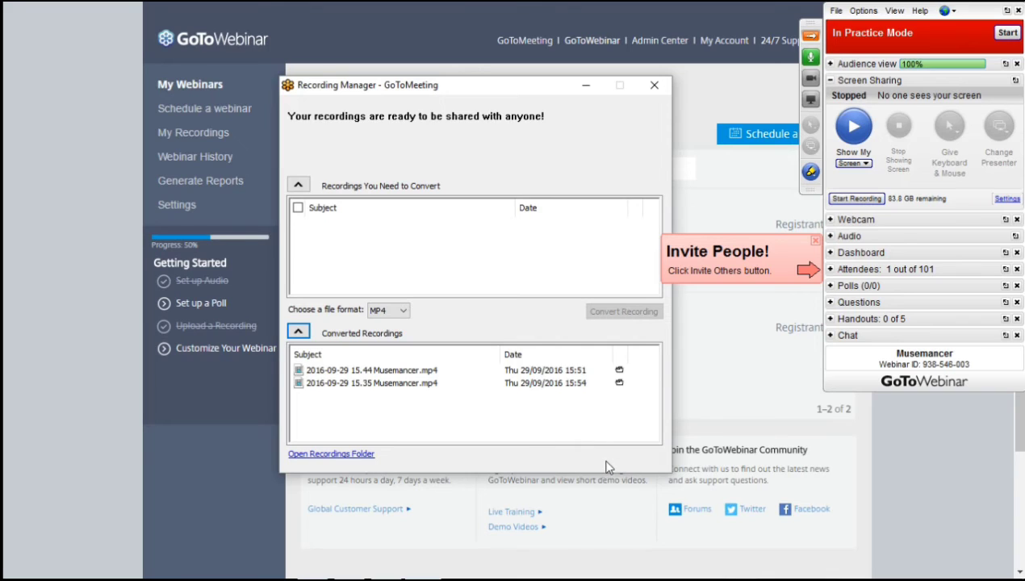
click(619, 373)
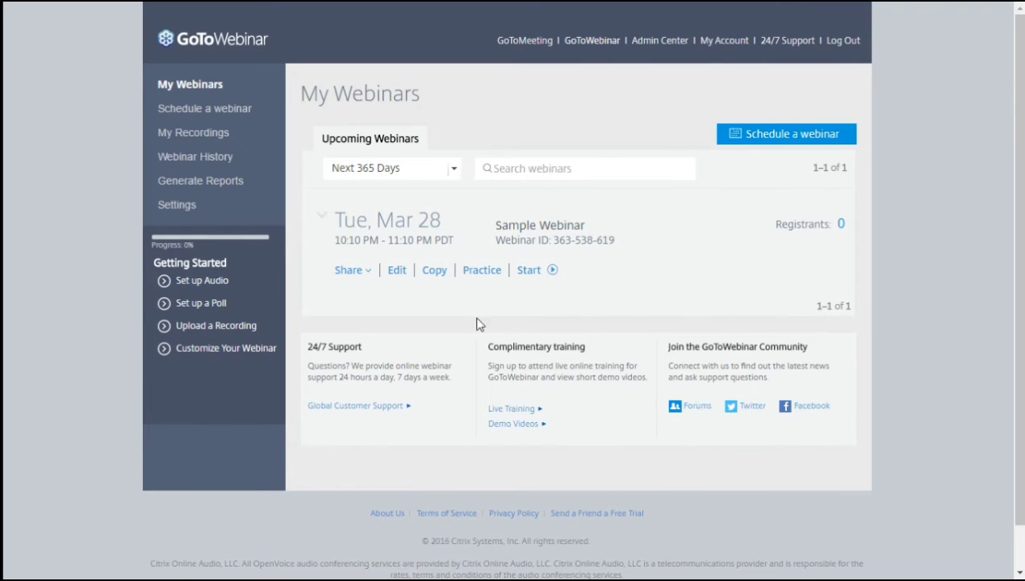
click(397, 277)
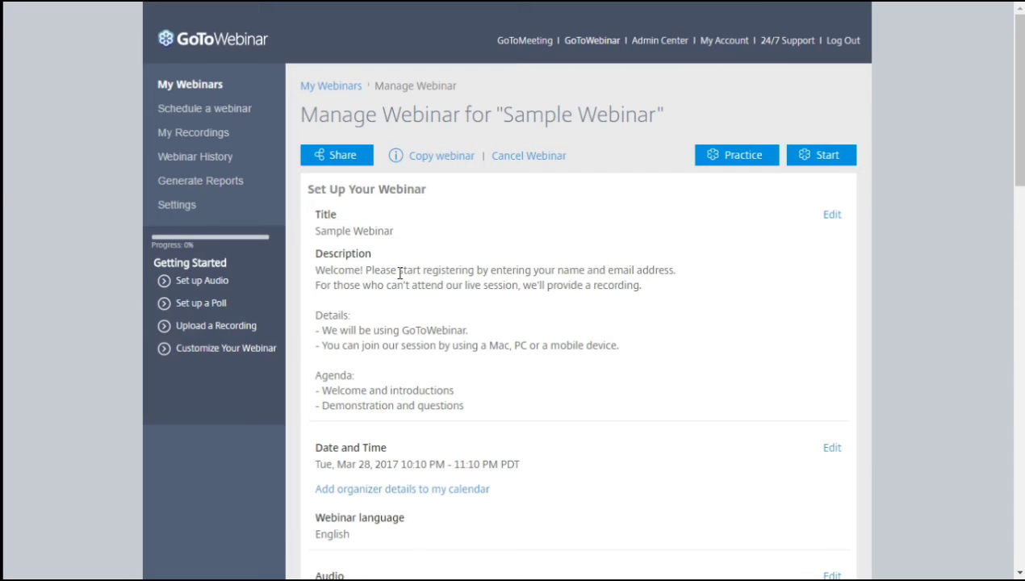
scroll(498, 230, down, 2)
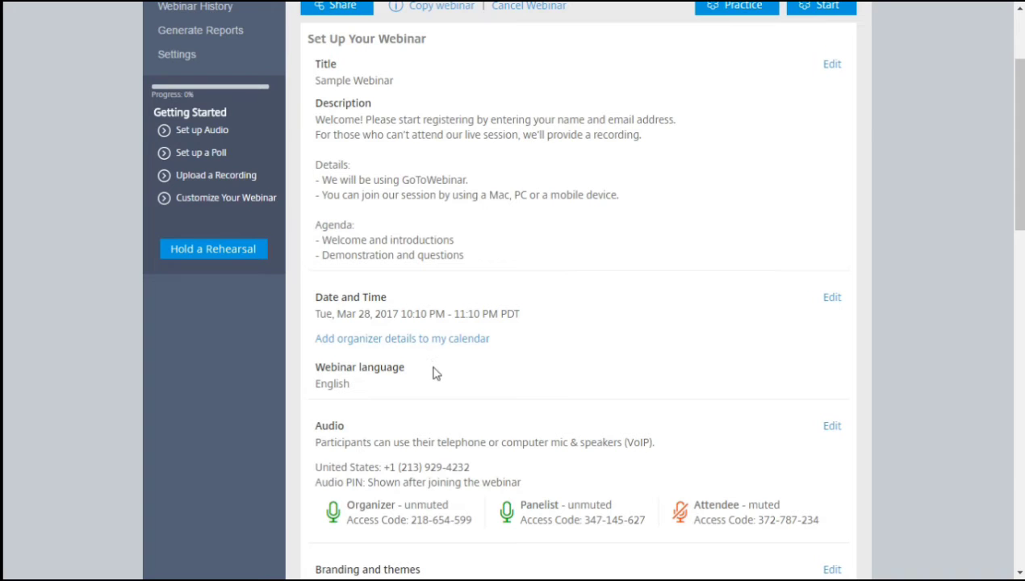
scroll(433, 372, down, 9)
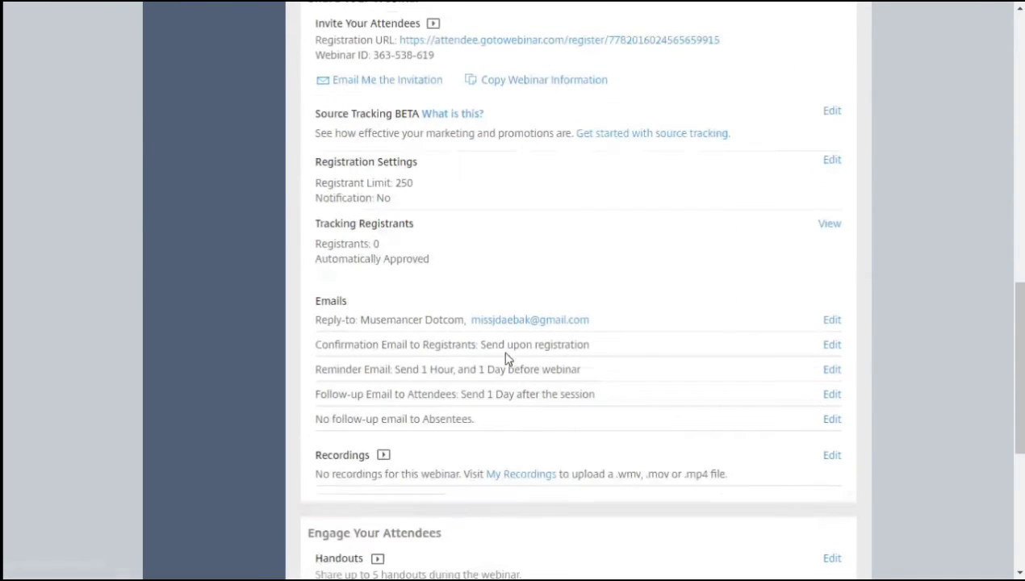
scroll(533, 358, up, 2)
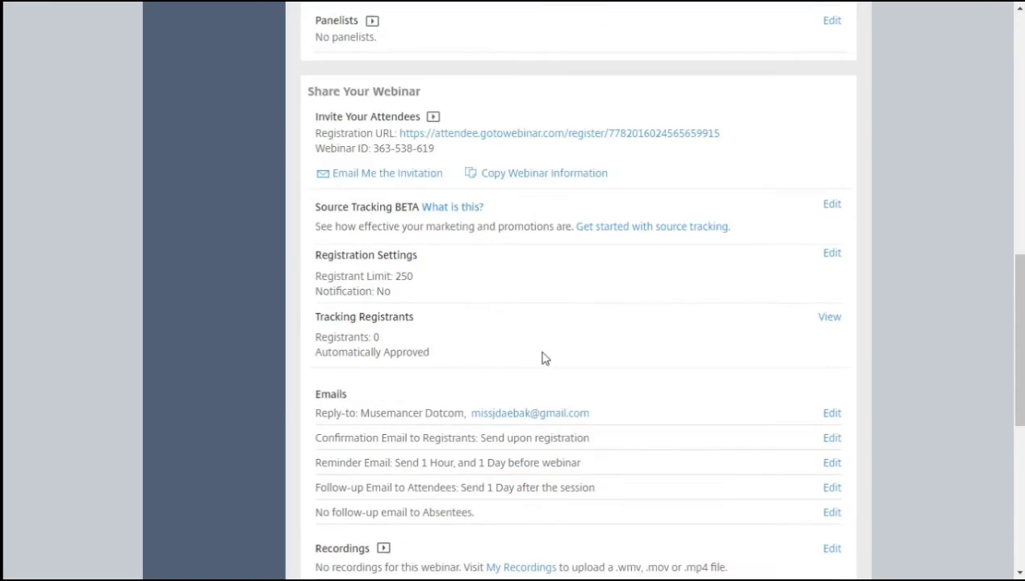
scroll(542, 358, up, 10)
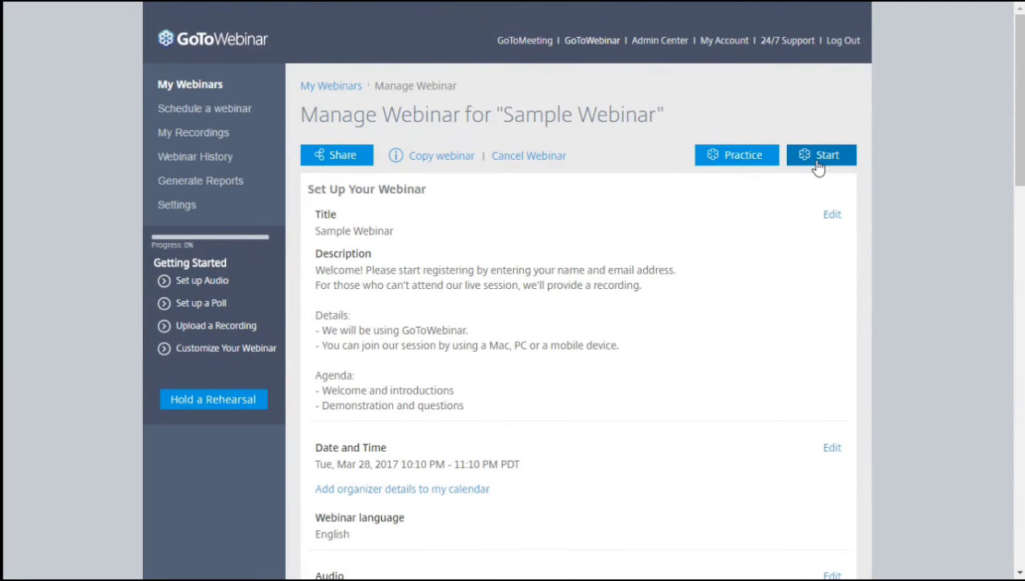
click(817, 165)
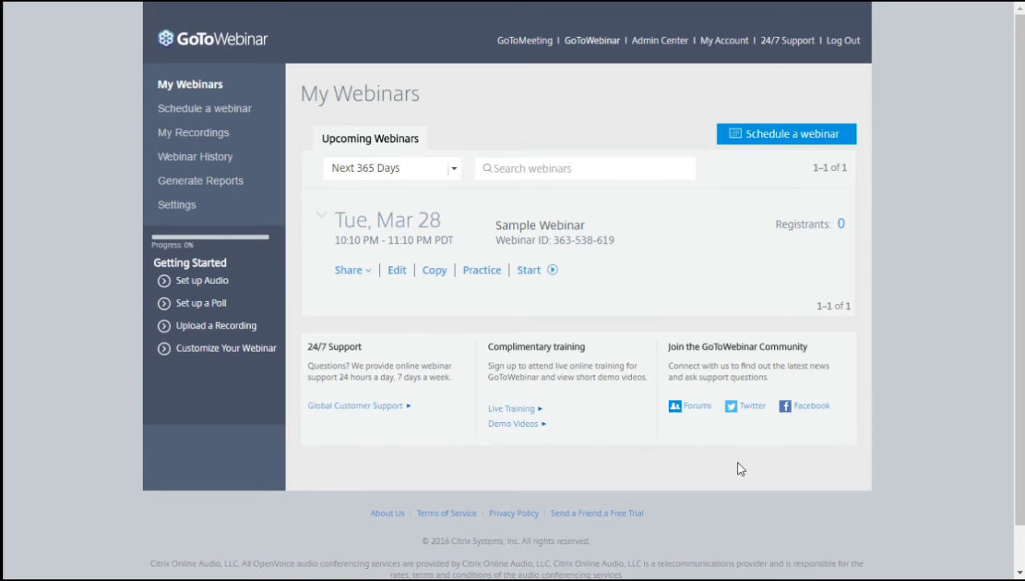
Step: Open Sample Webinar's management page and review its organizer settings without changes
click(397, 272)
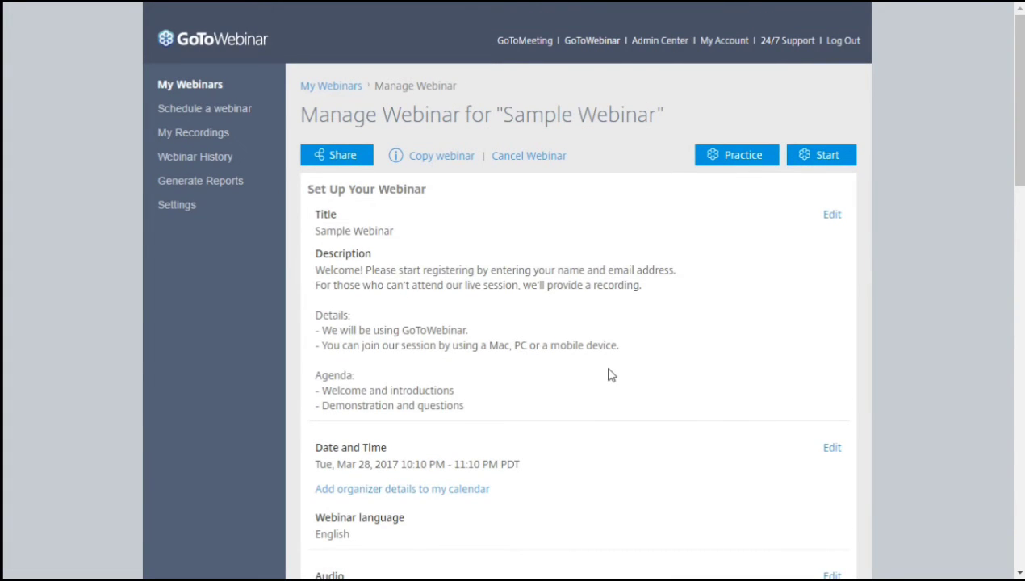
scroll(607, 371, down, 3)
scroll(607, 371, down, 4)
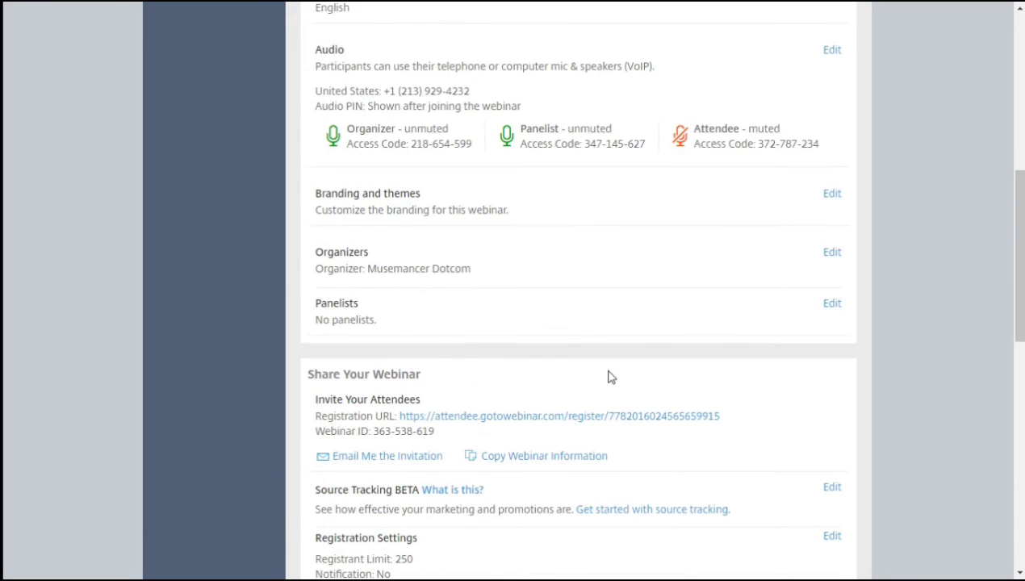
click(831, 255)
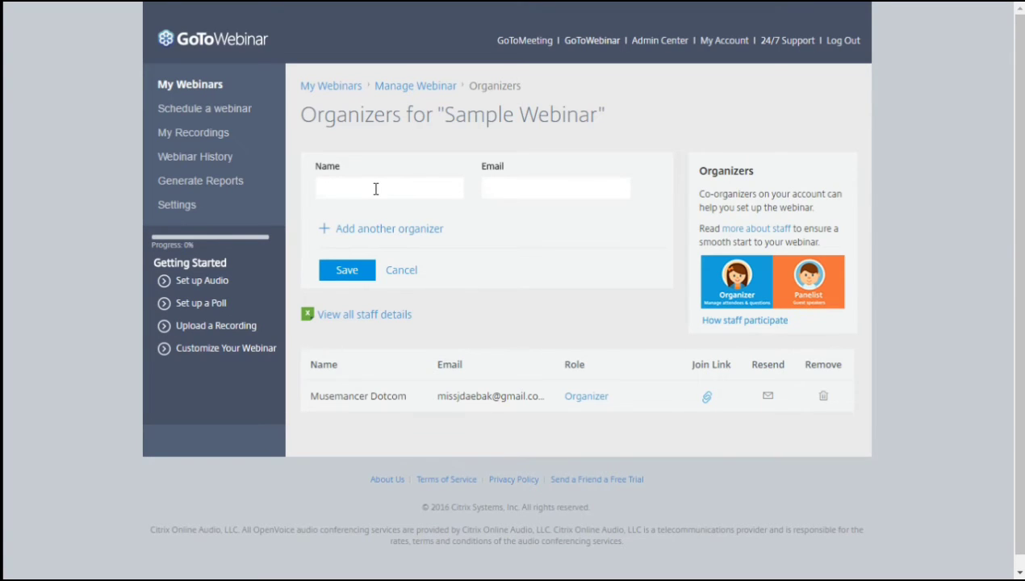
click(401, 270)
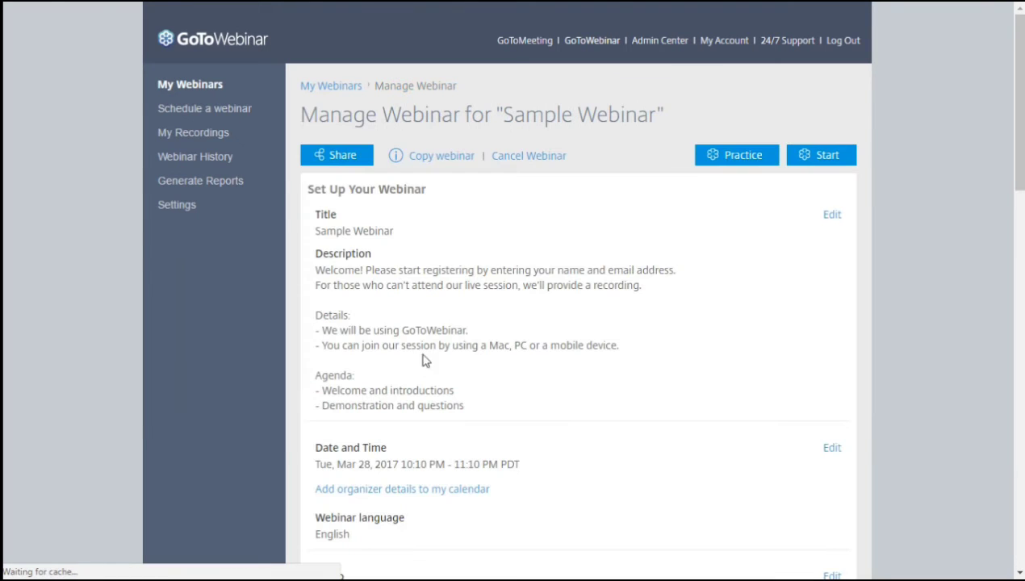
Step: Review the Sample Webinar's panelist settings
scroll(436, 373, down, 5)
scroll(436, 376, down, 3)
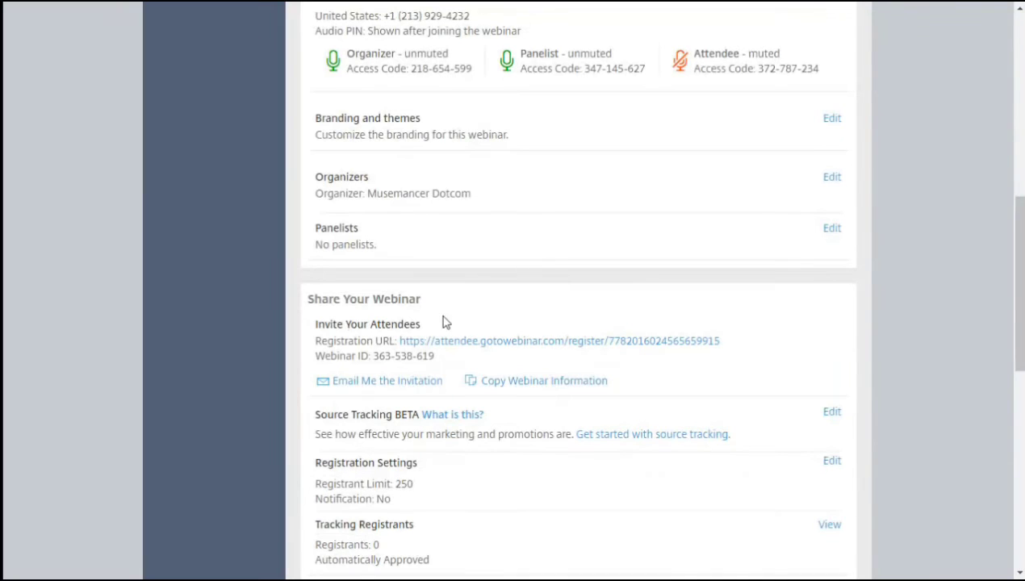
click(831, 229)
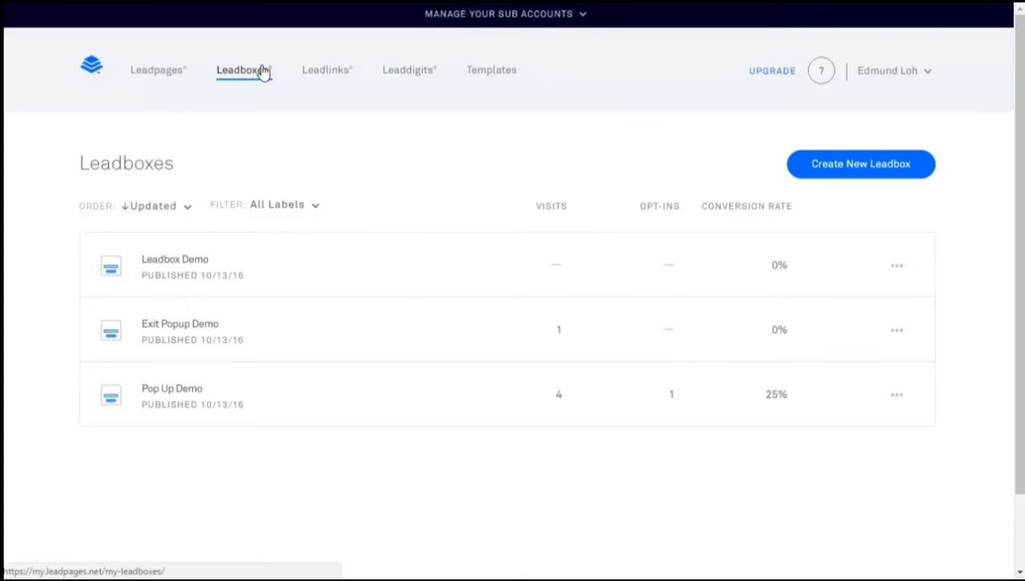
Step: Create a new leadbox without the Phone Number field, using the laptop photo as form image
click(875, 169)
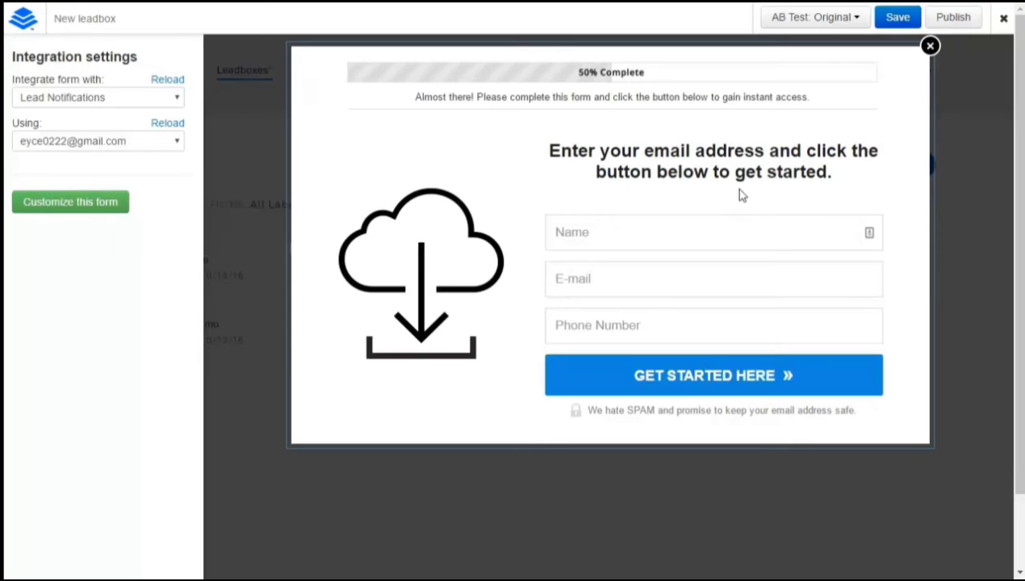
mouse_move(873, 321)
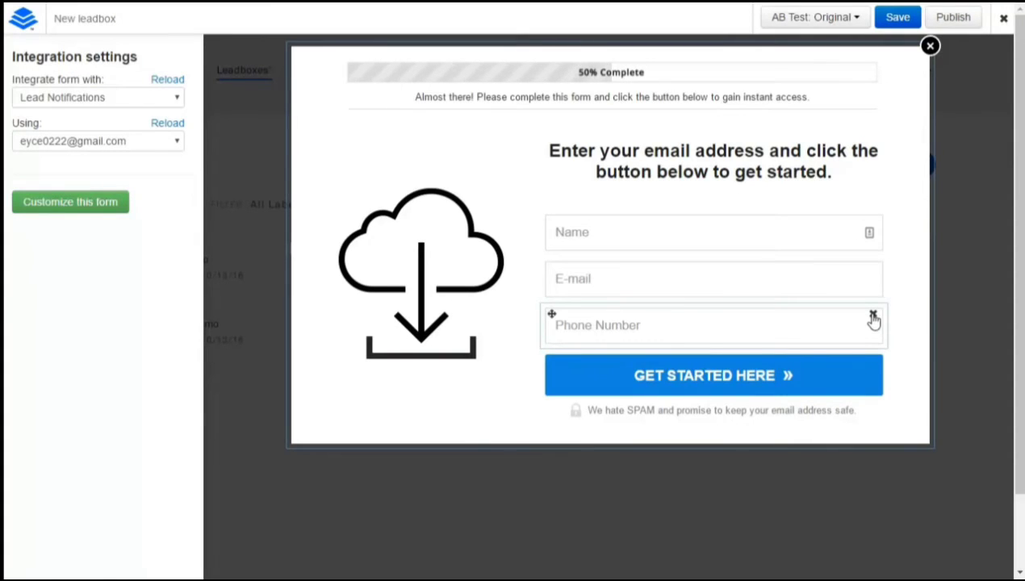
click(872, 315)
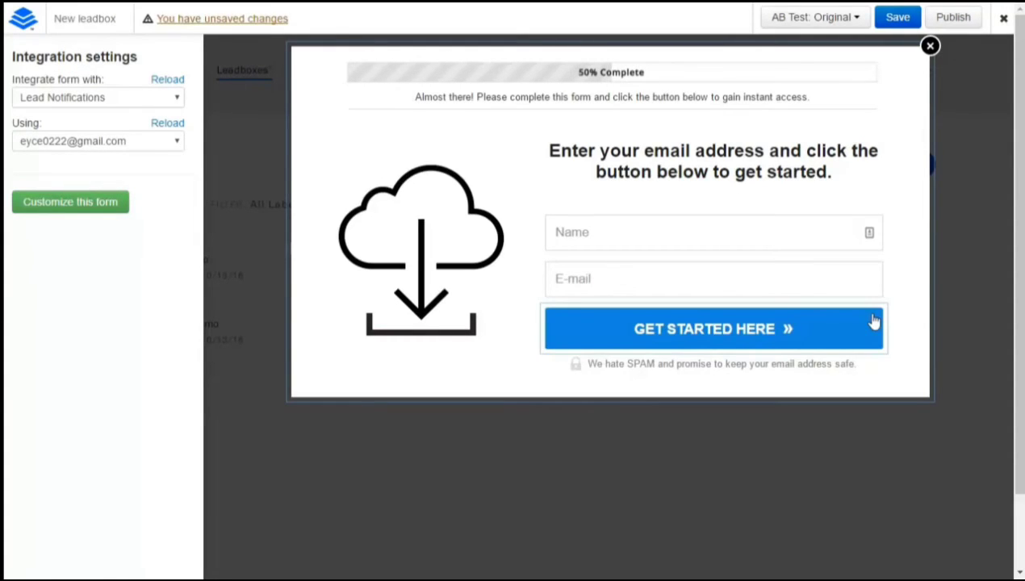
click(455, 236)
click(54, 429)
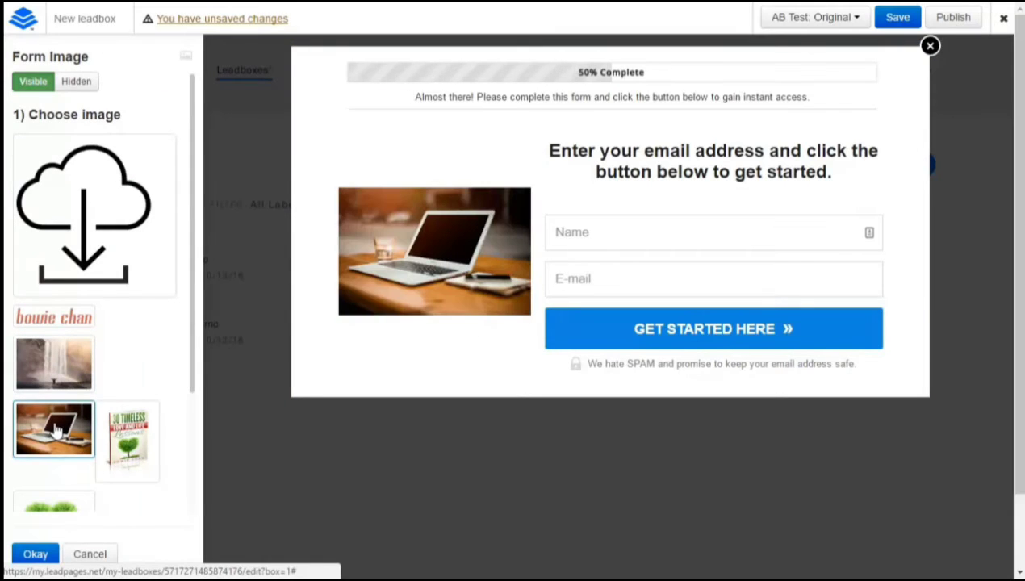
click(36, 554)
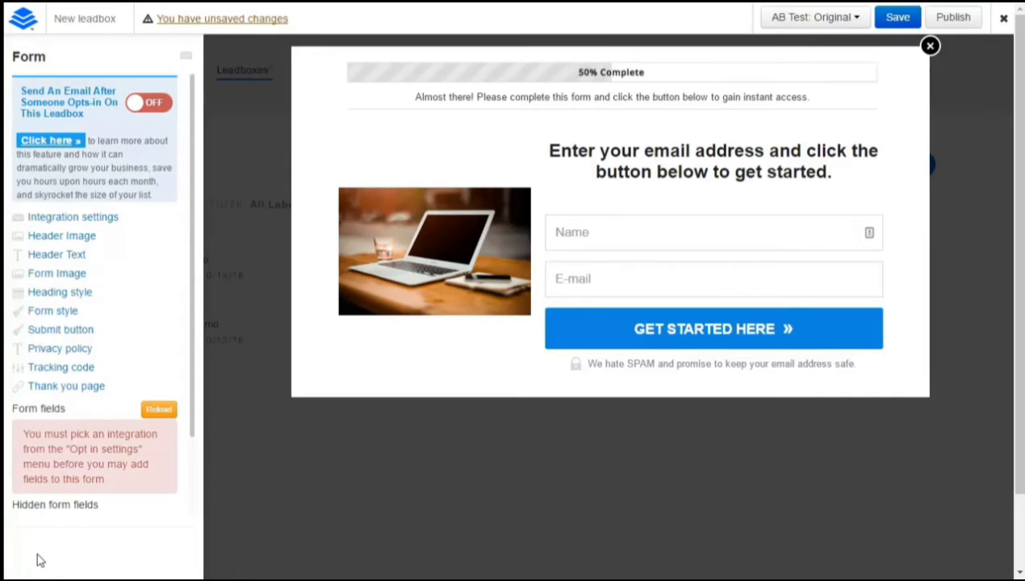
Step: Connect the form to AWeber's Blog Subscribers list, then save and publish the leadbox
click(63, 218)
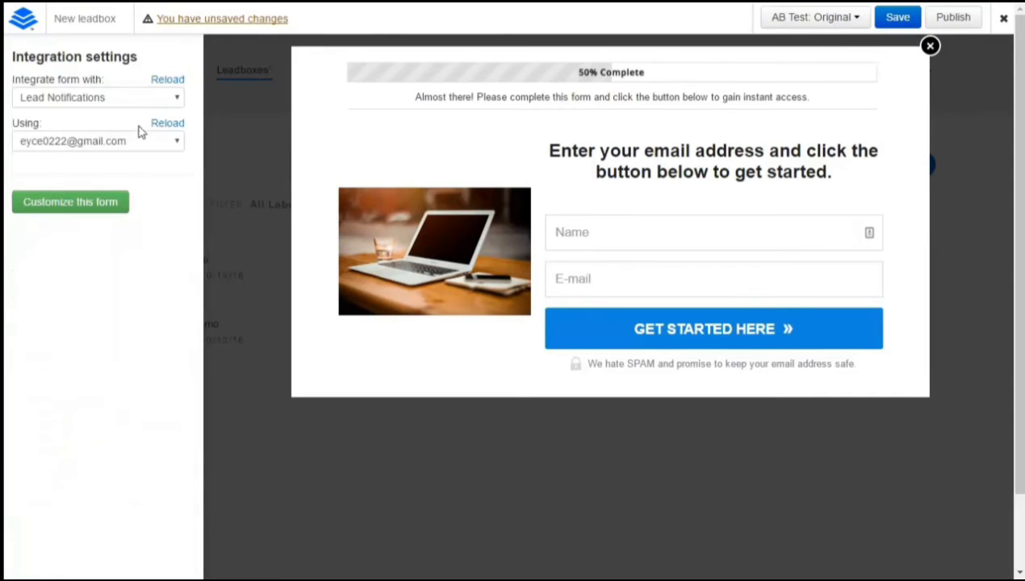
click(147, 97)
click(74, 137)
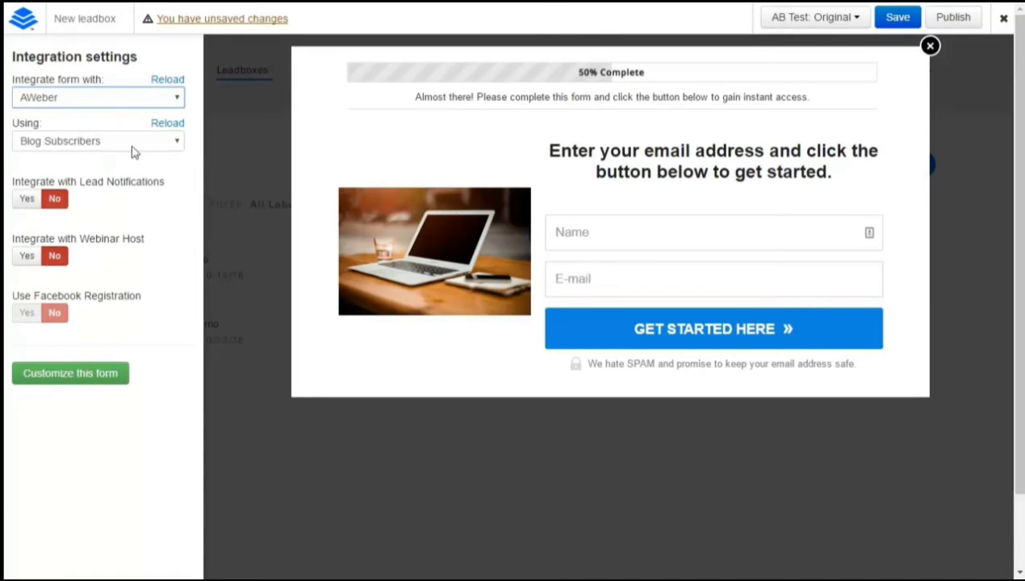
click(159, 147)
click(118, 175)
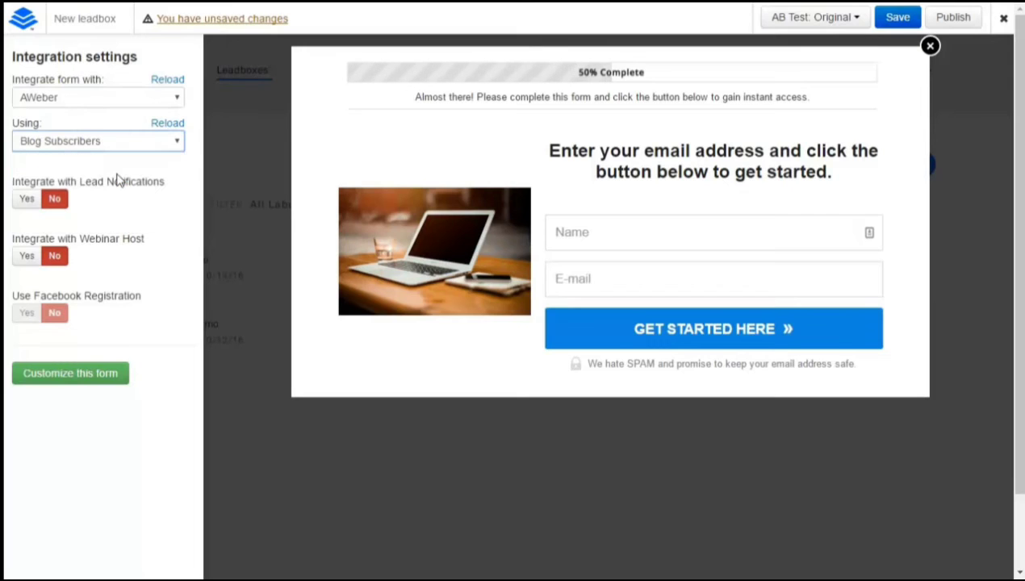
click(86, 383)
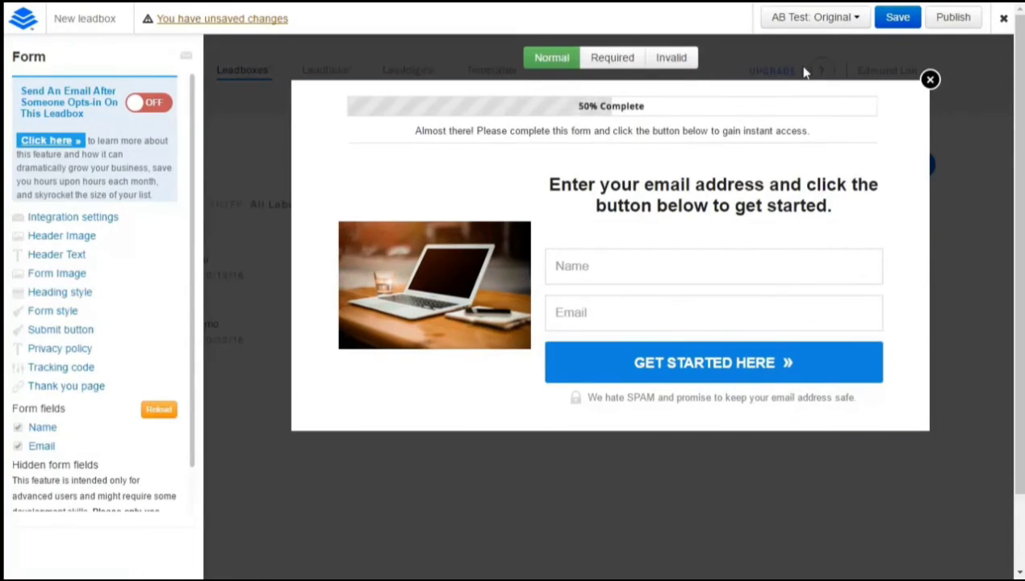
click(897, 20)
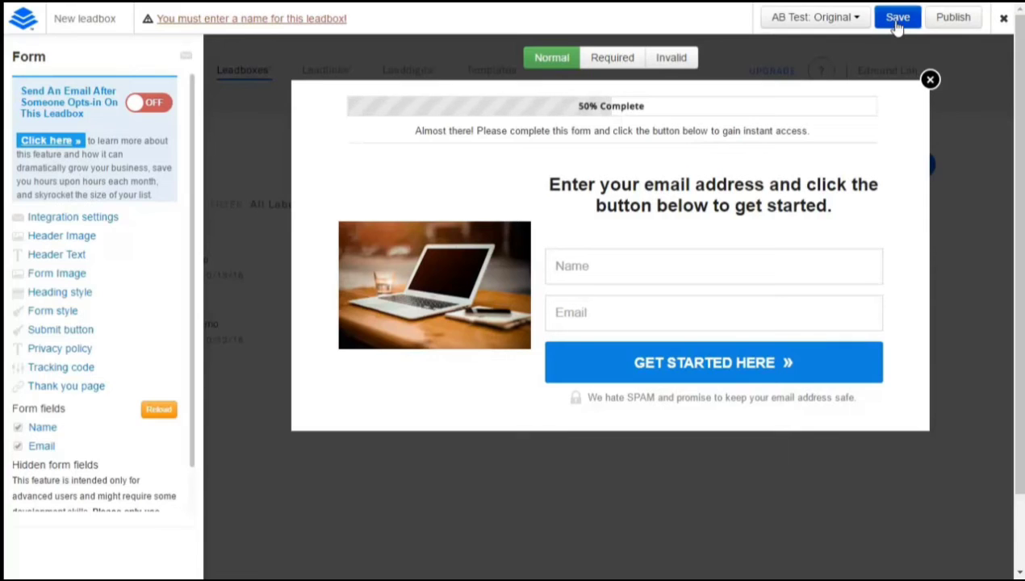
click(966, 17)
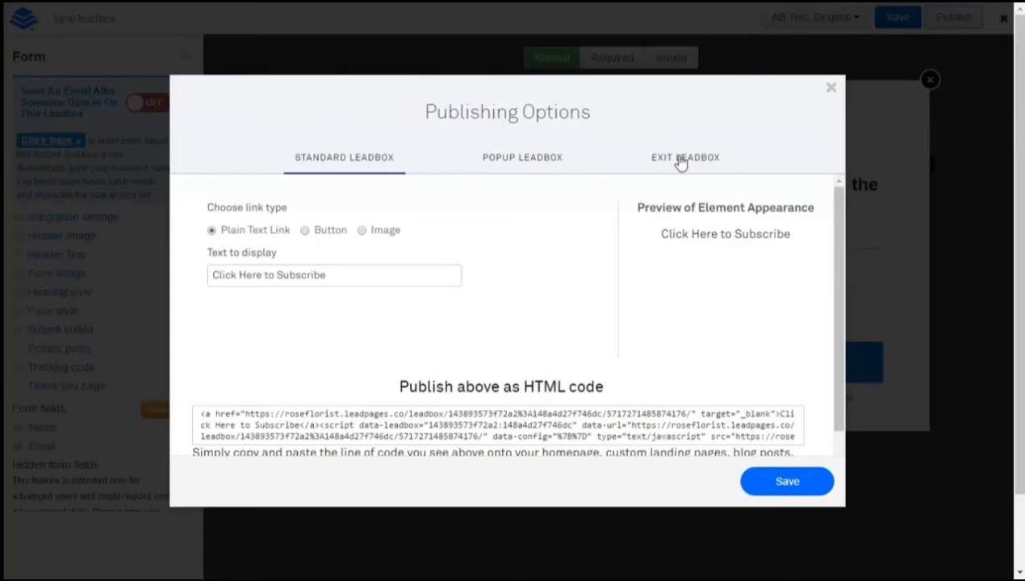
Step: Set the popup leadbox to appear after 5 seconds, adjust page views, and hide it for 10 days
click(522, 160)
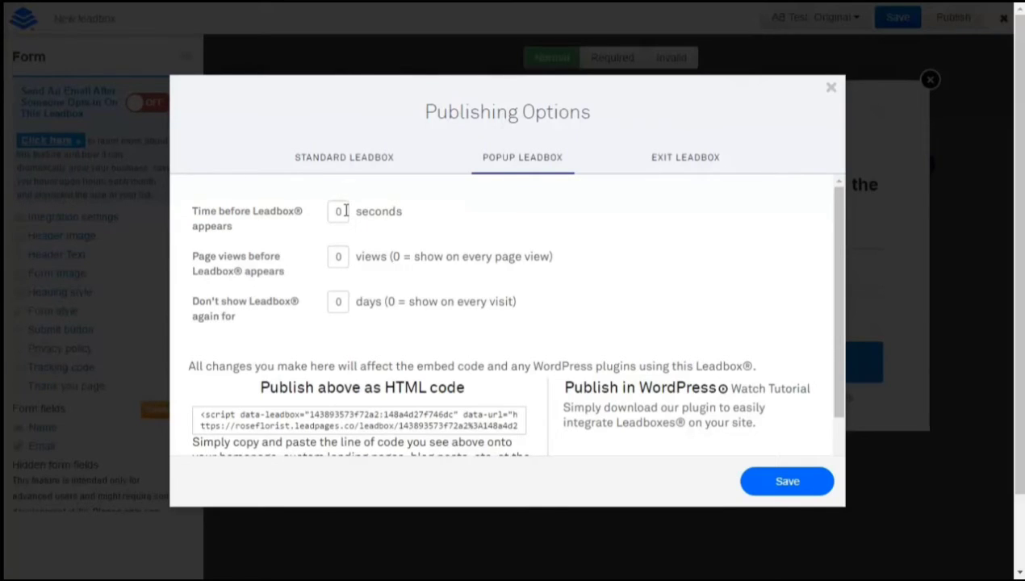
click(346, 211)
key(BackSpace)
text(5)
click(340, 258)
text(3)
click(339, 300)
key(BackSpace)
text(10)
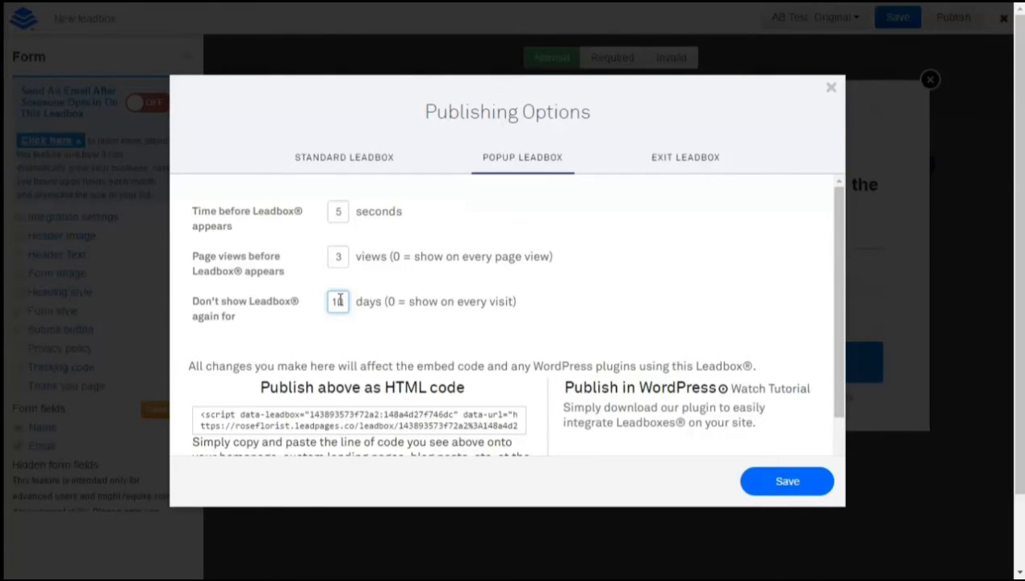
Step: Select the whole popup leadbox HTML embed code and copy it
click(426, 422)
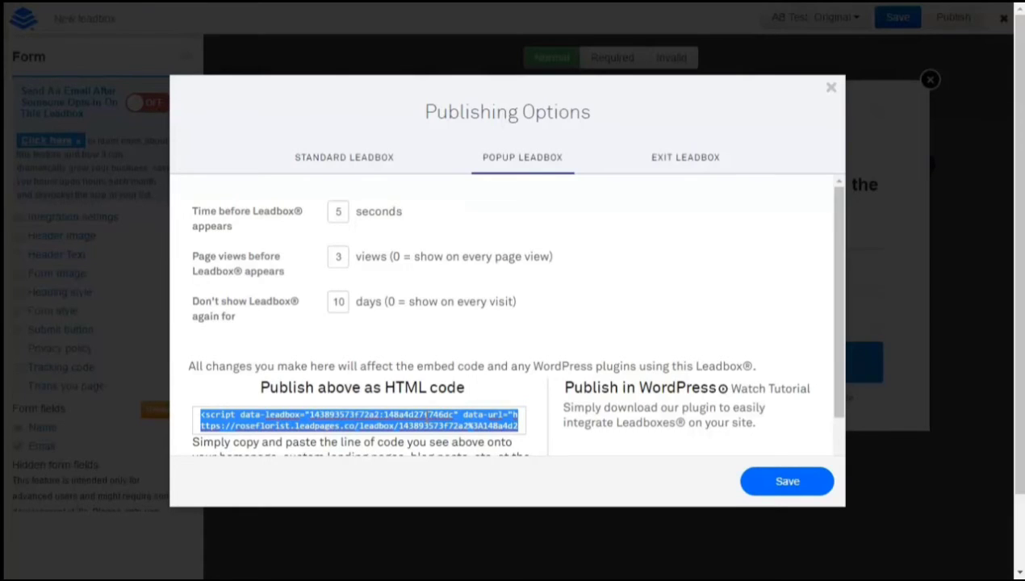
click(428, 414)
click(427, 414)
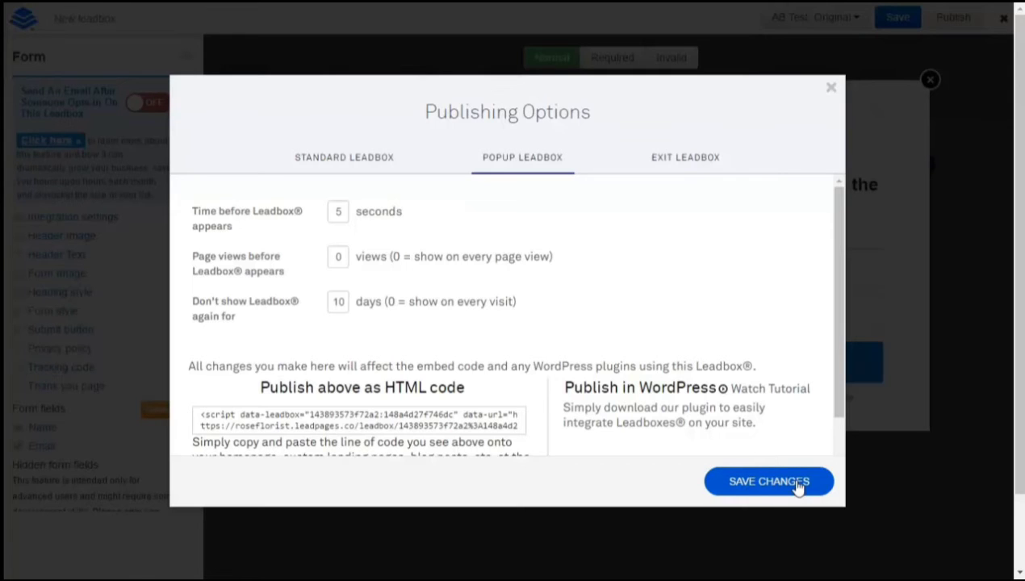
click(431, 421)
right_click(431, 422)
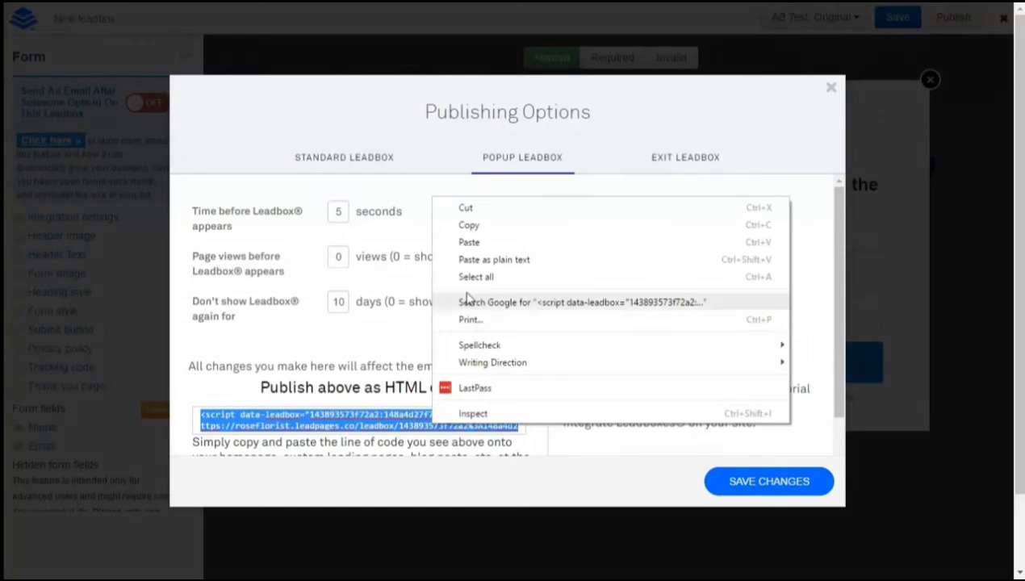
click(470, 227)
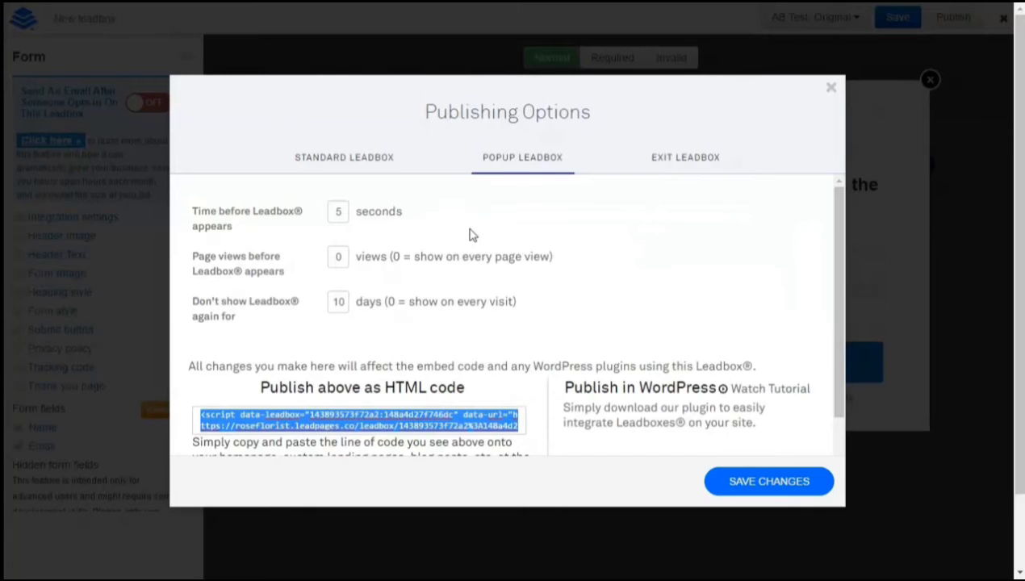
Step: In WordPress, start a new post titled 'Test'
key(ctrl+Tab)
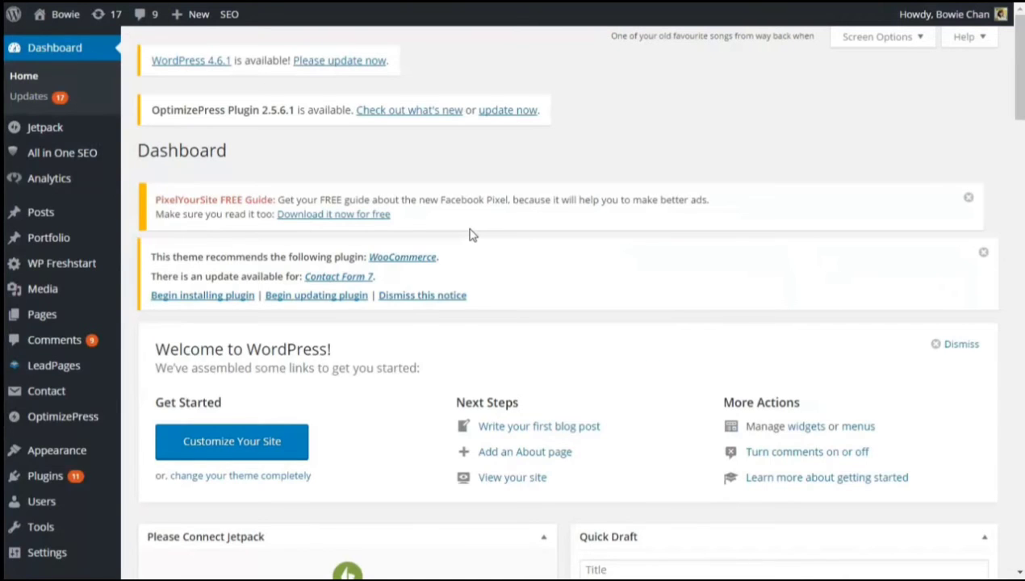
mouse_move(57, 219)
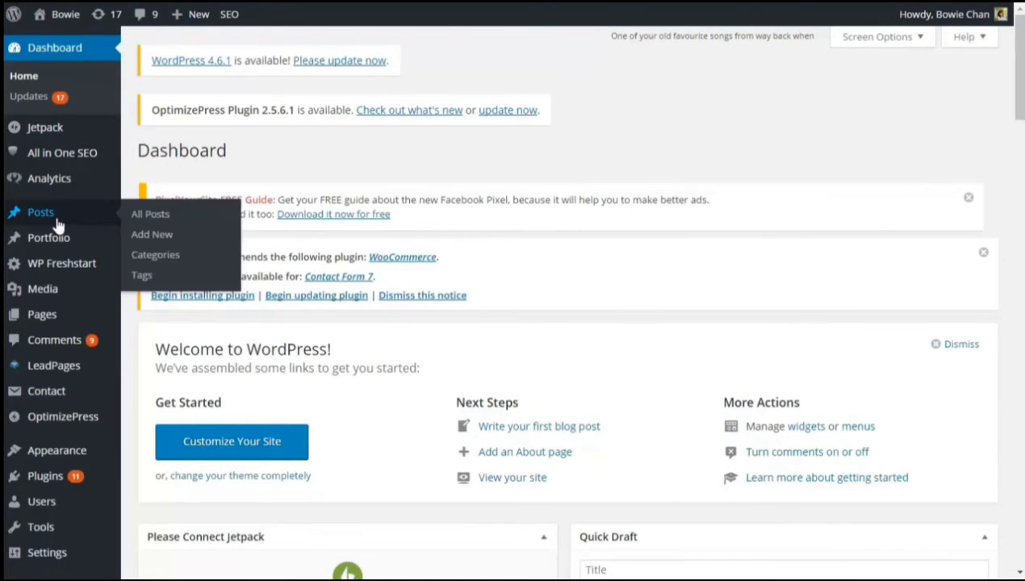
click(145, 235)
text(Test)
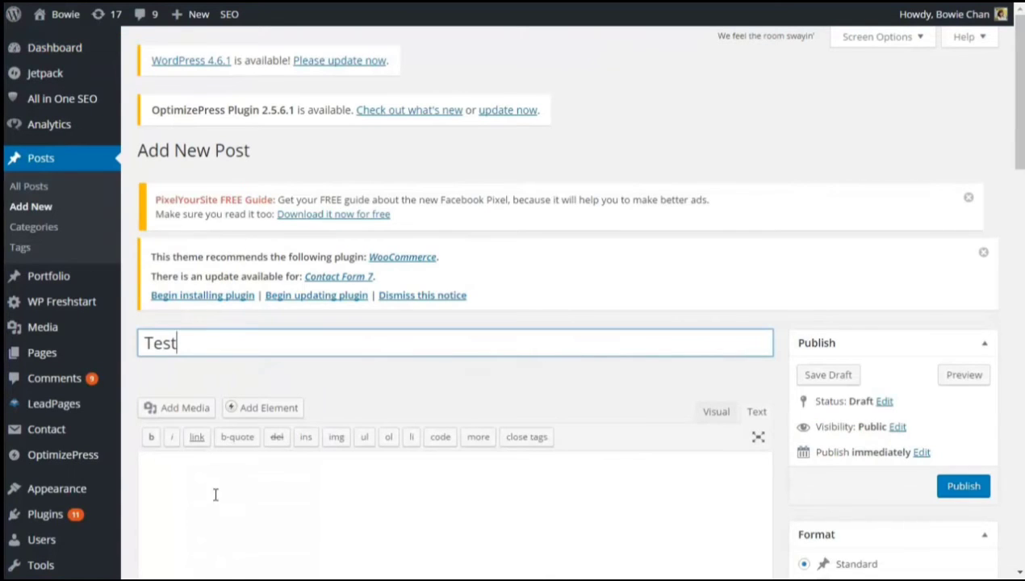
Step: Paste the leadbox embed code into the post body and preview the post
click(219, 466)
key(ctrl+v)
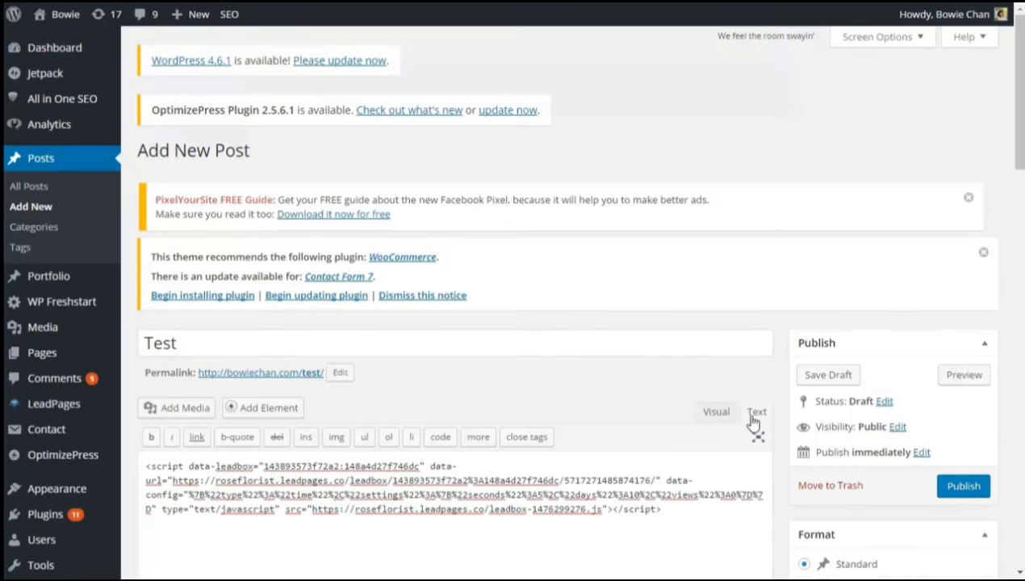
scroll(752, 421, down, 2)
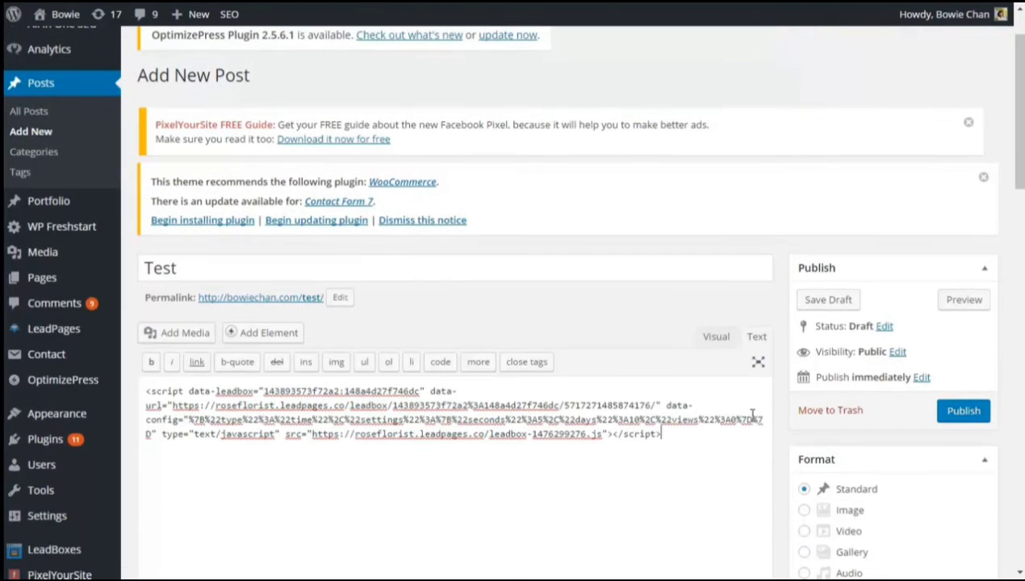
click(975, 310)
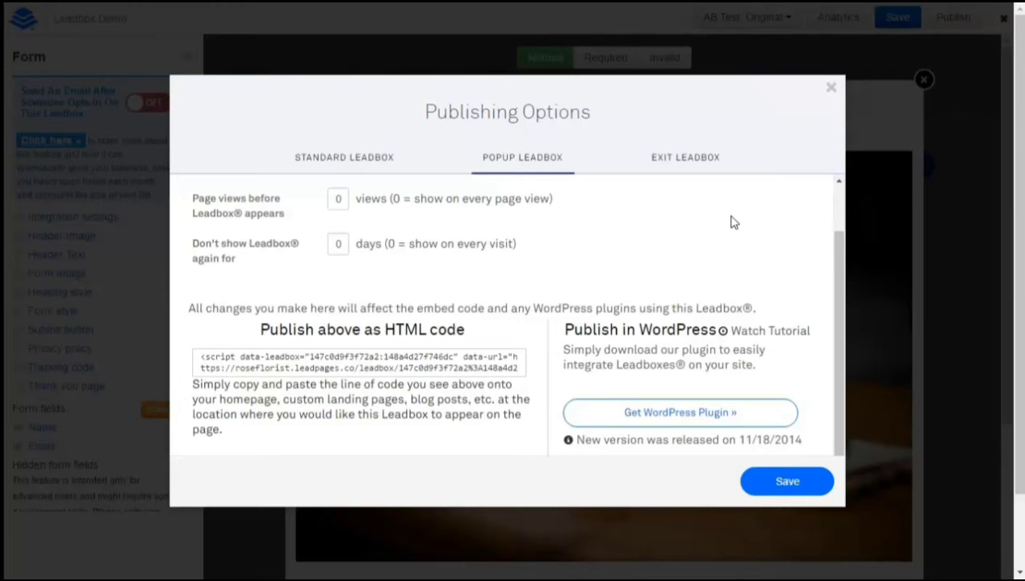
Step: Download the preconfigured Leadpages WordPress plugin zip via Get WordPress Plugin
click(700, 413)
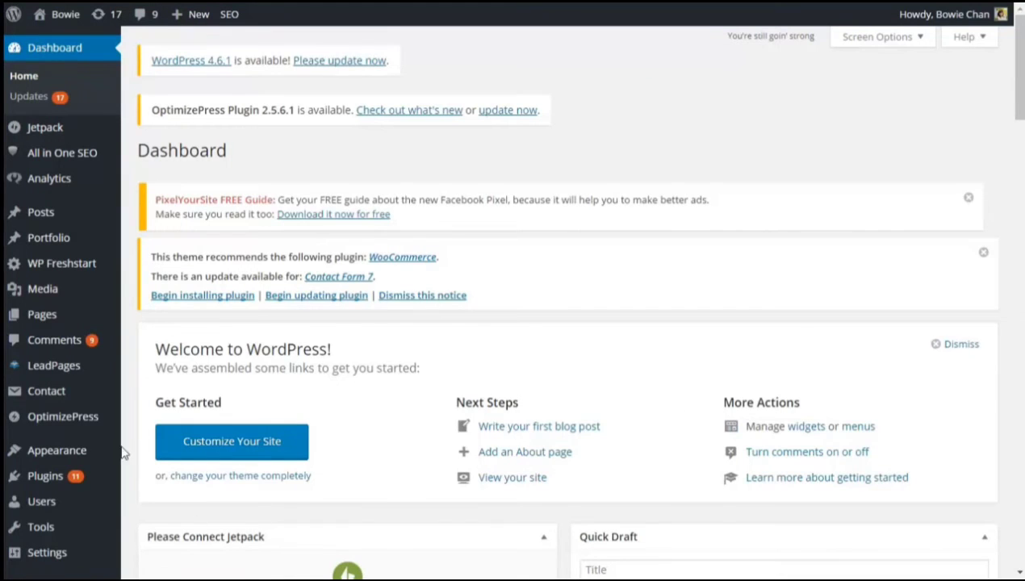
Step: Upload and try installing the leadpages-preconfigured-roseflorist (4) zip as a new plugin
mouse_move(42, 482)
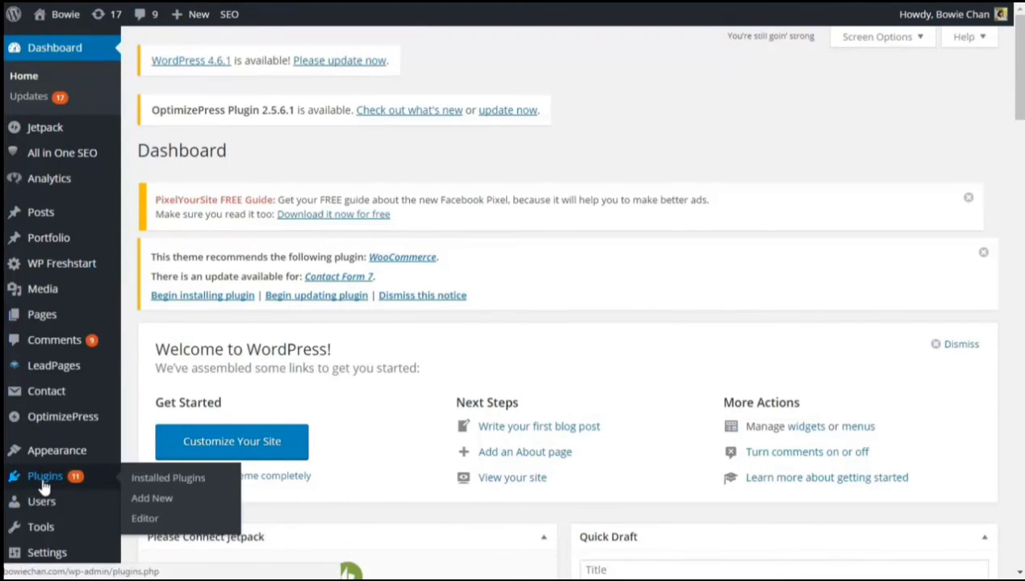
click(153, 499)
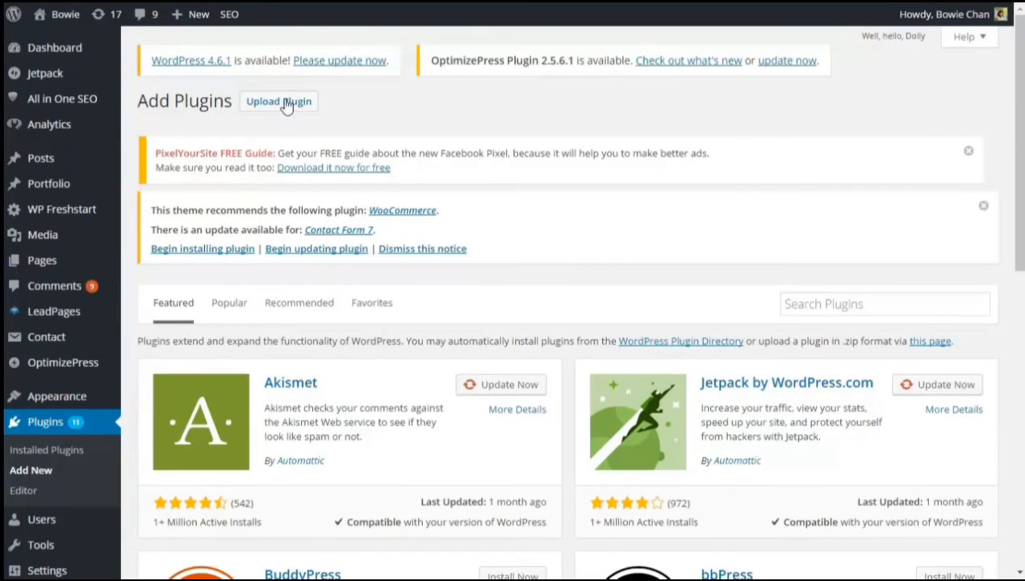
click(285, 105)
click(439, 391)
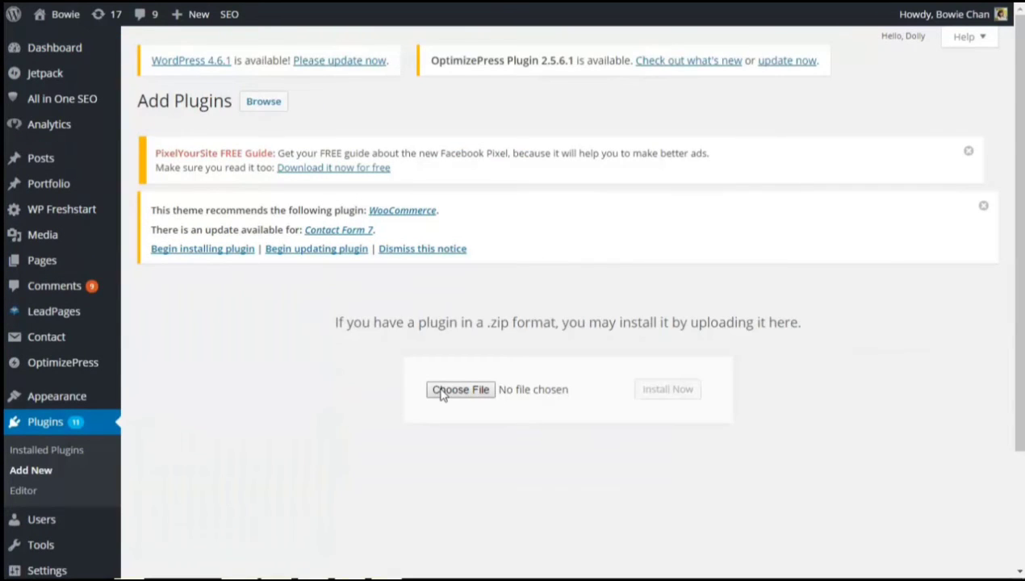
scroll(242, 186, down, 5)
click(218, 133)
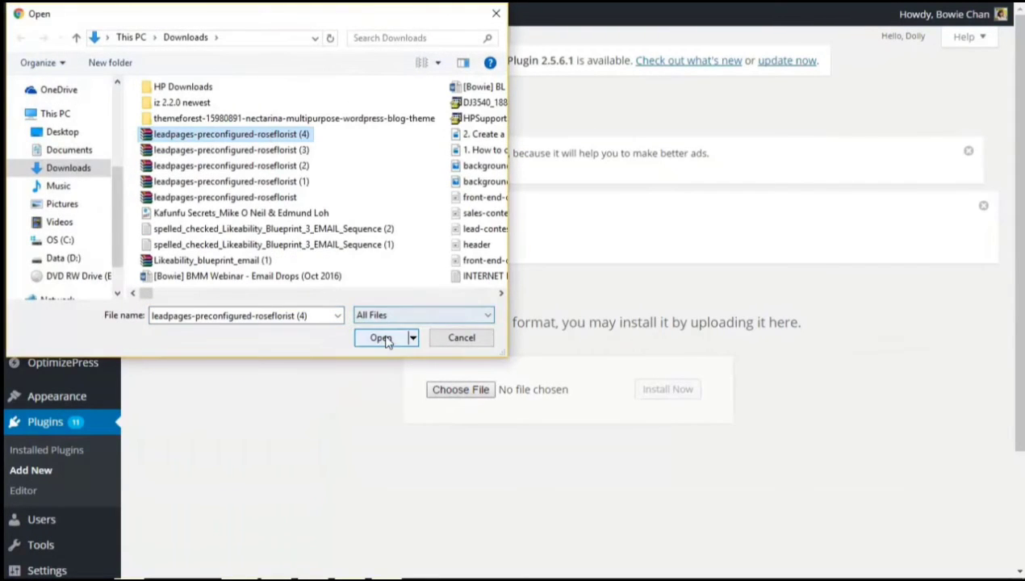
click(380, 337)
click(670, 390)
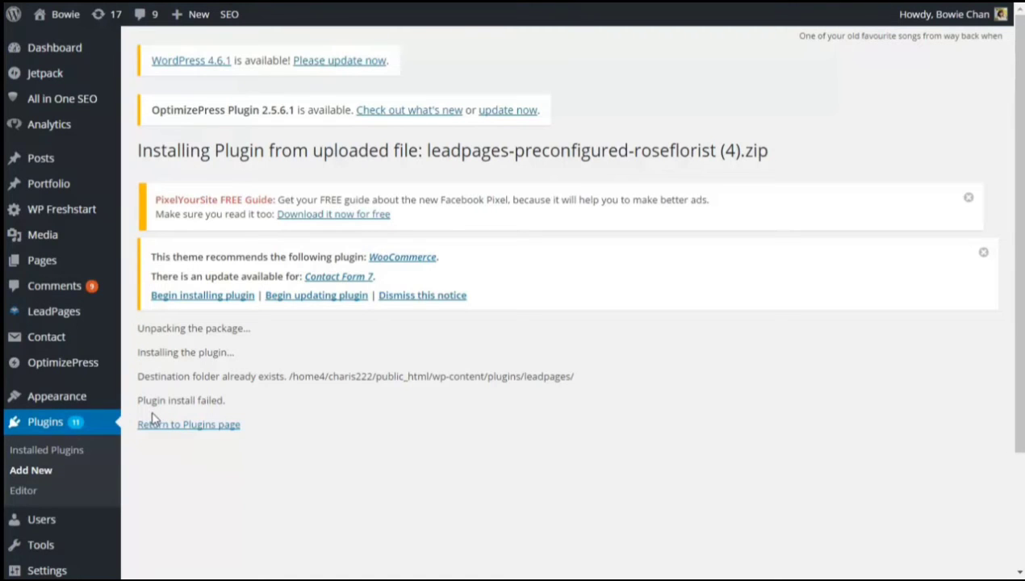
Step: In LeadBoxes settings, choose Leadbox Demo as the timed popup and save the changes
mouse_move(81, 313)
scroll(82, 313, down, 3)
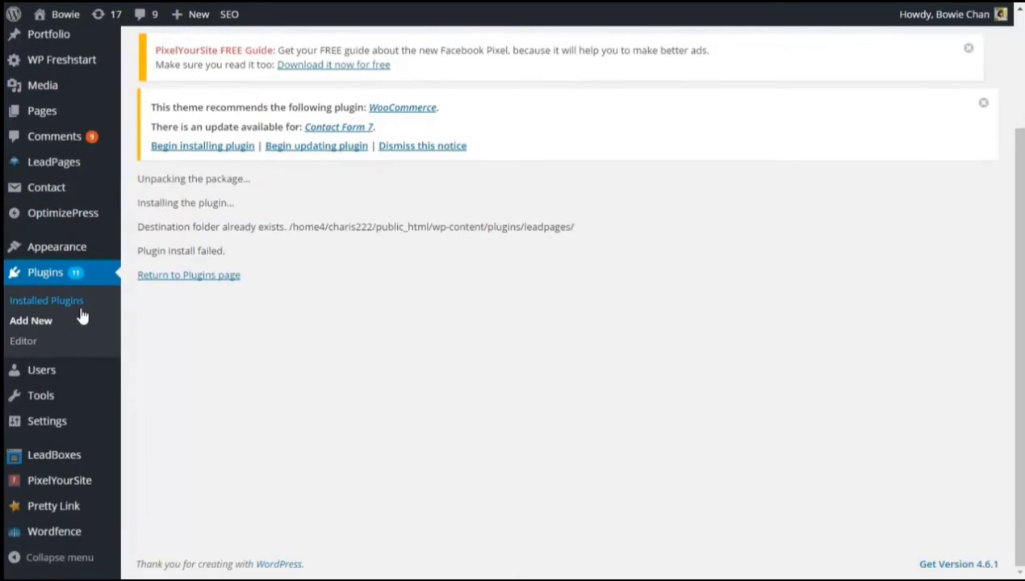
click(83, 463)
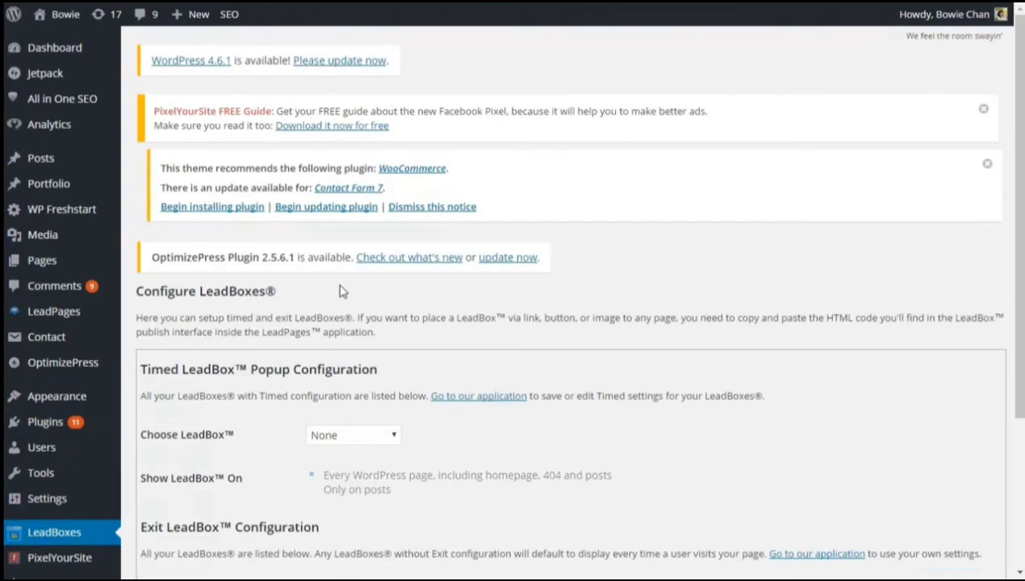
click(376, 440)
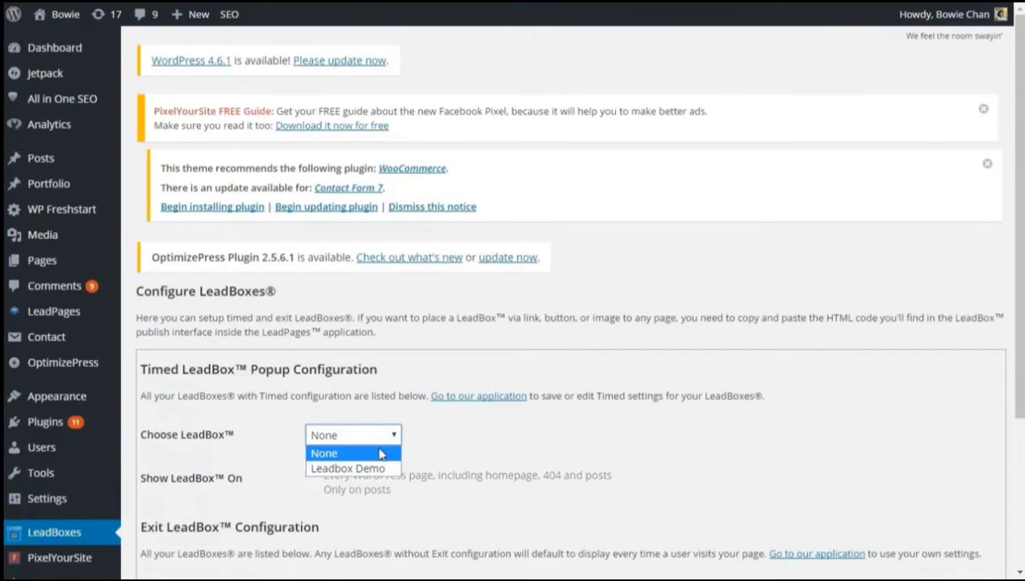
click(381, 468)
scroll(487, 428, down, 1)
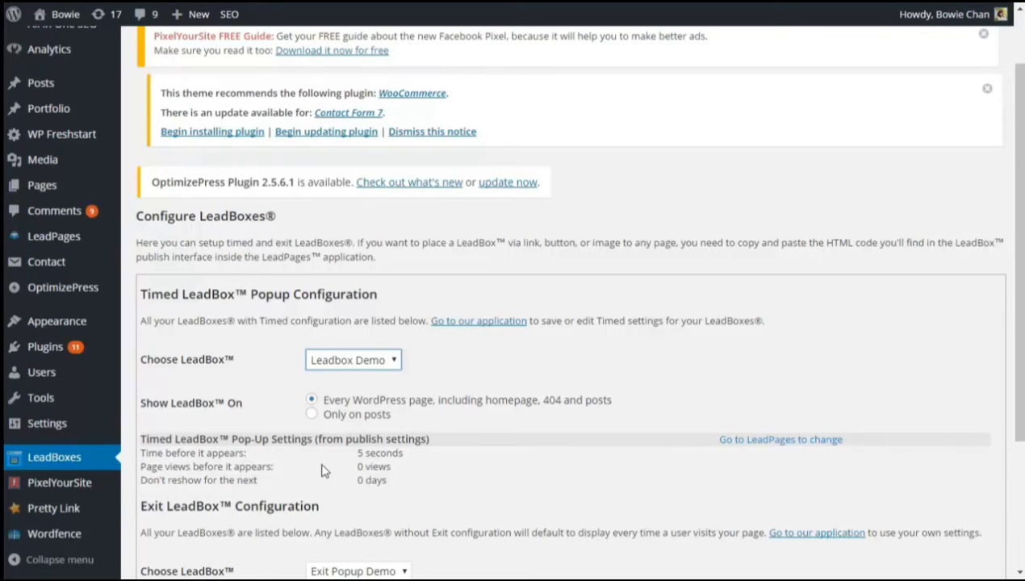
scroll(323, 468, down, 3)
click(209, 503)
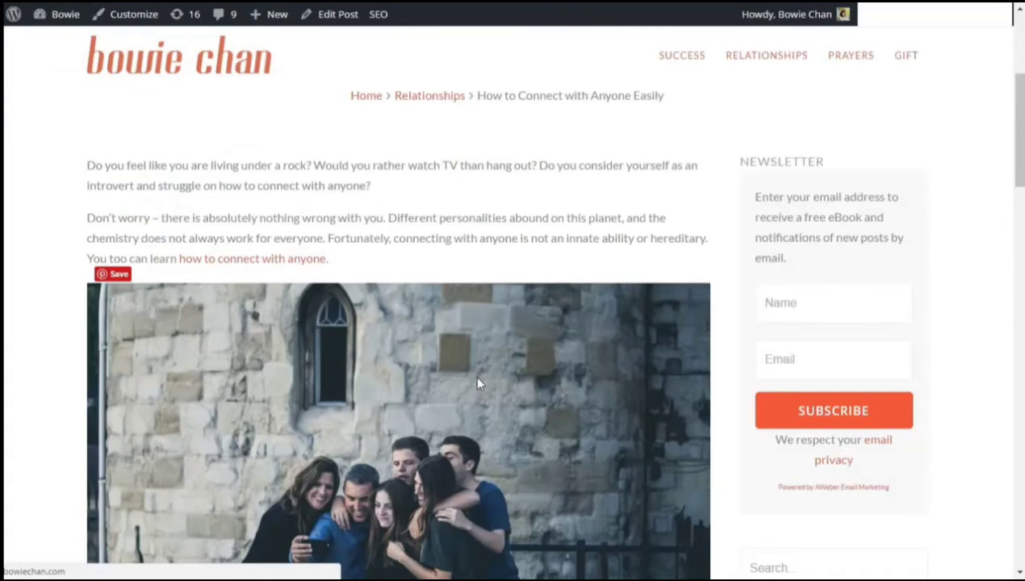
Step: Trigger the leadbox opt-in popup from the linked image on the live blog post
click(476, 384)
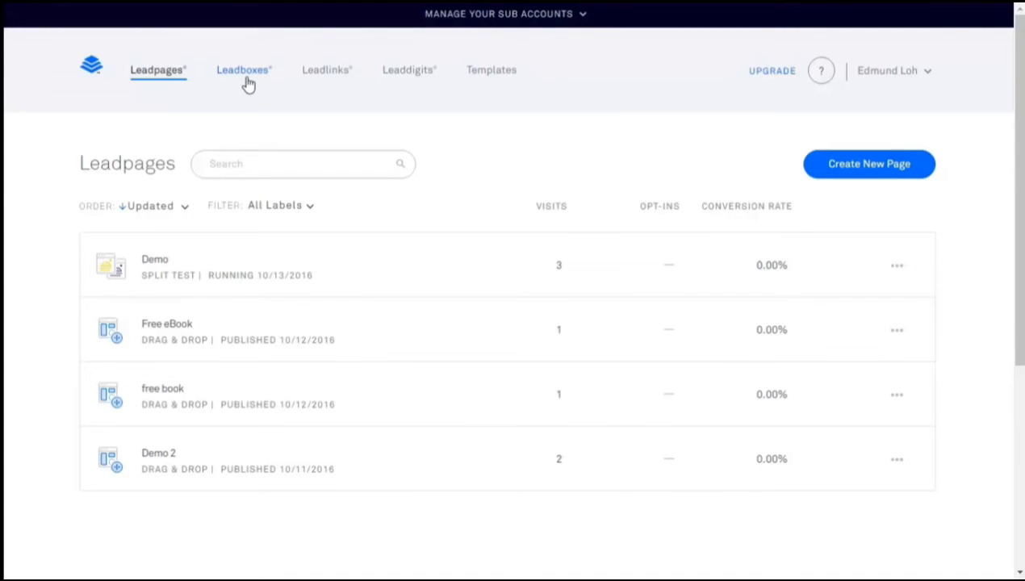
Step: Create a new leadbox with the laptop photo as its form image and no Phone Number field
click(242, 76)
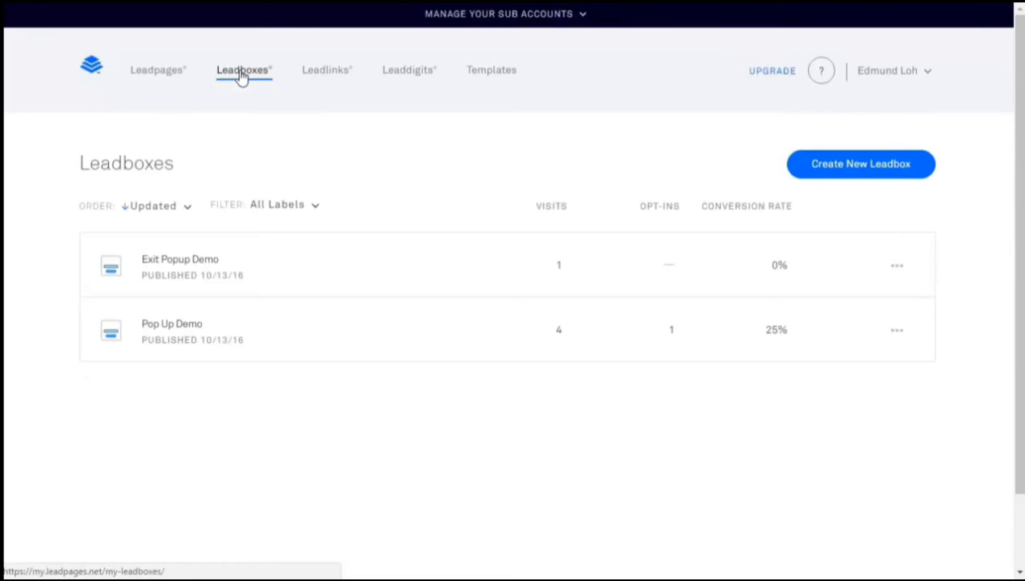
click(837, 171)
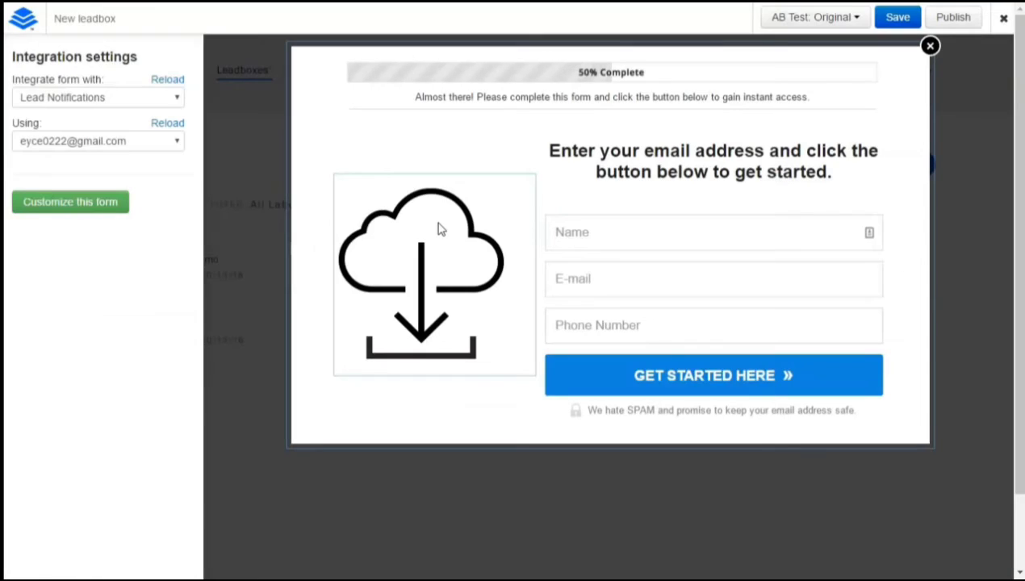
click(439, 226)
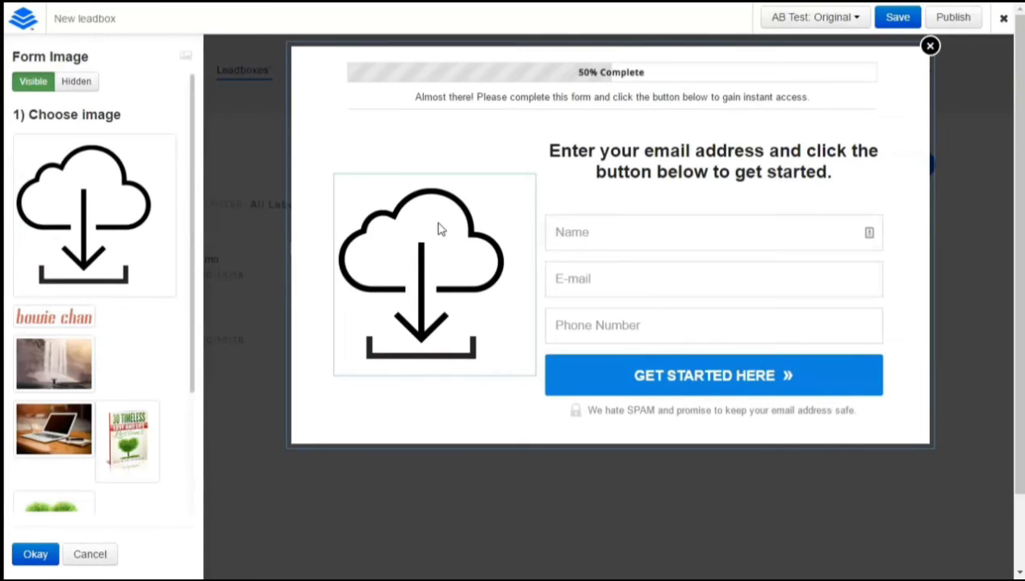
click(54, 428)
click(47, 557)
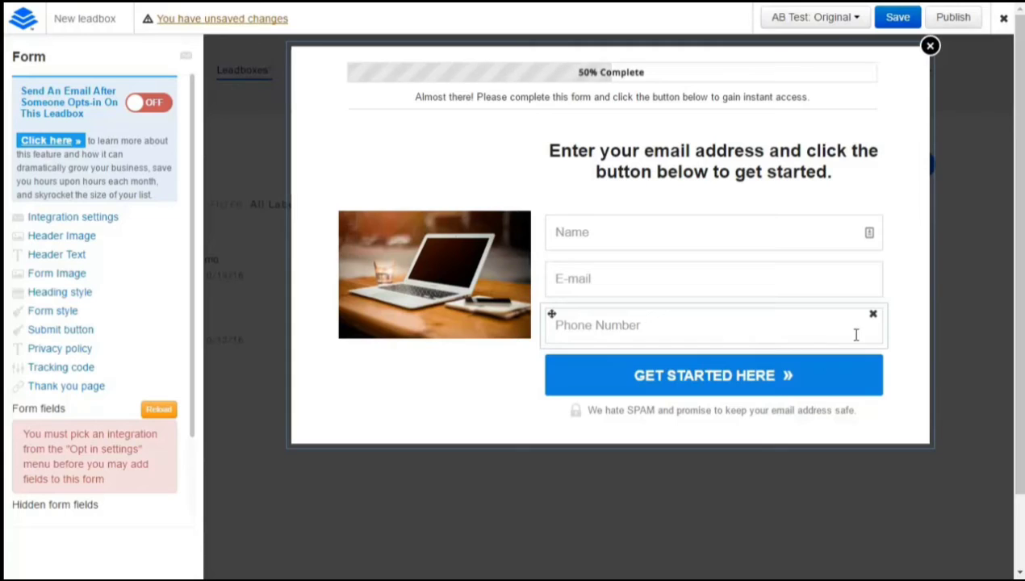
click(872, 314)
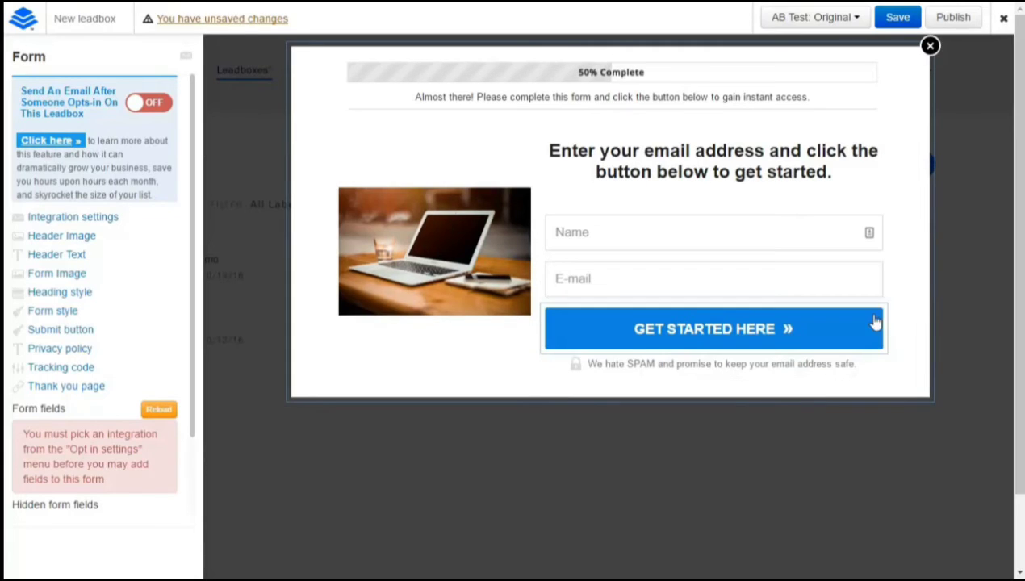
Step: Rename the leadbox 'Leadbox Demo' and connect its form to the AWeber integration
click(97, 22)
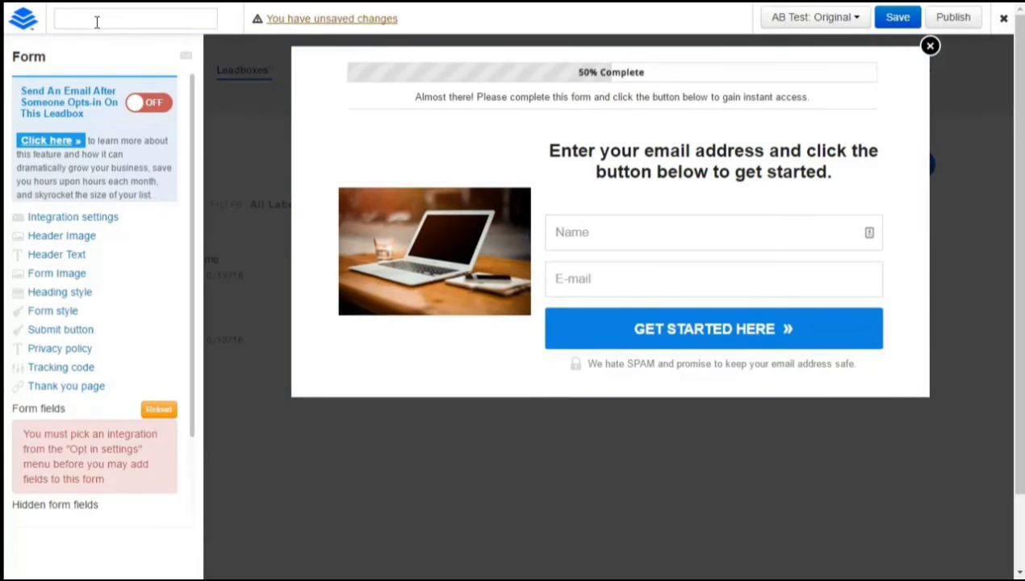
text(Leadbox)
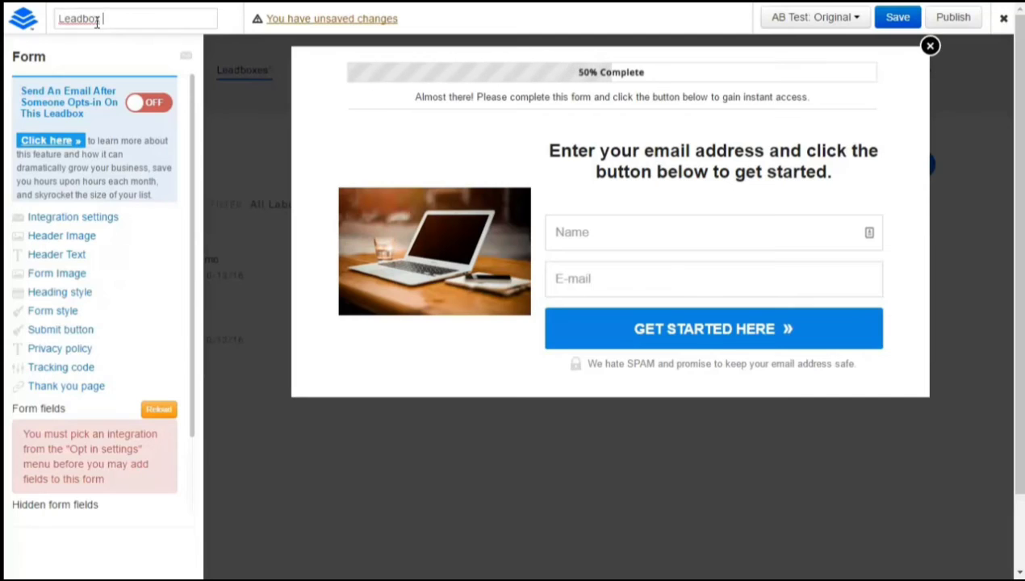
text( Demo)
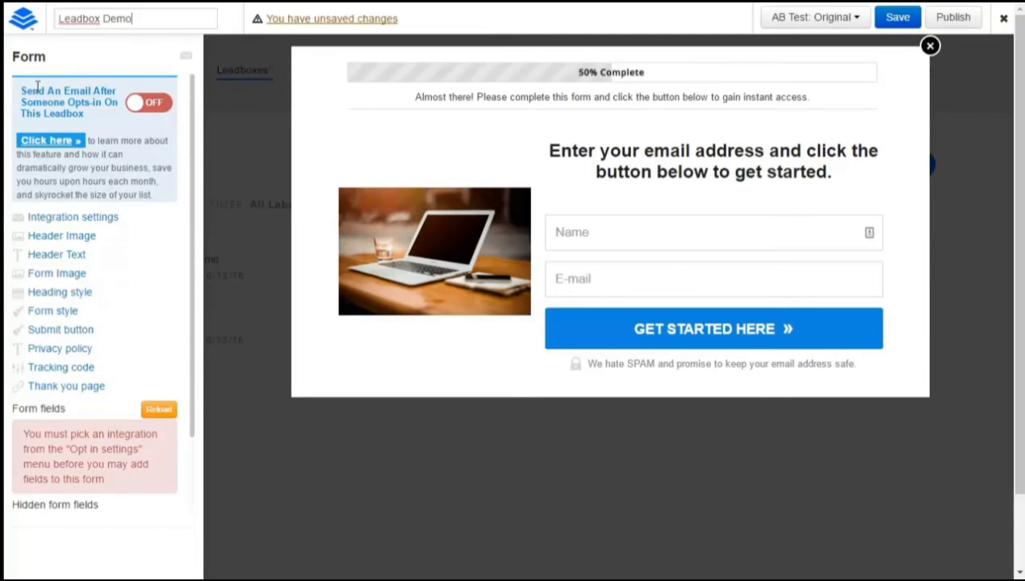
click(80, 218)
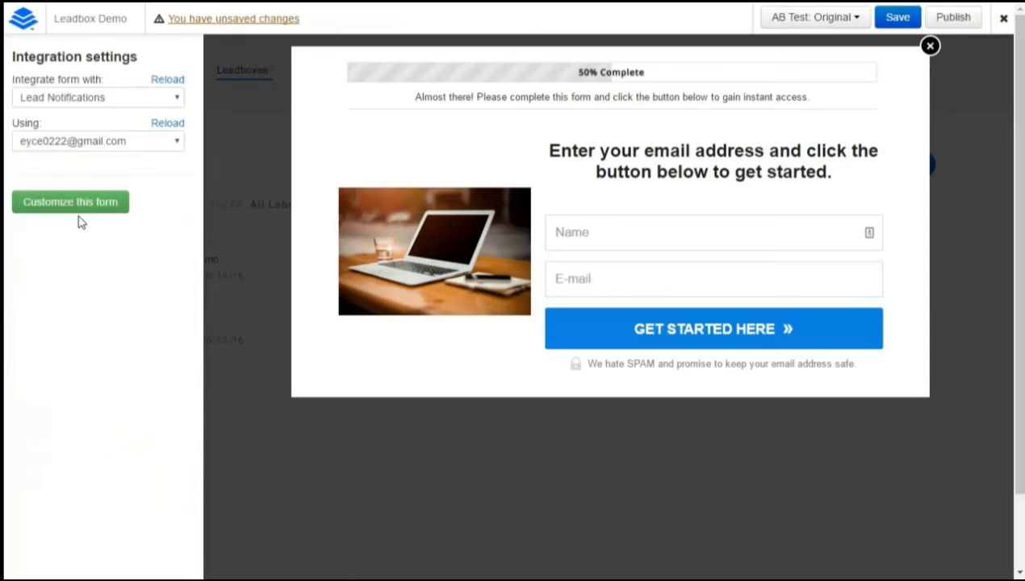
click(129, 98)
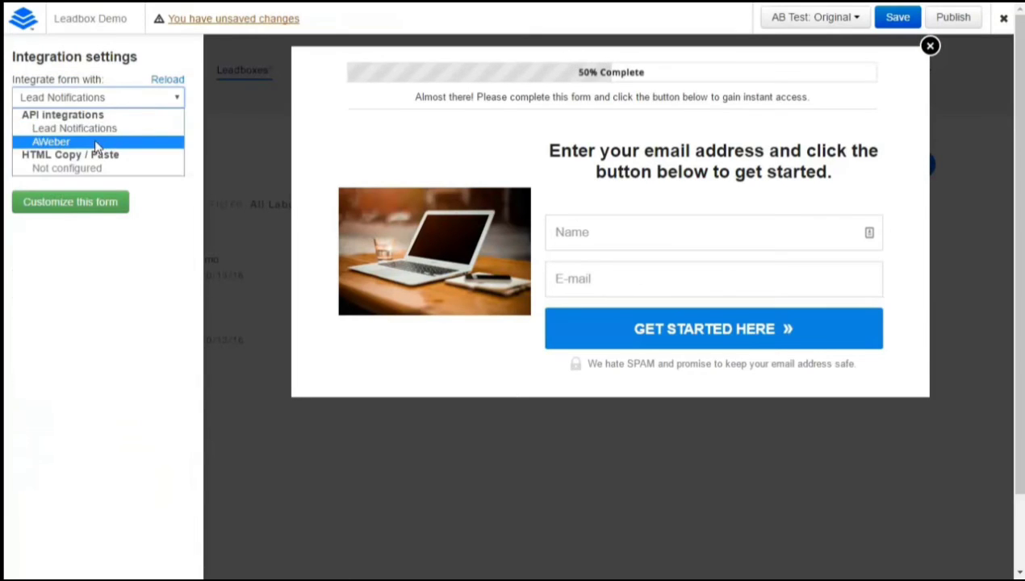
click(96, 142)
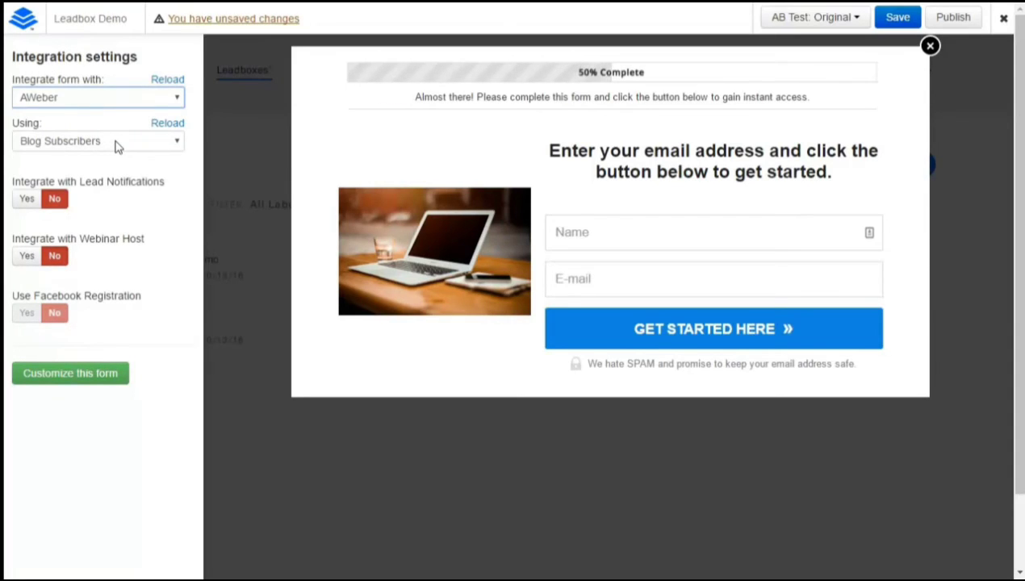
Step: Save the leadbox's pending changes and bring up its publishing options
click(99, 383)
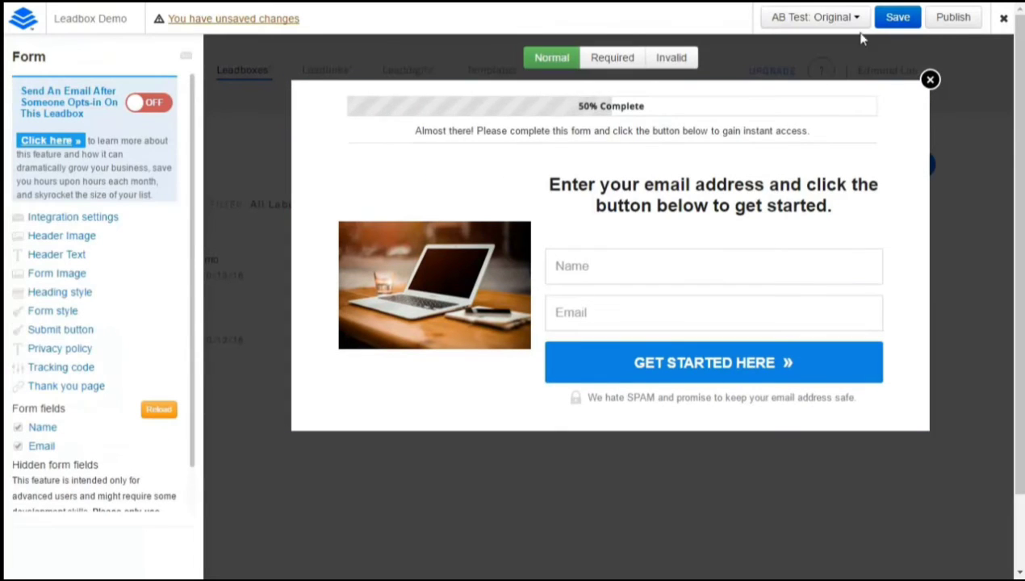
click(896, 23)
click(958, 20)
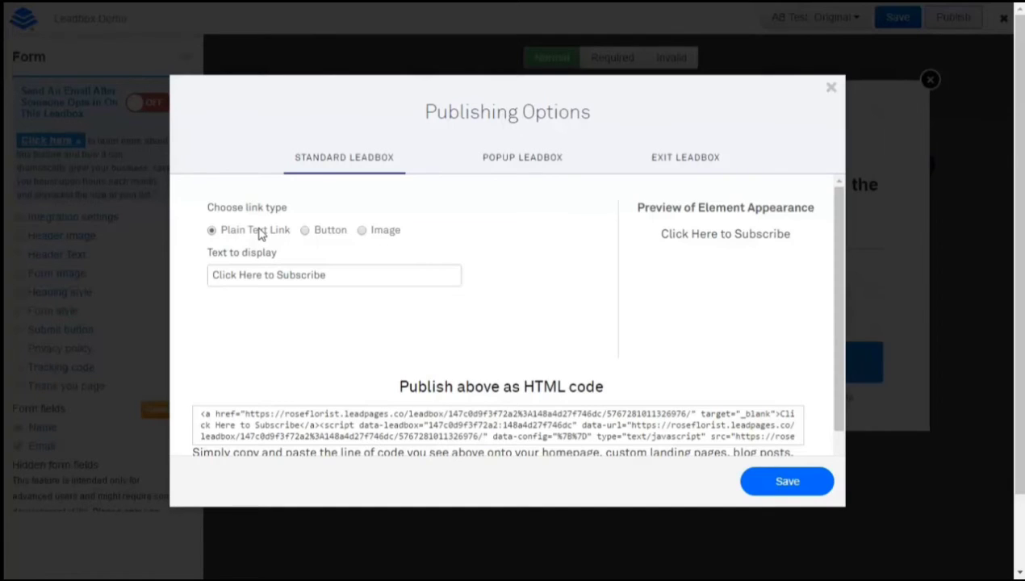
Step: Change the link text from 'Click Here to Subscribe' to 'Download my eBook' and save
click(334, 279)
drag(334, 280, 211, 282)
text(Download )
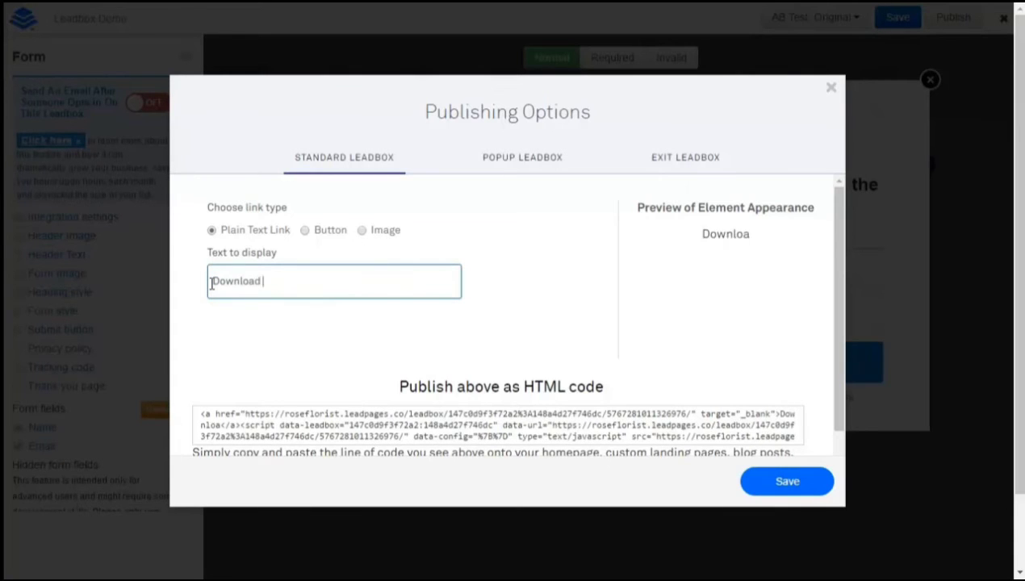
text(my eBook)
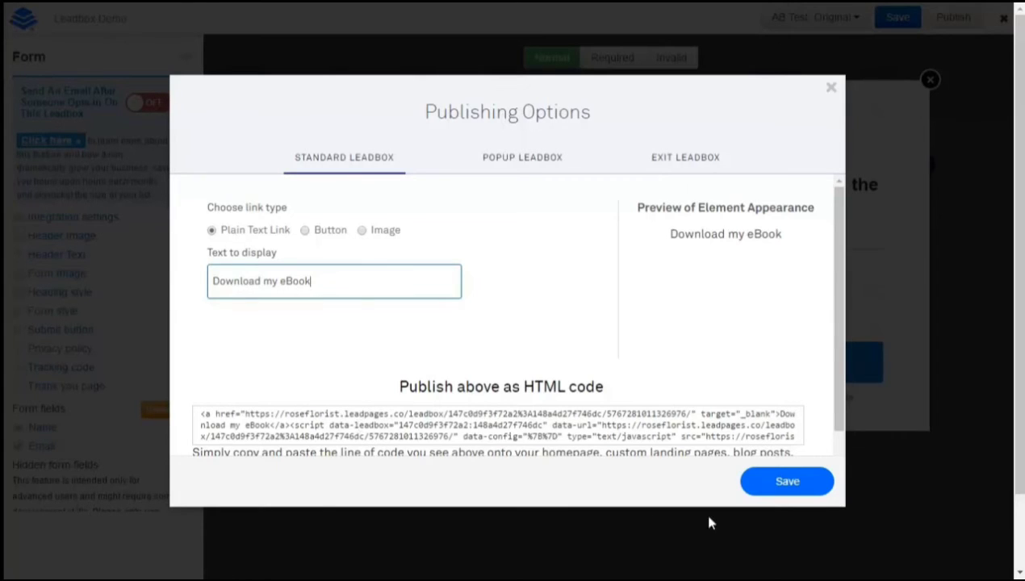
click(796, 489)
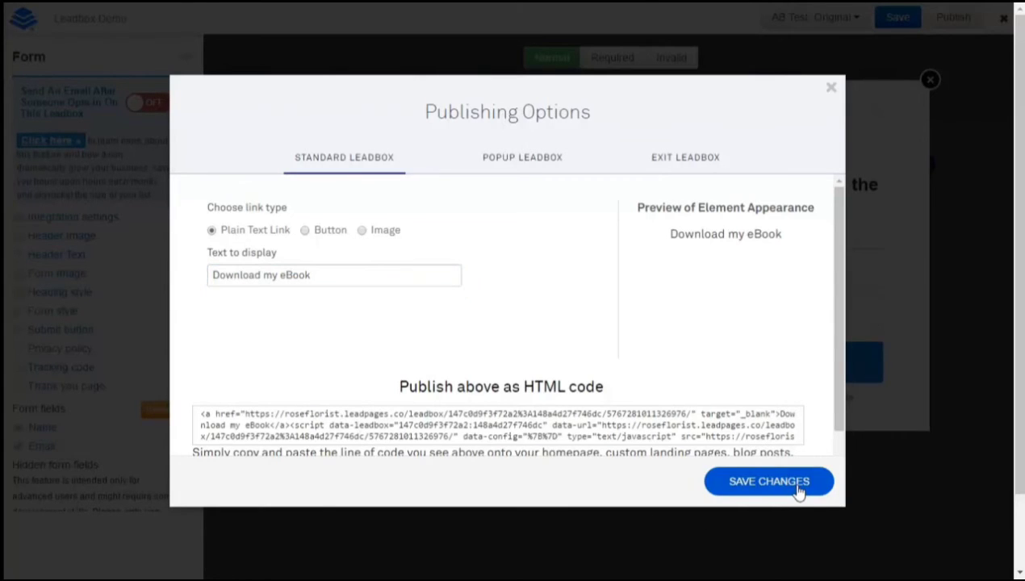
Step: Try the Button link type, checking its background and text colours, and save
click(305, 233)
click(324, 345)
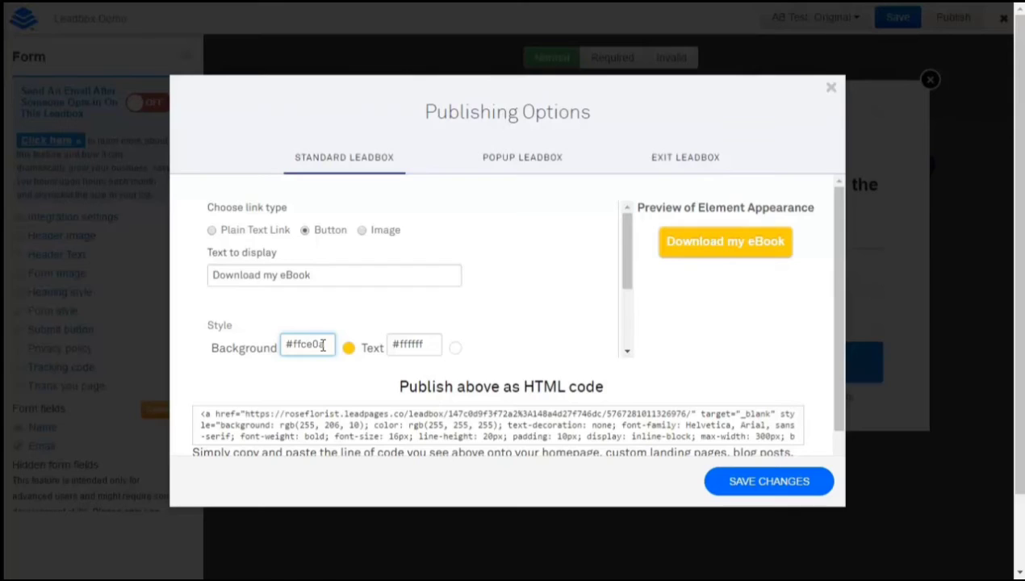
click(429, 345)
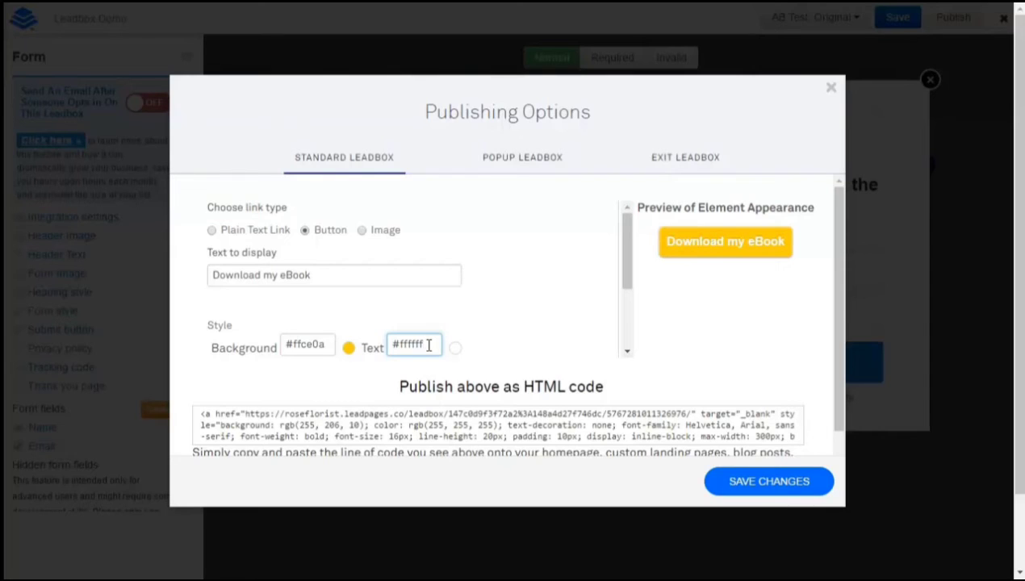
click(737, 480)
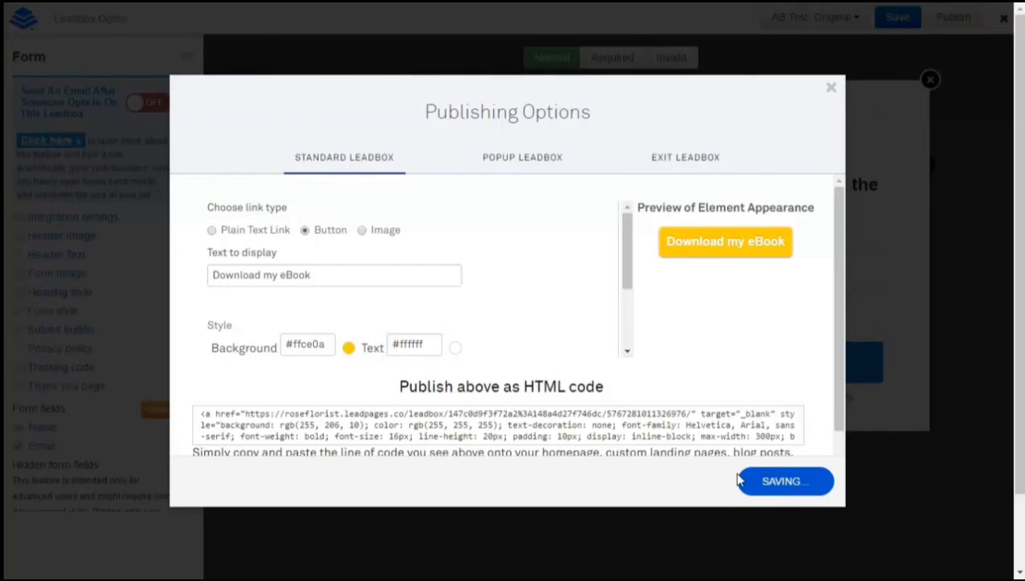
Step: Try the Image link type using the eBook cover picture and inspect its embed code
click(362, 230)
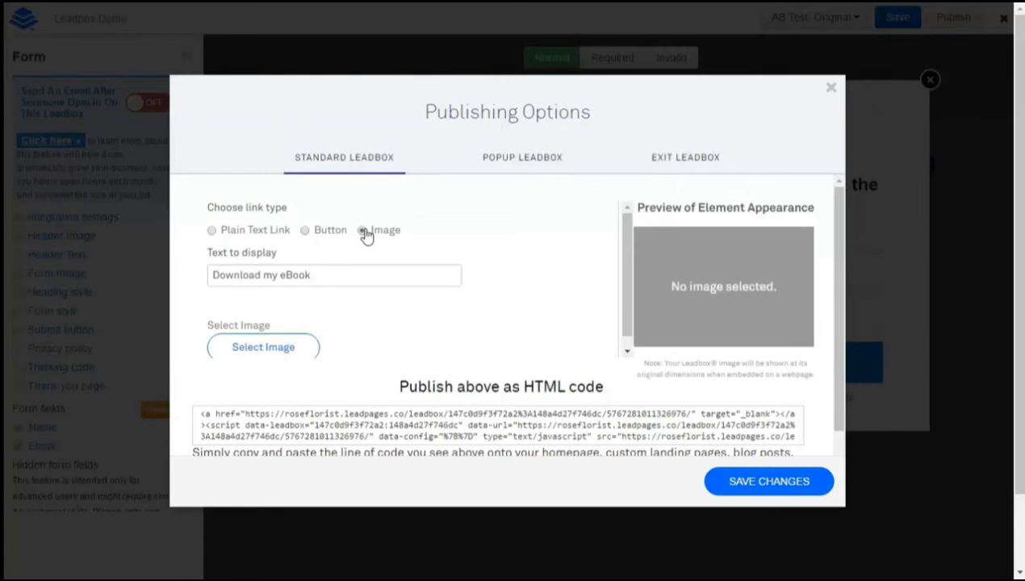
click(278, 347)
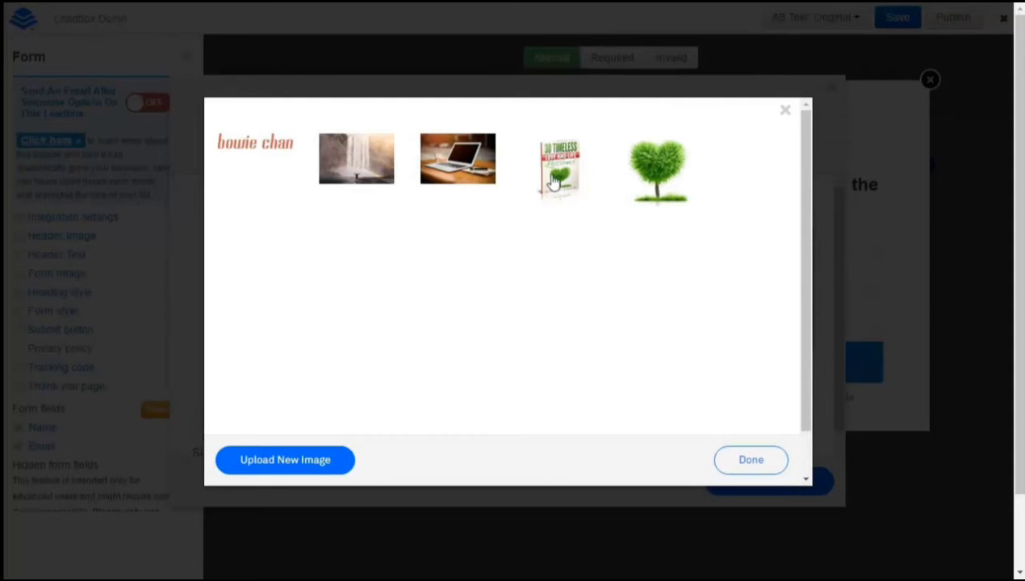
click(553, 182)
click(749, 462)
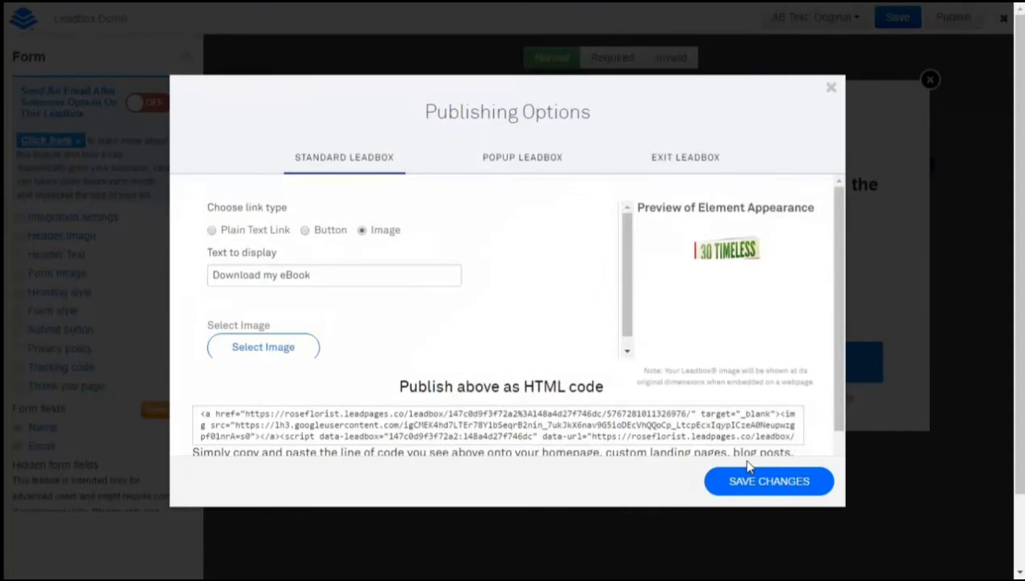
scroll(524, 382, down, 1)
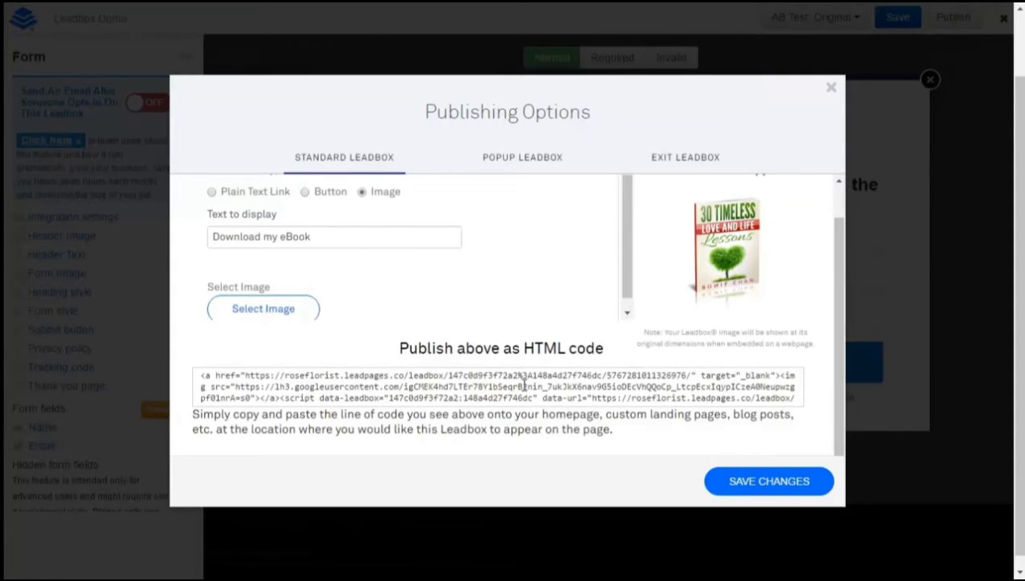
click(542, 384)
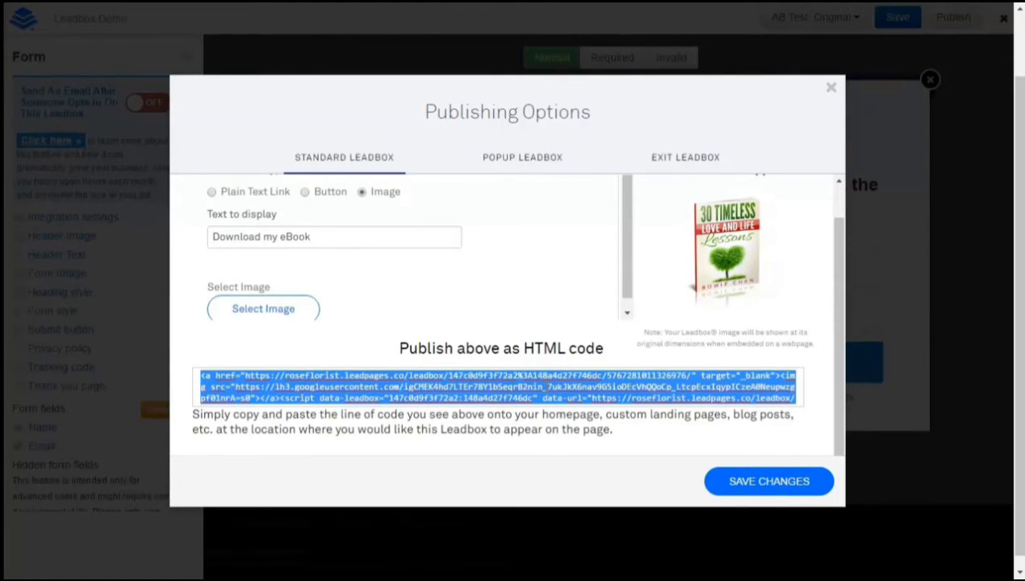
click(304, 231)
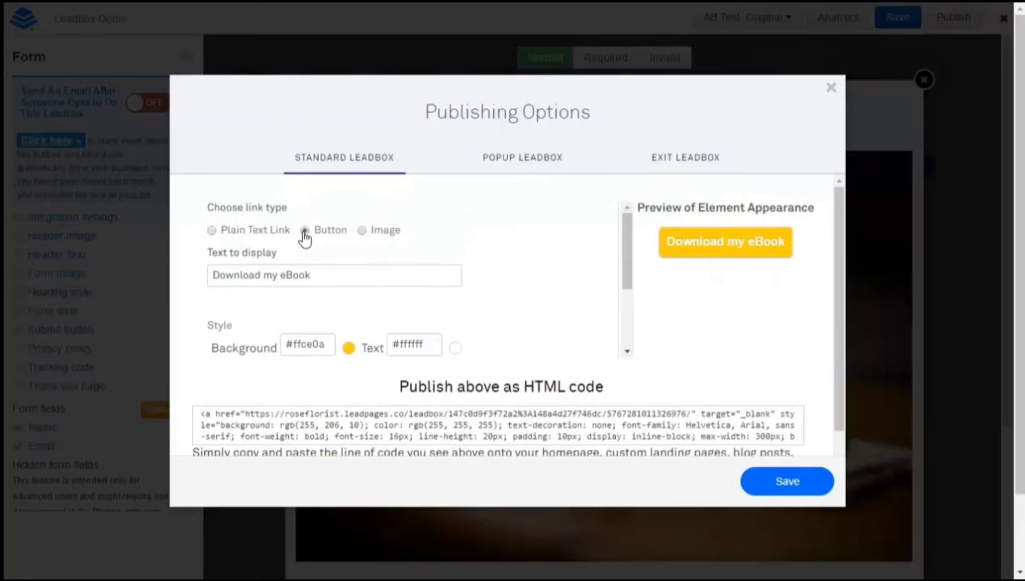
Step: Return to a Plain Text Link reading 'Download my eBook', save, and copy the embed code
click(211, 232)
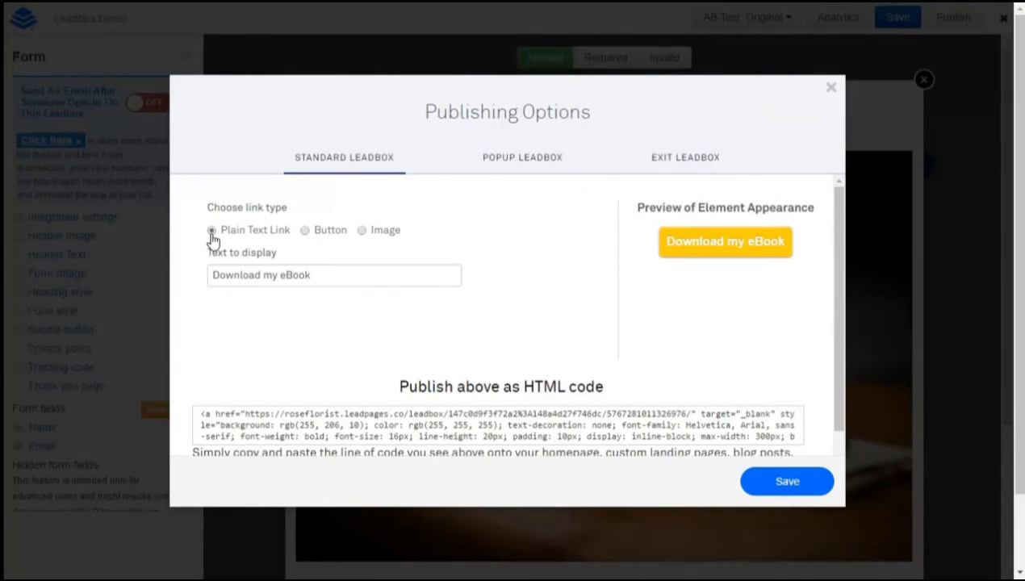
click(279, 275)
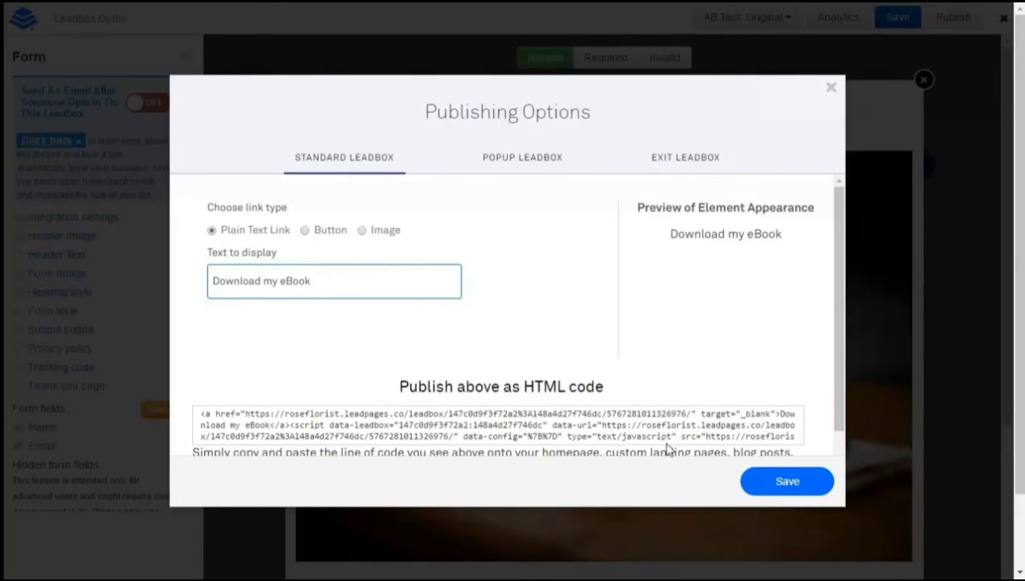
click(762, 487)
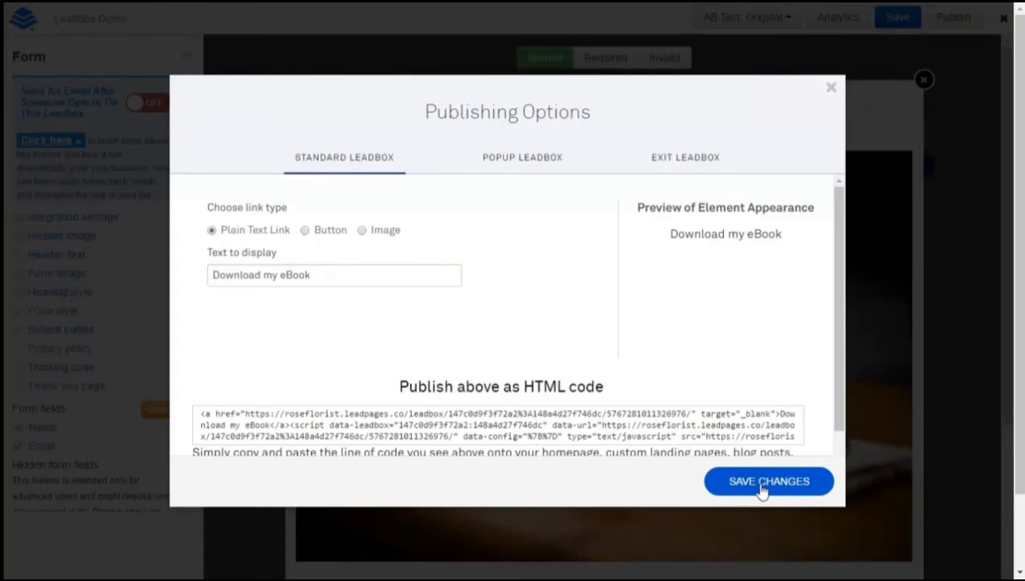
click(663, 423)
right_click(663, 425)
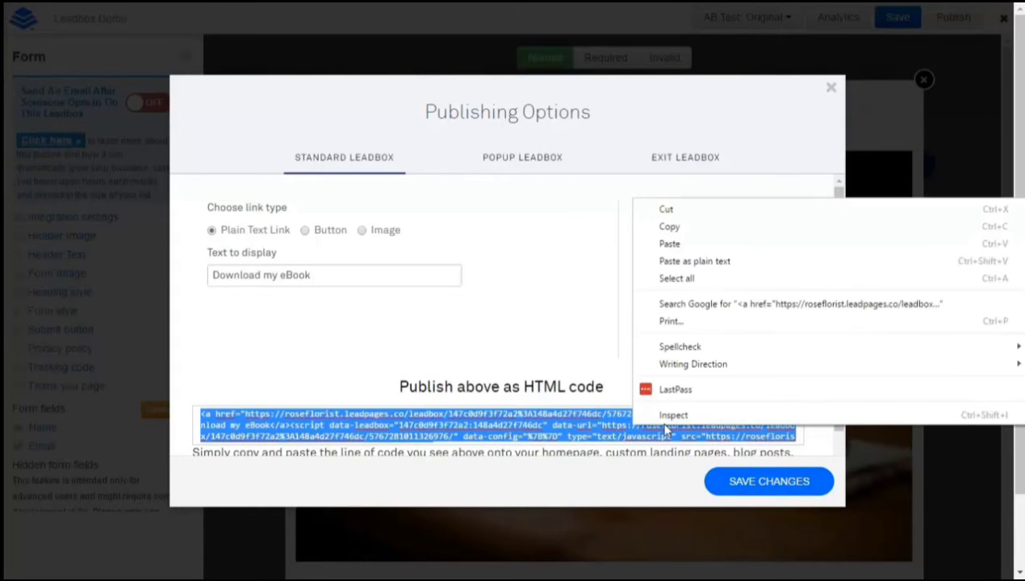
click(669, 227)
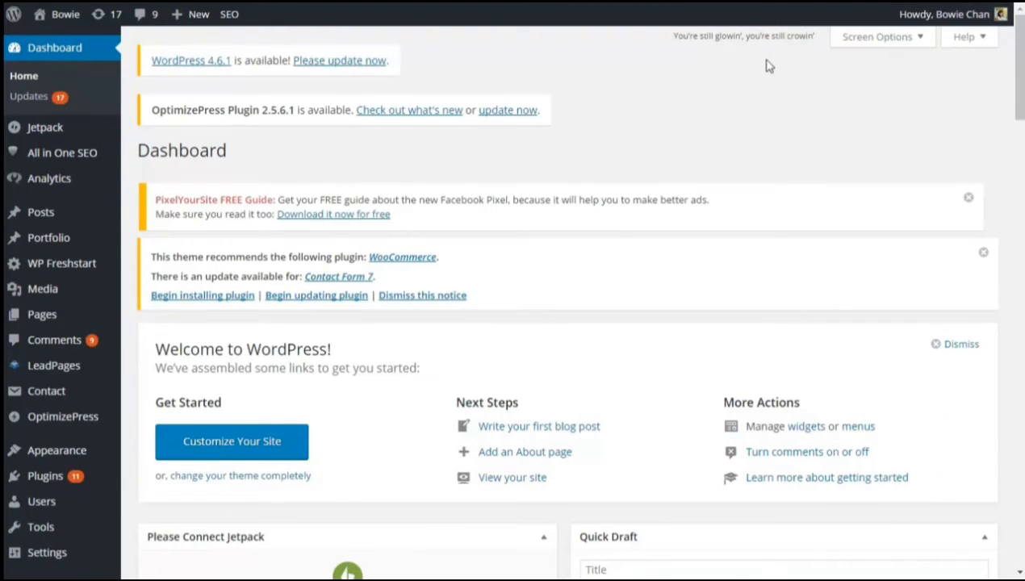
Step: Paste the leadbox code at the end of the 'How to Connect with Anyone Easily' post
mouse_move(41, 214)
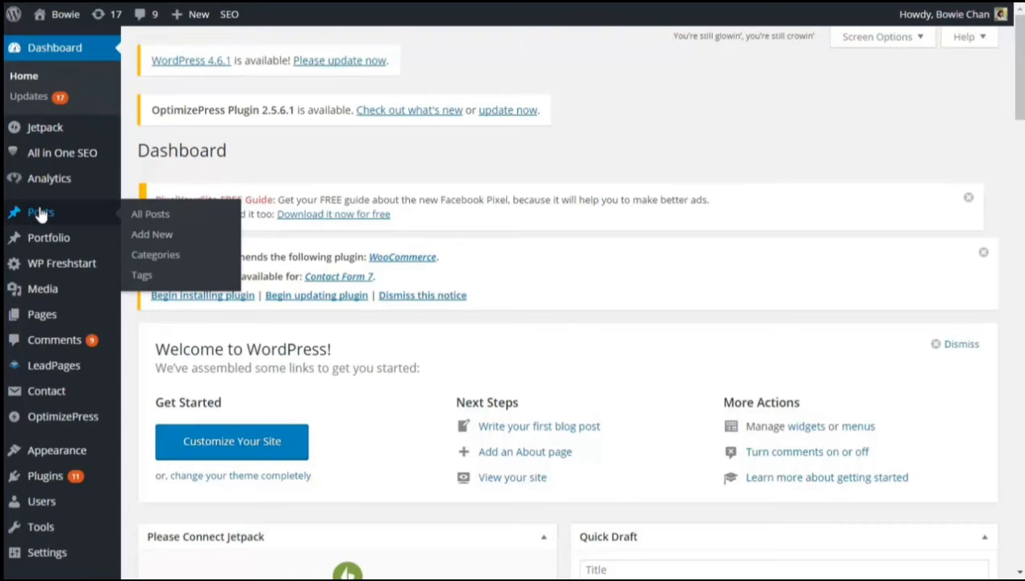
click(154, 213)
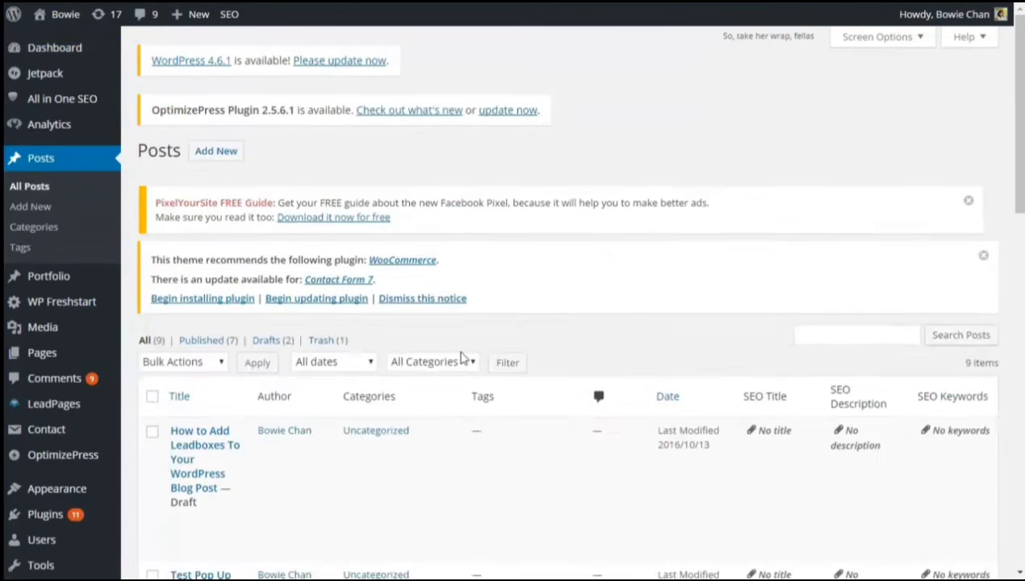
scroll(459, 361, down, 5)
click(224, 364)
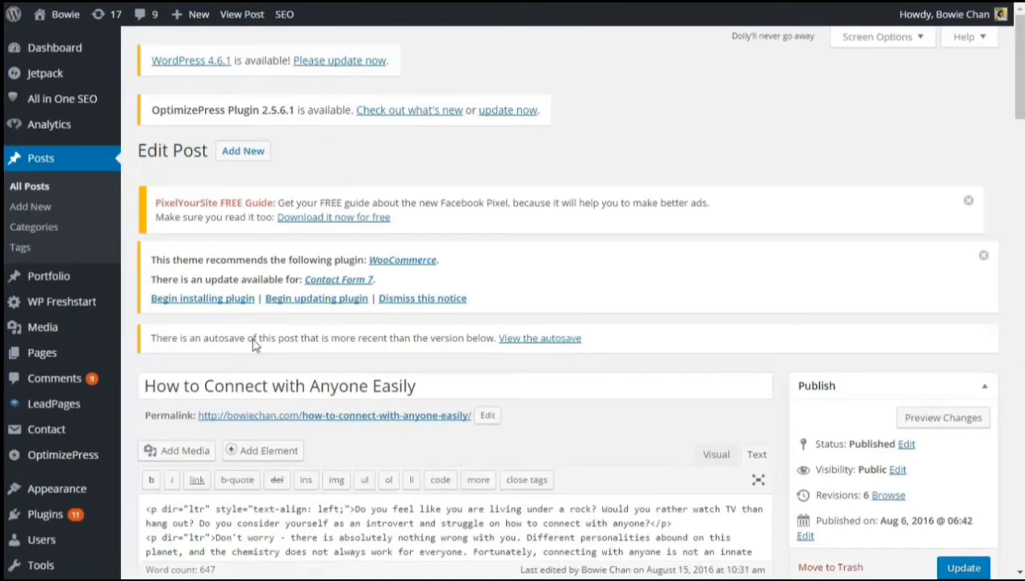
scroll(258, 330, down, 10)
click(267, 318)
key(ctrl+v)
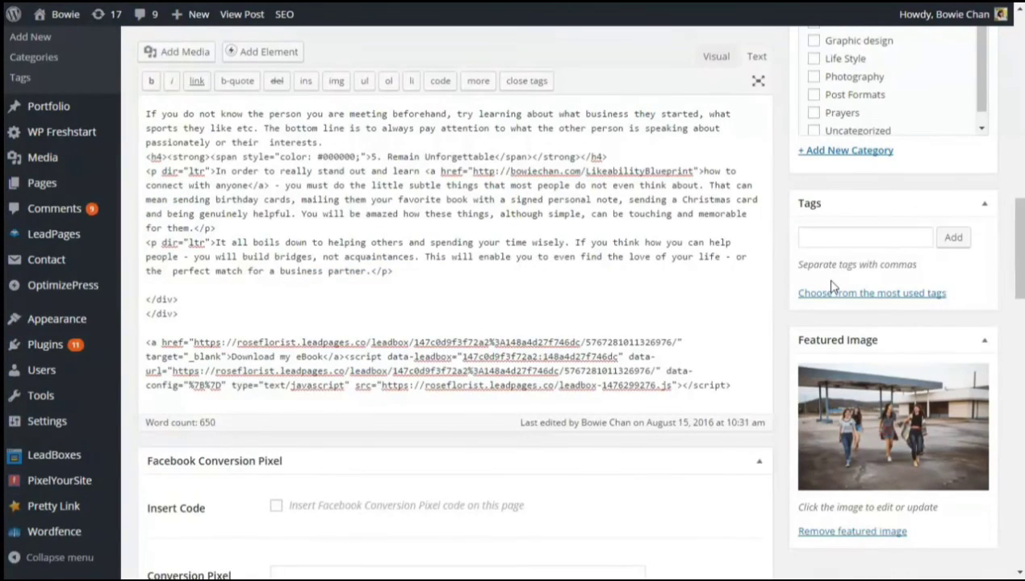
Step: Preview the post and confirm the 'Download my eBook' link opens the opt-in popup
scroll(831, 284, up, 6)
scroll(833, 286, up, 4)
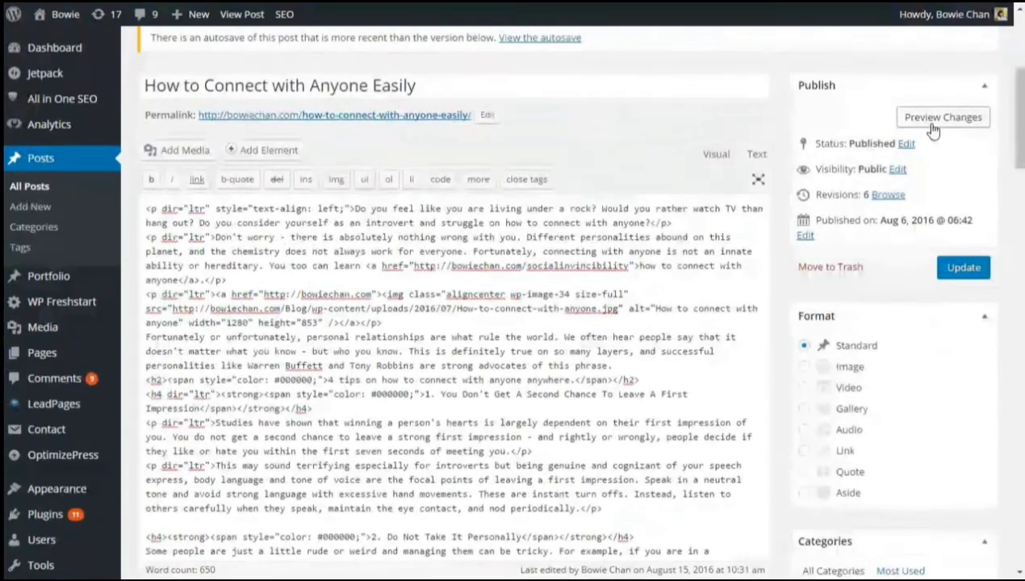
click(943, 117)
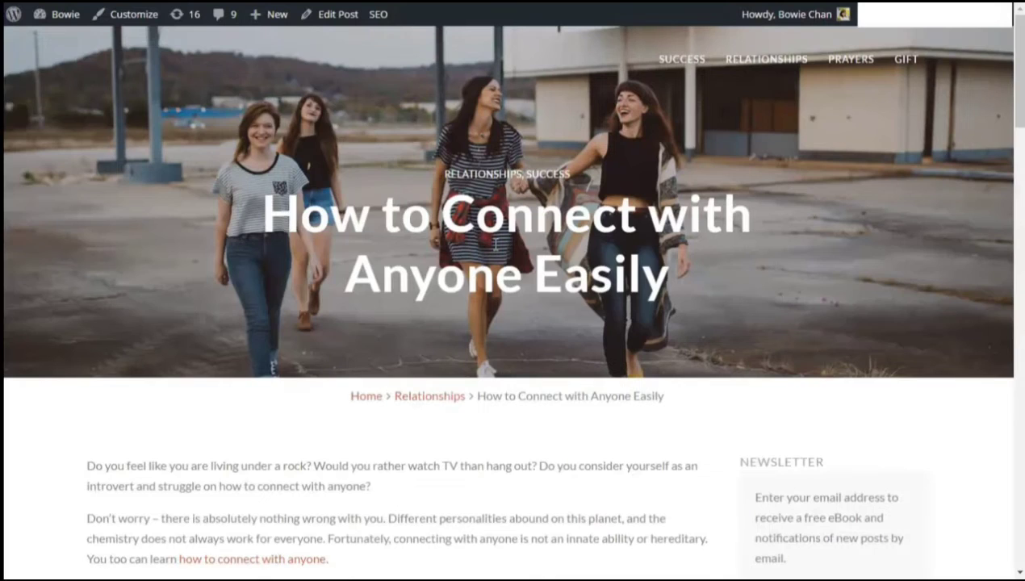
scroll(214, 330, down, 10)
scroll(215, 329, down, 12)
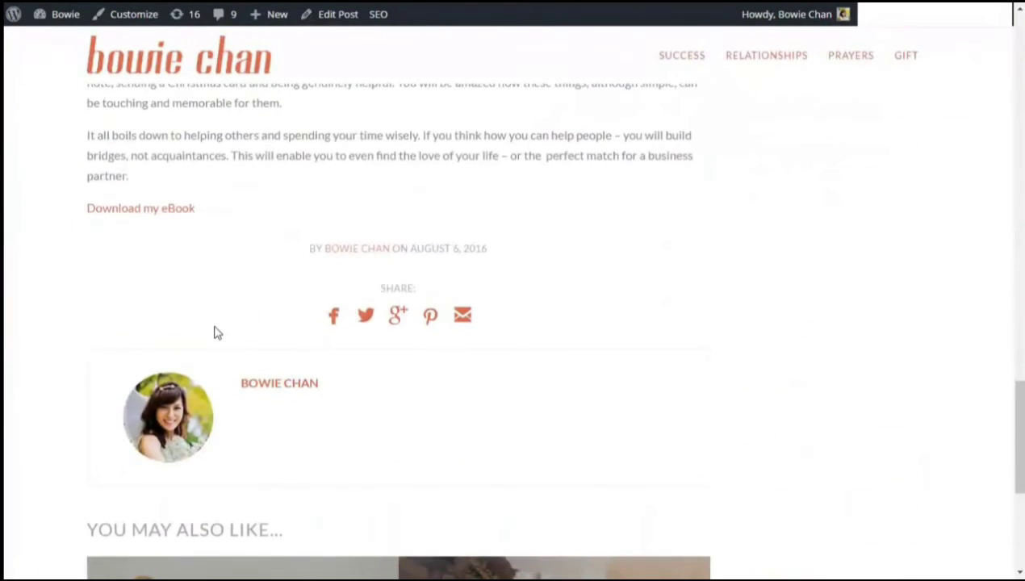
click(179, 209)
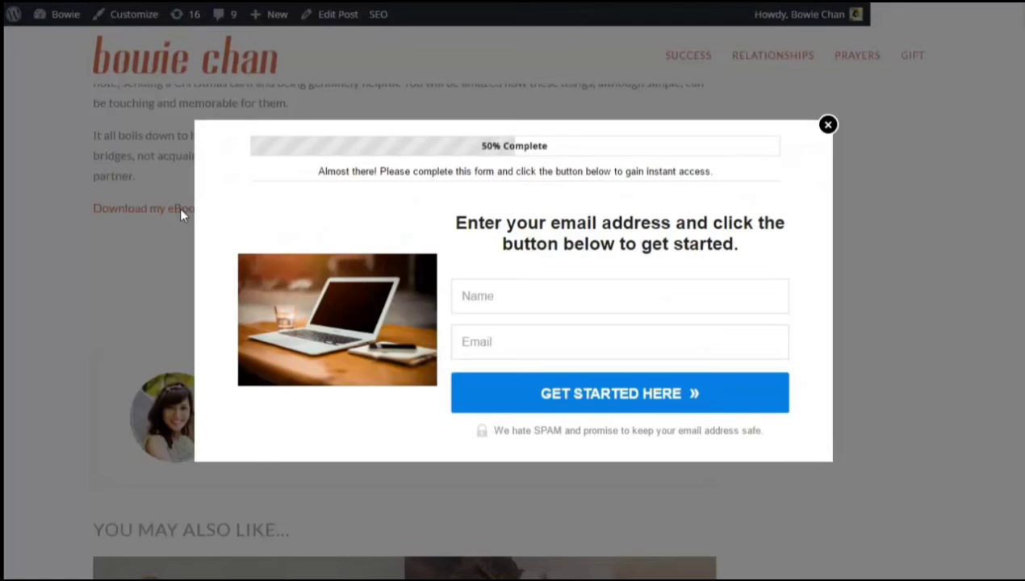
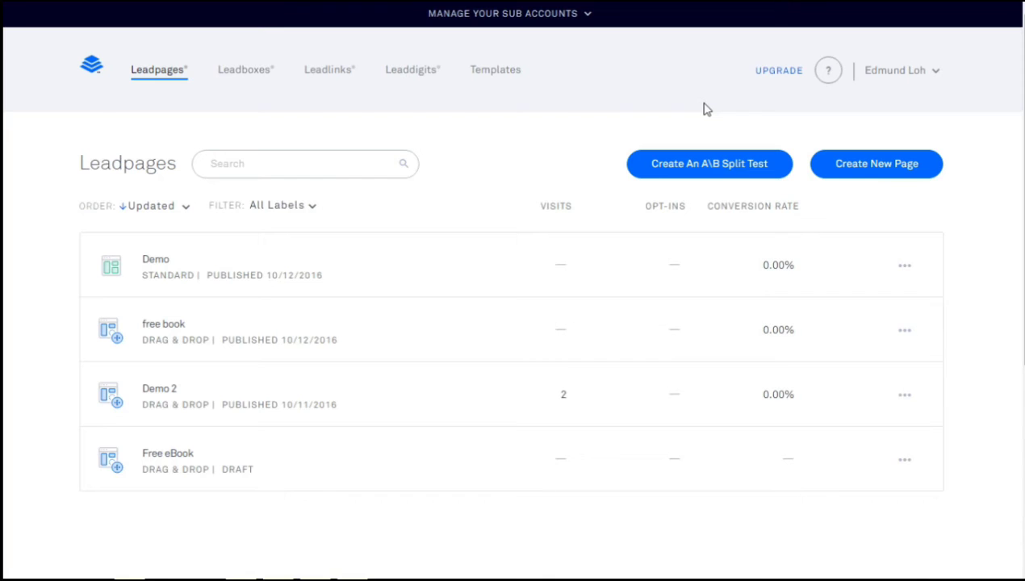
Step: Add the Demo page as a LeadPages tab on the chosen Facebook page
click(905, 268)
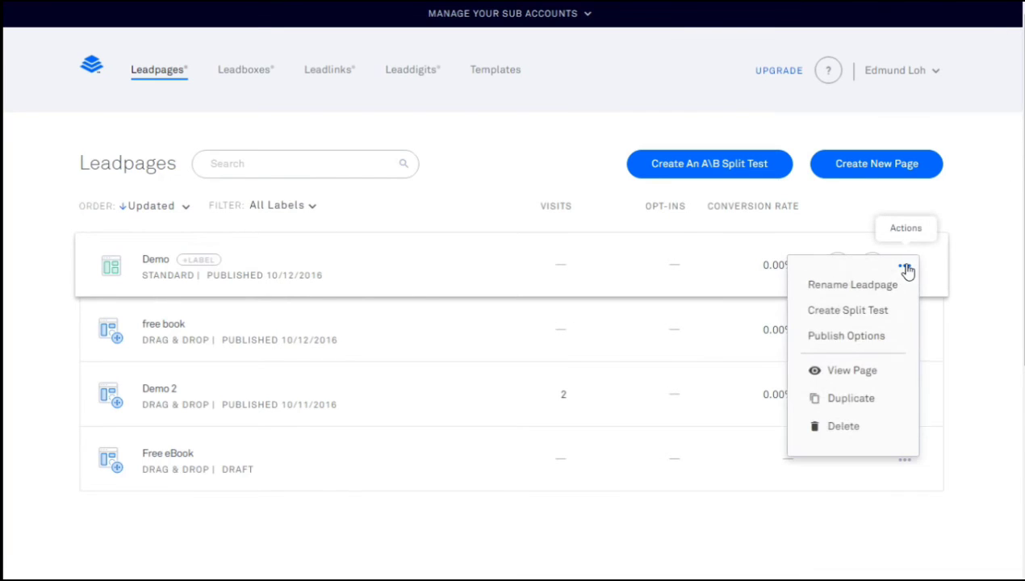
click(877, 342)
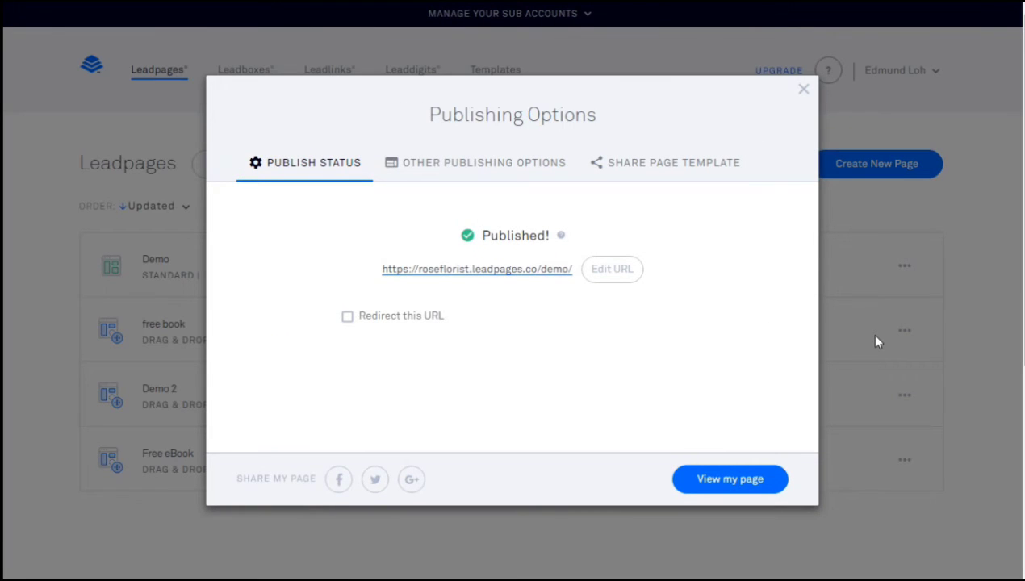
click(499, 169)
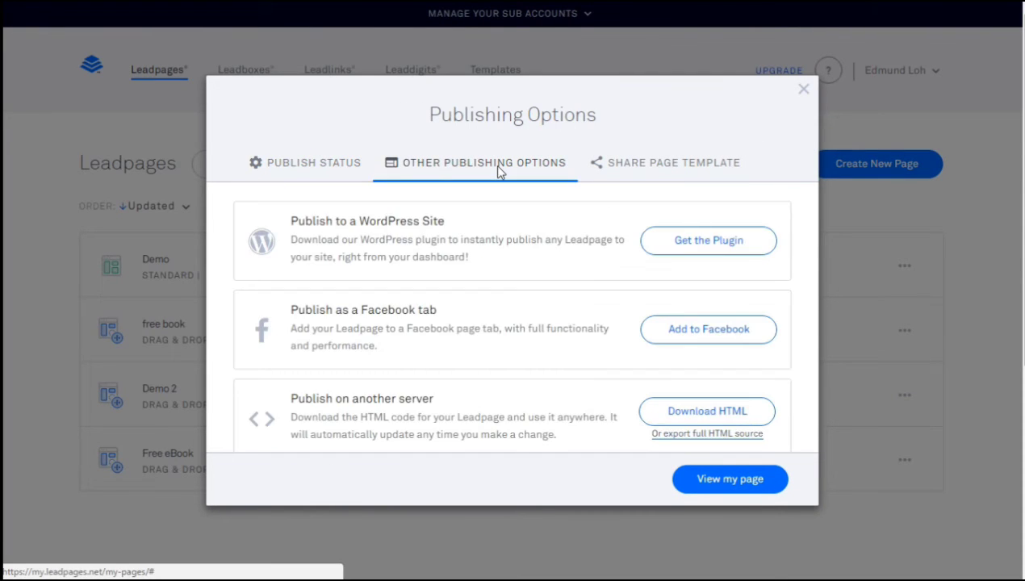
click(696, 336)
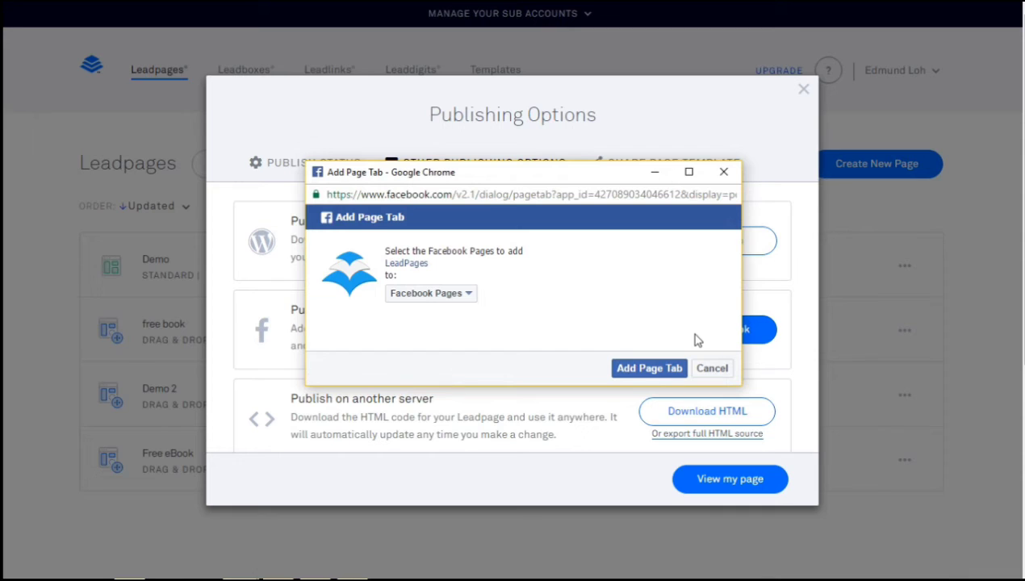
click(473, 295)
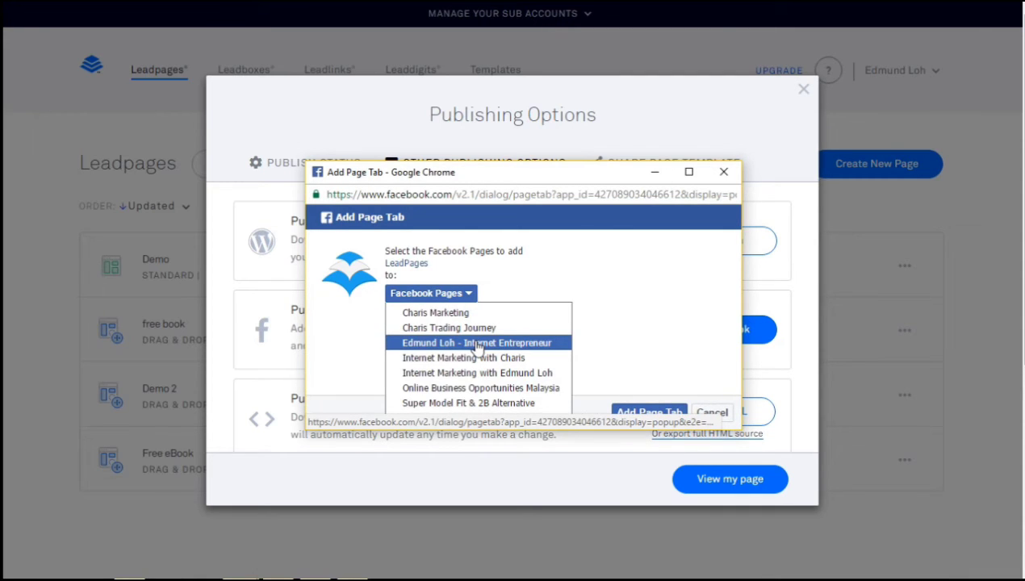
click(478, 344)
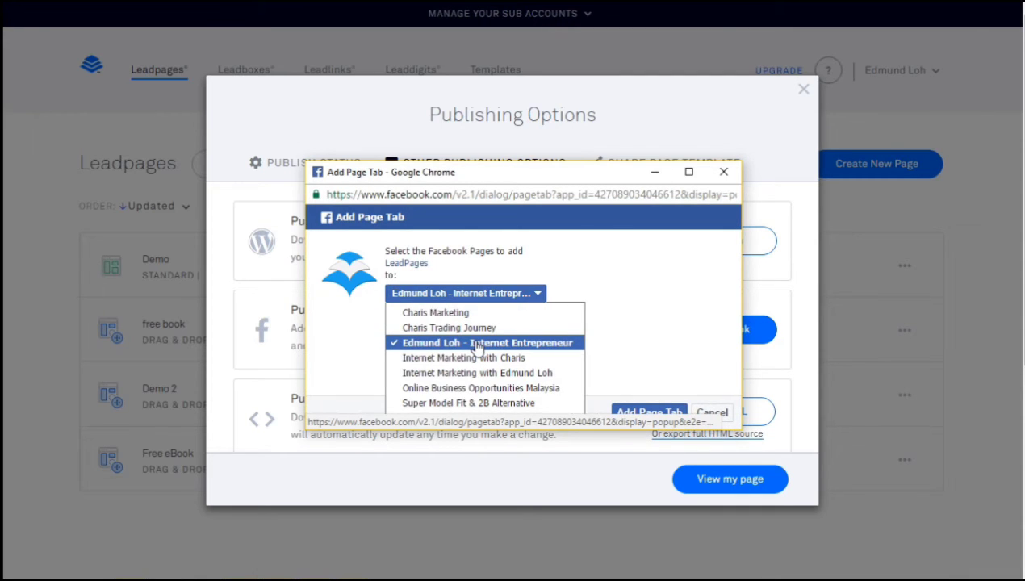
click(634, 413)
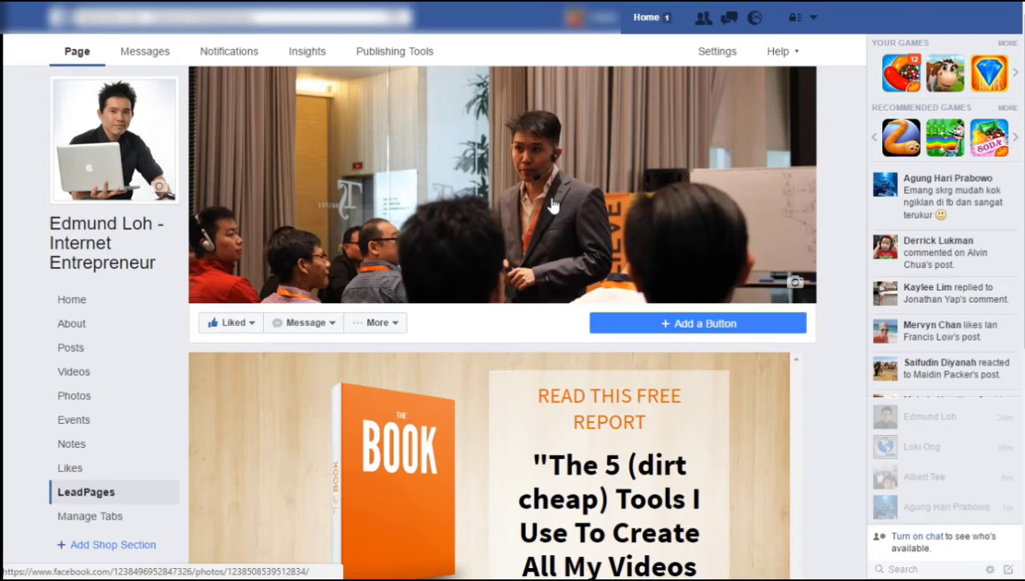
Step: Move the LeadPages tab directly below About and save the tab order
click(108, 525)
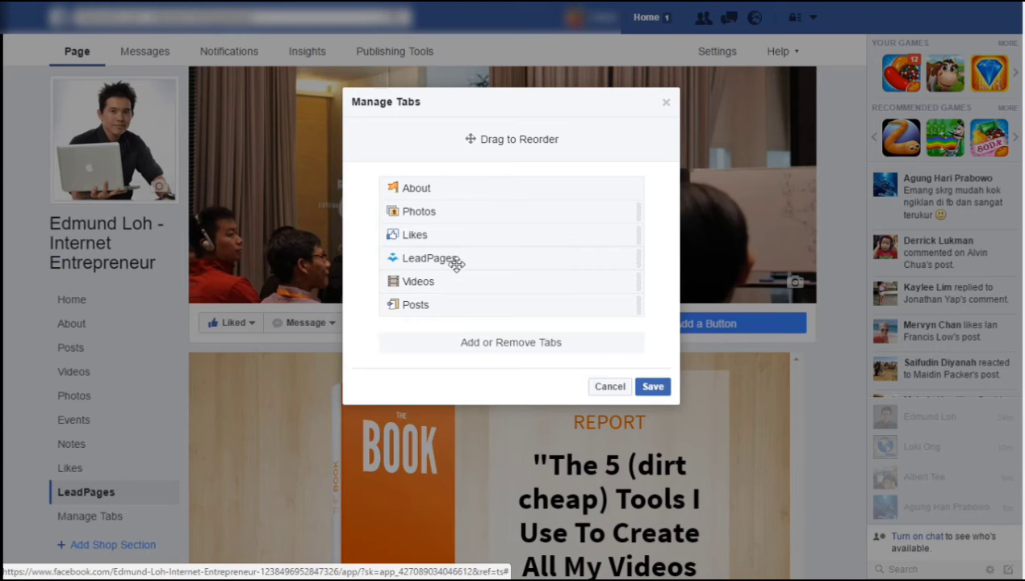
drag(457, 263, 457, 211)
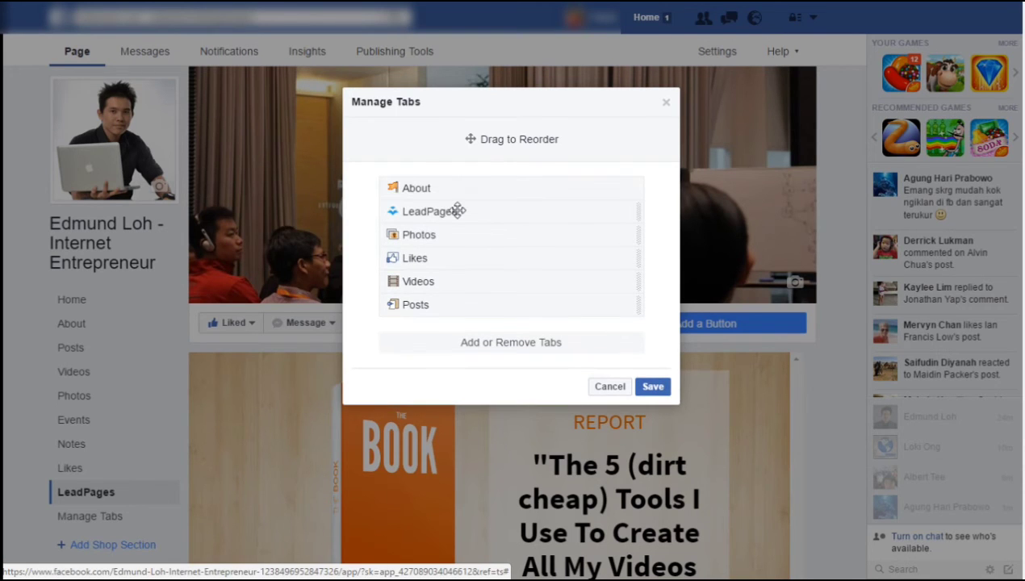
click(653, 387)
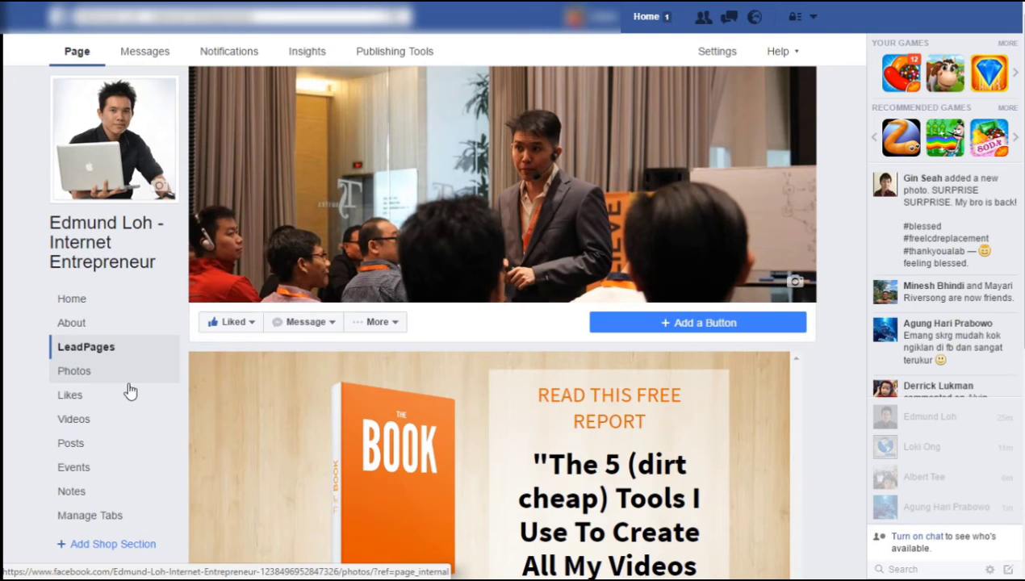
Step: Rename the LeadPages tab to 'Free Book' in the page's app settings
click(708, 53)
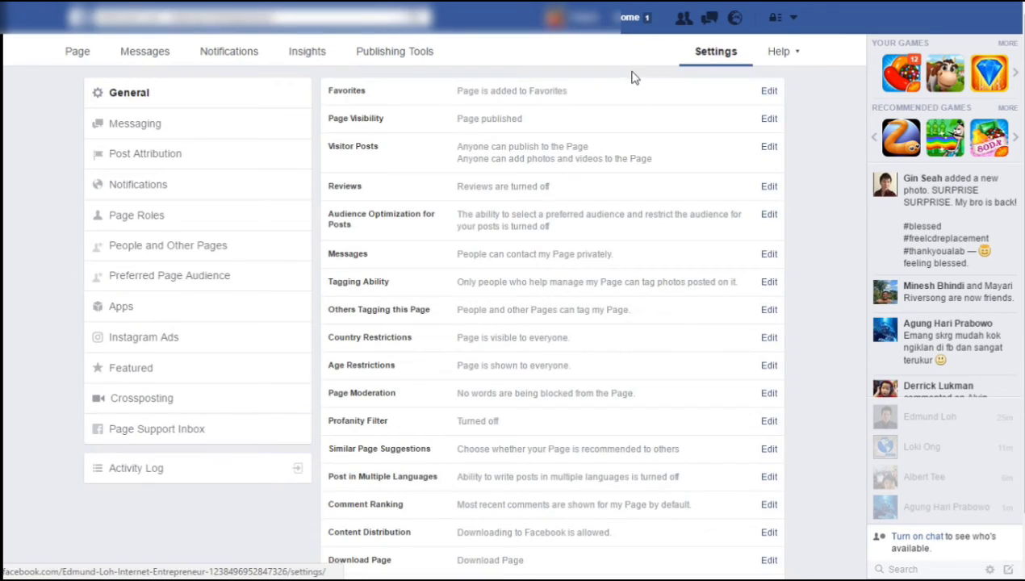
click(117, 307)
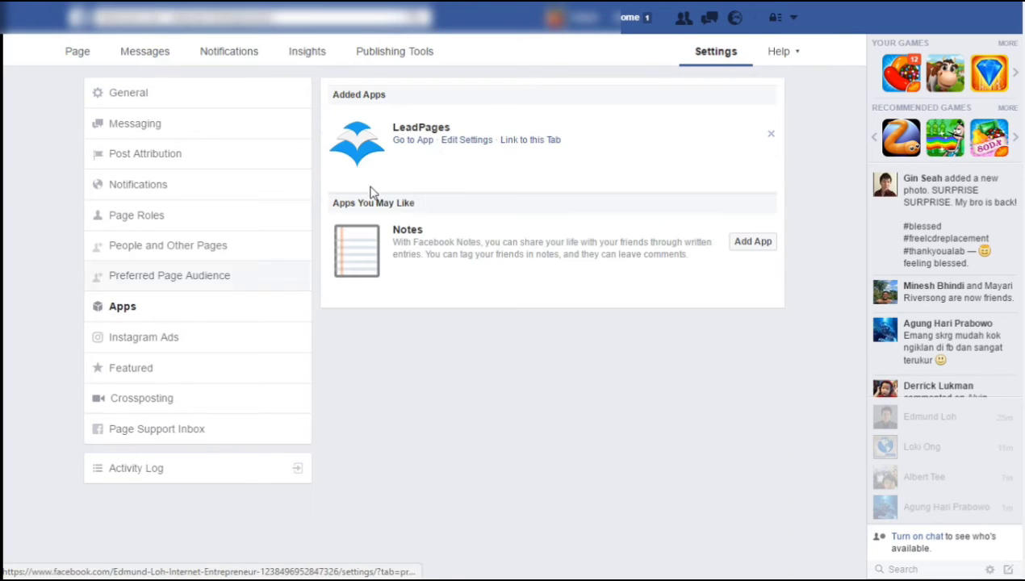
click(467, 140)
click(485, 212)
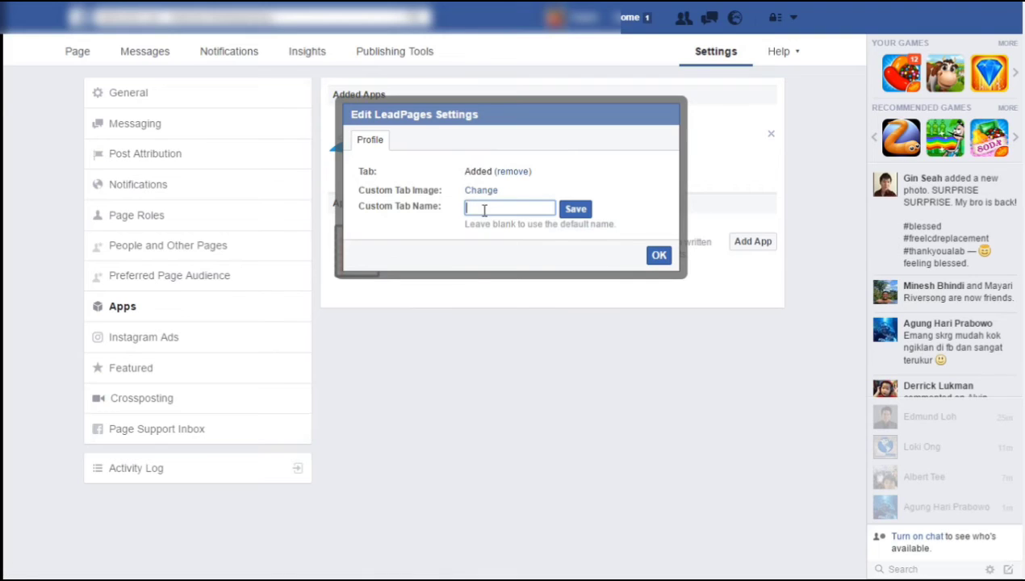
text(Free Book)
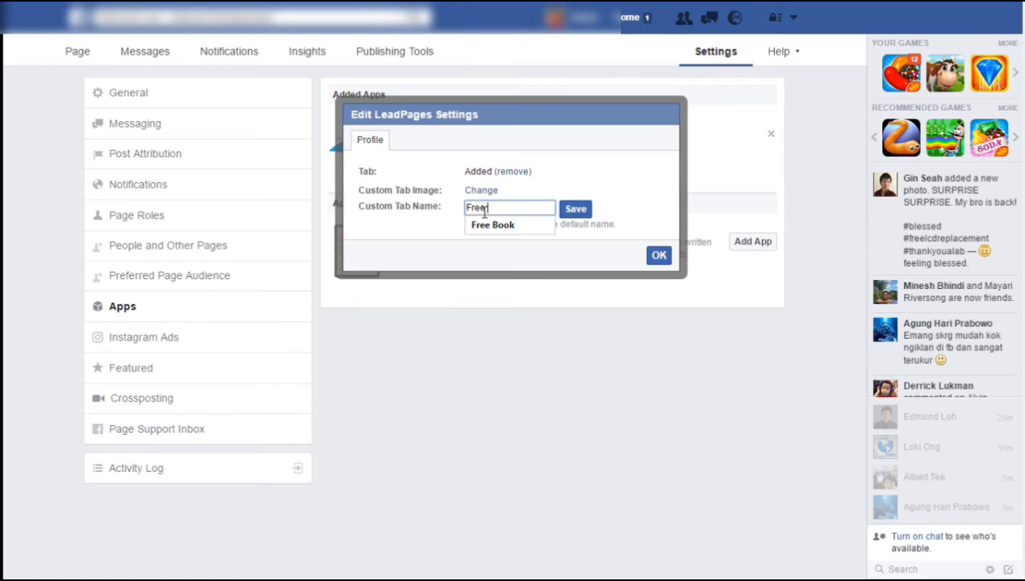
click(573, 211)
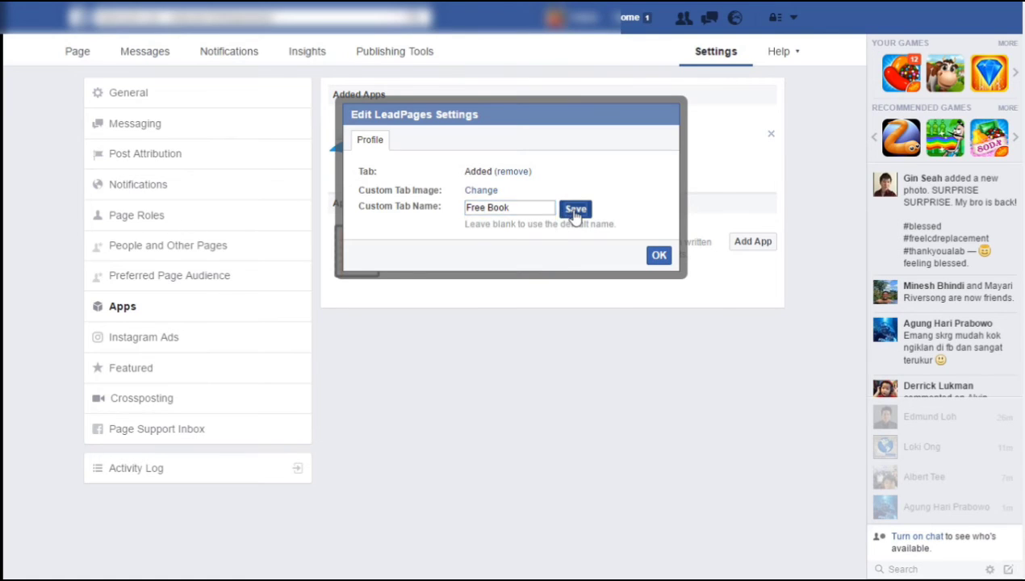
click(658, 256)
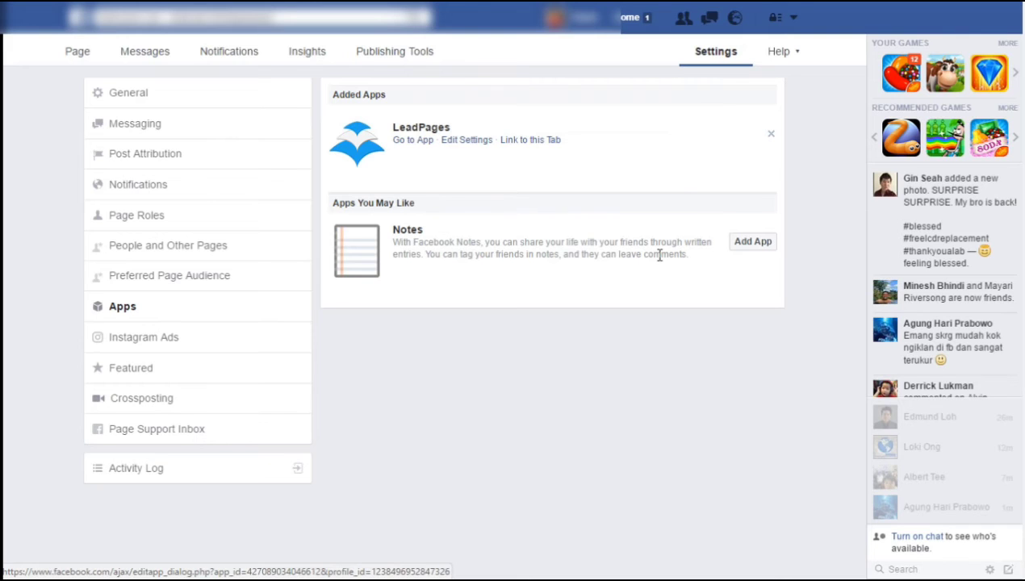
Step: Remove the LeadPages tab from the Facebook page
click(465, 142)
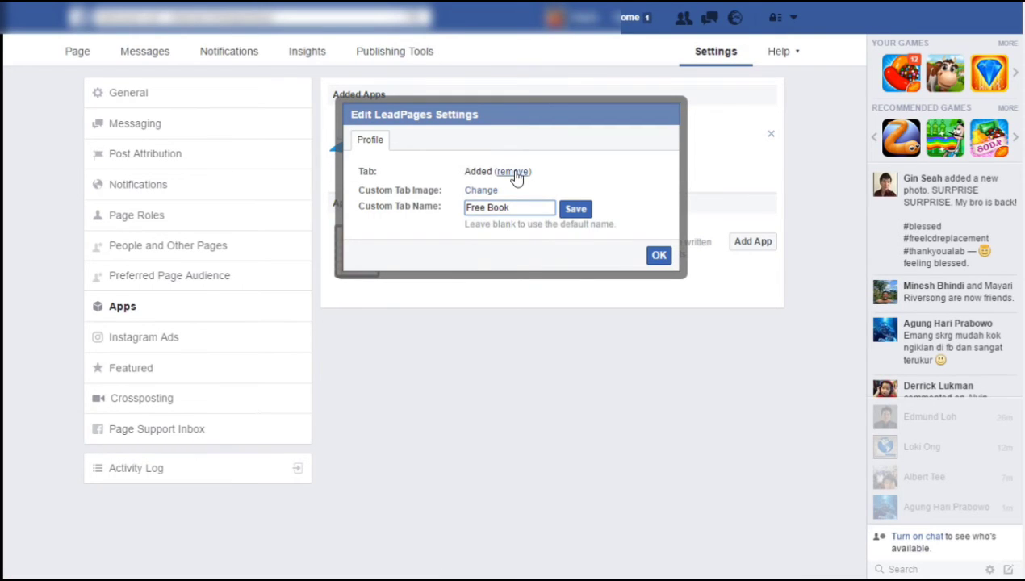
click(515, 173)
click(660, 239)
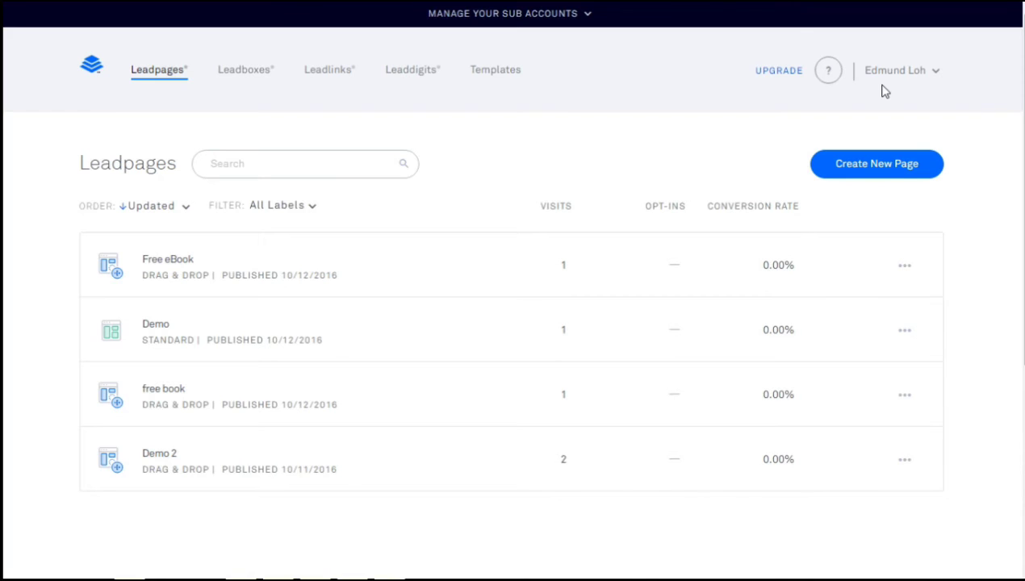
Step: Choose Create Split Test from the Demo page's Actions menu
click(905, 331)
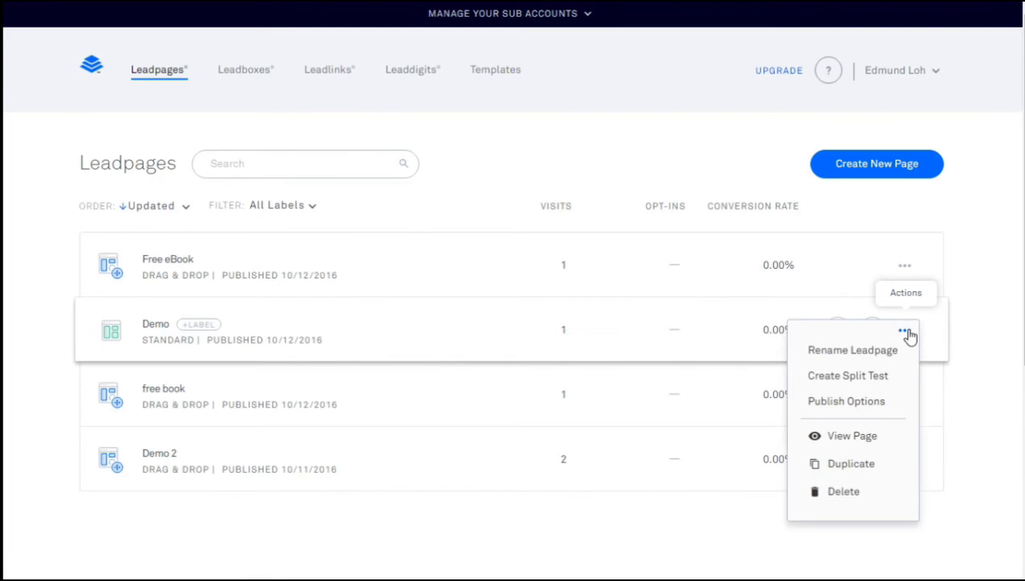
click(876, 380)
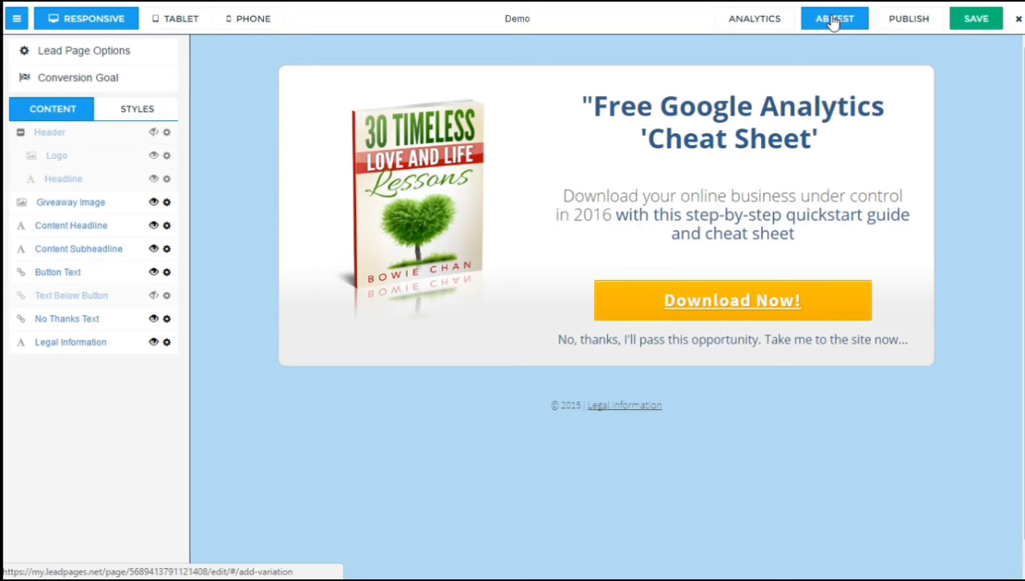
Step: Add a new A/B test variation based on the Original page
click(833, 20)
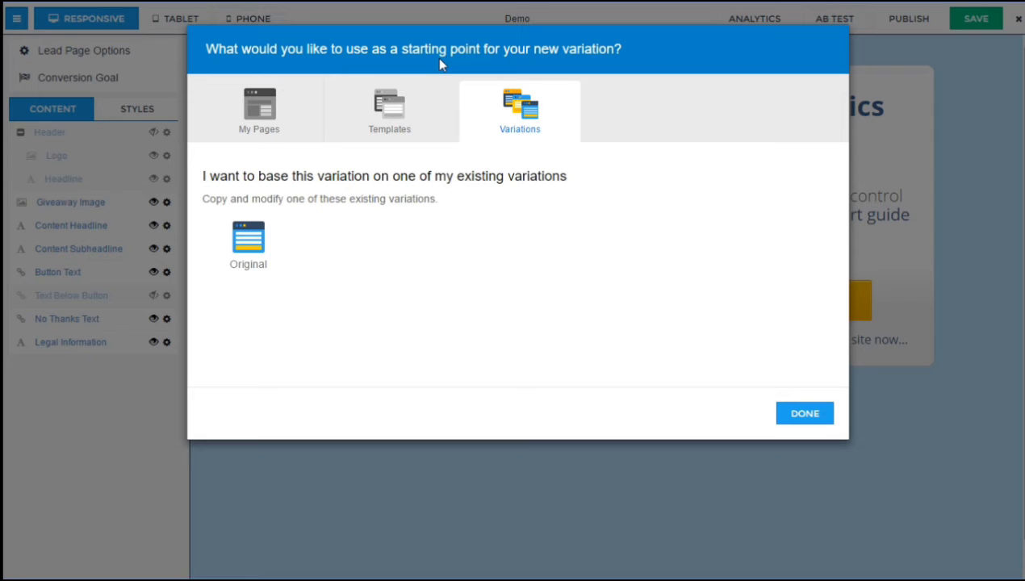
click(244, 247)
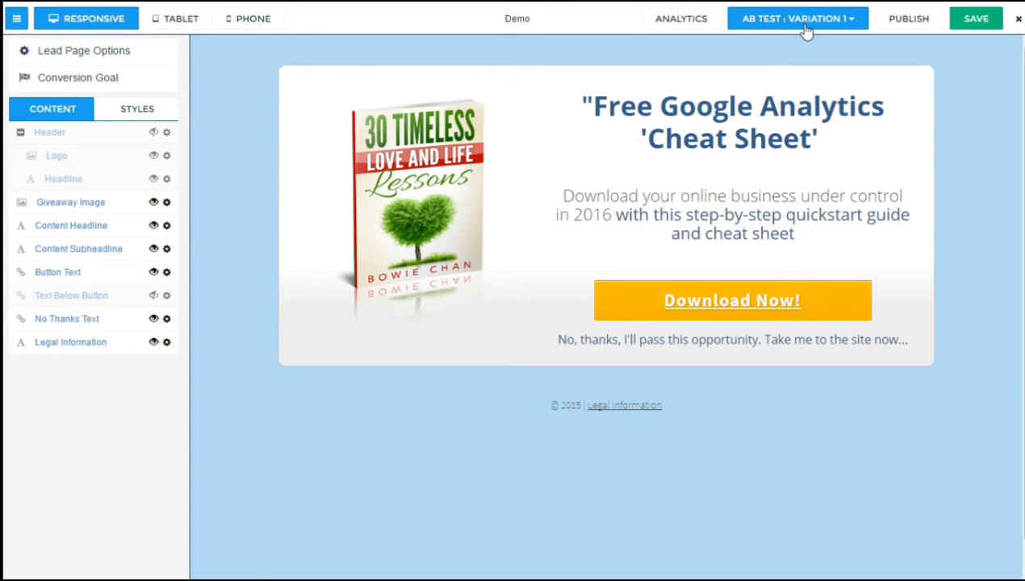
click(847, 21)
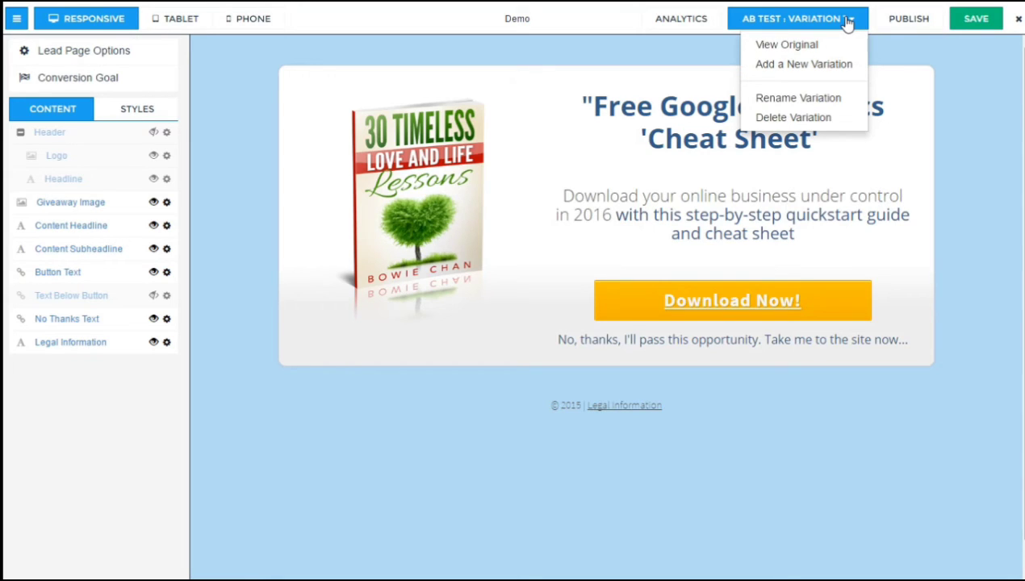
click(852, 24)
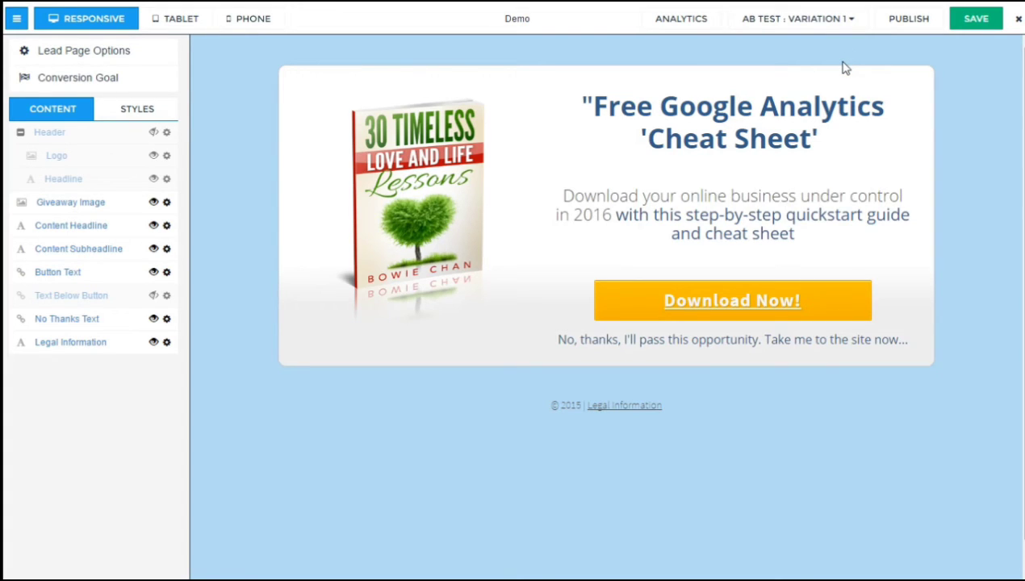
Step: Replace the variation's giveaway image with the analytics ebook cover and save
click(817, 309)
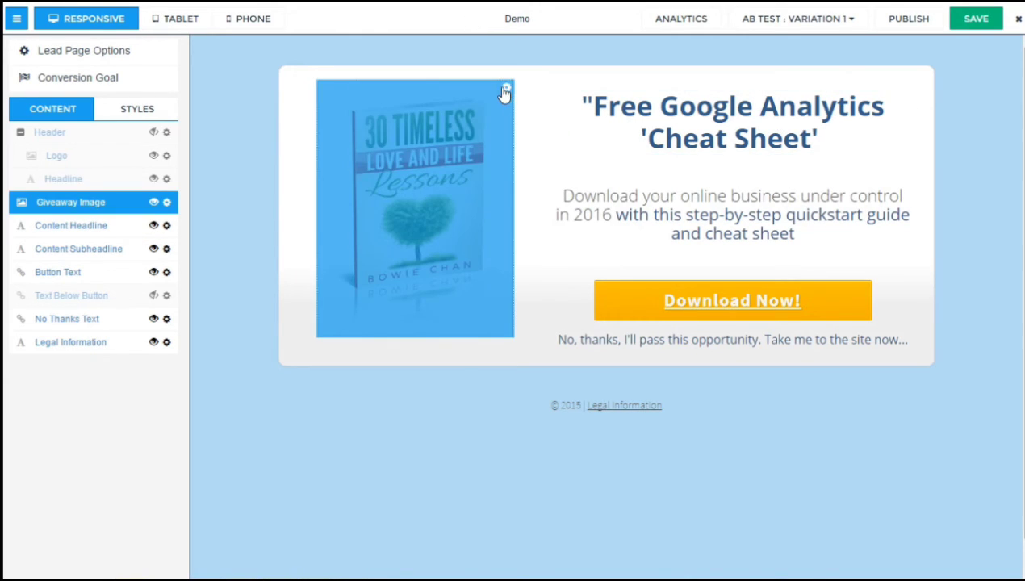
click(503, 92)
click(518, 120)
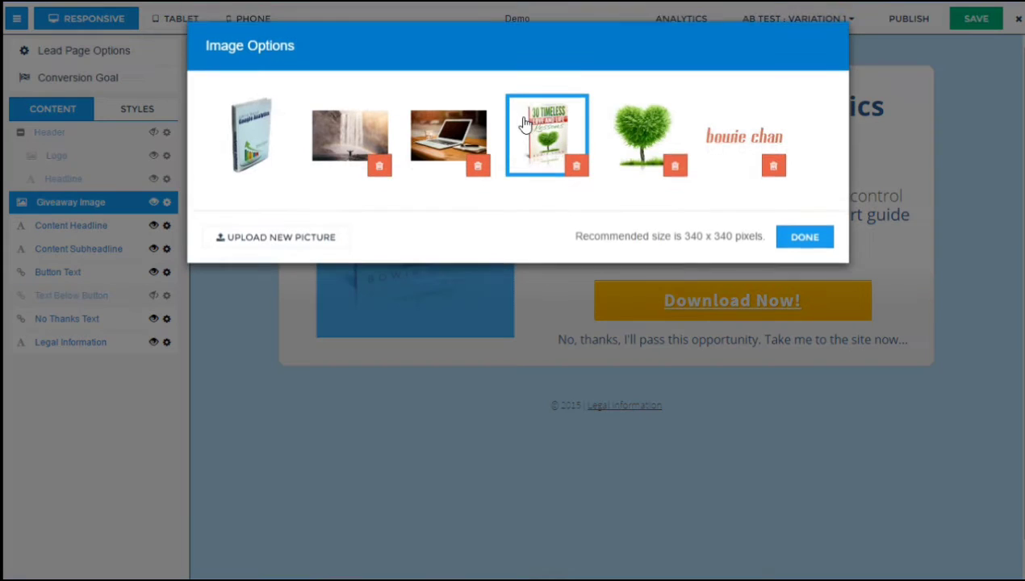
click(251, 159)
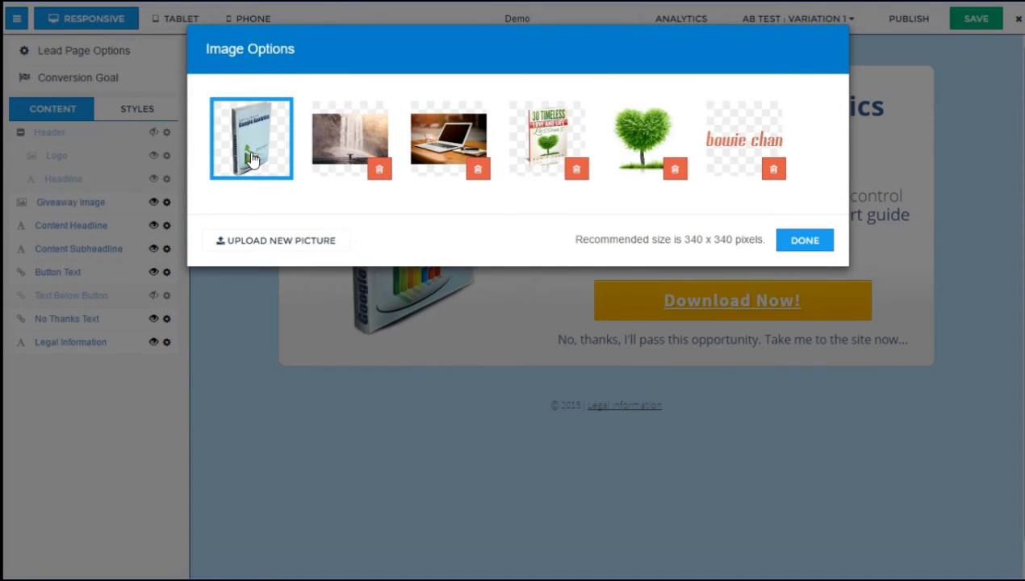
click(799, 240)
click(979, 19)
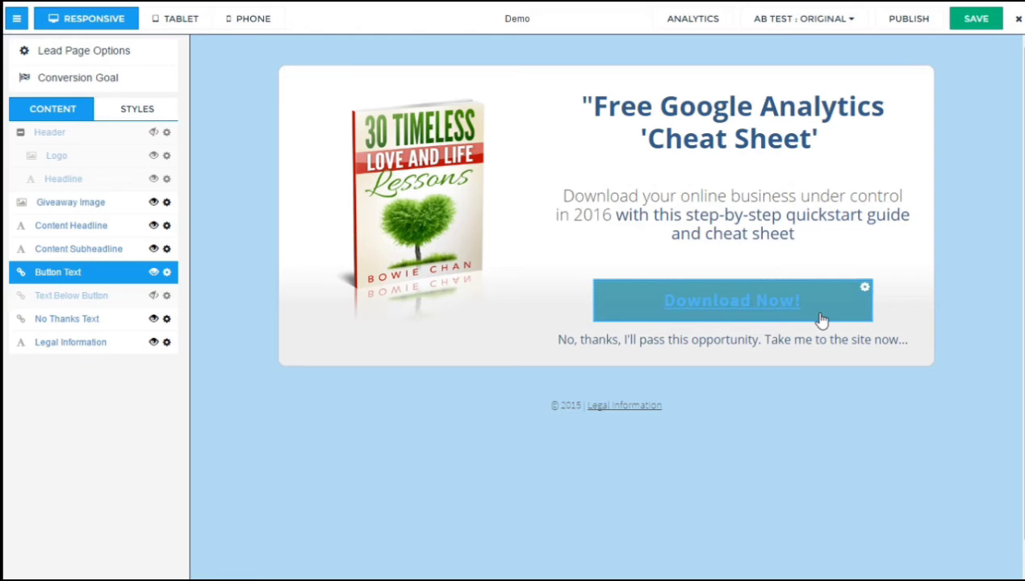
Step: Switch to Variation 1 and publish it to its Leadpages URL
click(845, 23)
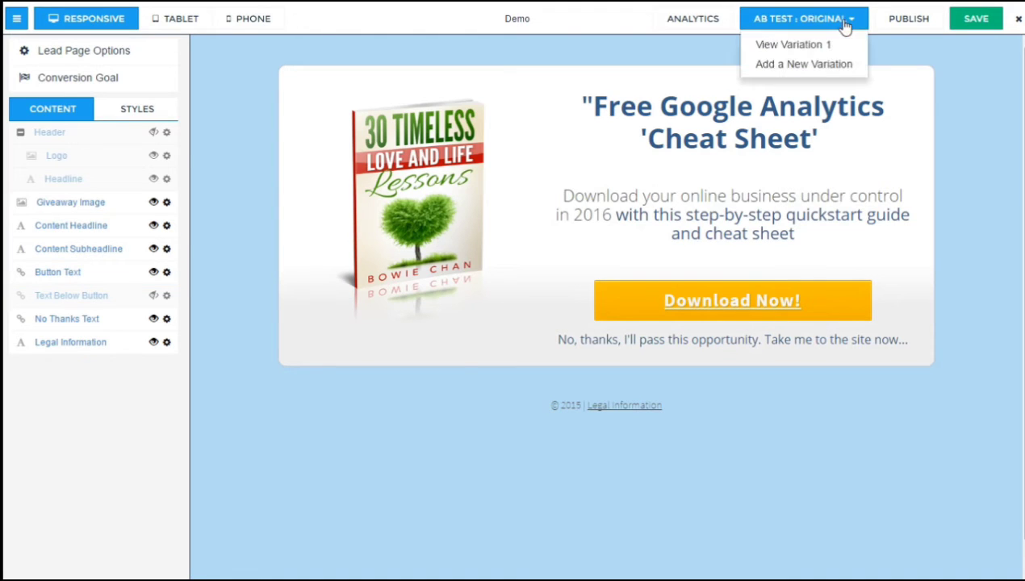
click(810, 46)
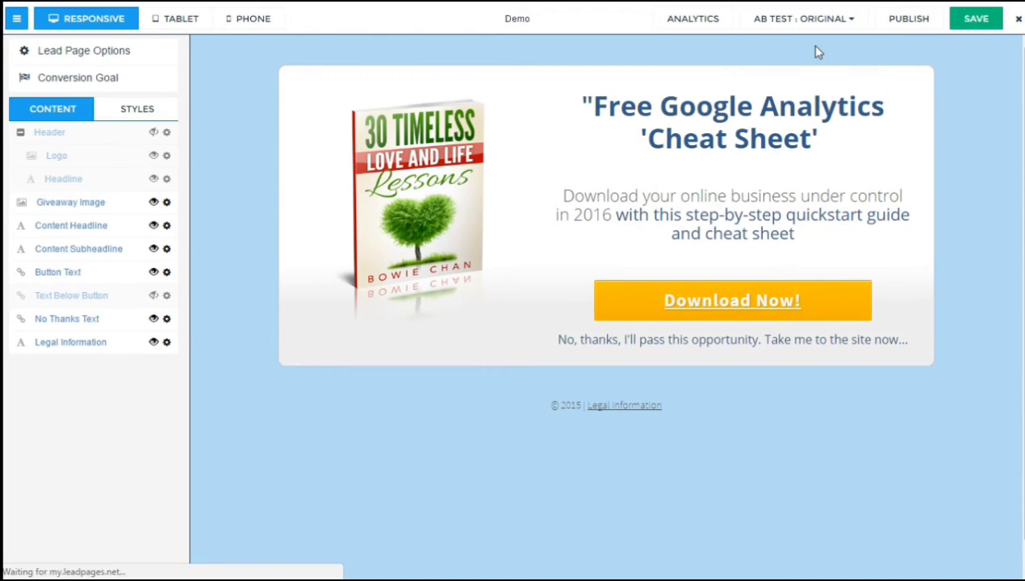
click(921, 20)
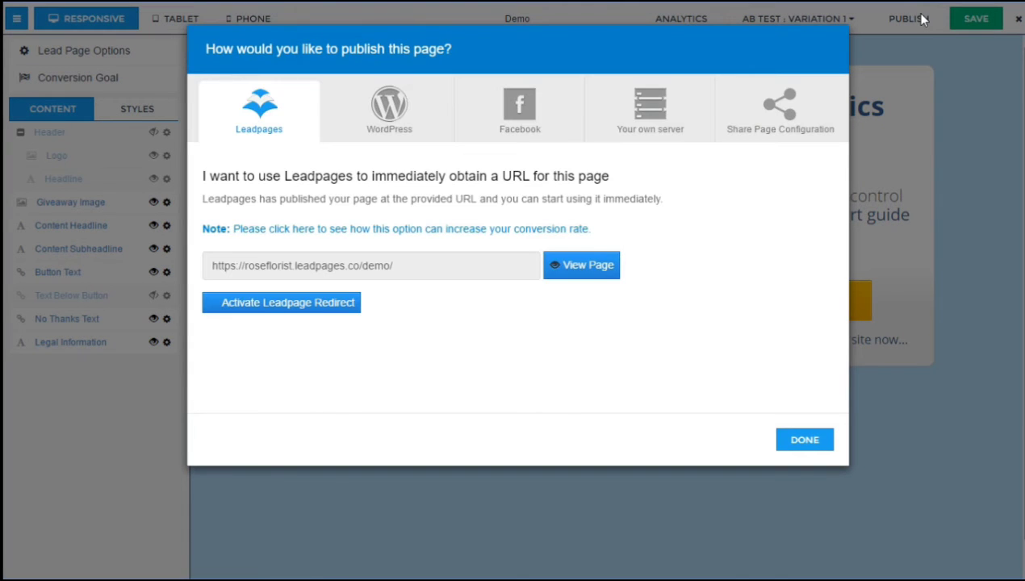
click(465, 266)
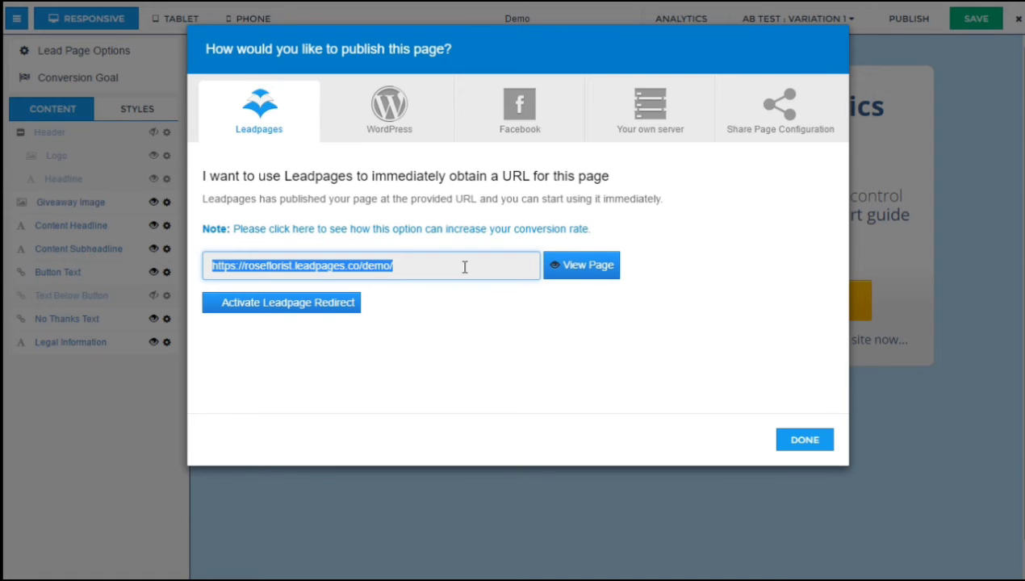
click(805, 441)
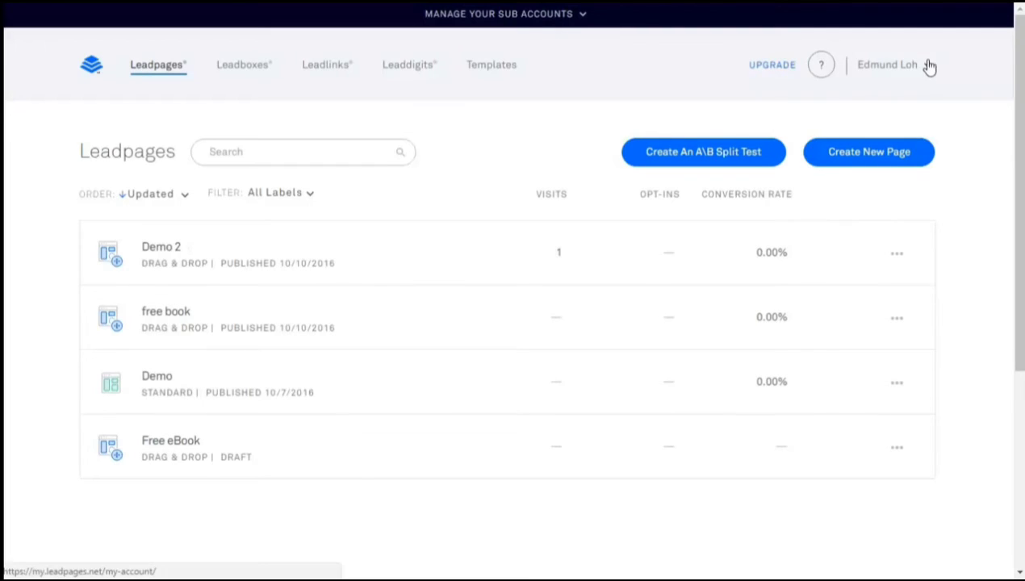
Step: Browse the MailChimp and GetResponse integrations, then start connecting AWeber
mouse_move(929, 66)
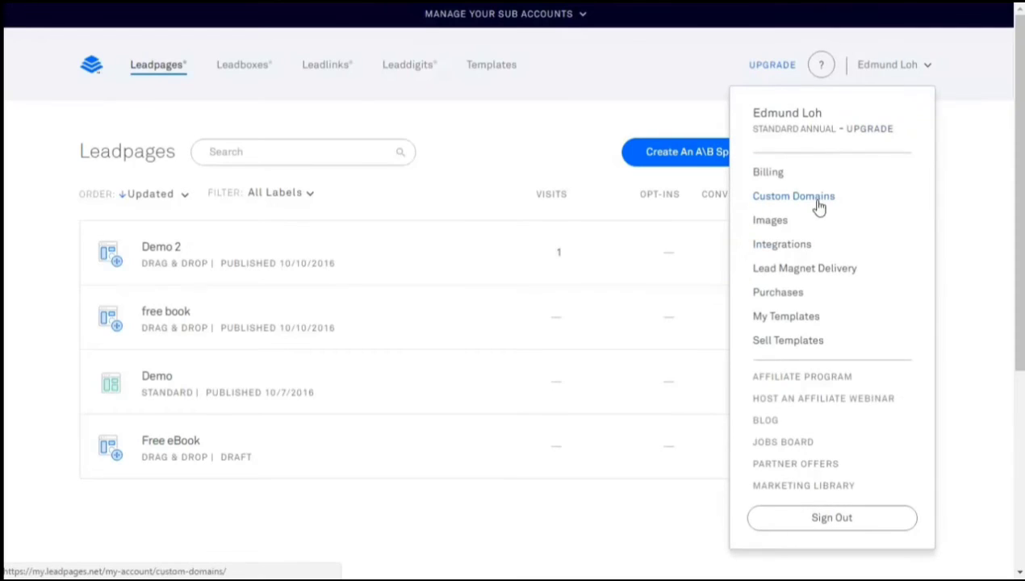
click(782, 245)
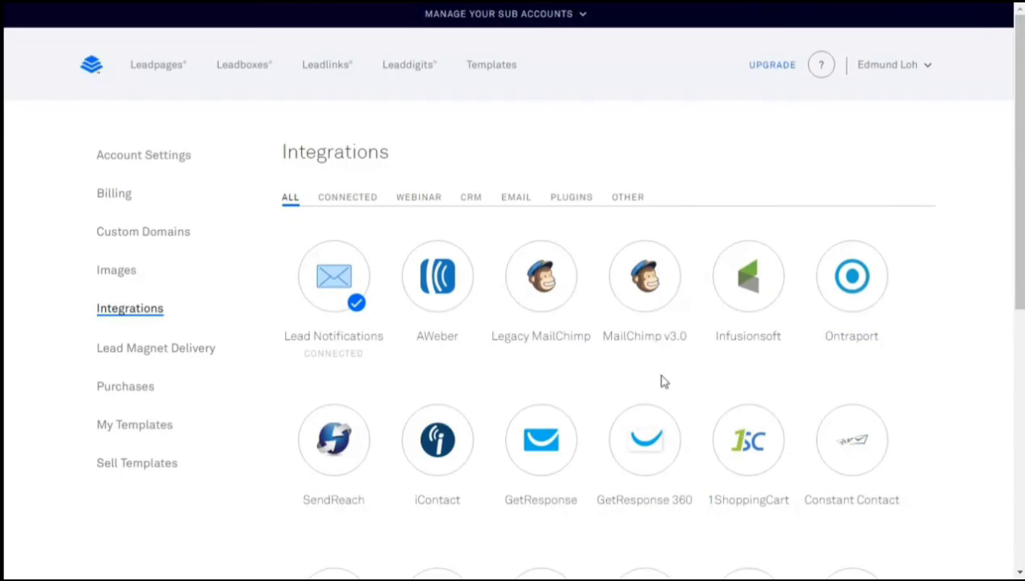
click(644, 295)
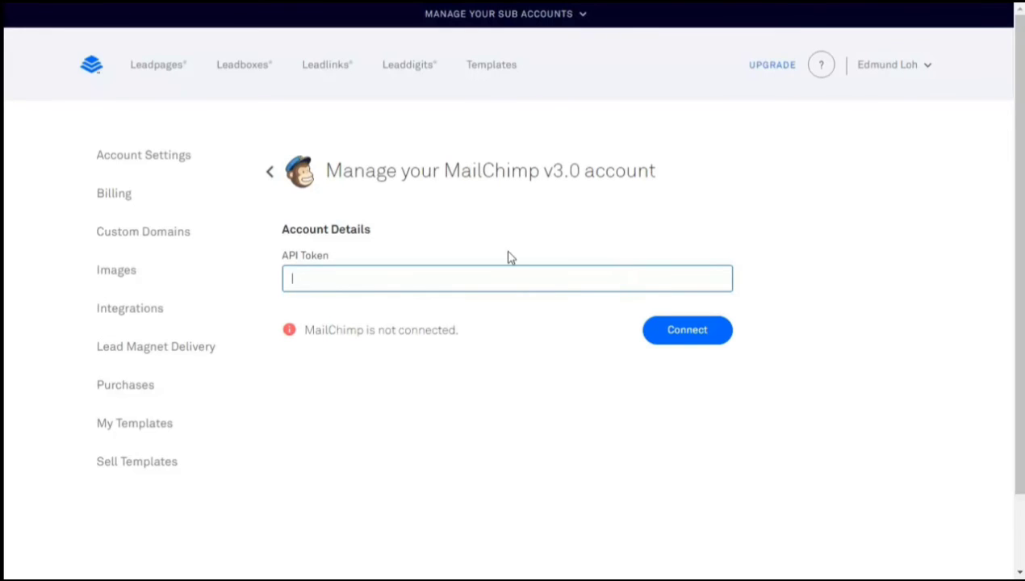
click(269, 171)
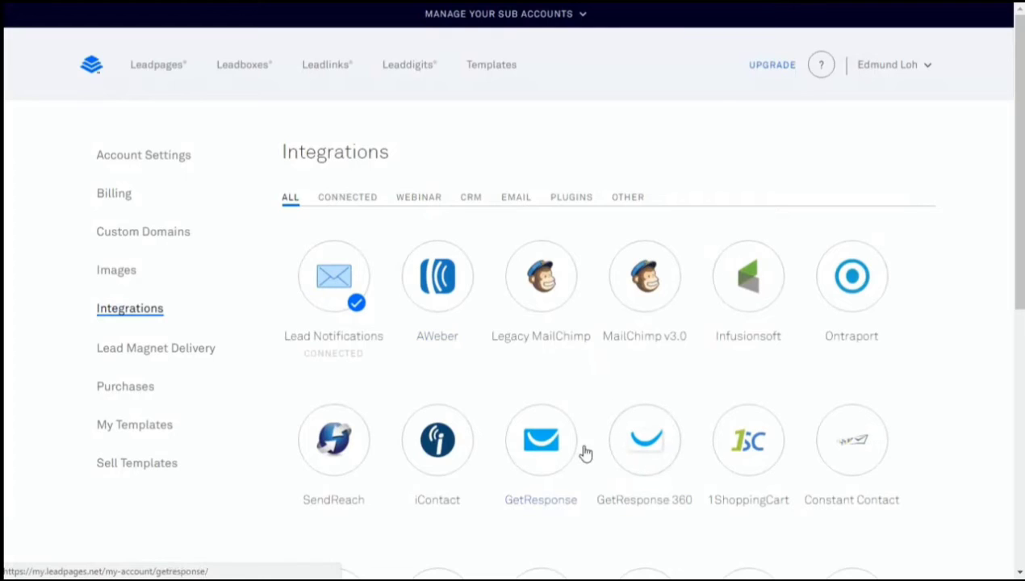
click(543, 448)
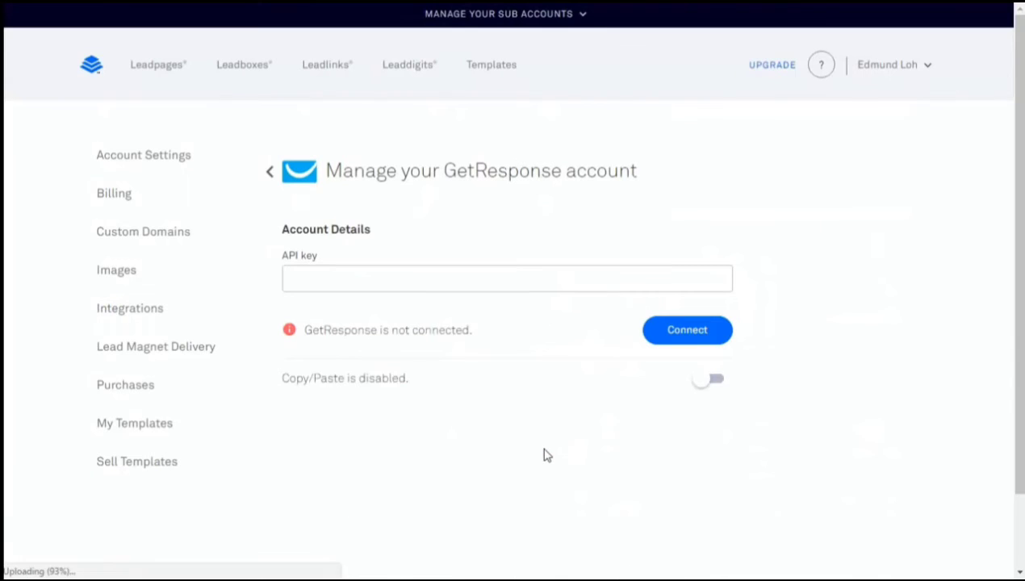
click(526, 278)
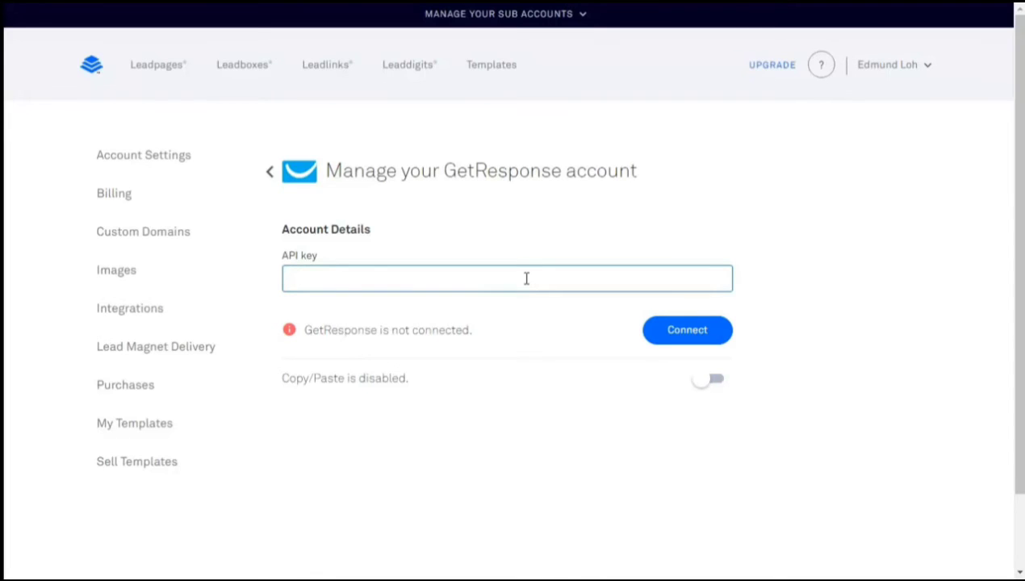
click(148, 315)
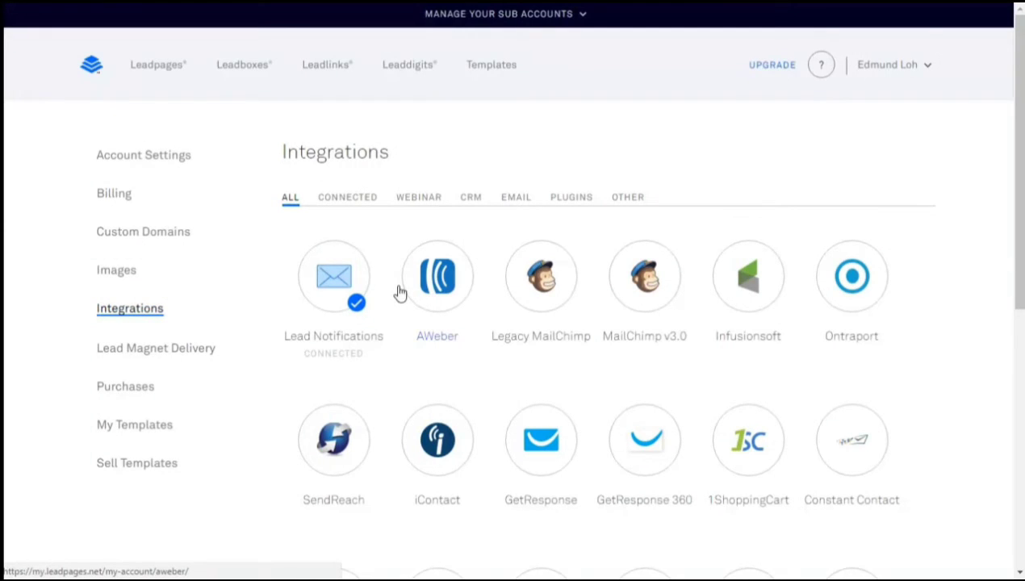
click(444, 296)
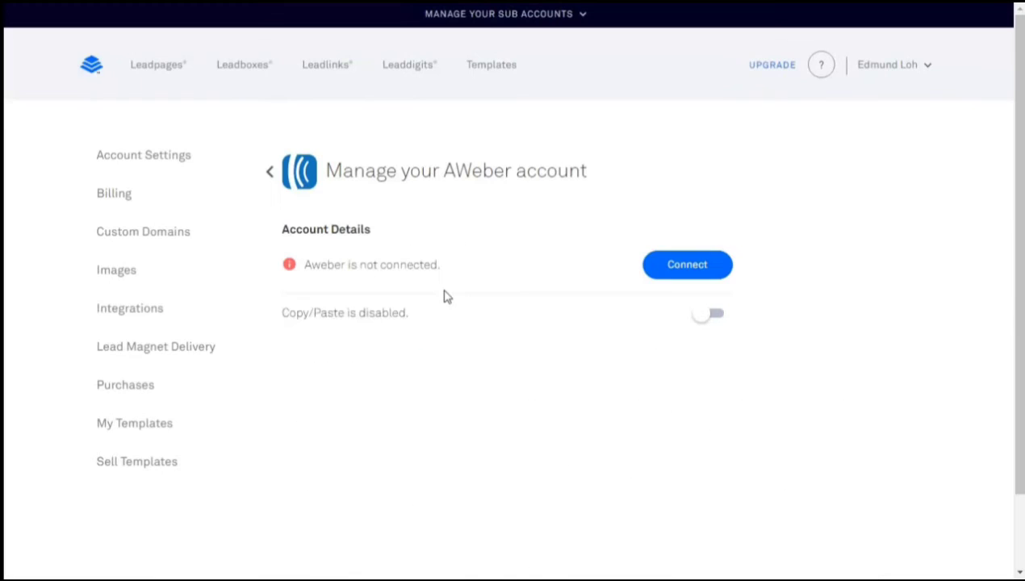
click(669, 266)
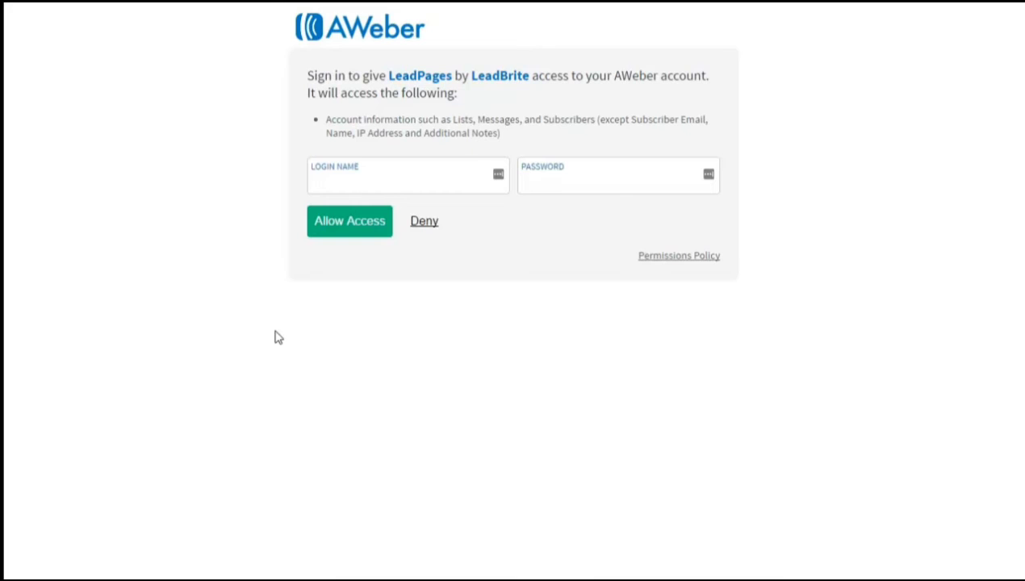
Step: Log in to AWeber, allow Leadpages access, and confirm 'AWeber is connected'
click(334, 172)
click(352, 214)
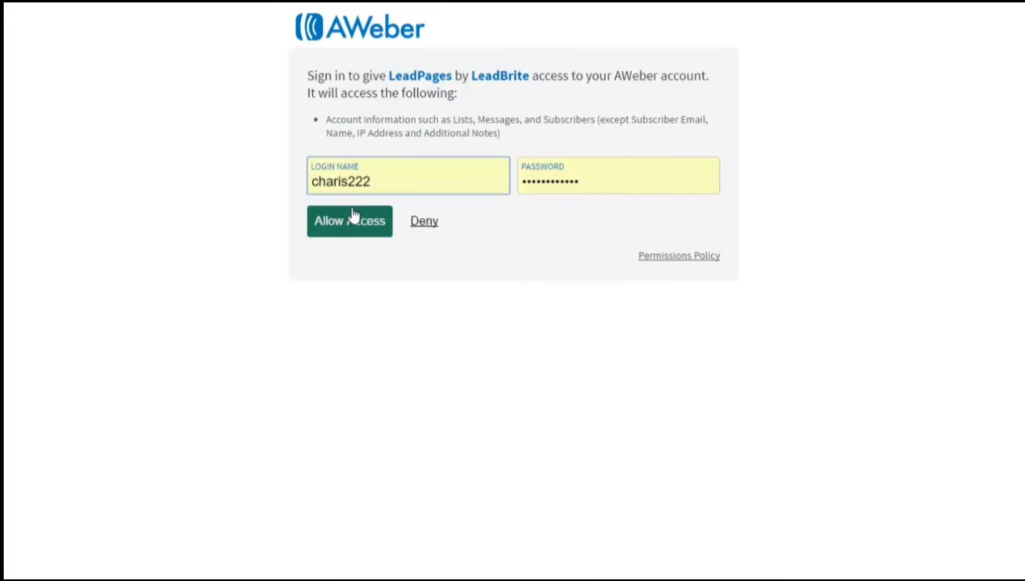
click(354, 227)
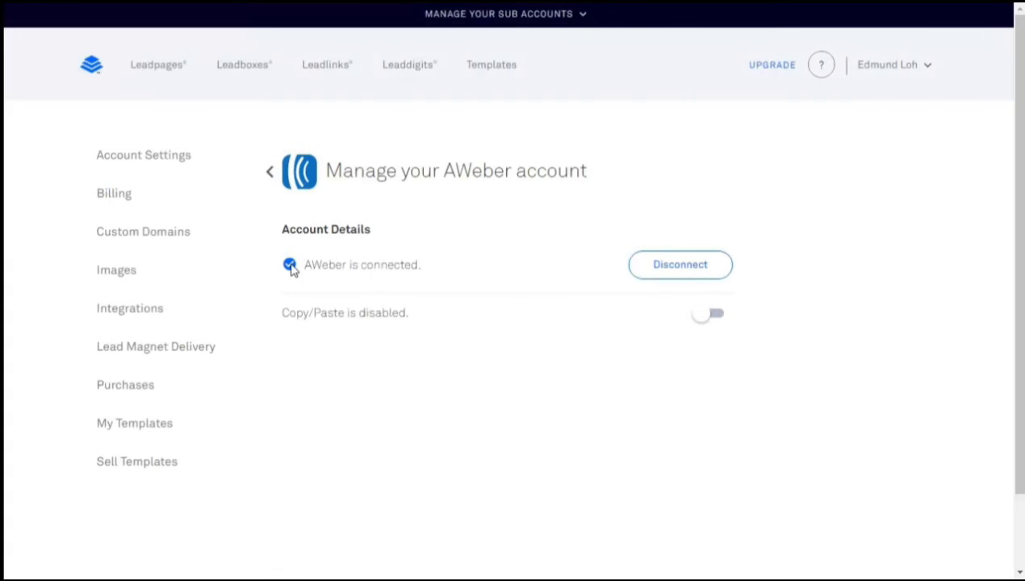
drag(307, 266, 421, 265)
click(420, 265)
click(143, 71)
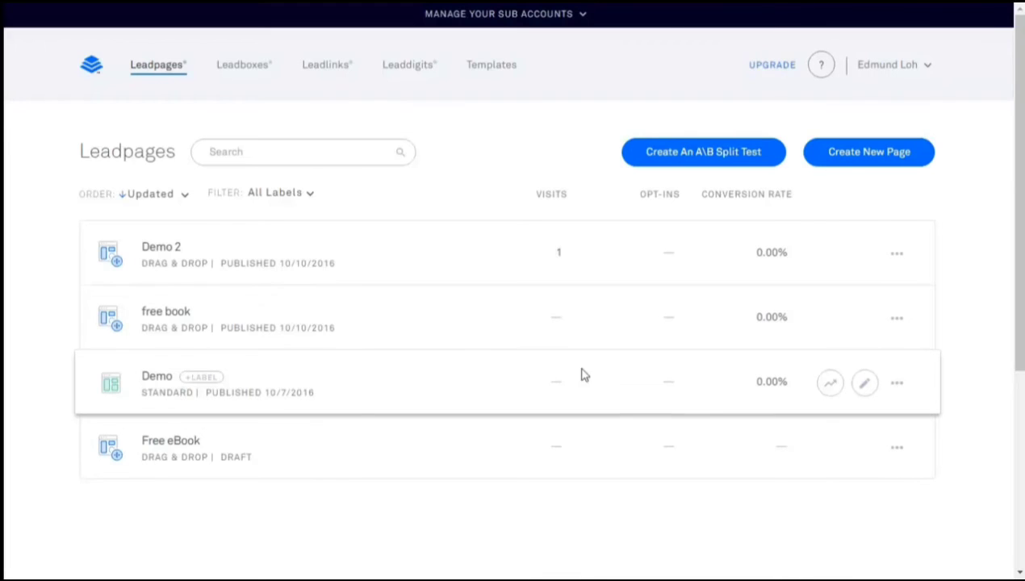
Step: Send the Demo page's Download Now form to AWeber's Blog Subscribers list and save
click(860, 384)
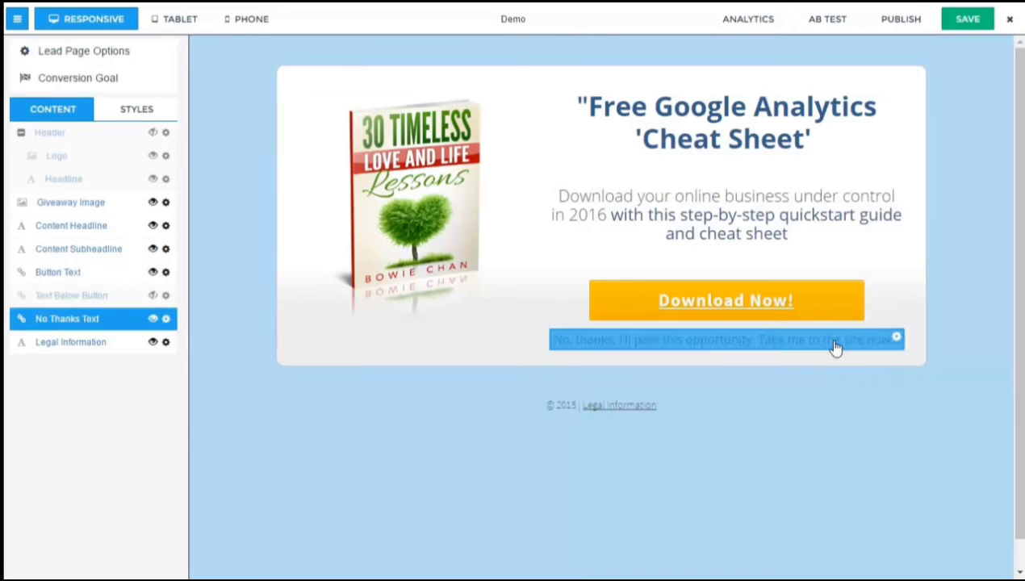
click(822, 299)
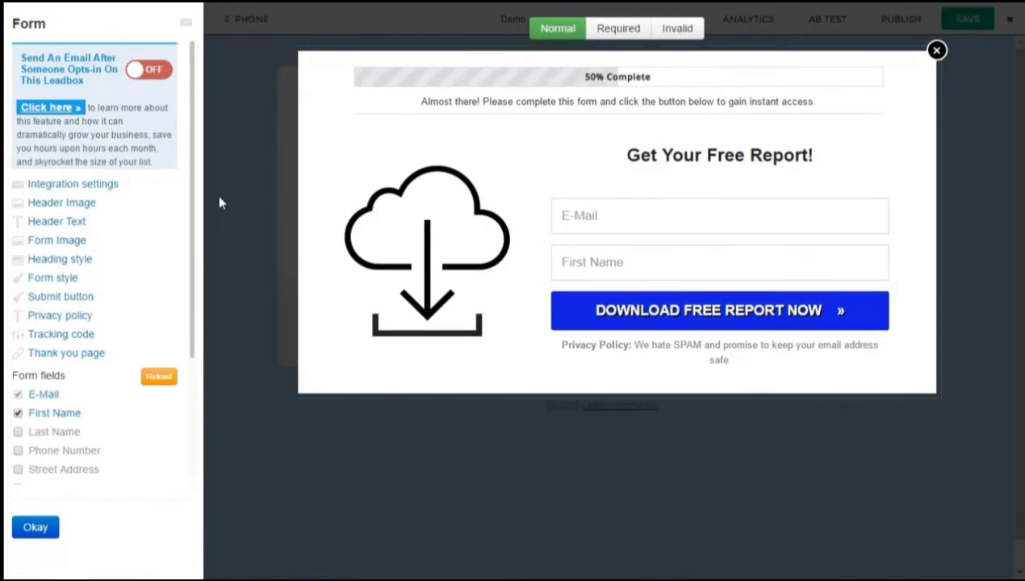
click(104, 194)
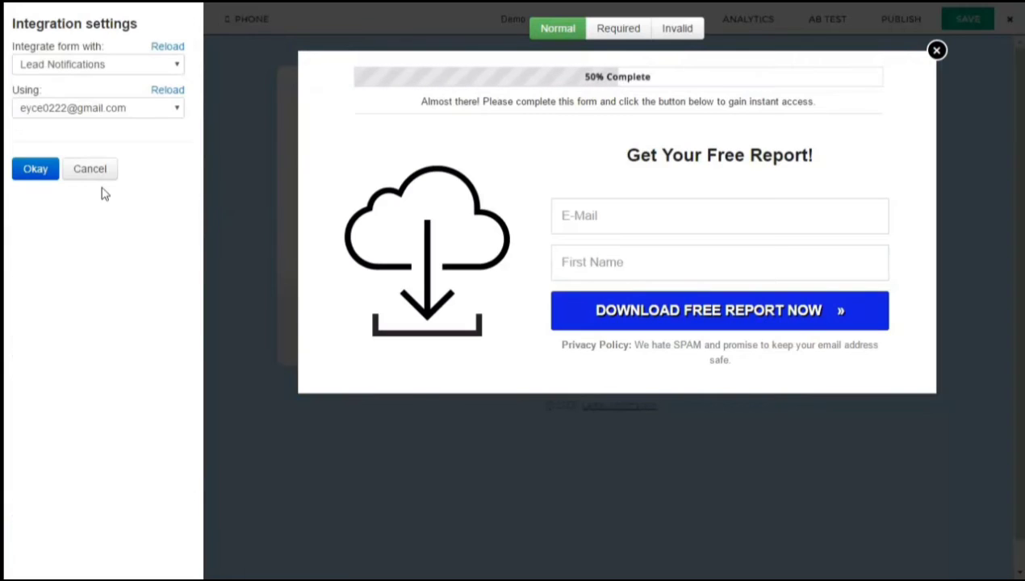
click(178, 70)
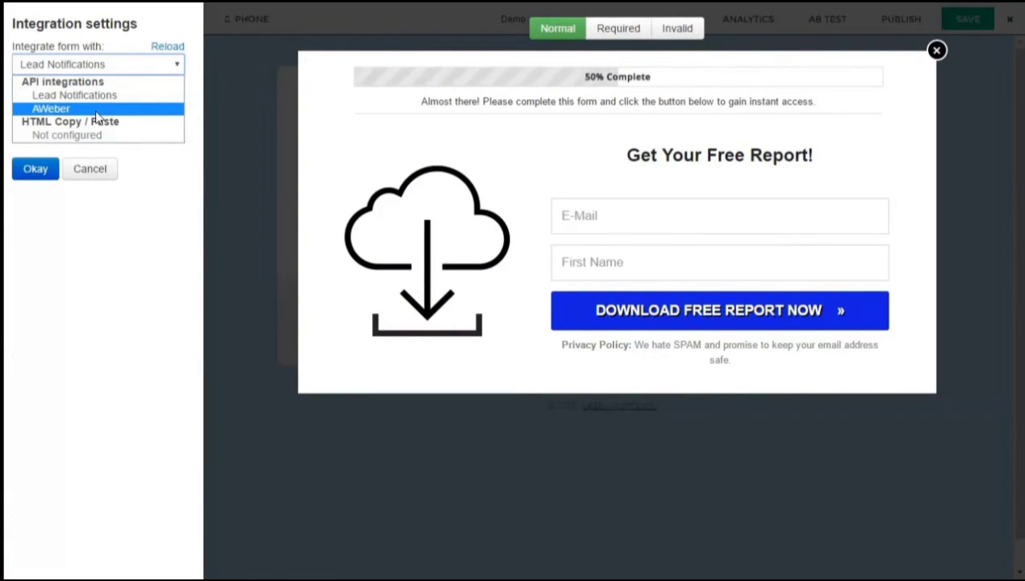
click(51, 108)
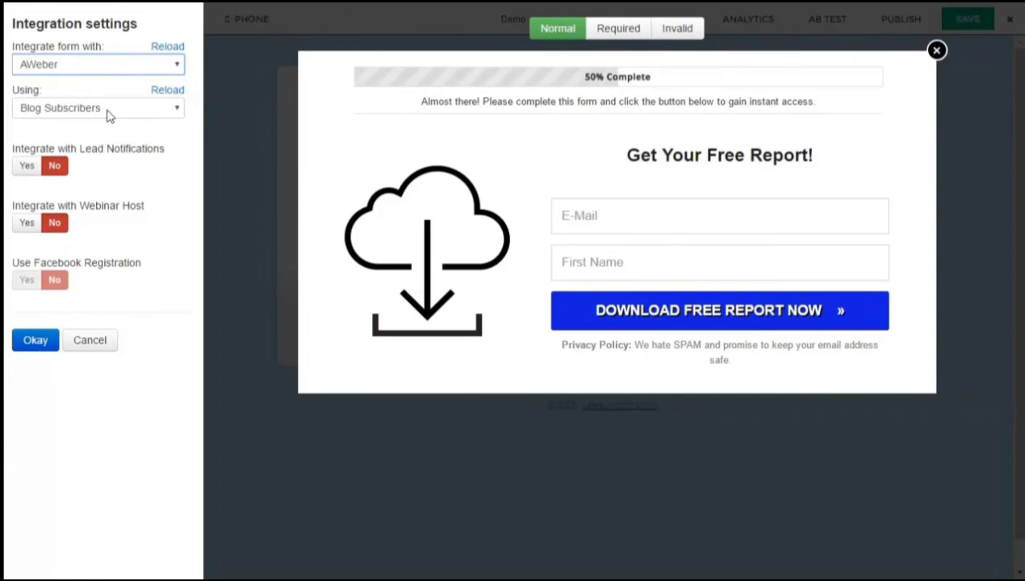
click(145, 116)
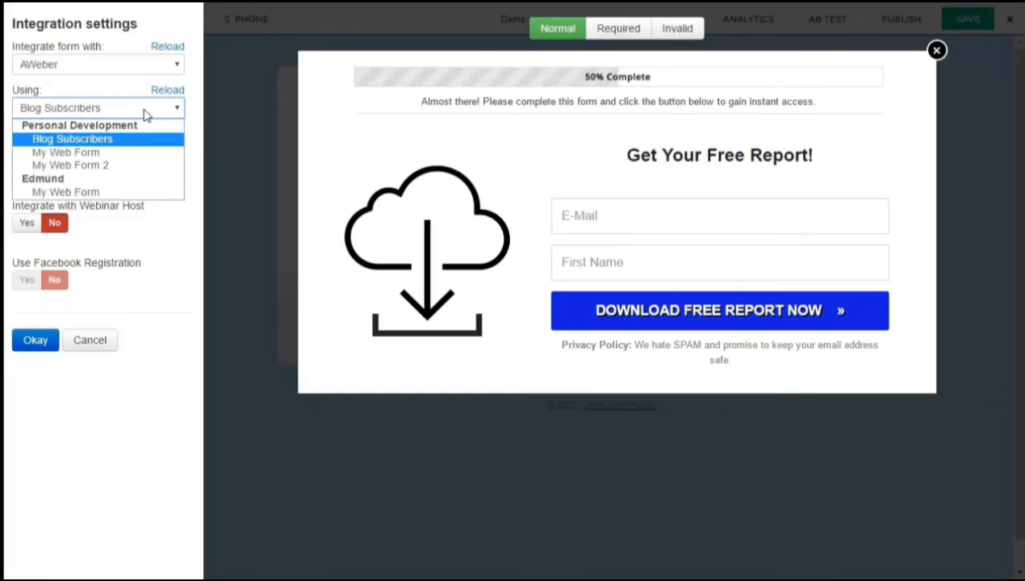
click(112, 143)
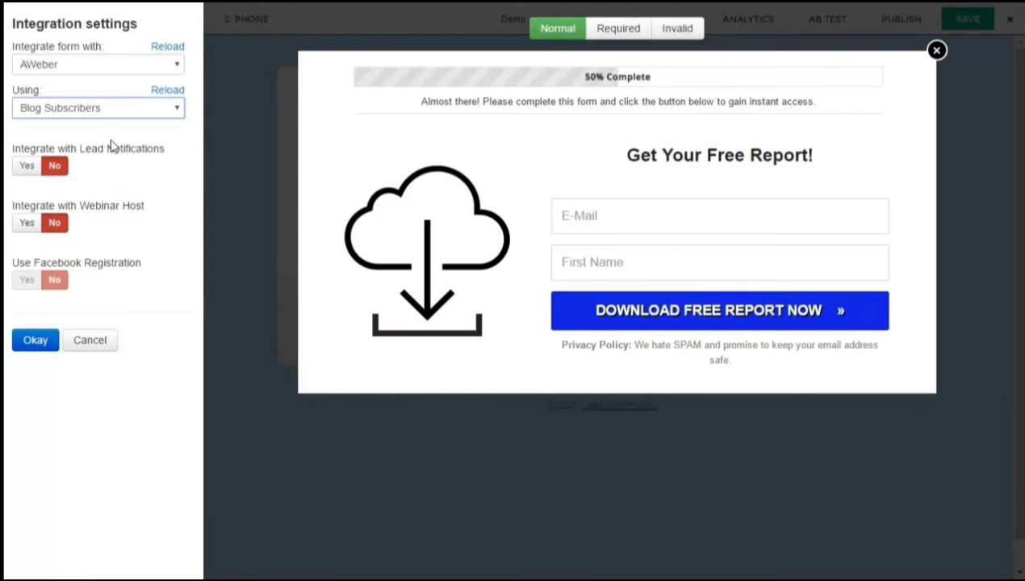
click(38, 341)
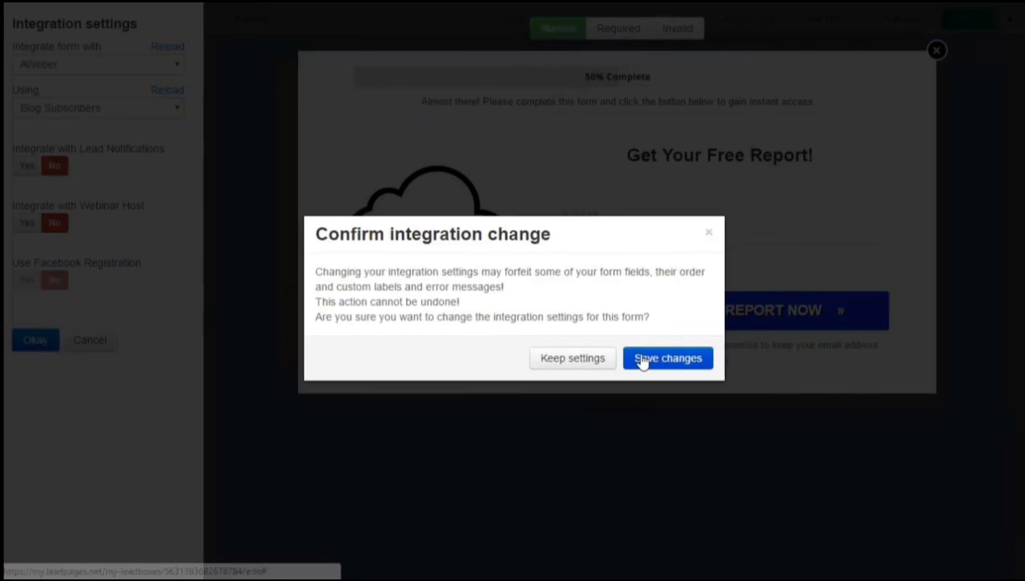
click(666, 358)
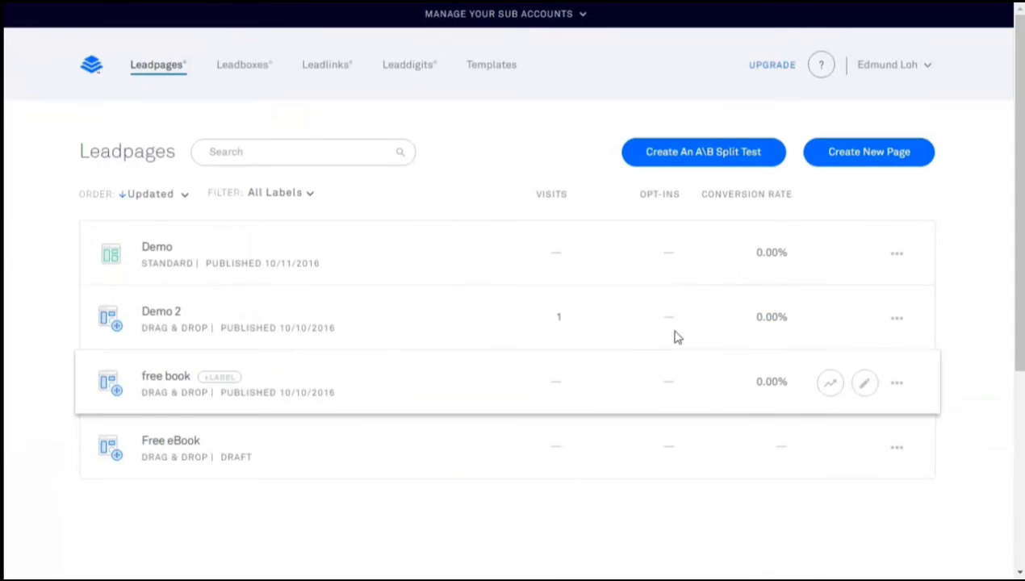
Step: In Demo 2, link GET STARTED to My Leadbox 1 and open its form settings
click(863, 321)
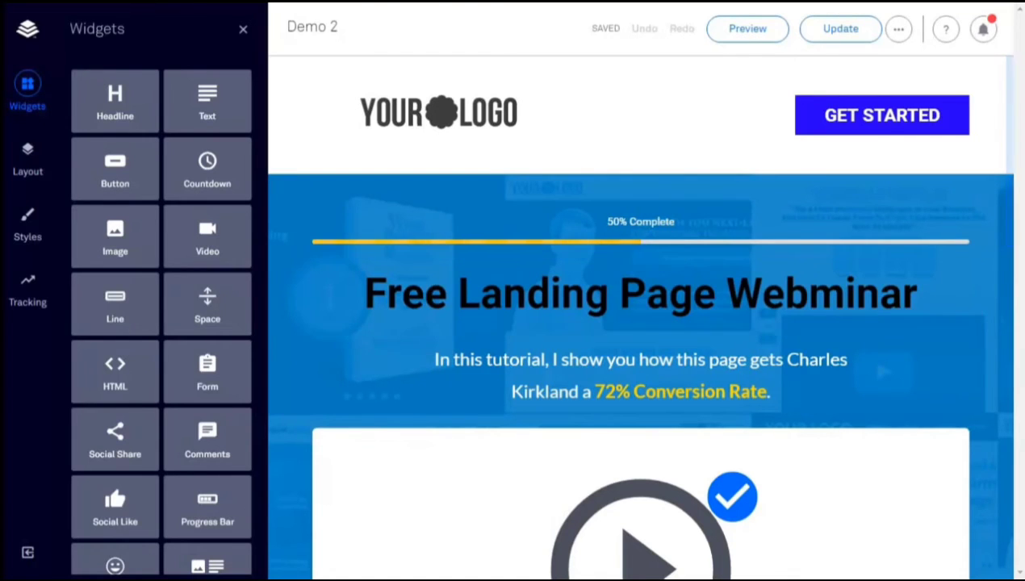
click(944, 127)
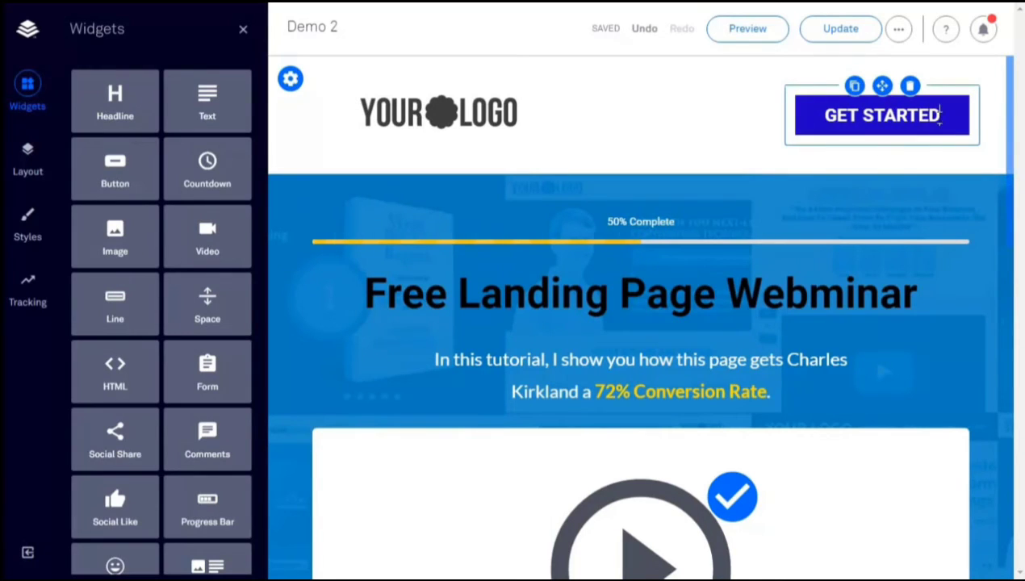
click(945, 174)
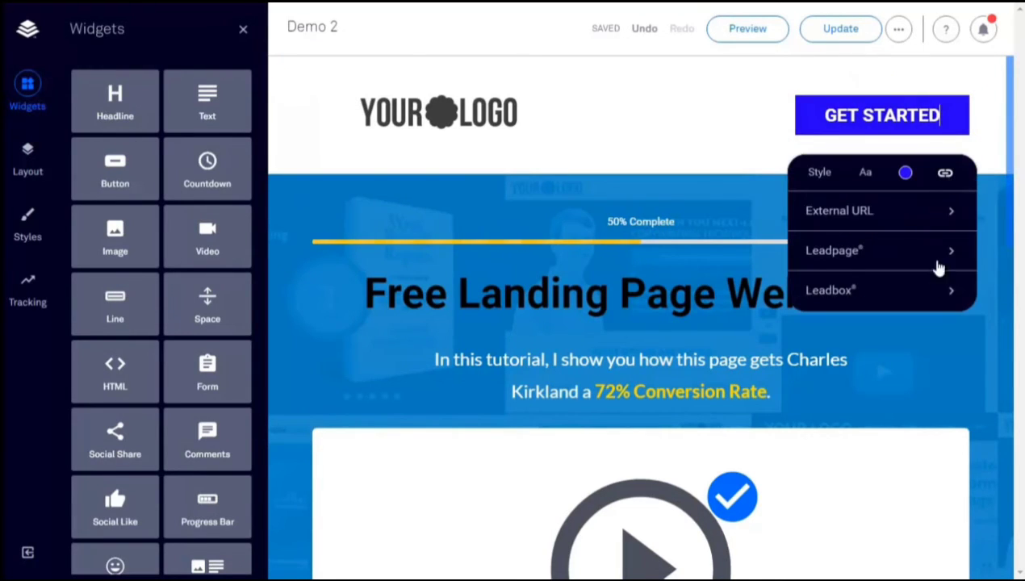
click(933, 292)
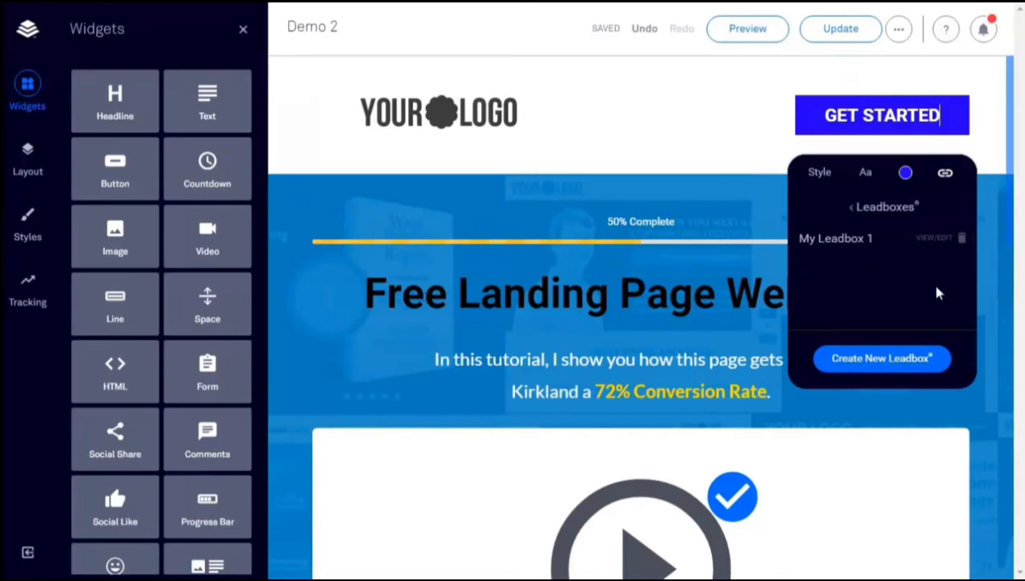
click(935, 237)
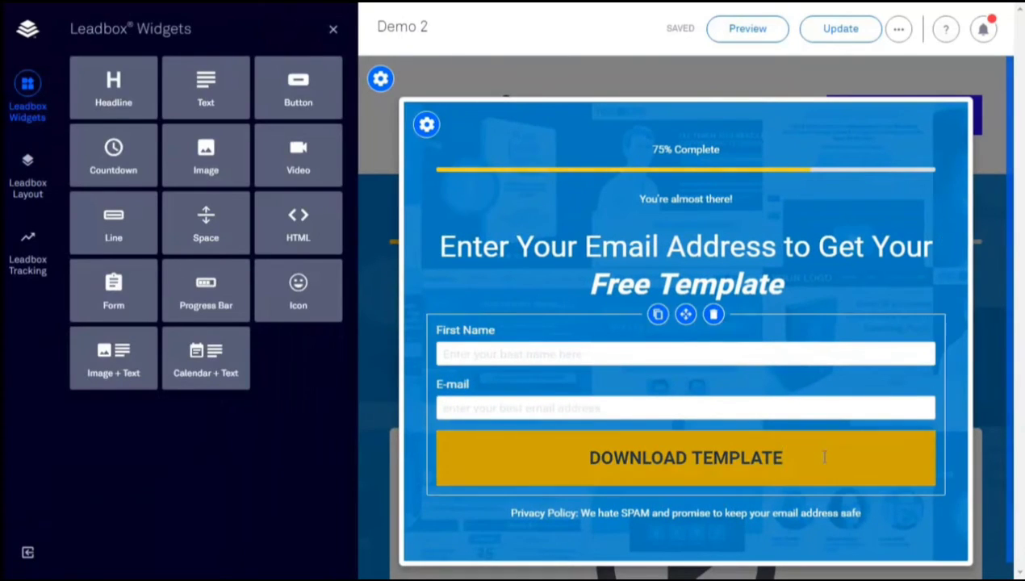
click(824, 456)
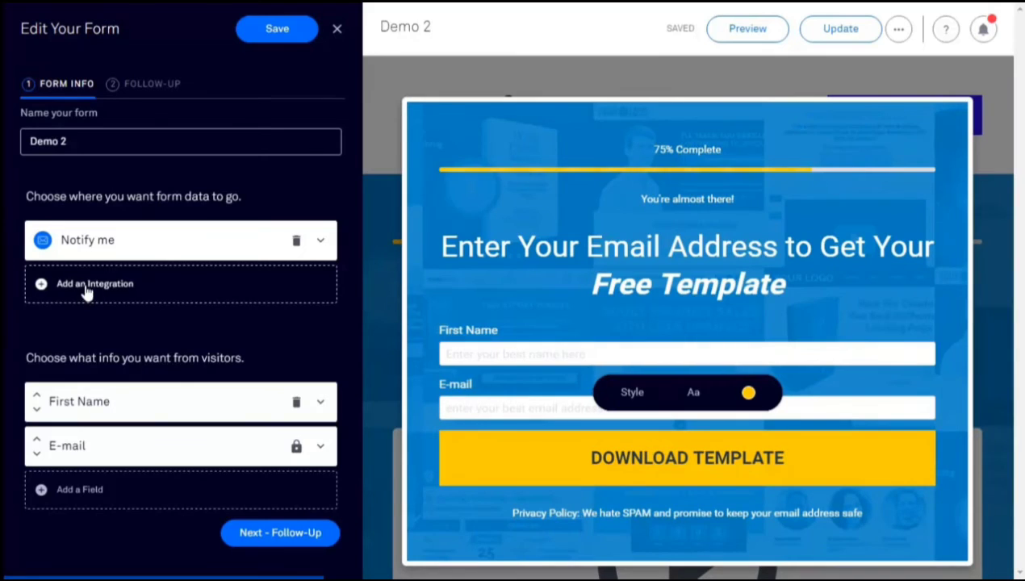
Step: Add AWeber as a new form integration and allow Leadpages access to the account
click(87, 292)
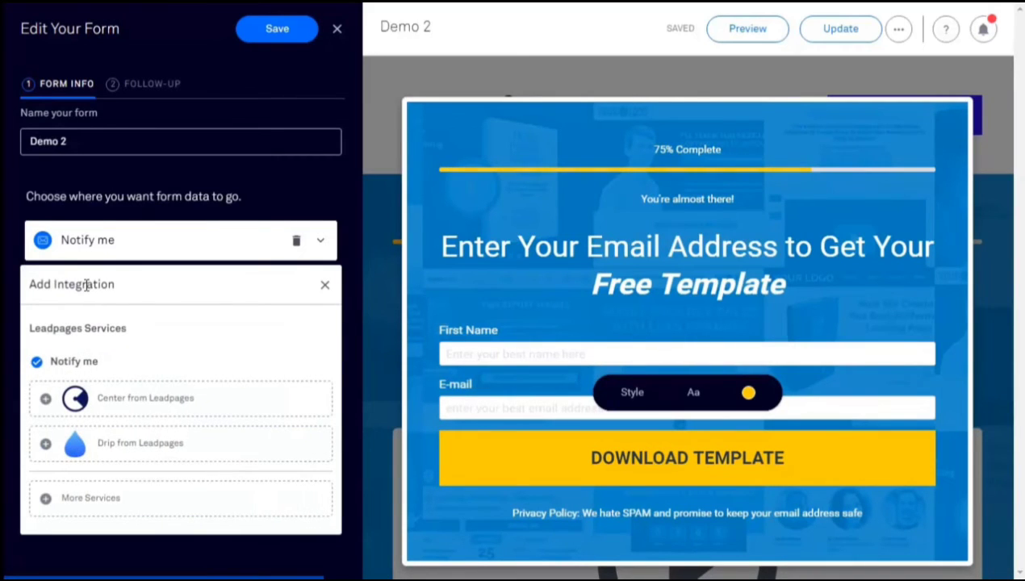
scroll(60, 499, up, 1)
click(62, 494)
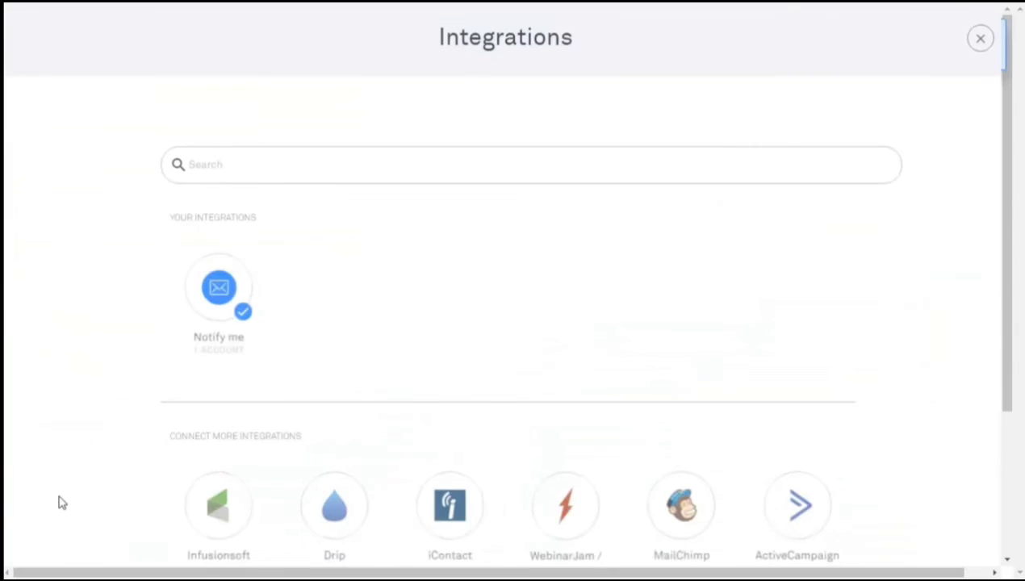
scroll(293, 434, down, 5)
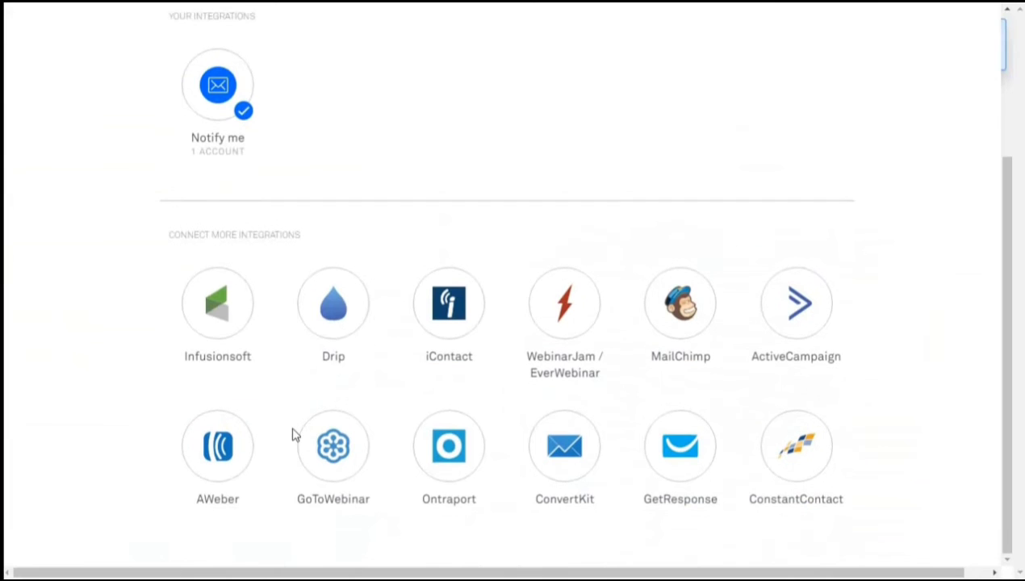
click(203, 442)
click(535, 239)
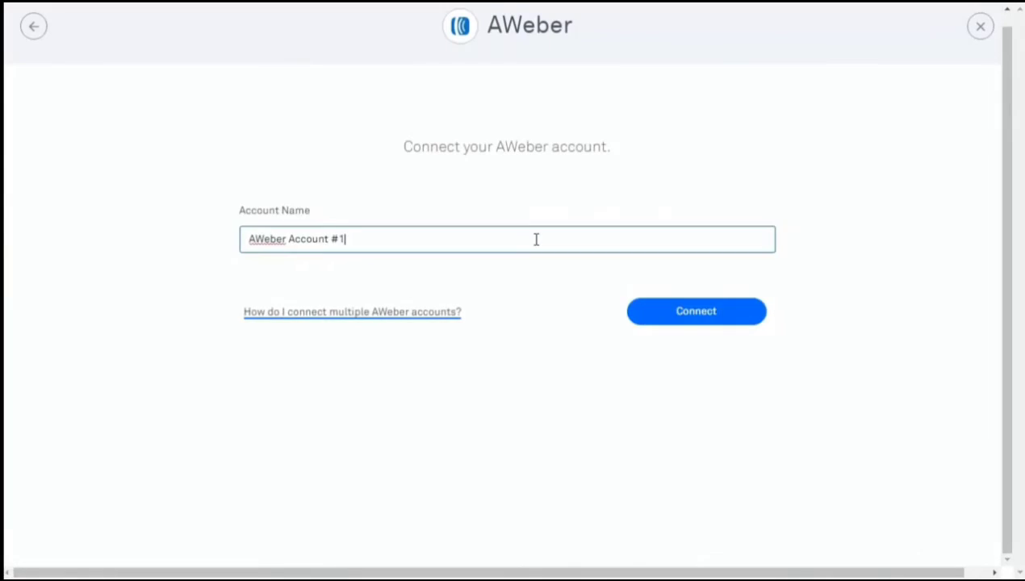
click(643, 310)
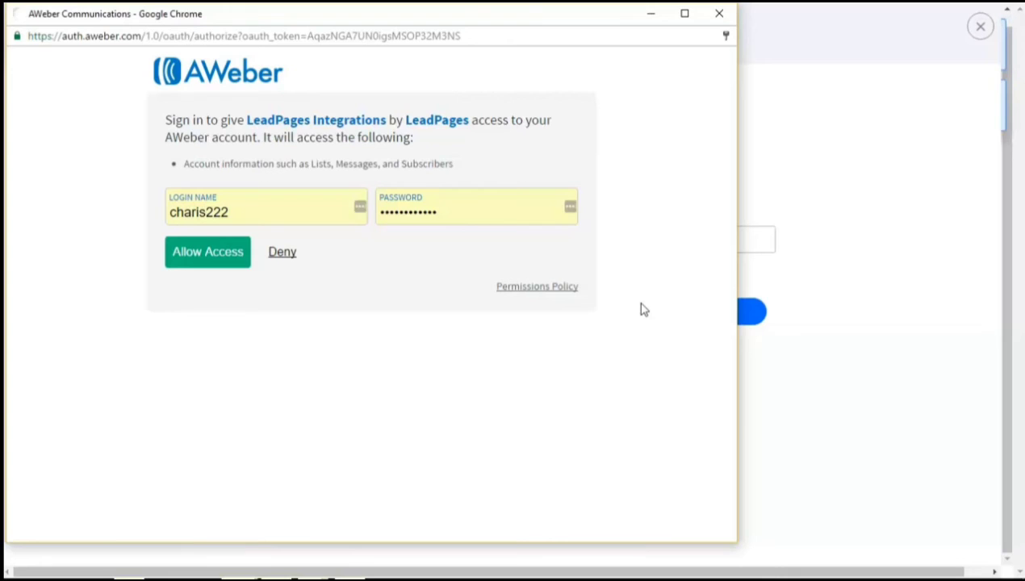
click(217, 264)
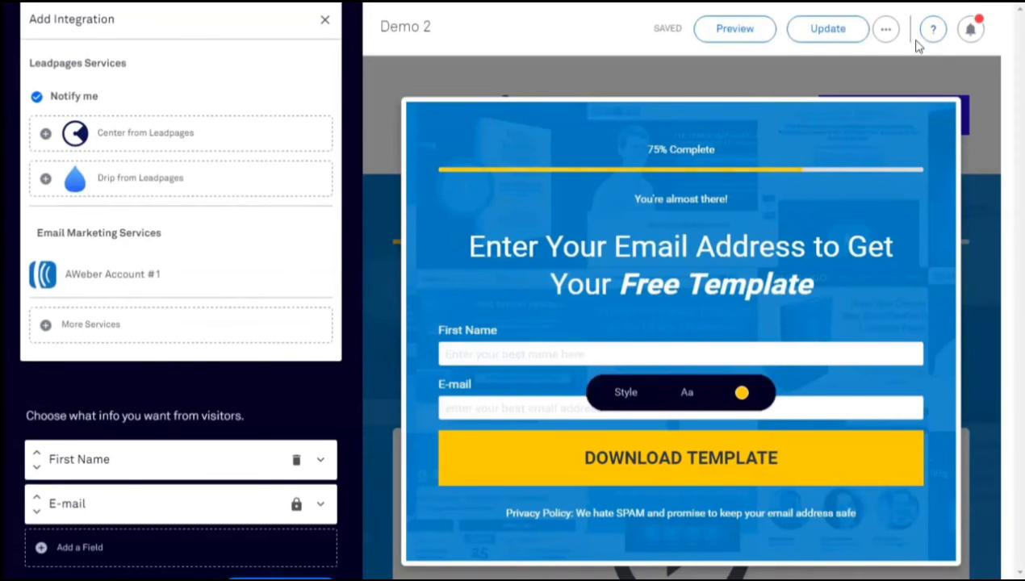
Step: Send sign-ups to the Personal Development - Blog Subscribers list, then save and update the page
click(91, 277)
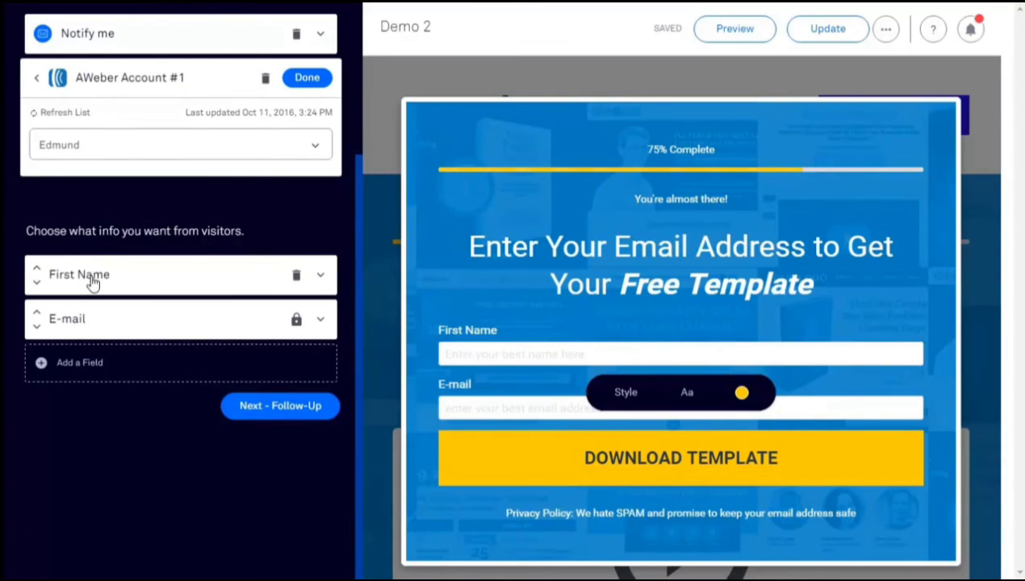
click(311, 149)
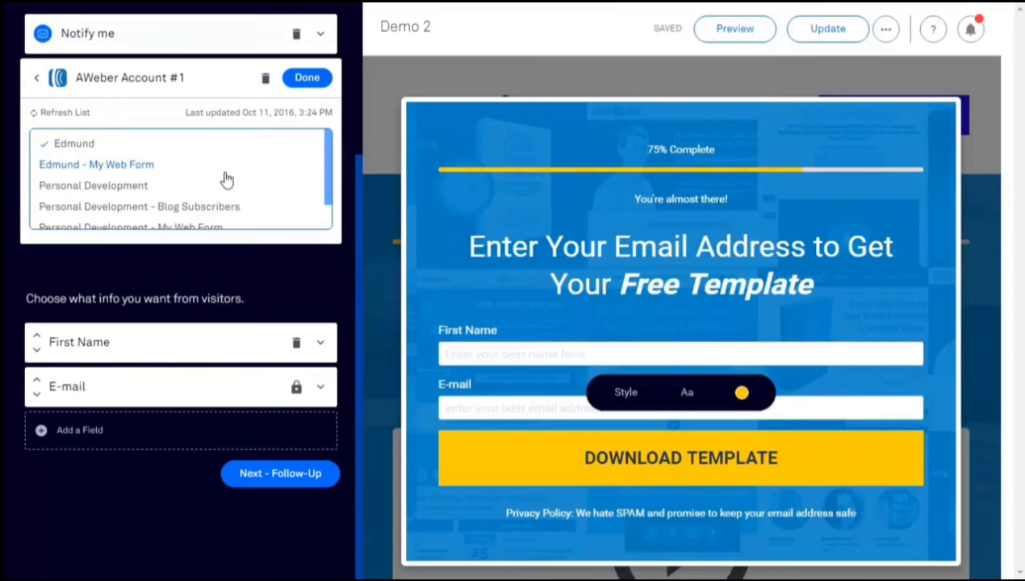
click(214, 205)
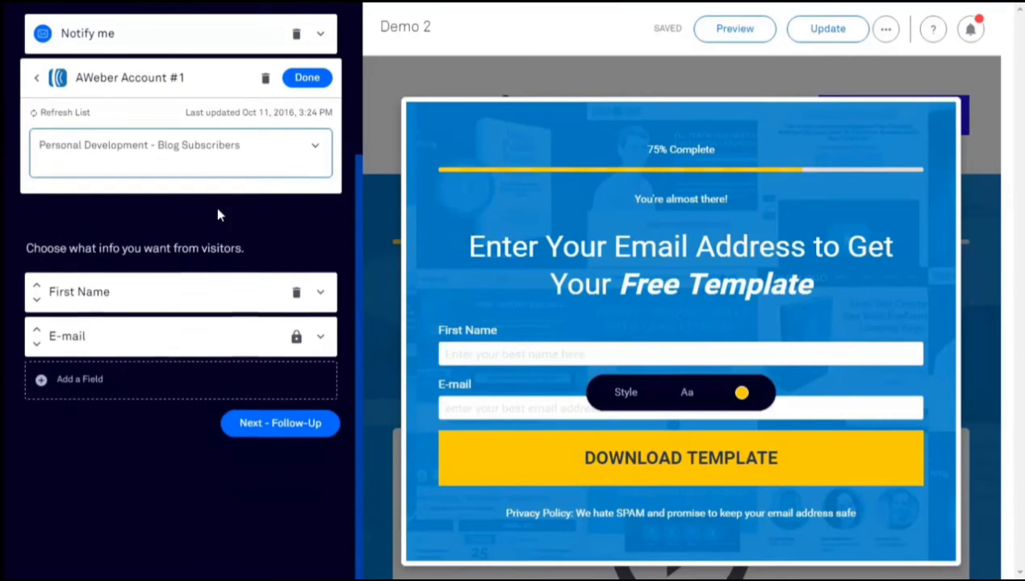
click(303, 80)
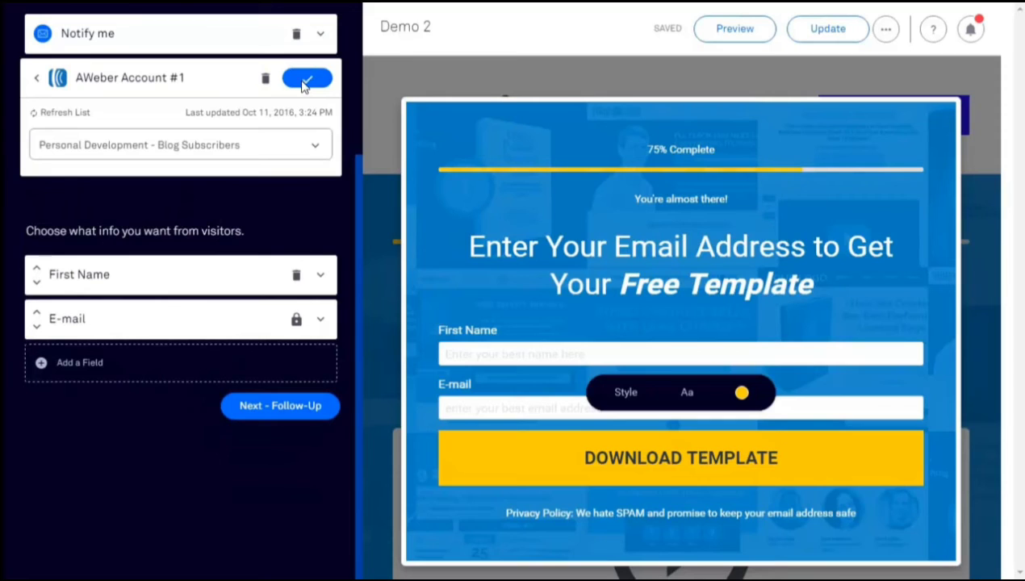
scroll(269, 210, up, 3)
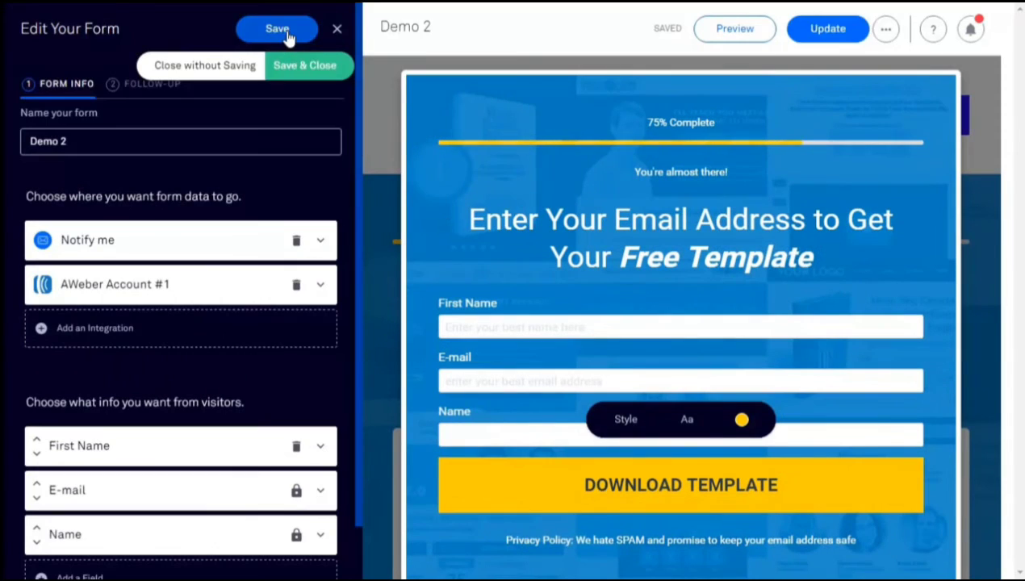
click(281, 32)
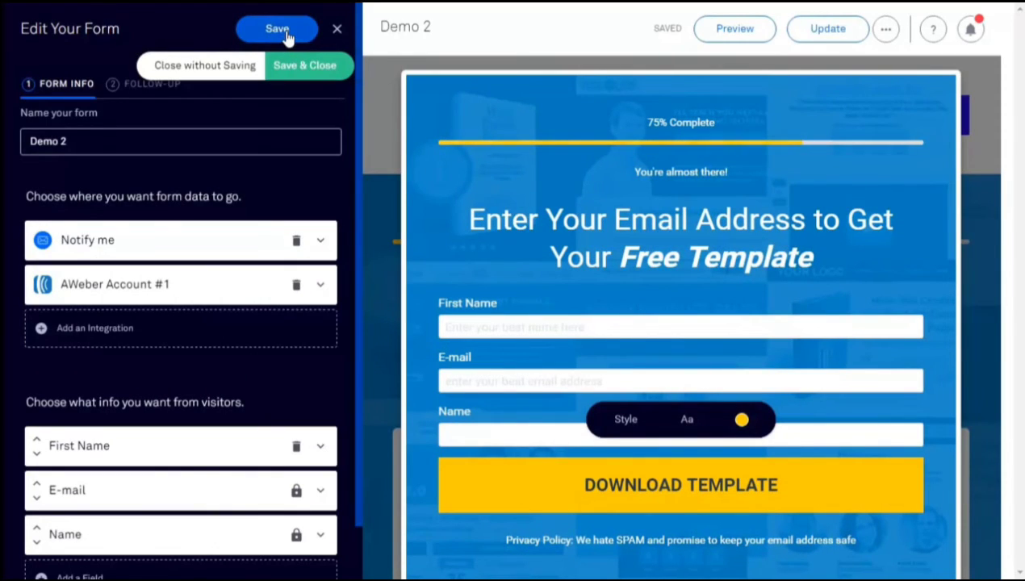
click(798, 36)
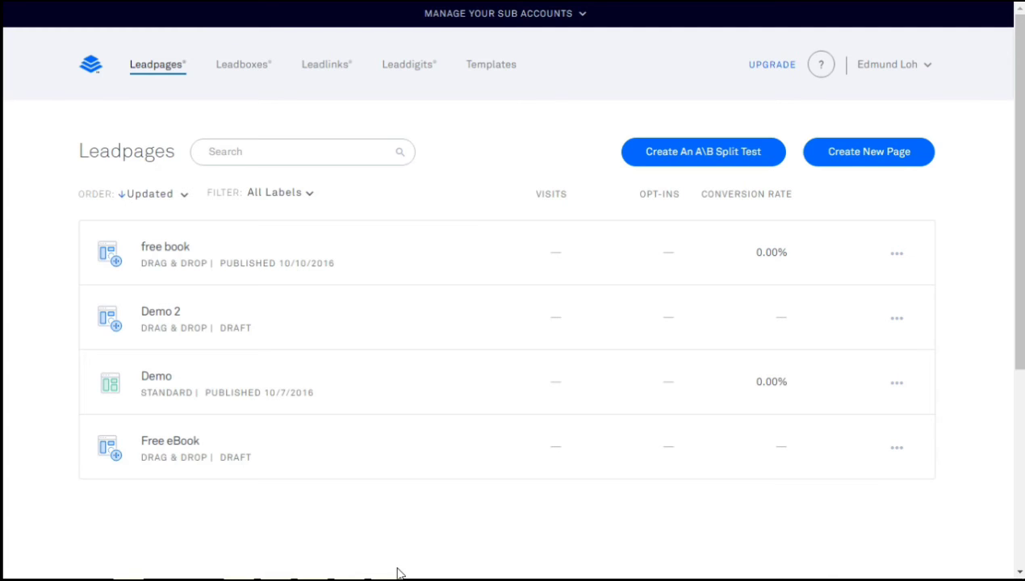
Step: Preview the Demo 2 page and publish it
click(896, 321)
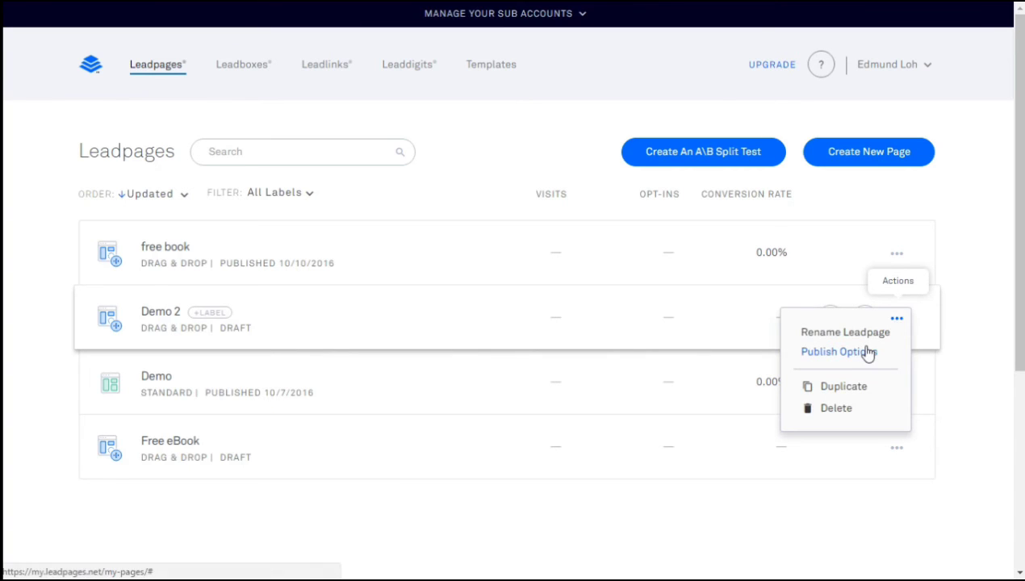
click(839, 352)
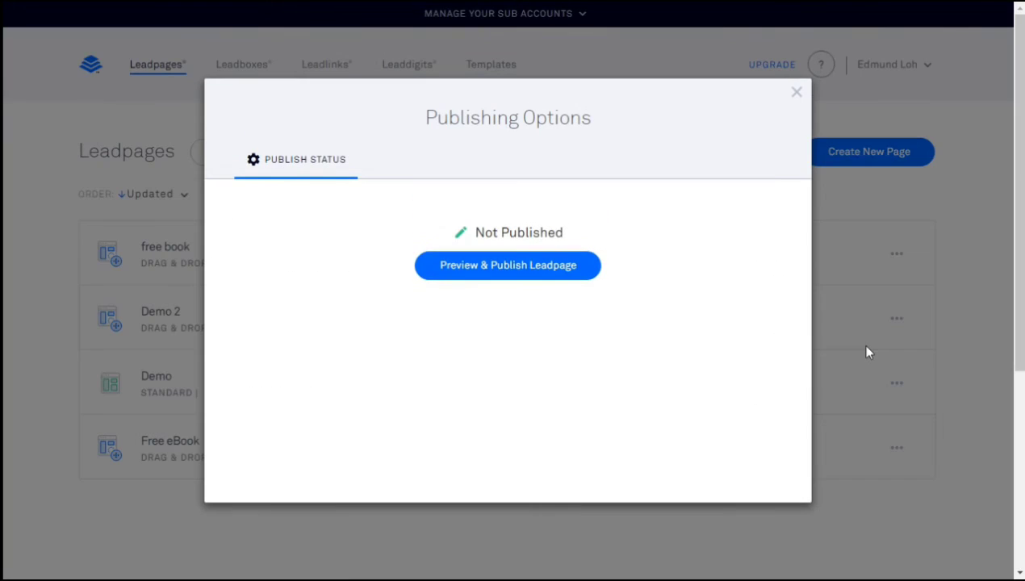
click(552, 275)
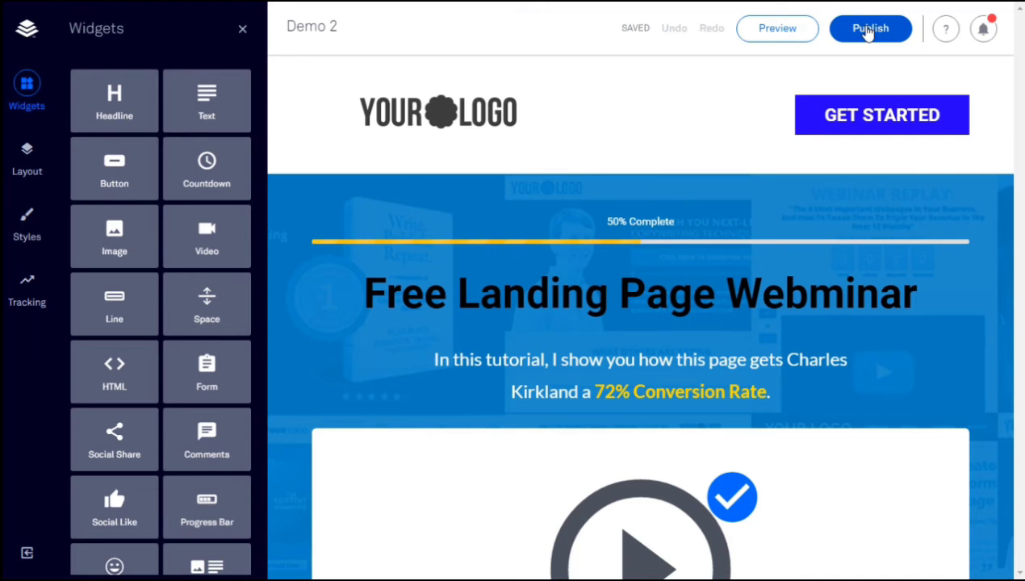
click(869, 29)
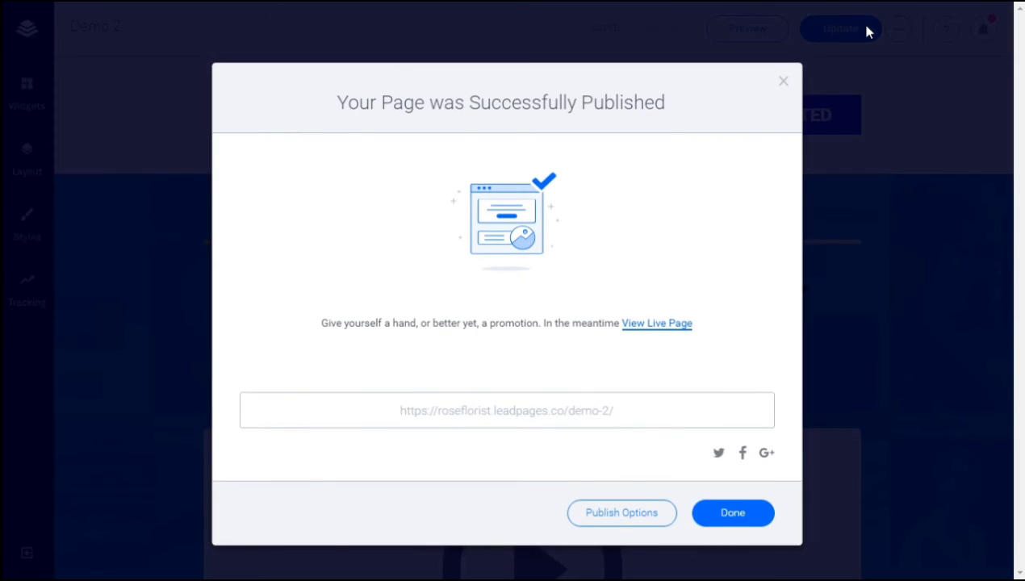
Step: Download the Leadpages WordPress plugin from Other Publishing Options
click(608, 516)
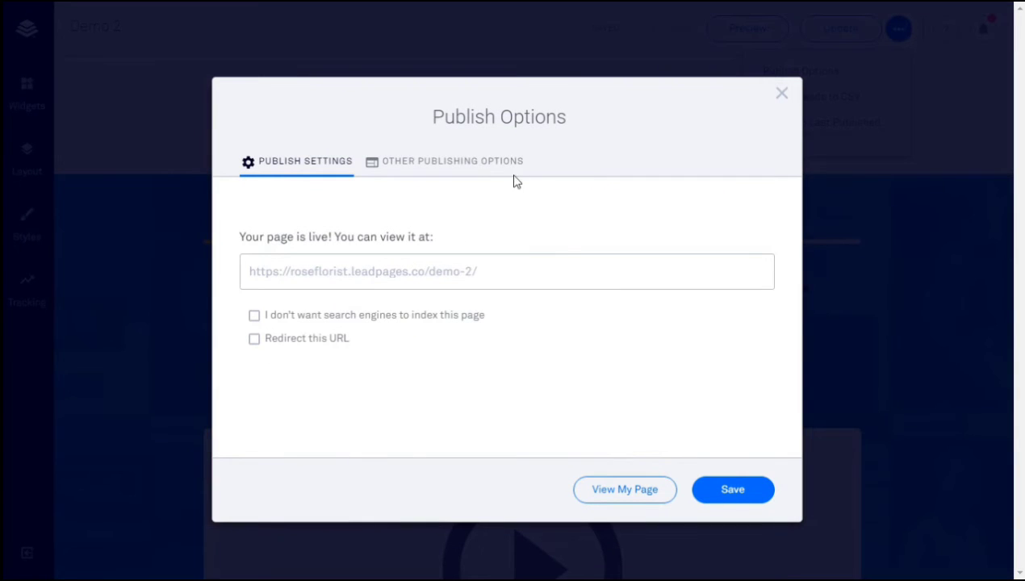
click(492, 165)
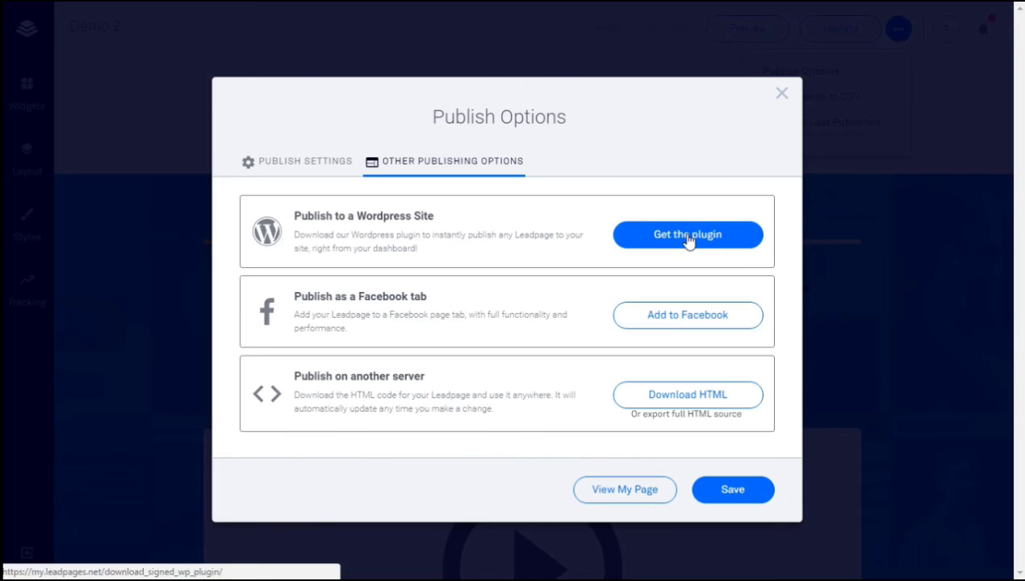
click(689, 239)
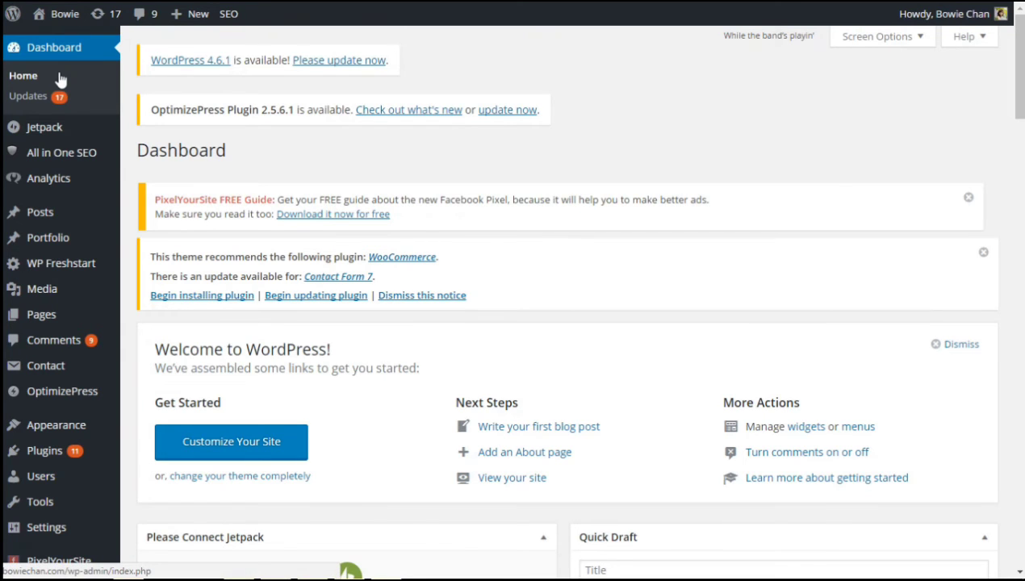
Step: Choose the leadpages-preconfigured-roseflorist zip as a new plugin upload in WordPress
click(157, 468)
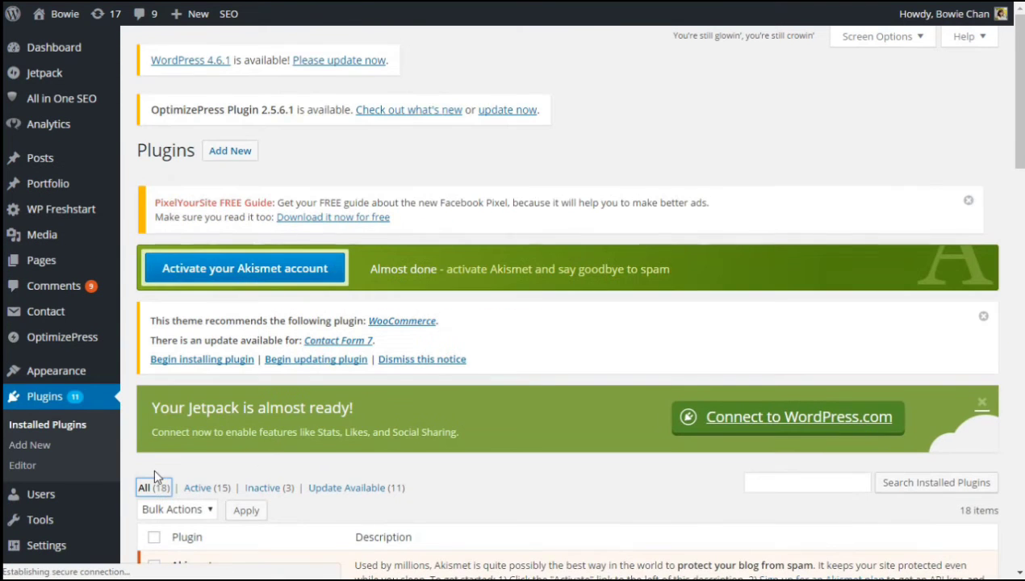
click(218, 163)
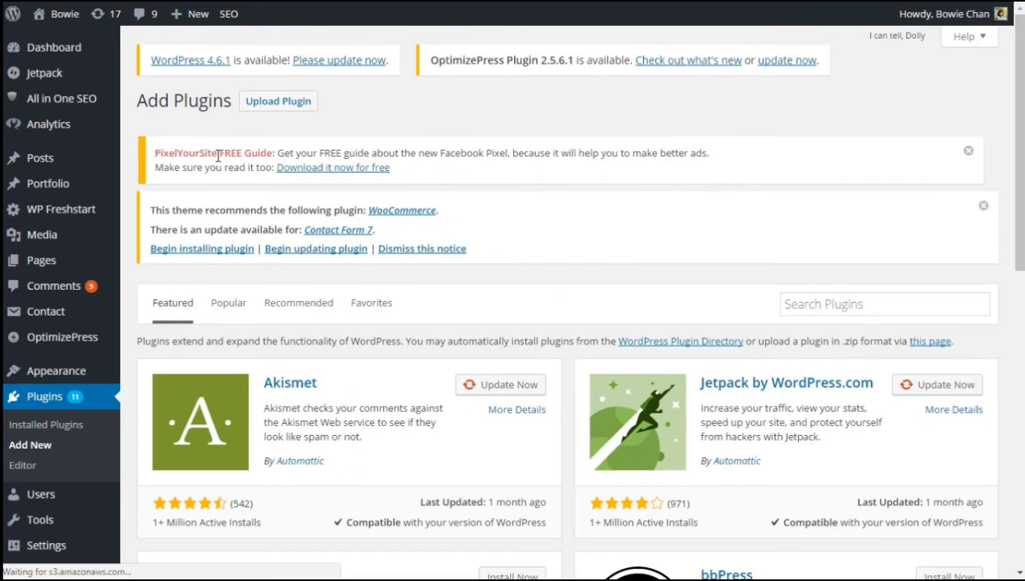
click(293, 111)
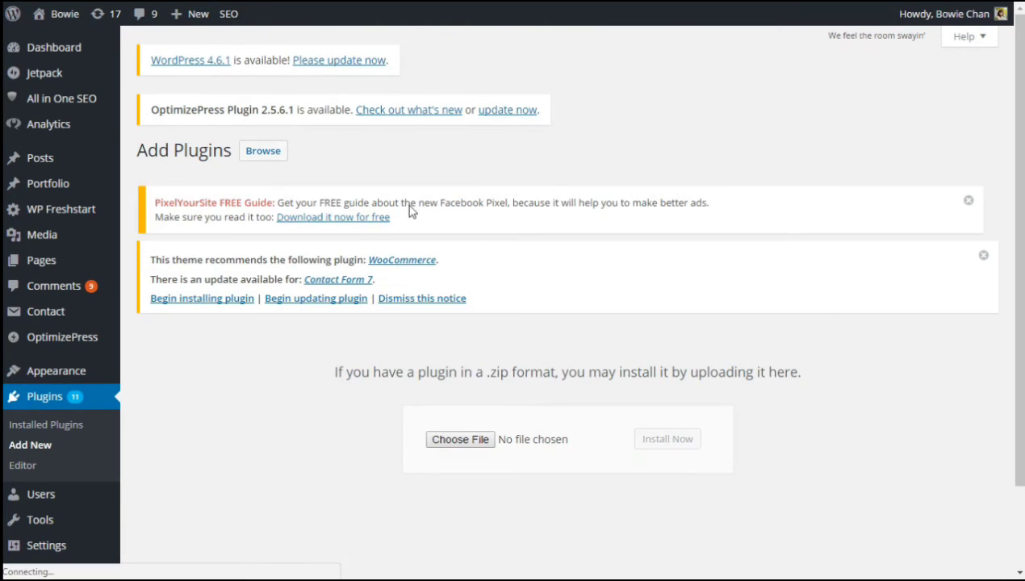
click(460, 439)
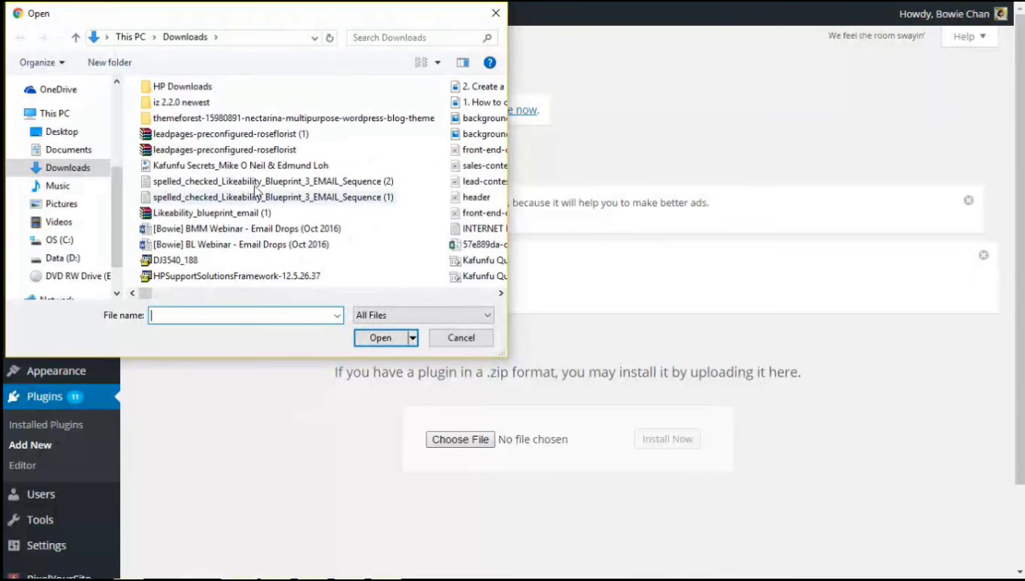
click(252, 151)
double_click(253, 151)
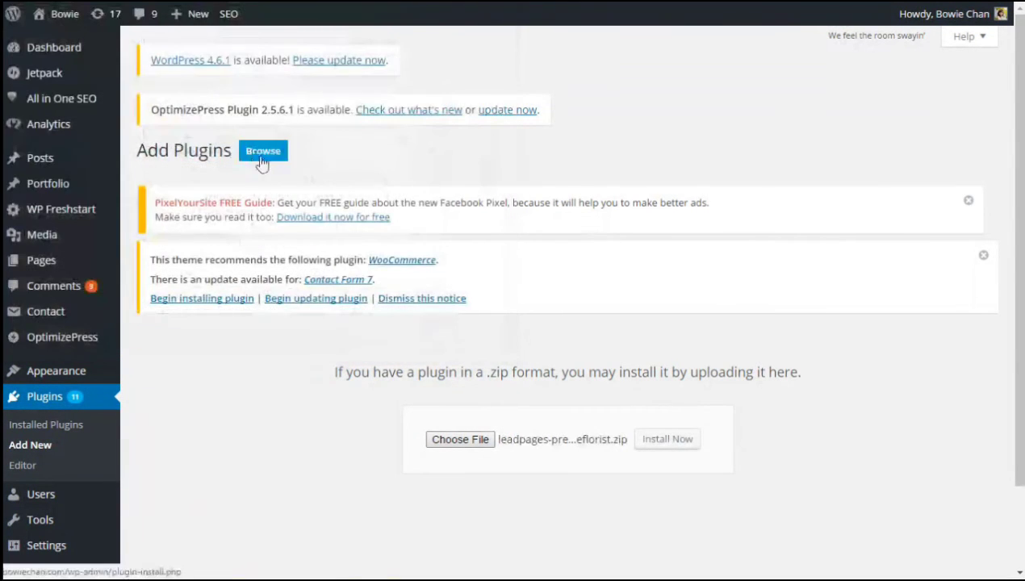
Step: Install the uploaded LeadPages plugin and activate it
click(663, 440)
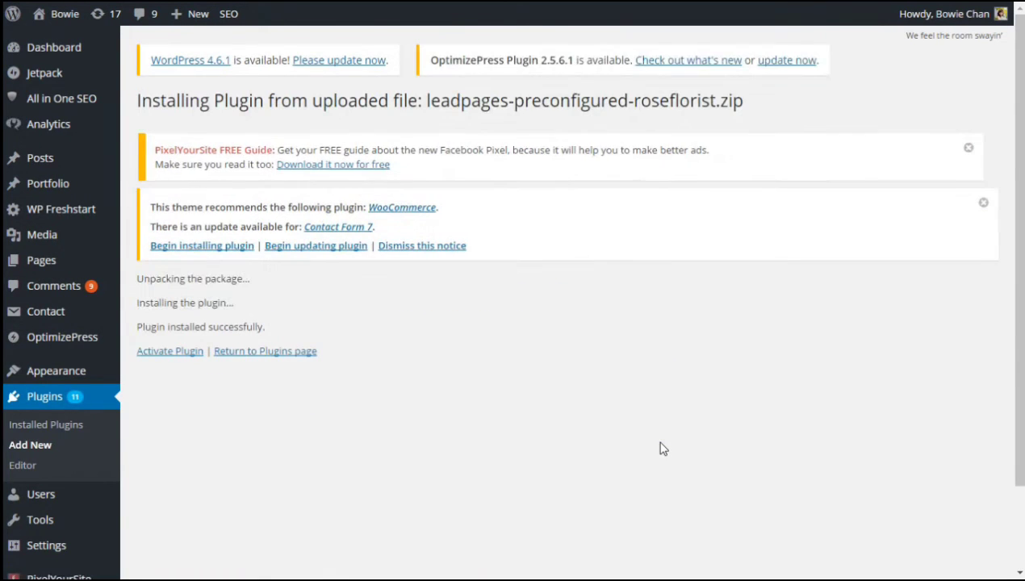
drag(139, 326, 277, 326)
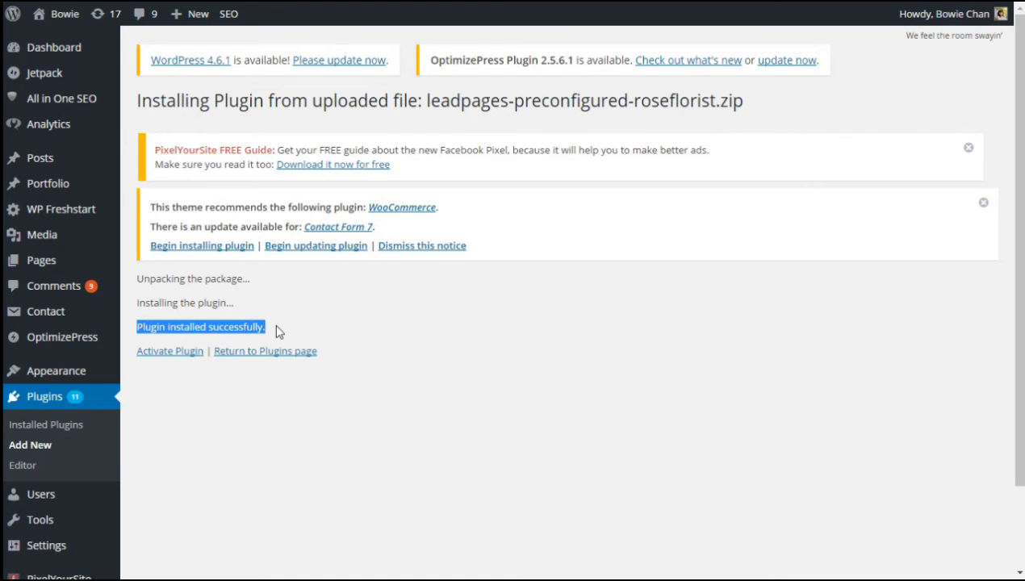
click(181, 352)
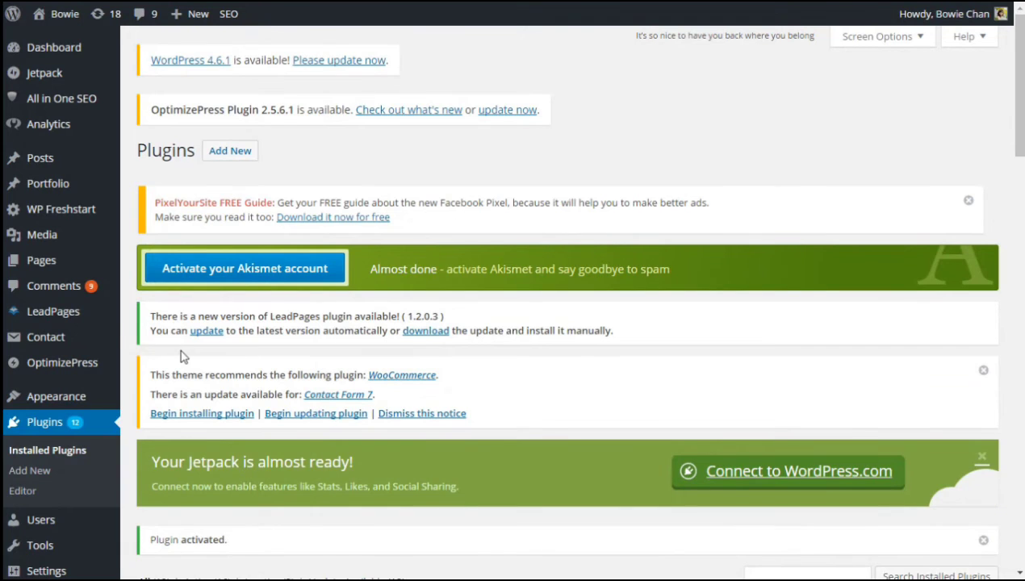
Step: Add a LeadPage showing Demo 2 at custom URL demo2, publish it, and view it
mouse_move(74, 322)
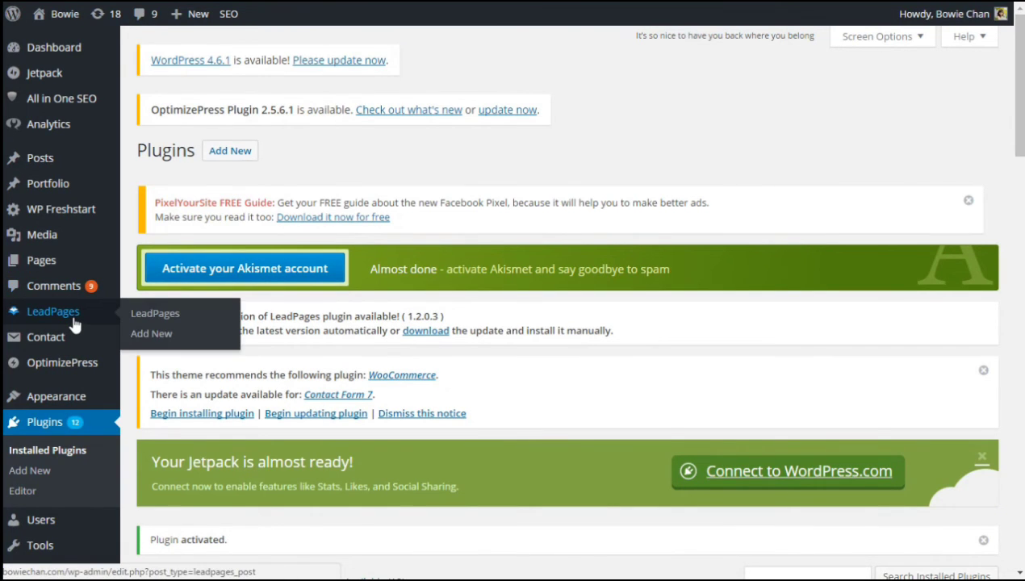
click(151, 333)
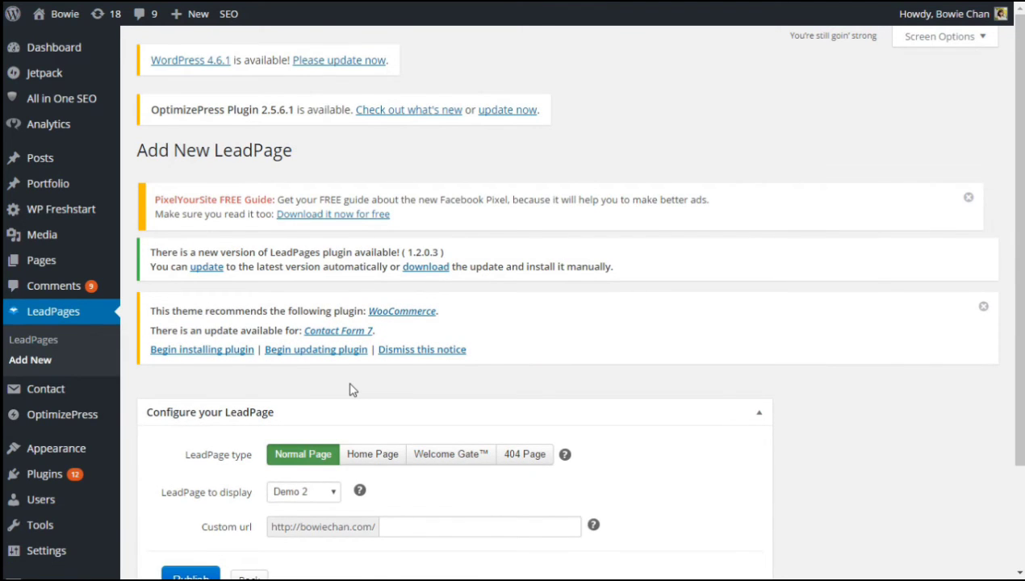
scroll(353, 389, down, 3)
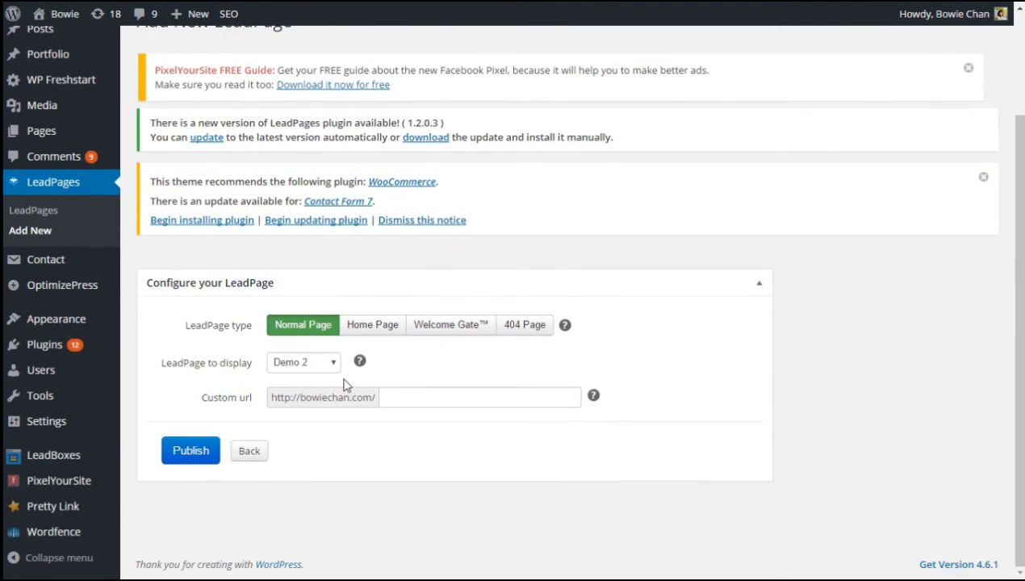
click(334, 369)
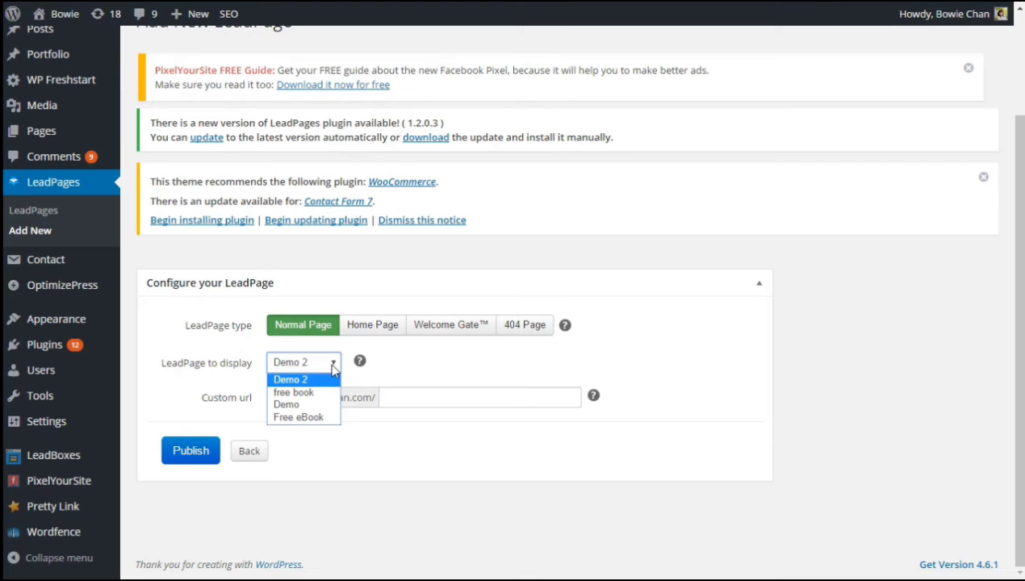
click(320, 379)
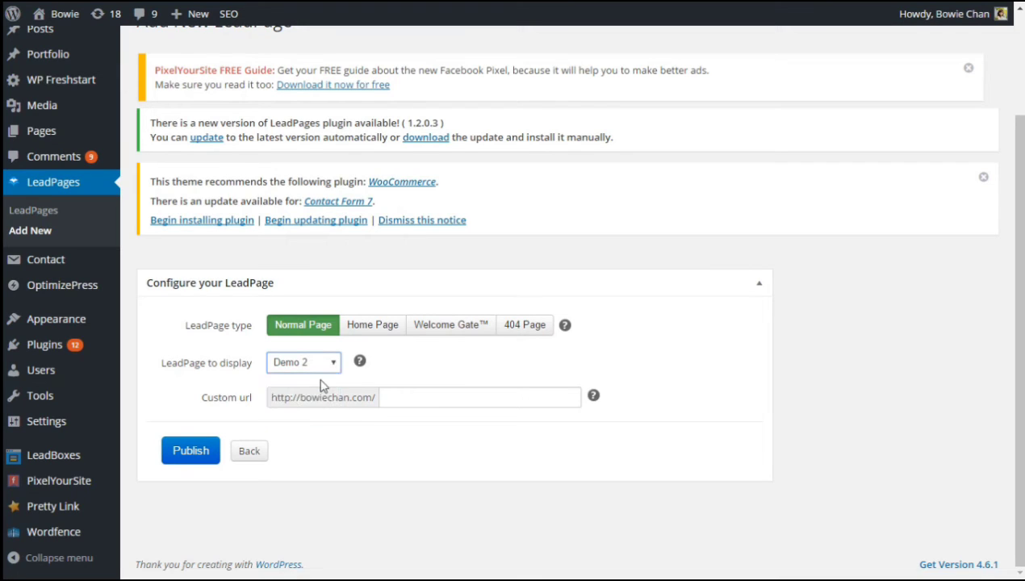
click(393, 394)
text(demo2)
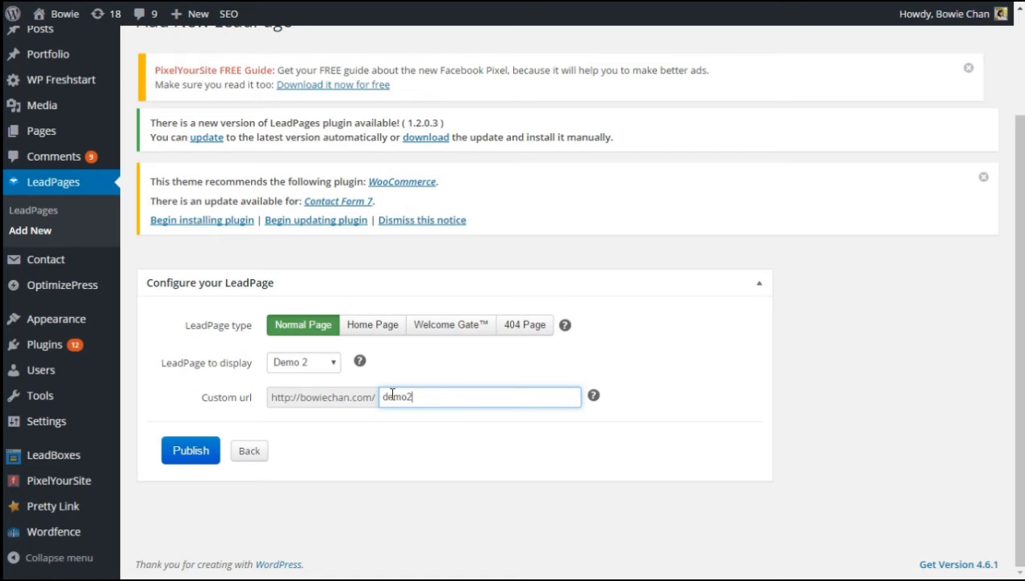
click(188, 455)
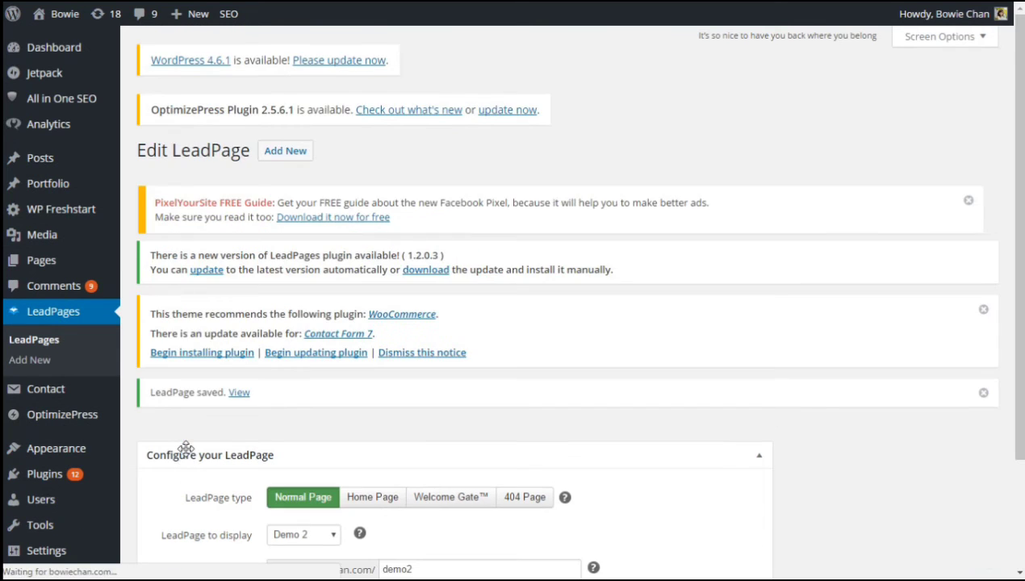
click(239, 394)
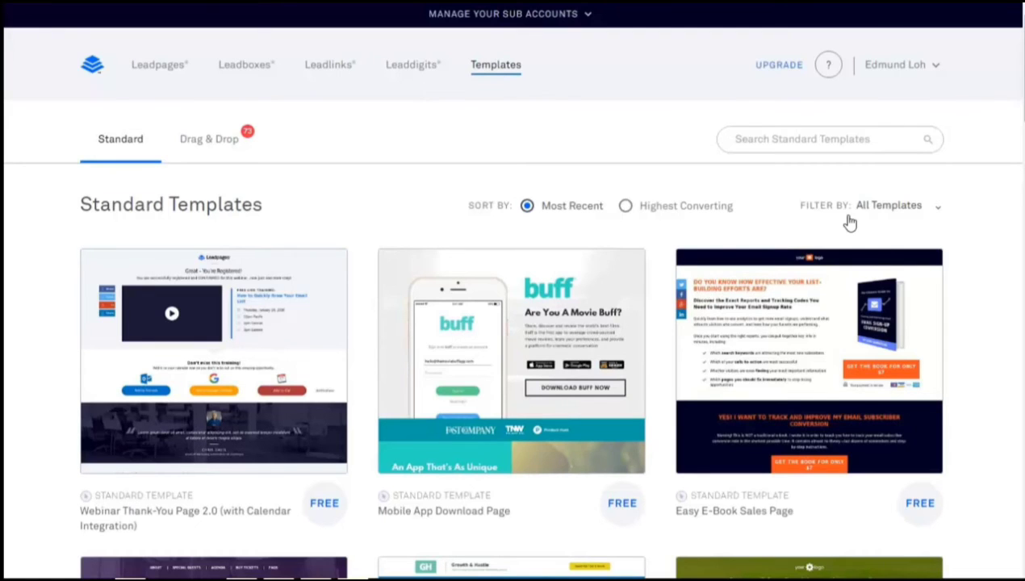
Step: Start 'Demo 2' from the Video Lesson Page template, filtered to Opt-In and sorted by Highest Converting
click(202, 140)
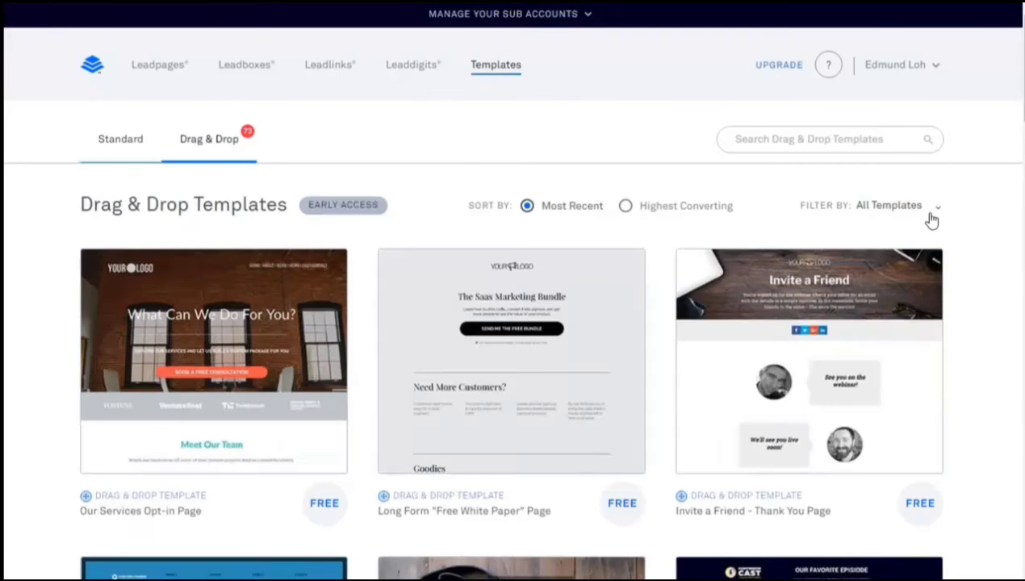
click(932, 217)
click(848, 328)
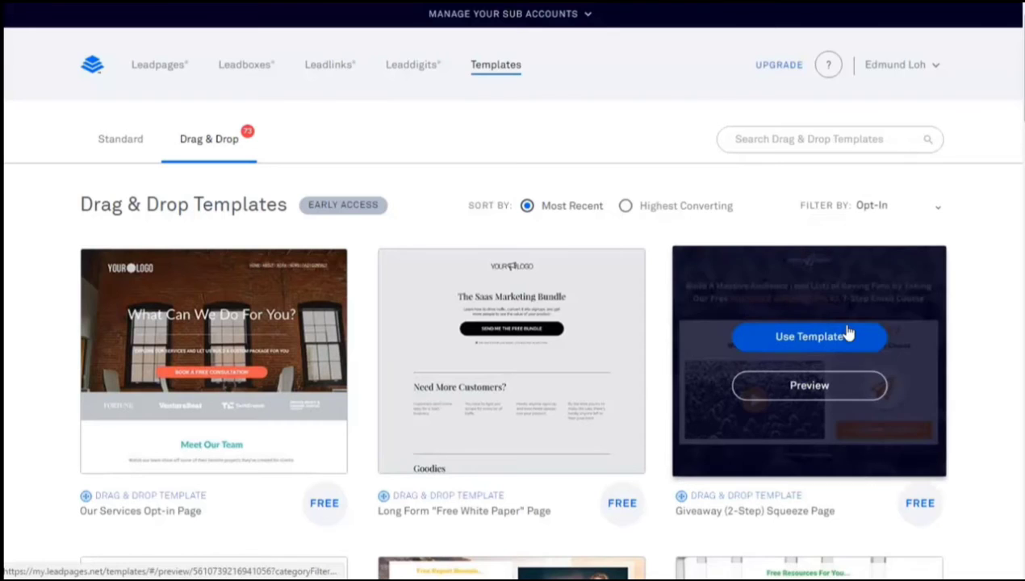
click(625, 205)
scroll(628, 240, down, 8)
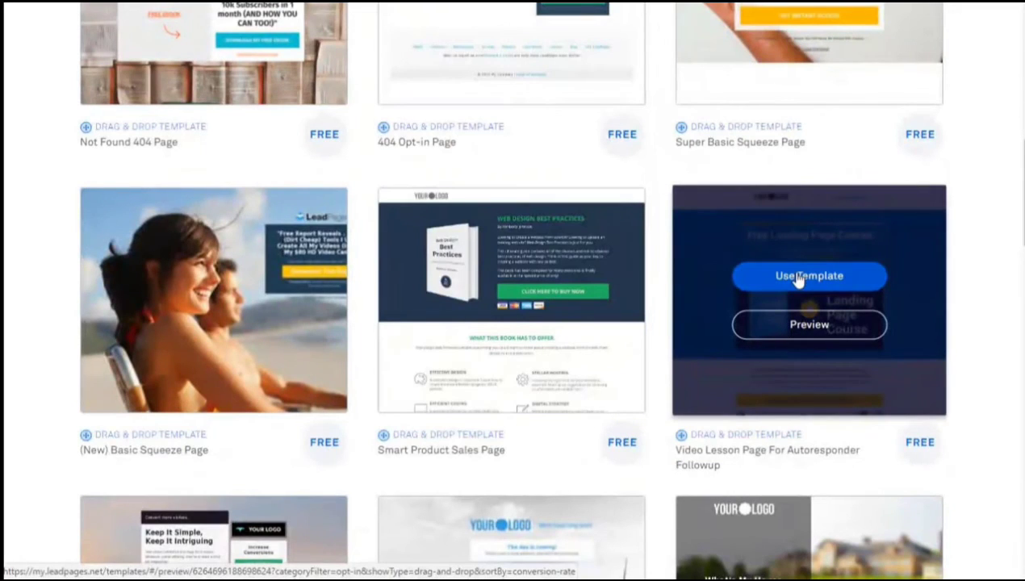
click(797, 278)
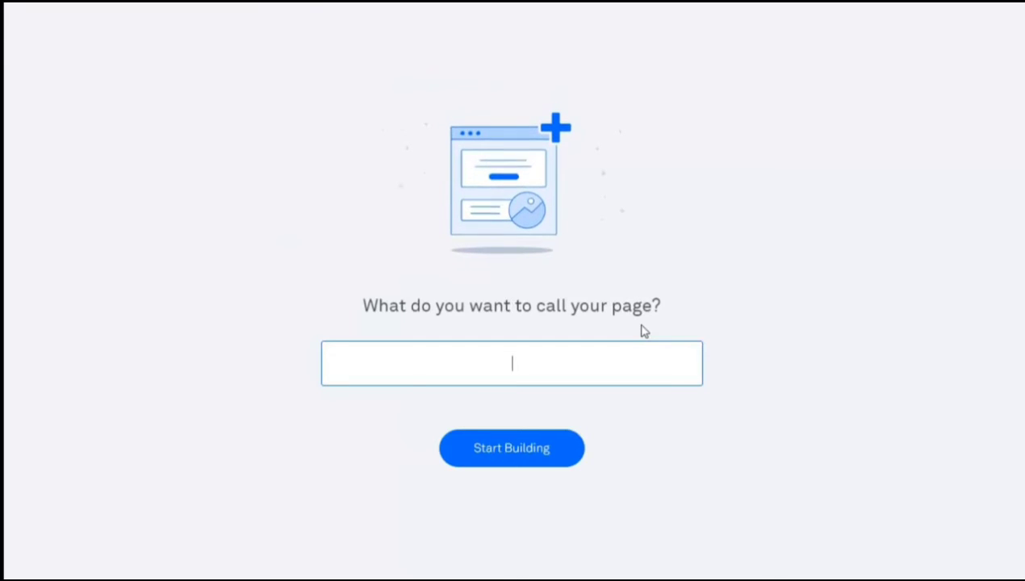
text(Demo 2)
click(524, 441)
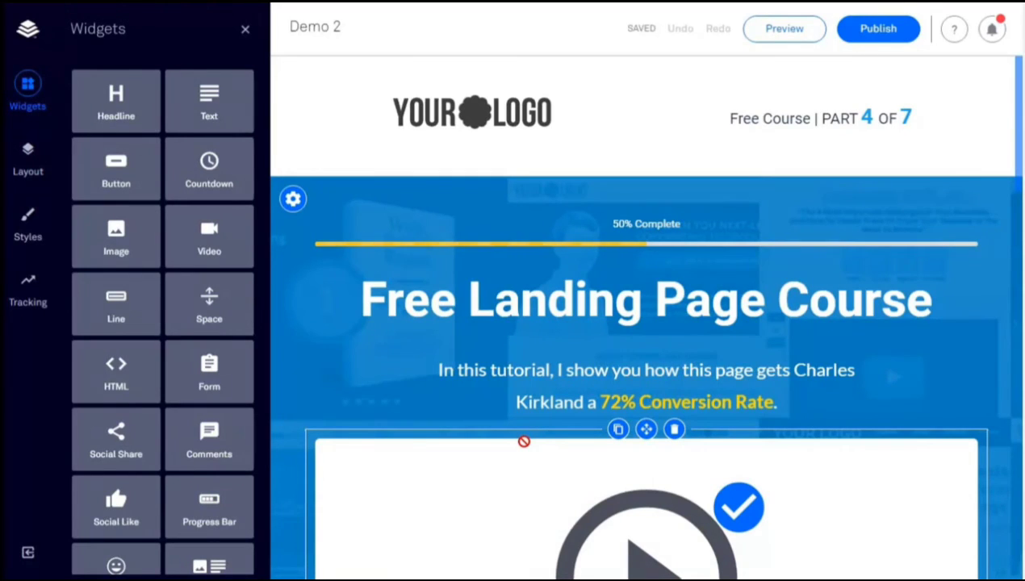
Step: Delete the DOWNLOAD text block and the leftover empty block
scroll(523, 441, down, 5)
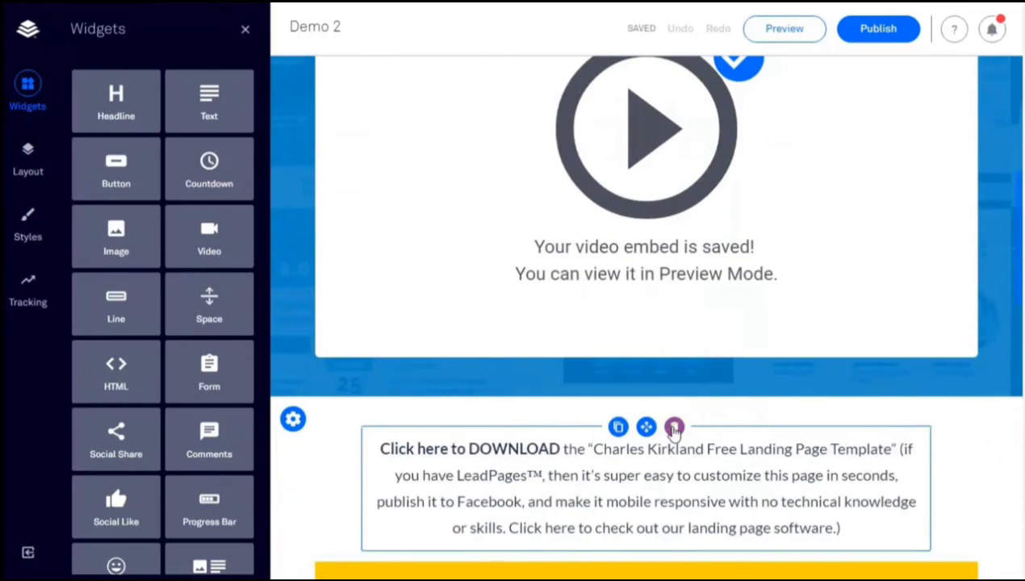
click(674, 426)
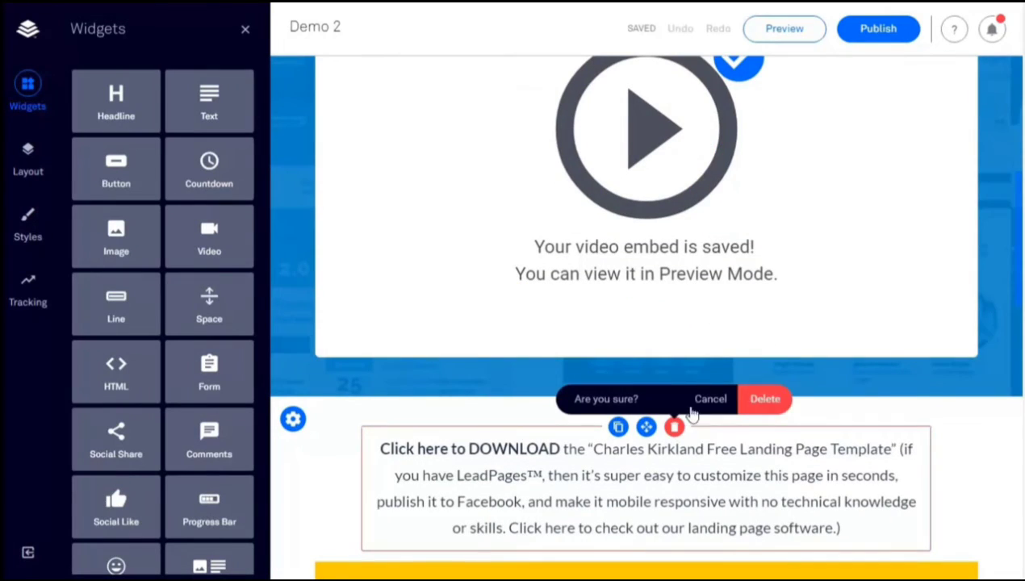
click(766, 400)
click(673, 428)
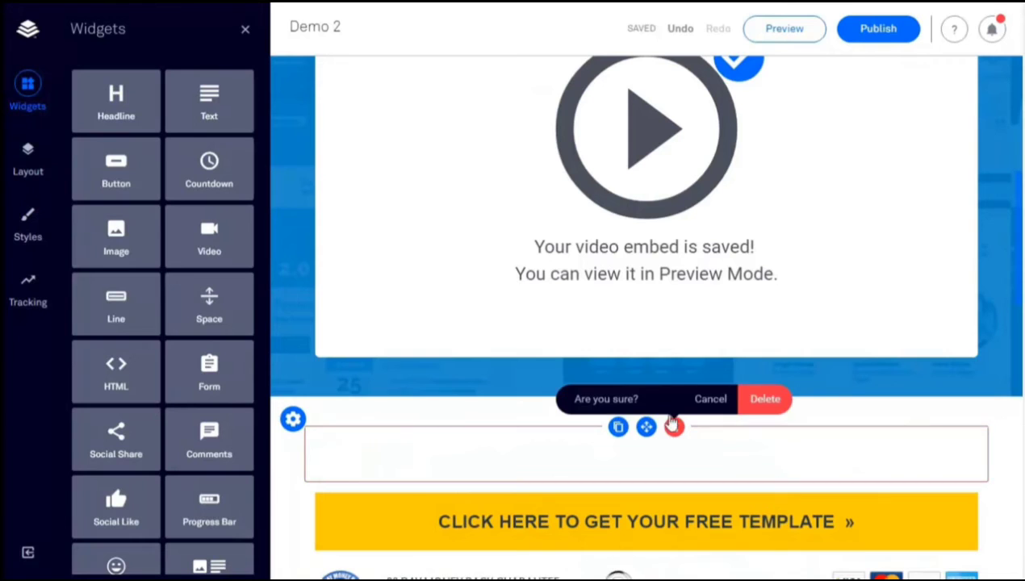
click(766, 405)
Step: Remove the money-back guarantee, card logos and secure checkout blocks from the upper section
scroll(767, 408, down, 2)
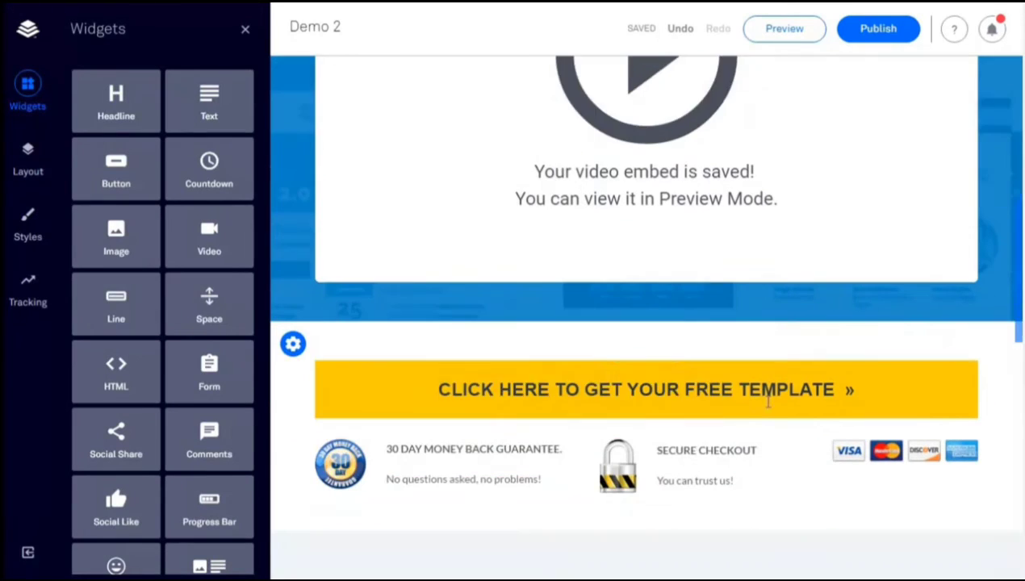
click(473, 356)
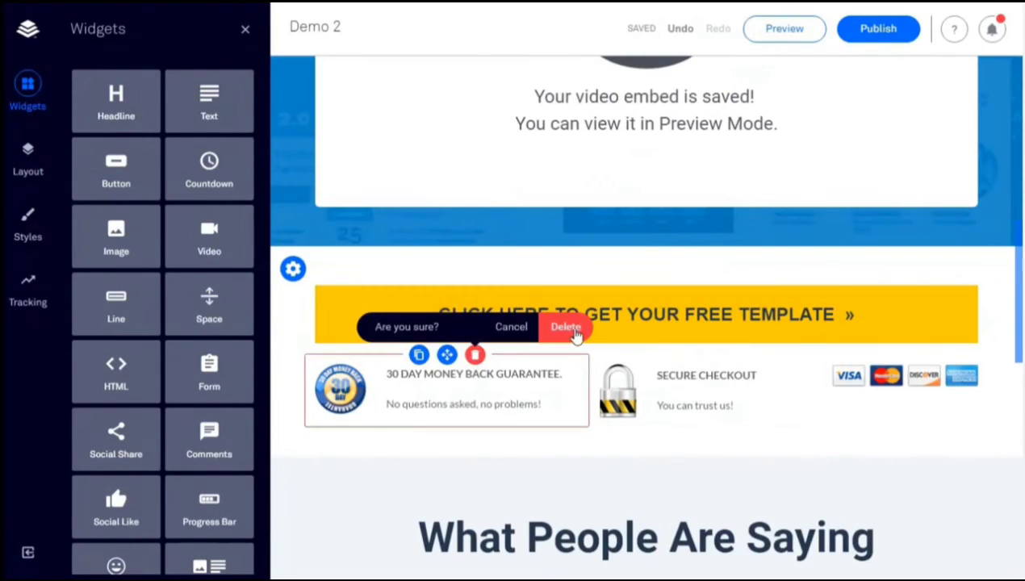
click(568, 329)
click(845, 356)
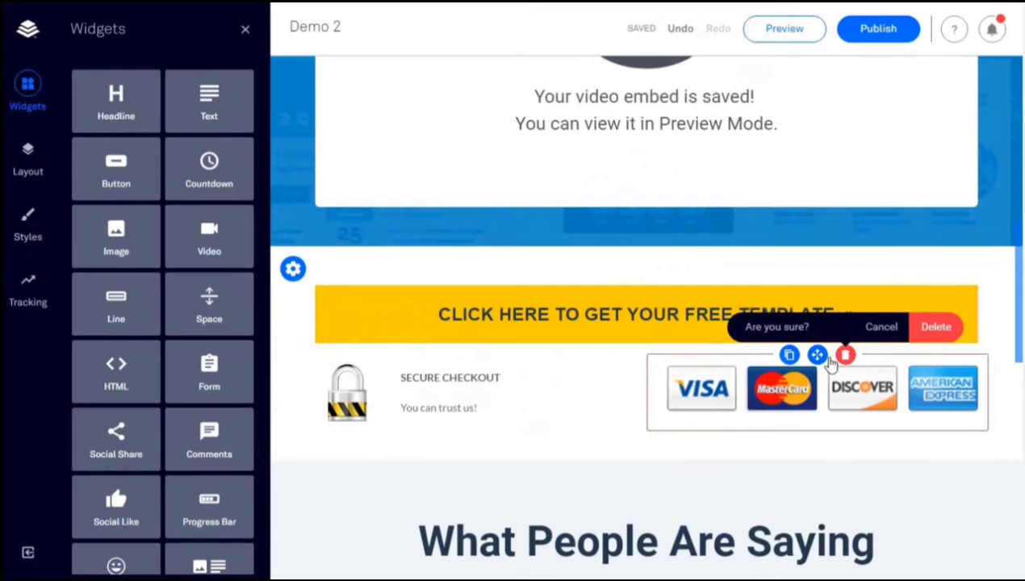
click(932, 326)
mouse_move(642, 367)
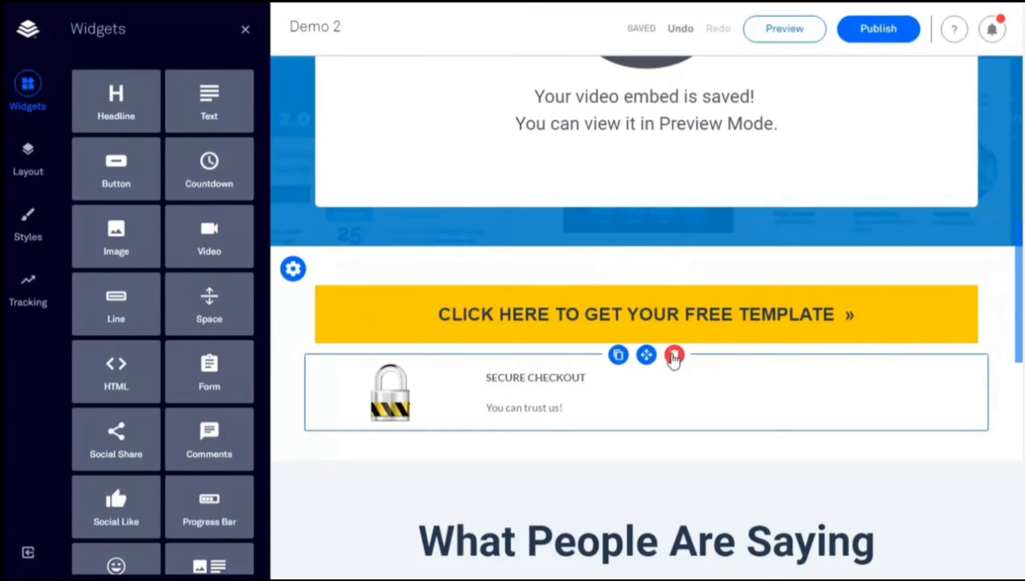
click(674, 355)
click(768, 327)
Step: Remove the card logos and secure checkout blocks from the lower call-to-action section
scroll(730, 437, down, 3)
mouse_move(730, 438)
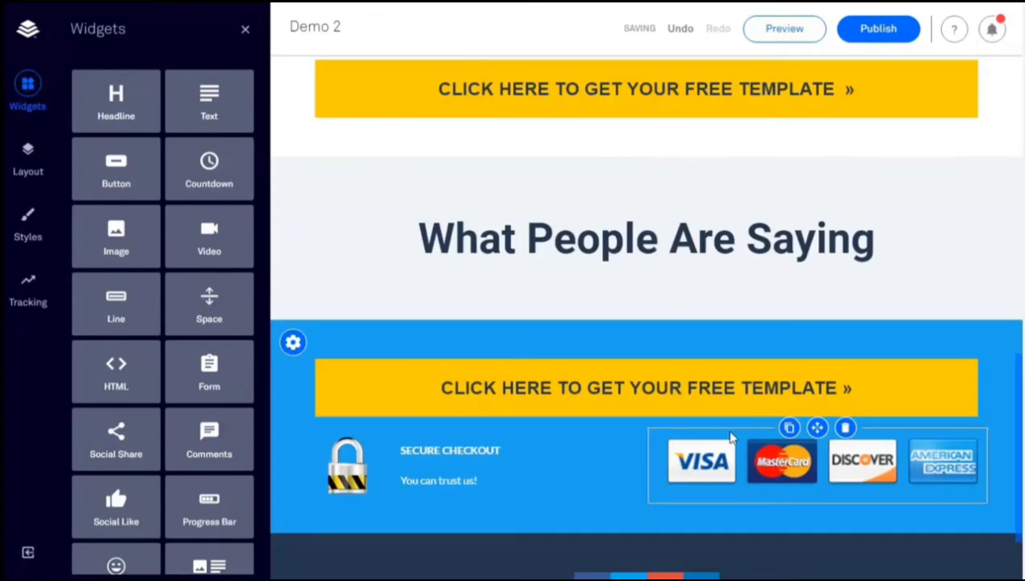
click(844, 427)
click(934, 402)
mouse_move(708, 423)
mouse_move(537, 435)
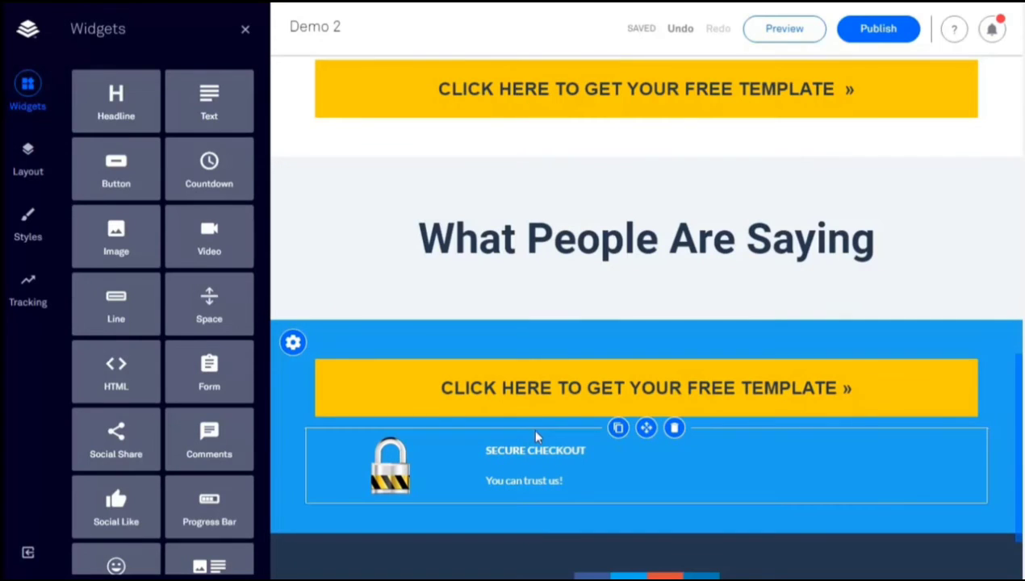
click(674, 428)
click(754, 400)
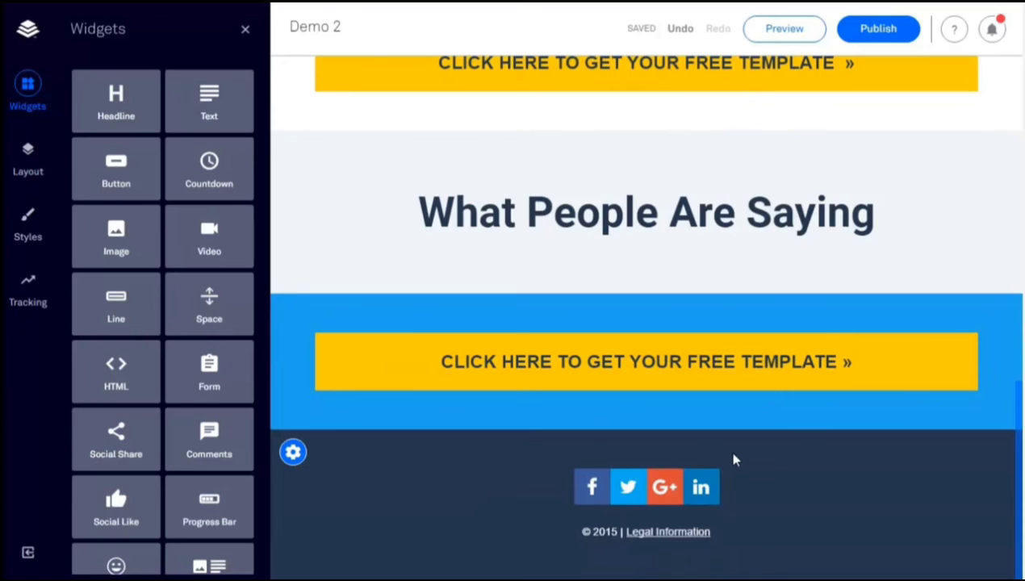
scroll(732, 452, up, 15)
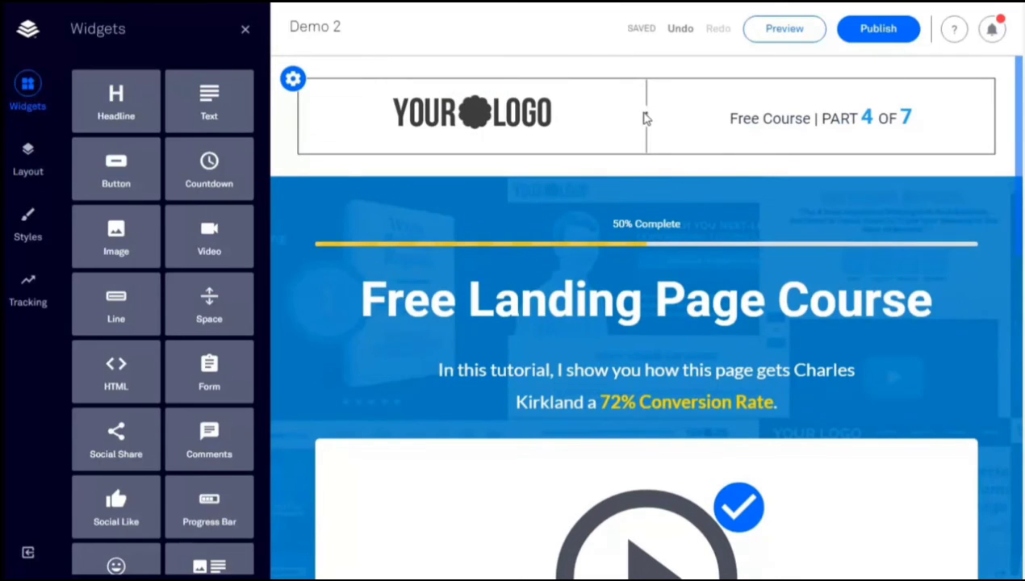
Step: Replace the Free Course header text with a button and add a space block beside the logo
drag(643, 119, 592, 115)
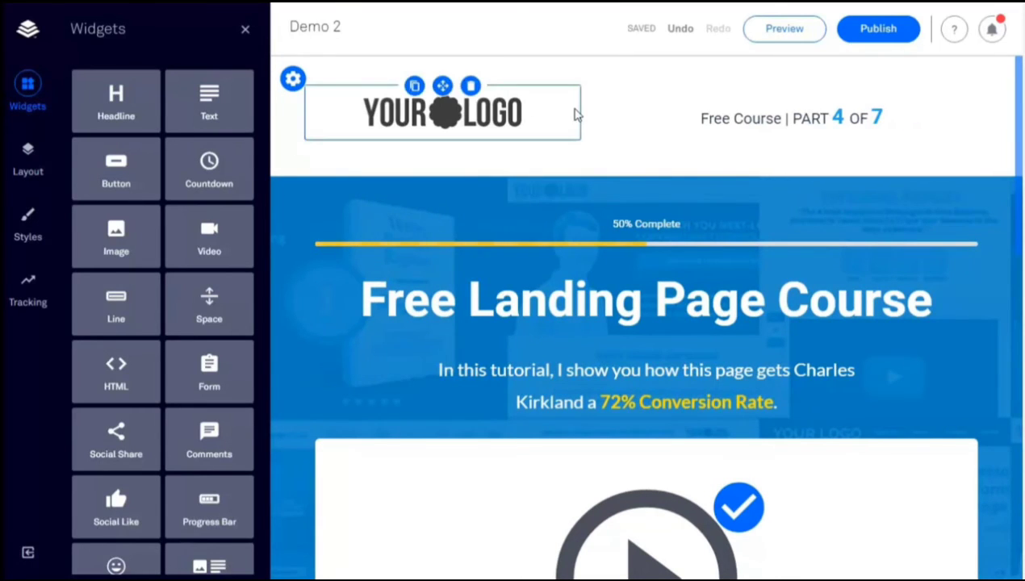
click(820, 88)
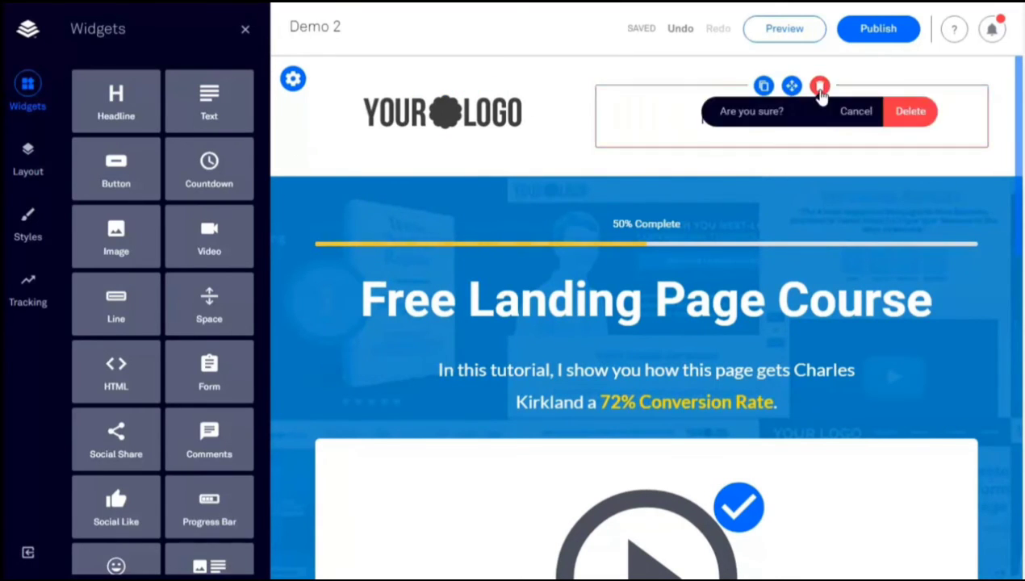
click(915, 110)
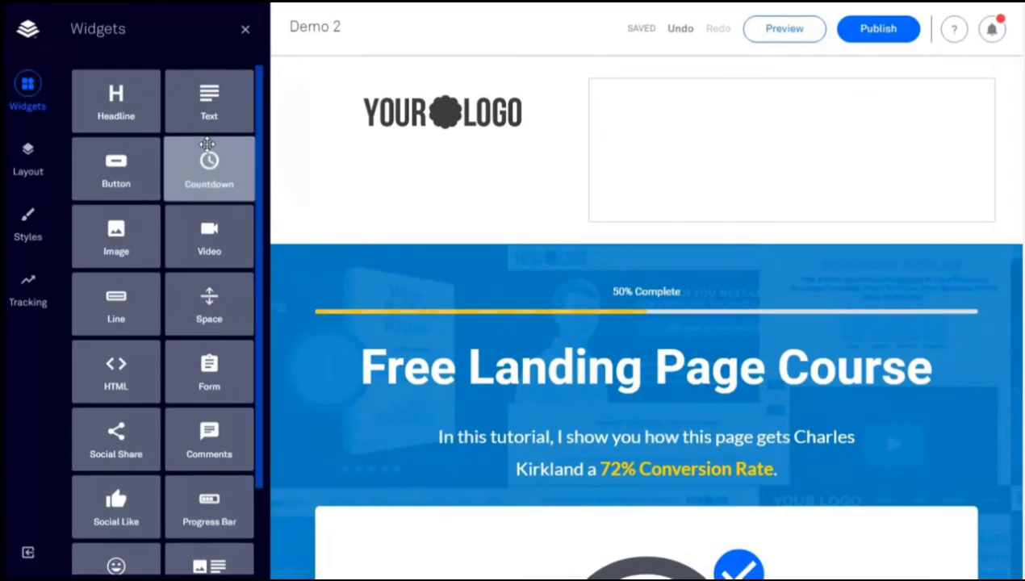
drag(116, 179, 746, 161)
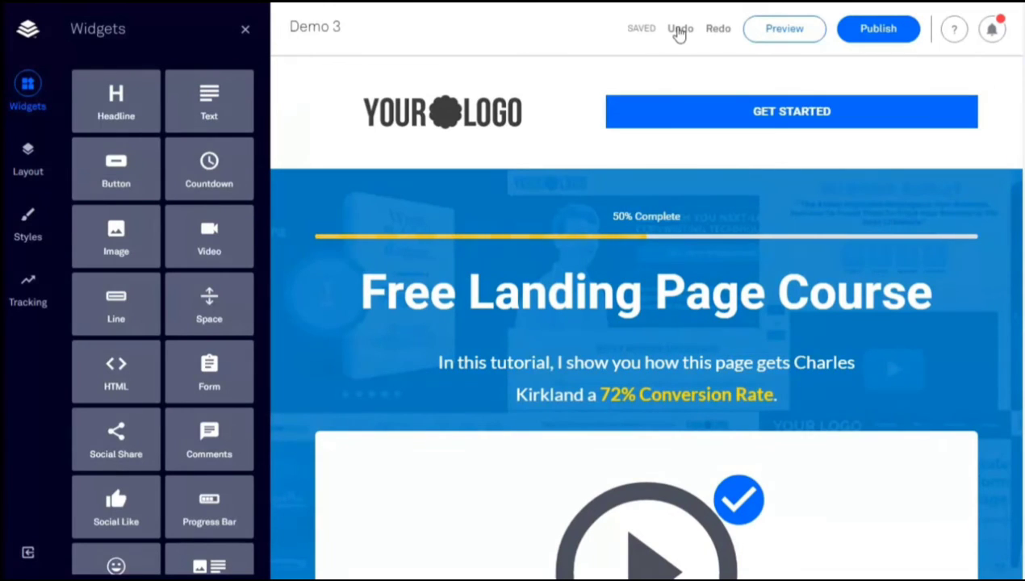
drag(209, 302, 680, 128)
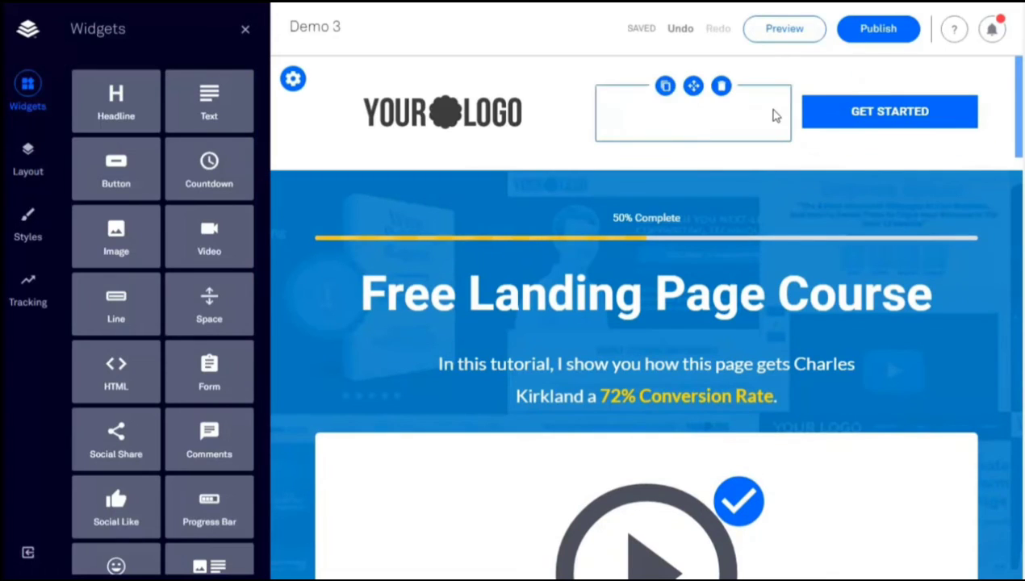
Step: Widen the GET STARTED button column, set text size 7 and background #0047ab
drag(790, 114, 691, 112)
click(841, 111)
click(824, 172)
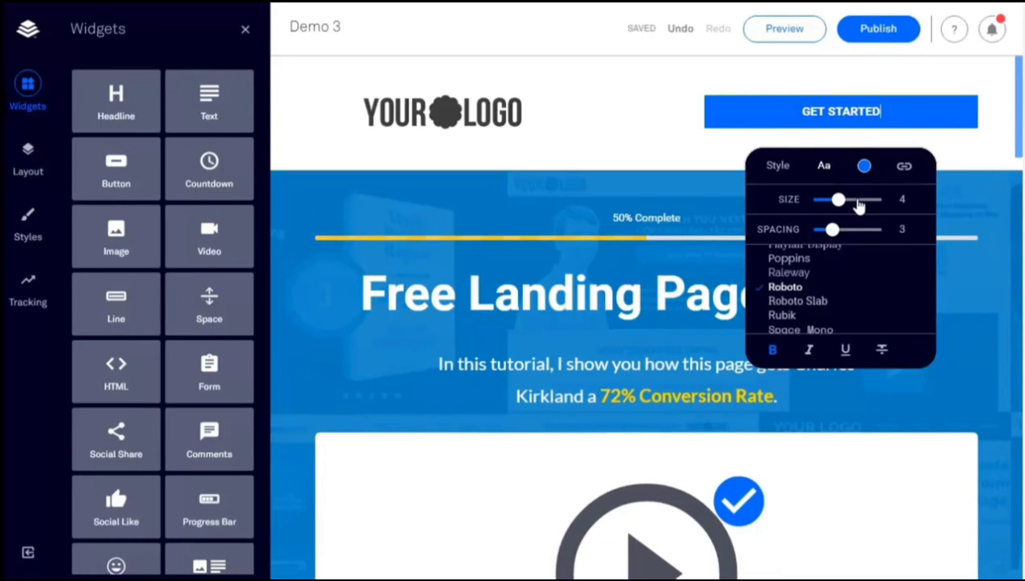
click(857, 205)
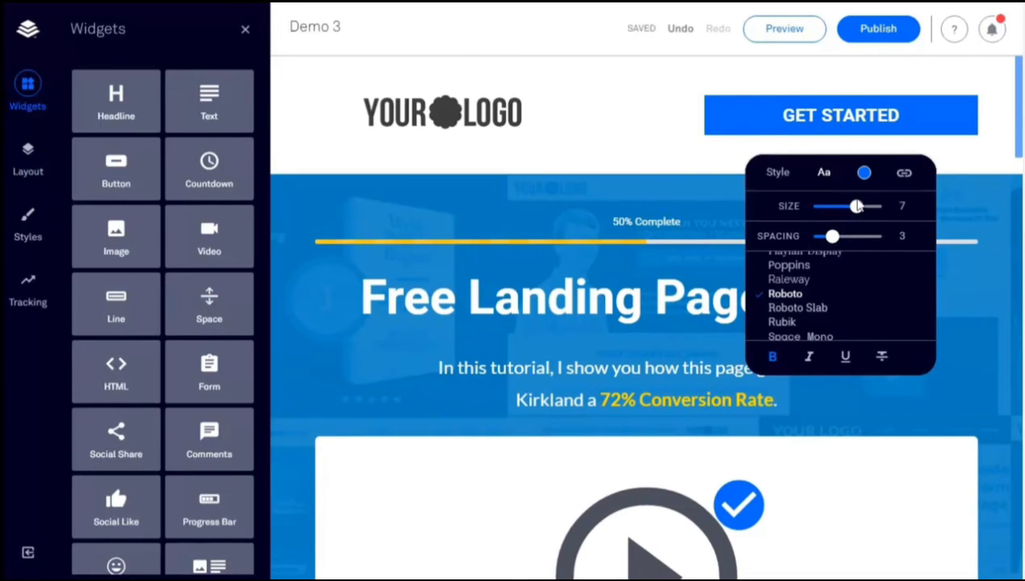
click(865, 174)
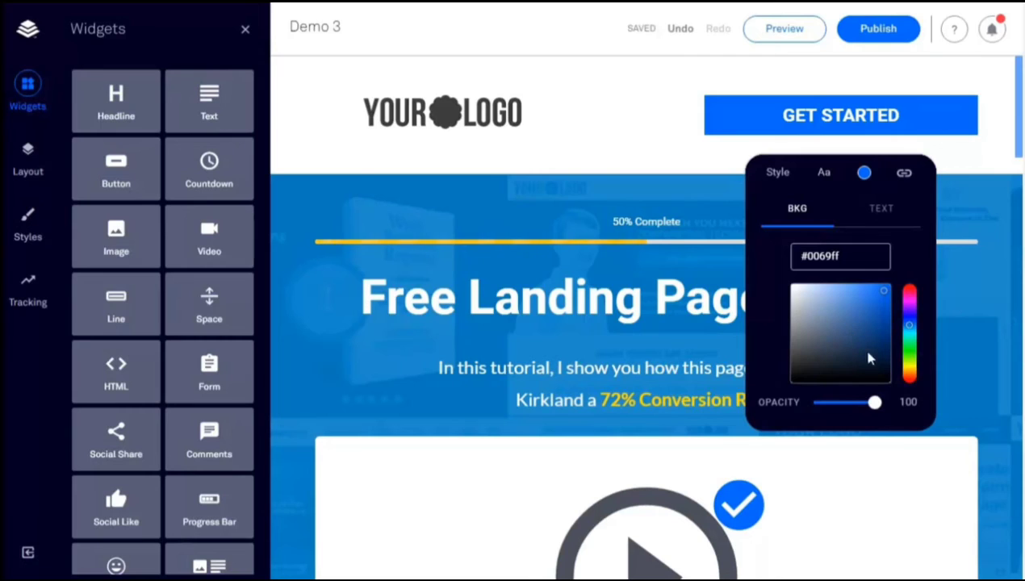
click(883, 320)
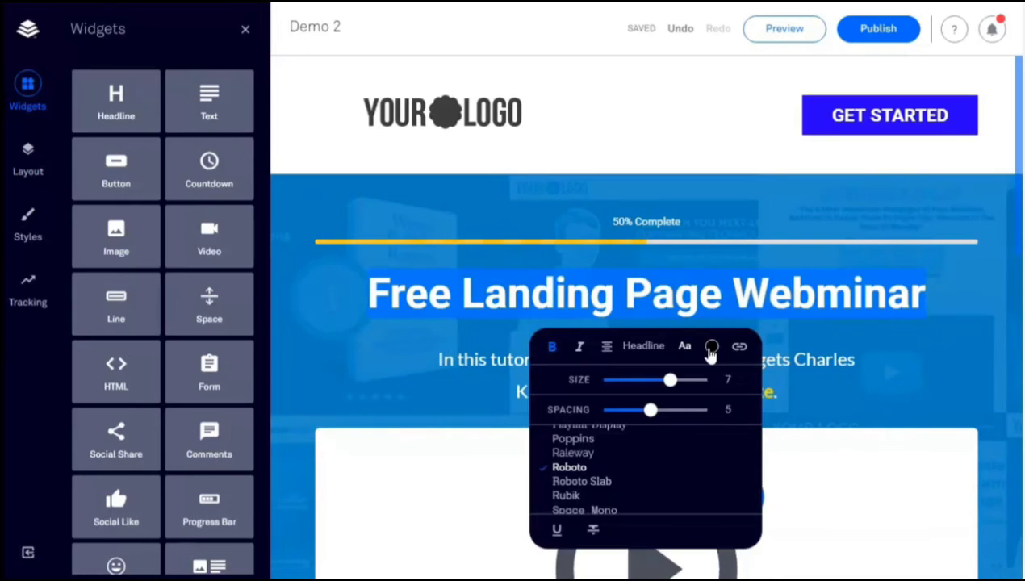
Step: Set the headline text colour to black (#000000)
click(711, 349)
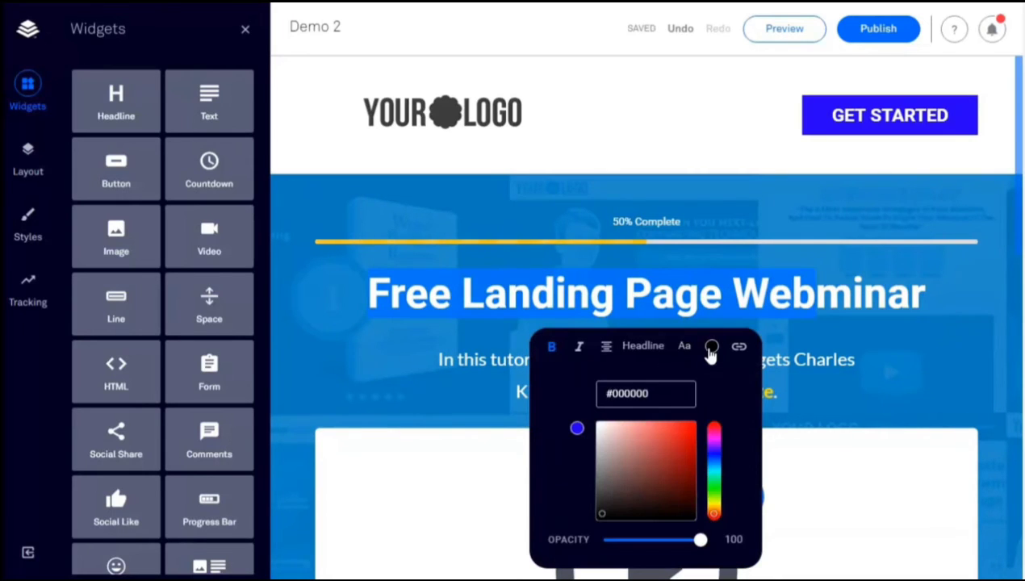
click(686, 515)
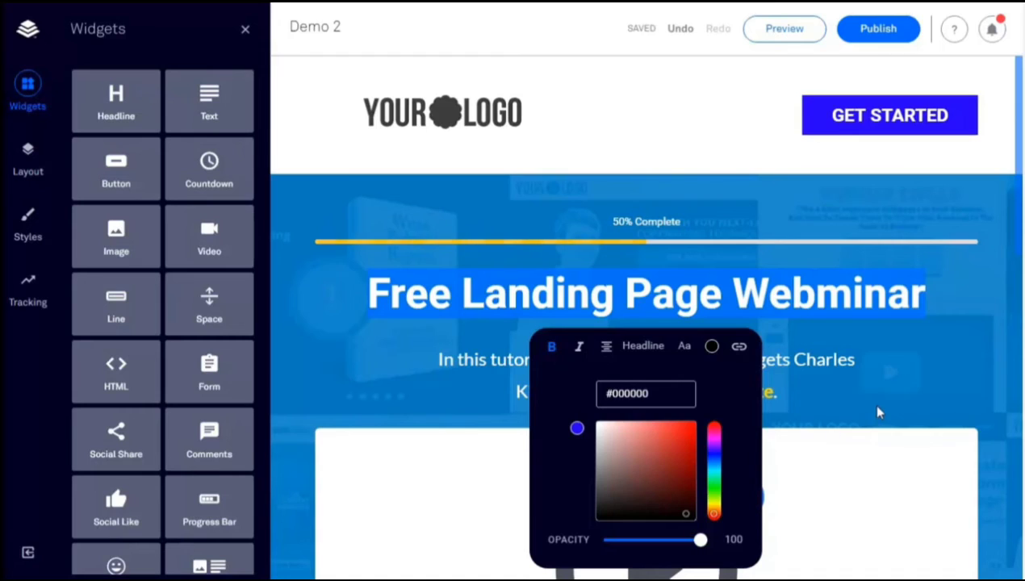
click(945, 298)
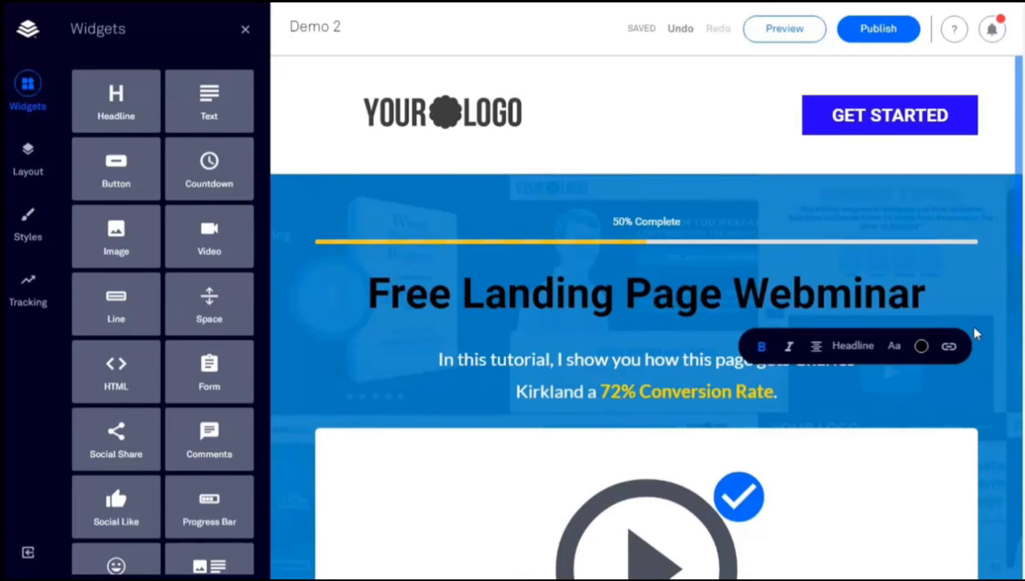
Step: Reveal the embed code of the video below the headline
scroll(973, 333, down, 4)
scroll(647, 464, down, 1)
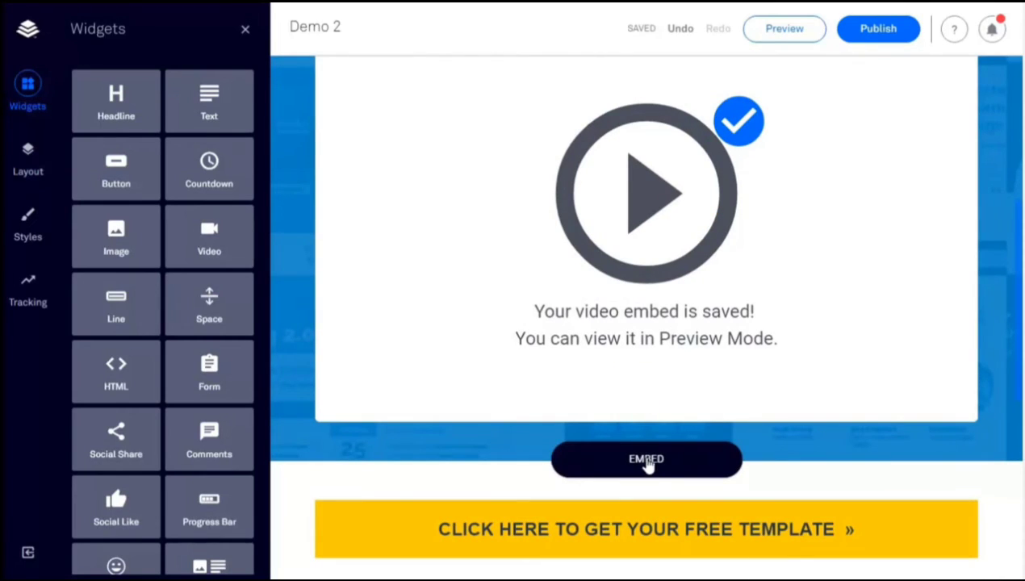
click(647, 460)
scroll(648, 464, down, 2)
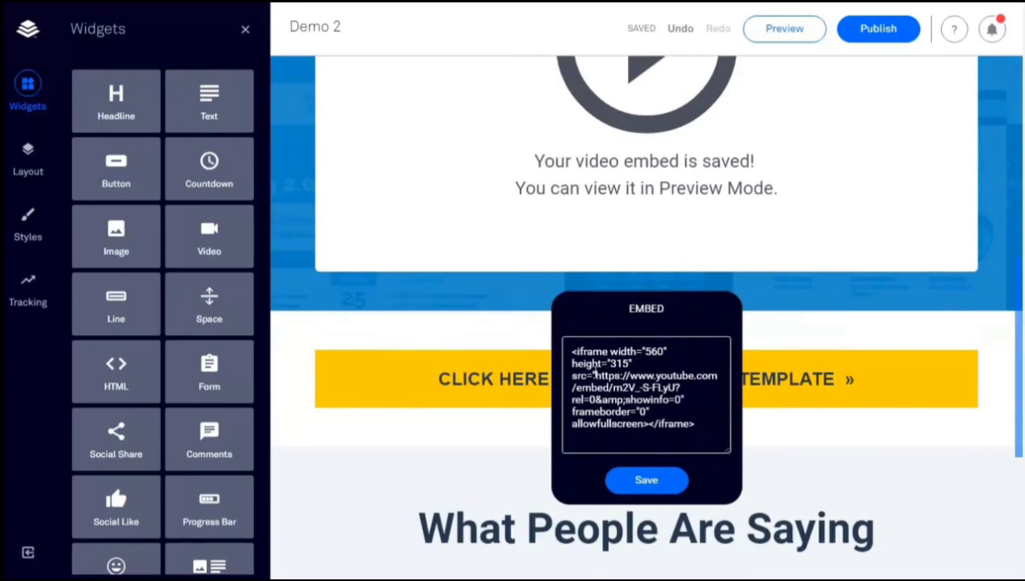
Step: Select the YouTube URL in the embed box, then scroll down to the footer
drag(595, 376, 670, 400)
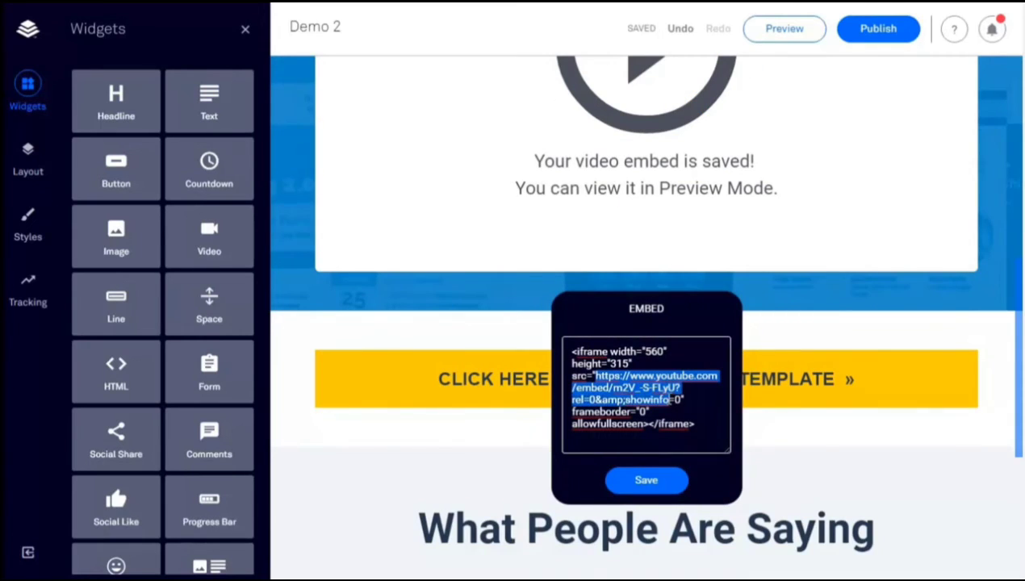
scroll(417, 407, down, 5)
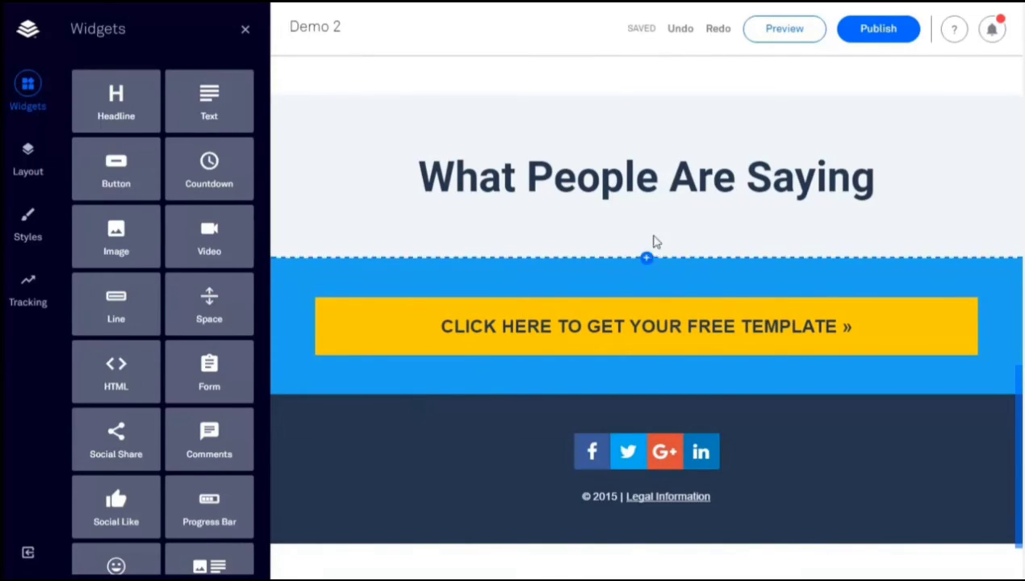
Step: Insert a new section with an Image + Text block, image positioned Center Right
click(647, 260)
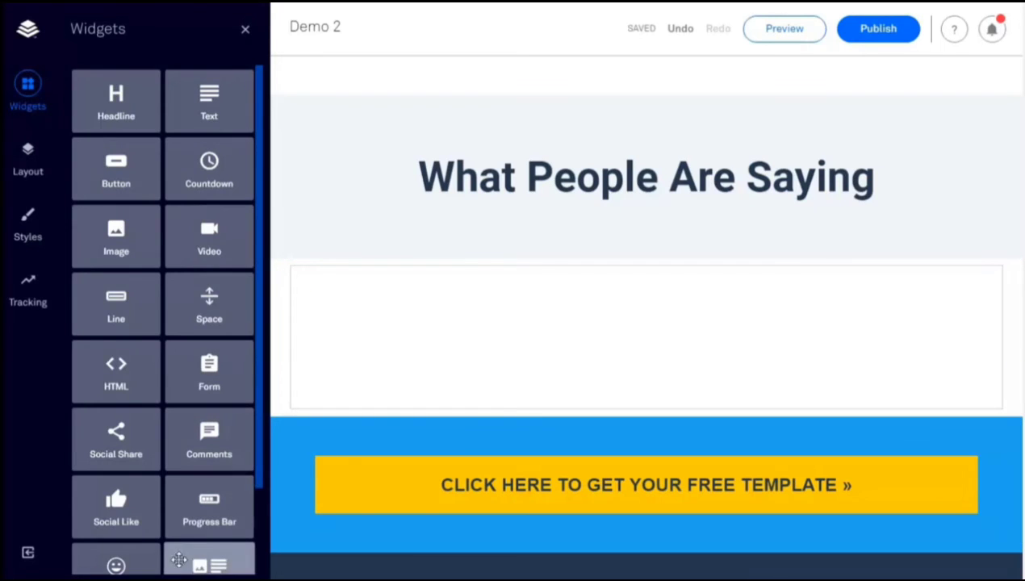
drag(197, 564, 542, 332)
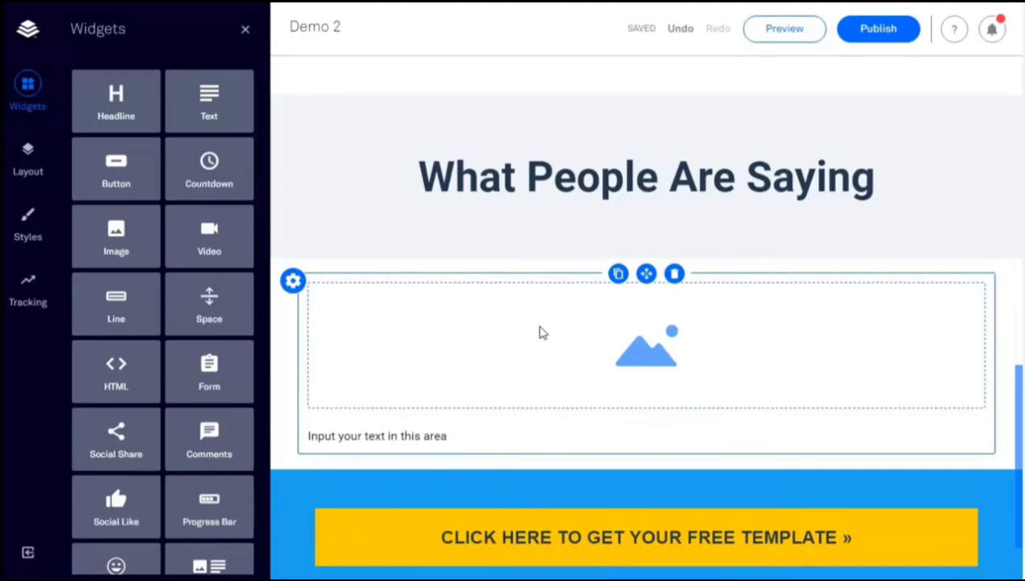
click(472, 330)
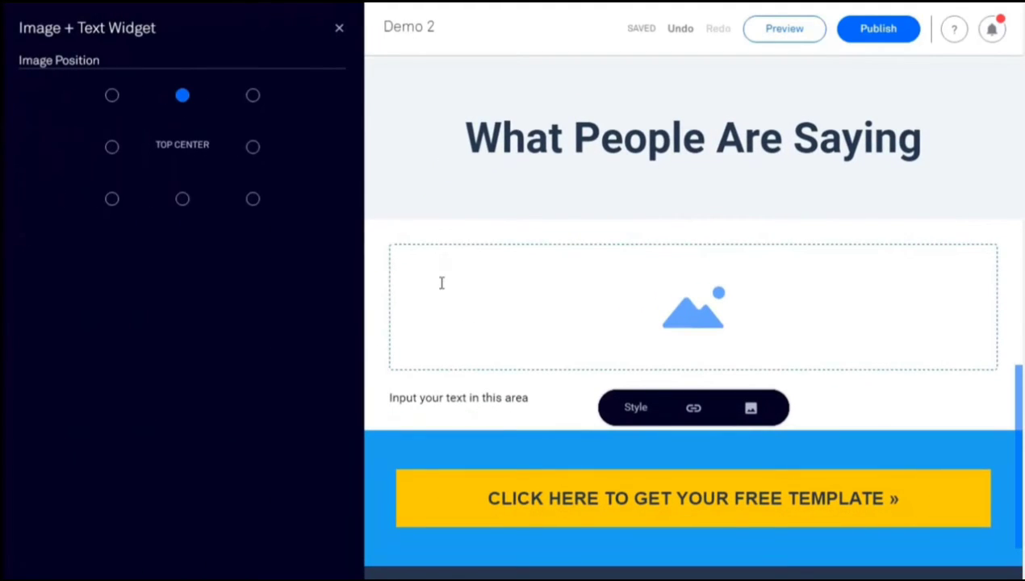
click(254, 149)
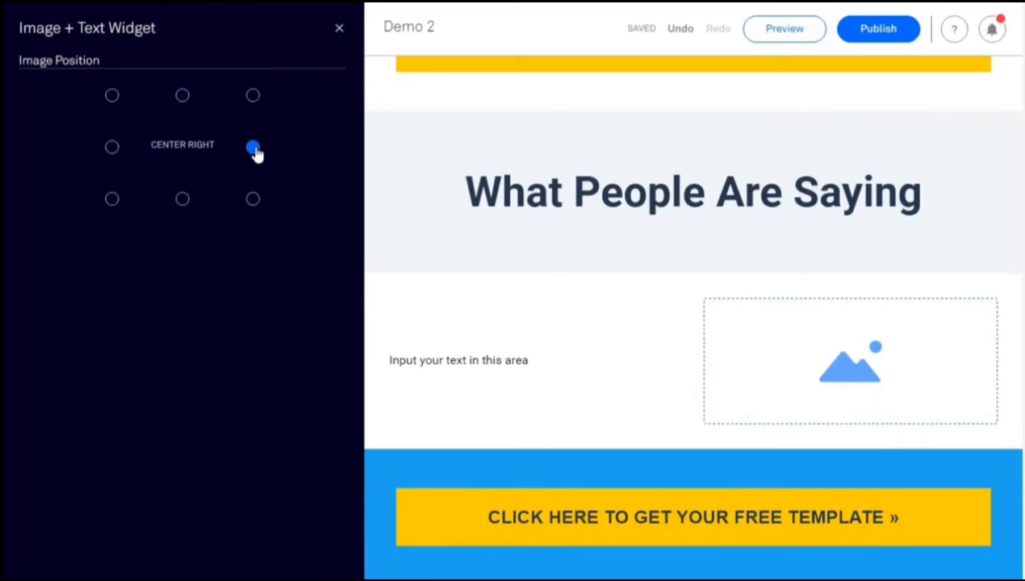
Step: Change the block text to 'This is an amazing landing page' at size 6
click(543, 363)
text(is )
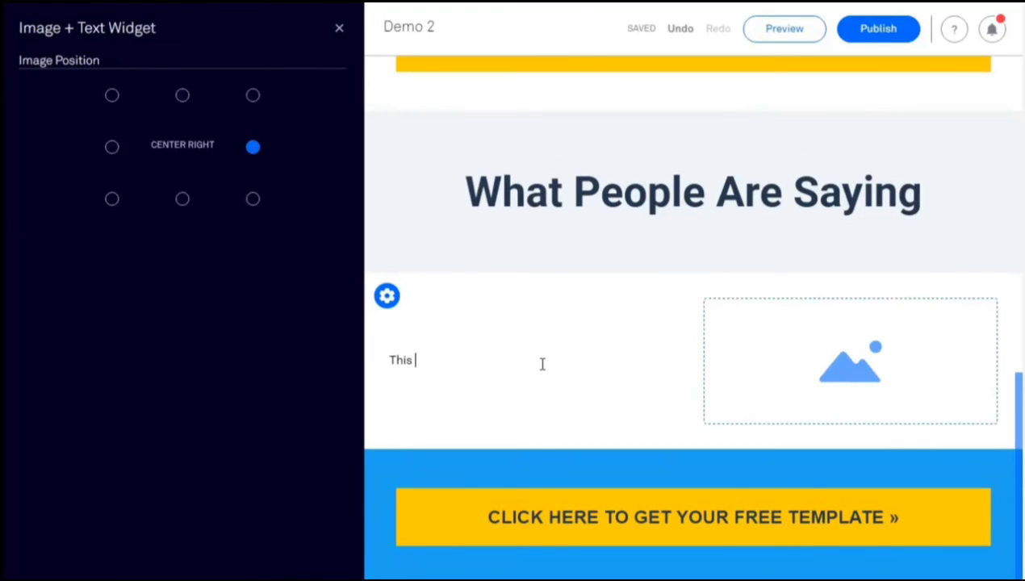
text(is an amazing )
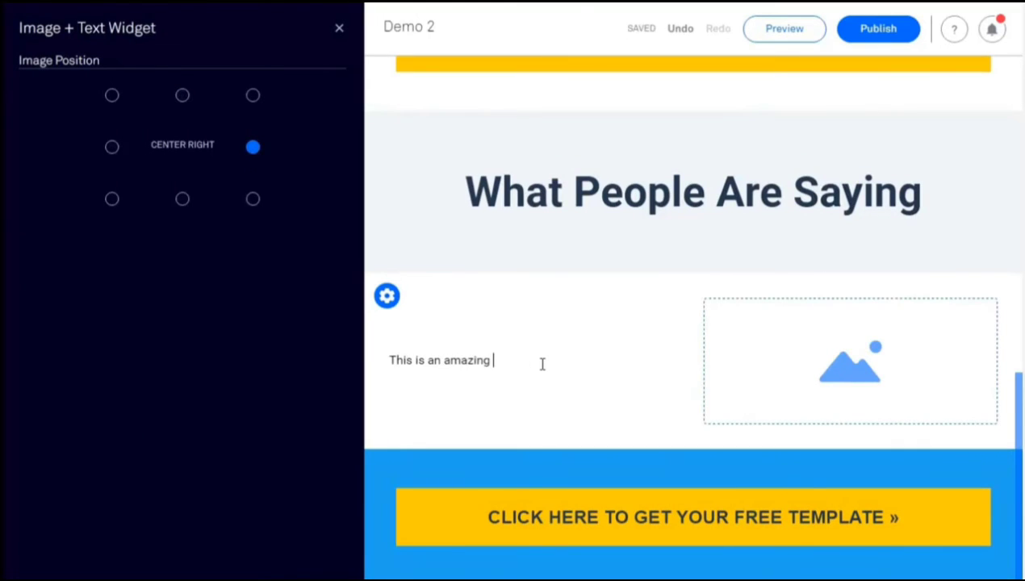
text(landing page)
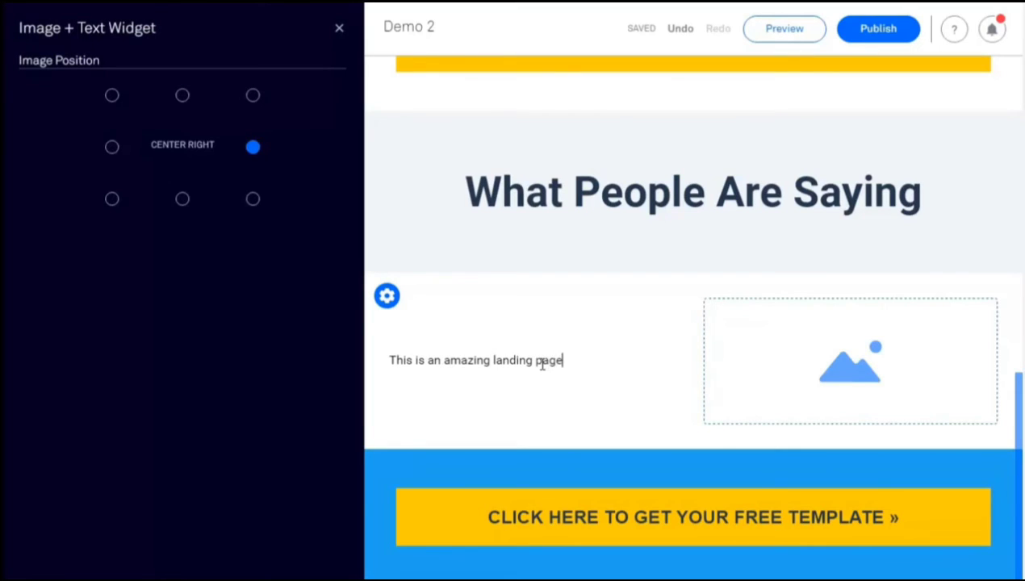
click(469, 360)
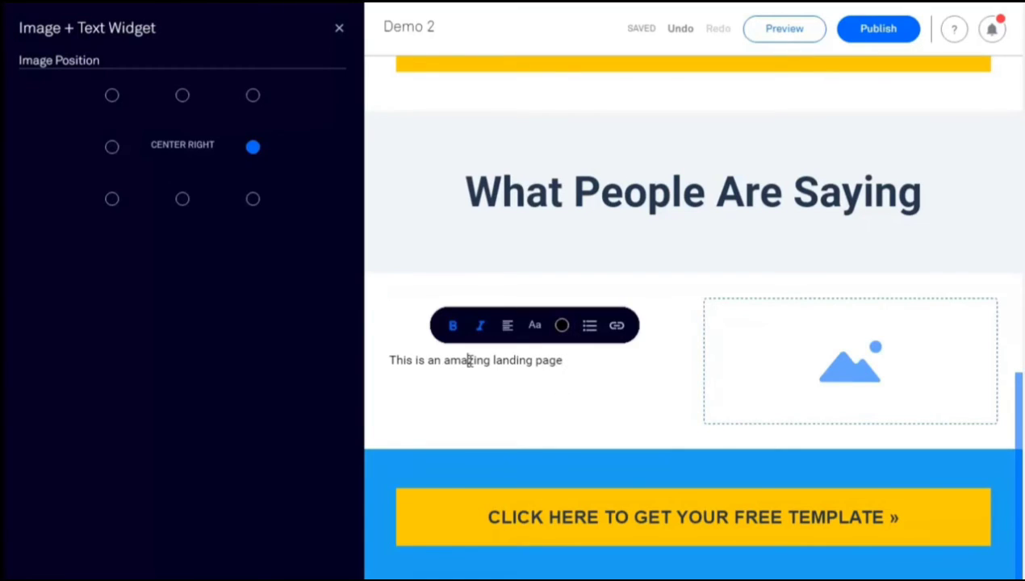
click(535, 326)
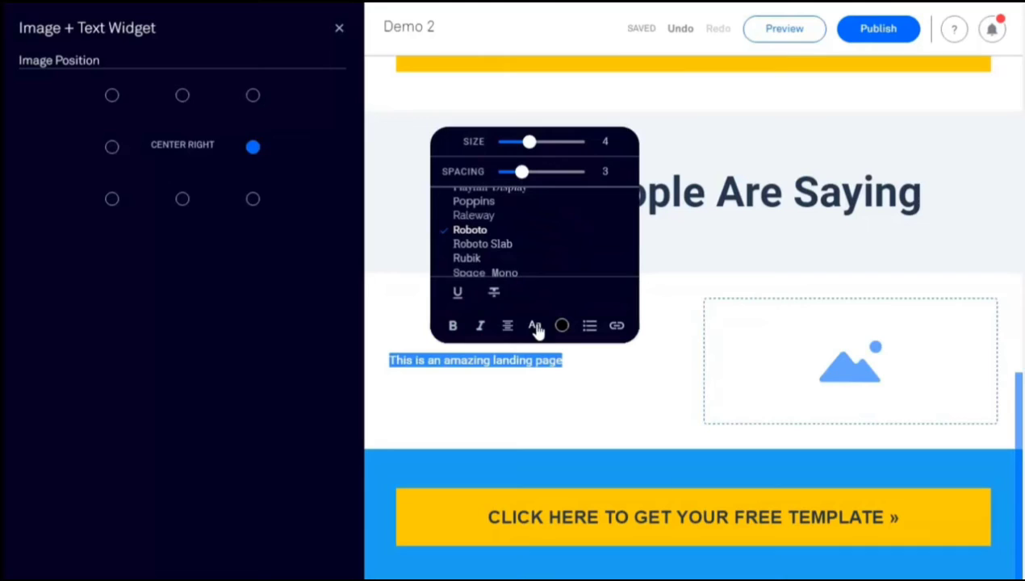
click(562, 144)
drag(563, 144, 548, 141)
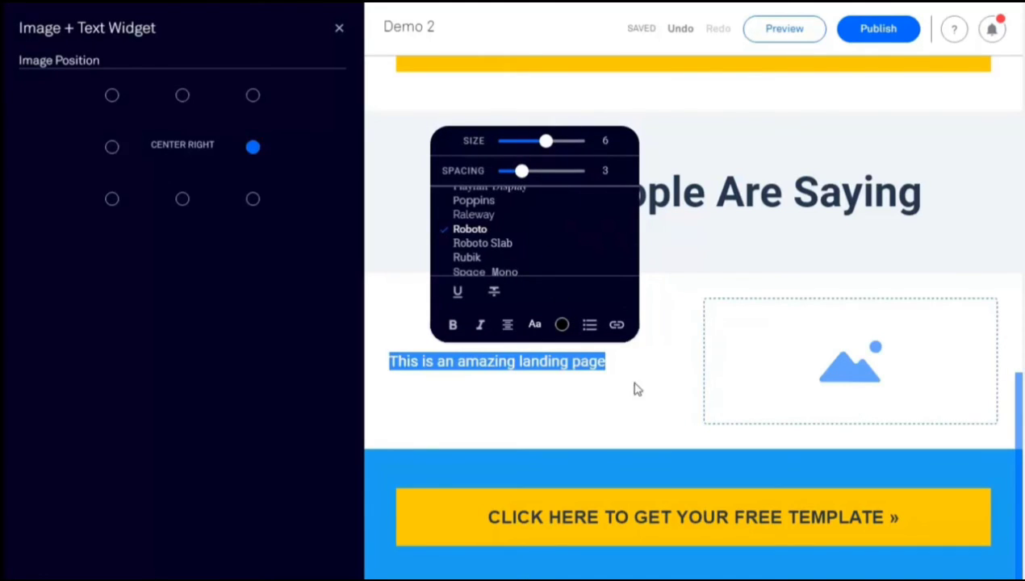
click(835, 373)
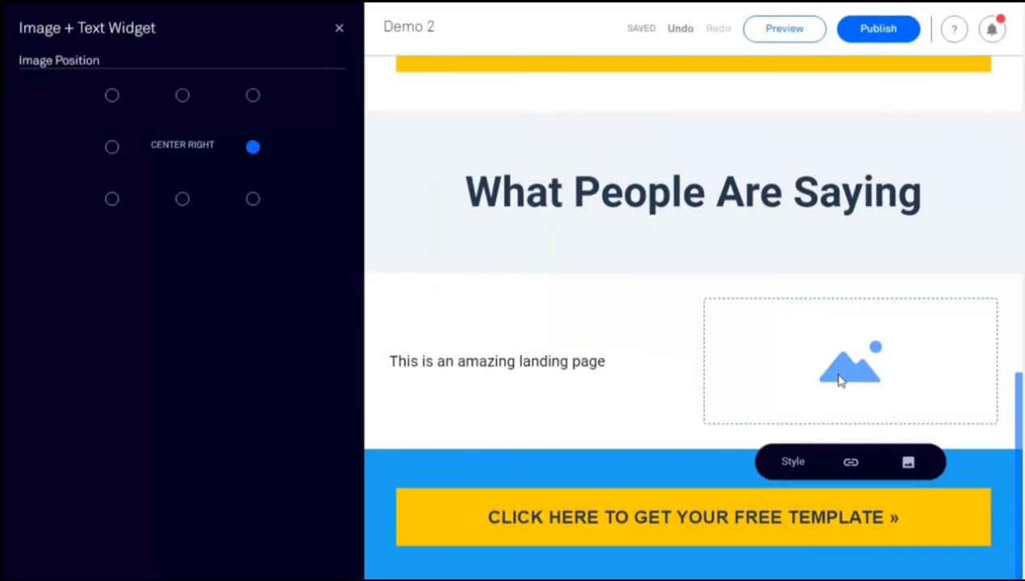
Step: Fill the image slot with the laptop-on-desk photo from Your Images
click(908, 465)
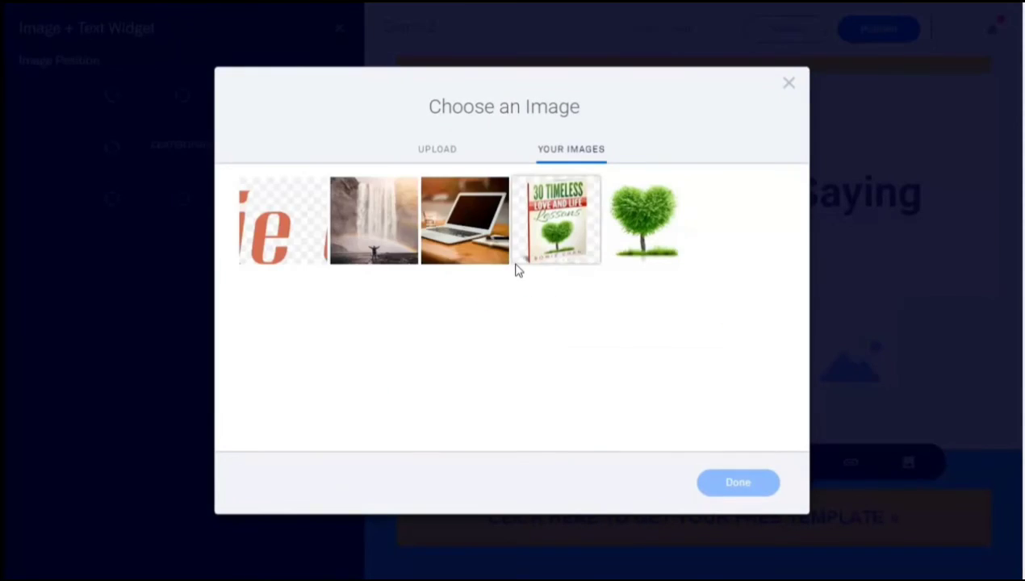
click(485, 231)
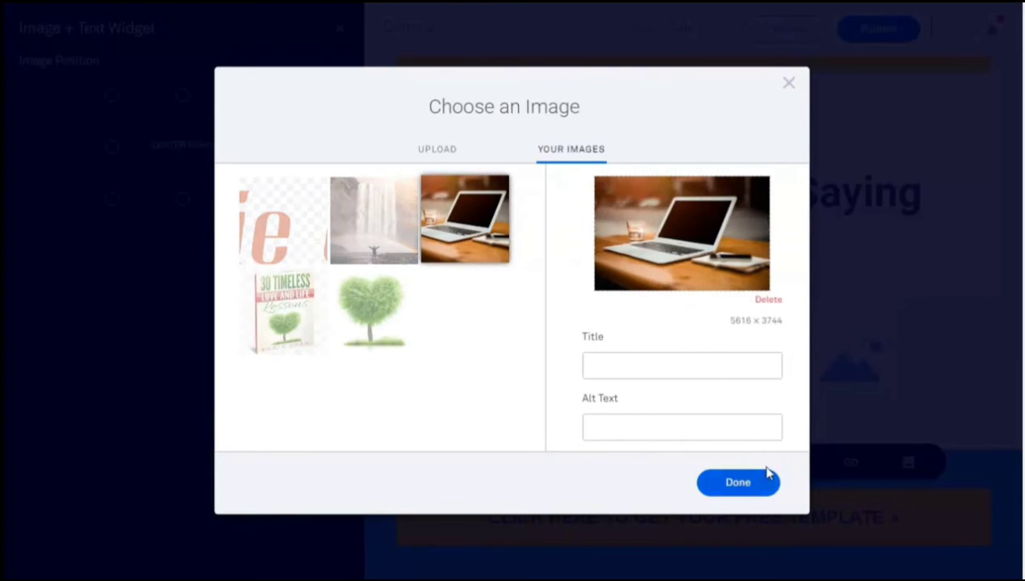
click(741, 484)
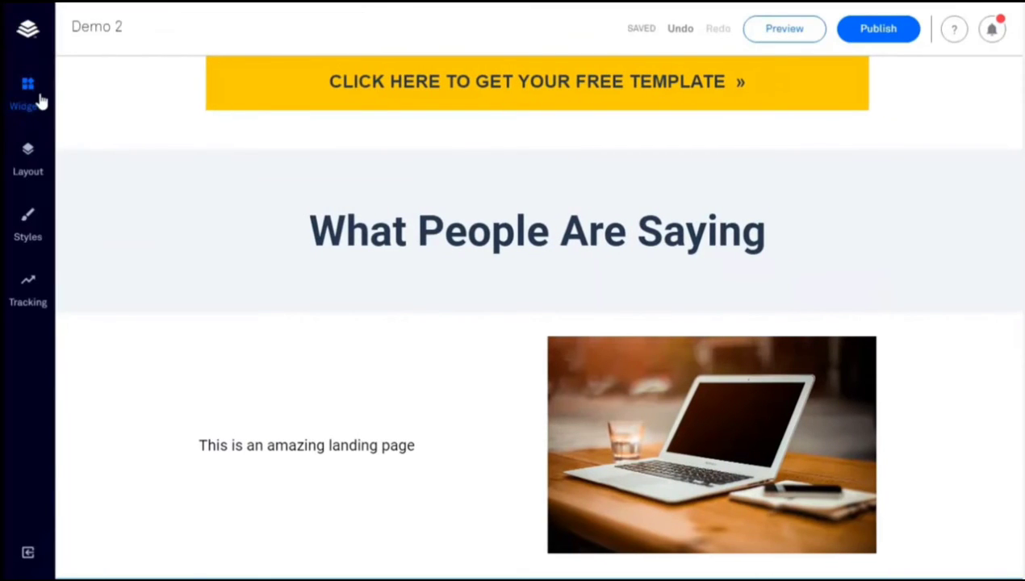
click(37, 97)
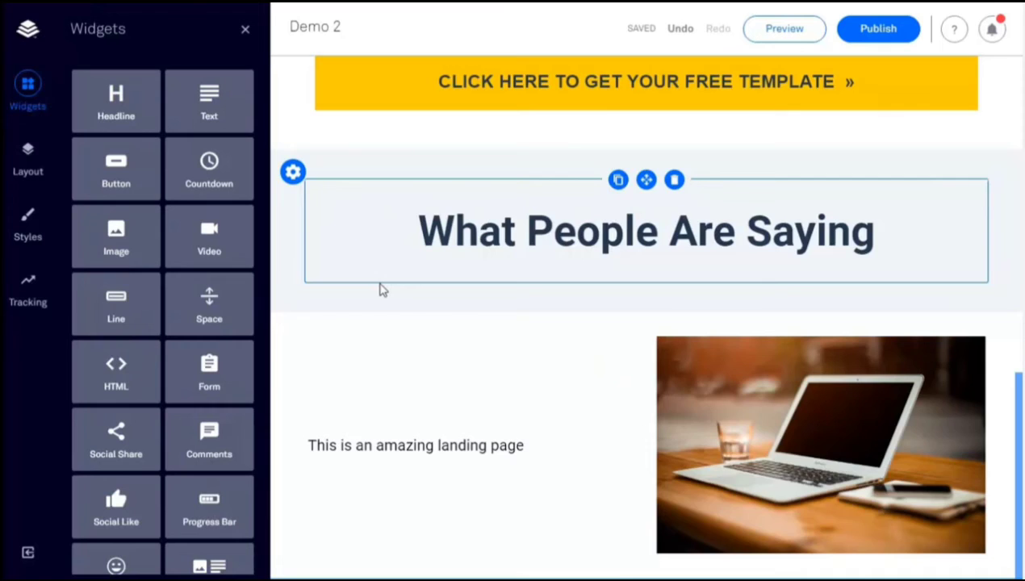
Step: Widen the call-to-action column across the blue strip
scroll(384, 290, down, 3)
drag(217, 297, 352, 423)
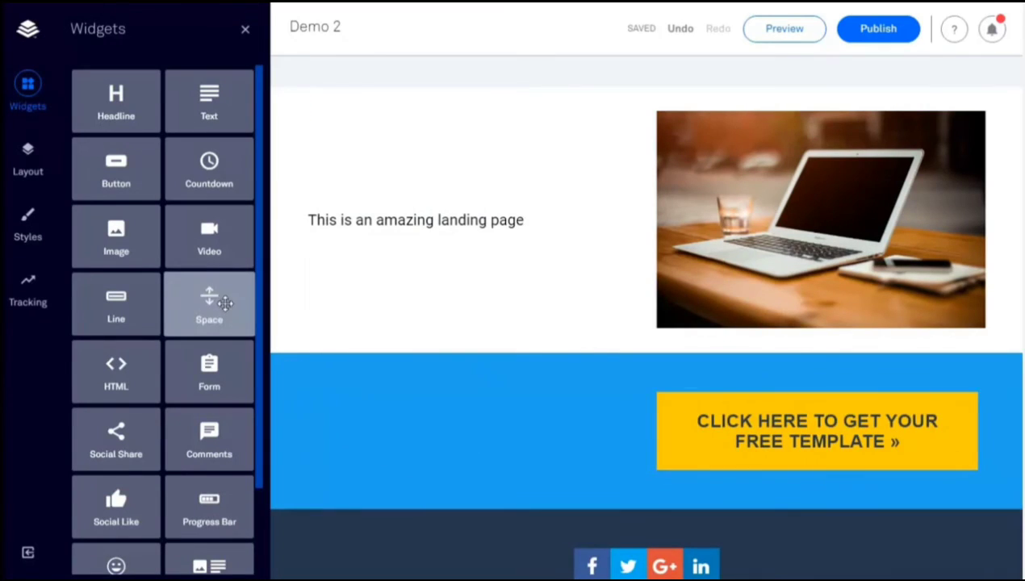
drag(224, 303, 1007, 441)
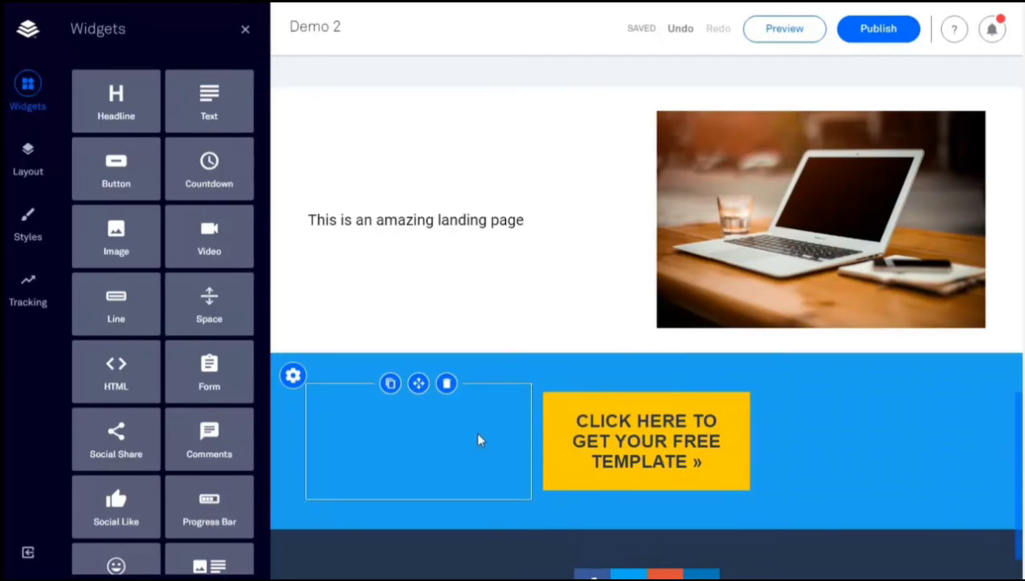
drag(531, 444, 879, 431)
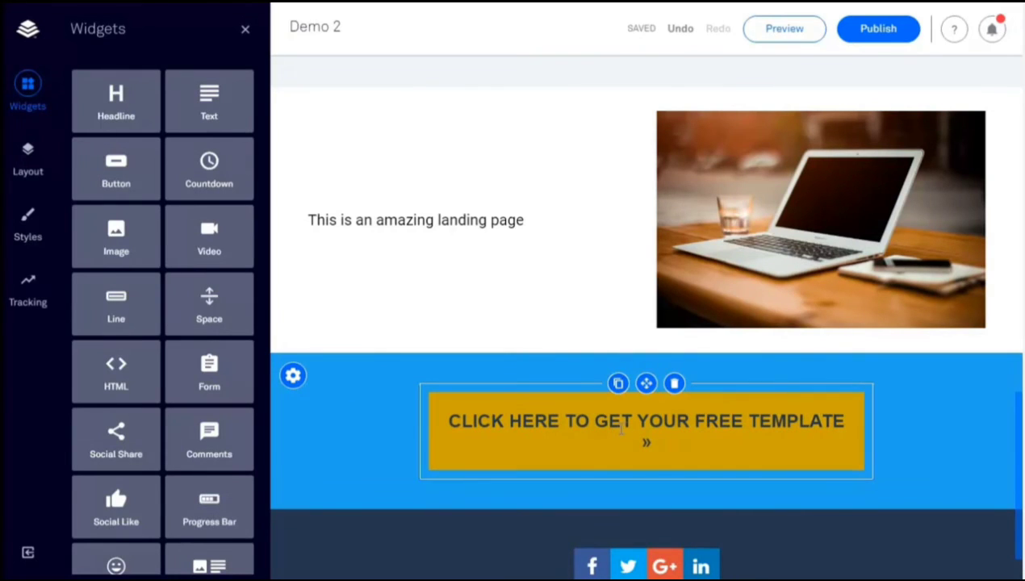
Step: Trim the button text to 'GET YOUR FREE TEMPLATE' by deleting 'CLICK HERE TO' and the » symbol
drag(589, 428, 444, 418)
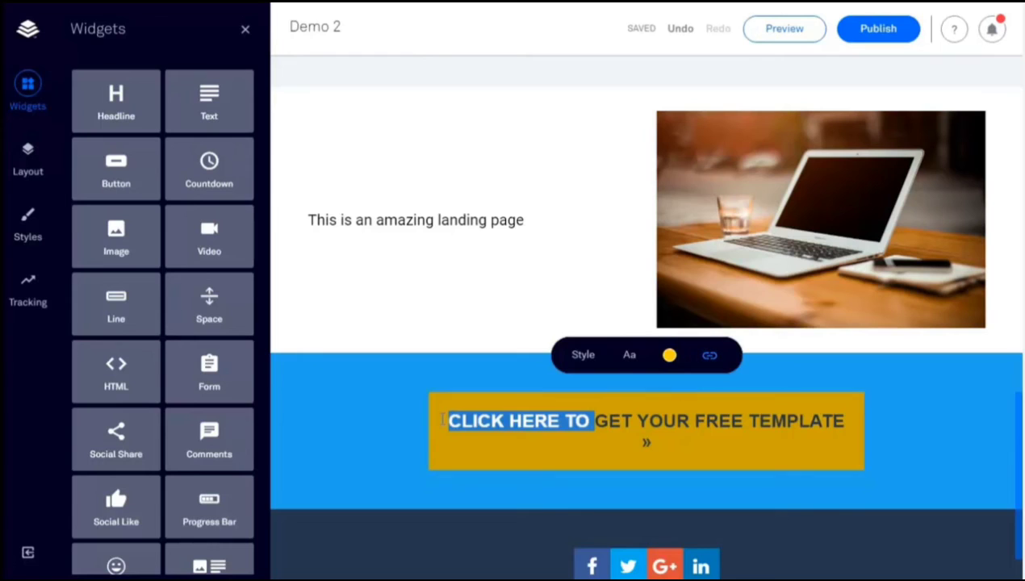
key(BackSpace)
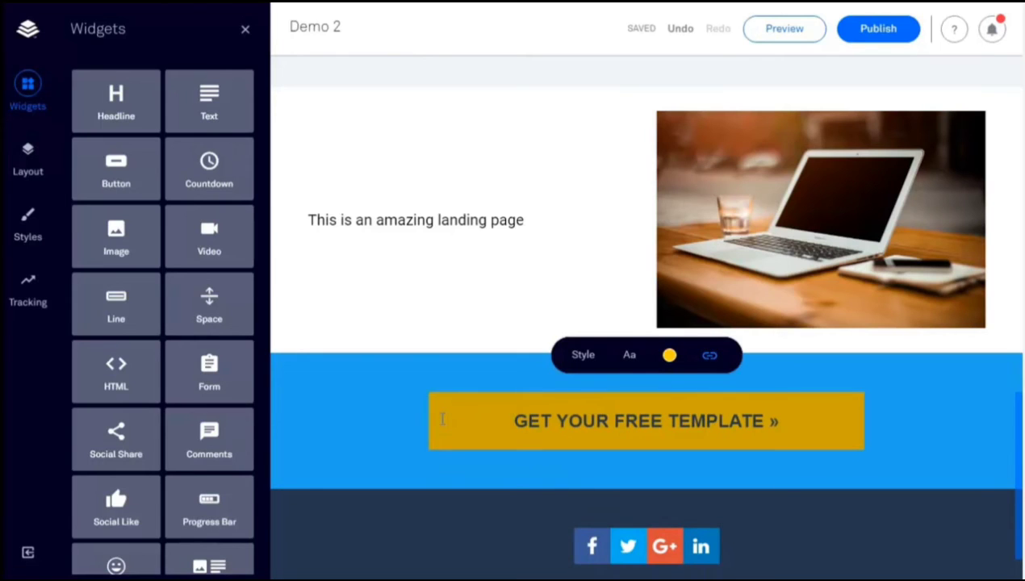
click(773, 420)
key(BackSpace)
key(BackSpace)
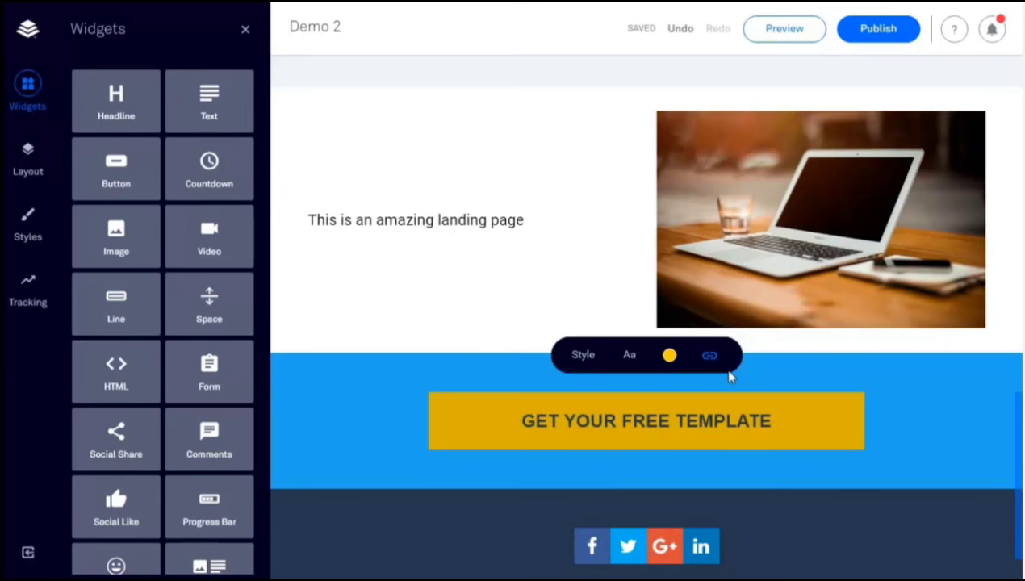
Step: Make the button rounded with a red #ff1500 background and white #ffffff text
click(586, 359)
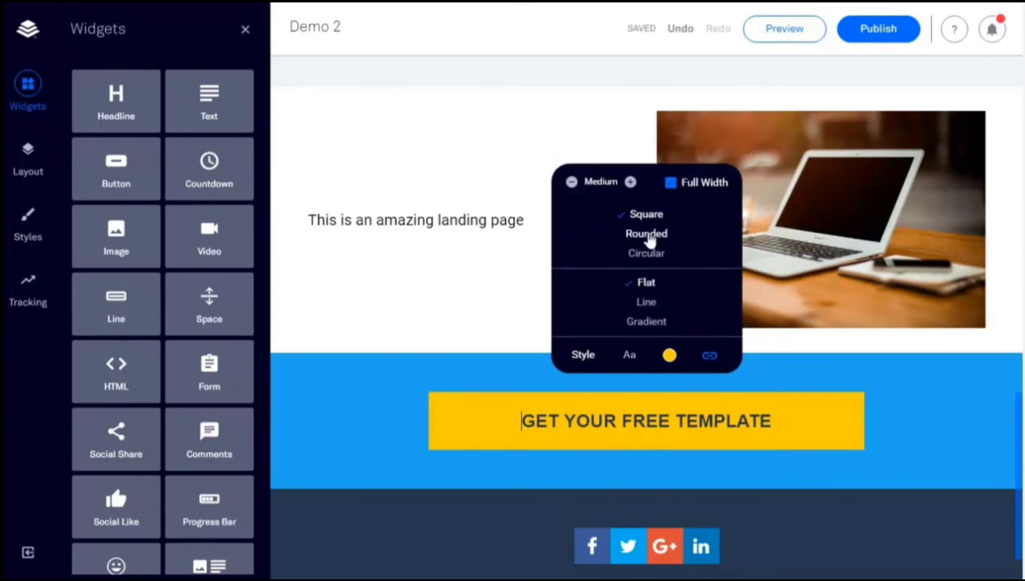
click(647, 234)
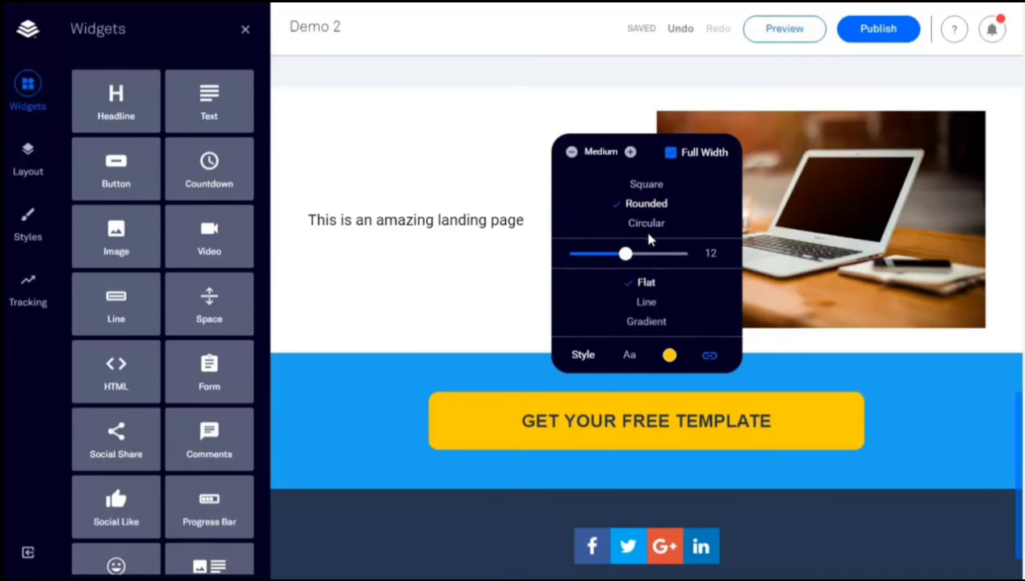
click(670, 357)
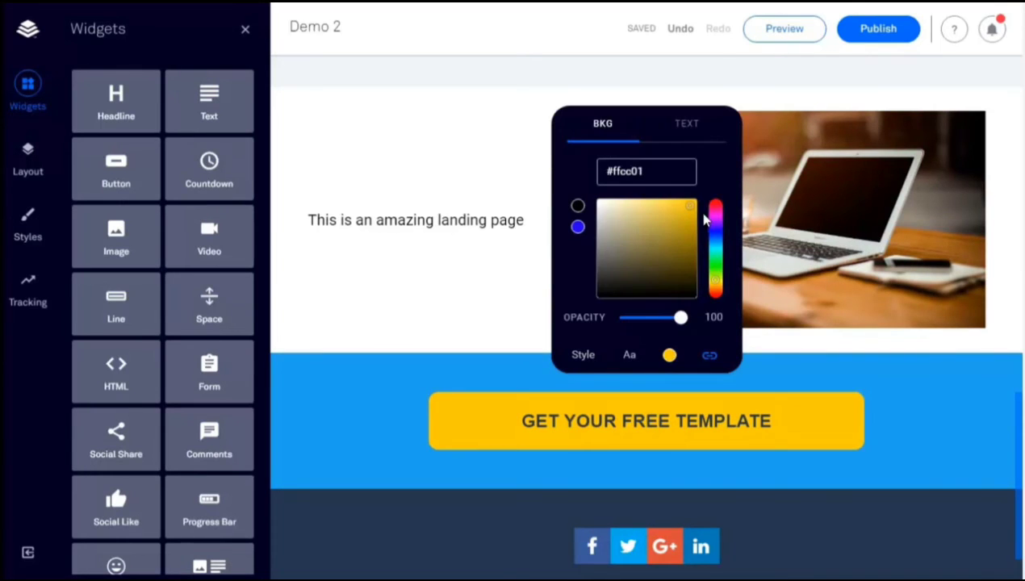
click(716, 290)
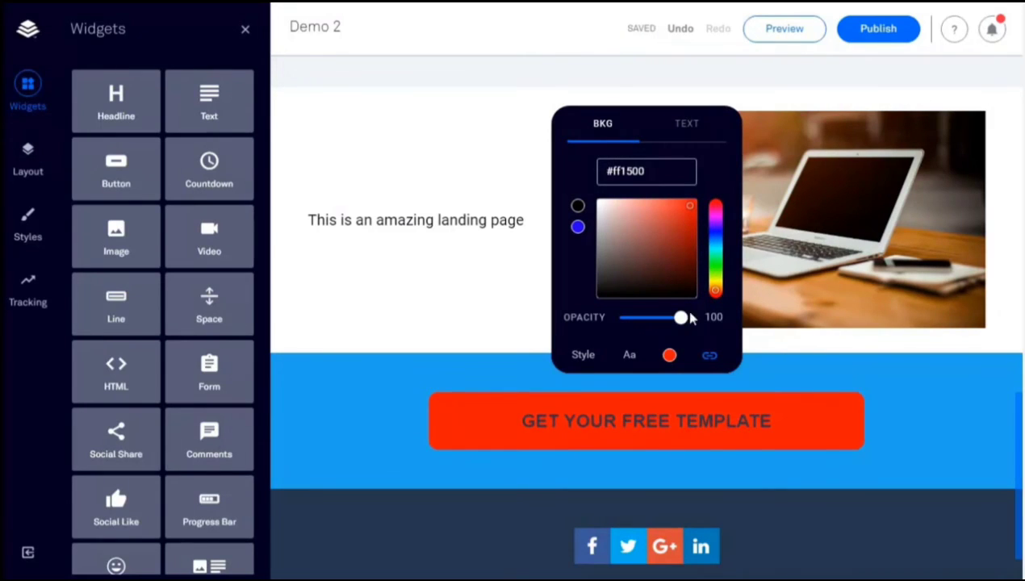
click(690, 129)
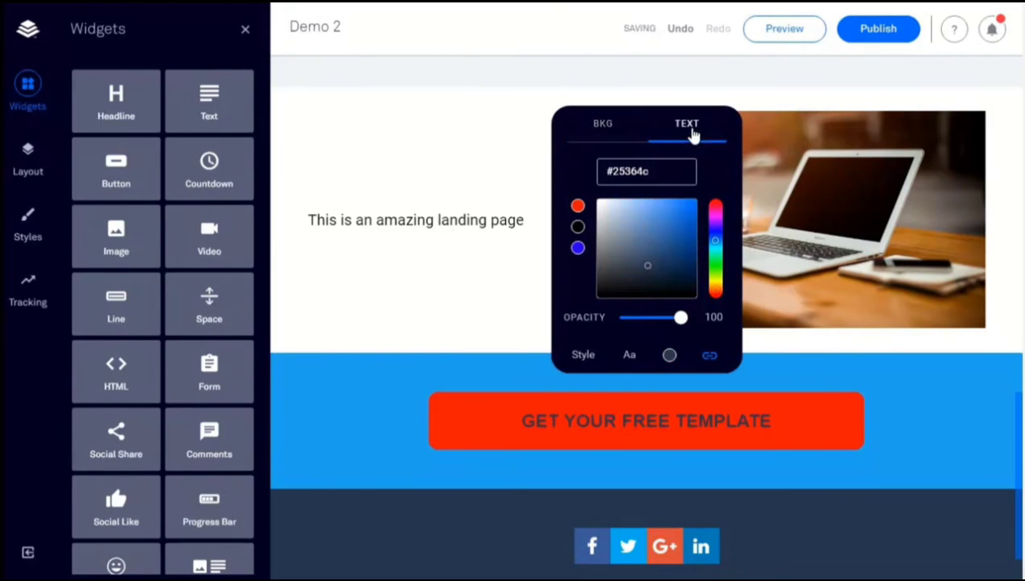
click(600, 208)
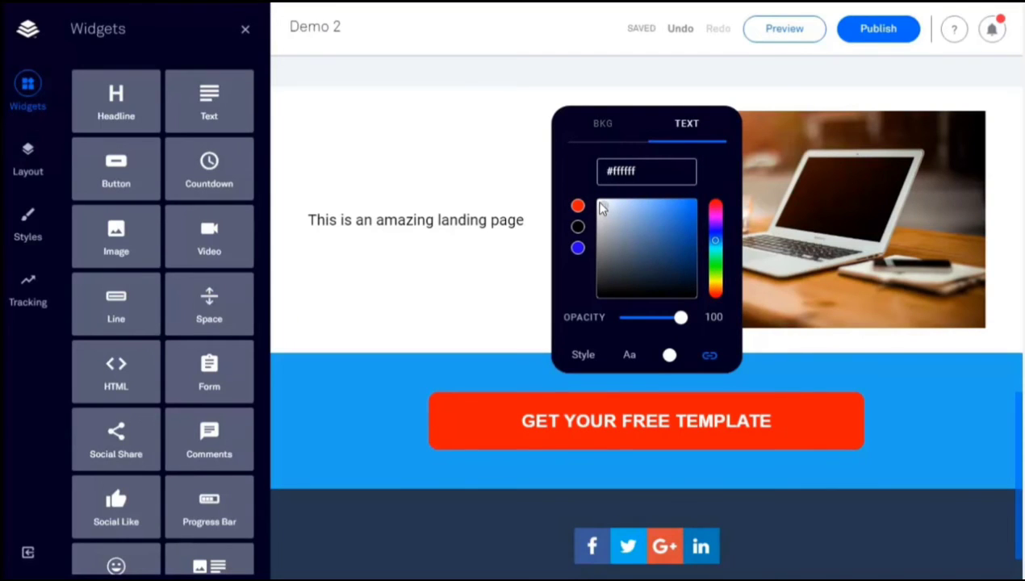
scroll(828, 462, down, 2)
Step: Change the footer from '© 2015 | Legal Information' to '© 2016 | Copyright'
click(636, 528)
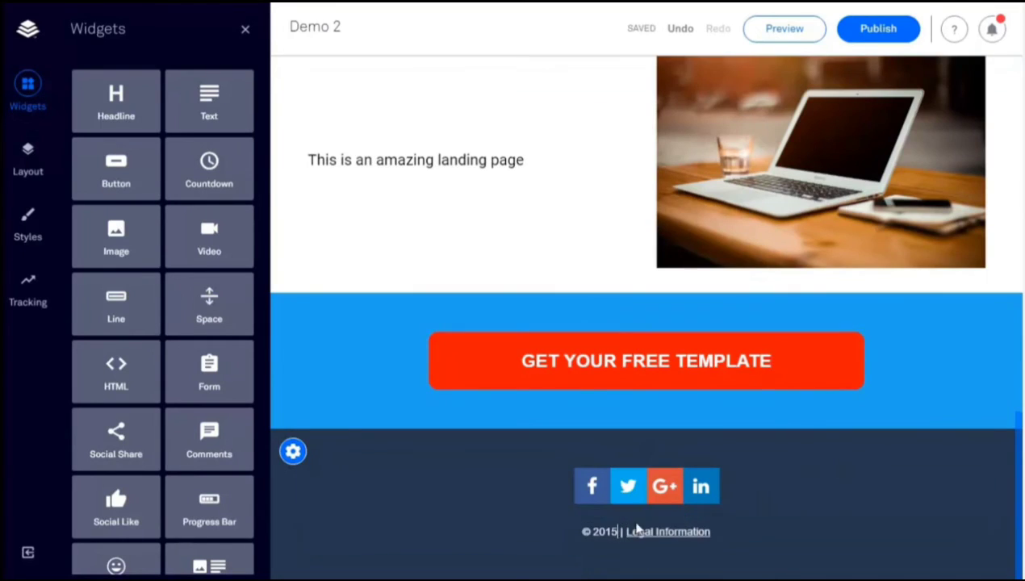
click(615, 532)
key(BackSpace)
text(6)
click(710, 532)
key(BackSpace)
key(BackSpace)
key(BackSpace)
key(BackSpace)
key(BackSpace)
key(BackSpace)
key(BackSpace)
key(BackSpace)
key(BackSpace)
key(BackSpace)
key(BackSpace)
key(BackSpace)
key(BackSpace)
key(BackSpace)
key(BackSpace)
key(BackSpace)
key(BackSpace)
text(Copyright)
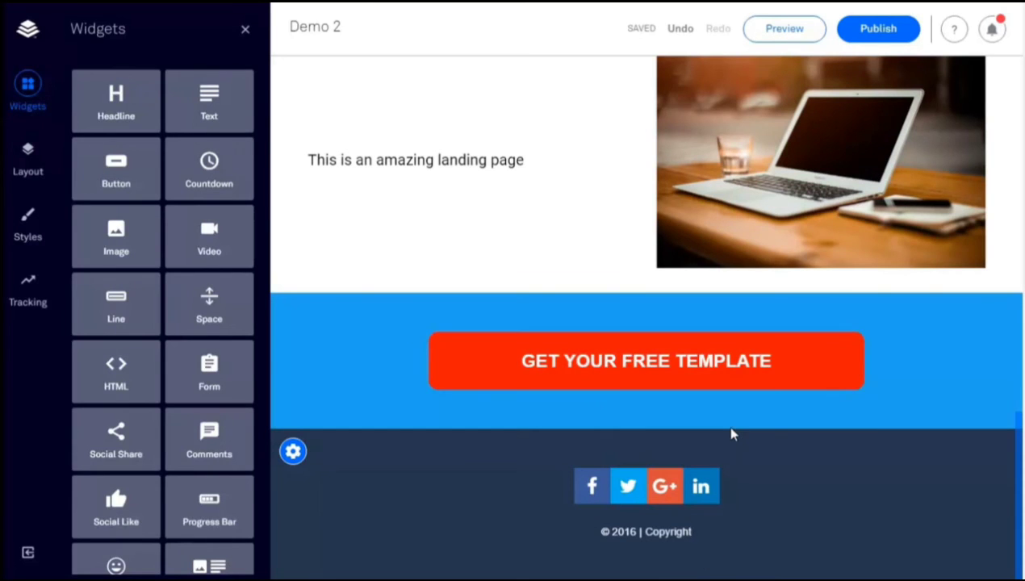
scroll(732, 432, up, 20)
scroll(732, 434, up, 2)
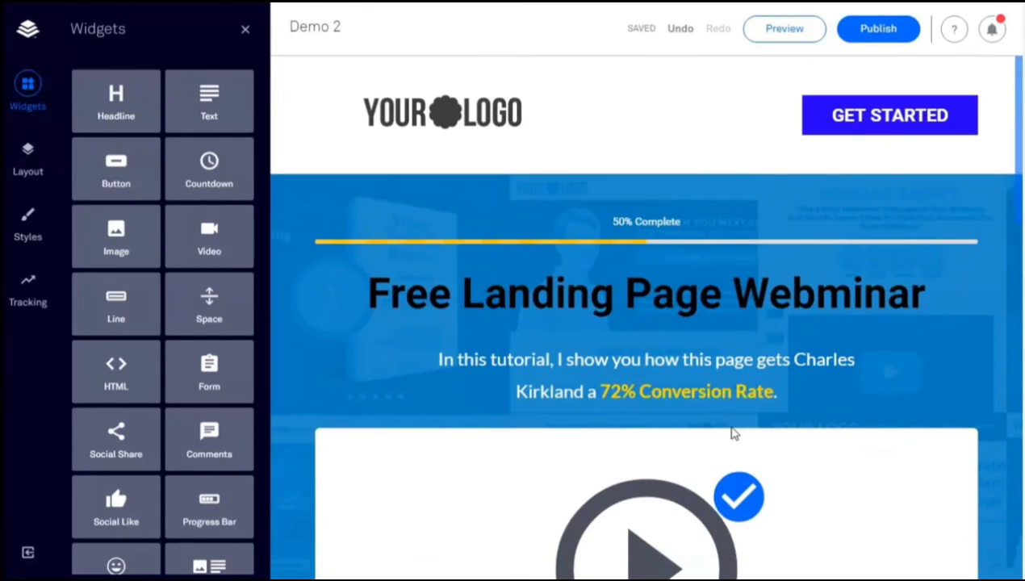
Step: Link the GET STARTED button to a leadbox and open My Leadbox 1 for editing
click(862, 115)
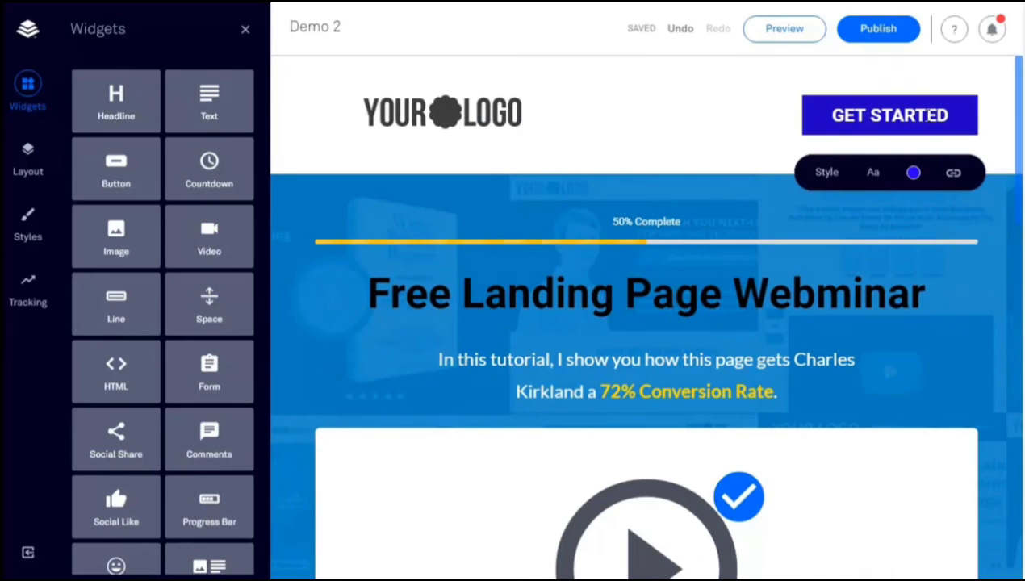
click(954, 175)
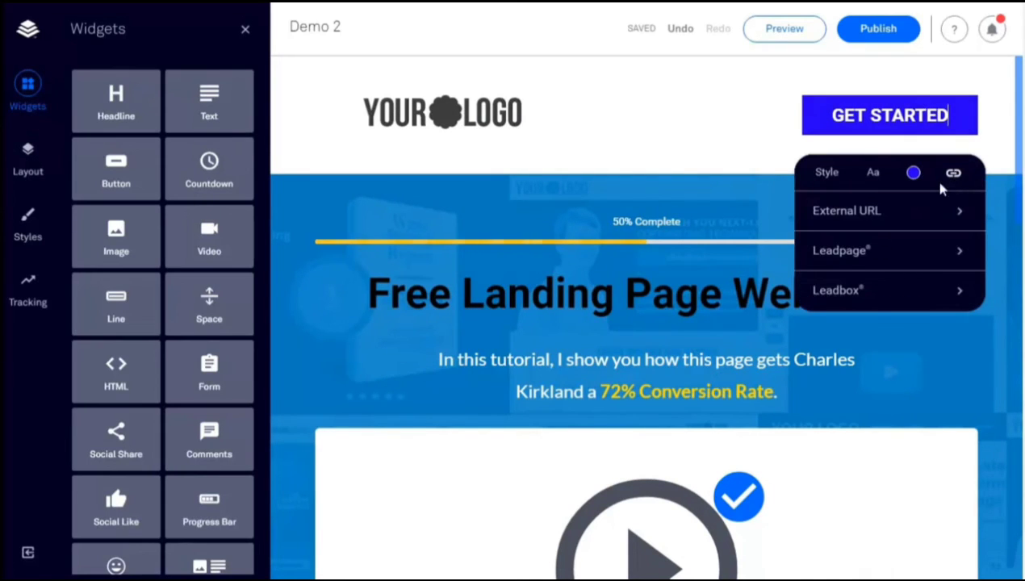
click(871, 292)
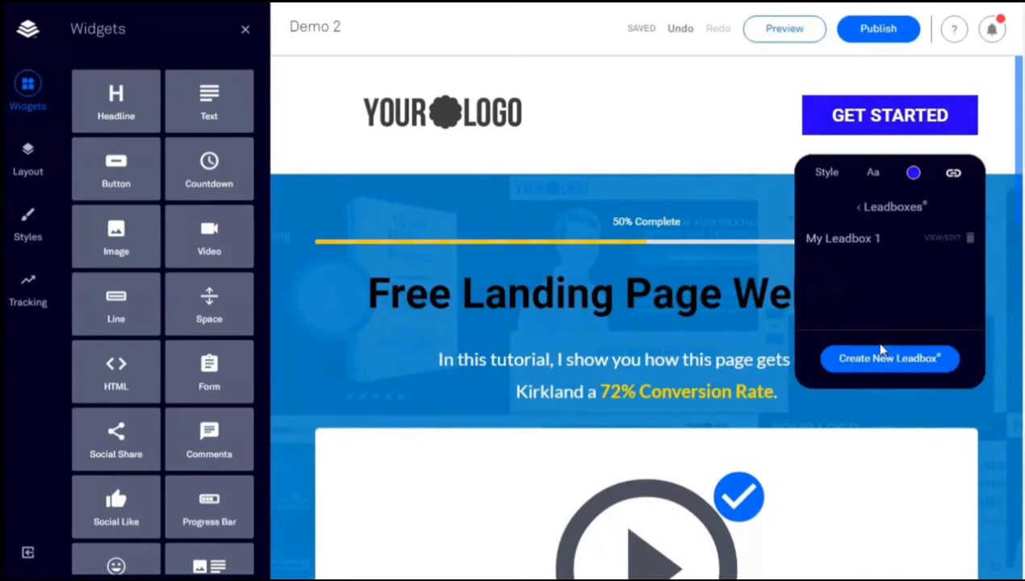
click(941, 239)
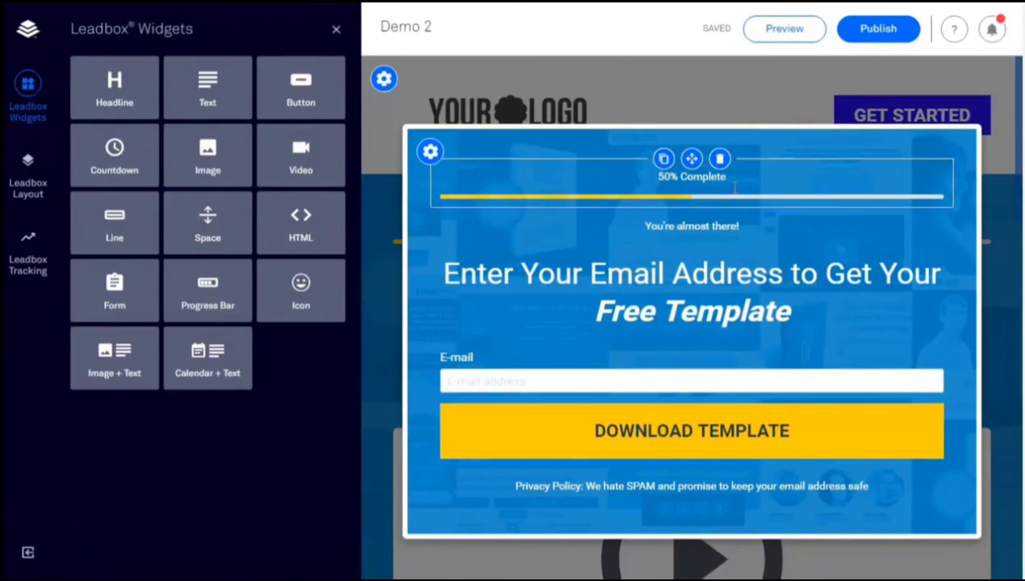
Step: Raise the leadbox progress bar from 50% to 75% complete and open the email form settings
click(734, 194)
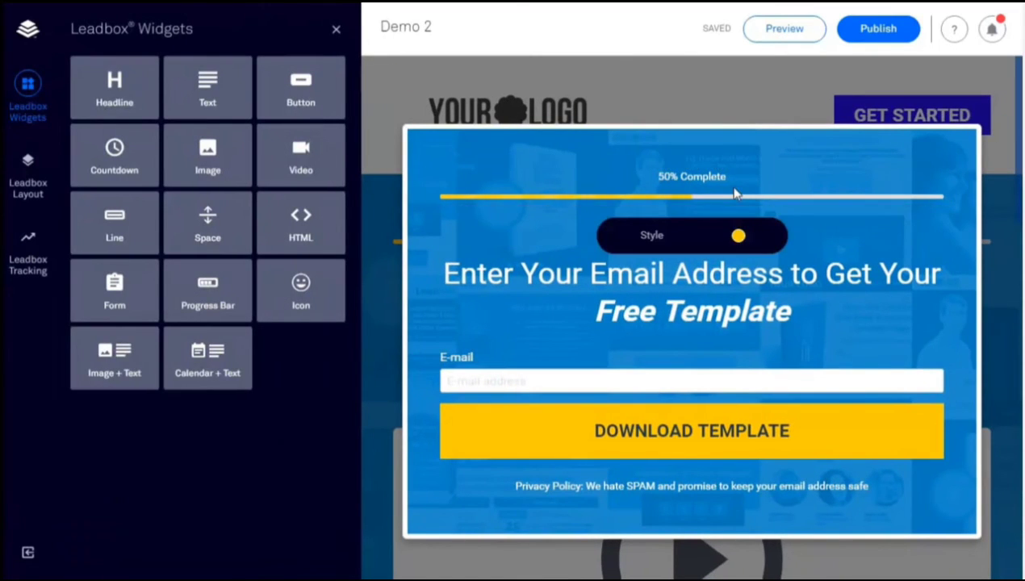
click(654, 236)
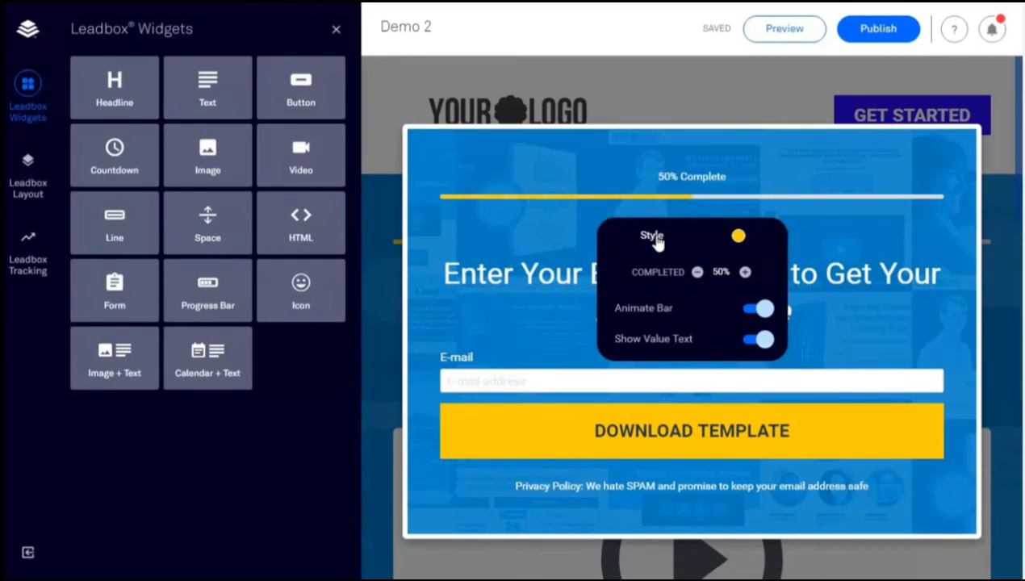
click(744, 272)
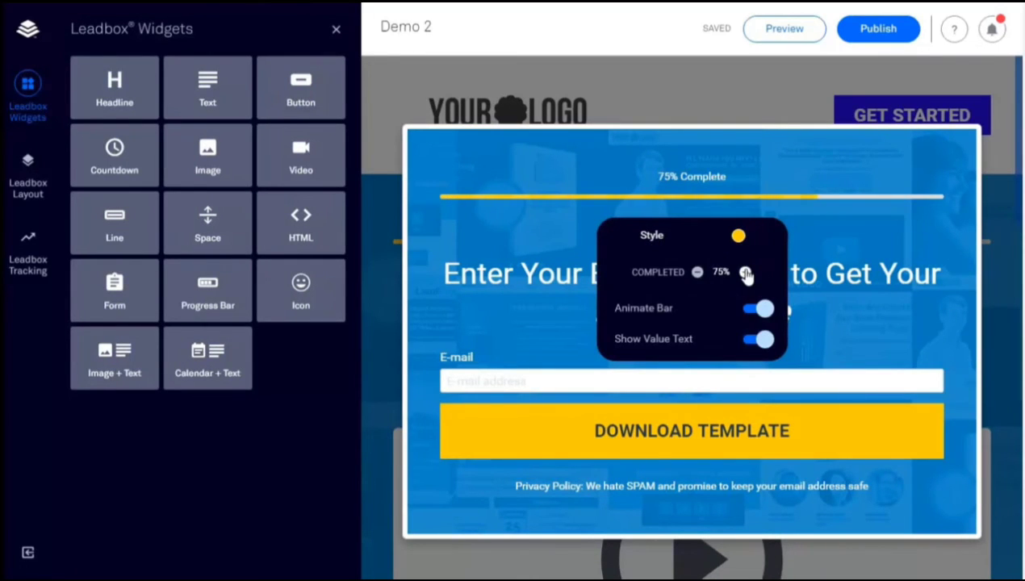
click(574, 376)
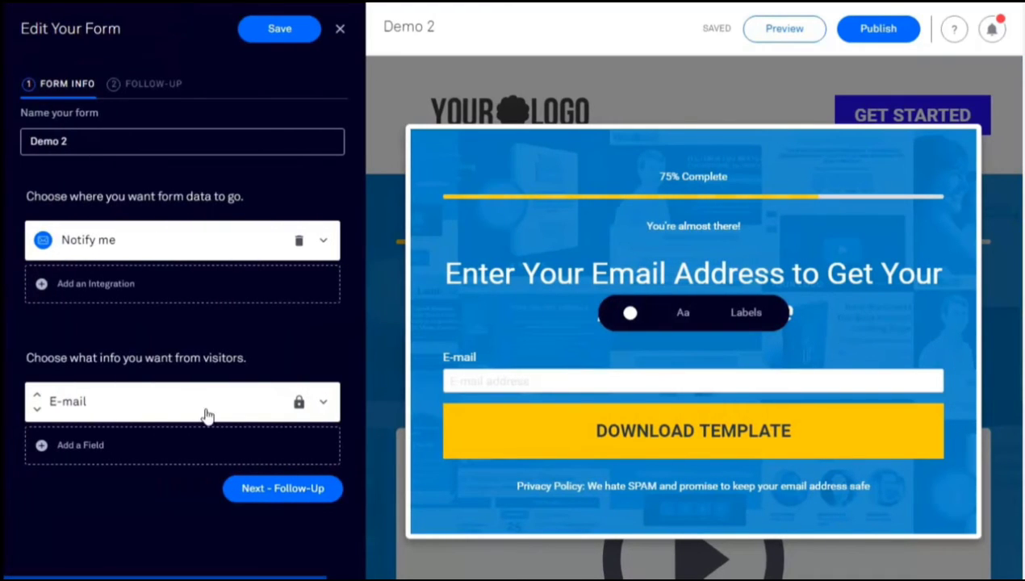
Step: Add a First Name field and set the E-mail placeholder to 'enter your best email address'
click(281, 455)
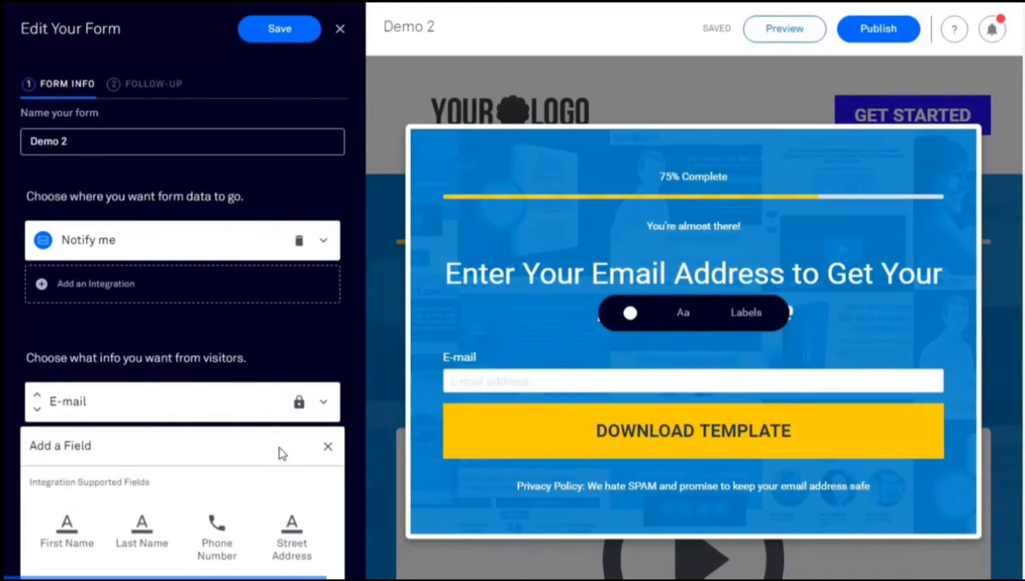
click(70, 538)
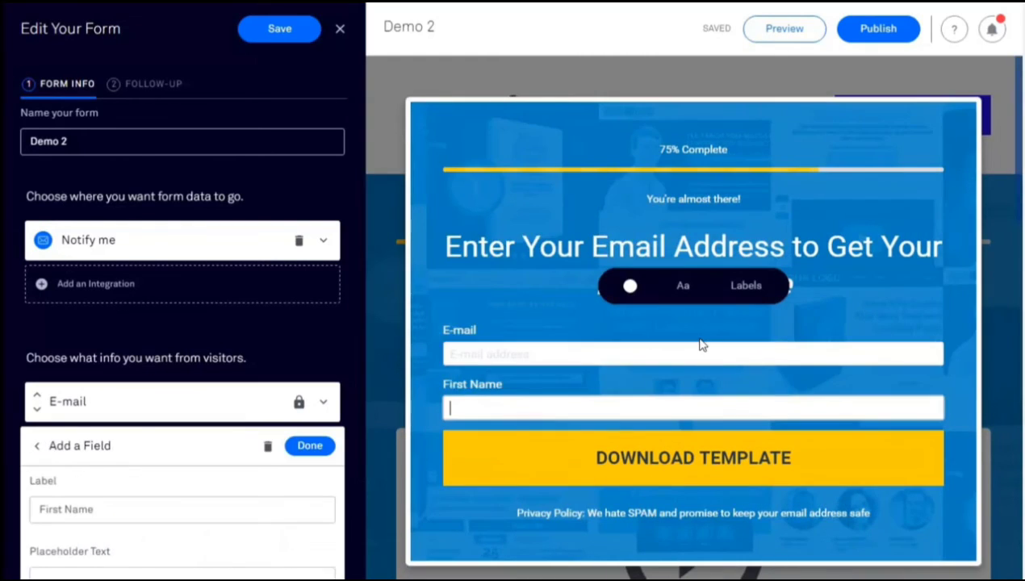
click(698, 343)
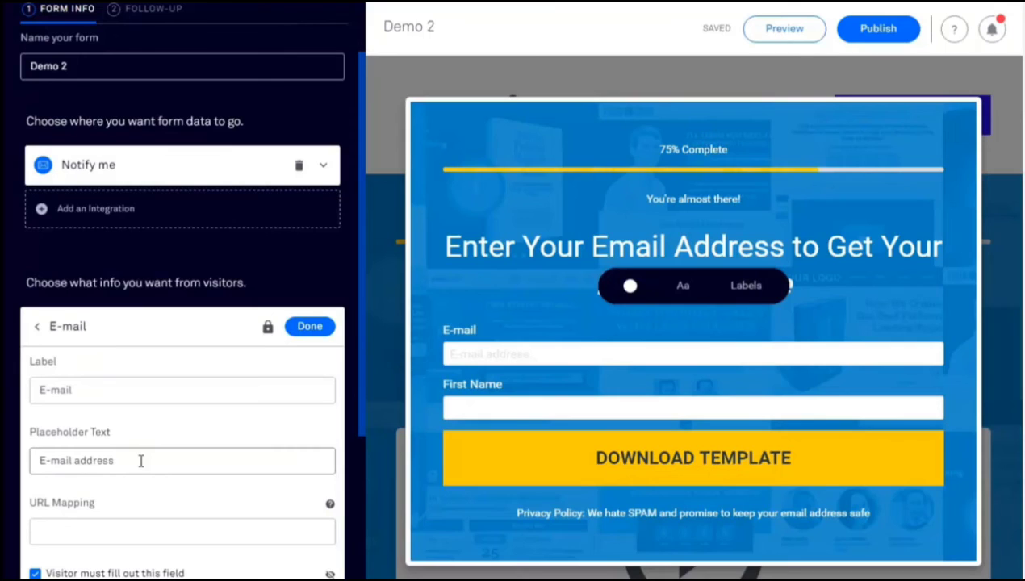
click(141, 460)
key(BackSpace)
key(BackSpace)
key(BackSpace)
key(BackSpace)
key(BackSpace)
key(BackSpace)
key(BackSpace)
key(BackSpace)
key(BackSpace)
key(BackSpace)
key(BackSpace)
key(BackSpace)
key(BackSpace)
key(BackSpace)
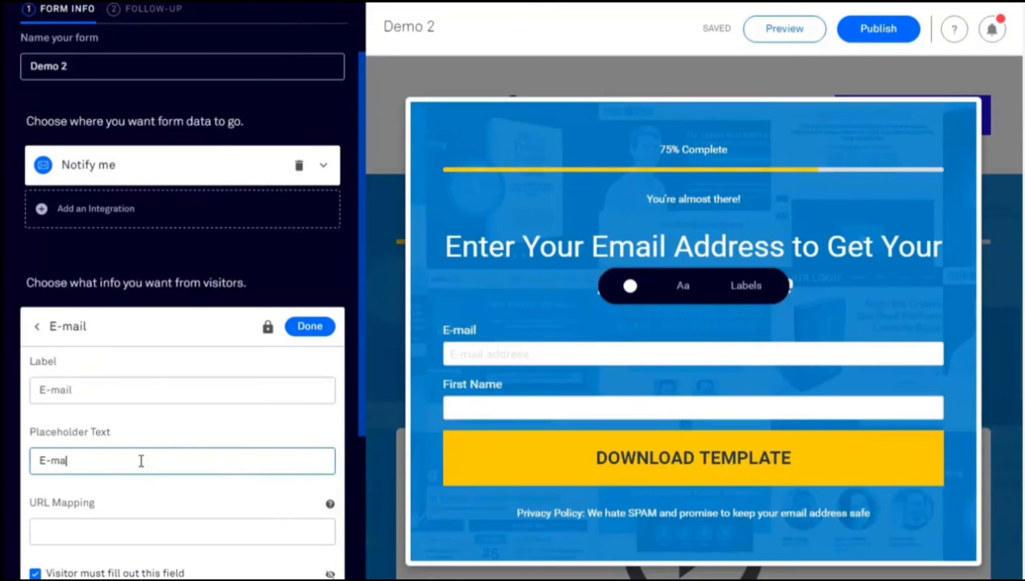
text(enter your best email add)
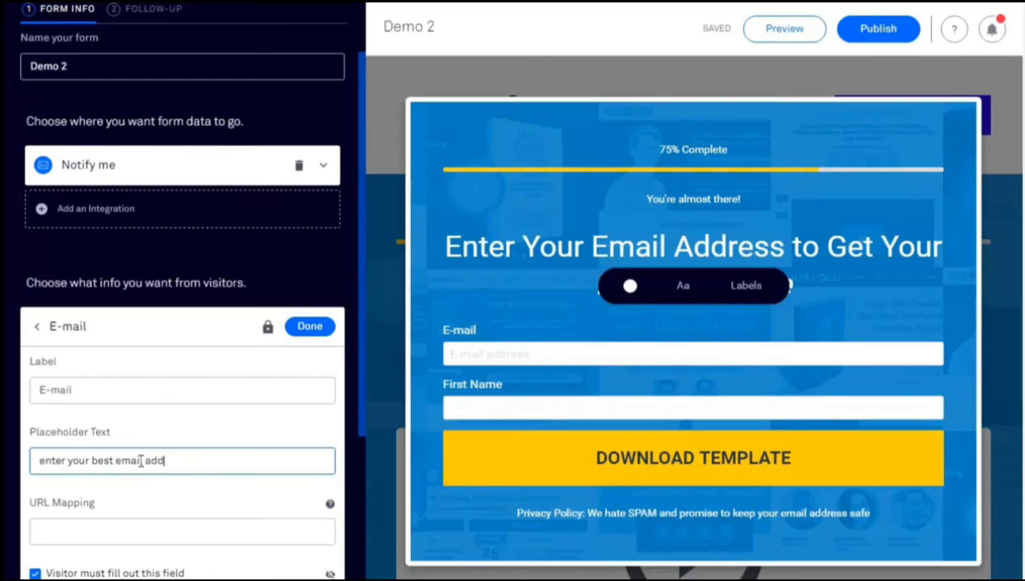
text(ress)
key(Return)
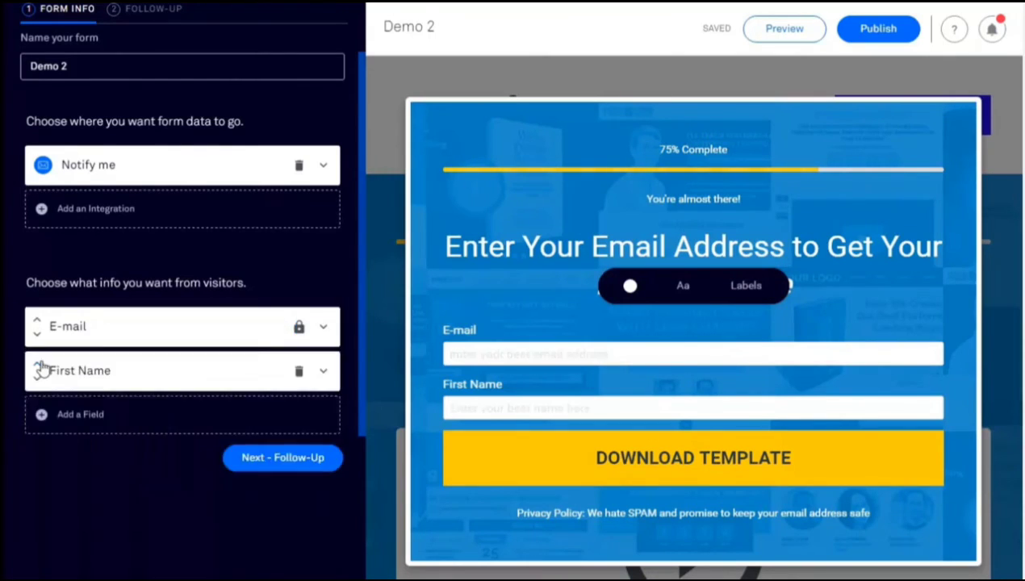
Step: Move First Name above E-mail and save the form
click(37, 364)
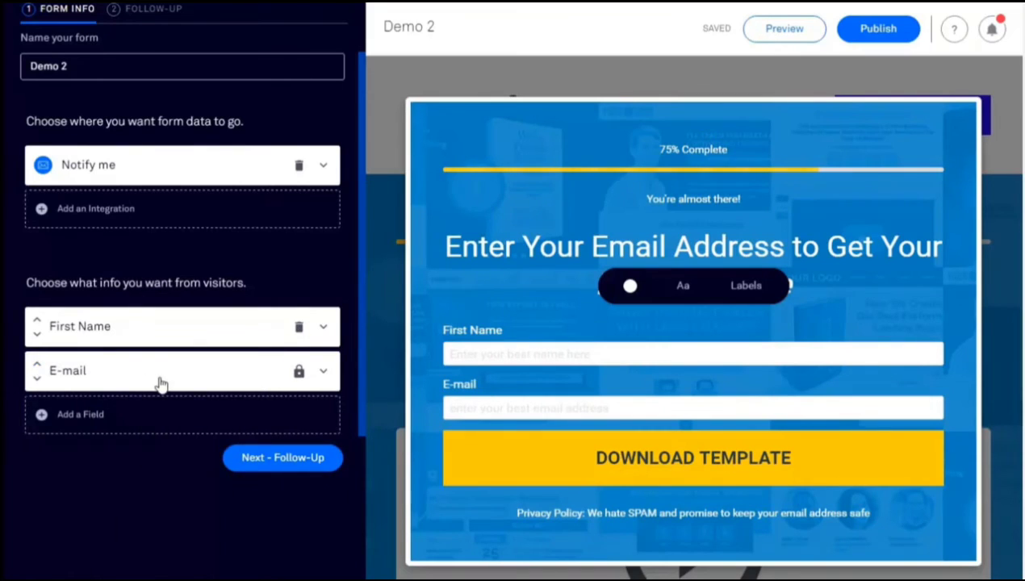
scroll(160, 385, up, 2)
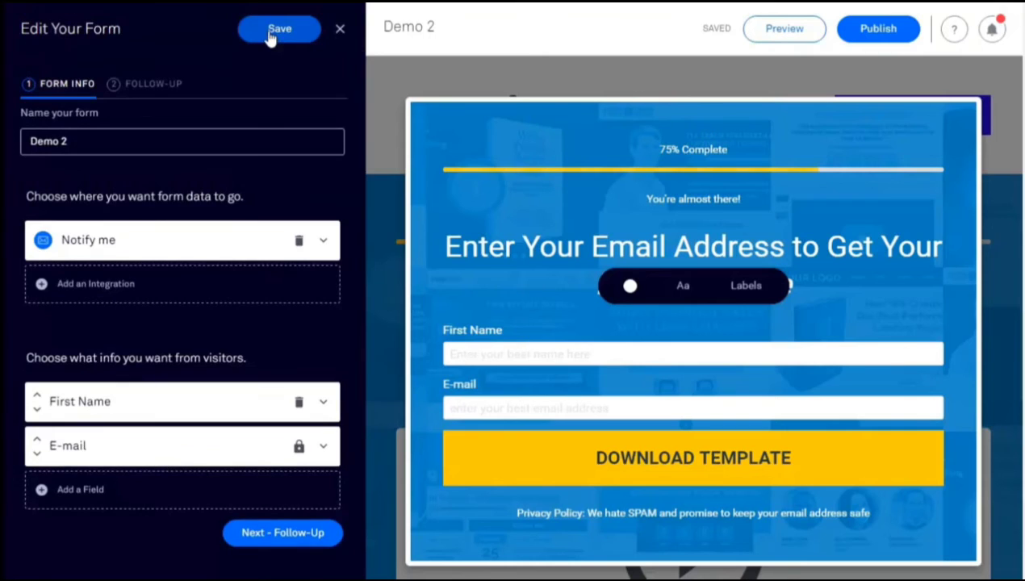
click(271, 37)
Step: Close the form editor and preview the Demo 2 page, scrolling through it
click(340, 29)
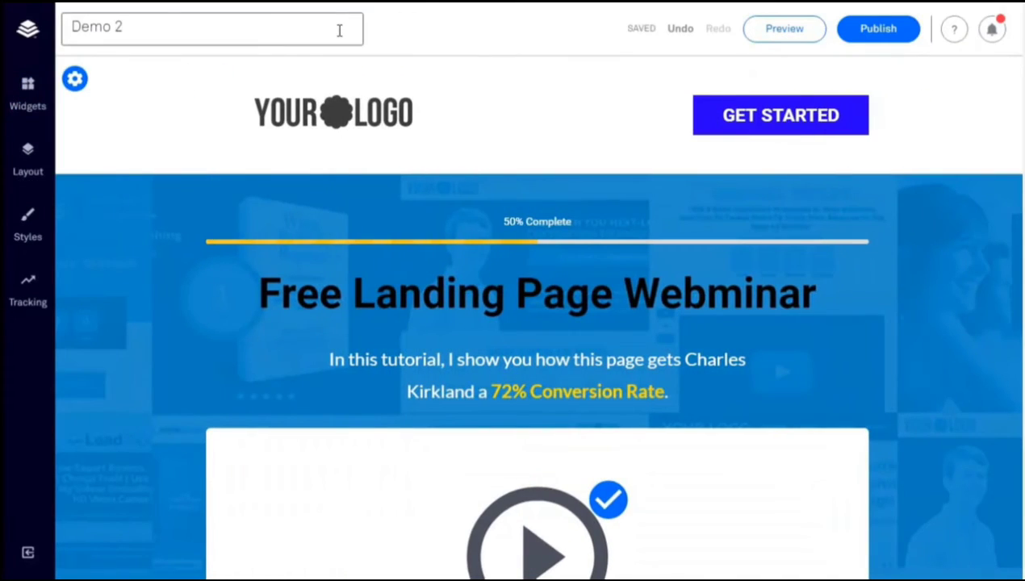
click(806, 32)
scroll(626, 252, down, 5)
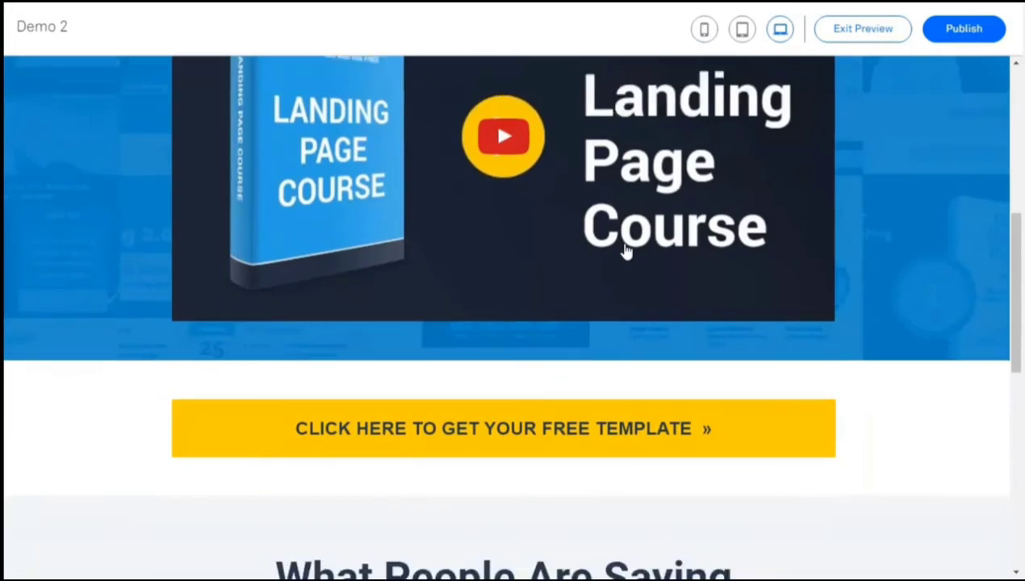
scroll(626, 252, down, 6)
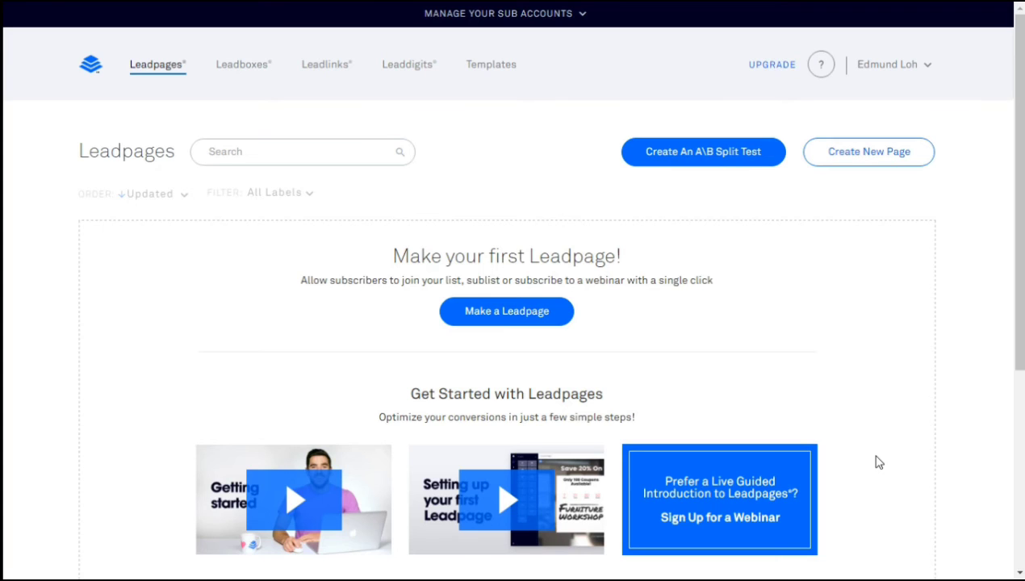
Step: List the templates sorted by Highest Converting and filtered to Opt-In pages
click(489, 64)
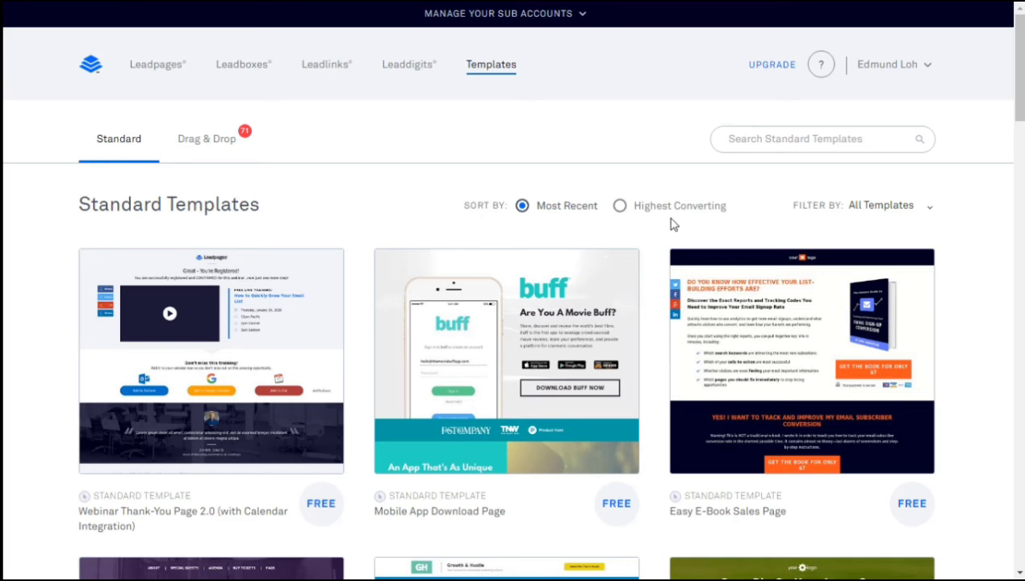
click(619, 207)
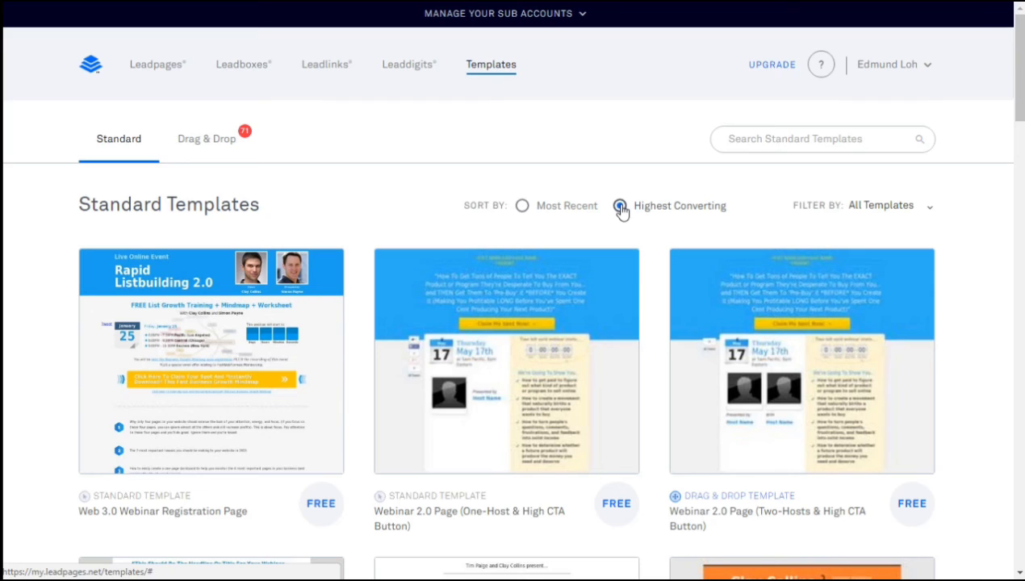
click(923, 210)
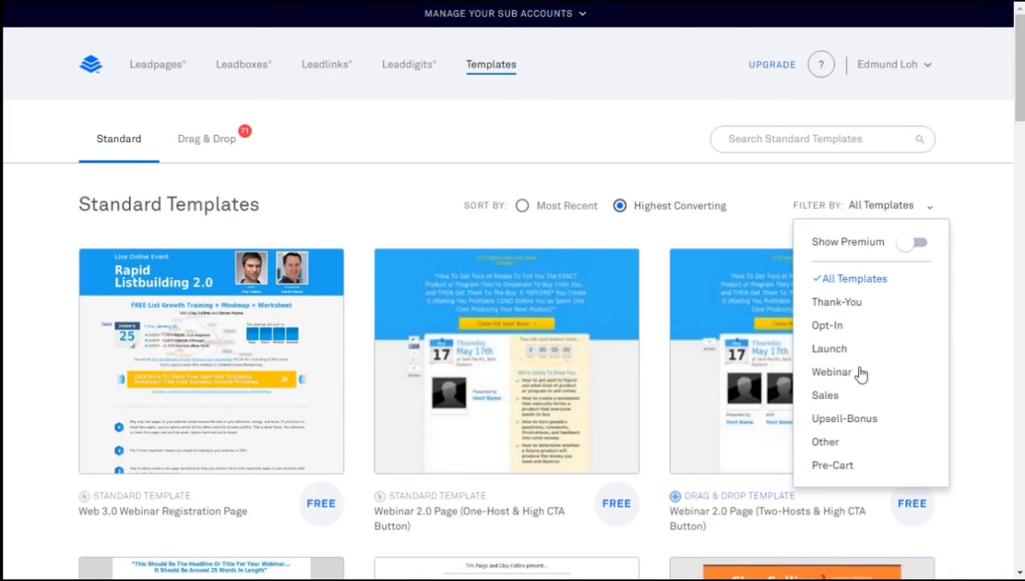
click(880, 325)
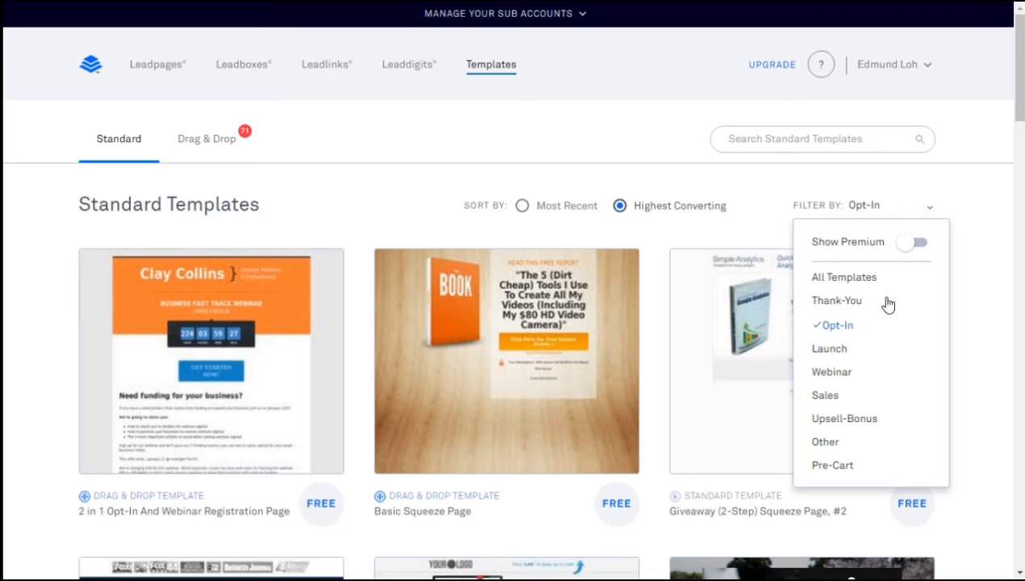
click(853, 325)
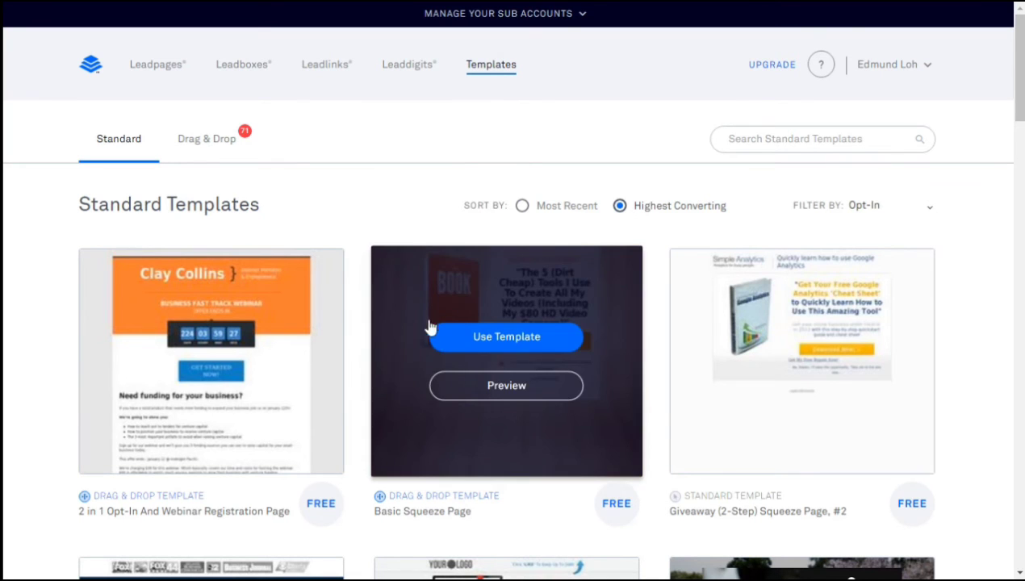
mouse_move(252, 393)
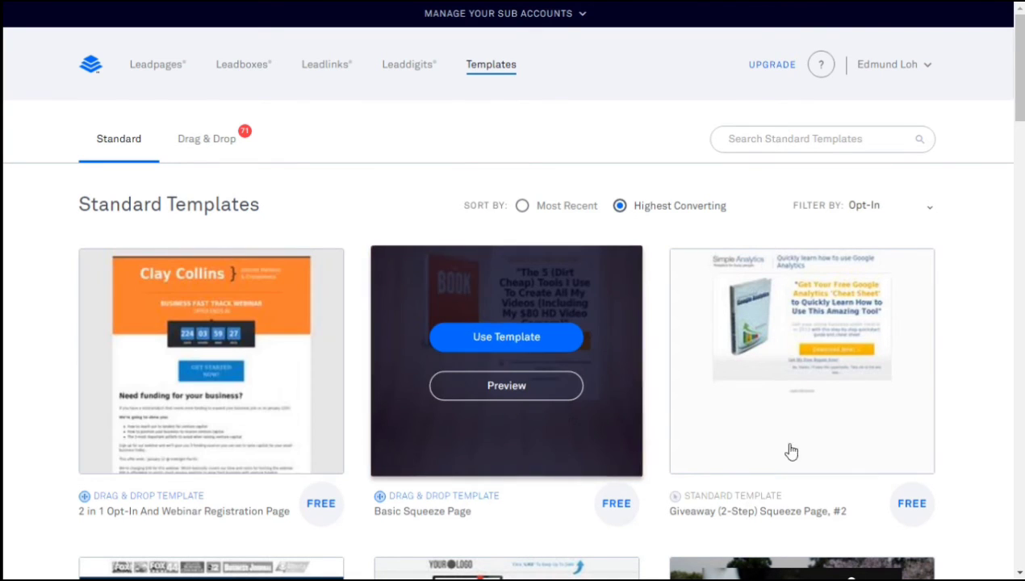
mouse_move(910, 457)
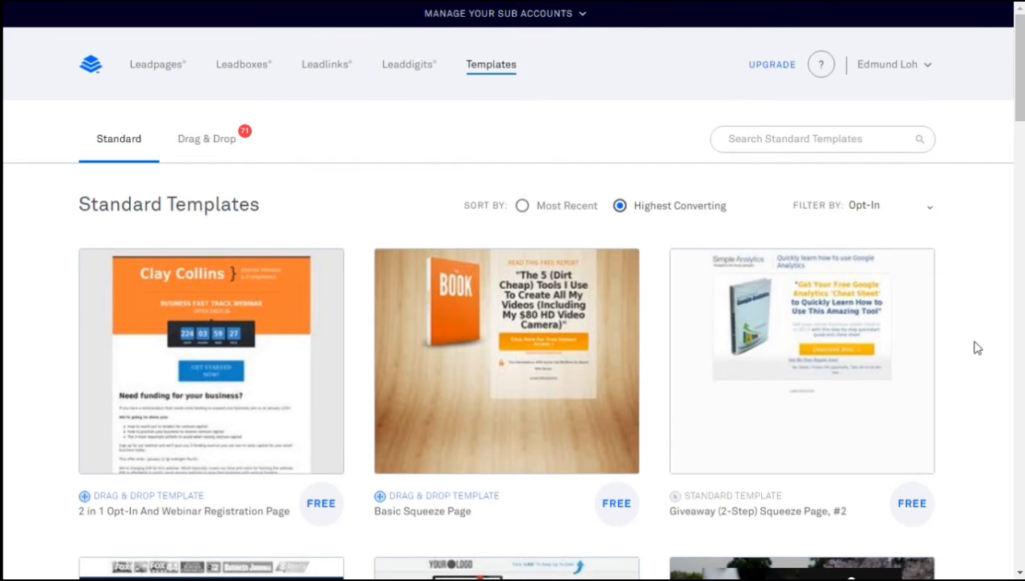
Step: Start a page from the Giveaway (2-Step) Squeeze Page, #2 template and review its headline
mouse_move(801, 383)
click(808, 343)
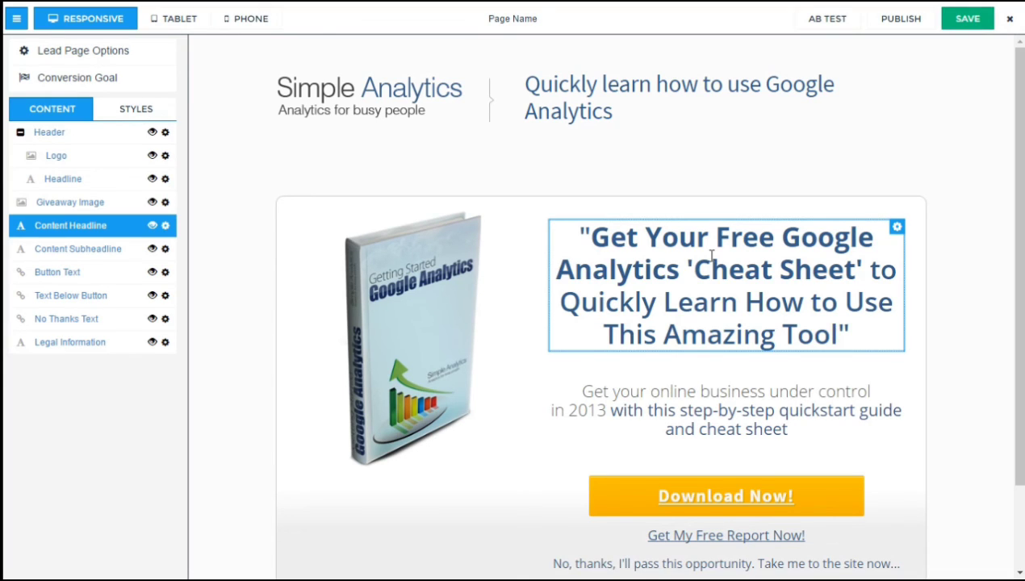
click(710, 257)
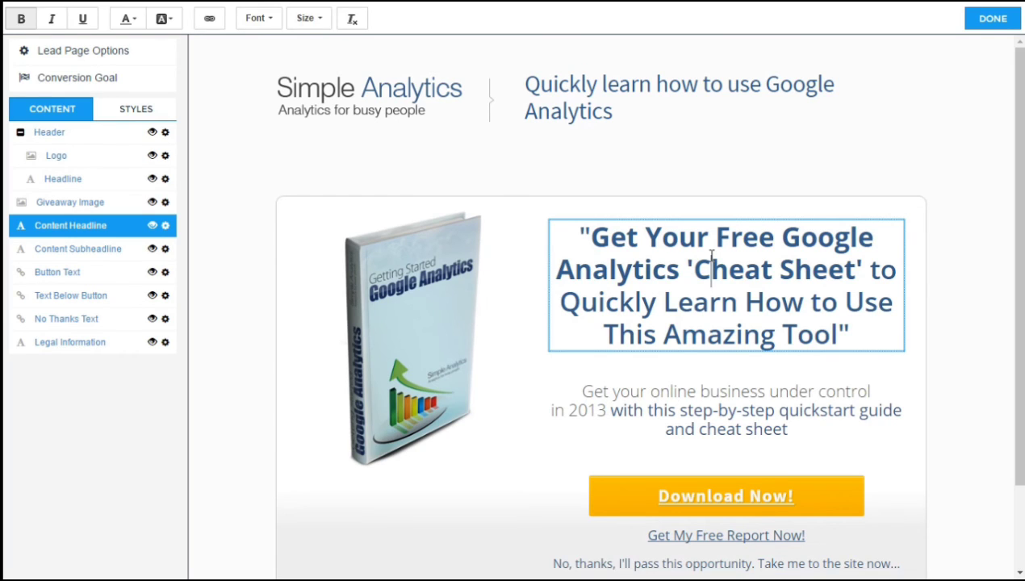
click(805, 364)
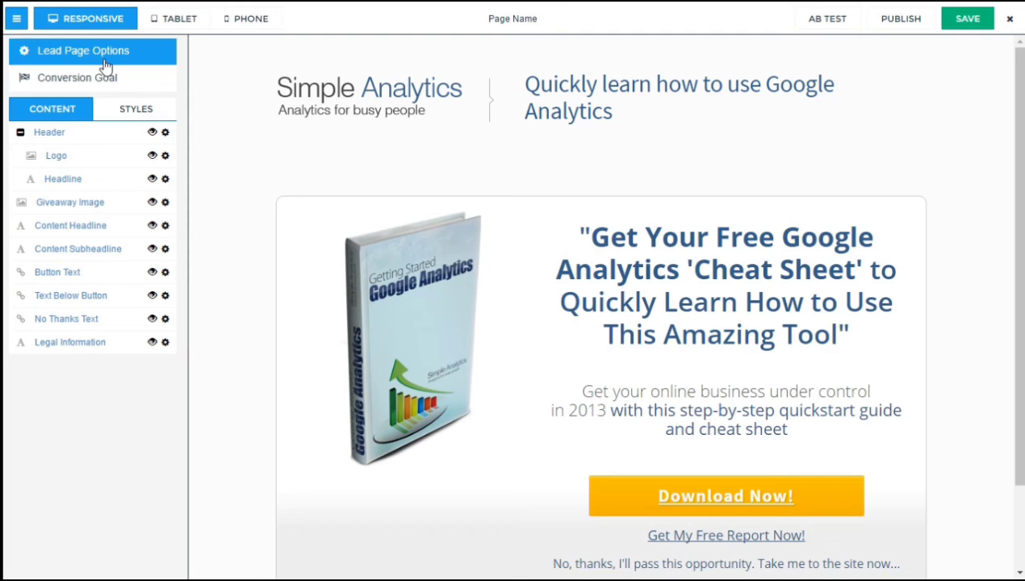
Step: Name the page 'Flower Gift' in Lead Page Options and confirm
click(104, 65)
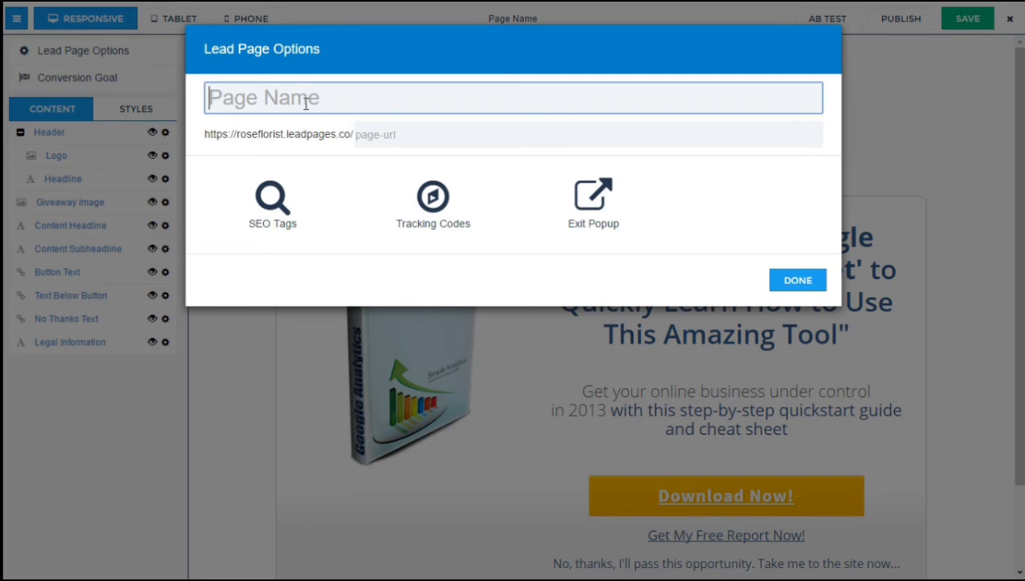
text(Flower Gi)
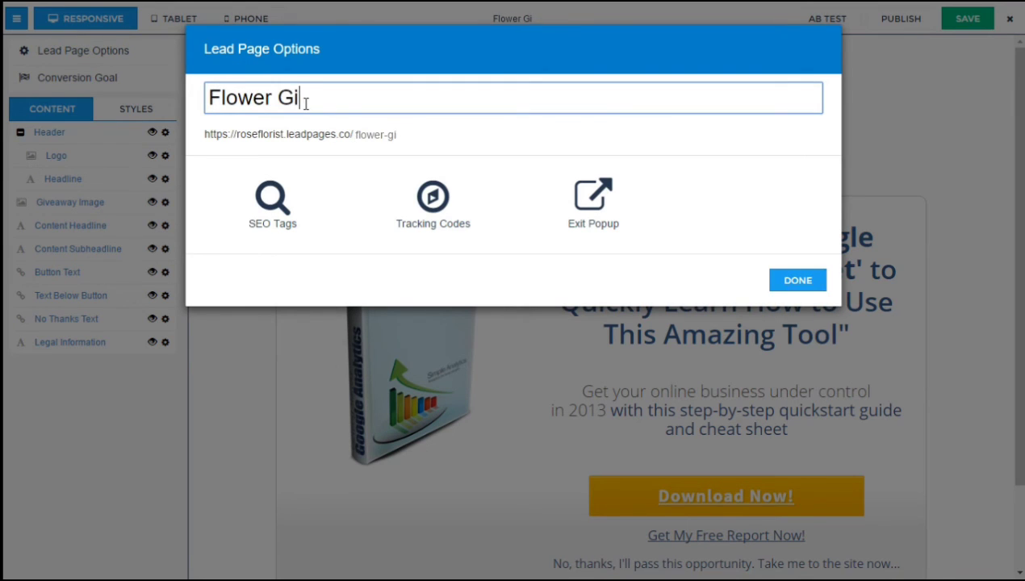
text(ft)
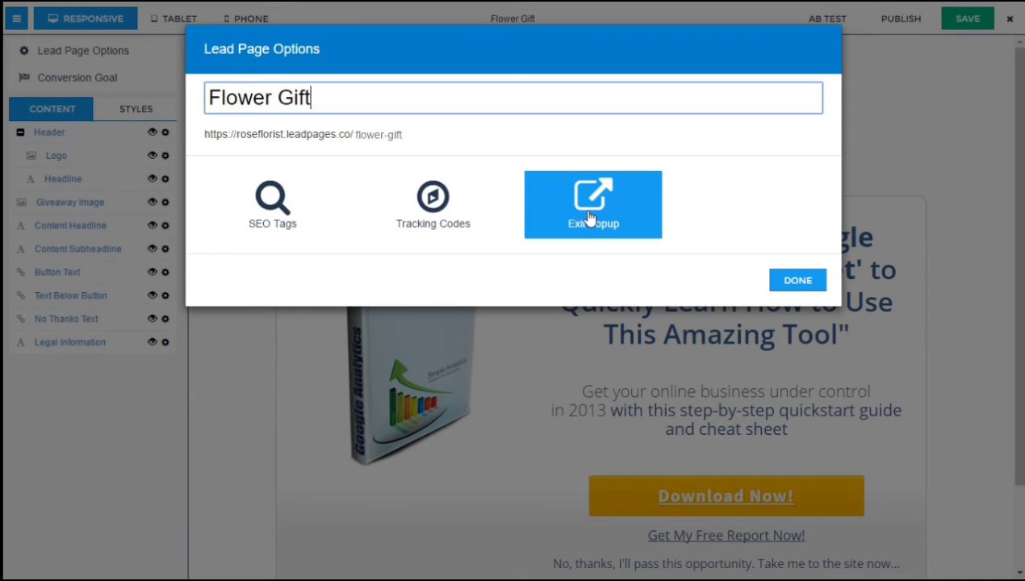
click(795, 281)
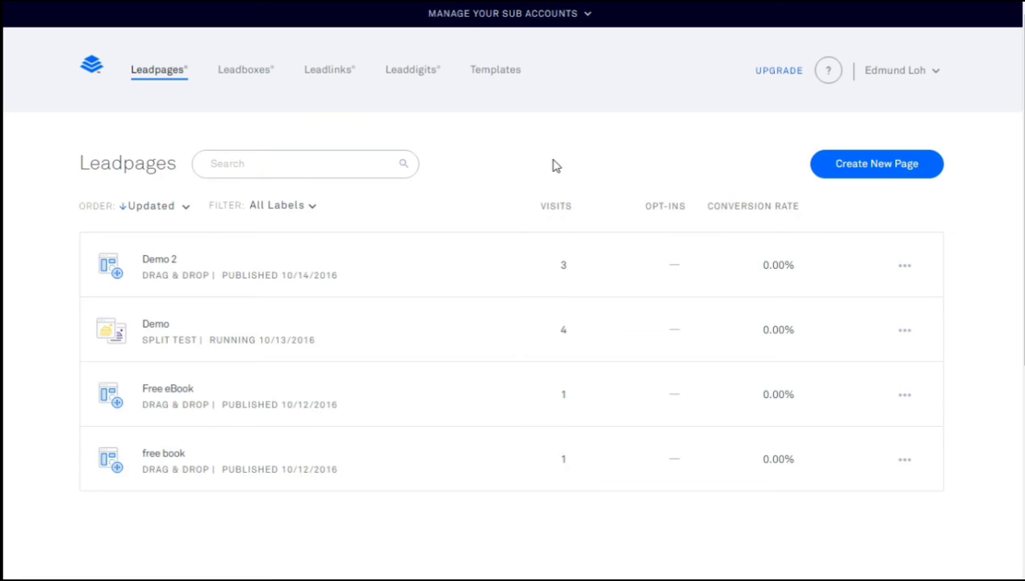
Step: Upload the Ebook PDF as a lead magnet with its message and sender email, save, and go to Leadboxes
click(936, 74)
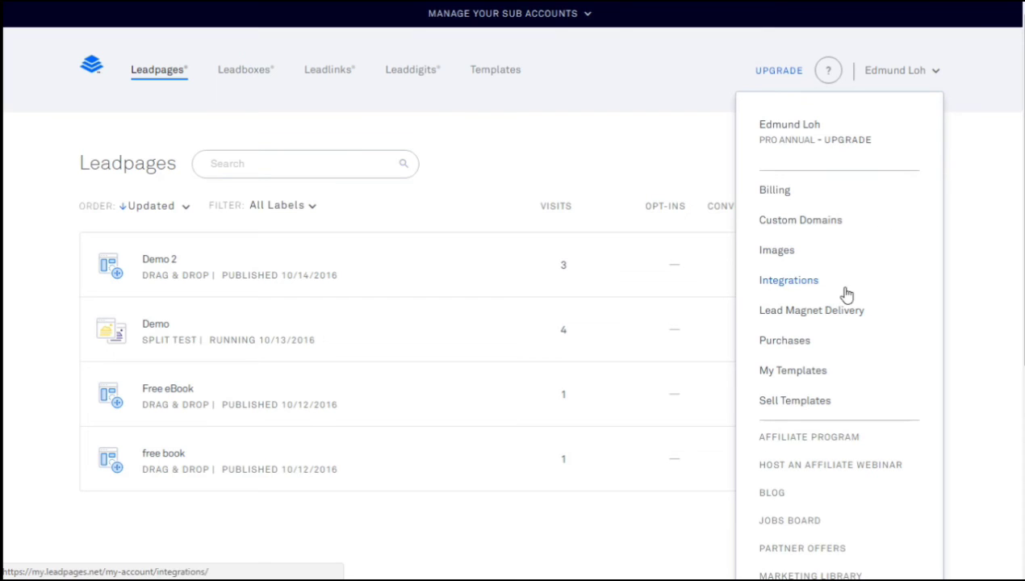
click(840, 323)
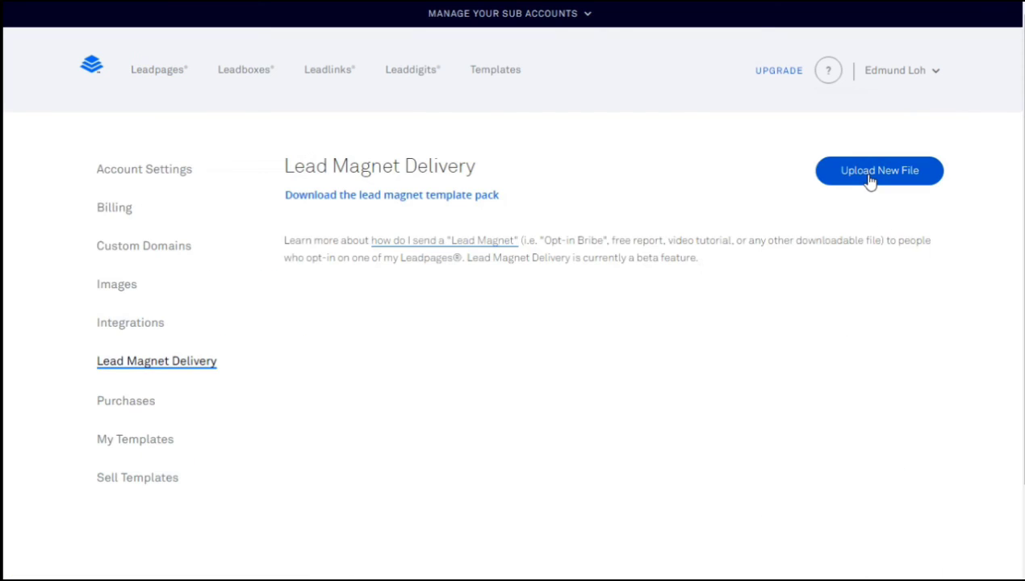
click(870, 179)
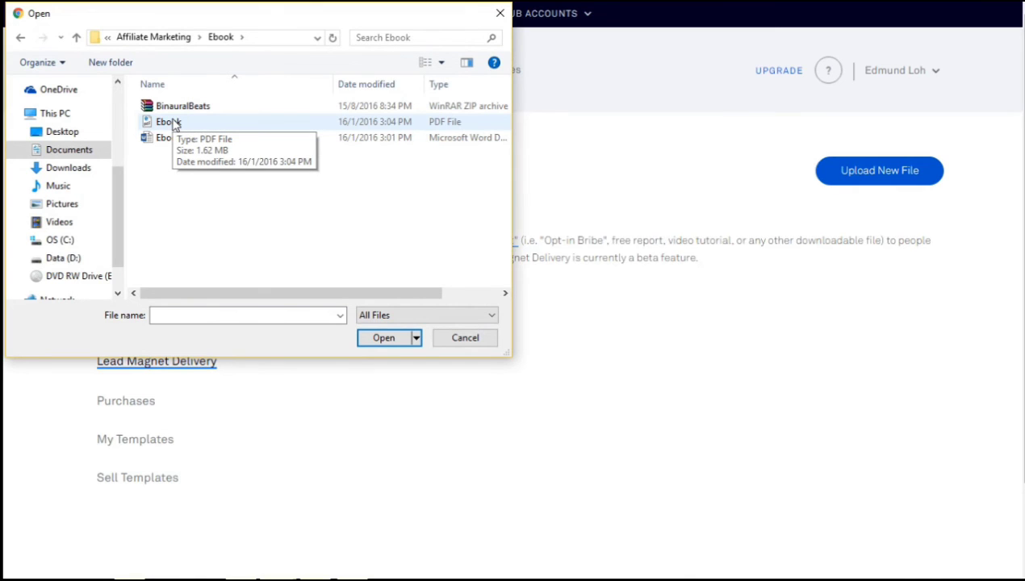
double_click(169, 122)
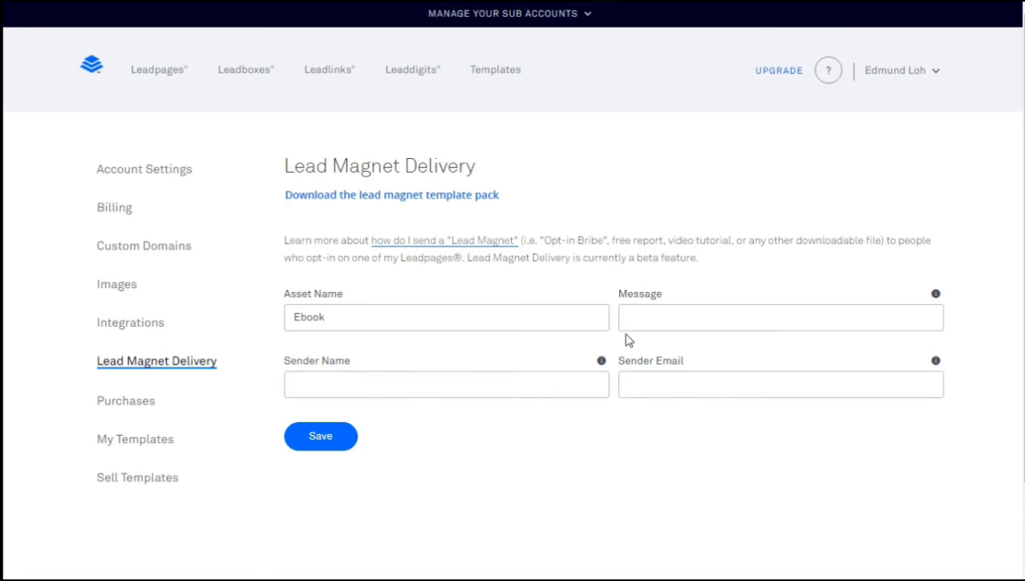
text(l.com)
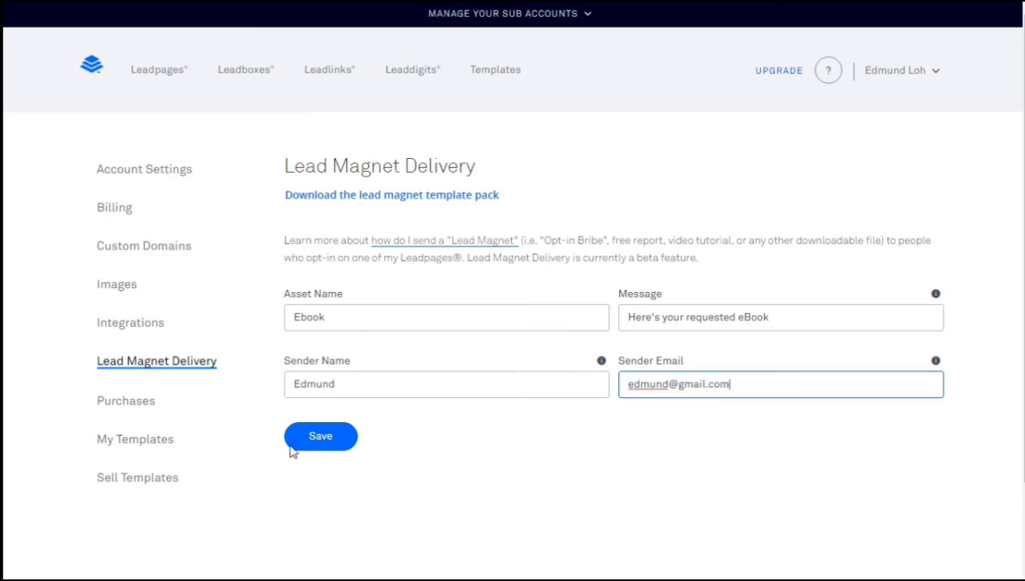
click(304, 445)
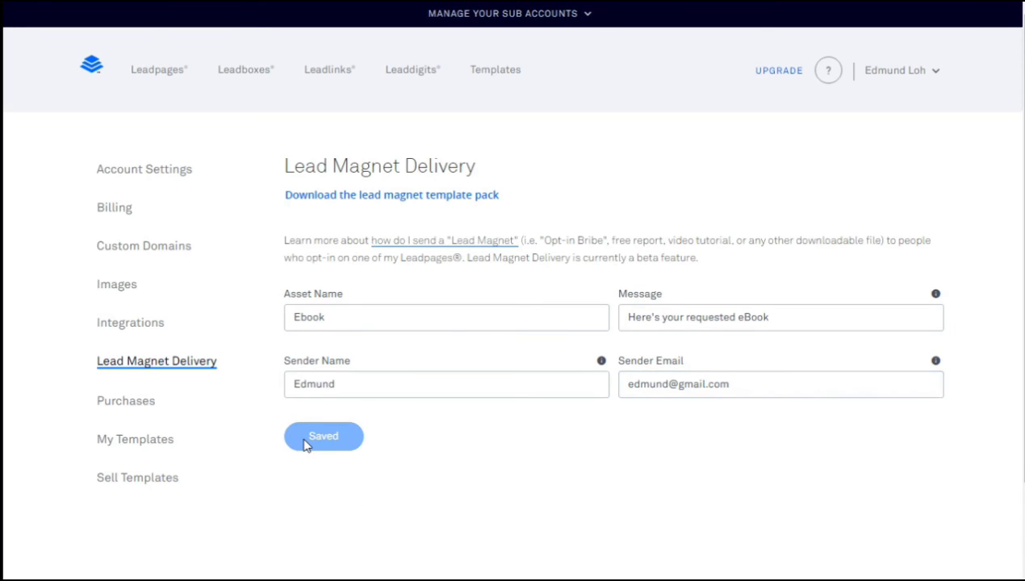
click(245, 76)
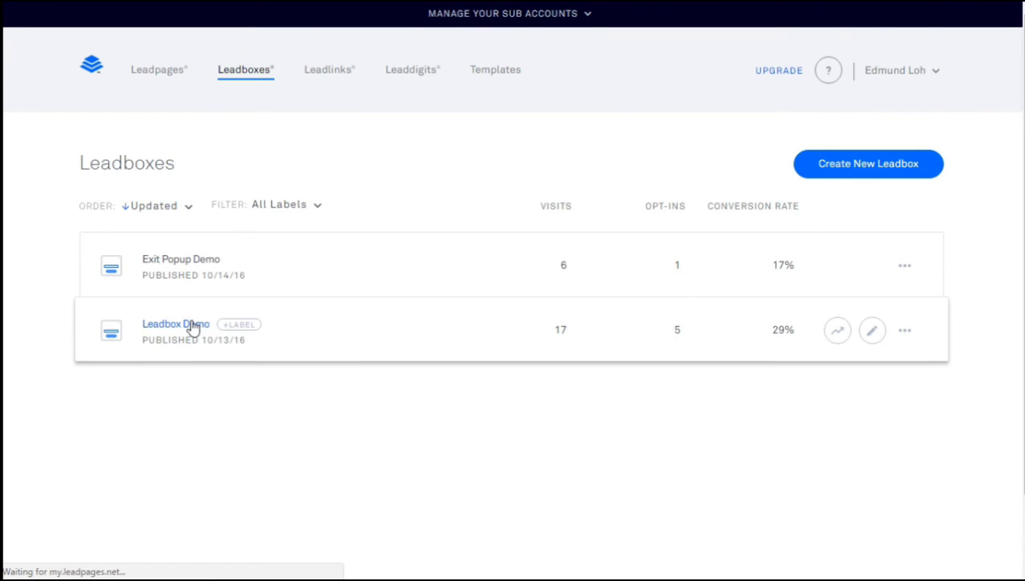
Step: In Leadbox Demo, turn on the after-opt-in email and select Ebook.pdf as its lead magnet
click(192, 325)
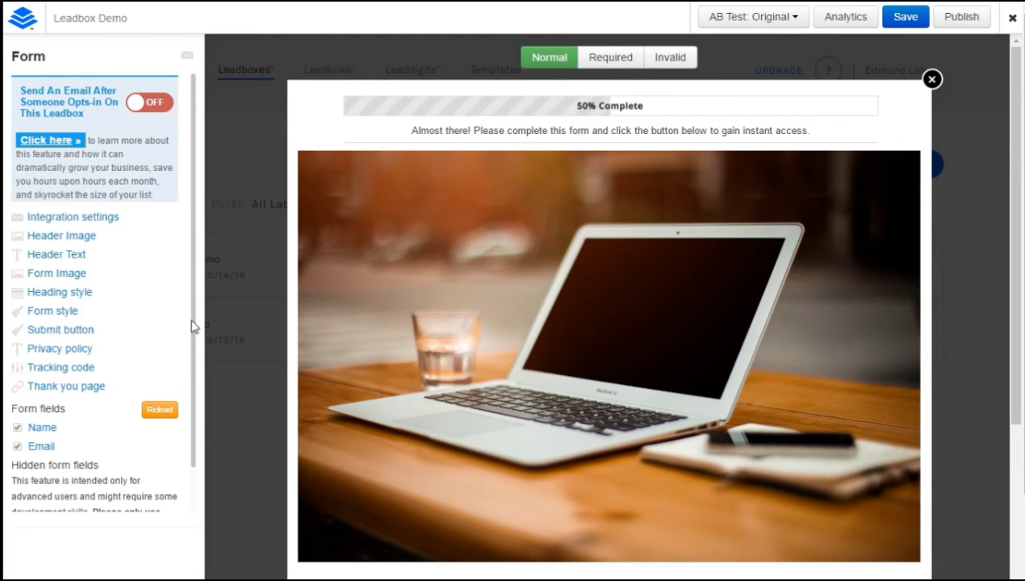
click(161, 104)
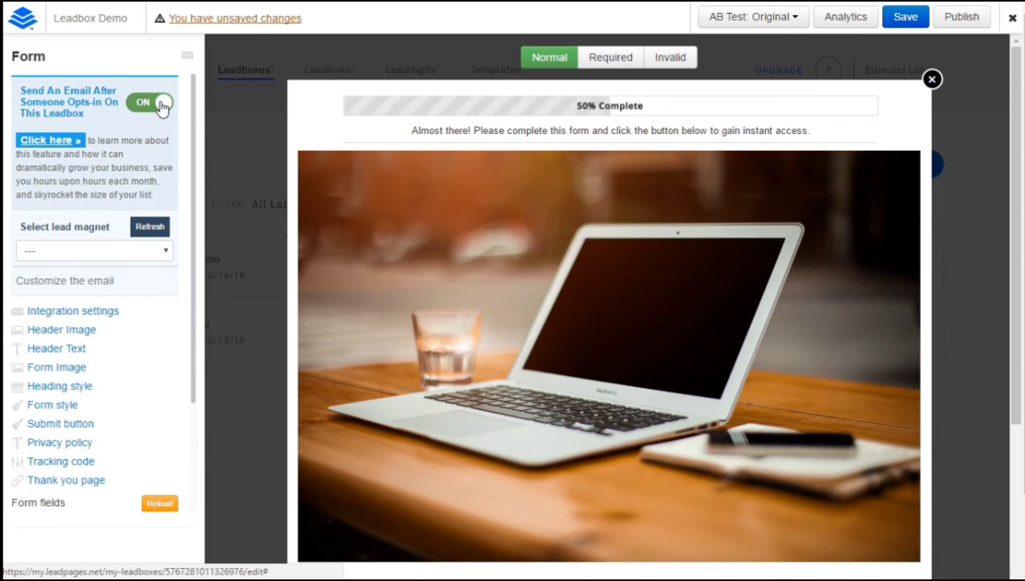
click(166, 253)
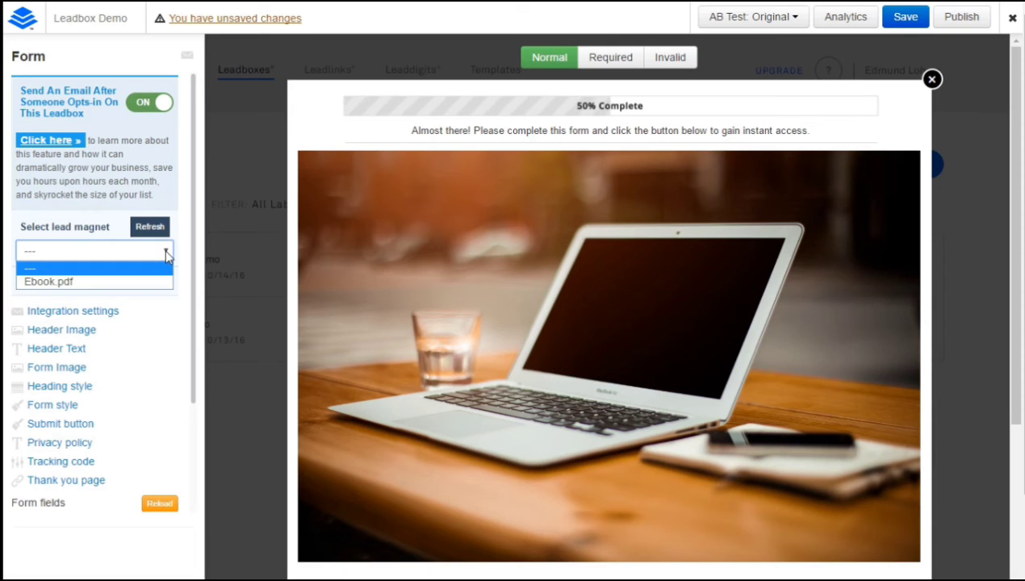
click(149, 282)
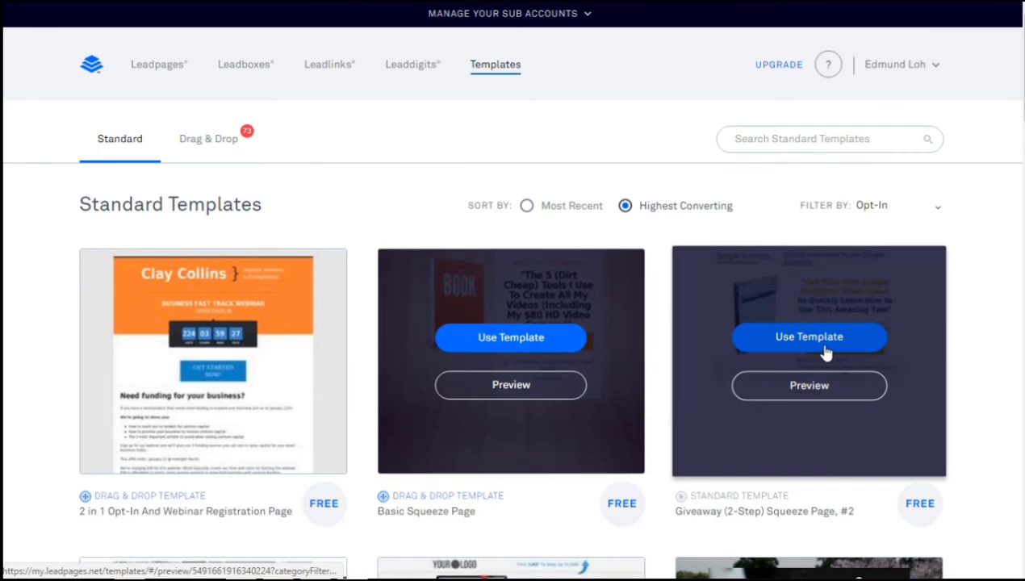
Step: From the Giveaway squeeze template, set a light blue #b3dbf2 background and swap in the 30 Timeless Love and Life Lessons cover
click(825, 345)
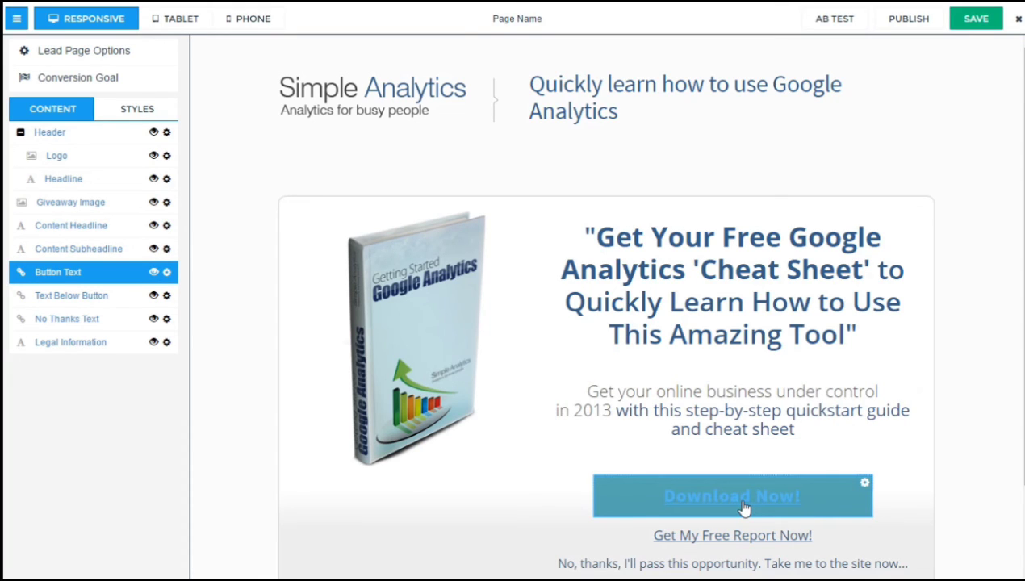
click(137, 108)
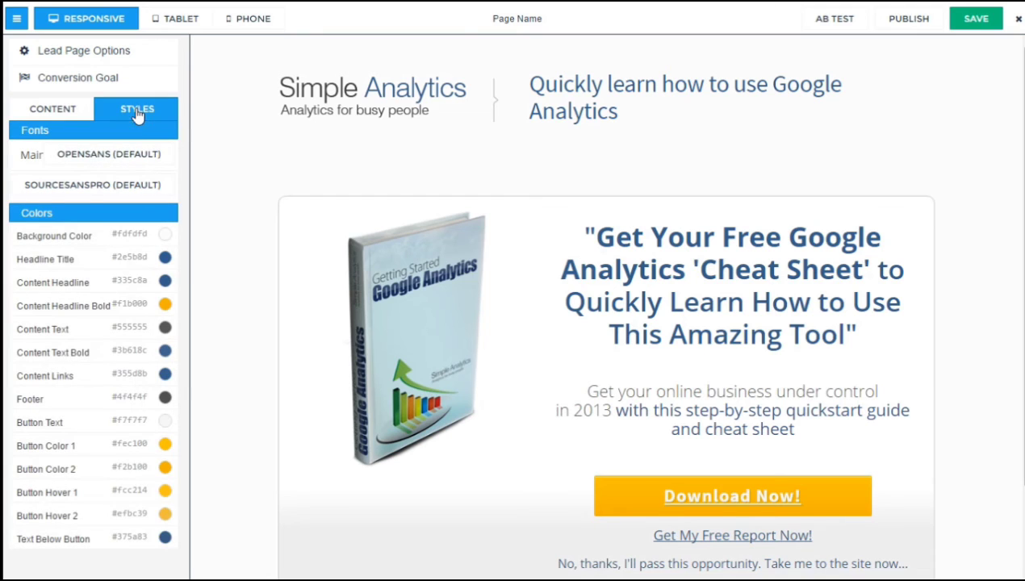
click(62, 231)
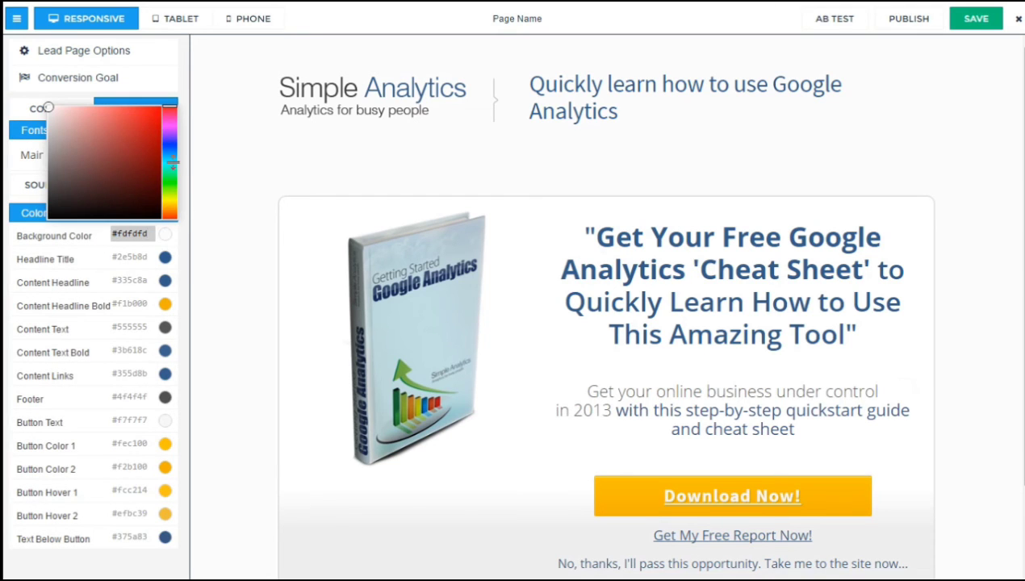
click(170, 162)
click(76, 110)
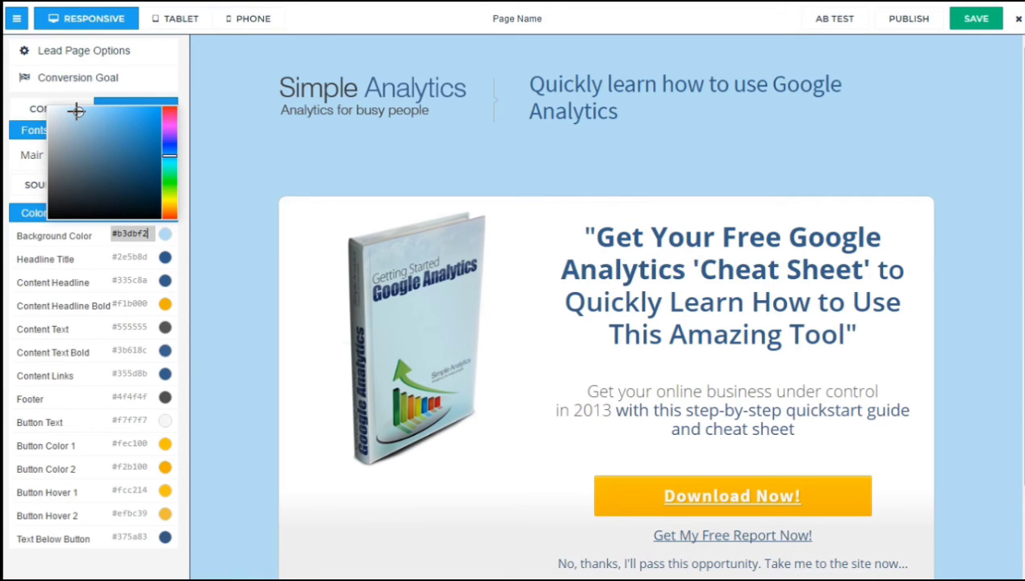
click(418, 358)
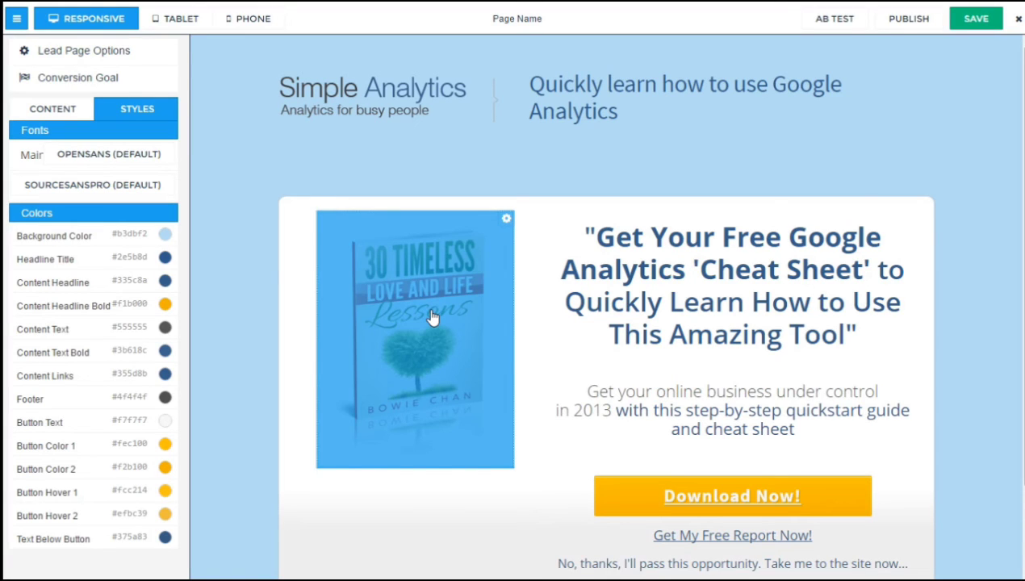
click(54, 113)
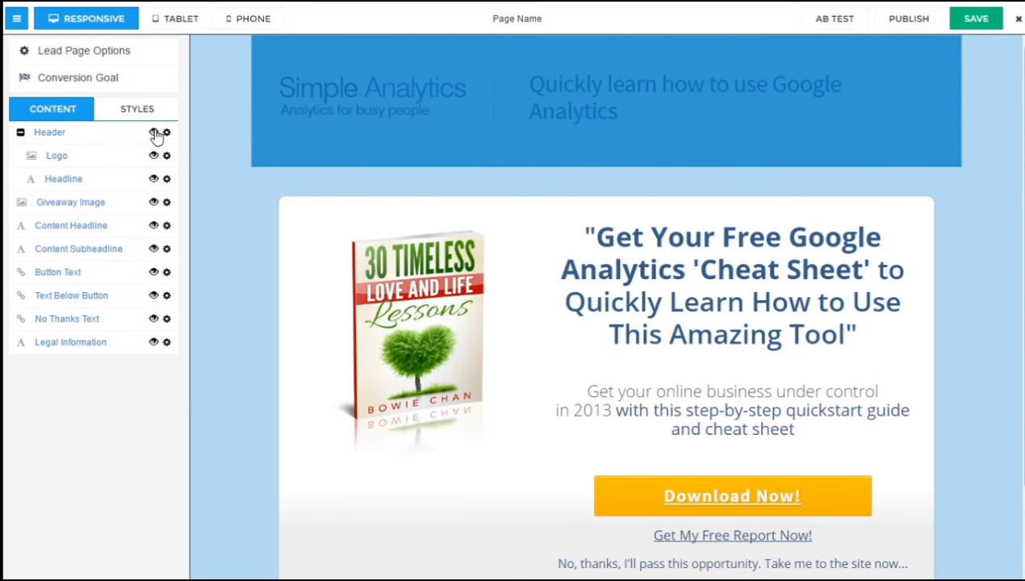
Step: Hide the header and the text below the button, then start editing the headline and subheadline
click(153, 132)
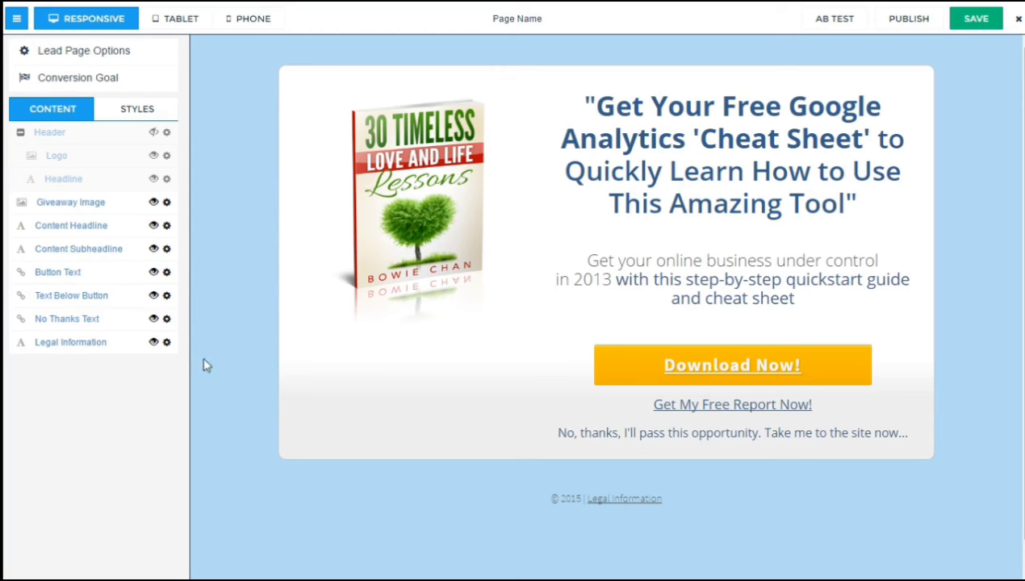
click(152, 296)
click(670, 147)
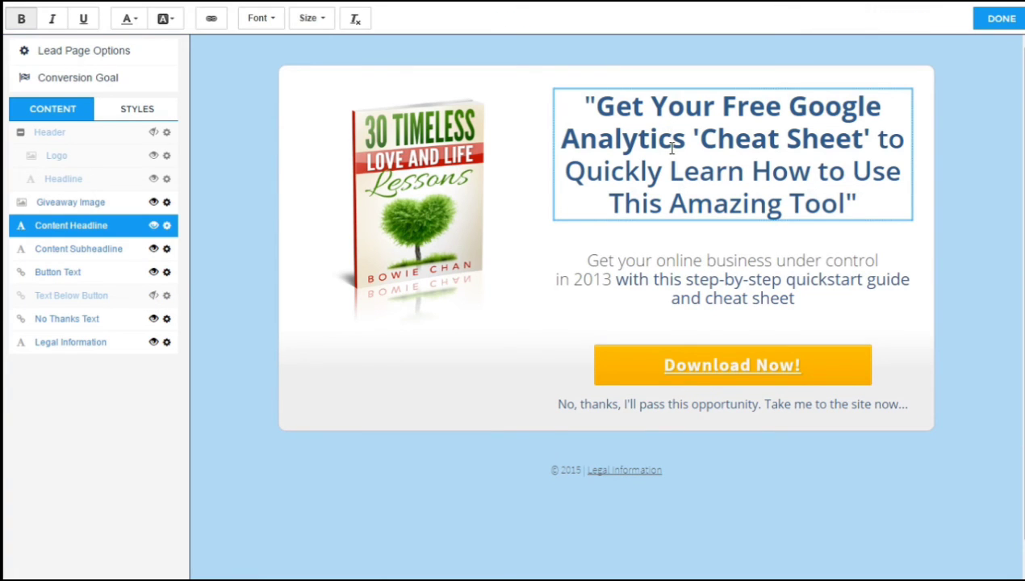
click(710, 279)
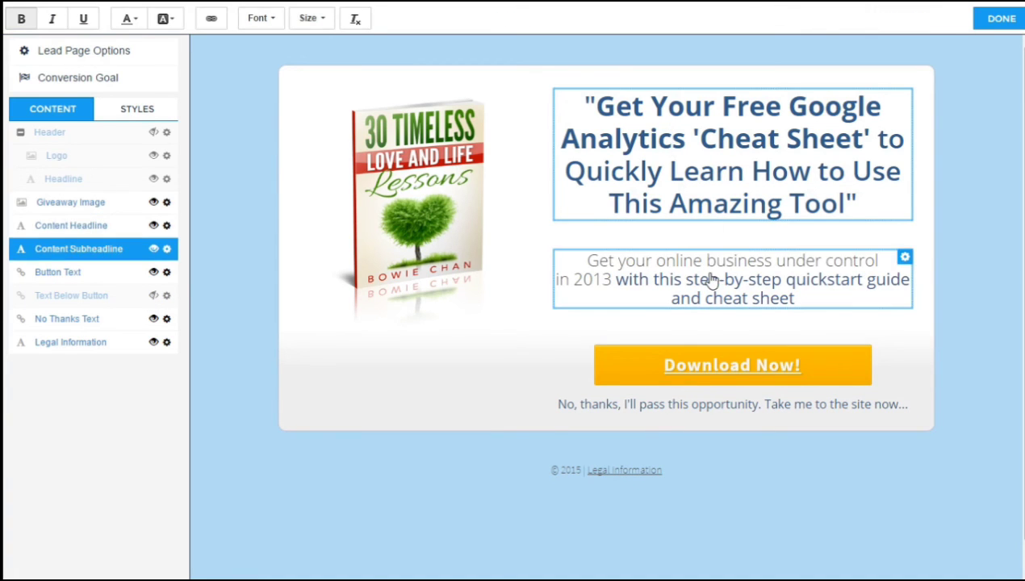
Step: Shorten the headline to Free Google Analytics 'Cheat Sheet' and bring up the Download Now opt-in form
click(678, 156)
double_click(637, 105)
key(Delete)
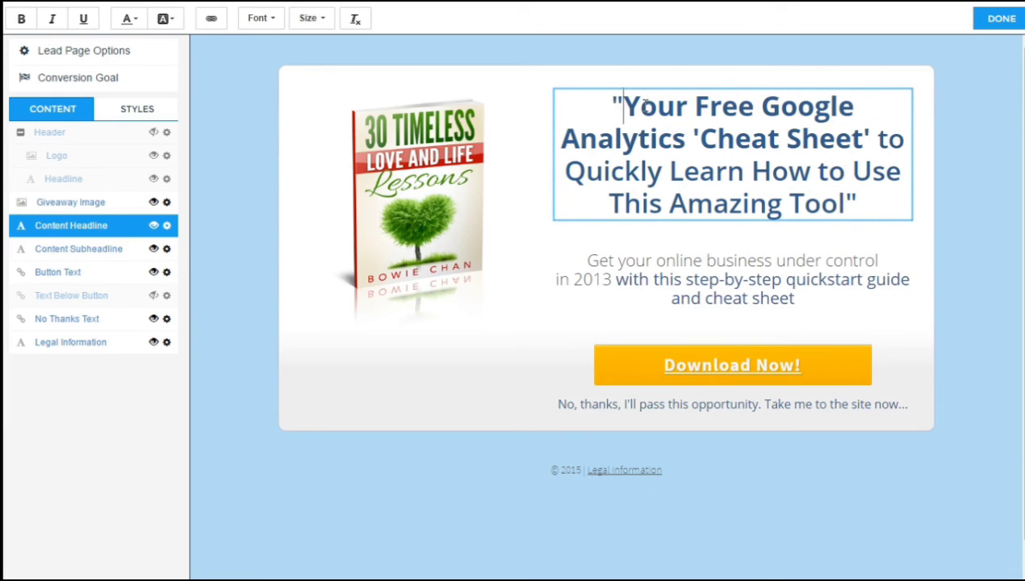
drag(624, 106, 688, 146)
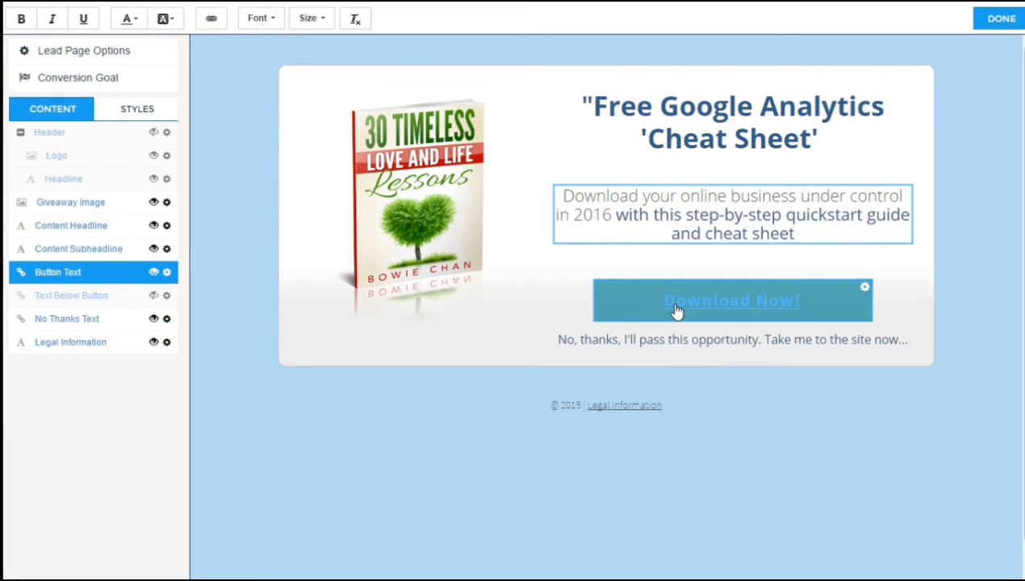
click(676, 312)
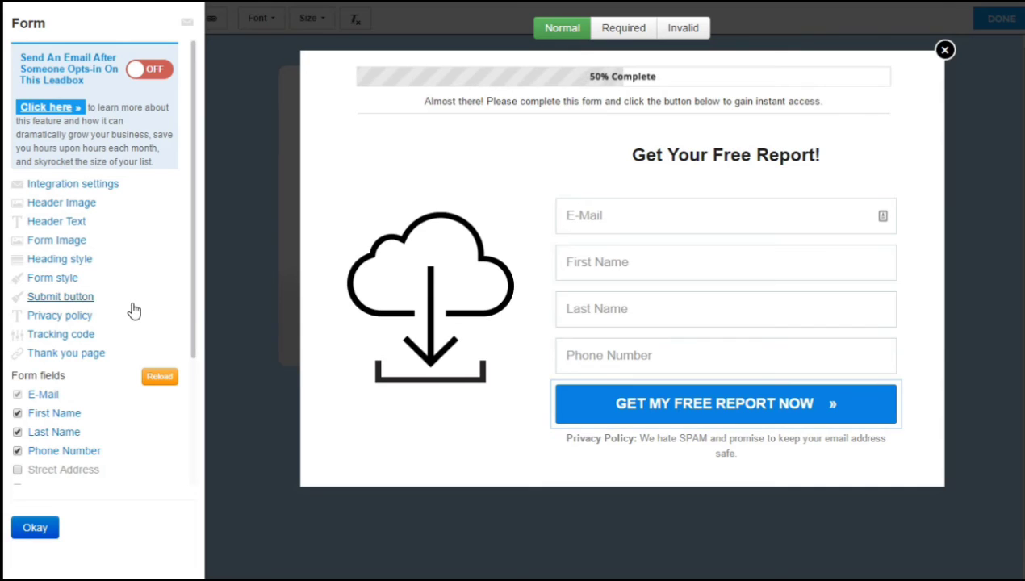
Step: Change the submit button to read Download Free Report Now in deep blue #121fe0
click(77, 297)
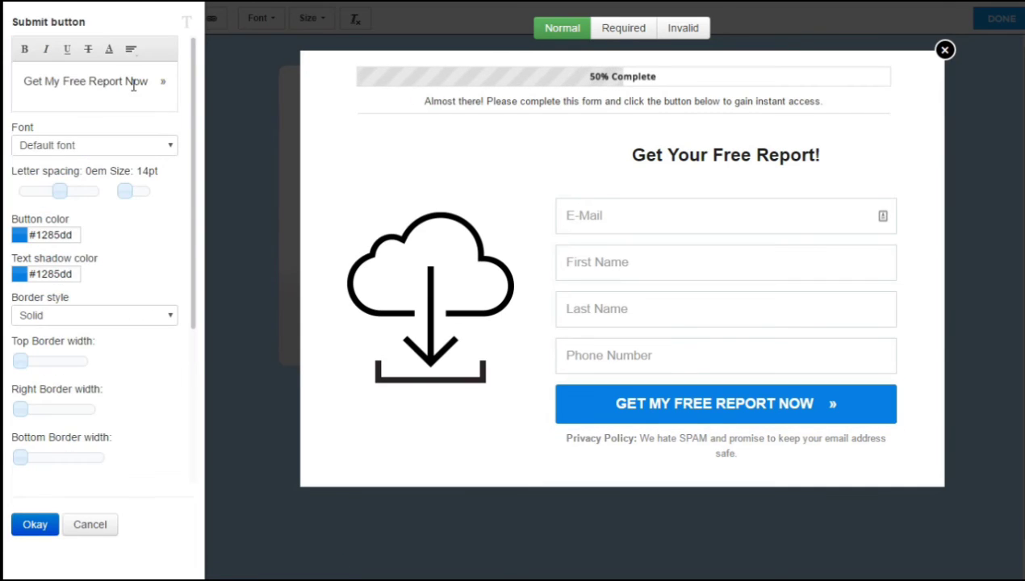
click(55, 84)
key(BackSpace)
key(BackSpace)
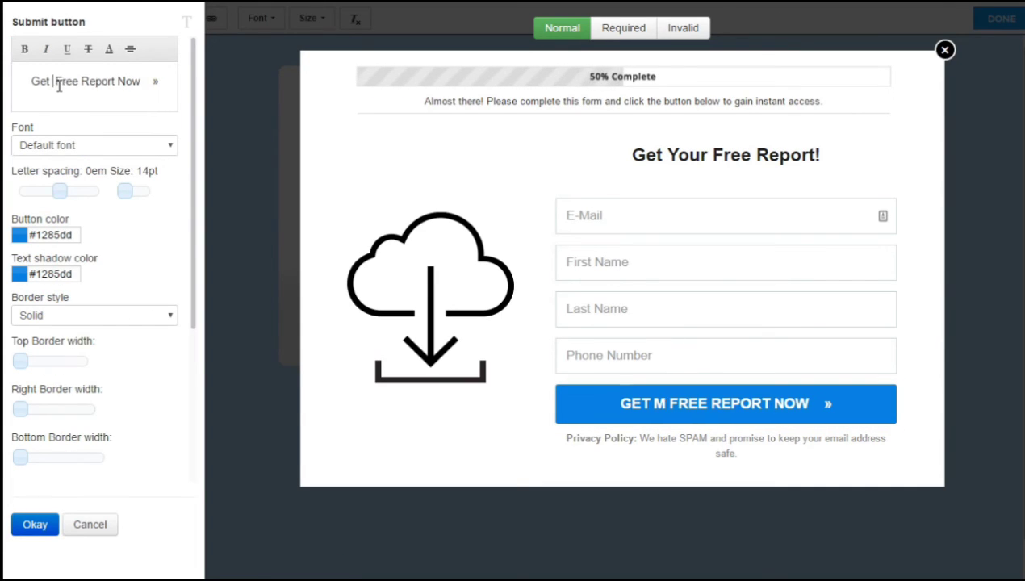
key(BackSpace)
key(BackSpace)
key(BackSpace)
key(BackSpace)
text(Download)
click(20, 253)
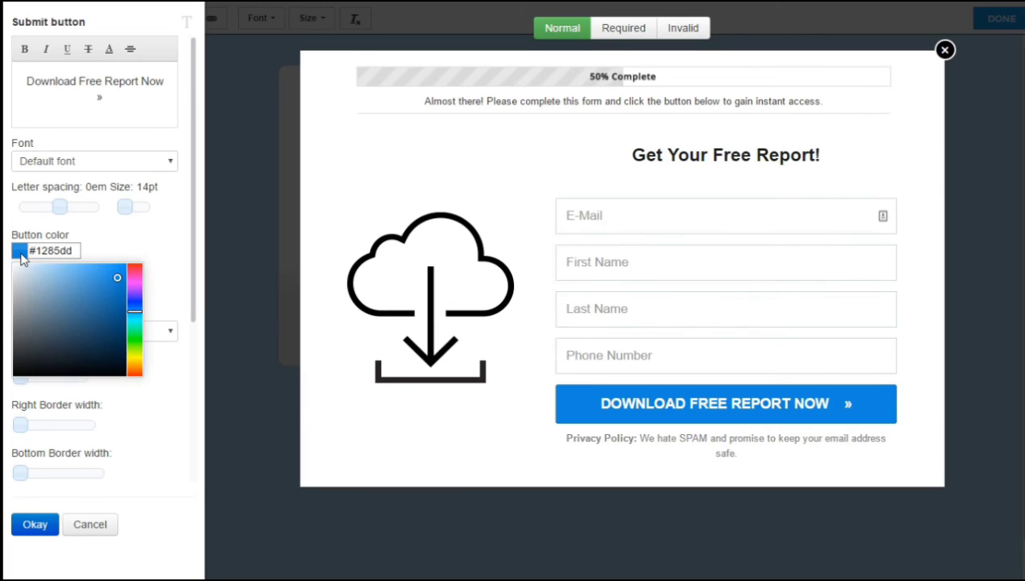
click(135, 302)
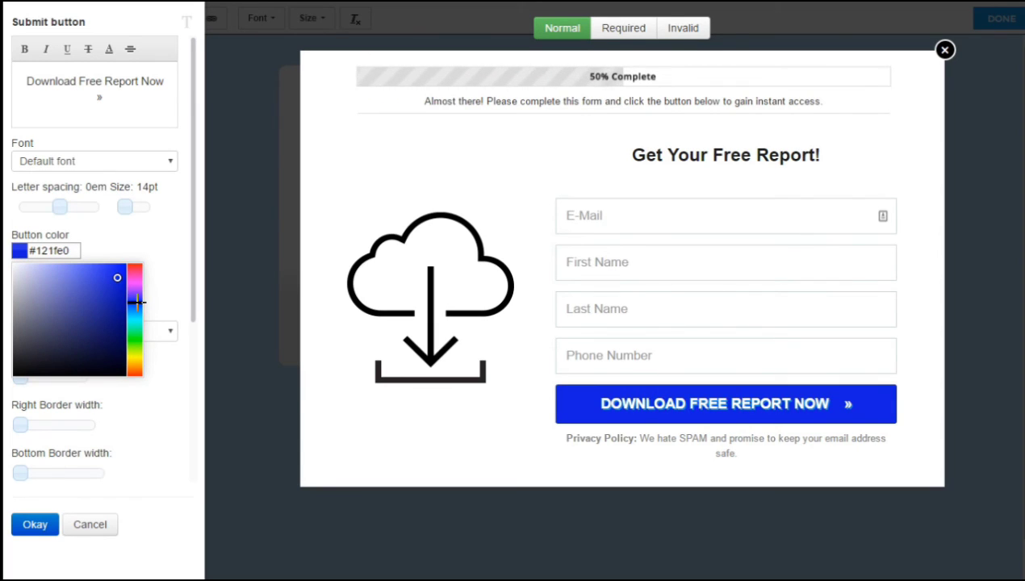
click(176, 414)
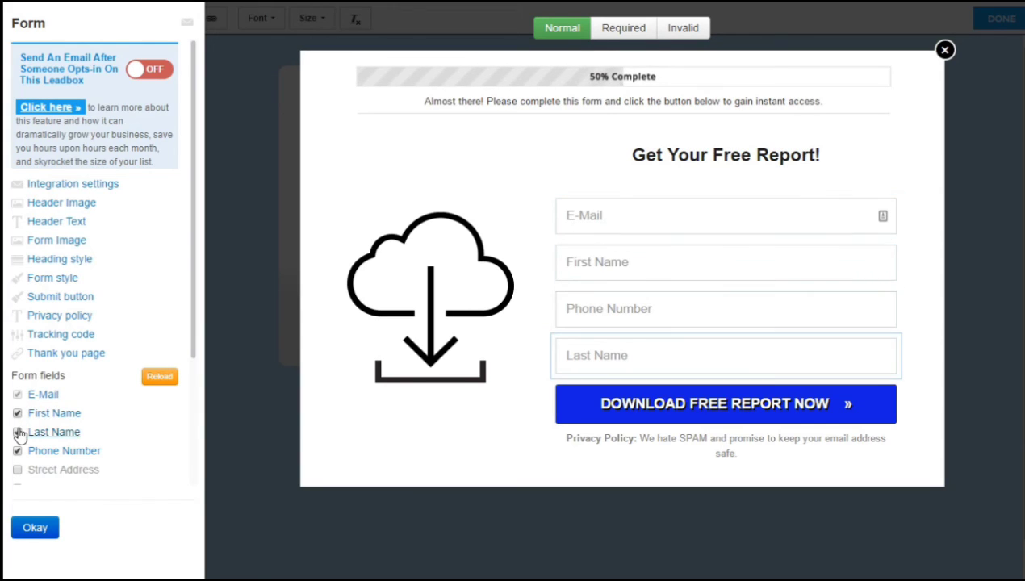
Step: Remove the Last Name and Phone Number fields and confirm the form changes
click(18, 433)
click(18, 450)
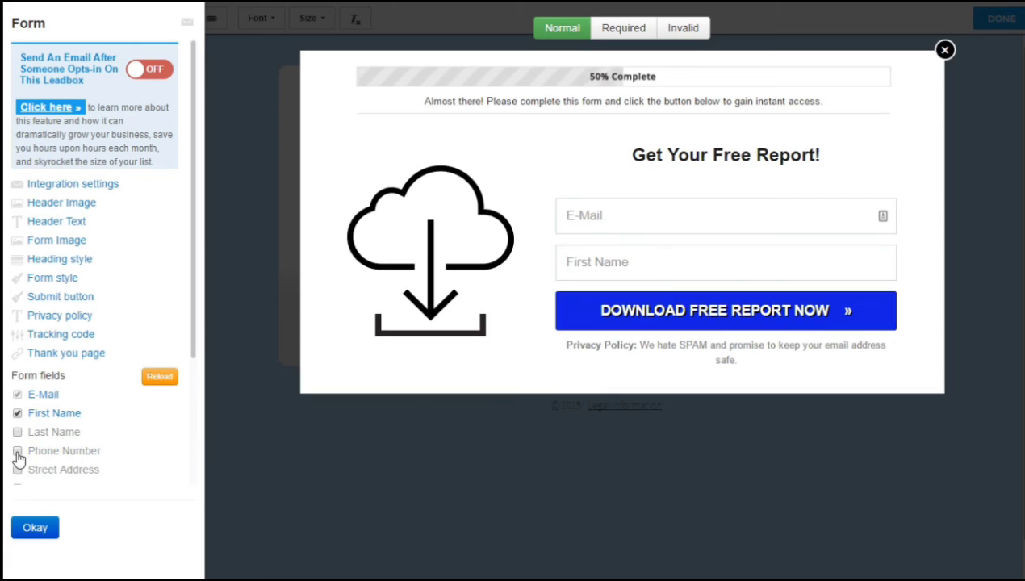
click(34, 529)
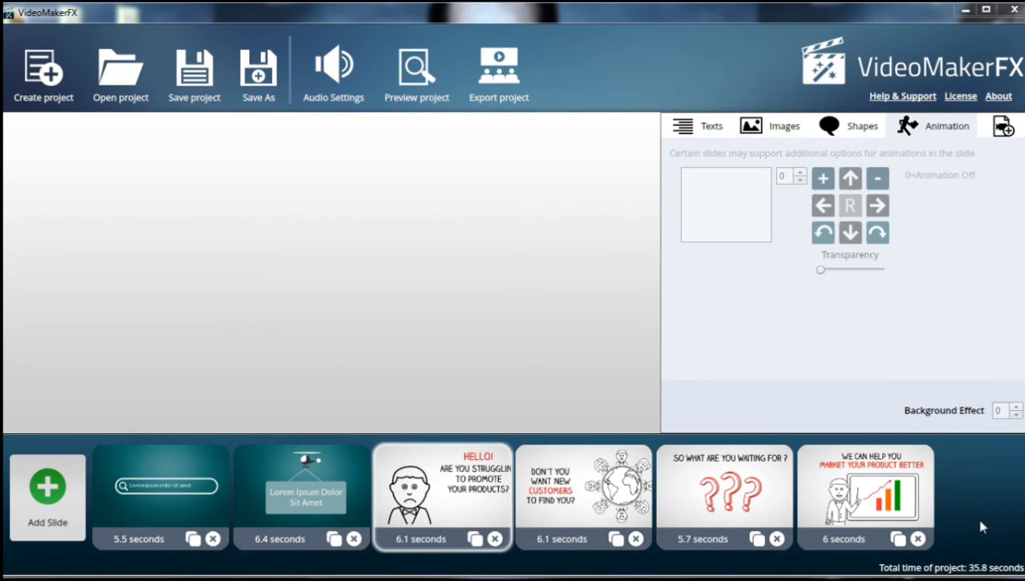
Step: Preview the HELLO! and new-customers slides, then bring up the Export Project to Video settings
click(436, 483)
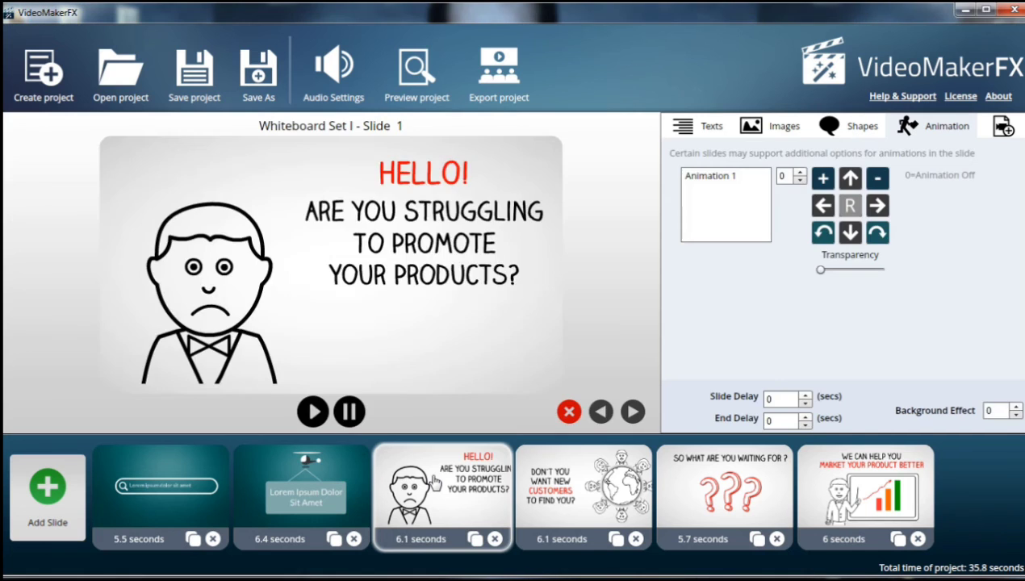
click(577, 488)
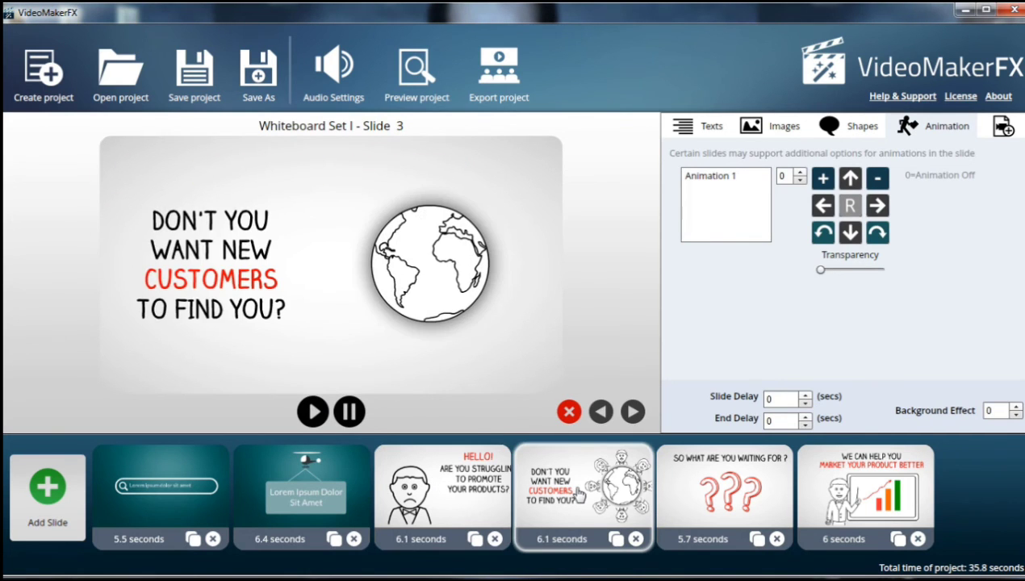
click(498, 69)
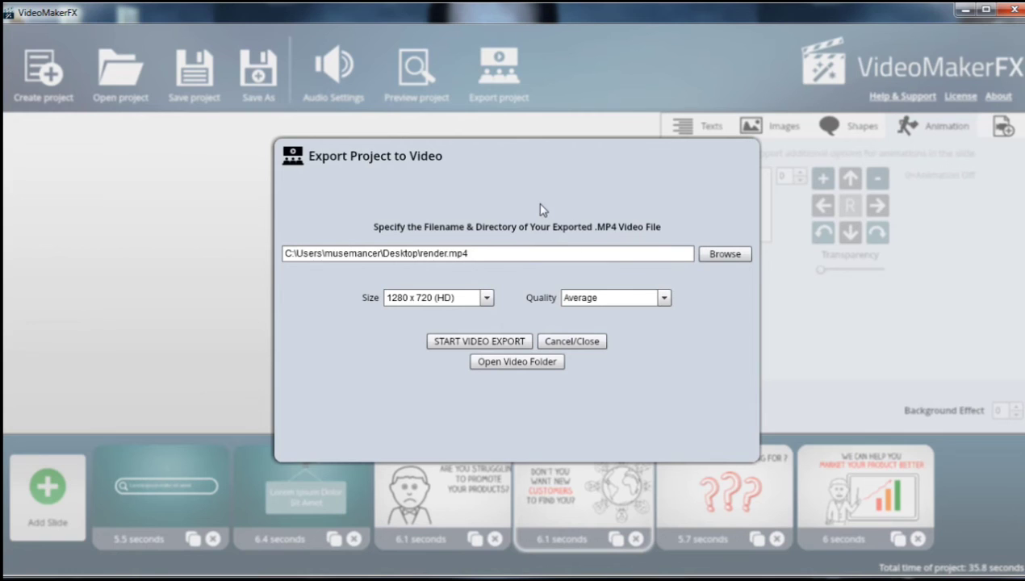
Step: Keep the 1280 x 720 (HD) video size and set export quality to Excellent
click(486, 299)
scroll(487, 310, down, 1)
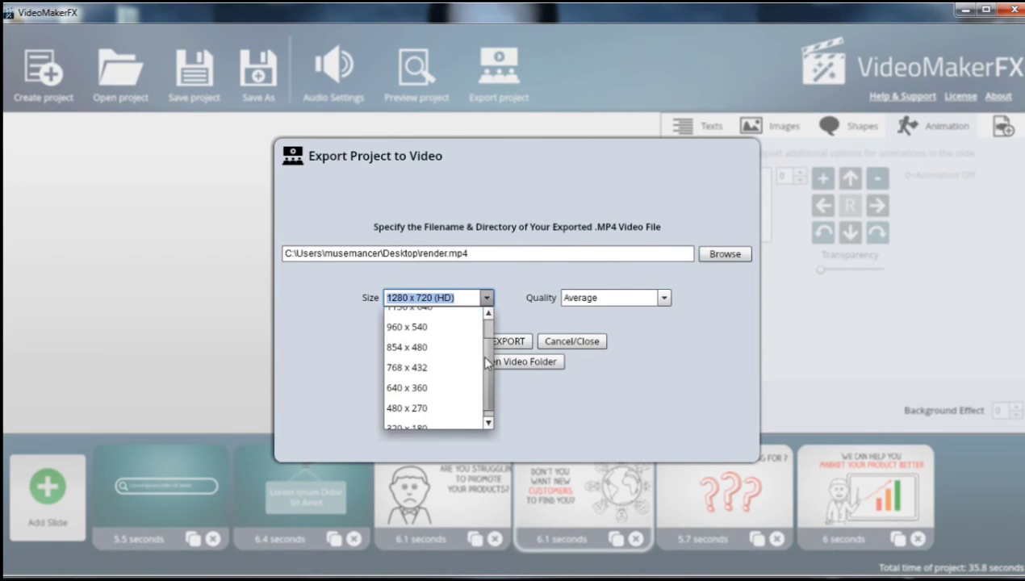
scroll(485, 366, up, 1)
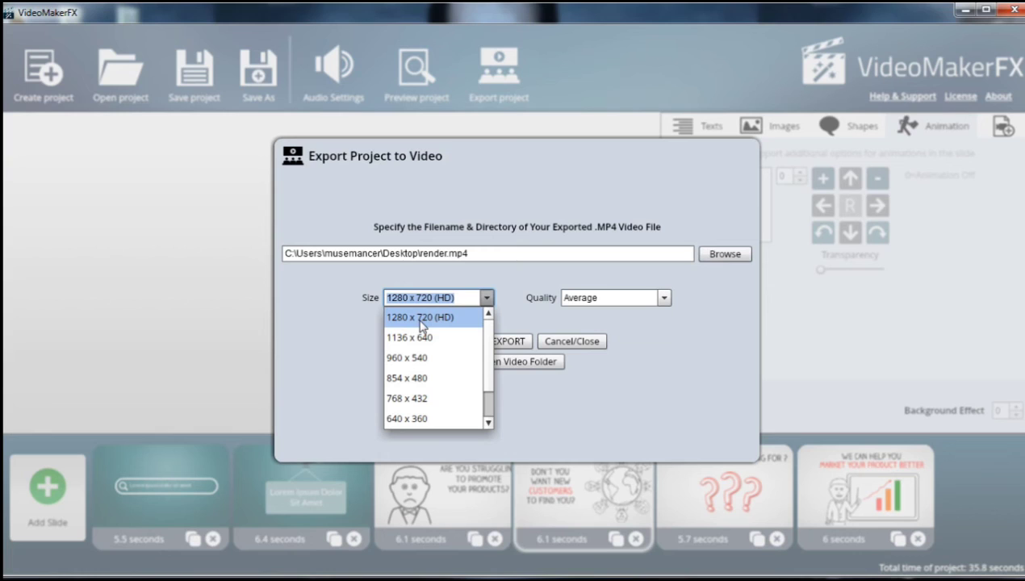
click(462, 322)
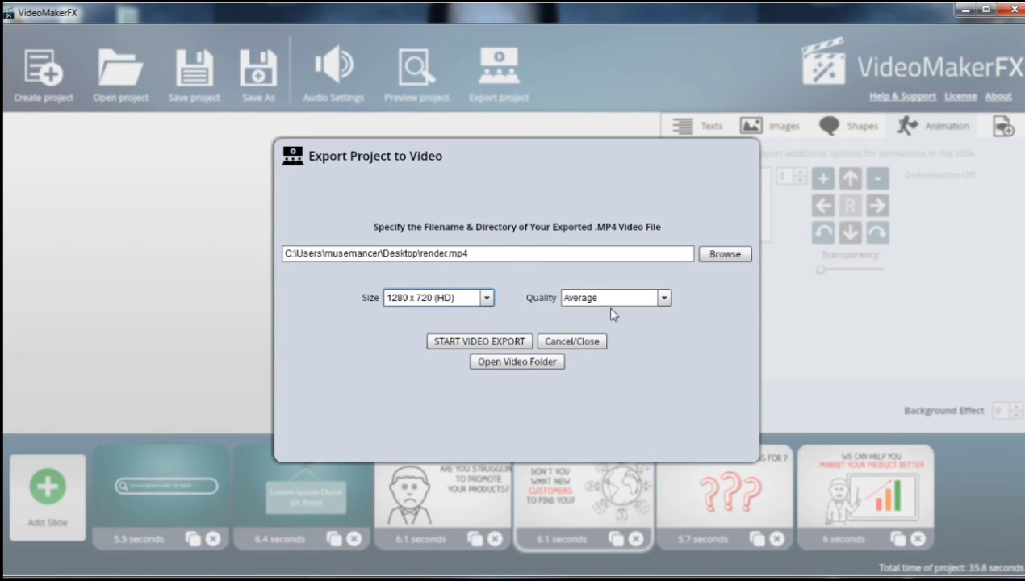
click(664, 298)
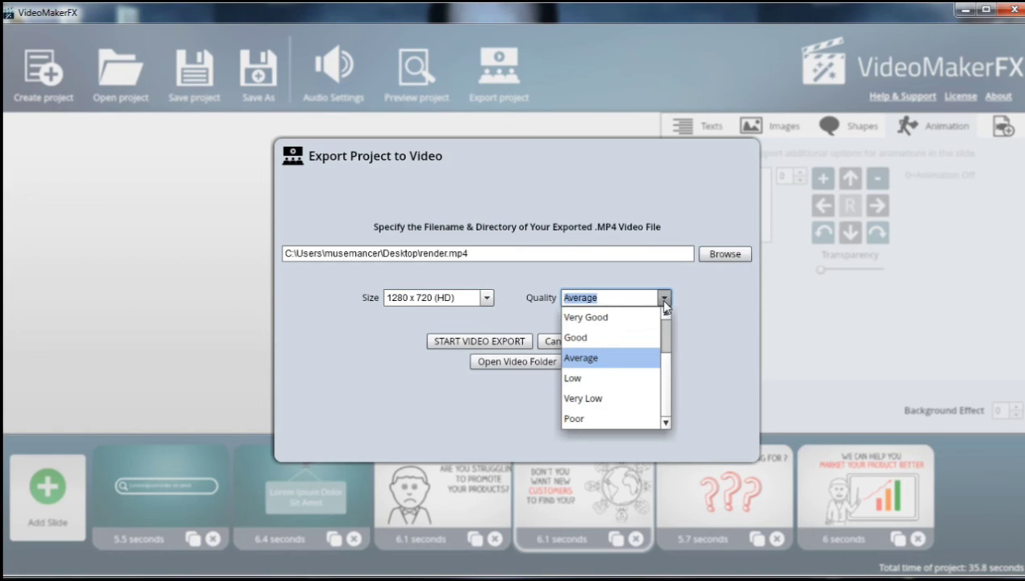
scroll(600, 364, up, 1)
click(603, 352)
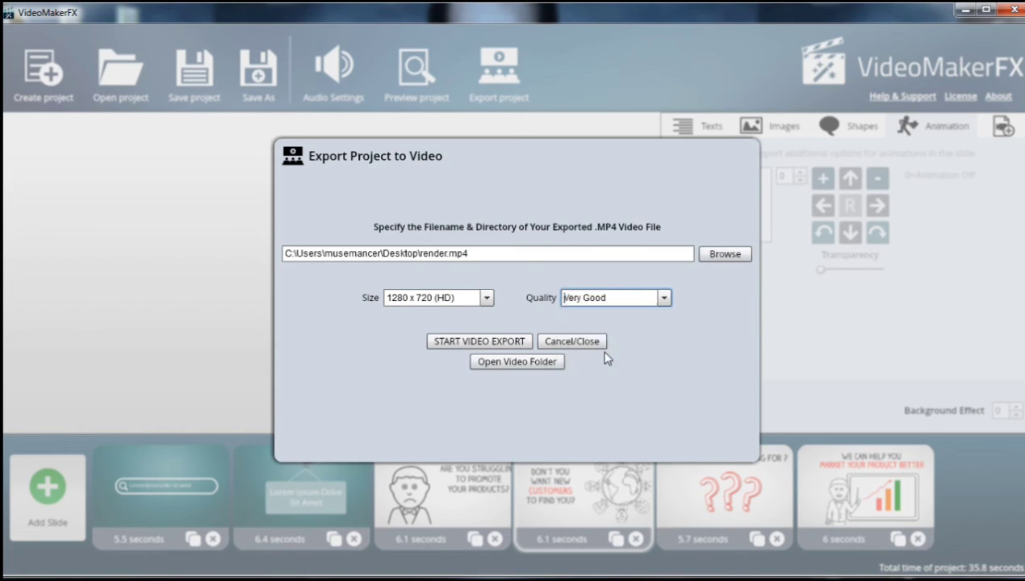
click(663, 298)
click(593, 359)
Step: Save the output as final video.mp4 on the Desktop and start the video export
click(715, 254)
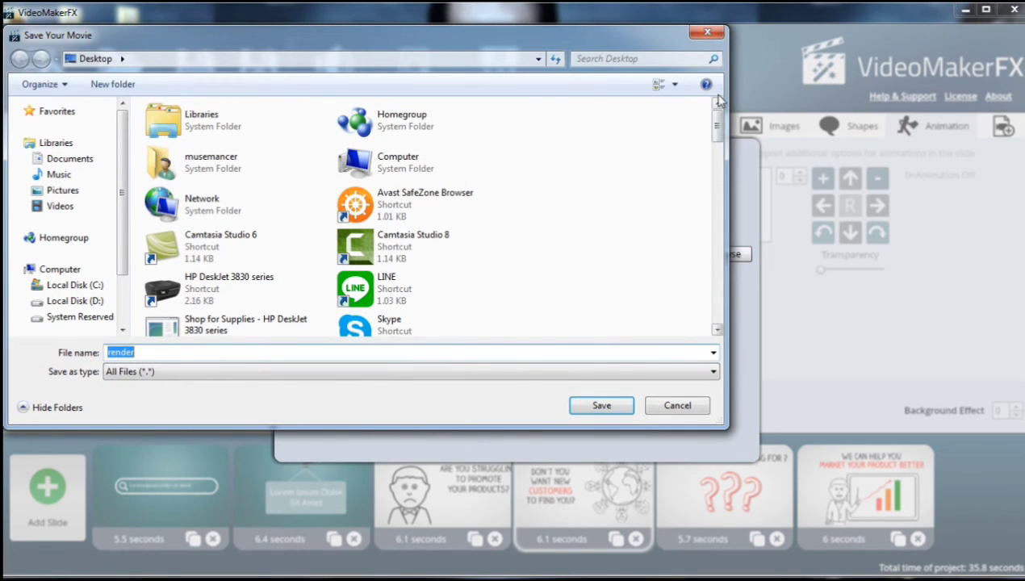
drag(715, 125, 714, 309)
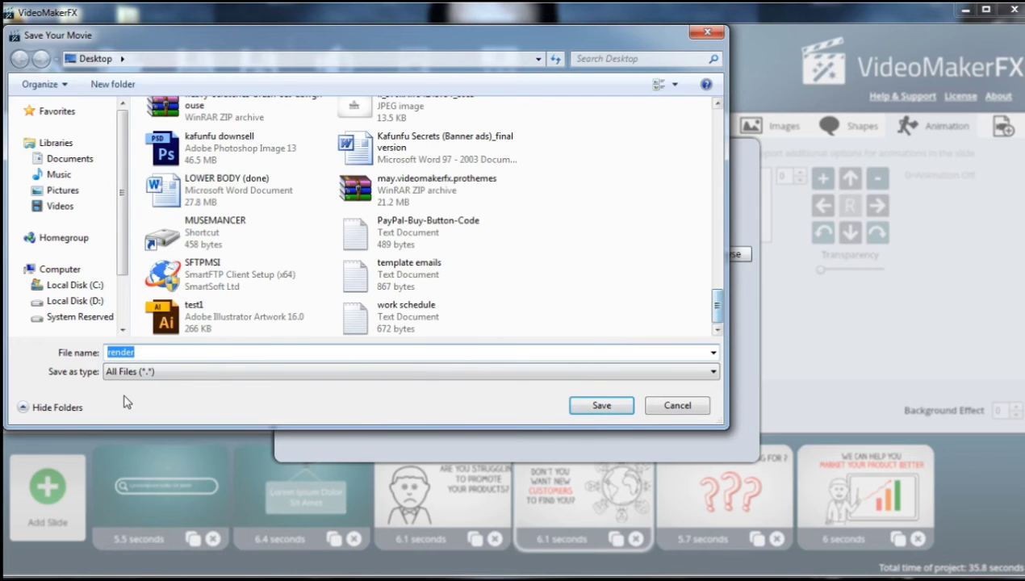
text(fina)
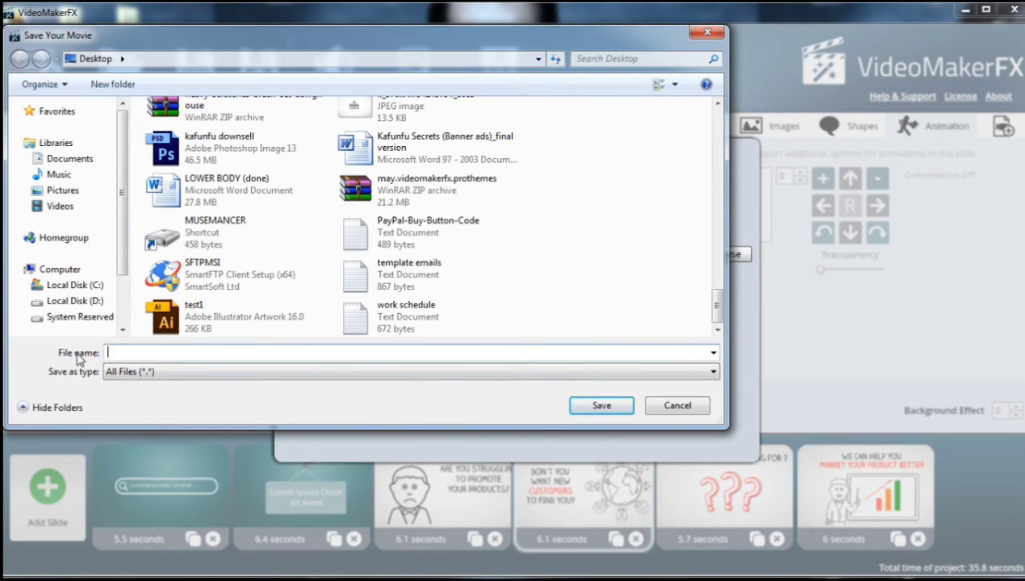
text(l vidoe)
key(BackSpace)
key(BackSpace)
text(eo)
click(581, 407)
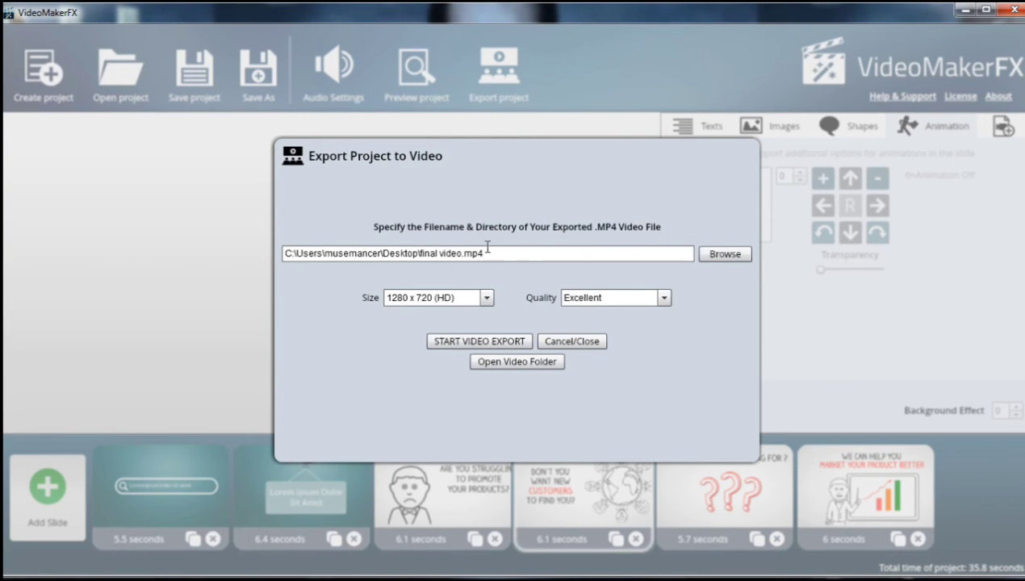
click(478, 341)
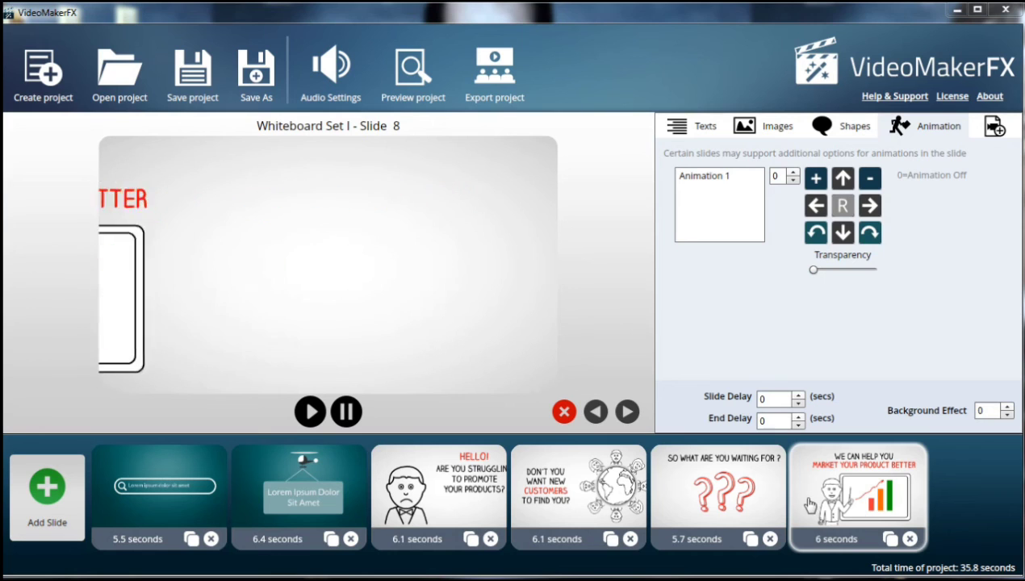
Step: Enable music and voice, and choose Feel So Good.mp3 as background music at volume 15
click(780, 493)
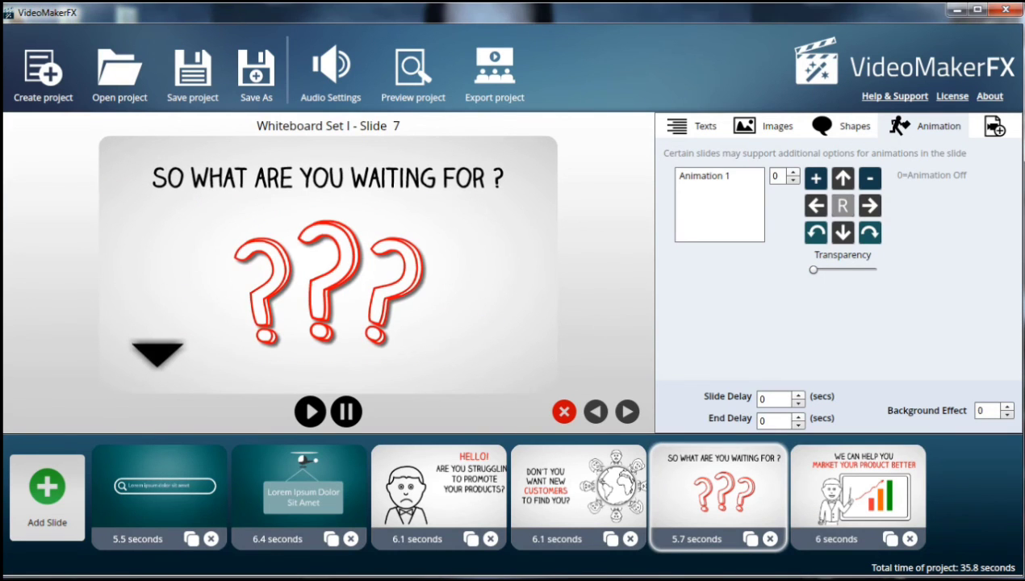
click(345, 95)
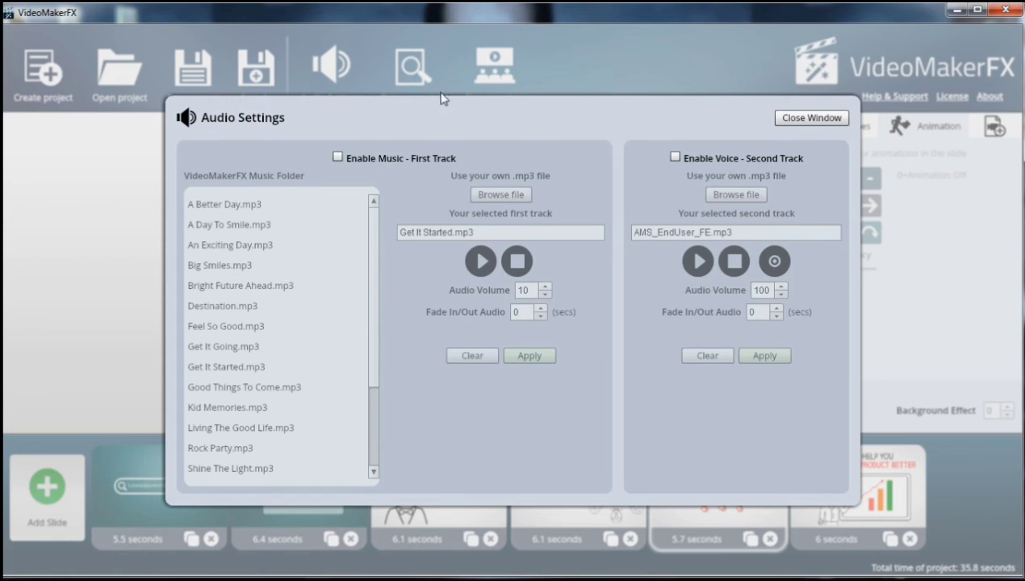
click(337, 158)
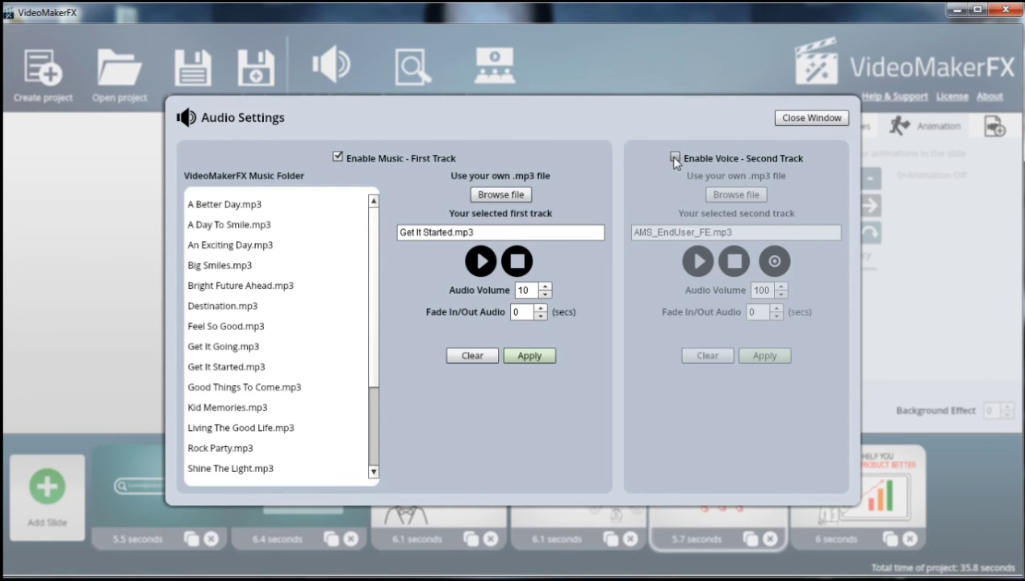
click(674, 158)
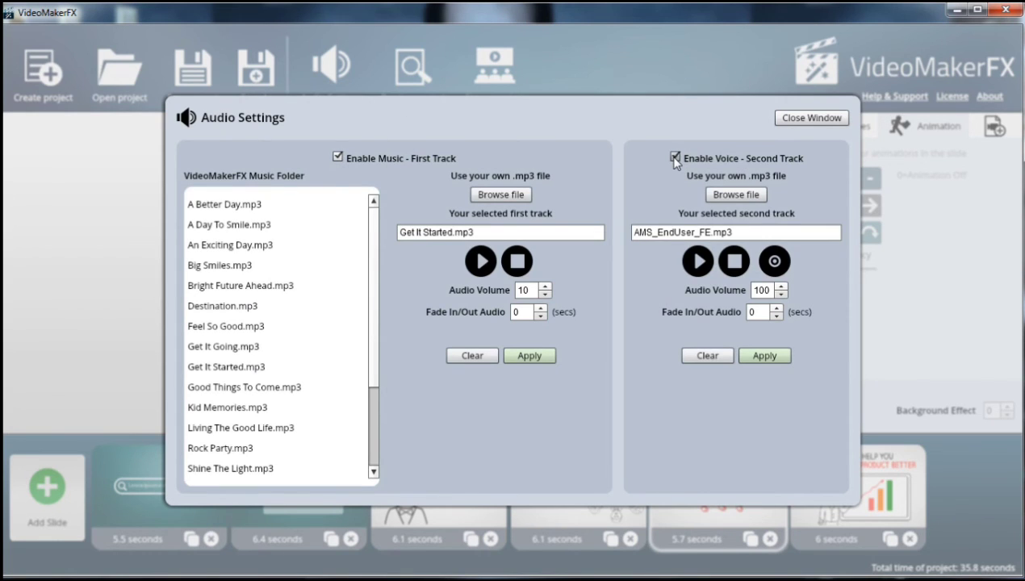
click(241, 285)
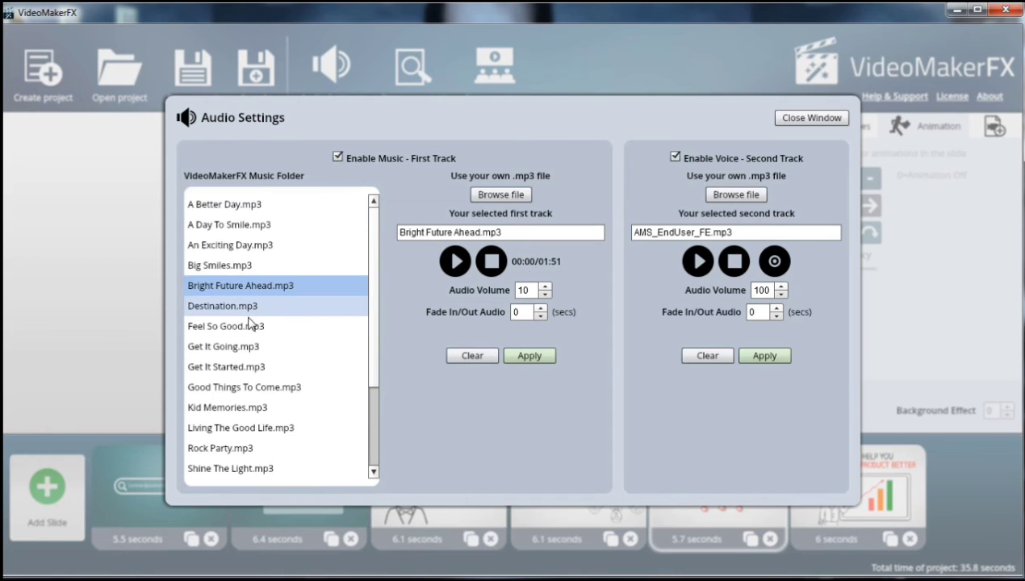
click(230, 367)
click(237, 408)
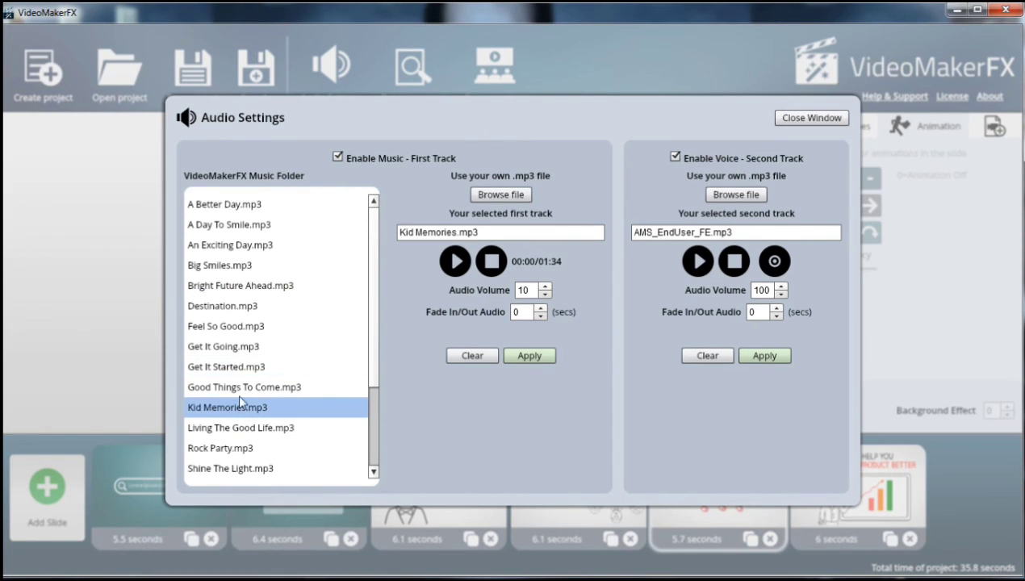
click(260, 327)
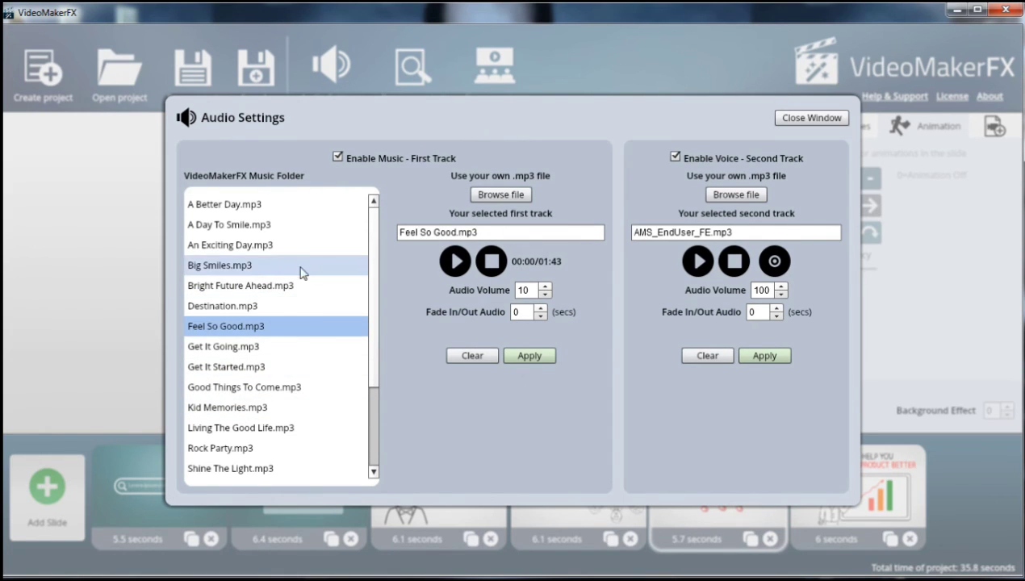
click(457, 269)
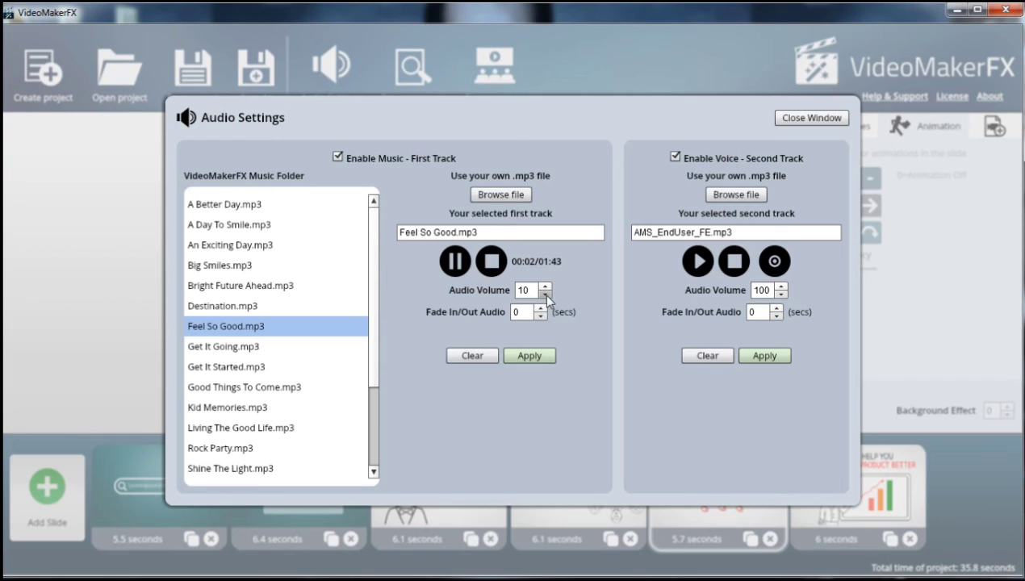
click(545, 294)
click(545, 287)
click(546, 287)
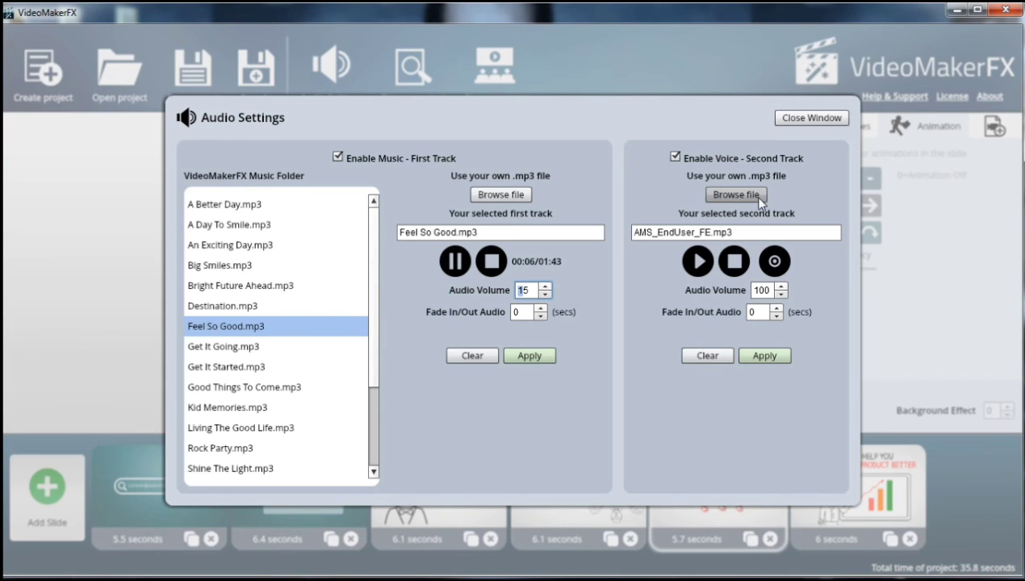
Step: Load AMS_EndUser_FE.mp3 as the voice track and close the audio settings
click(738, 195)
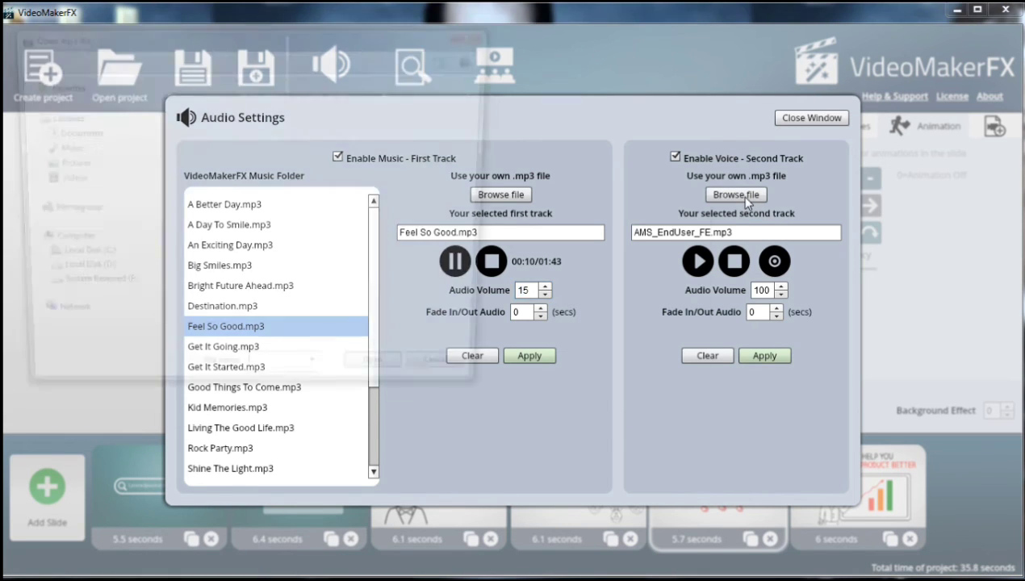
drag(706, 170, 707, 313)
click(412, 303)
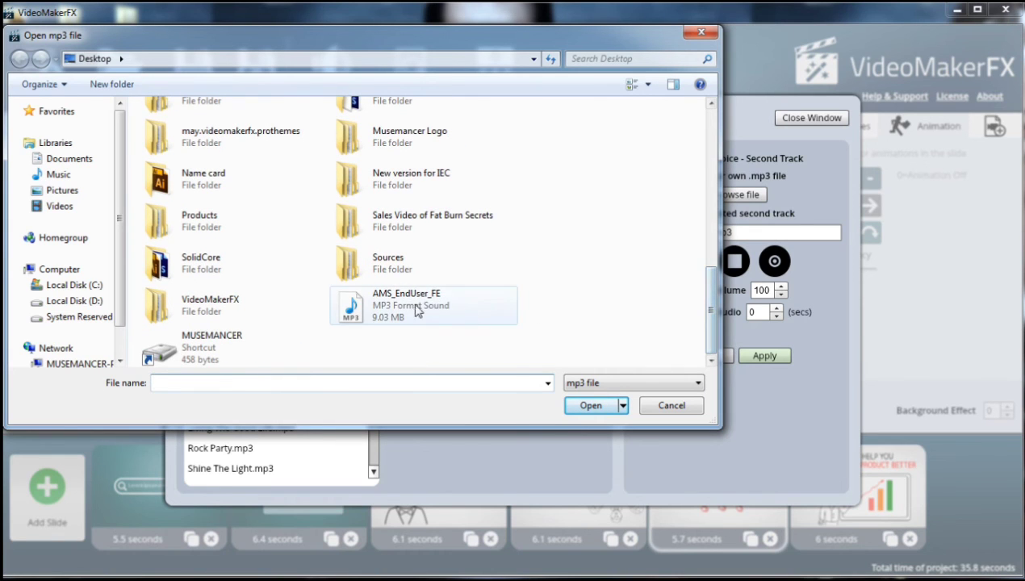
click(590, 405)
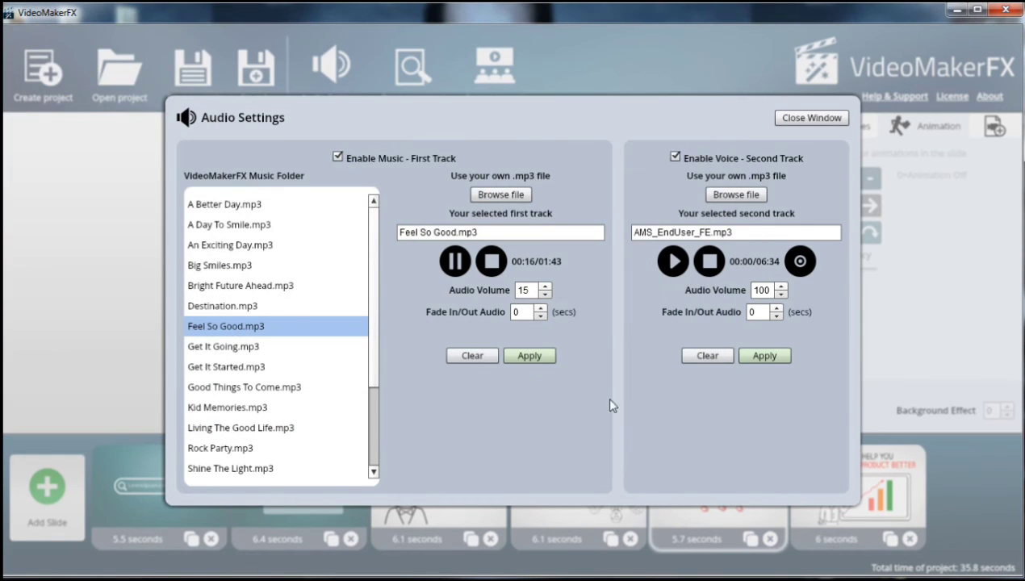
click(526, 357)
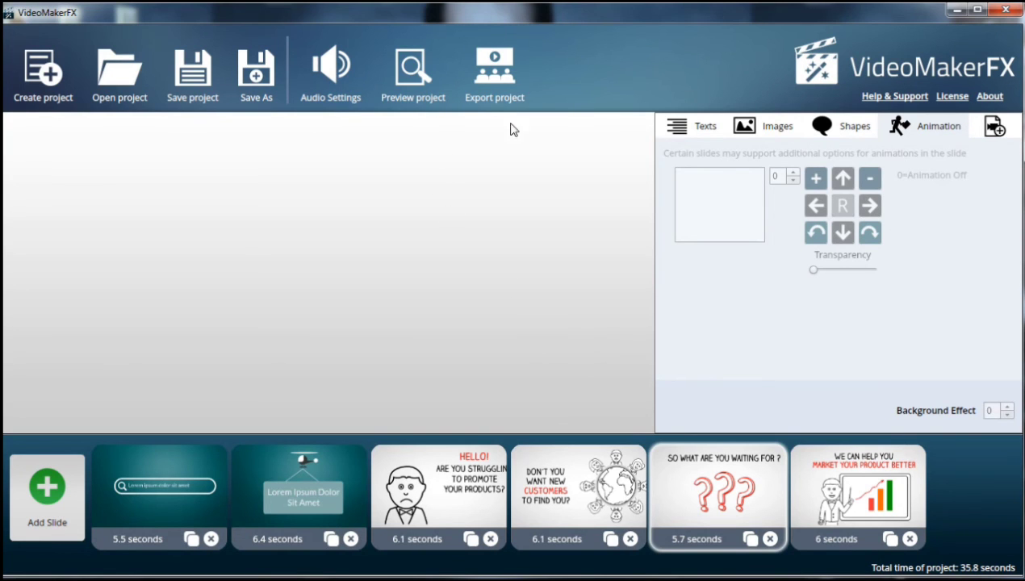
Step: Play the full project preview, then step back through the slides to the first search-bar slide
click(430, 86)
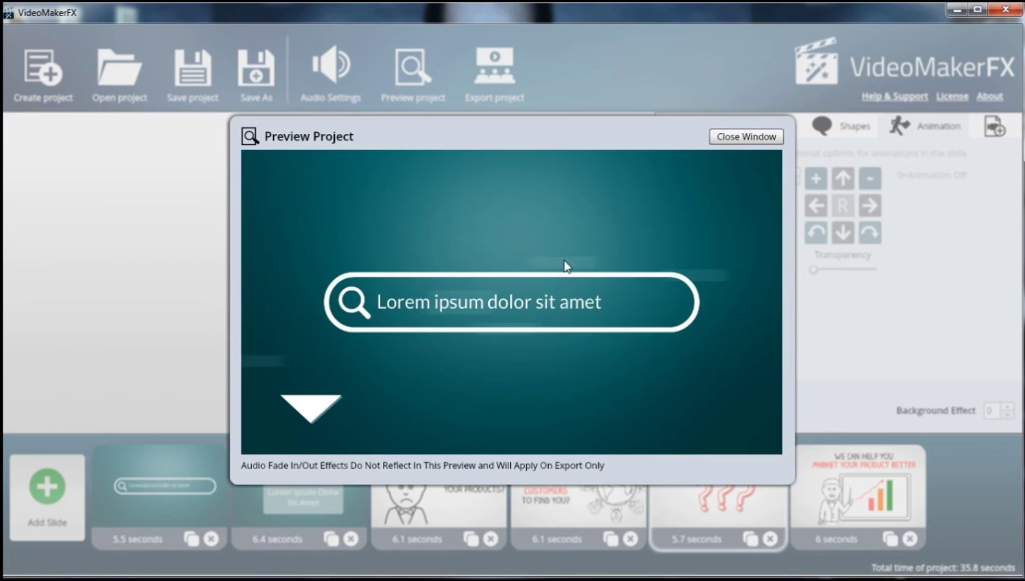
key(Escape)
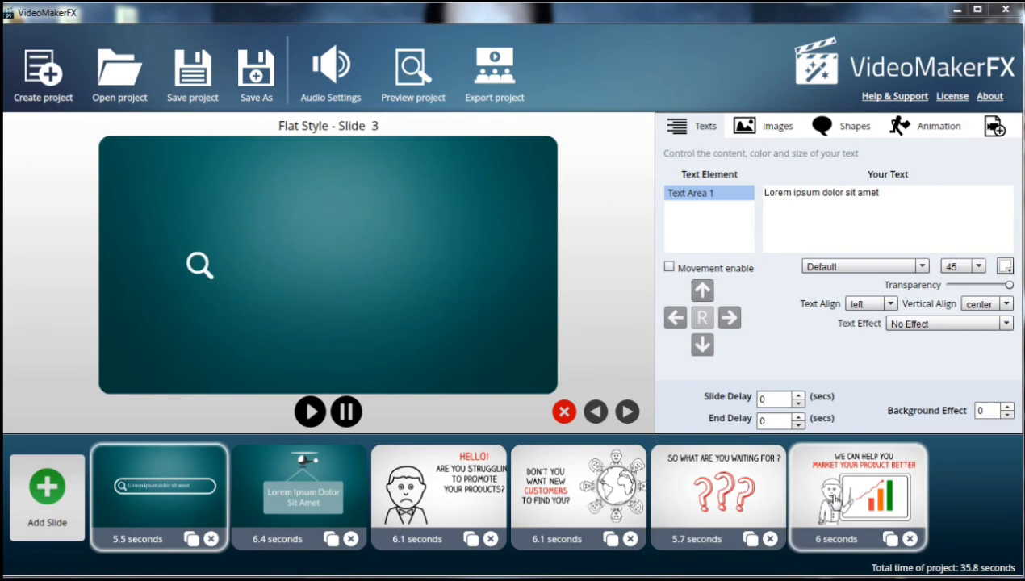
click(807, 493)
click(741, 501)
click(578, 492)
click(438, 493)
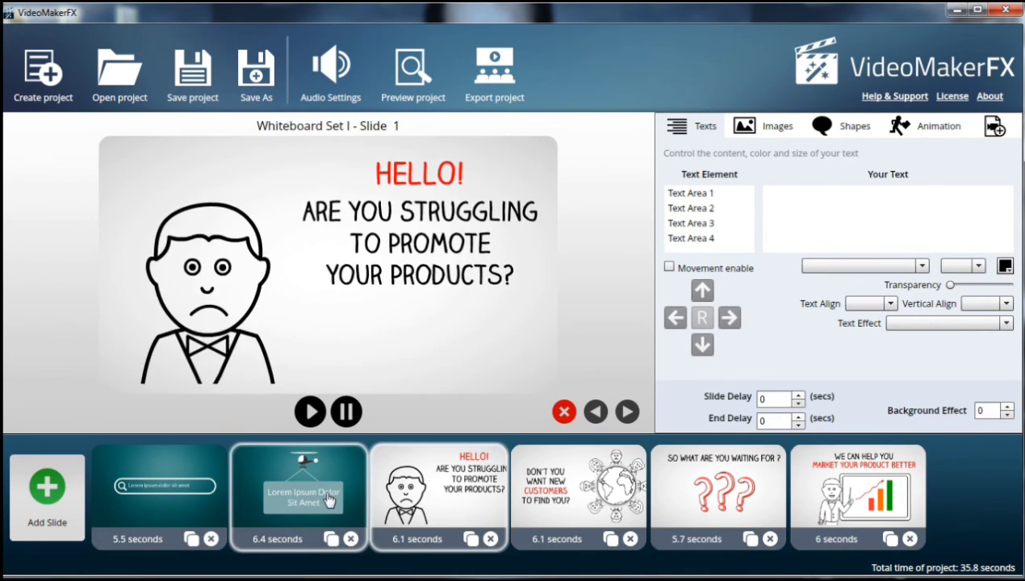
click(179, 491)
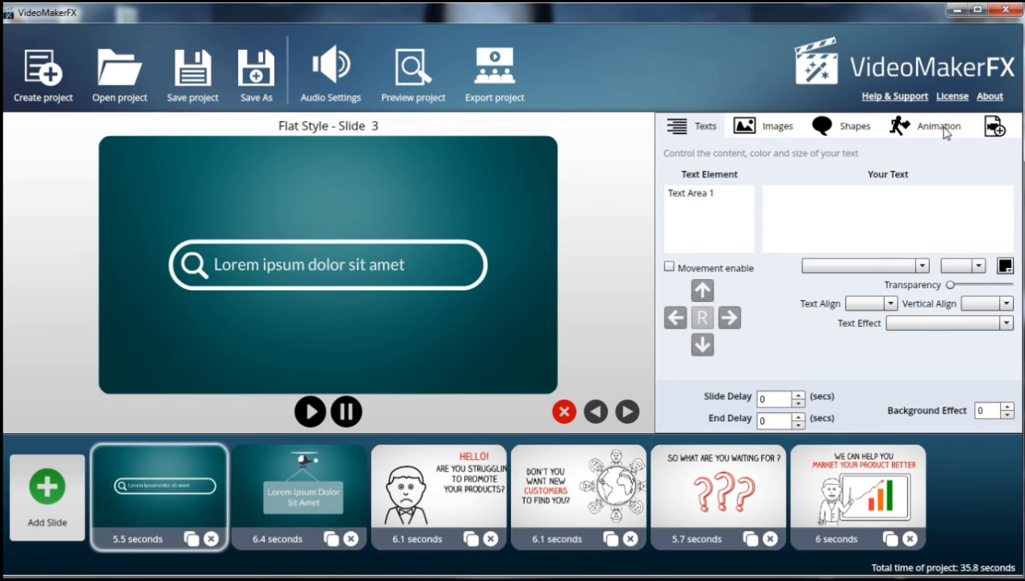
Step: Set the first slide's Animation 1 to the striped background style (spinner 6)
click(839, 134)
click(936, 129)
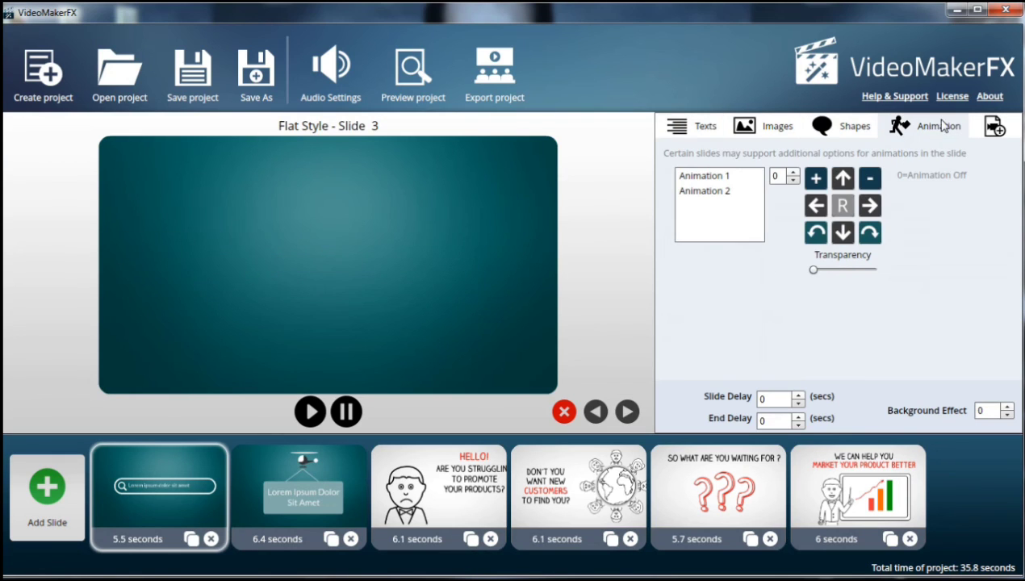
click(704, 176)
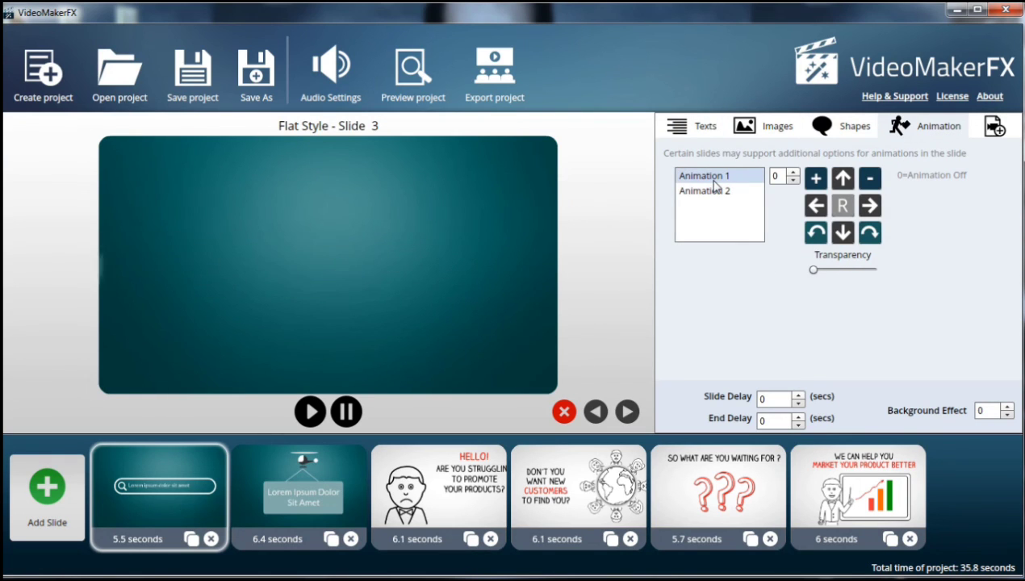
click(715, 180)
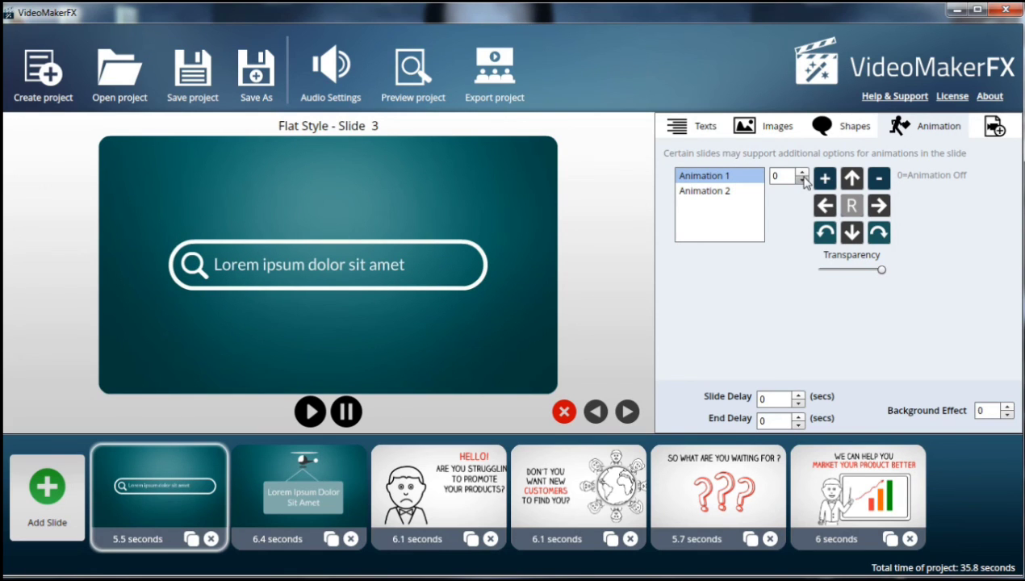
click(802, 175)
click(802, 174)
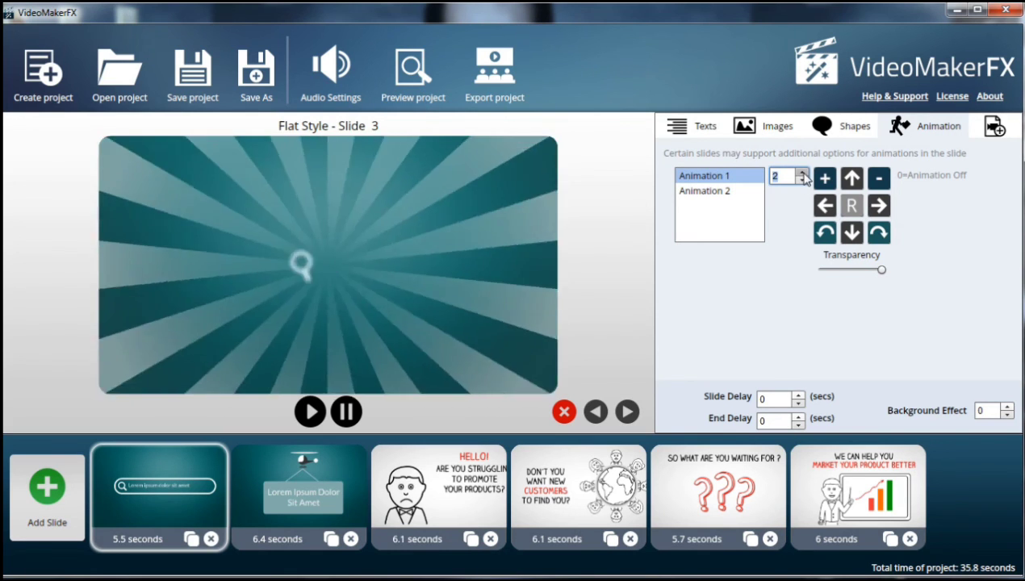
click(802, 175)
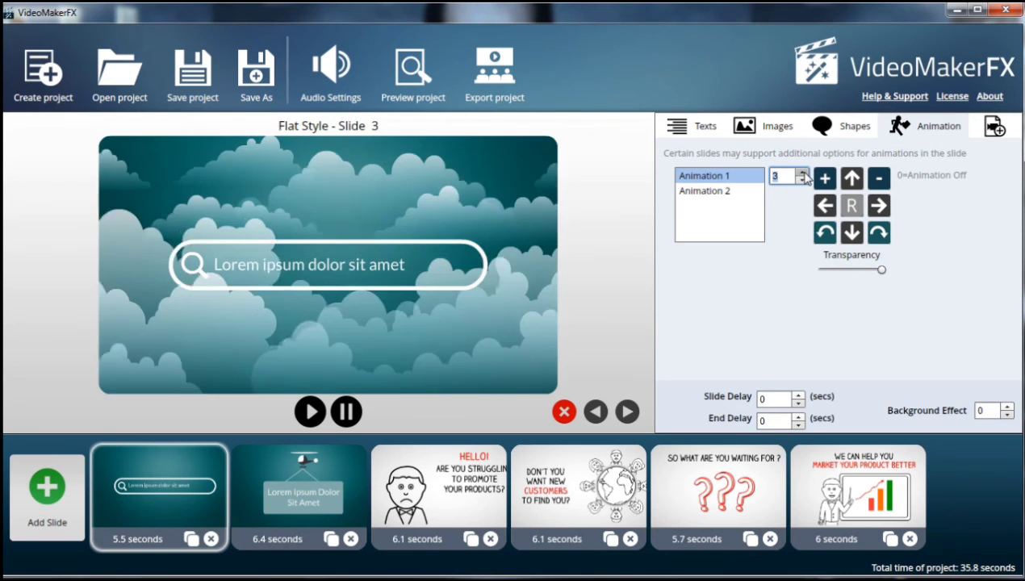
click(802, 175)
click(802, 175)
click(802, 175)
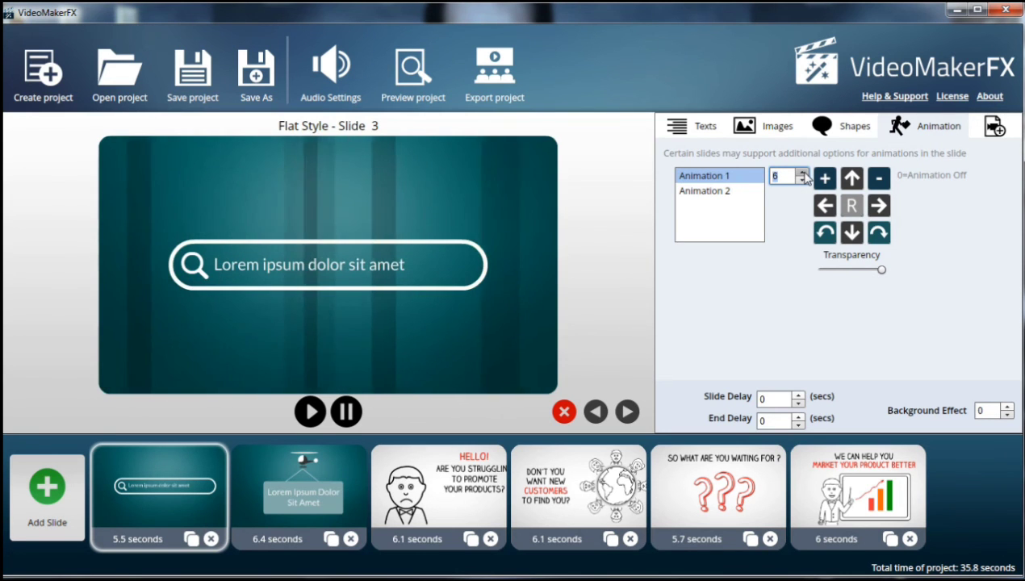
Step: Set Animation 2 to the red downward arrows style (spinner 4)
click(720, 194)
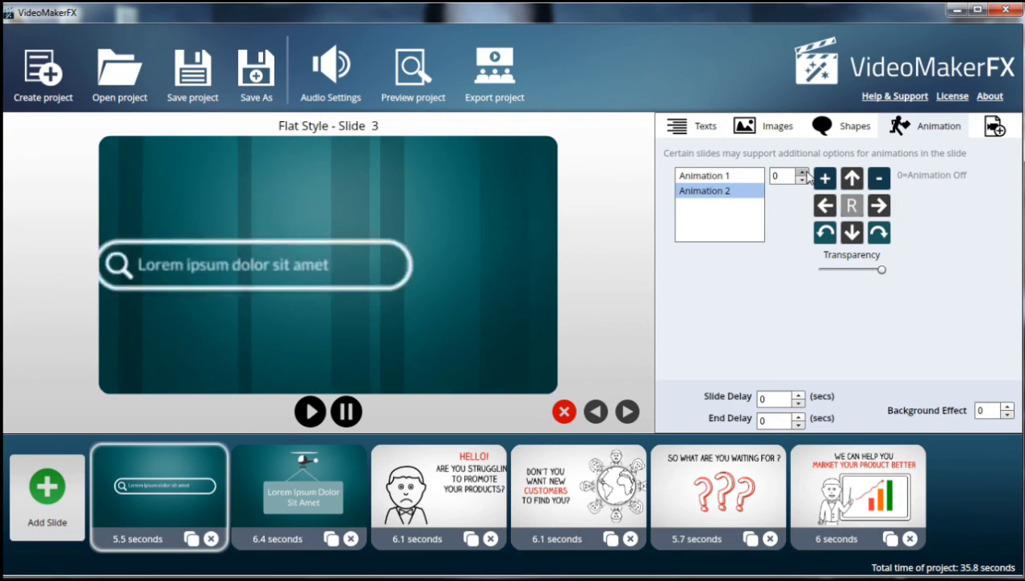
click(801, 172)
click(801, 172)
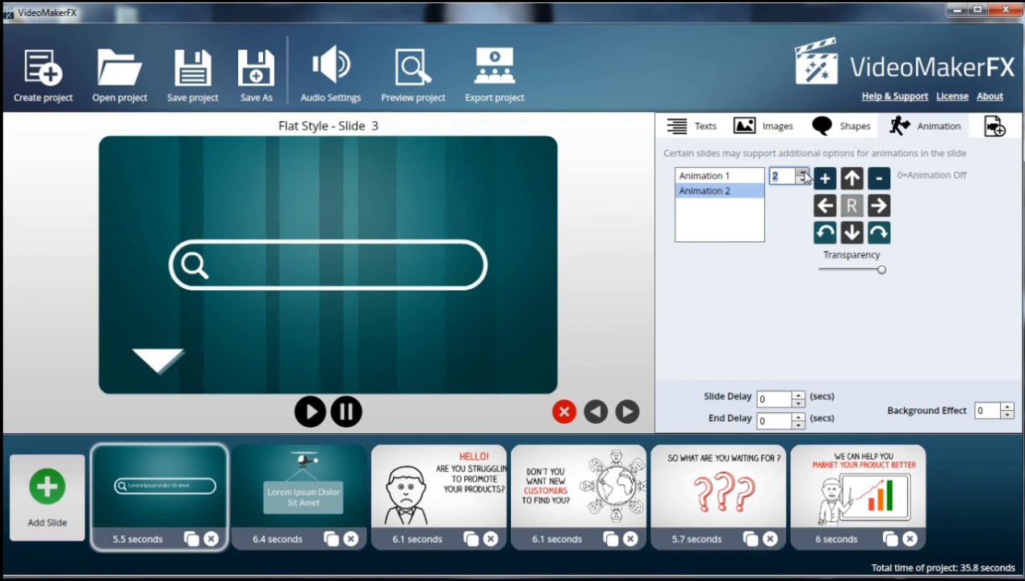
click(801, 173)
click(801, 173)
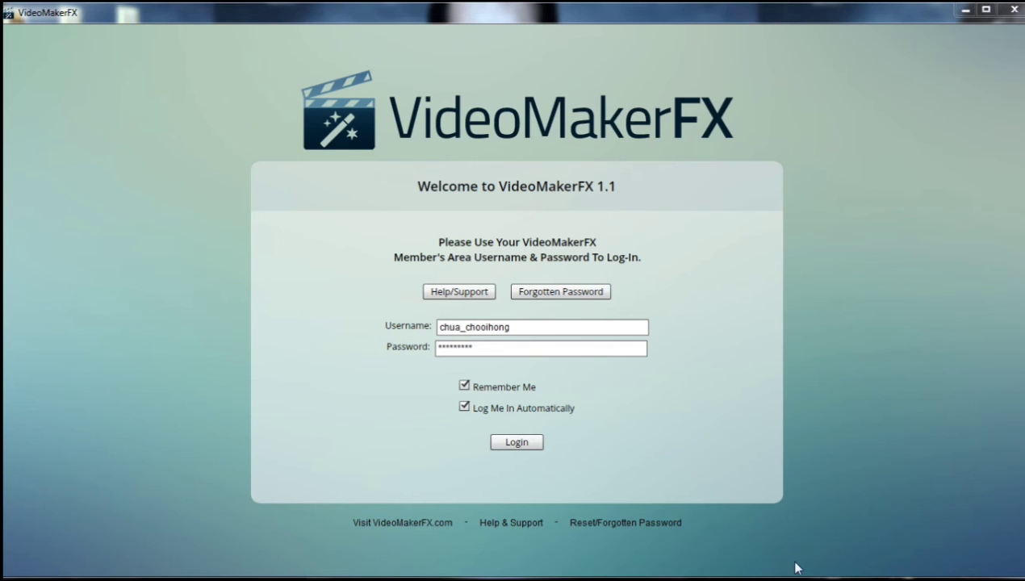
Step: Log in to VideoMakerFX and create a new empty project named 'add slide'
click(522, 441)
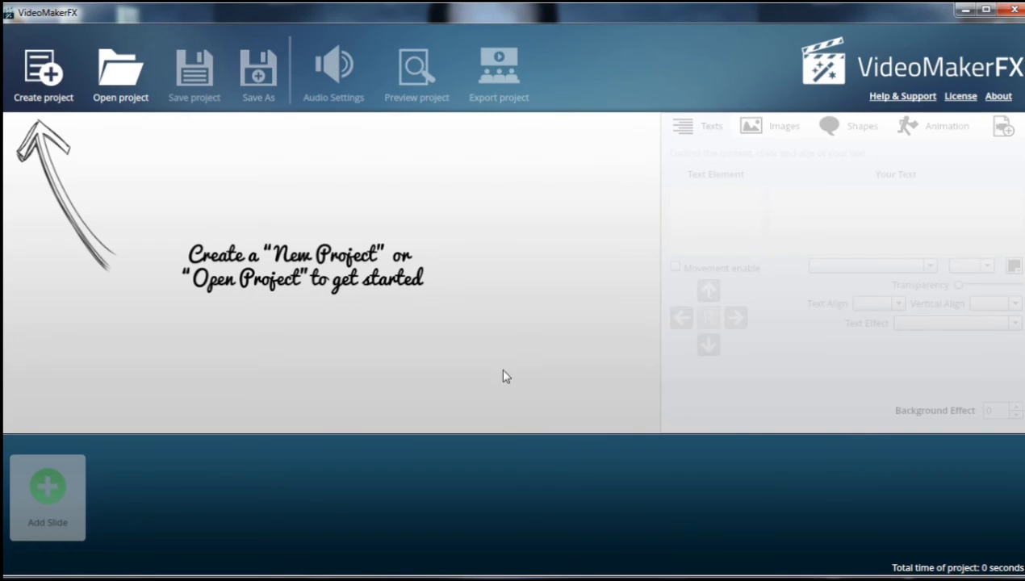
click(39, 90)
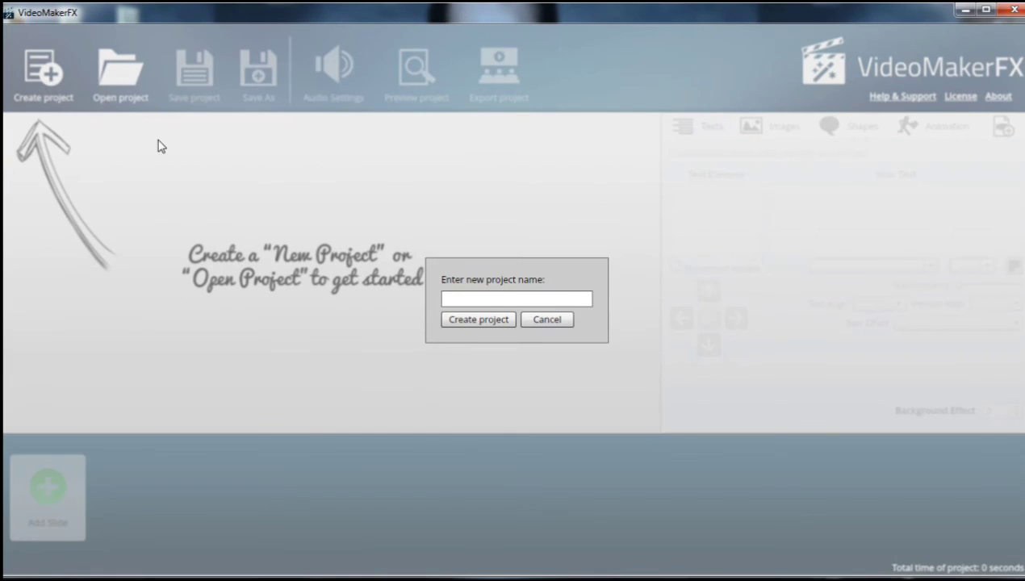
click(481, 300)
text(a)
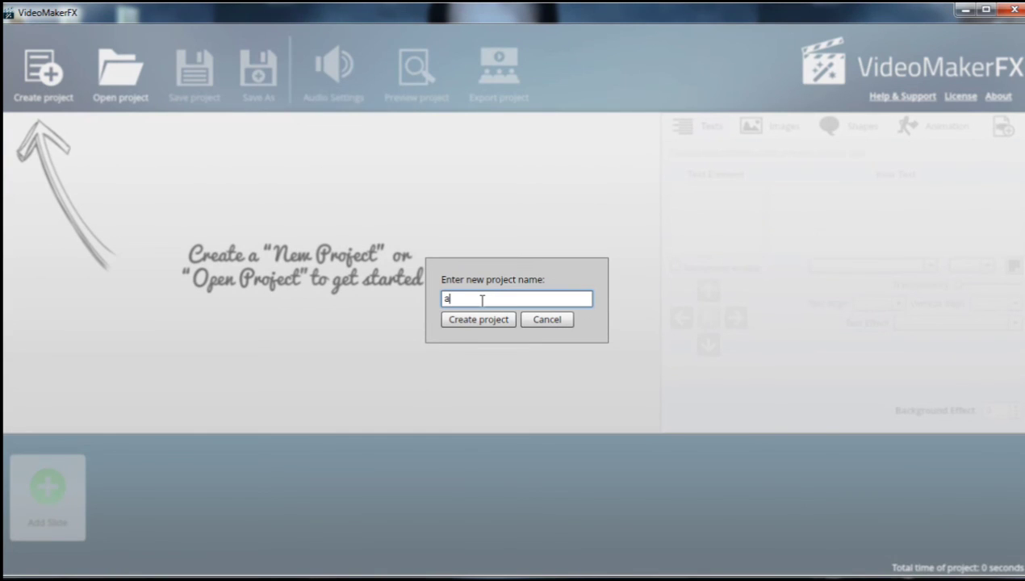
text(dd slide)
click(454, 321)
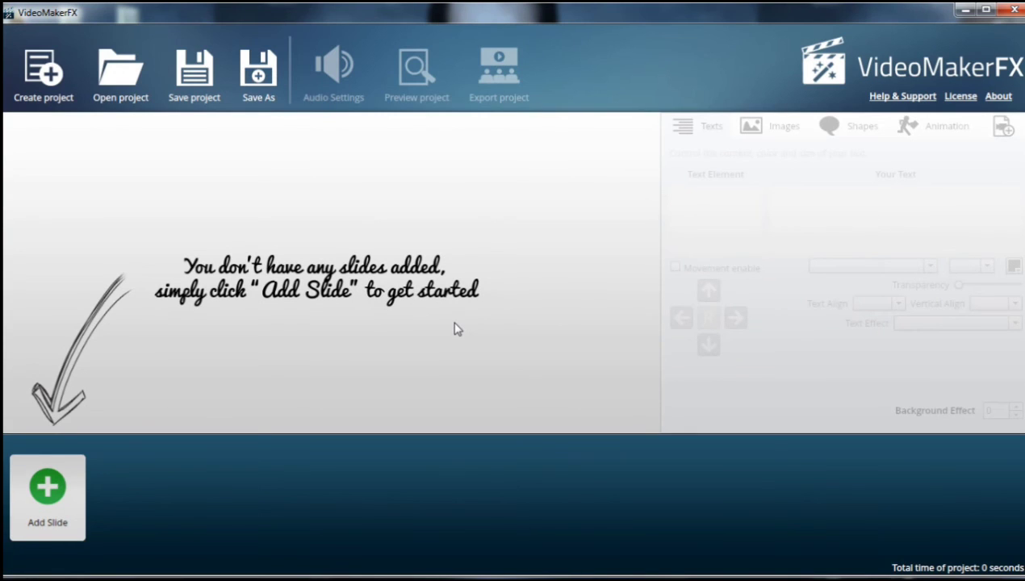
Step: Add 'Character Anna - Slide 1' from the Character Anna theme to the project
click(49, 492)
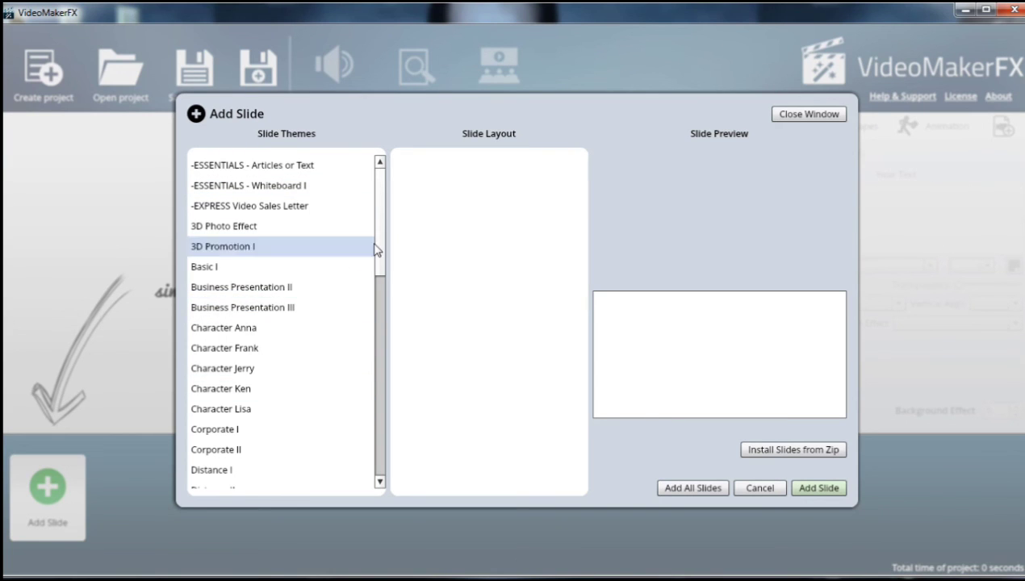
drag(381, 244, 372, 264)
click(253, 250)
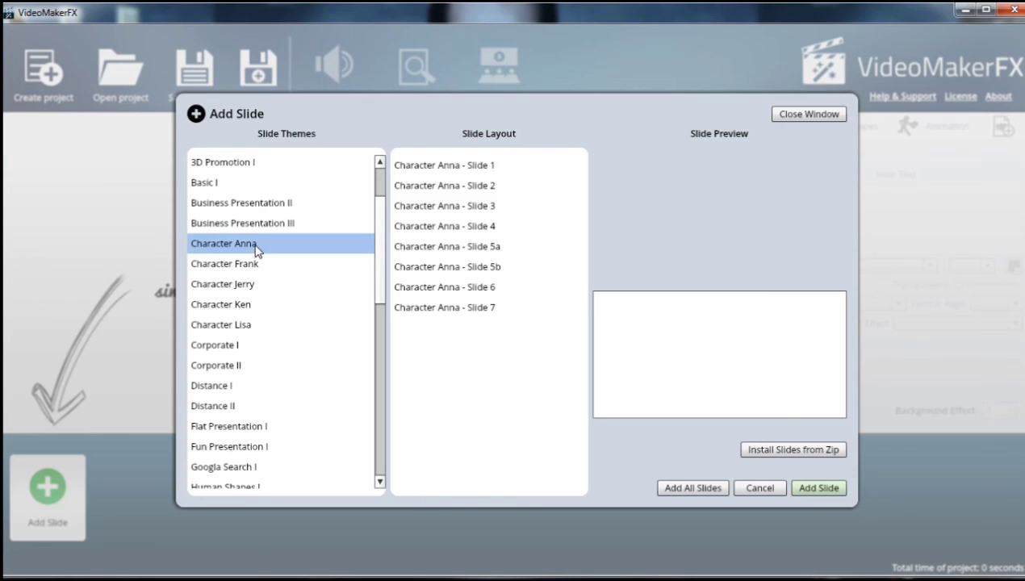
click(481, 173)
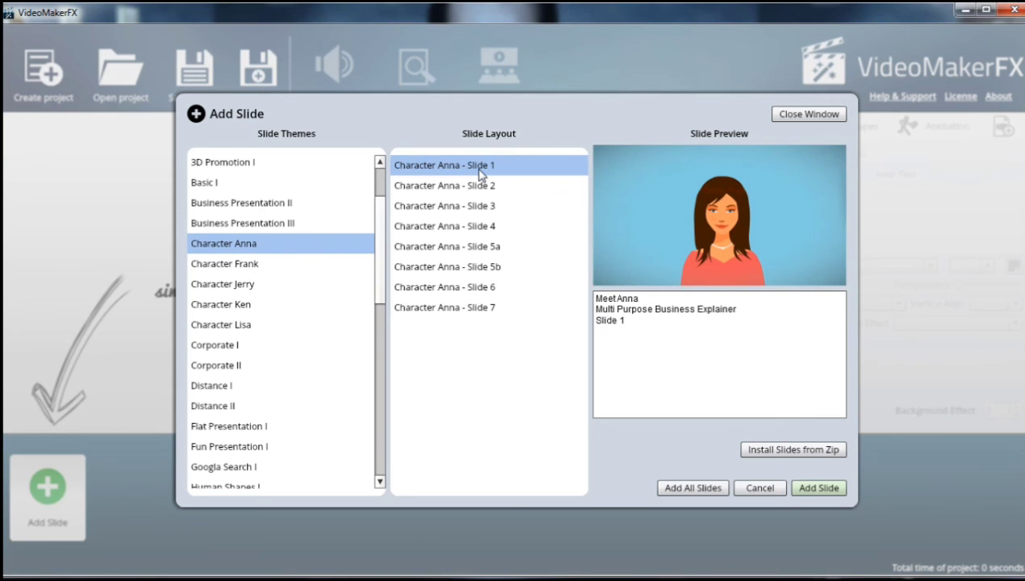
click(817, 488)
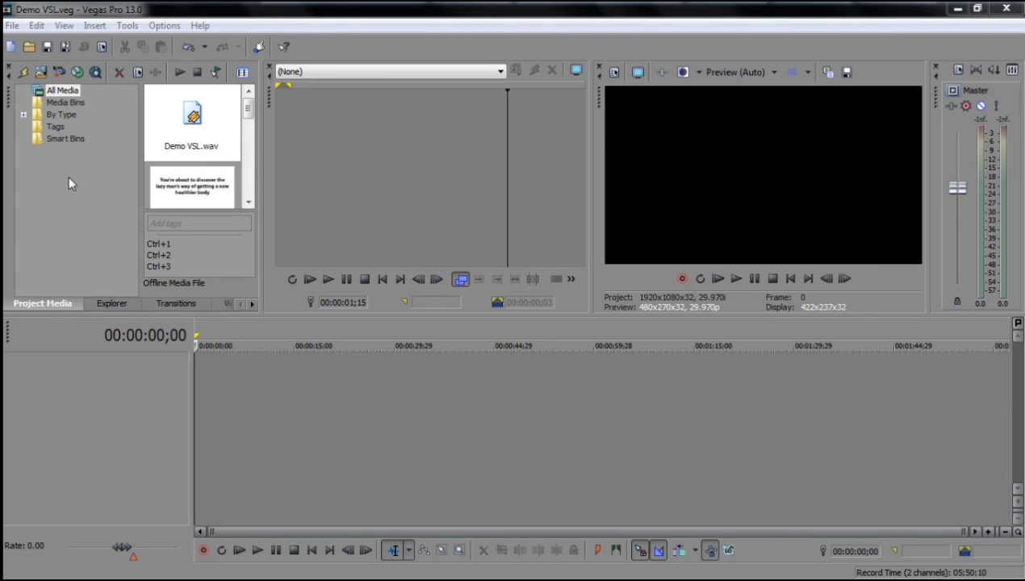
Step: Dismiss the File import options and show all media in the project bin
key(alt+f)
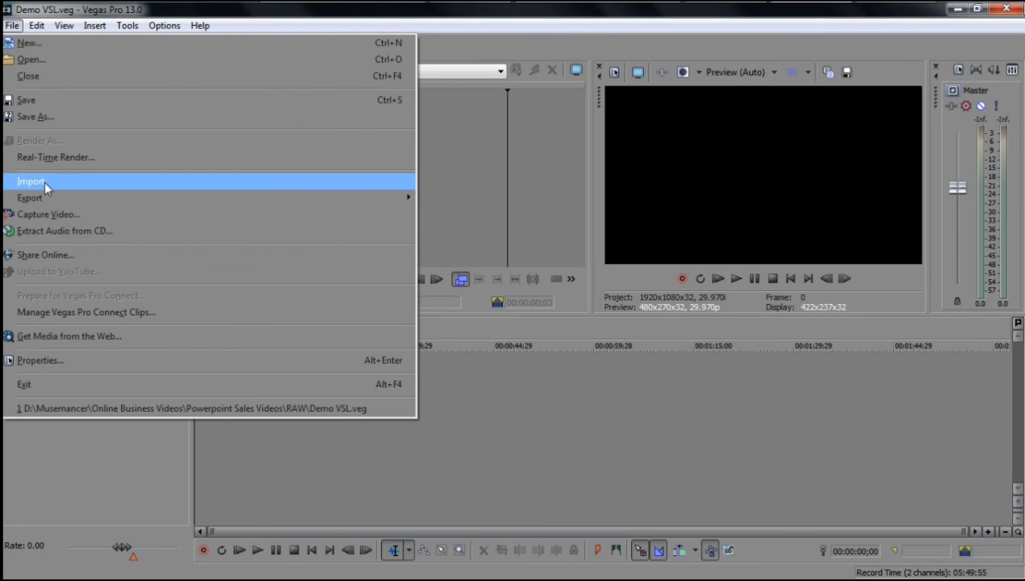
mouse_move(47, 179)
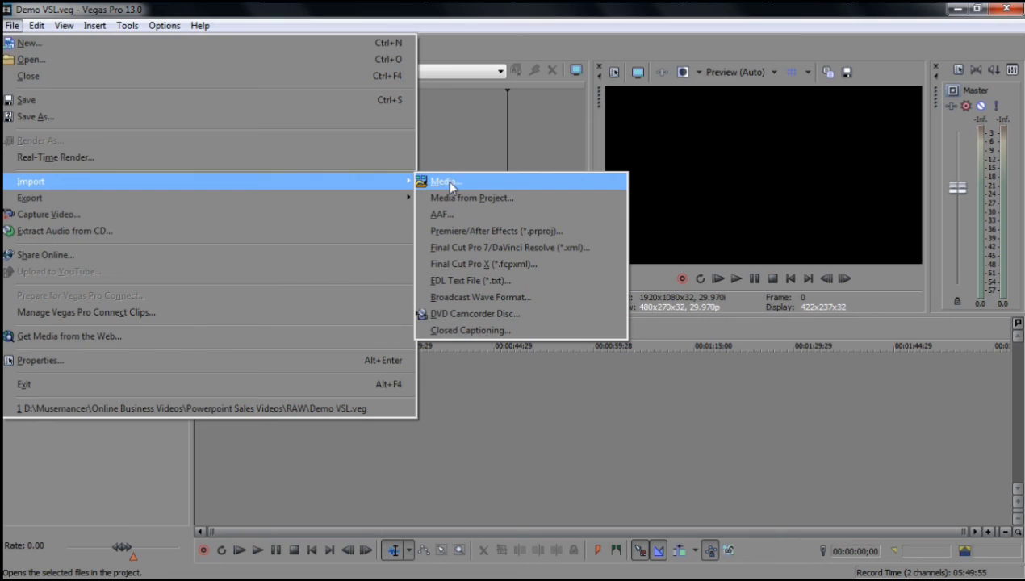
key(Escape)
key(Escape)
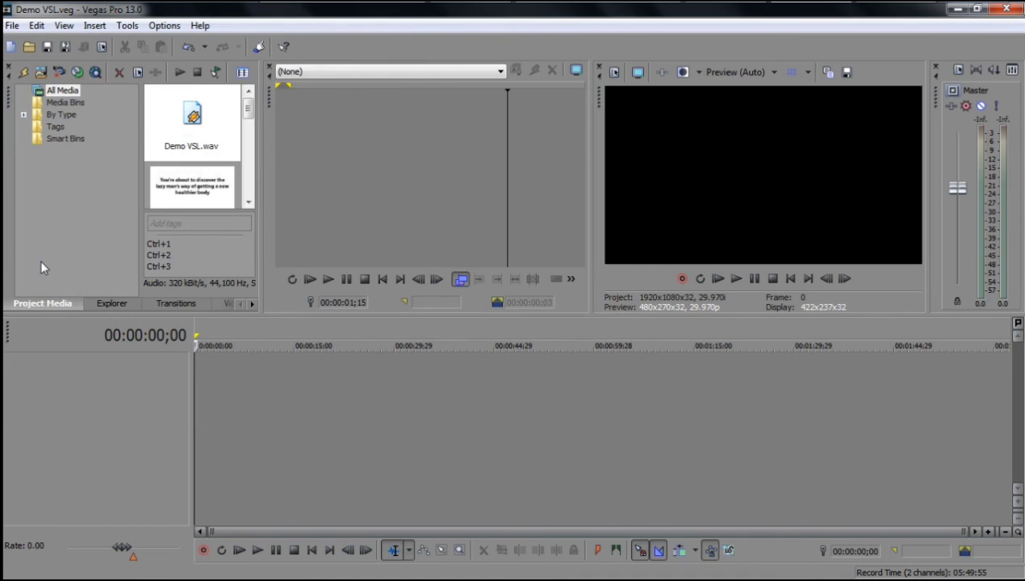
click(40, 261)
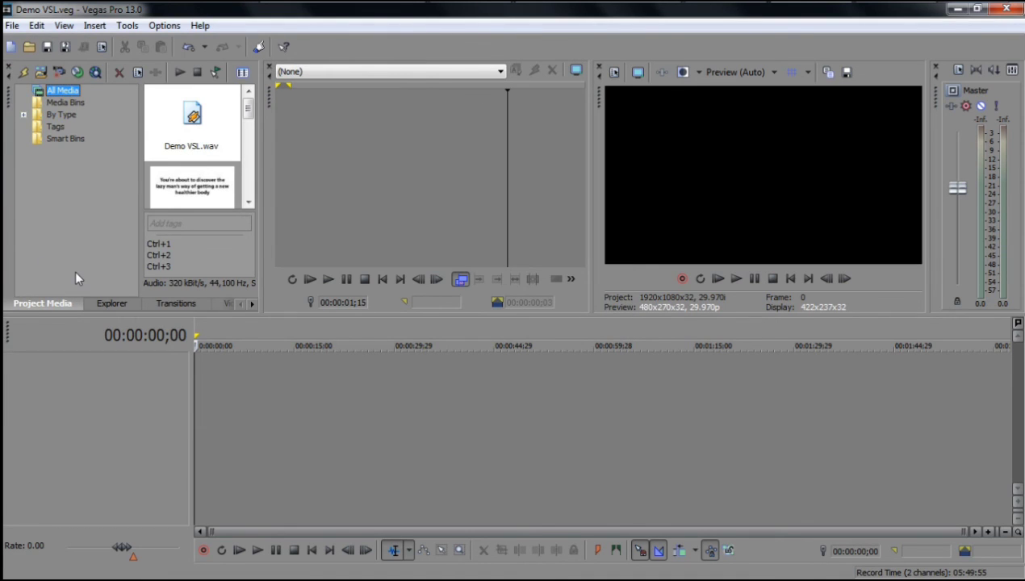
Step: Insert a video track and an audio track below it on the timeline
right_click(73, 373)
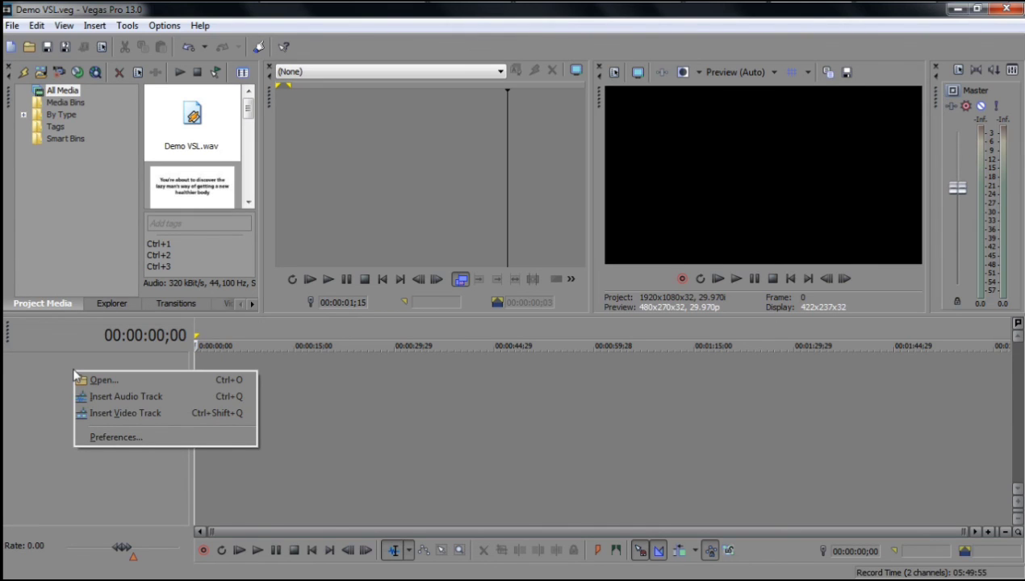
click(89, 412)
right_click(88, 423)
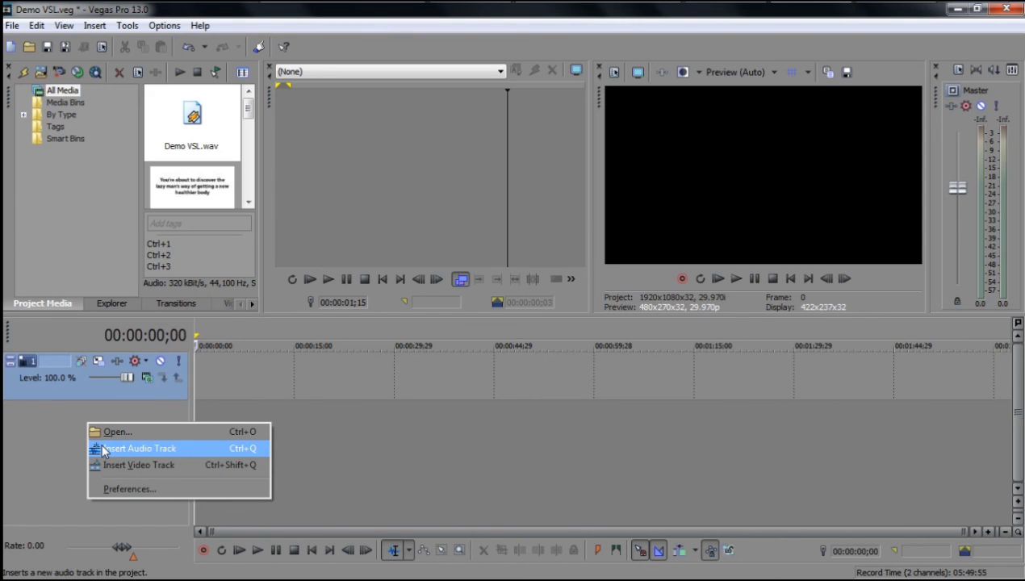
click(103, 450)
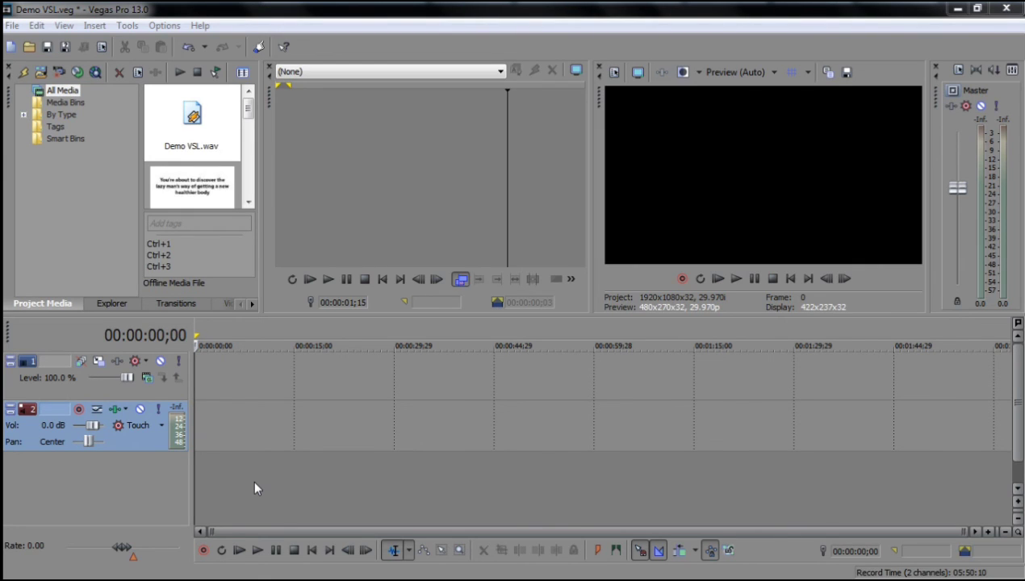
Step: Place Demo VSL.wav on the audio track and select Slide1.JPG in the media bin
double_click(192, 114)
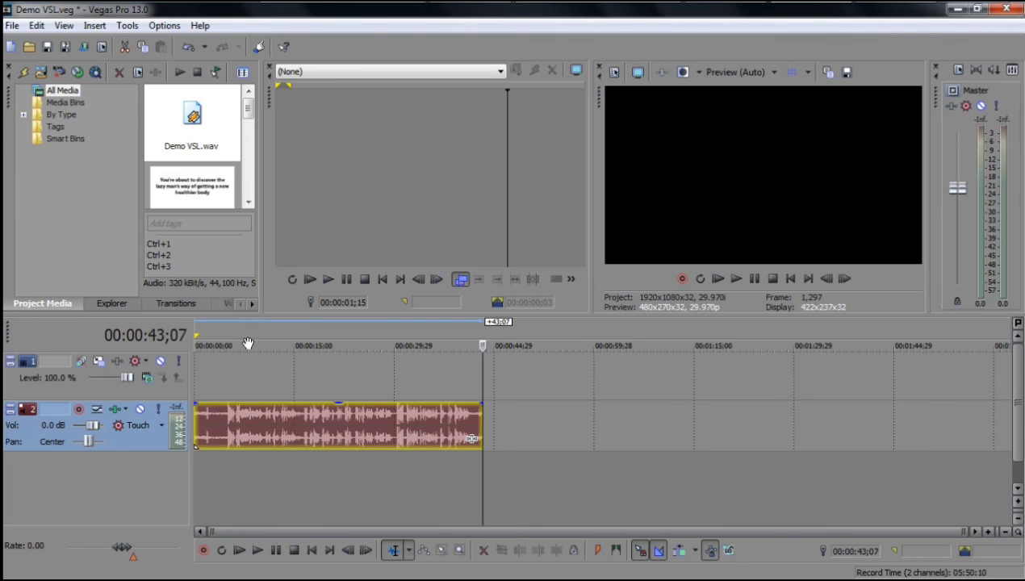
click(249, 202)
click(226, 171)
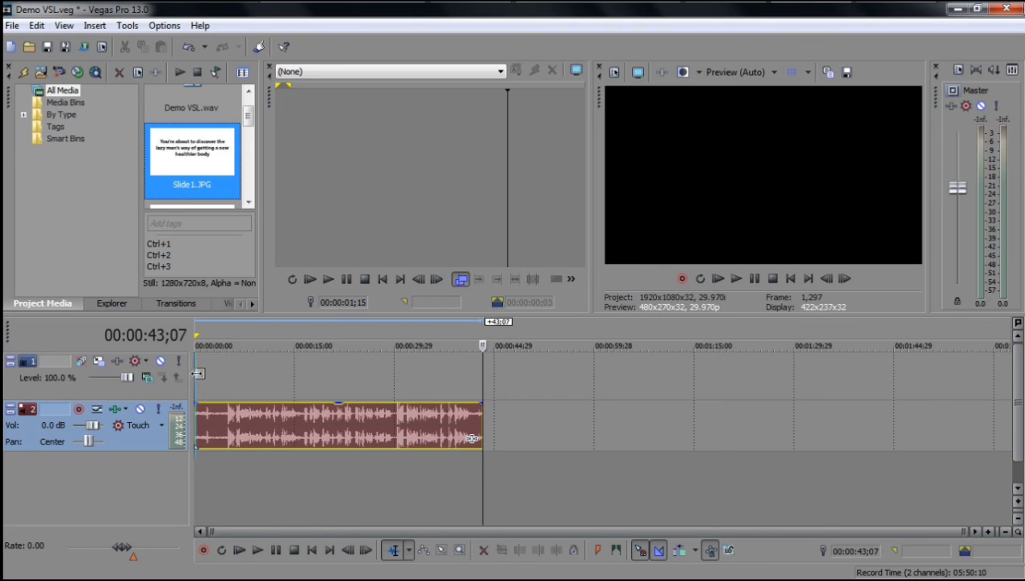
Step: Put Slide1.JPG at the track start and shift the last slide later to match the narration
drag(191, 161, 196, 373)
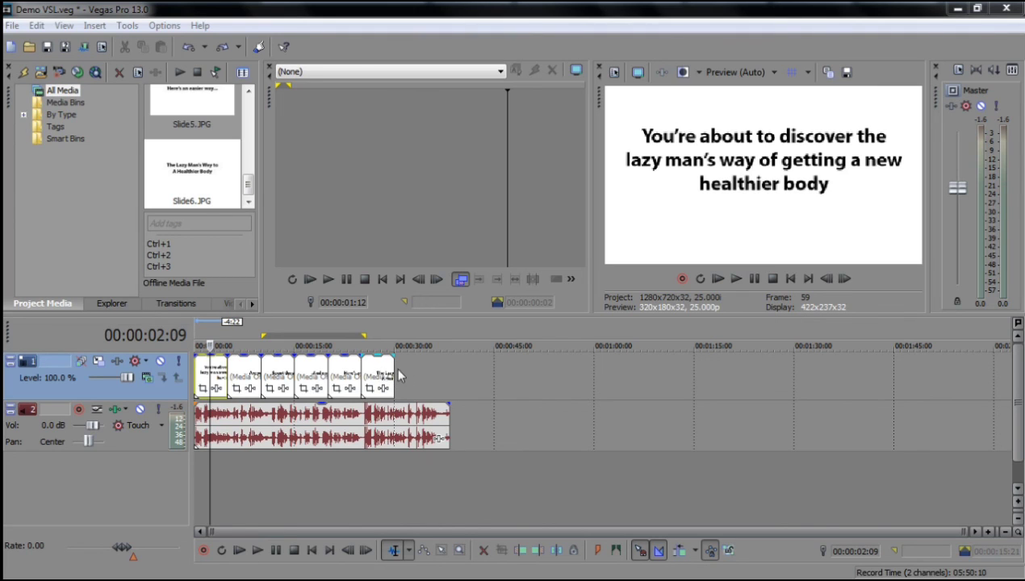
double_click(386, 373)
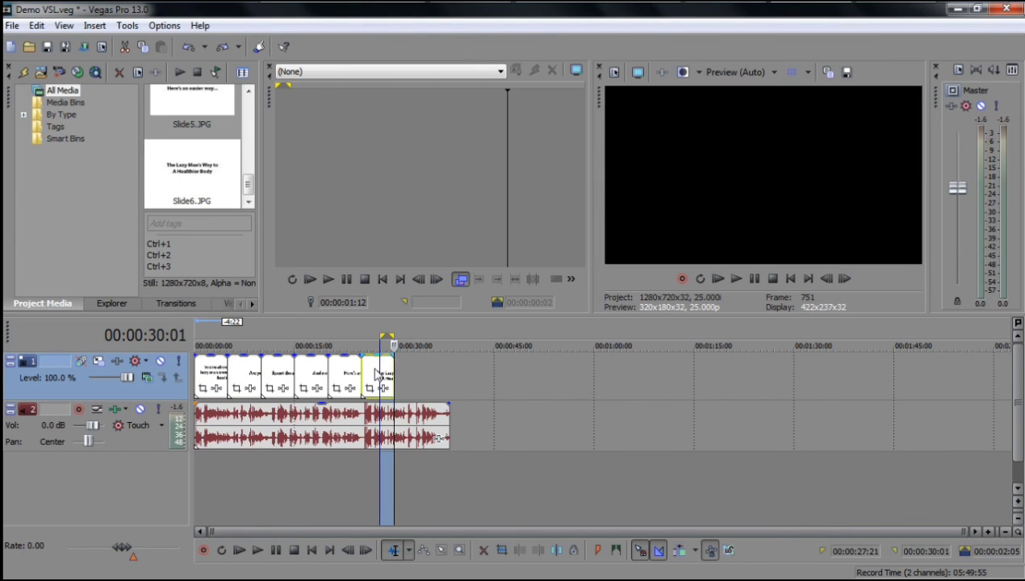
click(371, 372)
drag(386, 372, 449, 370)
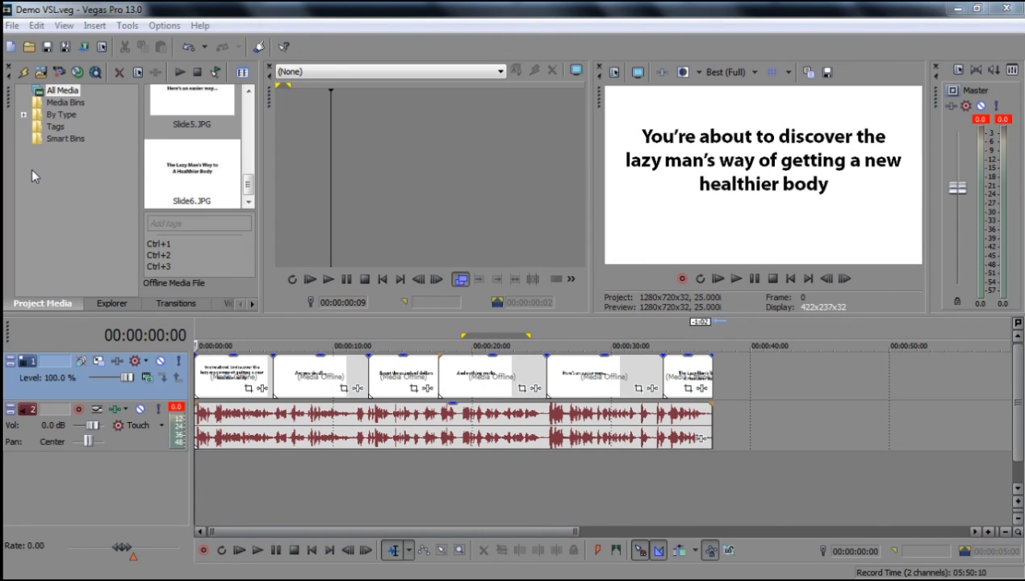
Step: Open the Vegas Pro File menu and close it without choosing a command
click(12, 25)
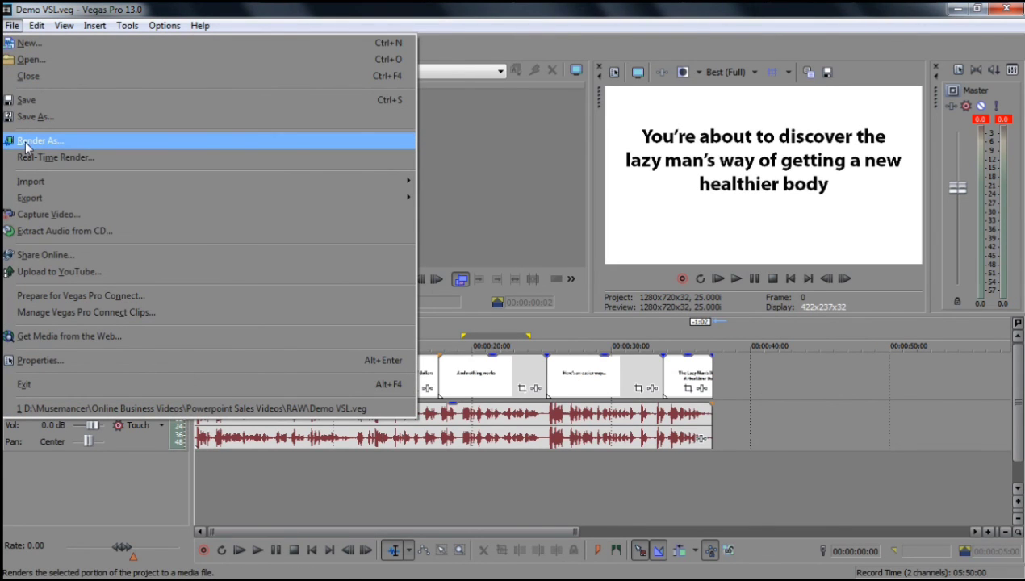
click(454, 159)
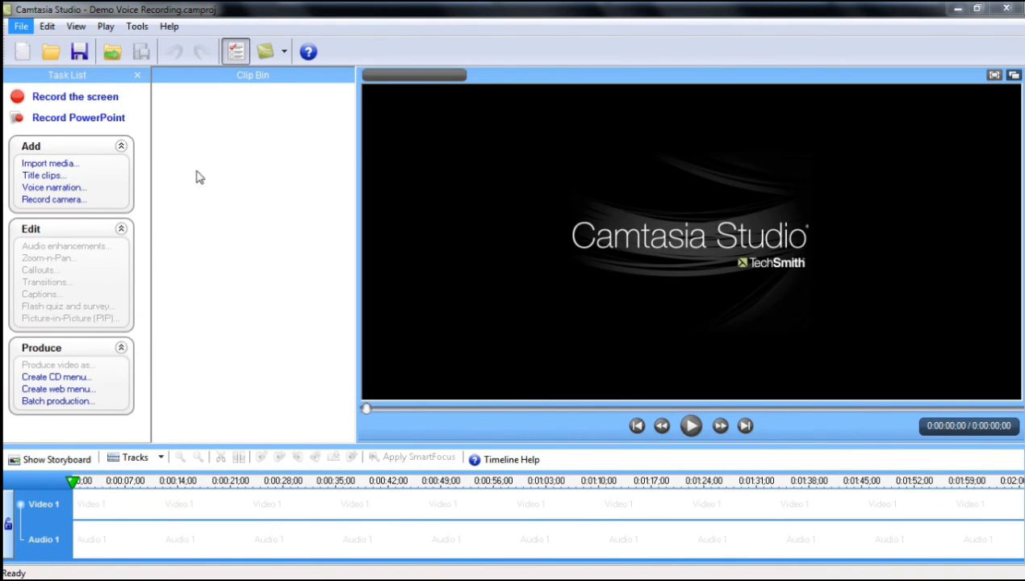
Step: Run the Voice Narration Audio Setup Wizard, accepting the audio format and finishing the level check
click(47, 27)
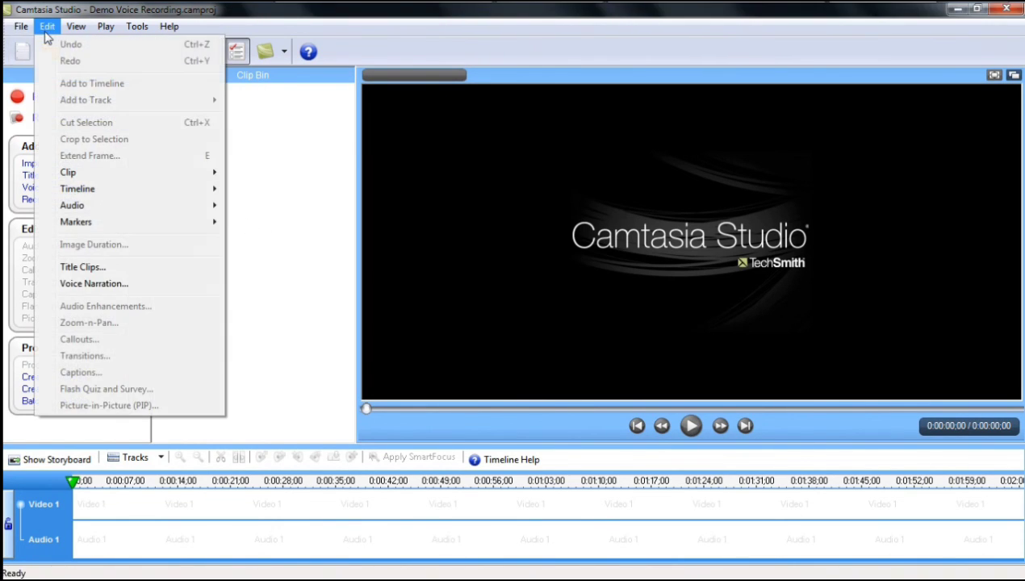
click(90, 283)
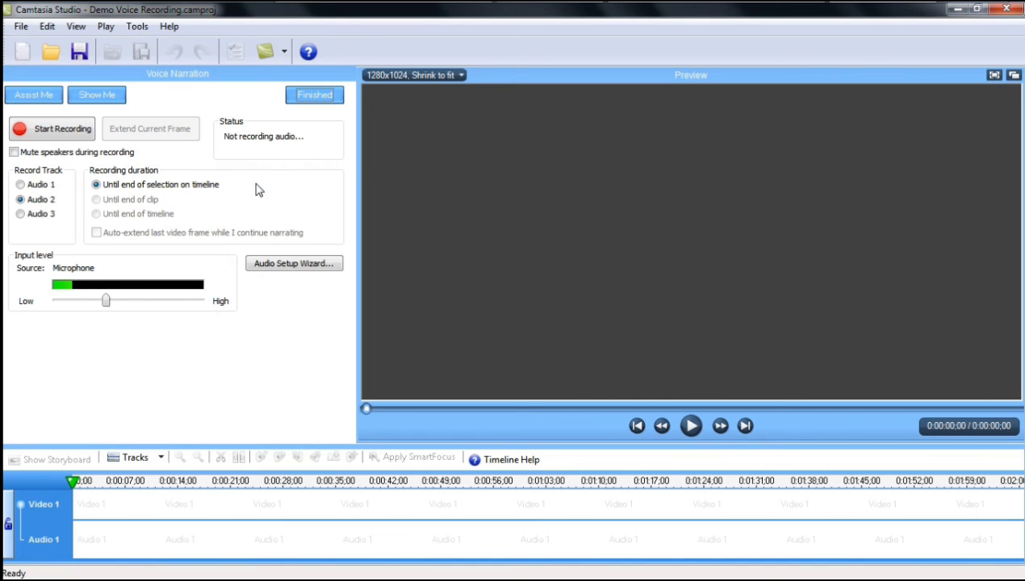
click(252, 266)
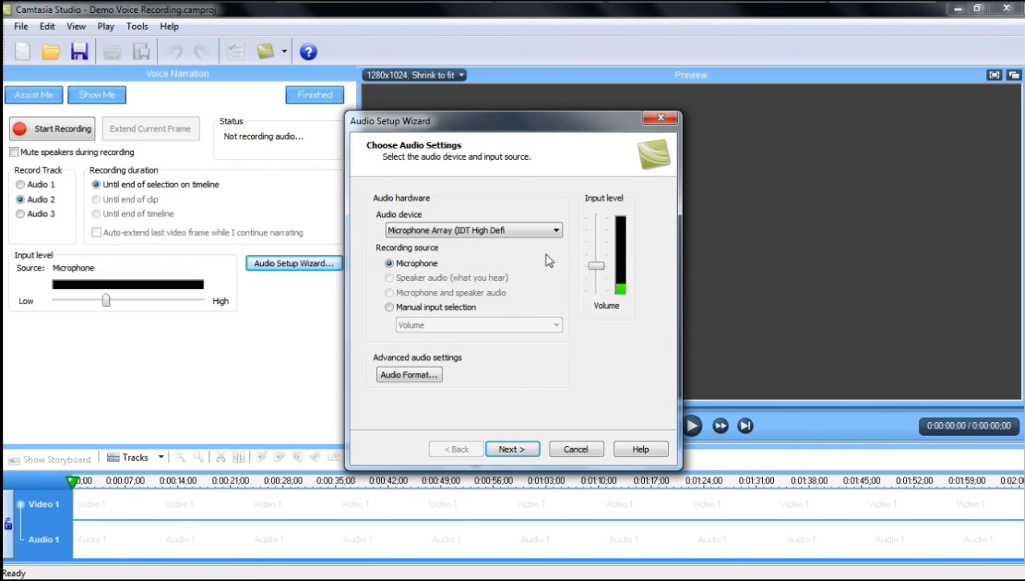
click(419, 376)
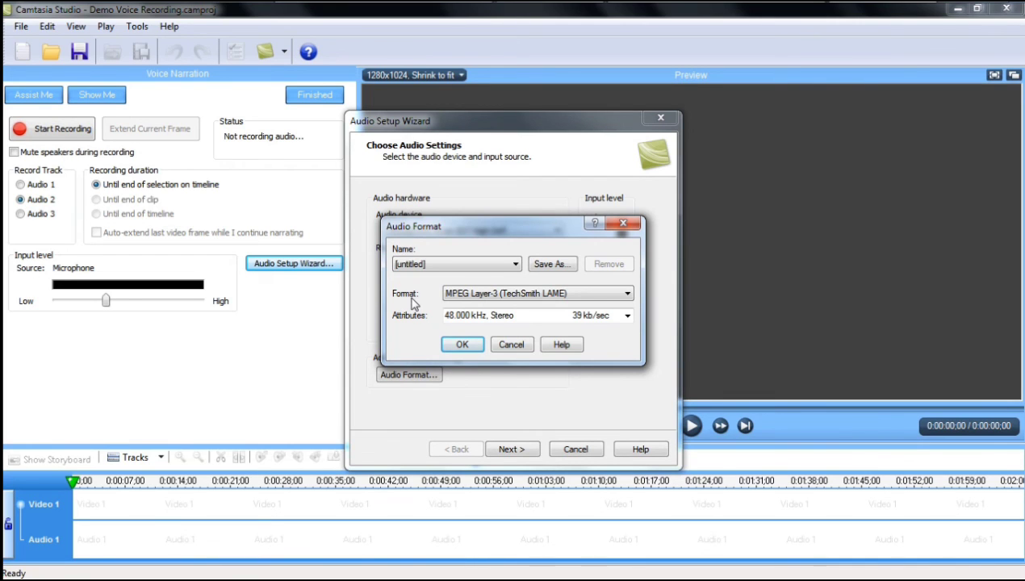
click(459, 345)
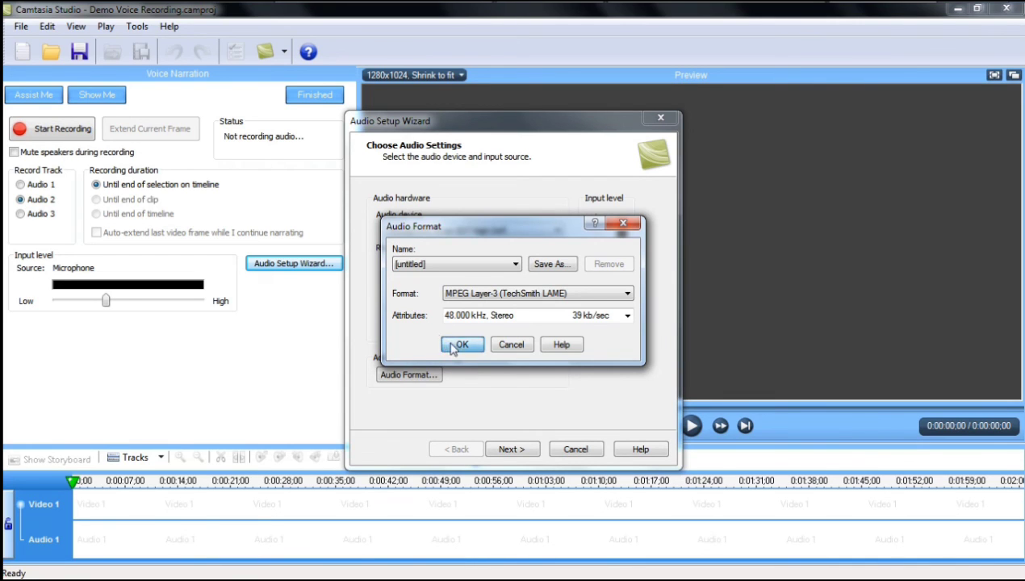
click(528, 454)
click(526, 452)
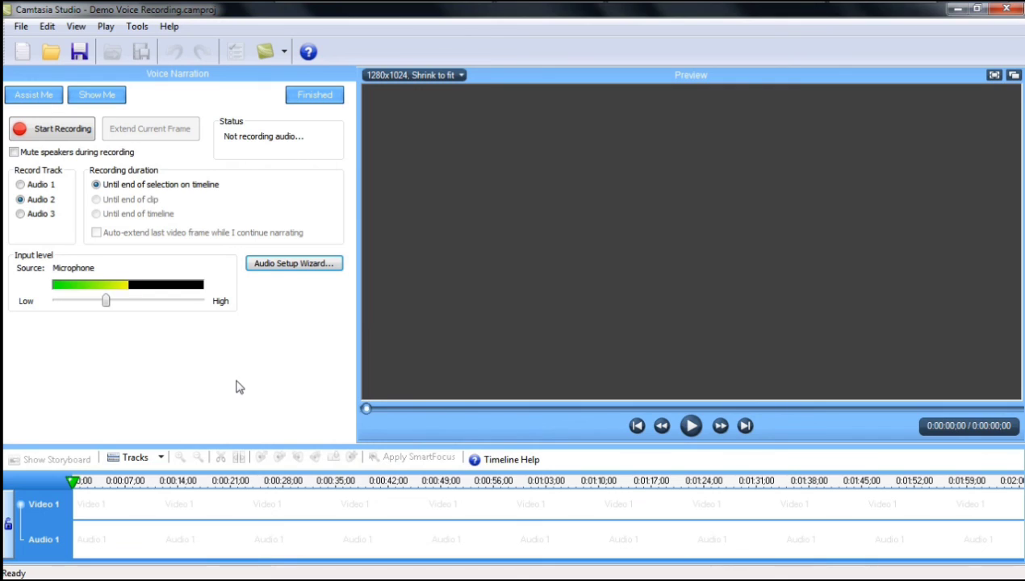
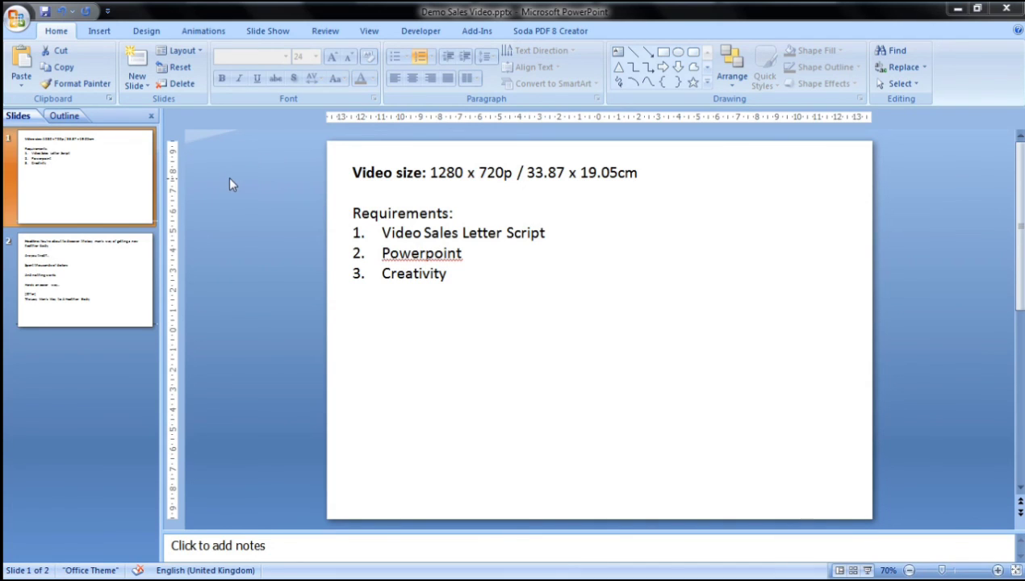
Step: After reviewing slide 2's script, enter width 33.87 cm and height 19.05 cm in Page Setup
click(126, 269)
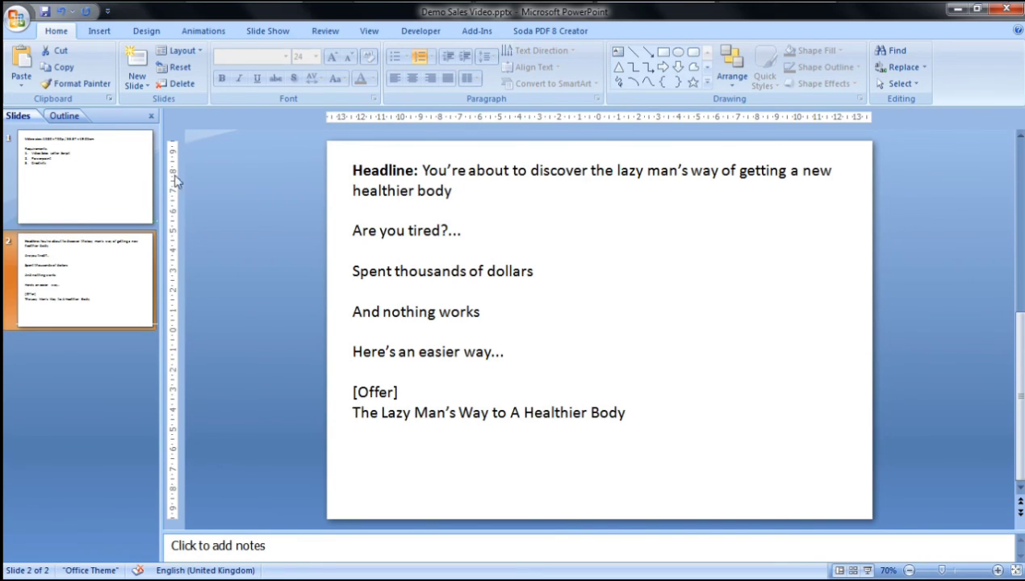
click(100, 169)
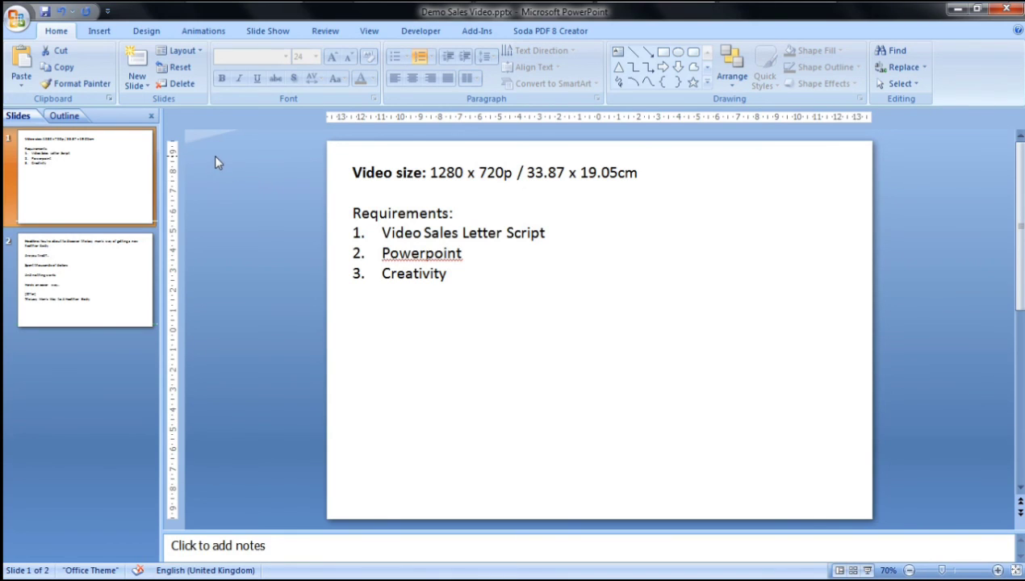
click(142, 30)
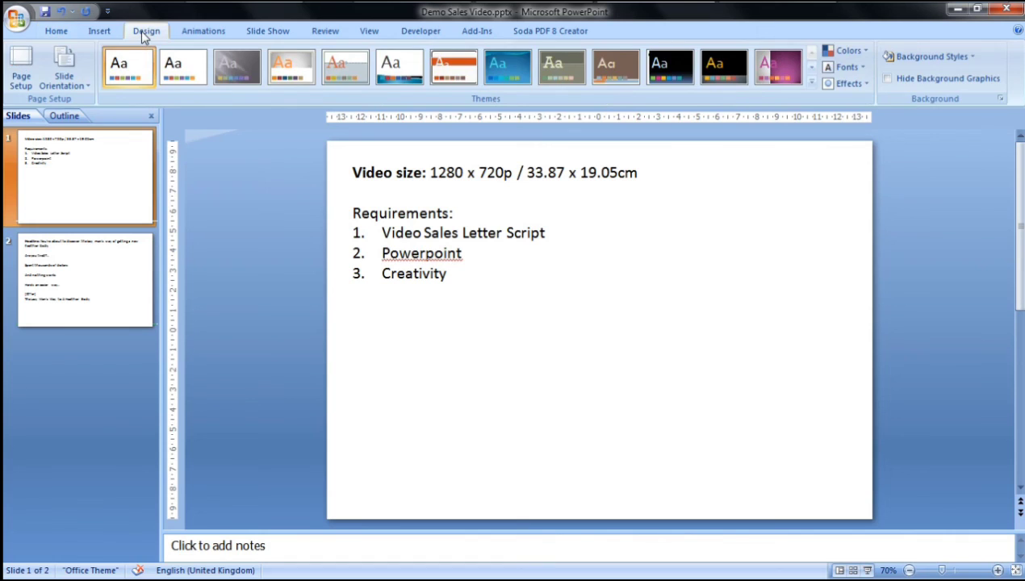
click(19, 74)
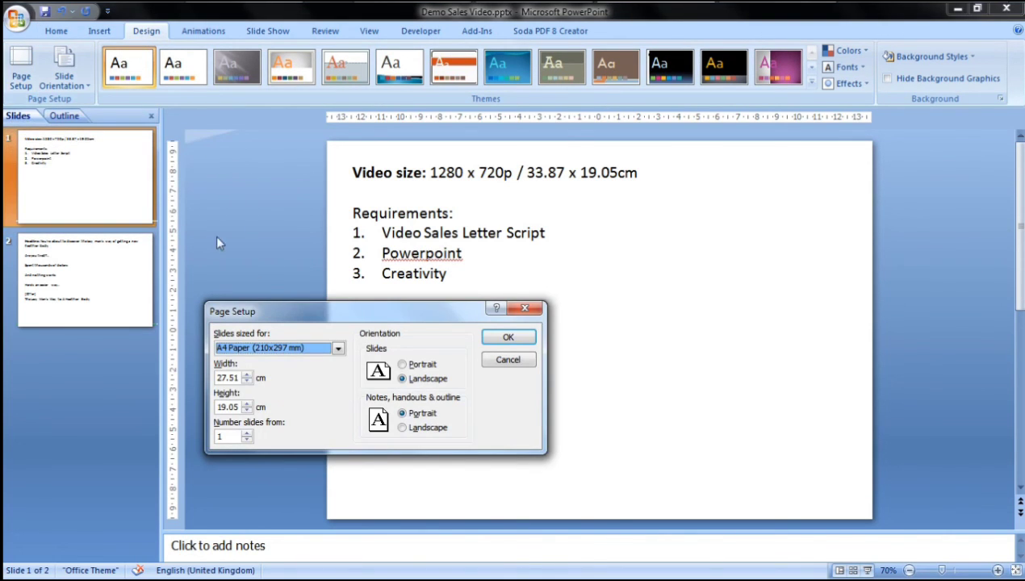
drag(306, 312, 418, 305)
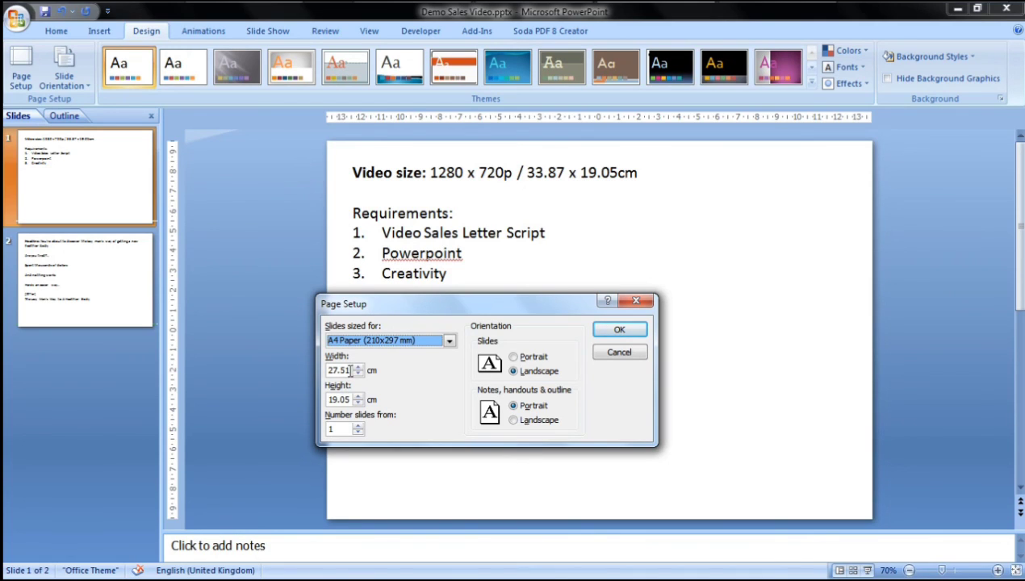
double_click(350, 370)
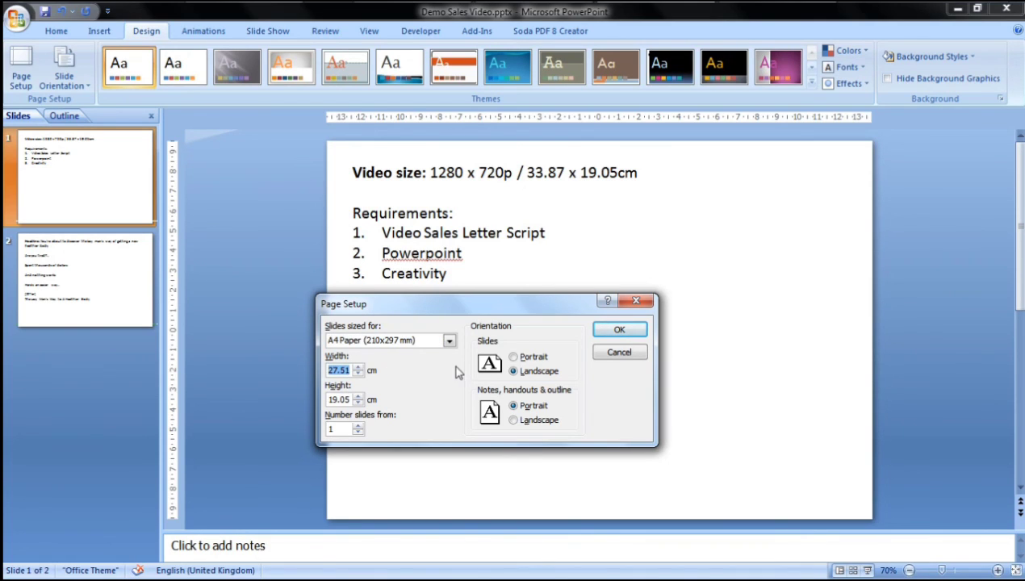
text(33.87)
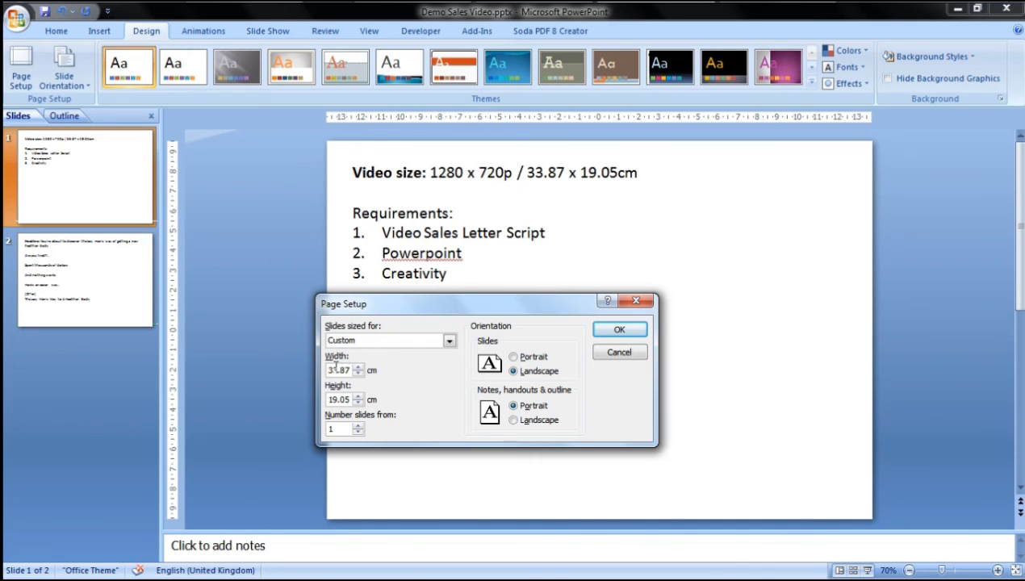
double_click(345, 398)
text(19.05)
Step: Apply the 33.87 x 19.05 cm size, then select the headline sentence on slide 2
click(627, 330)
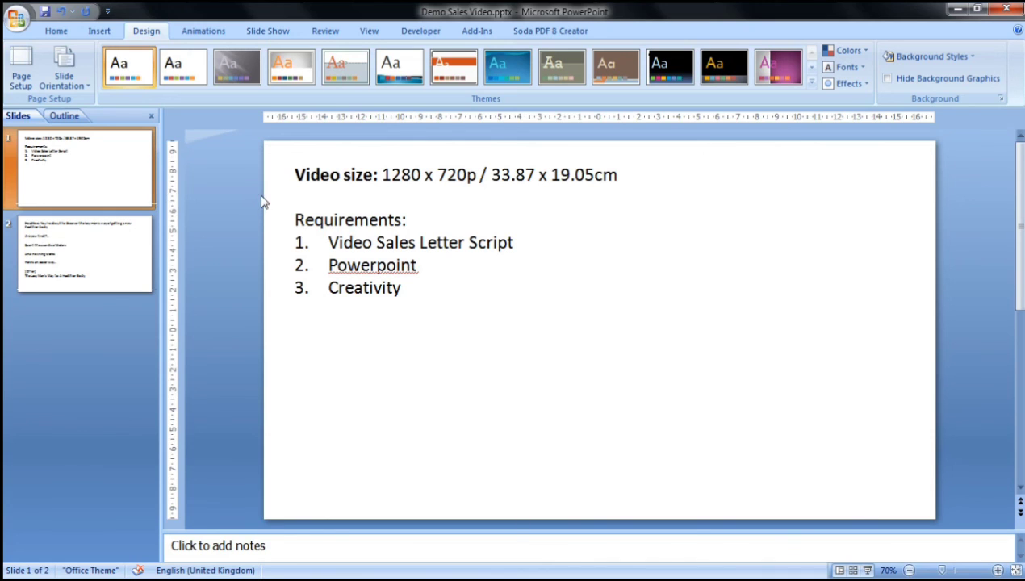
click(55, 31)
scroll(205, 303, down, 1)
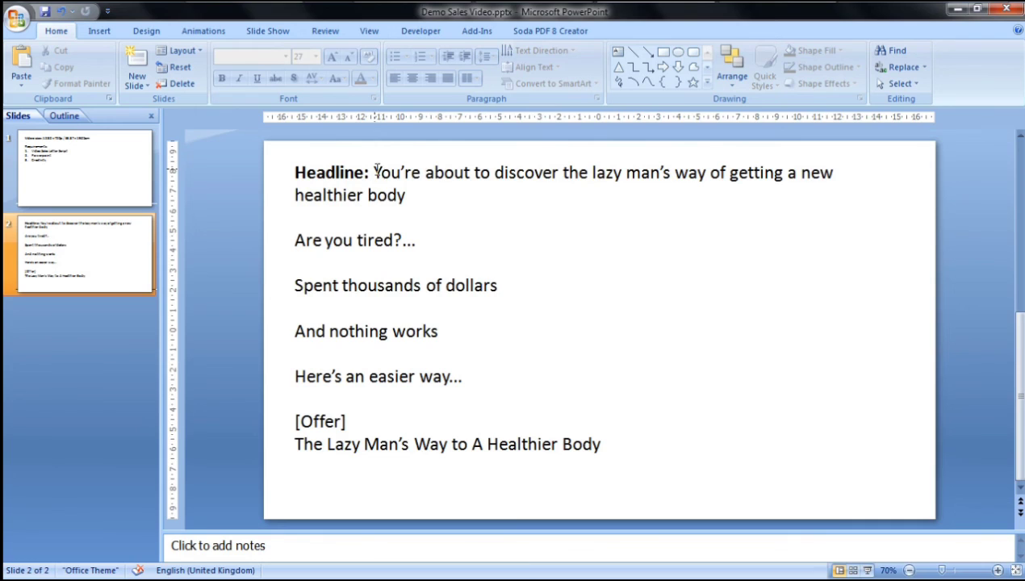
drag(381, 173, 415, 197)
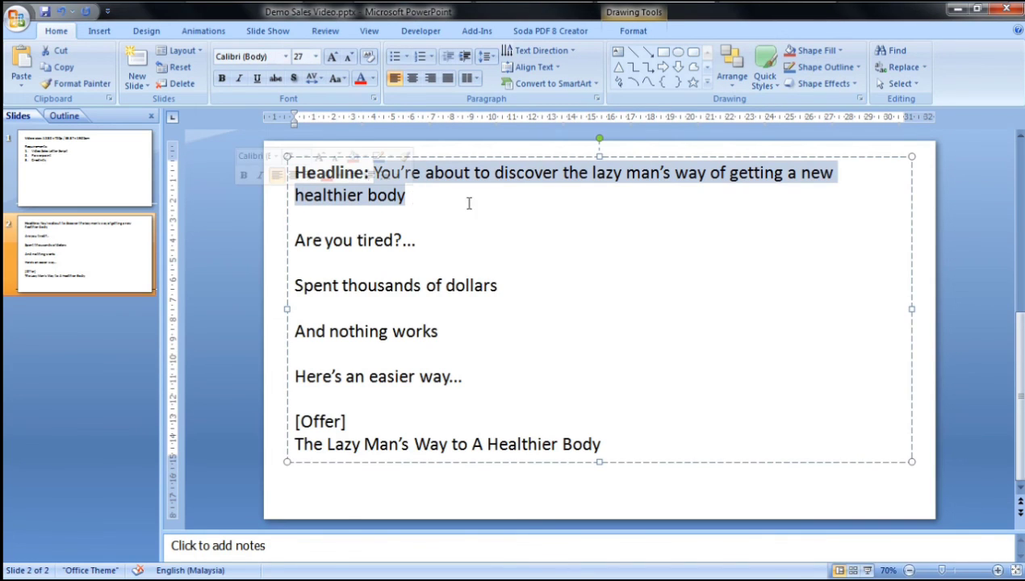
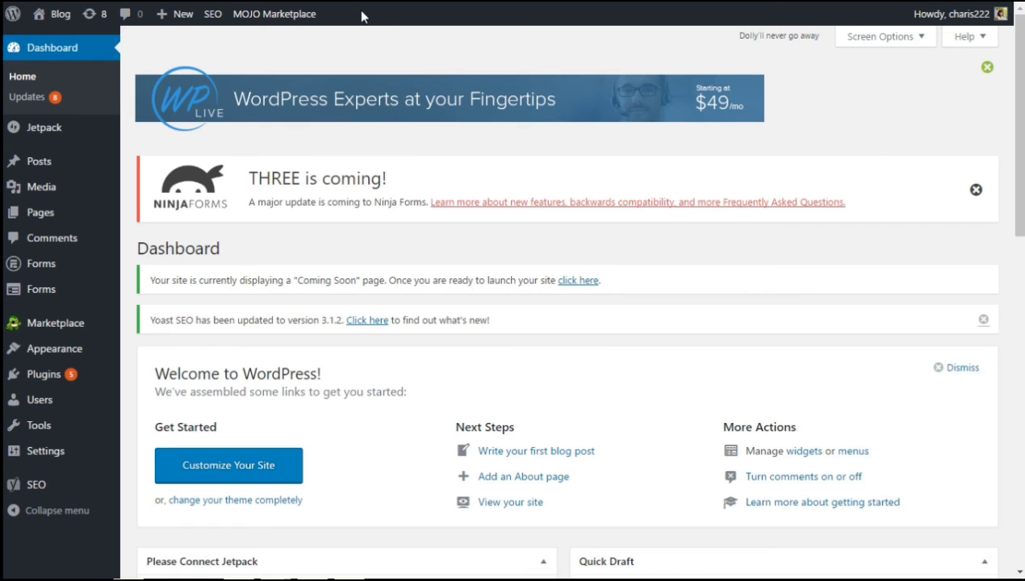
Step: Search the plugin directory for 'All in one WP security', then install and activate it
mouse_move(63, 376)
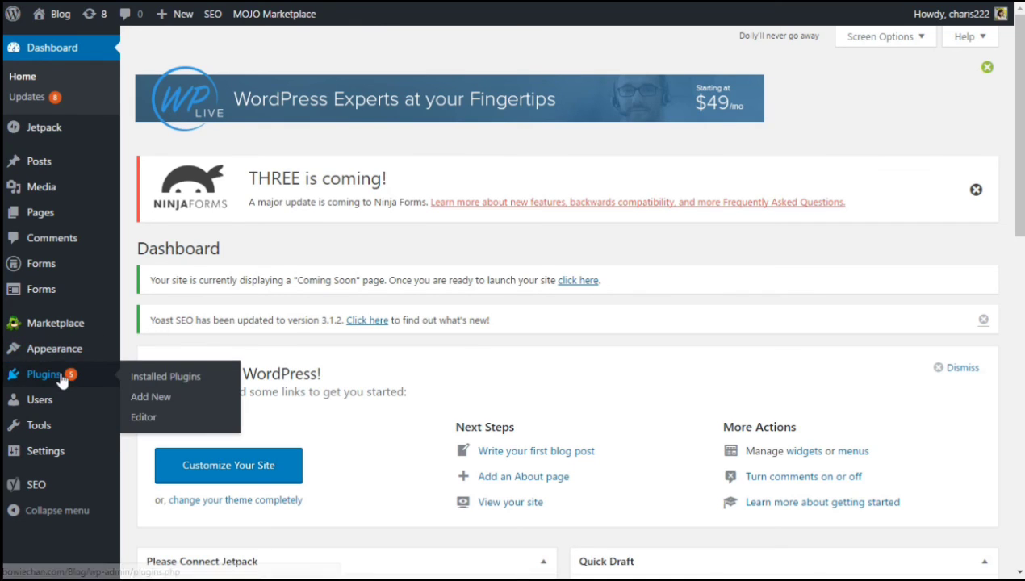
click(165, 397)
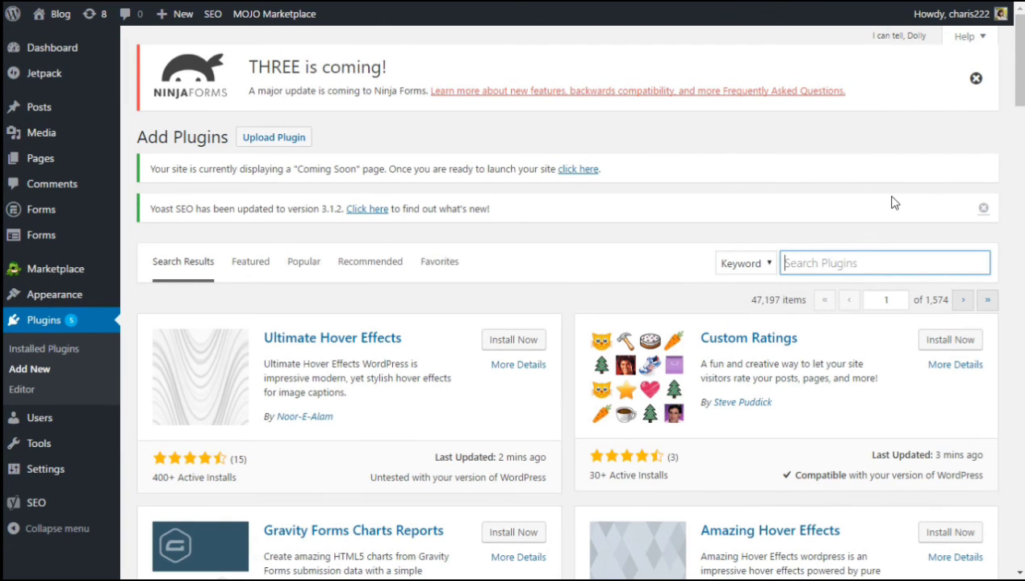
text(All in one )
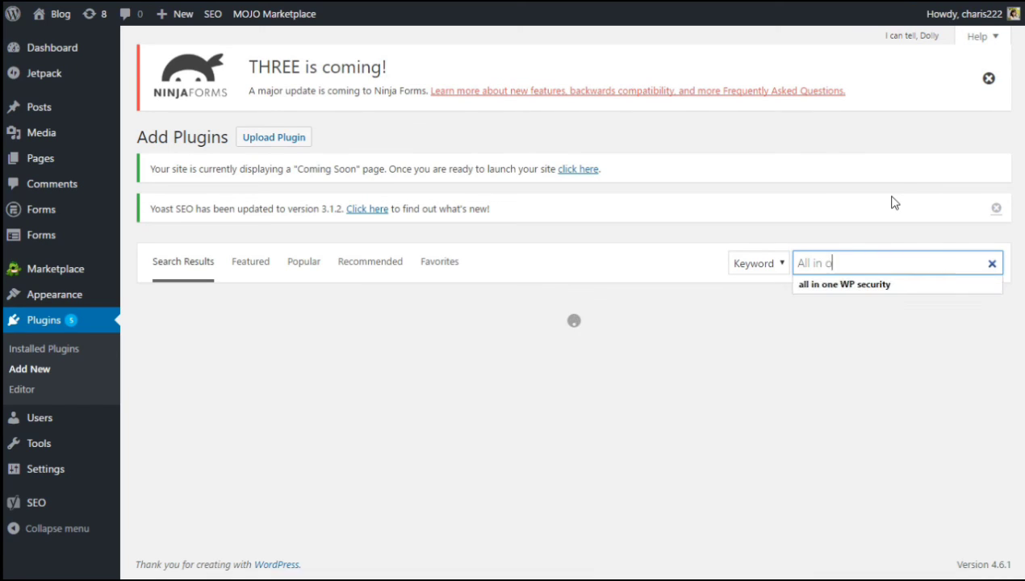
text(WP security)
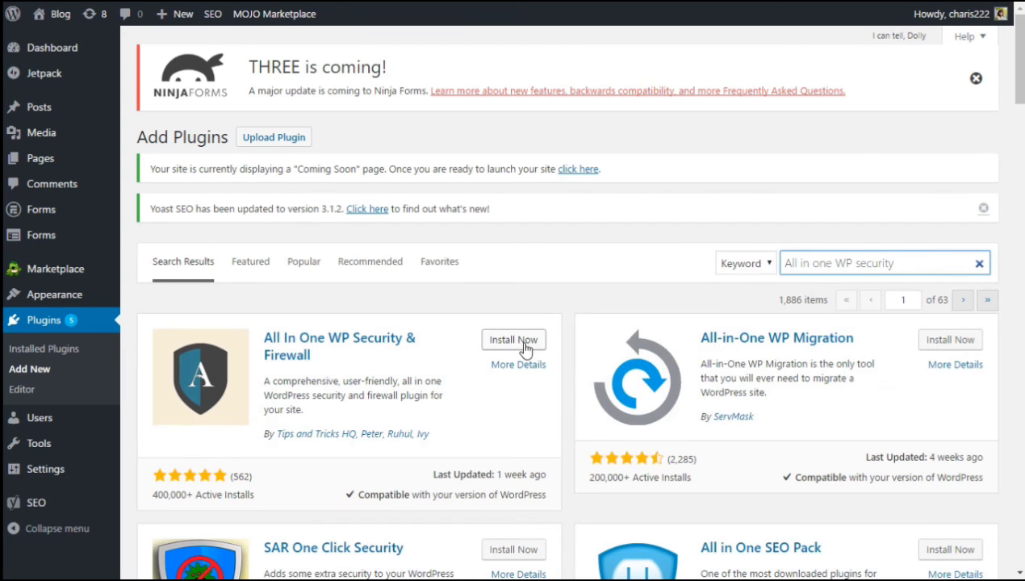
click(525, 346)
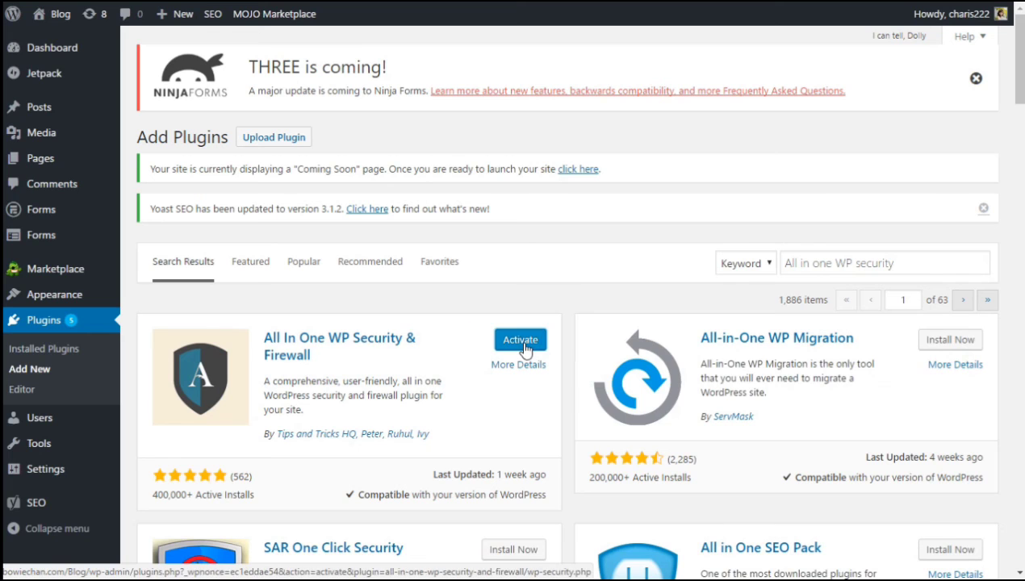
click(524, 345)
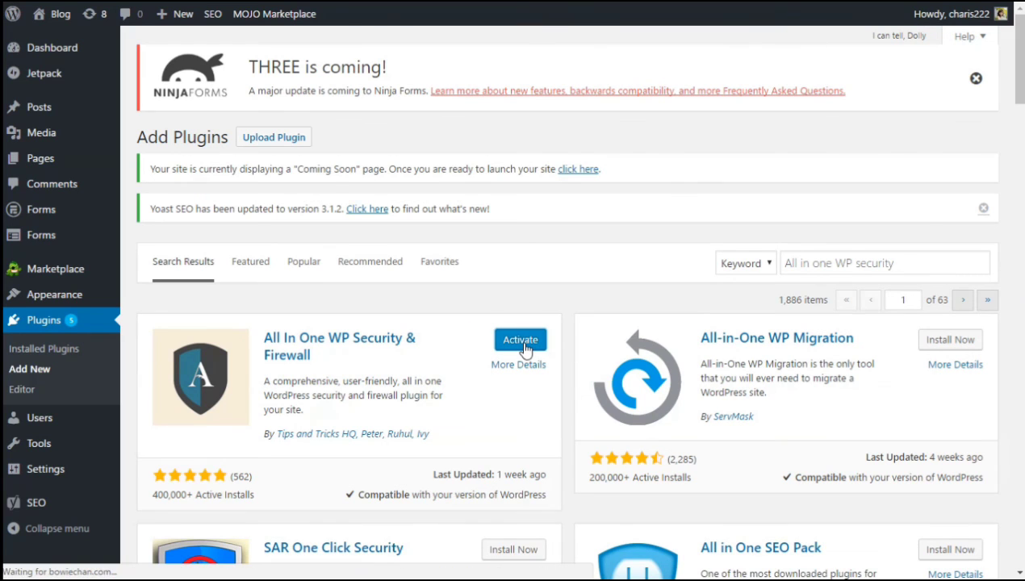
scroll(522, 345, down, 2)
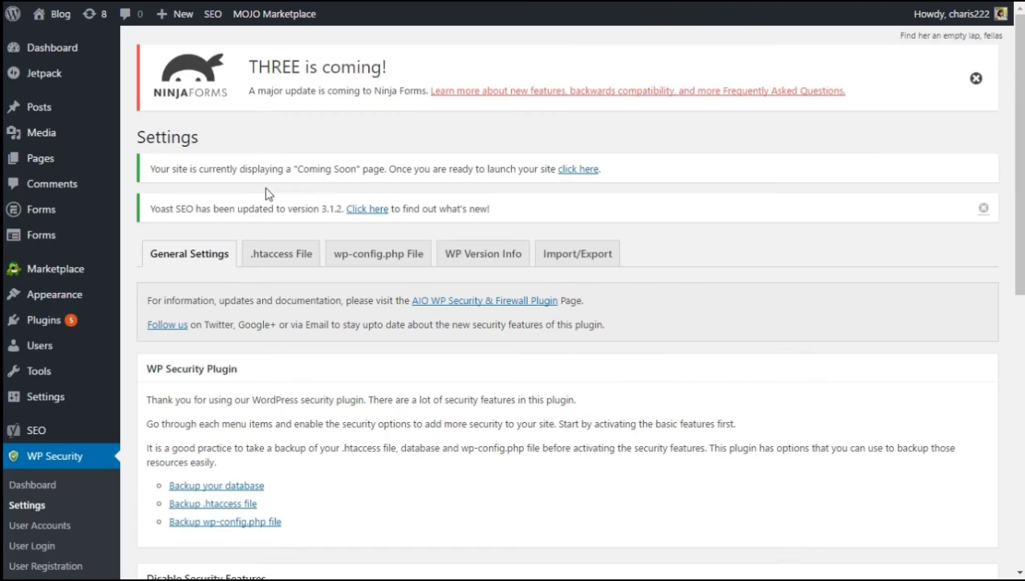
Step: Check the WP Security dashboard and User Accounts admin-username check, then go to User Login
mouse_move(87, 395)
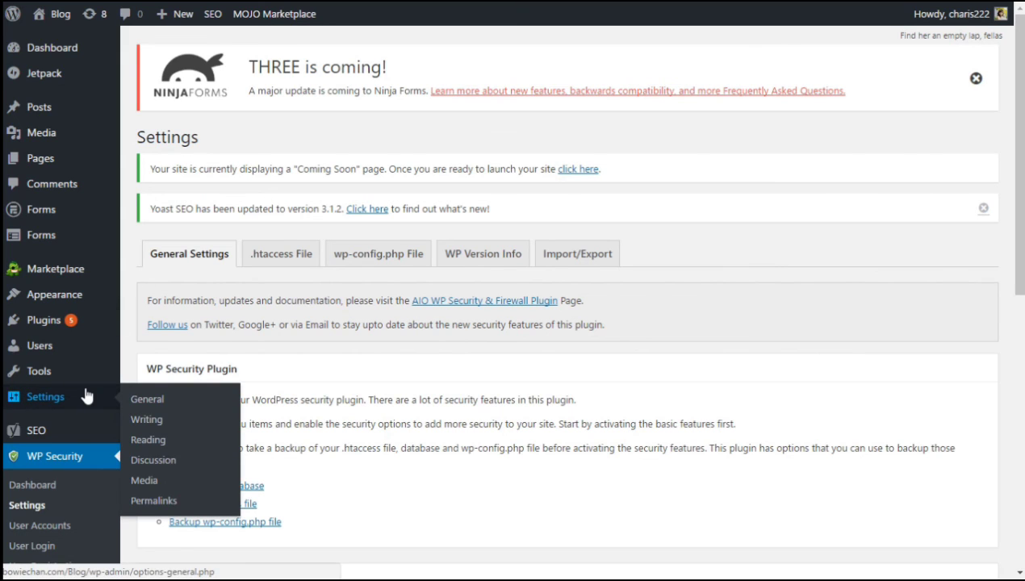
click(88, 457)
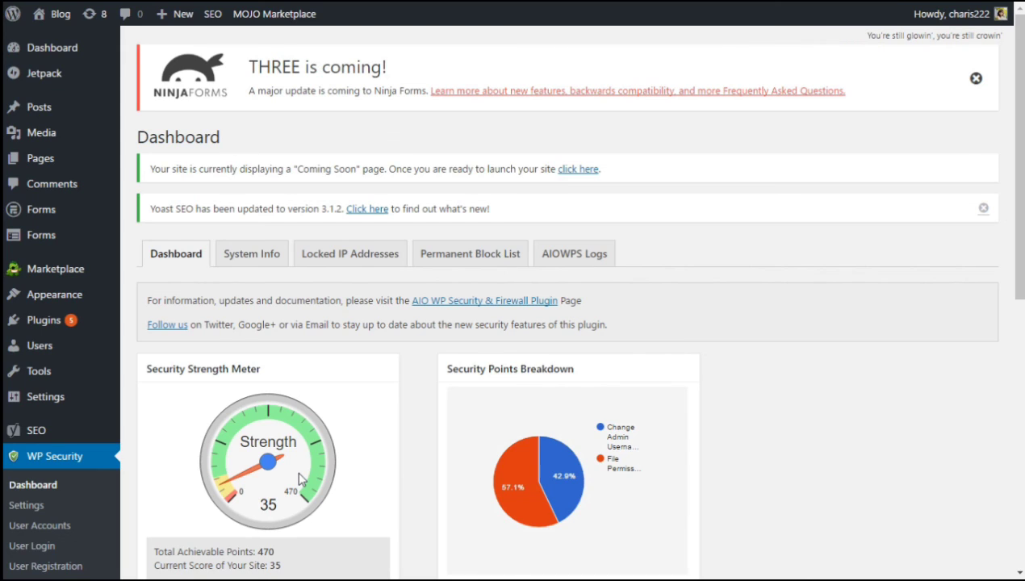
click(46, 526)
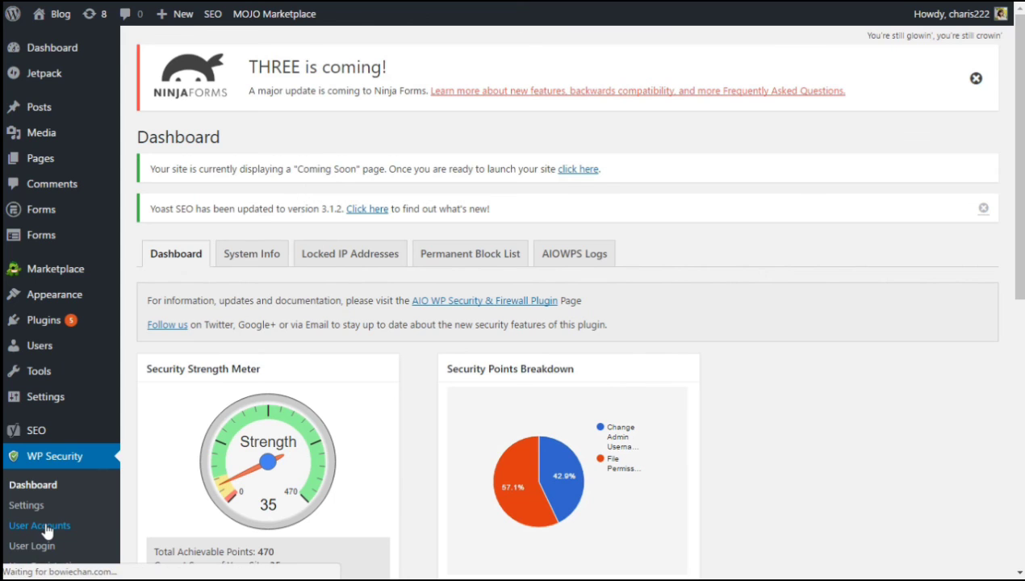
scroll(508, 508, down, 2)
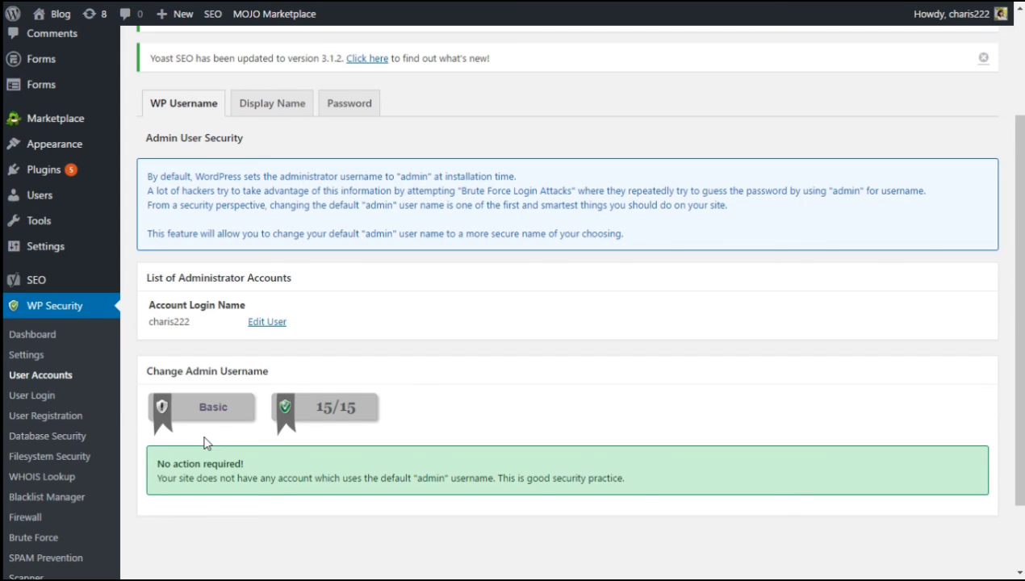
click(41, 404)
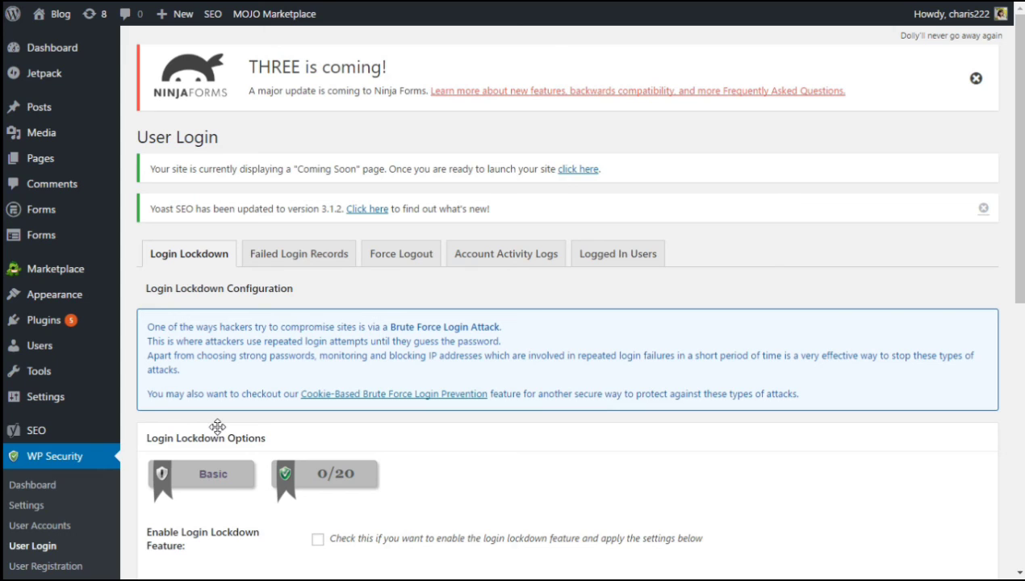
Step: Change Max Login Attempts to 5 and Login Retry Time Period to 10 minutes
scroll(438, 333, down, 2)
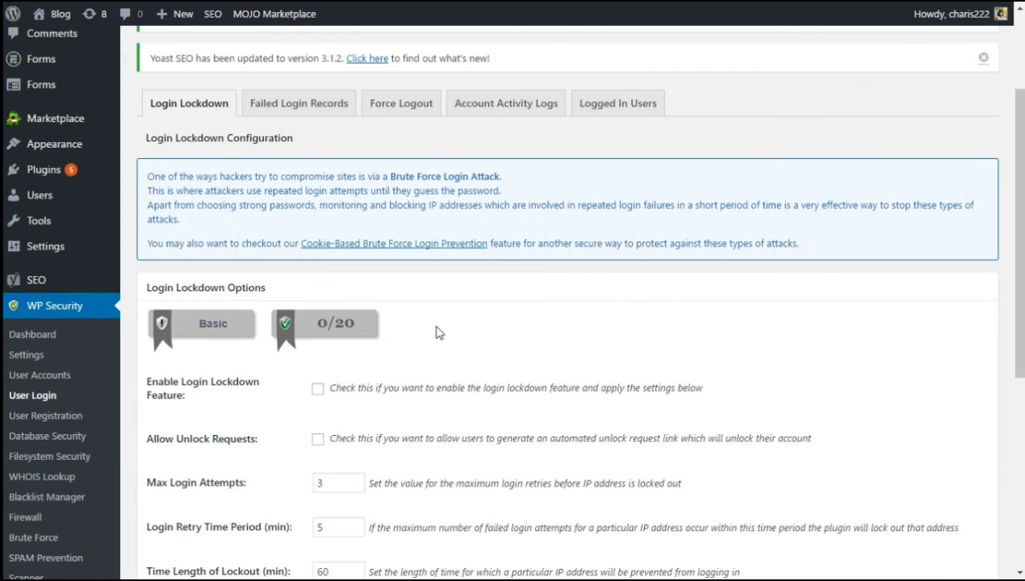
scroll(438, 333, down, 1)
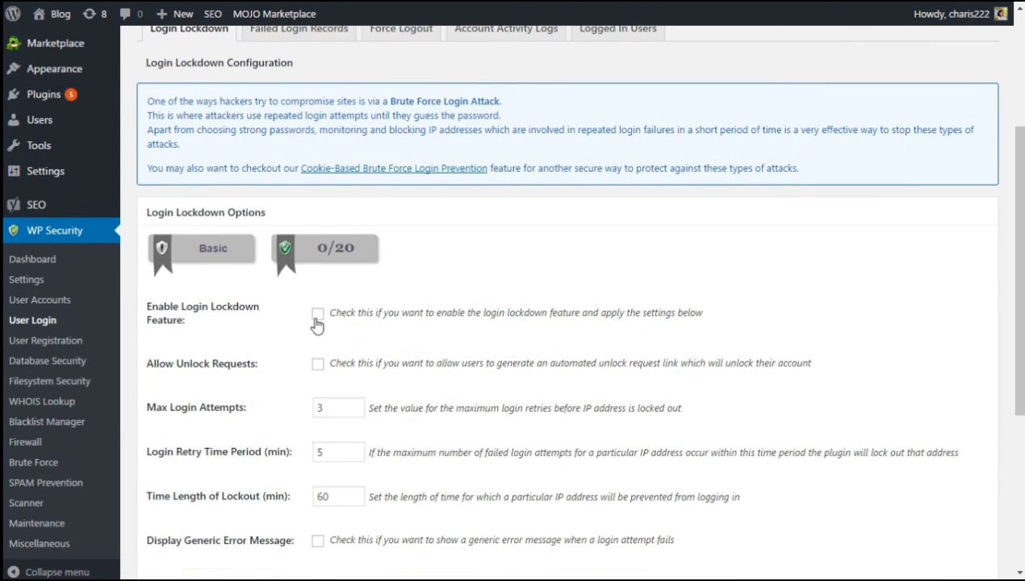
click(319, 322)
click(320, 322)
click(335, 408)
key(BackSpace)
text(5)
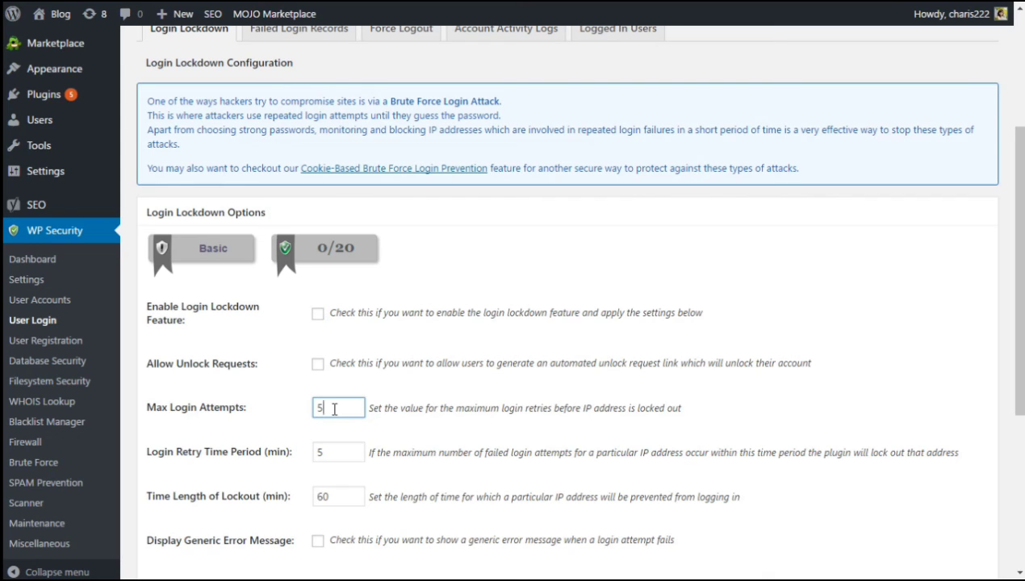
click(330, 452)
key(BackSpace)
text(10)
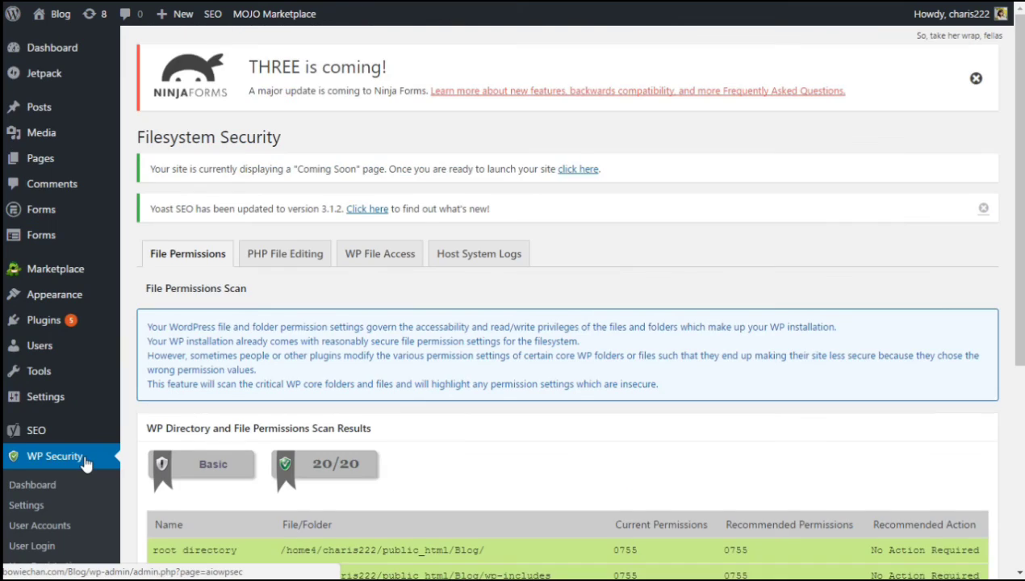
Step: Review the Database Security prefix check, then go back to the WP Security dashboard
scroll(84, 528, down, 3)
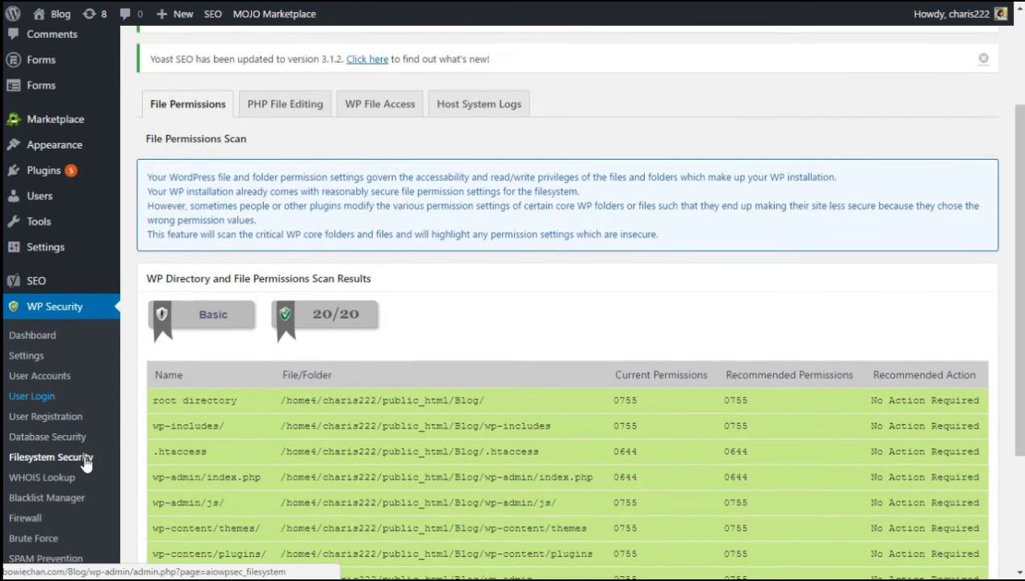
click(72, 438)
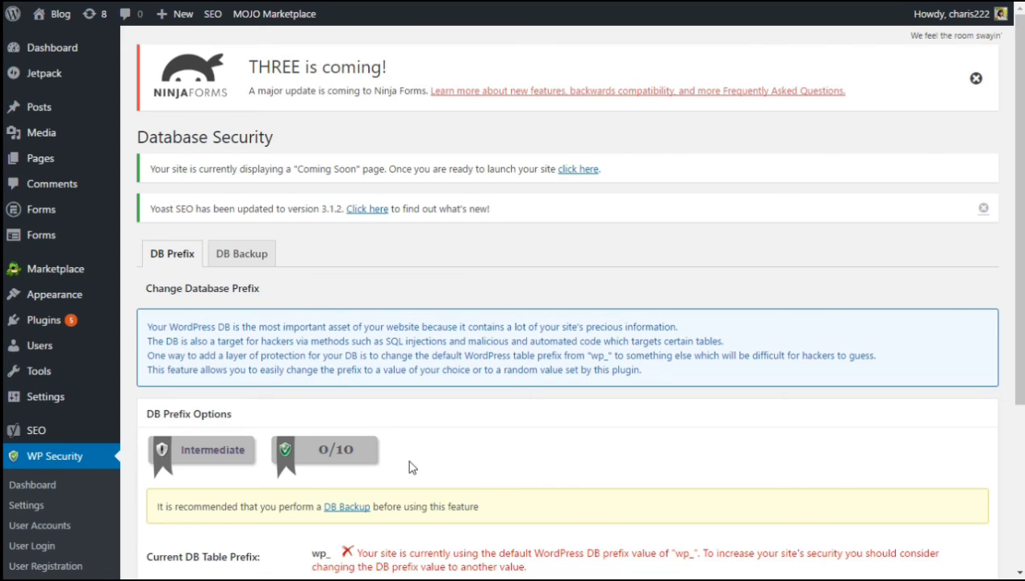
click(46, 484)
scroll(240, 247, down, 7)
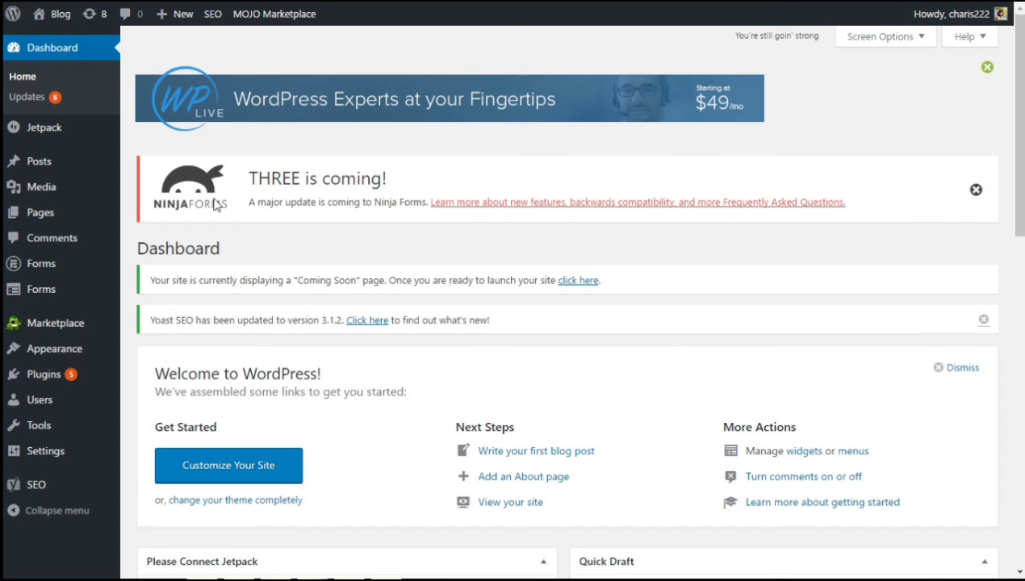
Step: Search Add New plugins for 'disable search plugin', then install and activate Disable Search
click(37, 379)
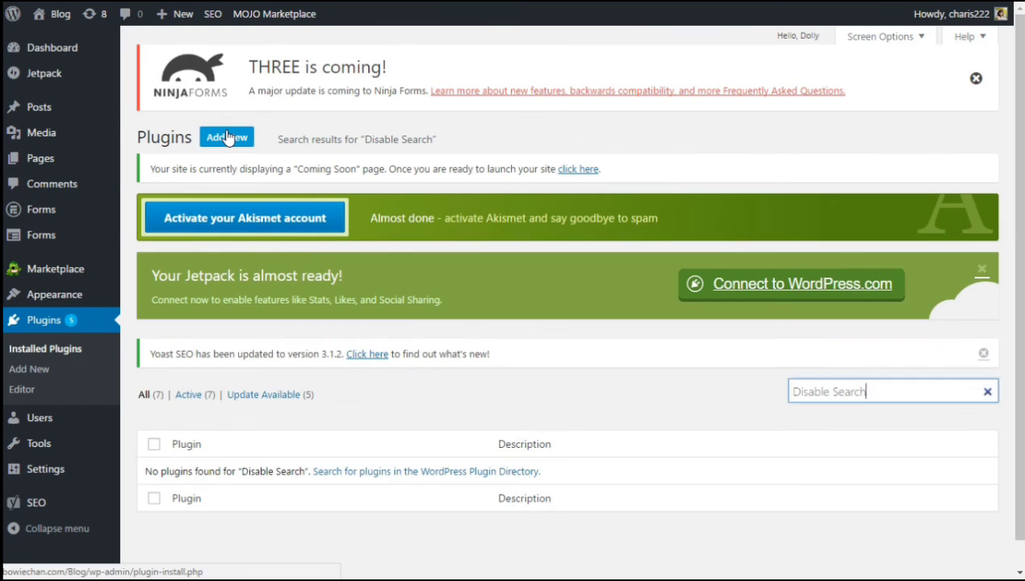
click(227, 138)
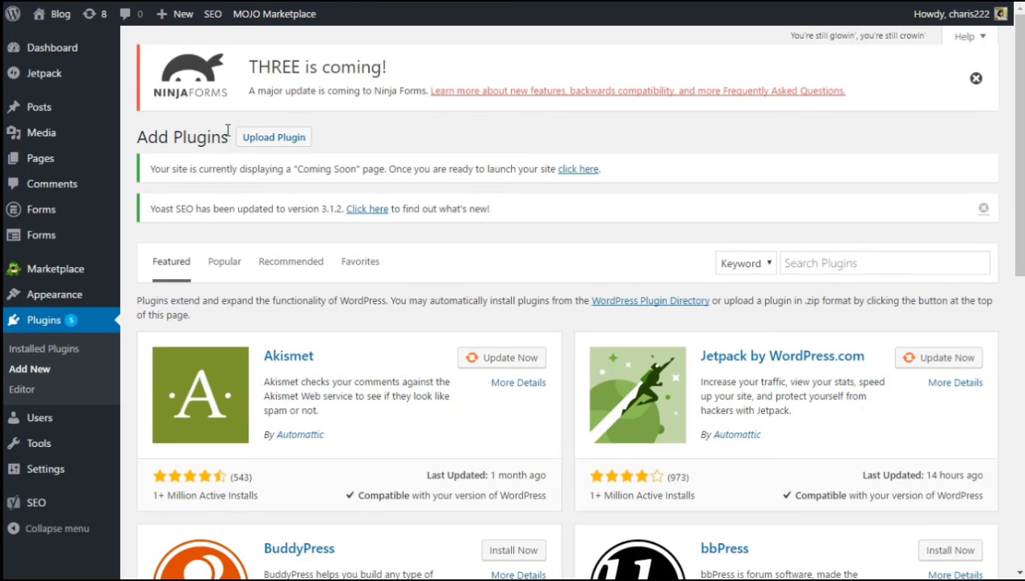
click(852, 264)
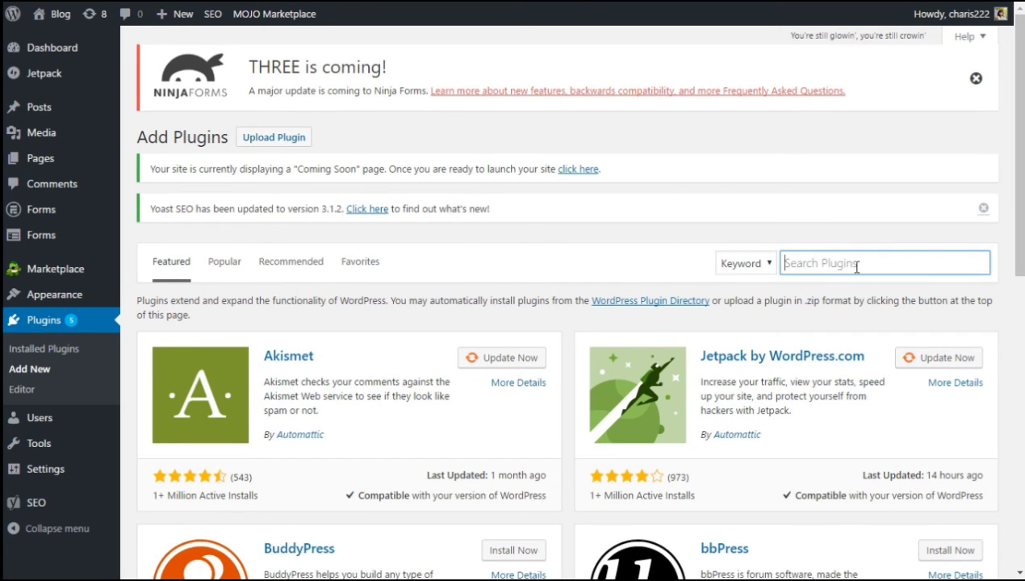
text(disable s)
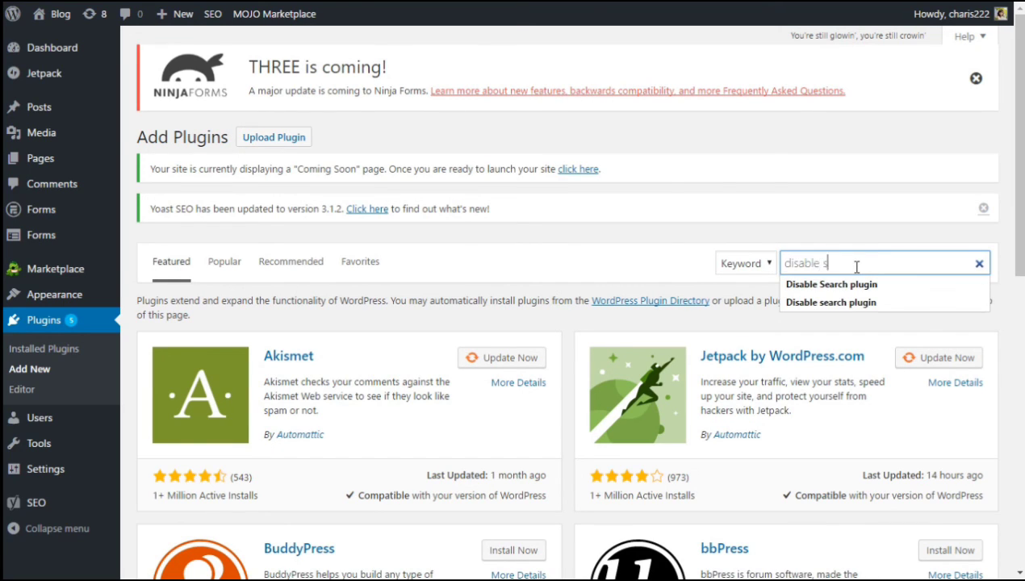
text(earch plugin)
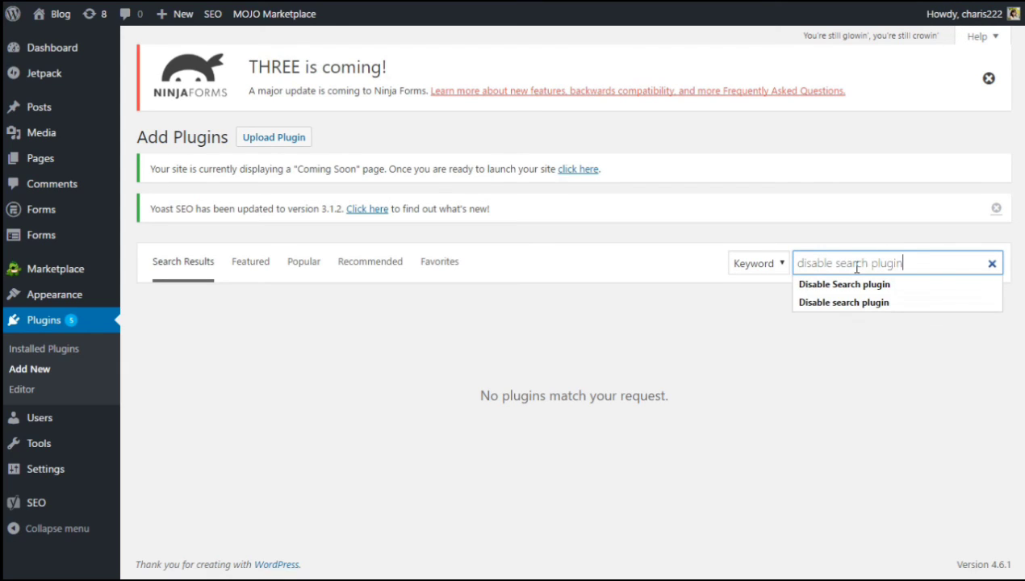
key(Return)
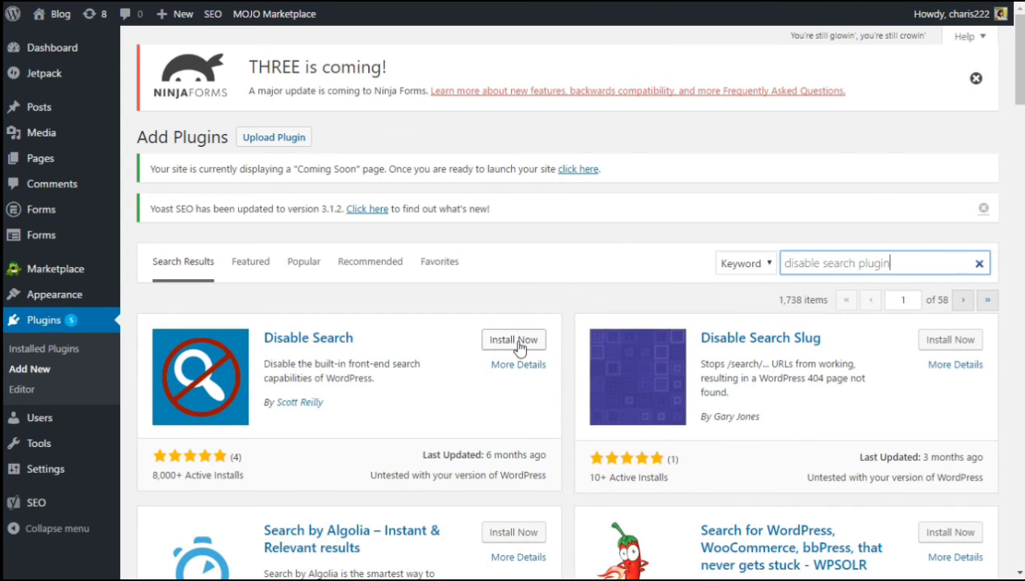
click(515, 342)
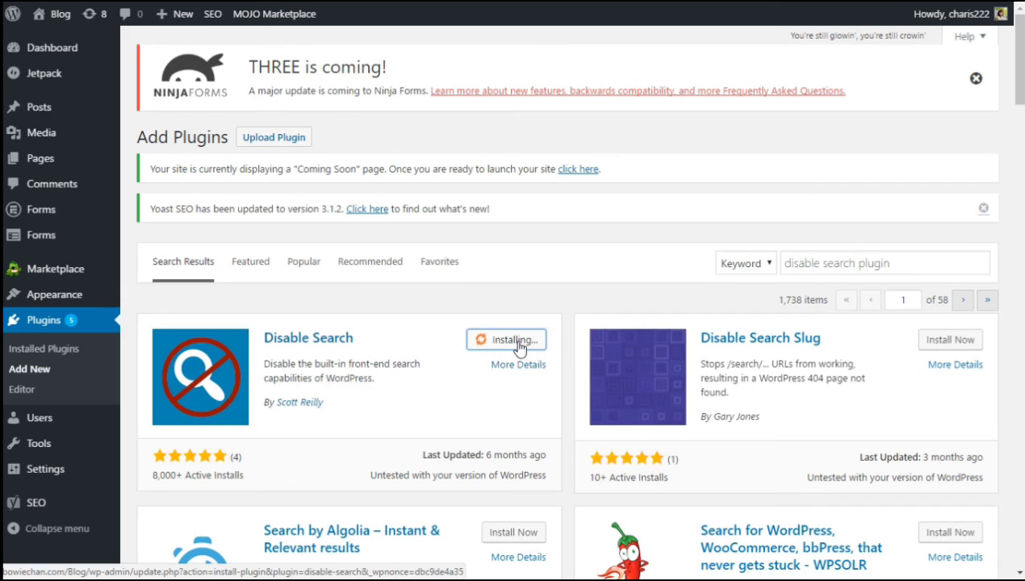
click(526, 343)
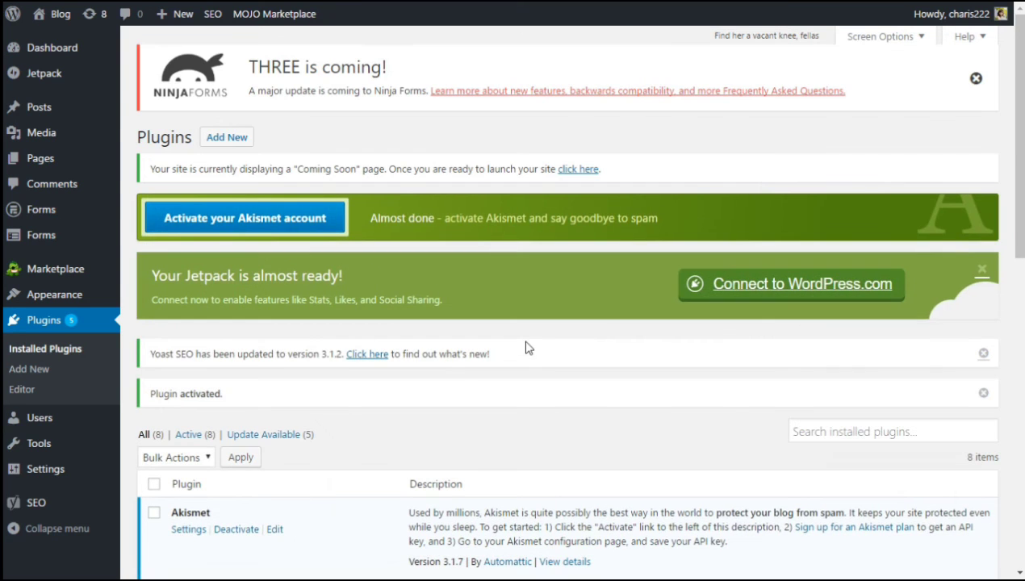
scroll(525, 347, down, 3)
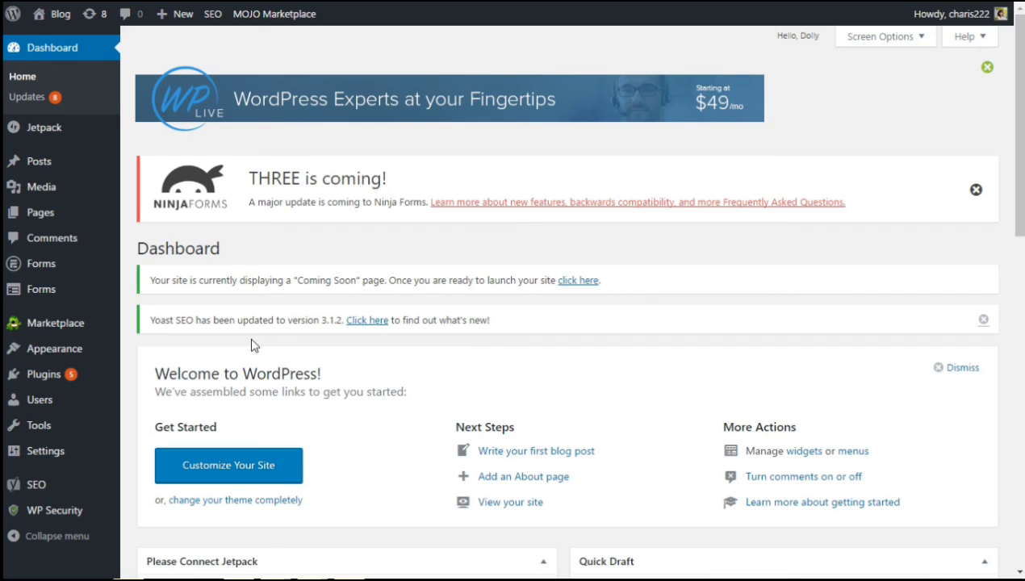
Step: Search Add New plugins for 'WP revision control' and install WP Revisions Control
click(42, 374)
click(151, 398)
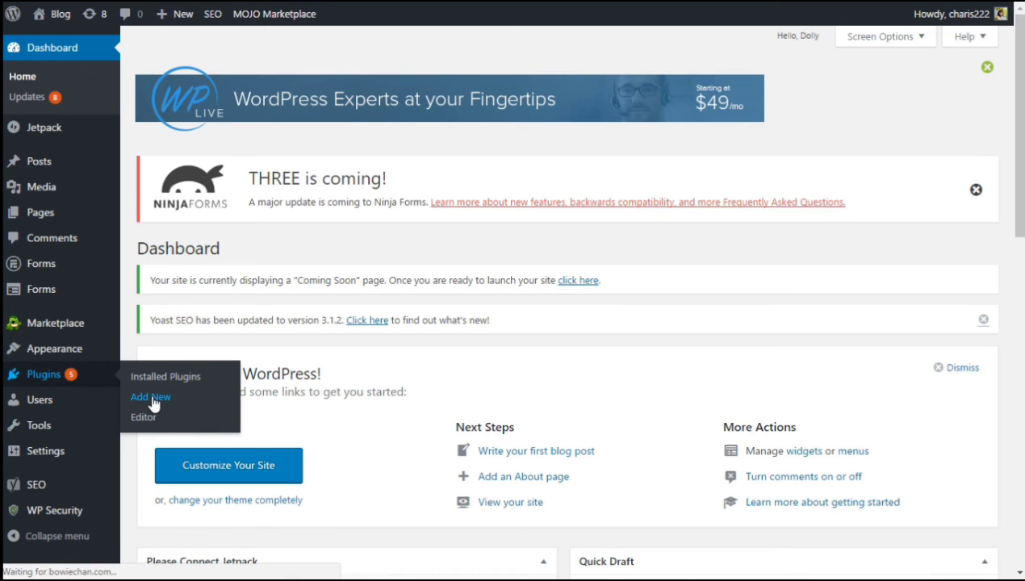
click(886, 259)
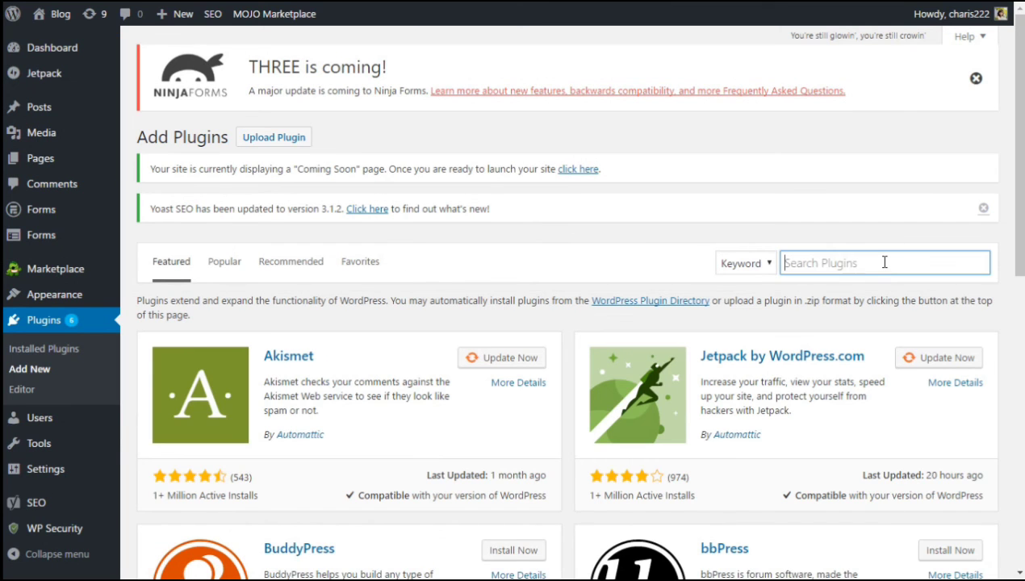
text(WP revis)
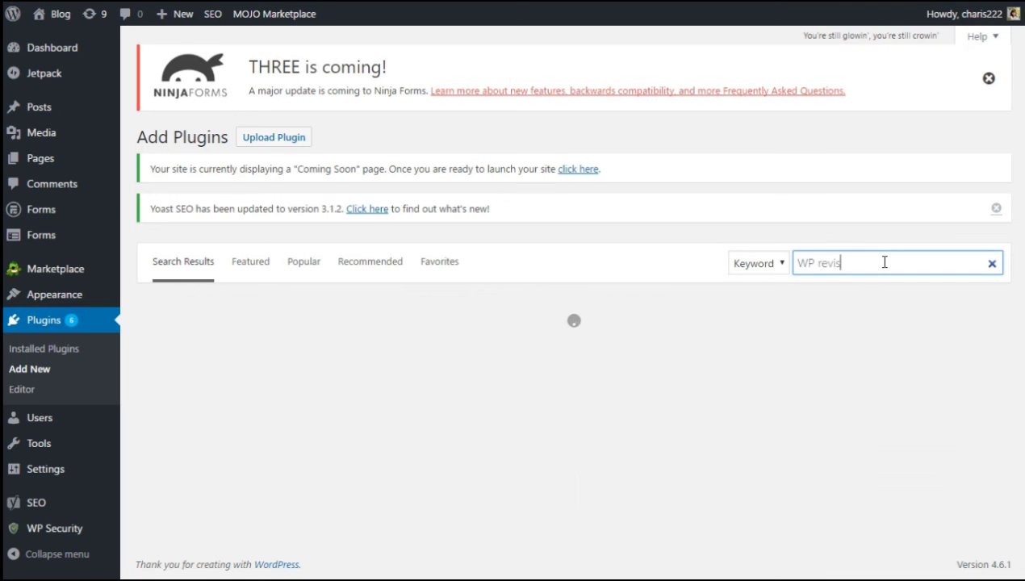
text(ion control)
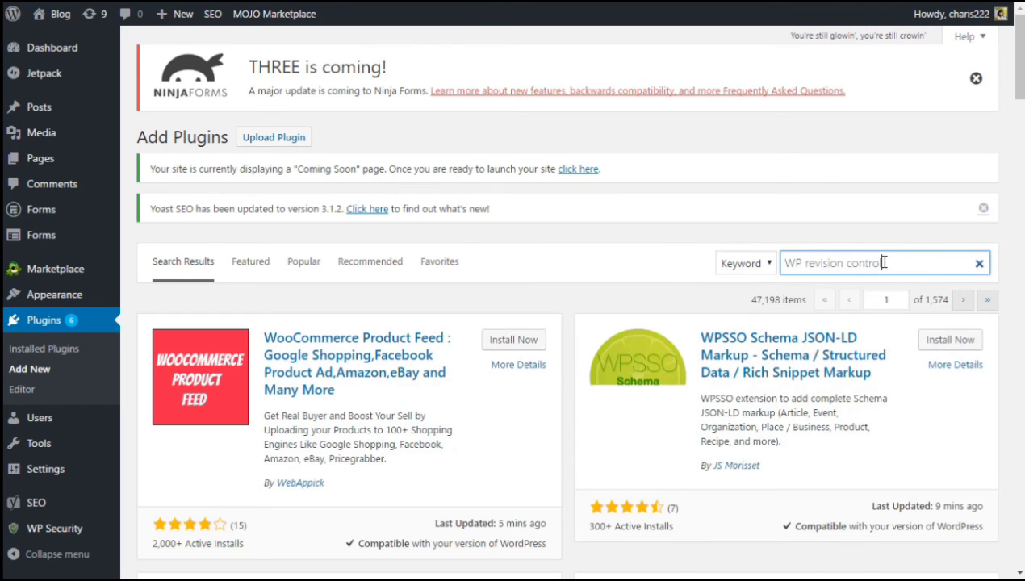
click(506, 339)
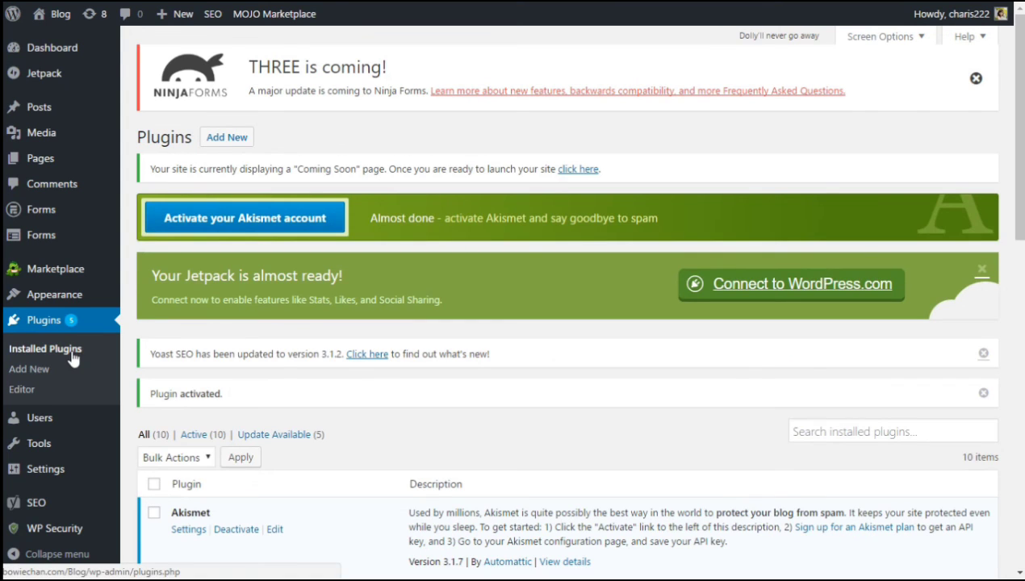
Step: Scroll through the Installed Plugins list to confirm WP Revisions Control is present
click(72, 358)
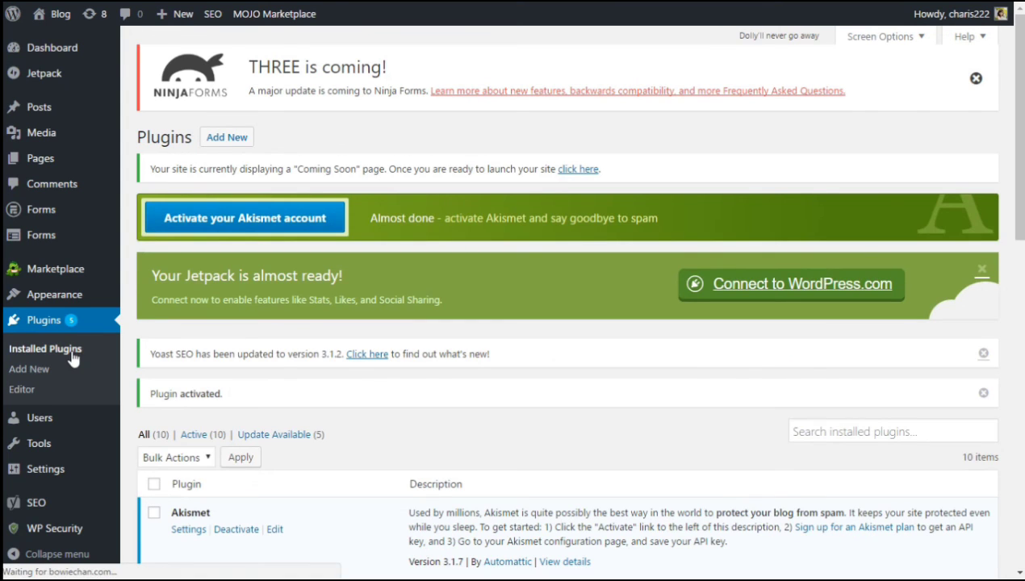
scroll(380, 366, down, 10)
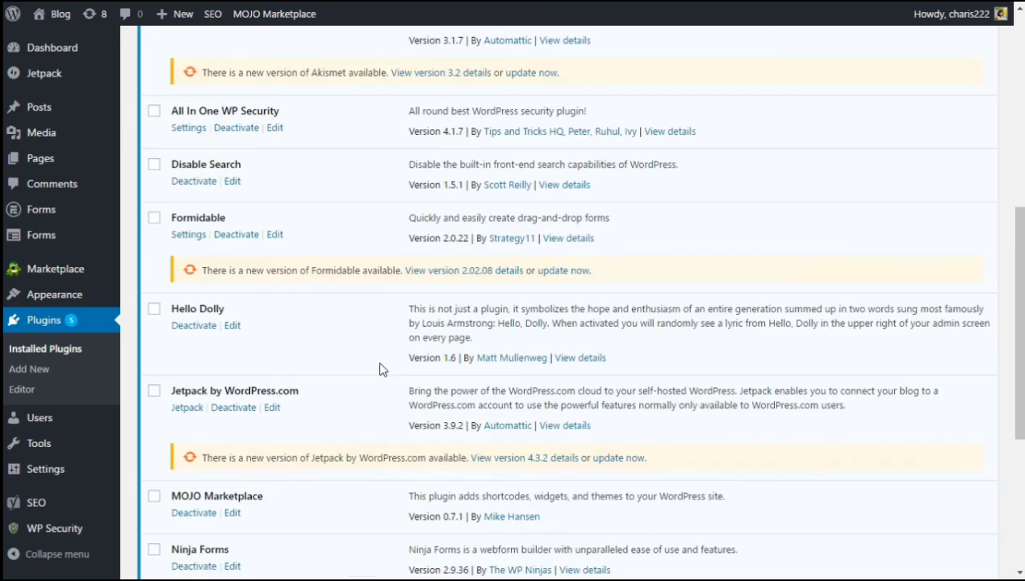
scroll(380, 366, down, 2)
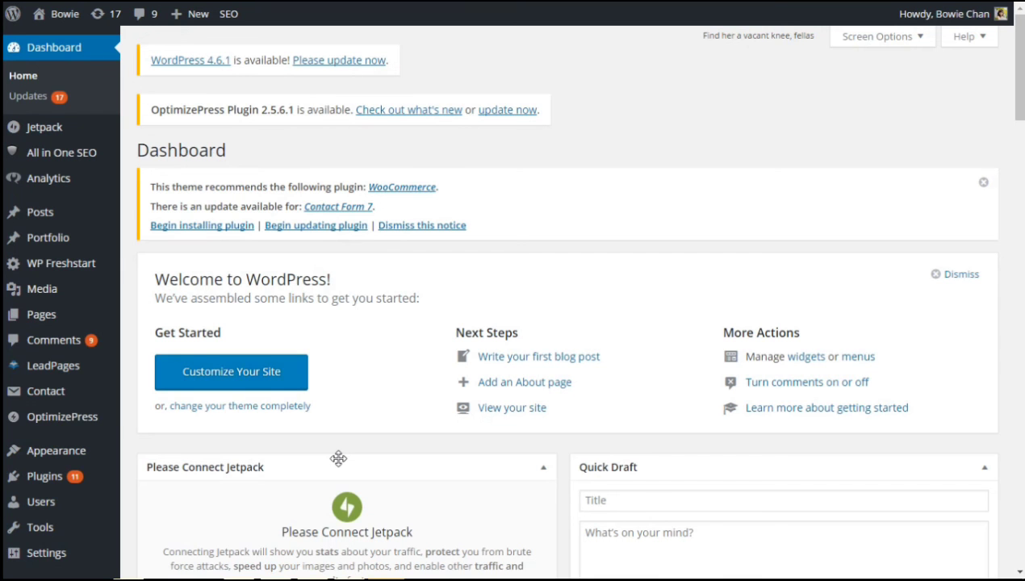
Step: Open Settings > Revisions and inspect the Posts, Pages and Portfolio dropdowns, all set to Unlimited
mouse_move(65, 553)
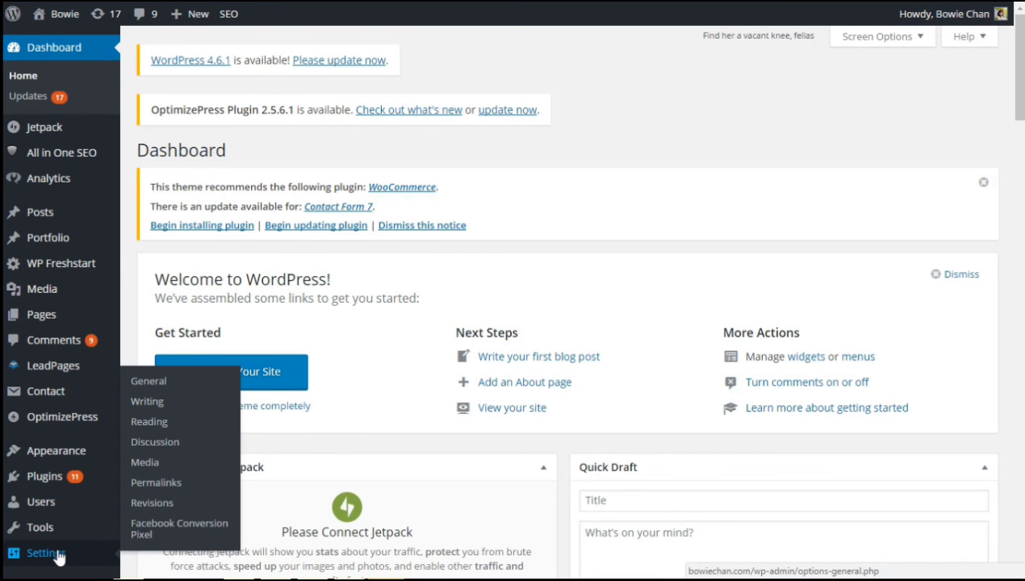
click(165, 512)
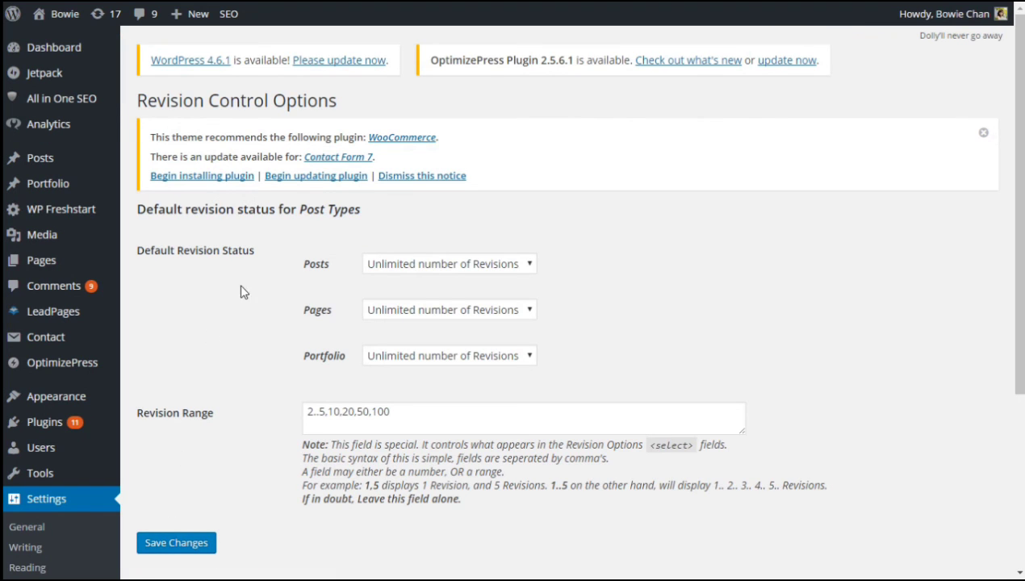
click(521, 269)
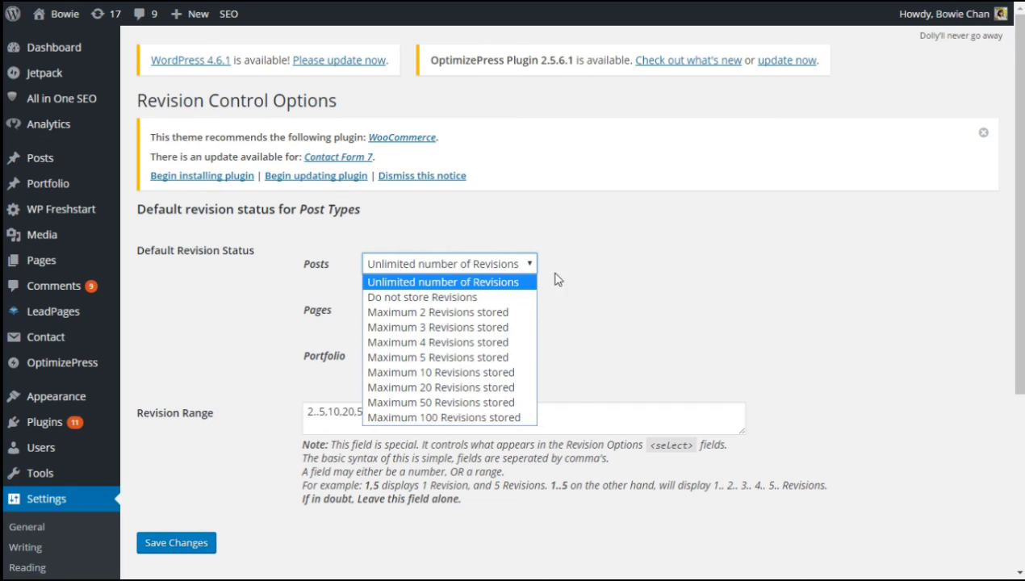
click(523, 311)
click(579, 331)
click(514, 356)
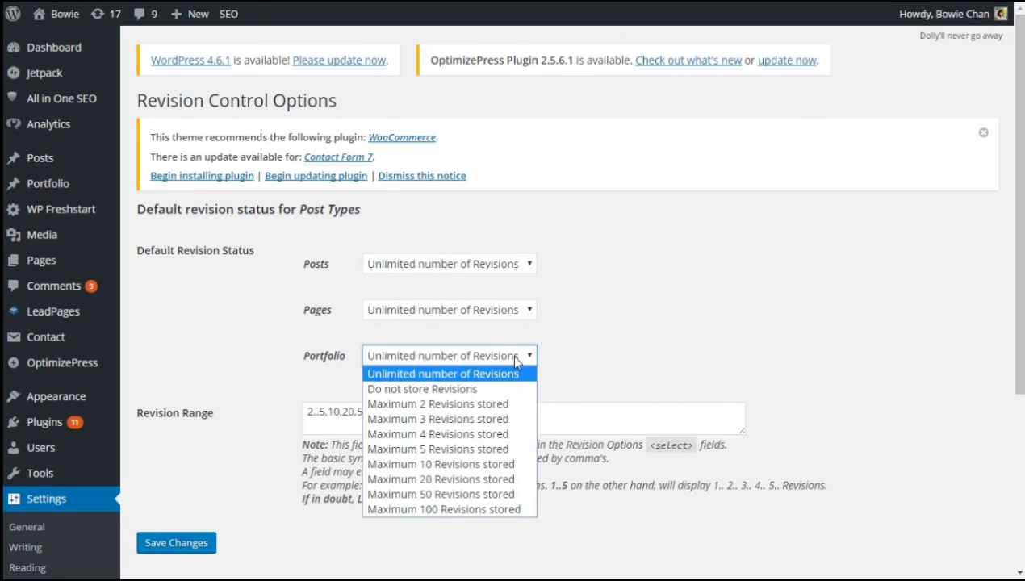